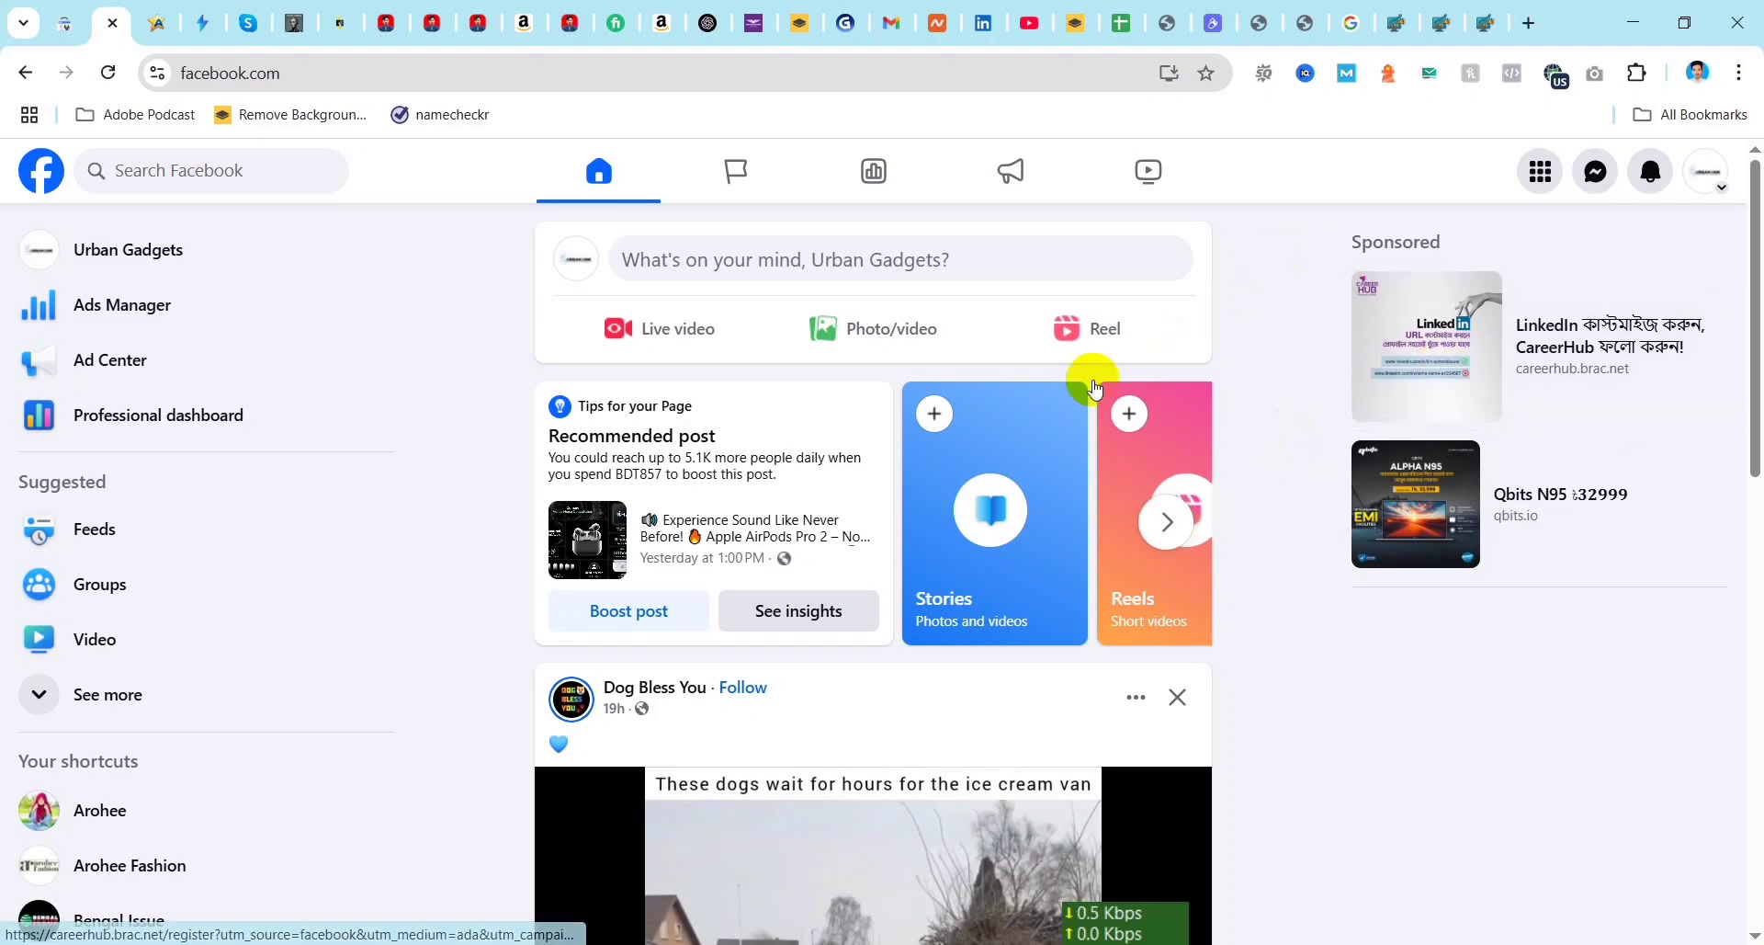
Step: Start a photo post for the Urban Gadgets Page and attach ChatGPT Image Apr 26, 2025, 10_55_07 PM.png from Downloads
{"action": "left_click", "coordinate": [910, 328]}
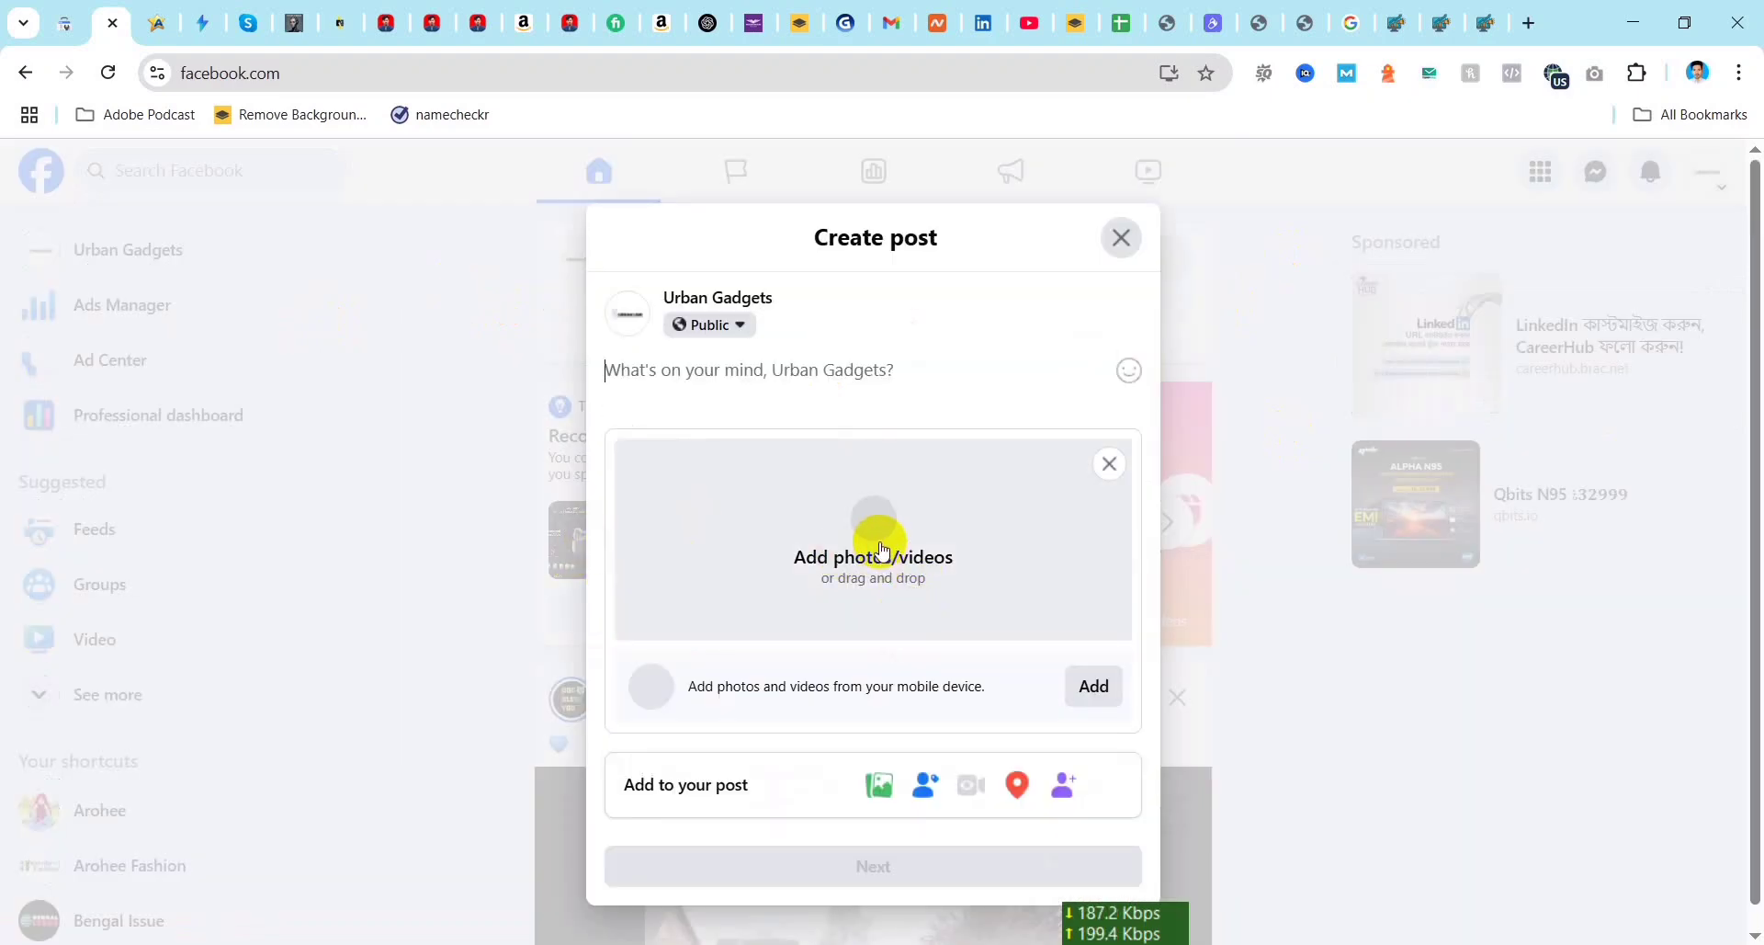
{"action": "left_click", "coordinate": [882, 549]}
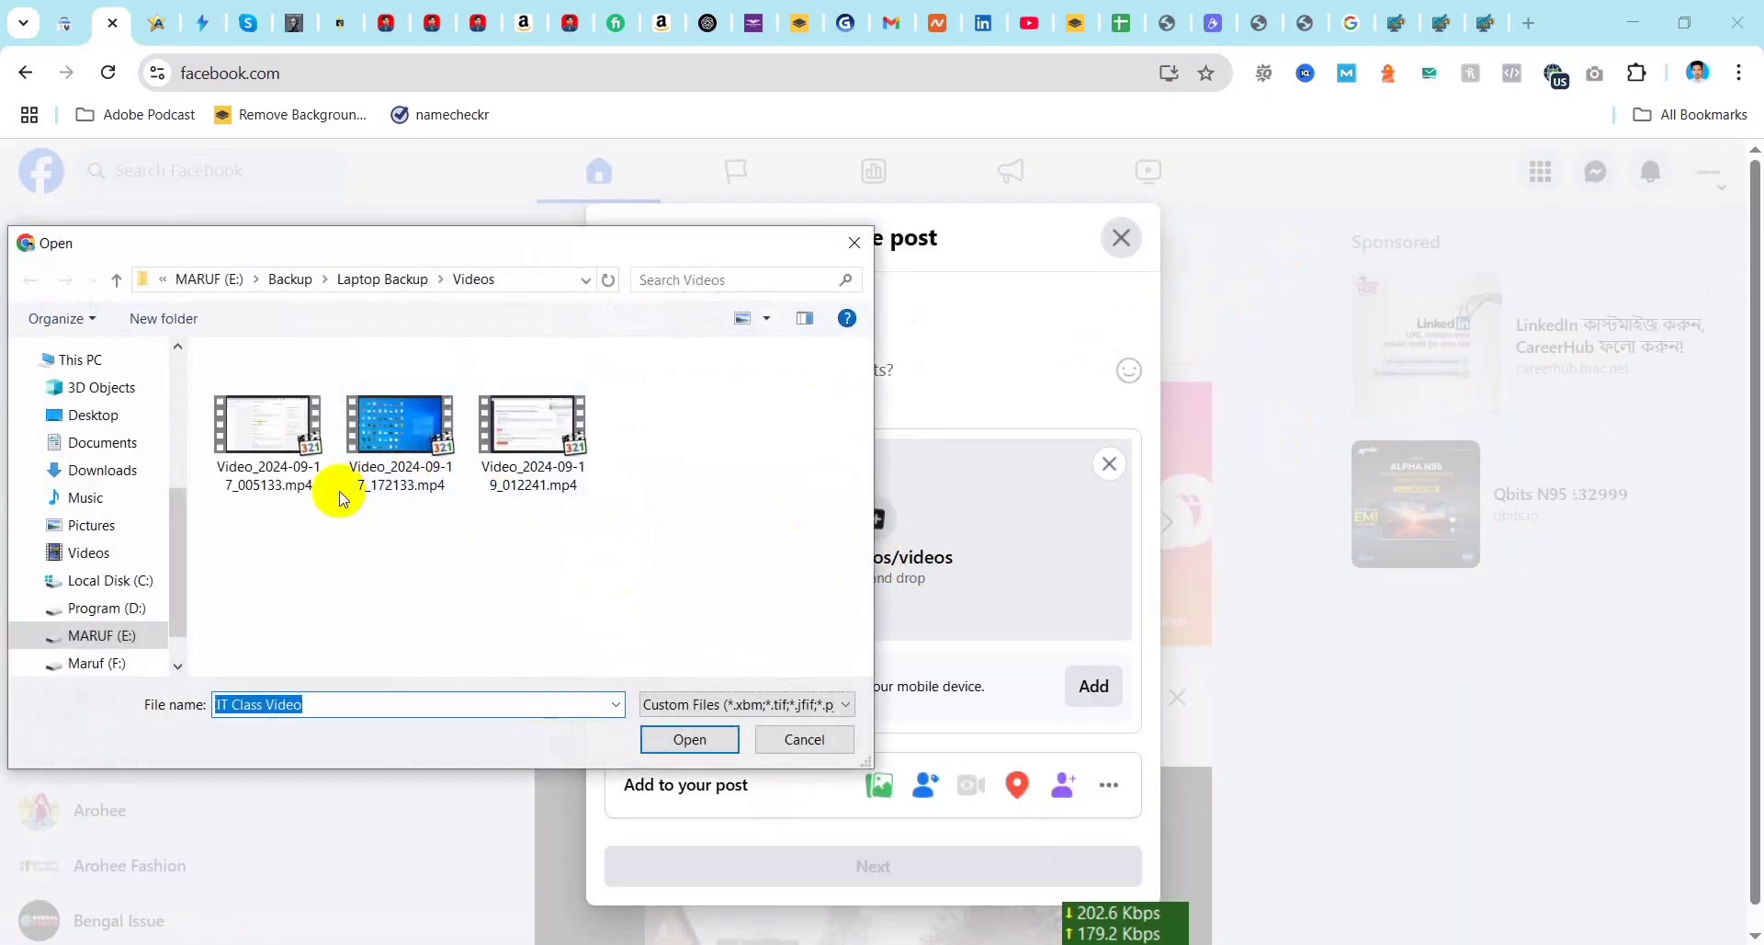
{"action": "left_click", "coordinate": [91, 471]}
{"action": "left_click", "coordinate": [250, 430]}
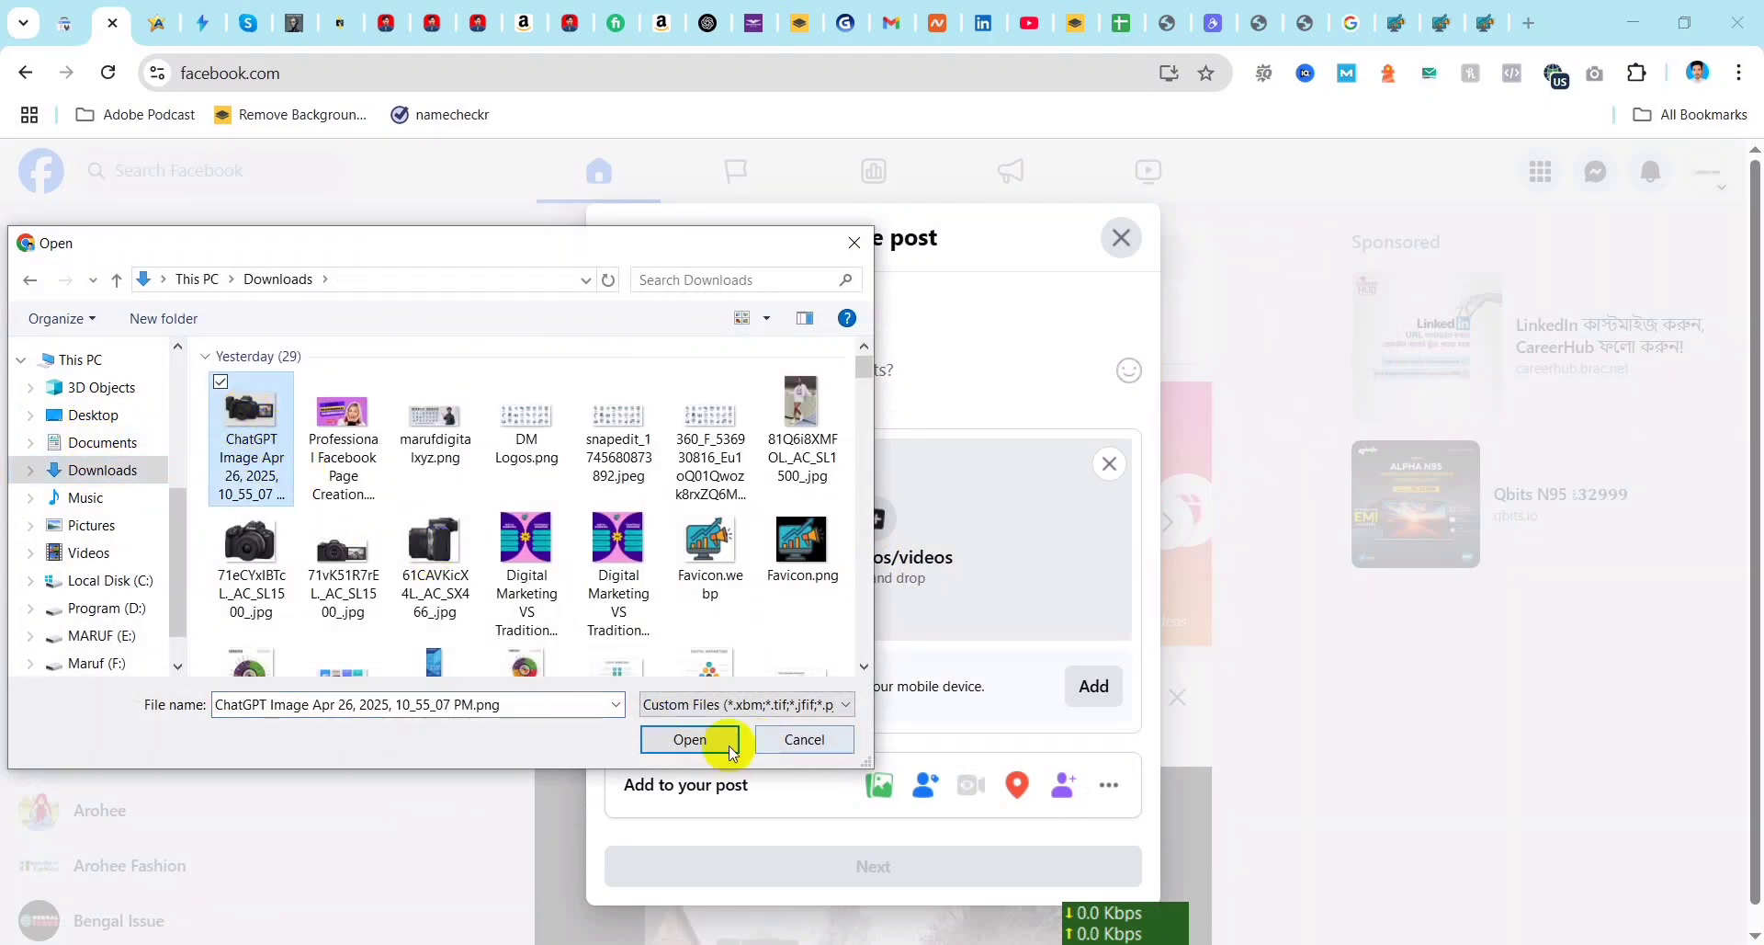
{"action": "left_click", "coordinate": [691, 740]}
{"action": "scroll", "coordinate": [1000, 623], "scroll_direction": "down", "scroll_amount": 1}
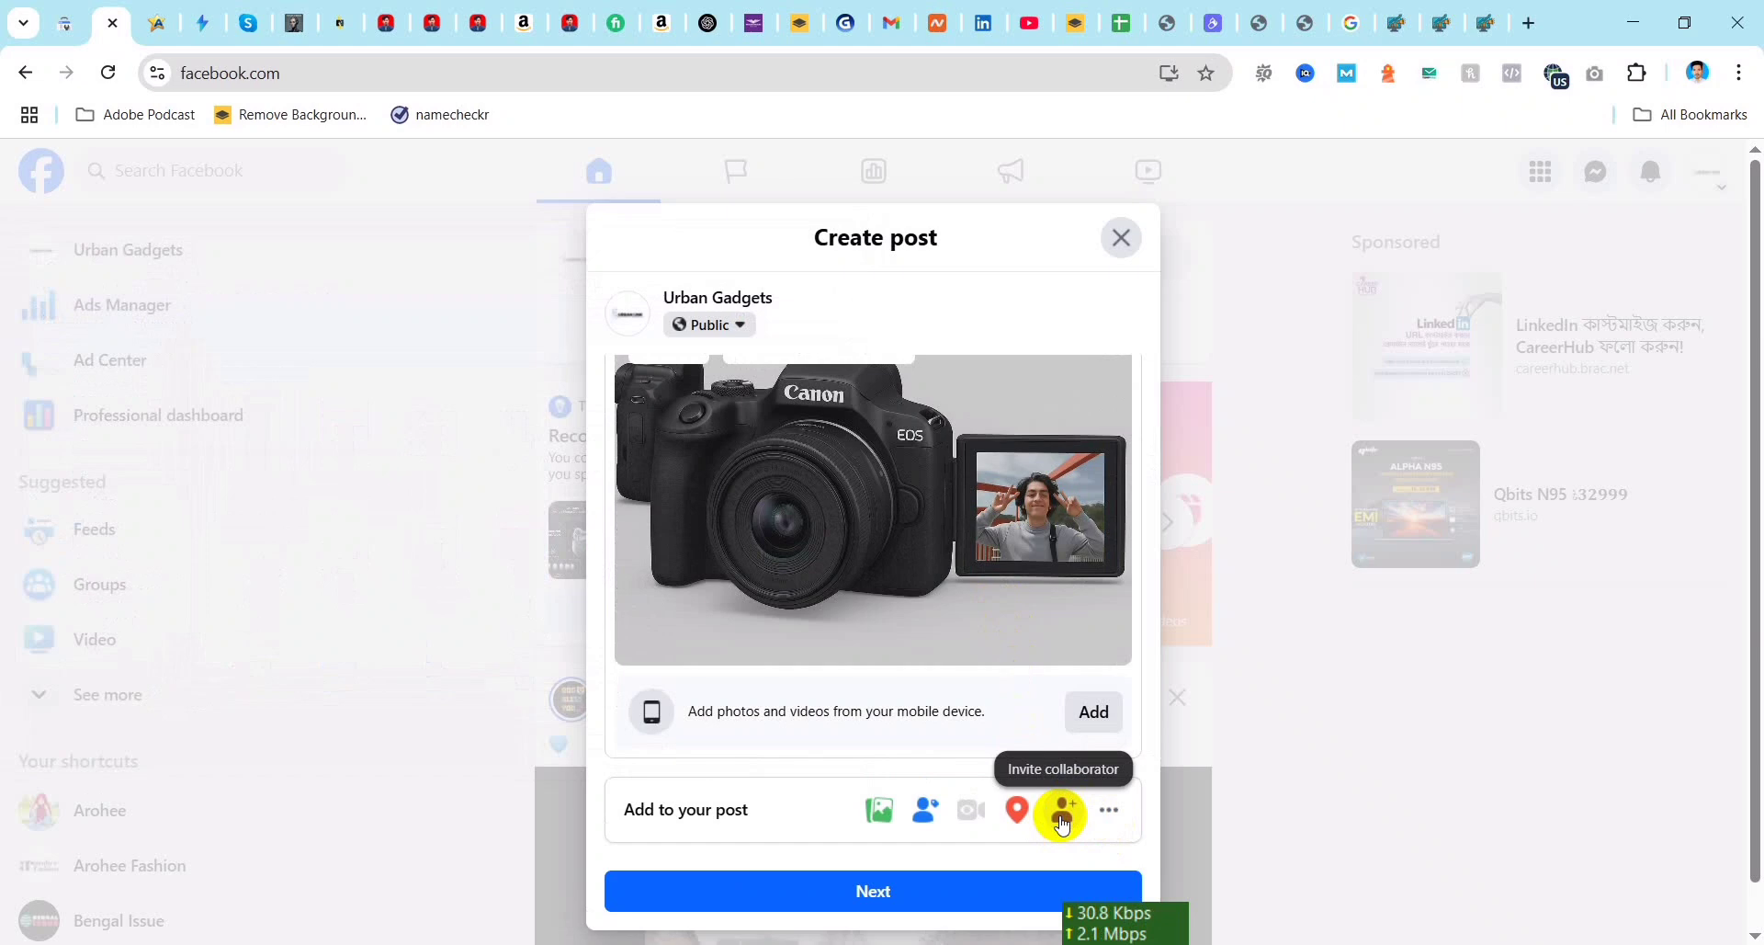
Step: Look up a collaborator by name to invite to the photo post, and leave the post without publishing it
{"action": "left_click", "coordinate": [1063, 817]}
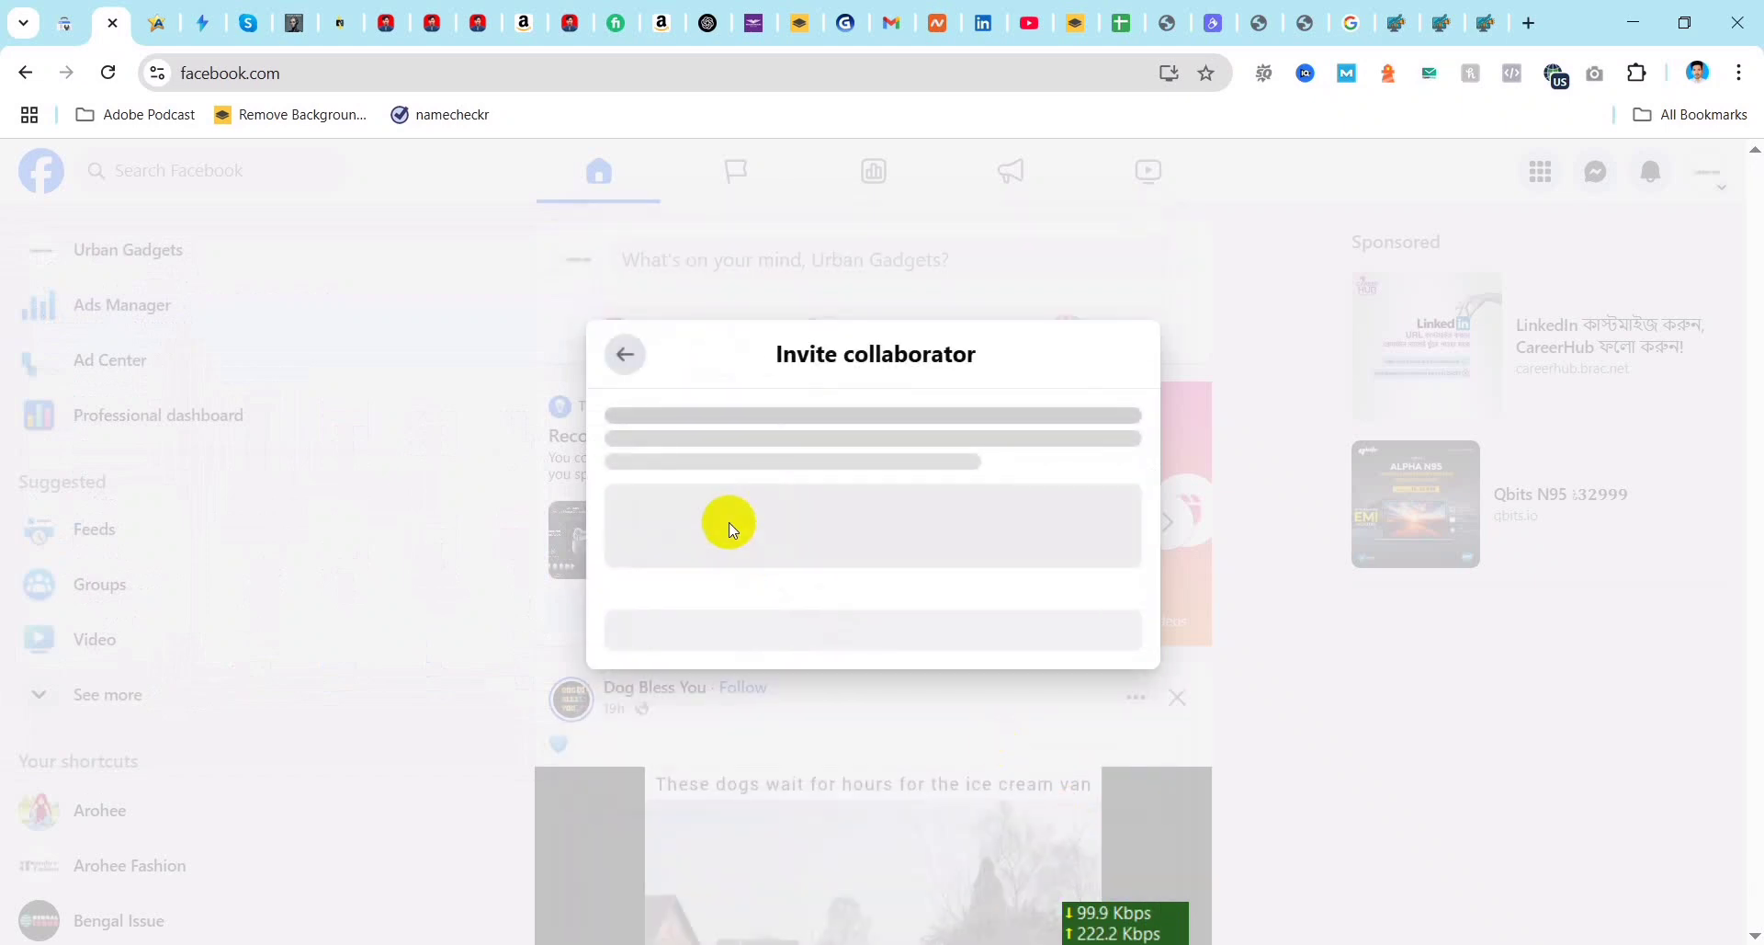
{"action": "left_click", "coordinate": [677, 537]}
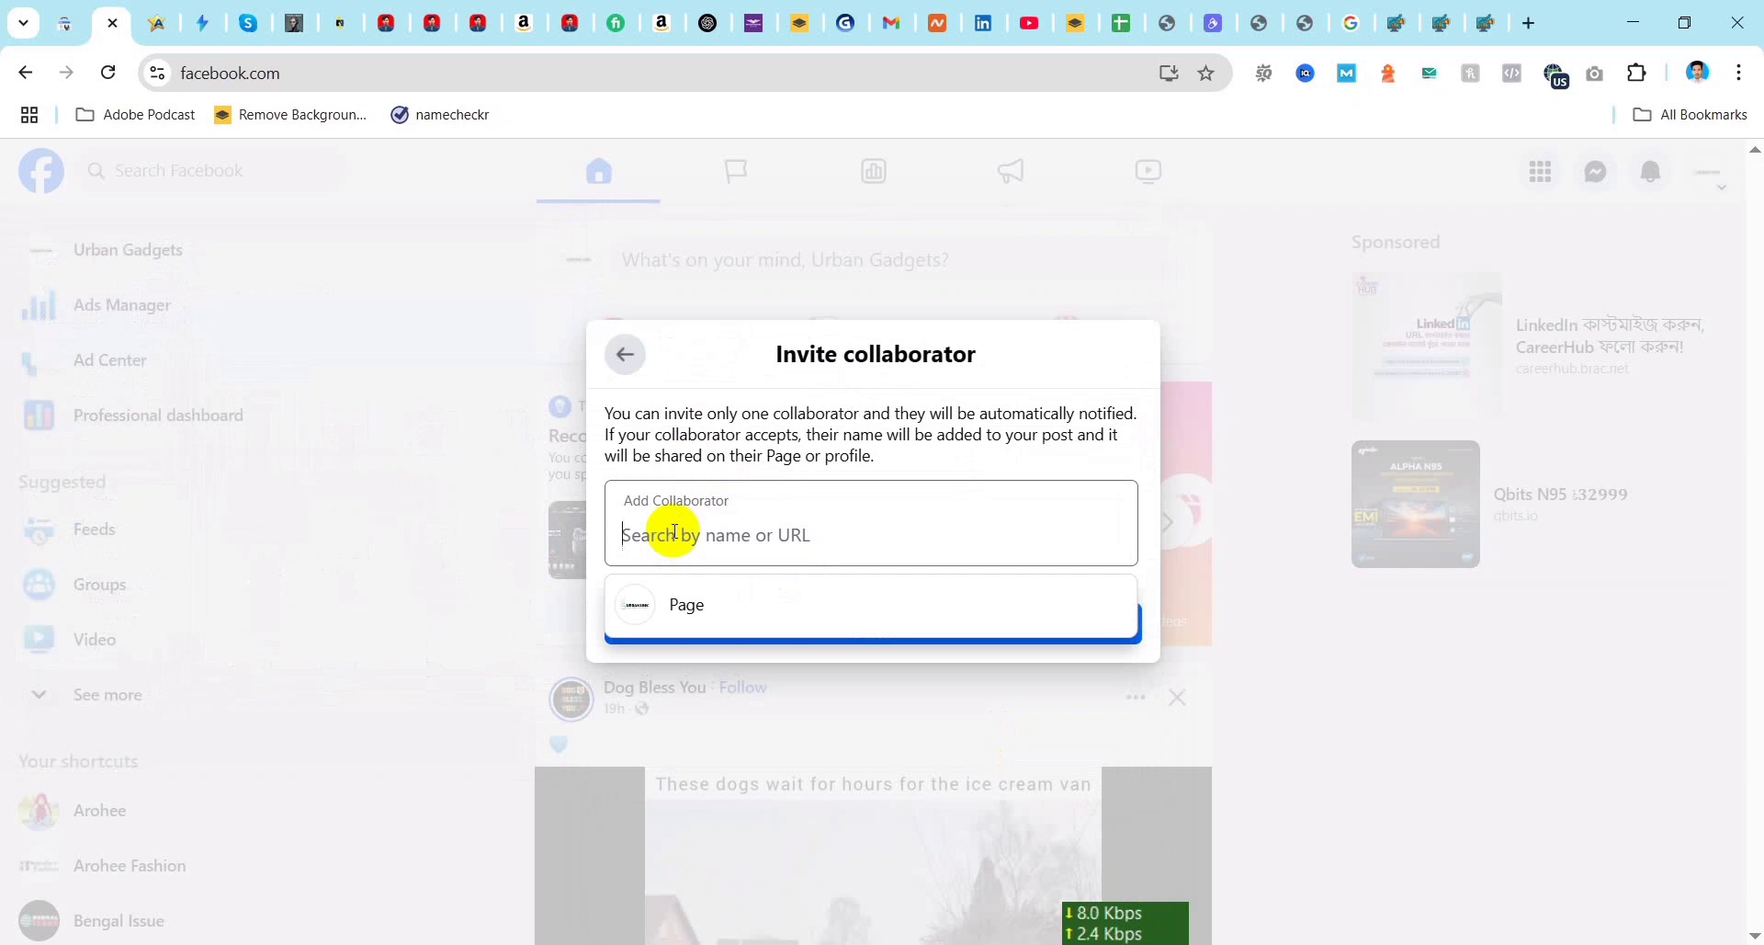
{"action": "type", "text": "Maruf"}
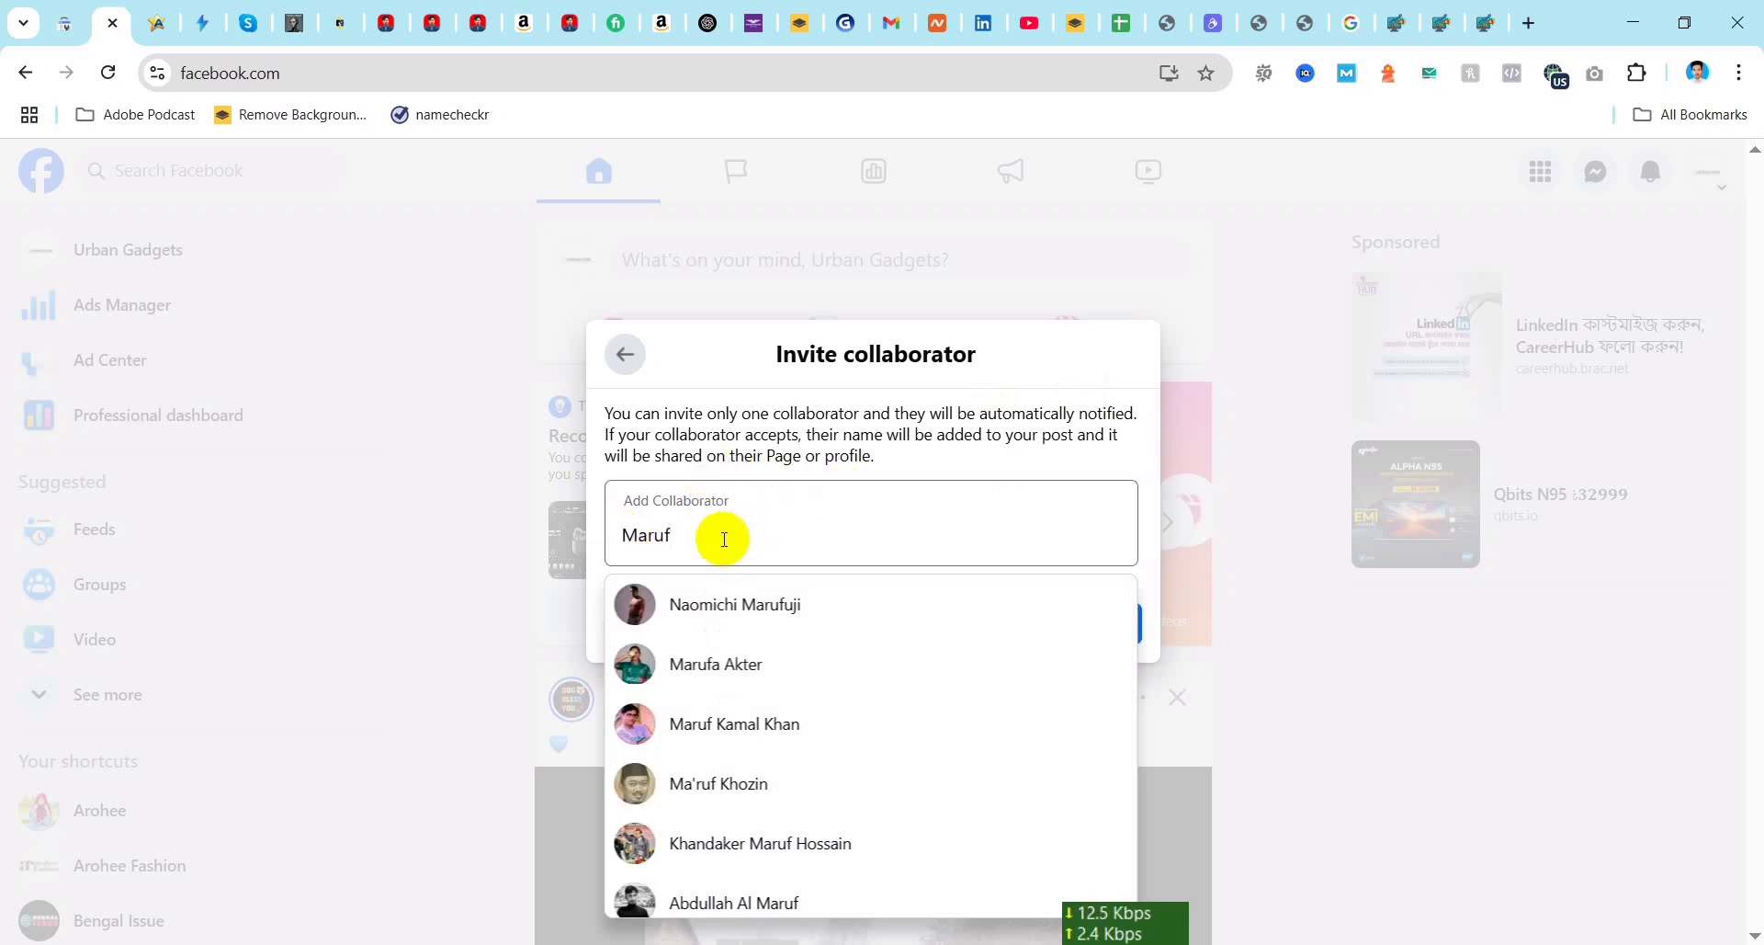
{"action": "left_click", "coordinate": [1220, 293]}
{"action": "scroll", "coordinate": [1134, 618], "scroll_direction": "down", "scroll_amount": 4}
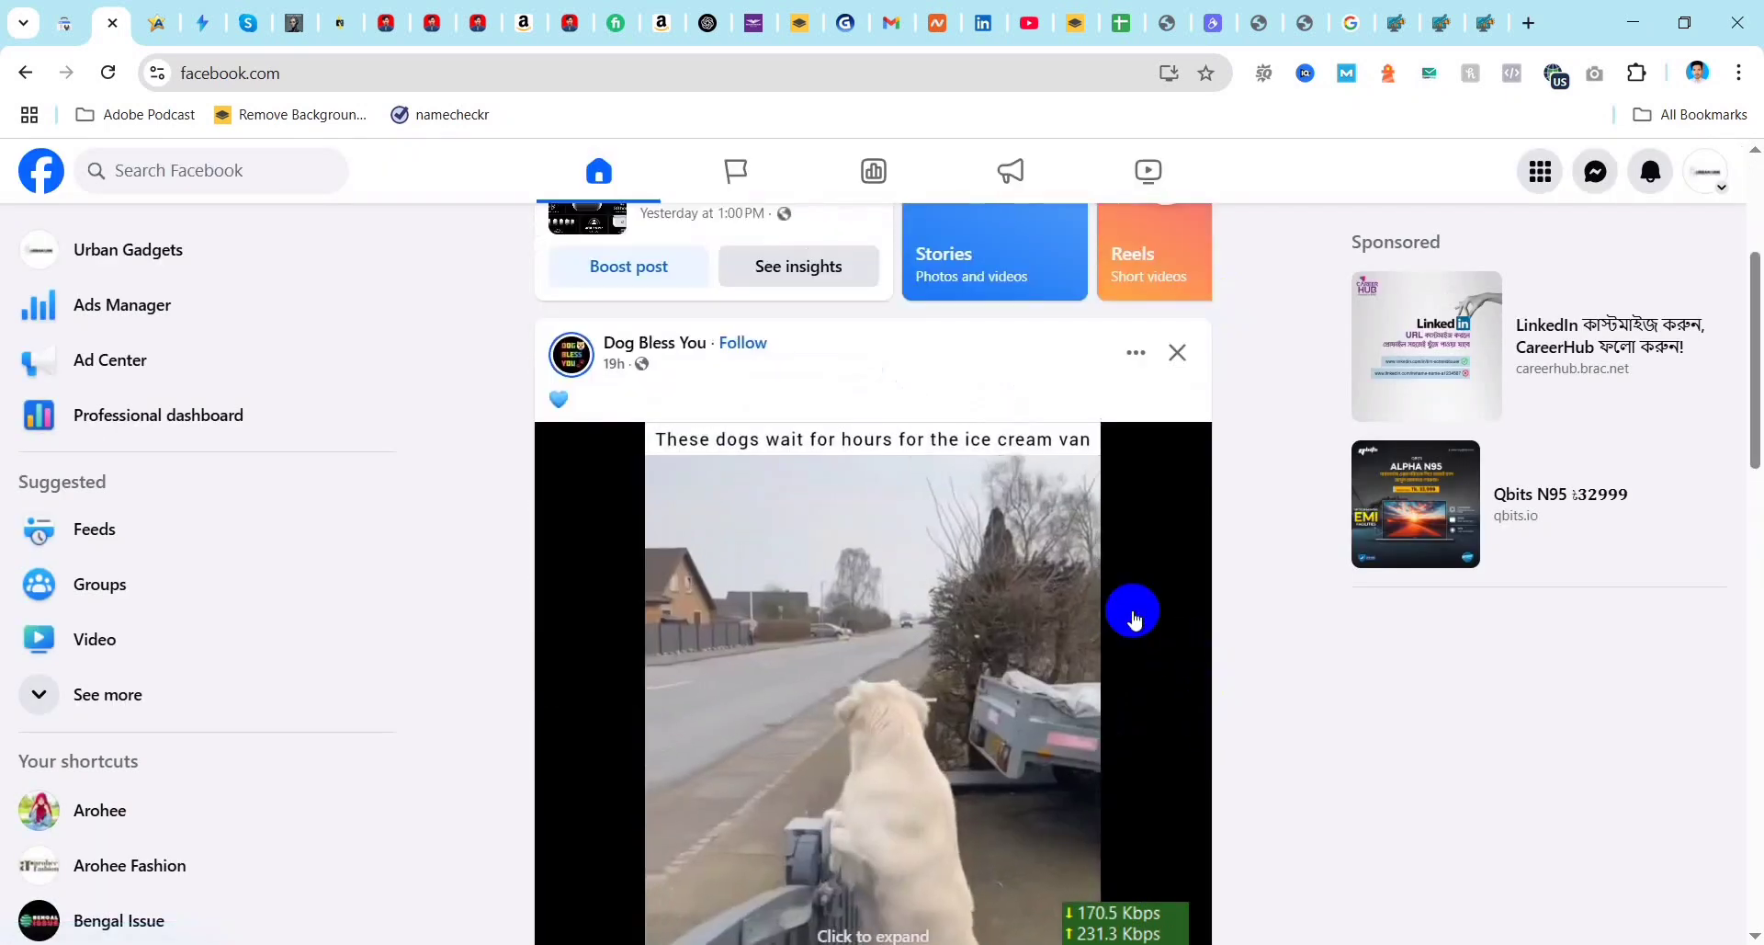
{"action": "scroll", "coordinate": [1135, 619], "scroll_direction": "up", "scroll_amount": 4}
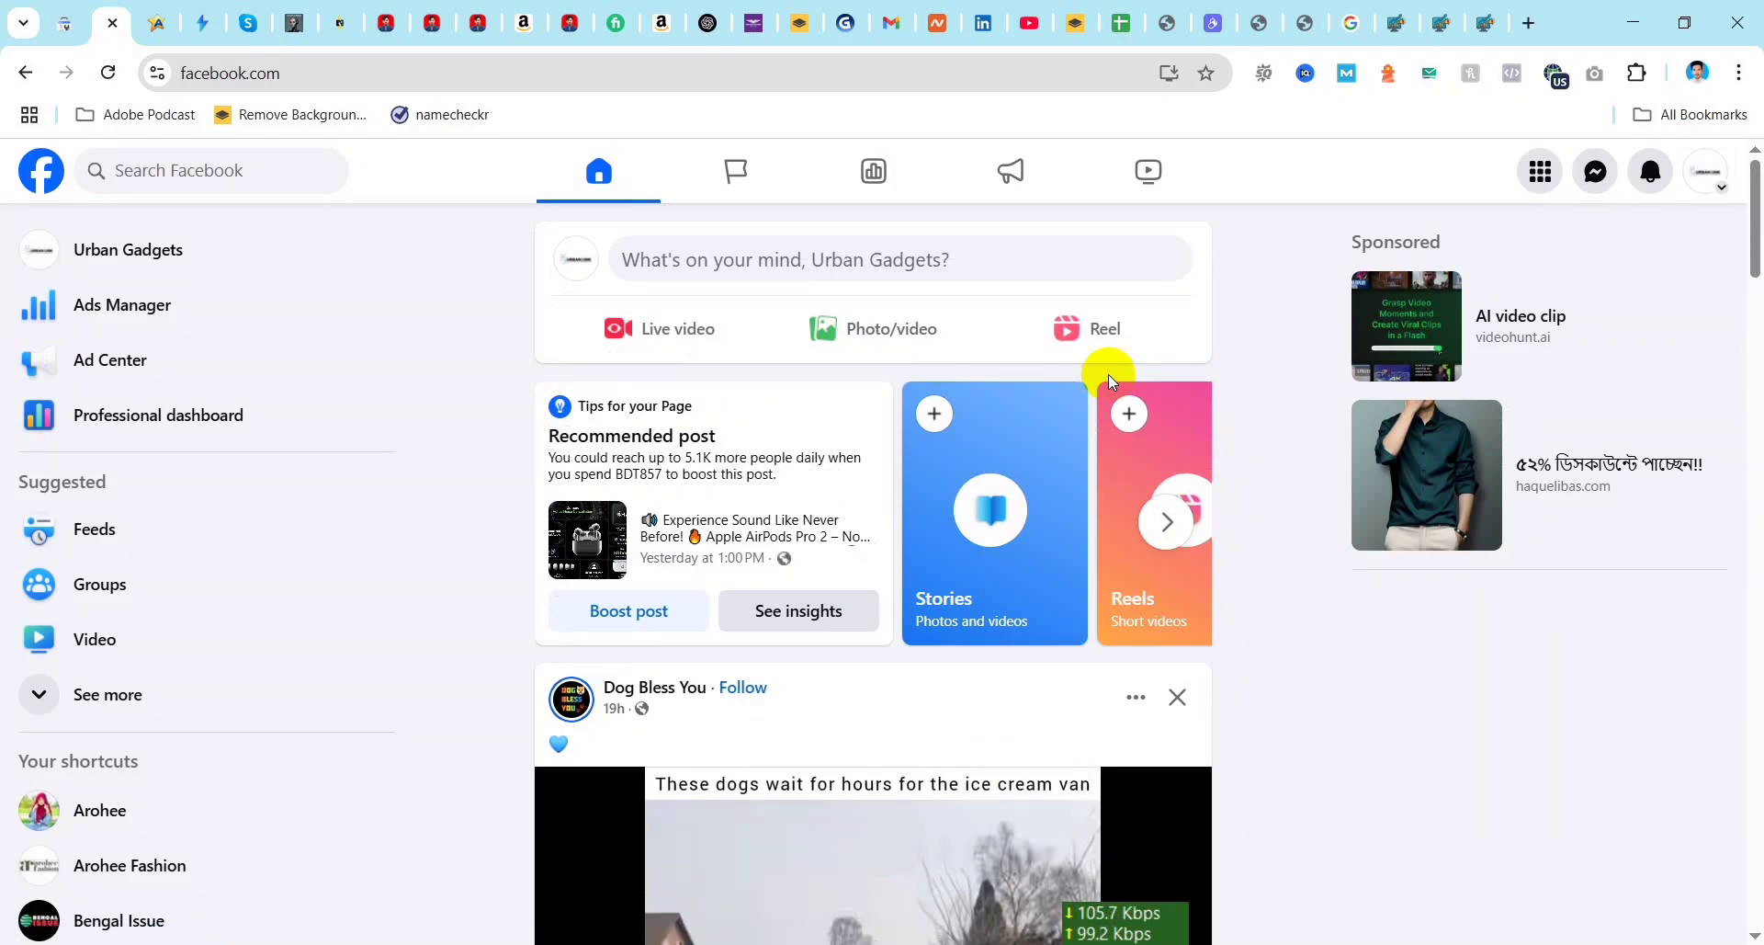
{"action": "scroll", "coordinate": [1053, 729], "scroll_direction": "down", "scroll_amount": 2}
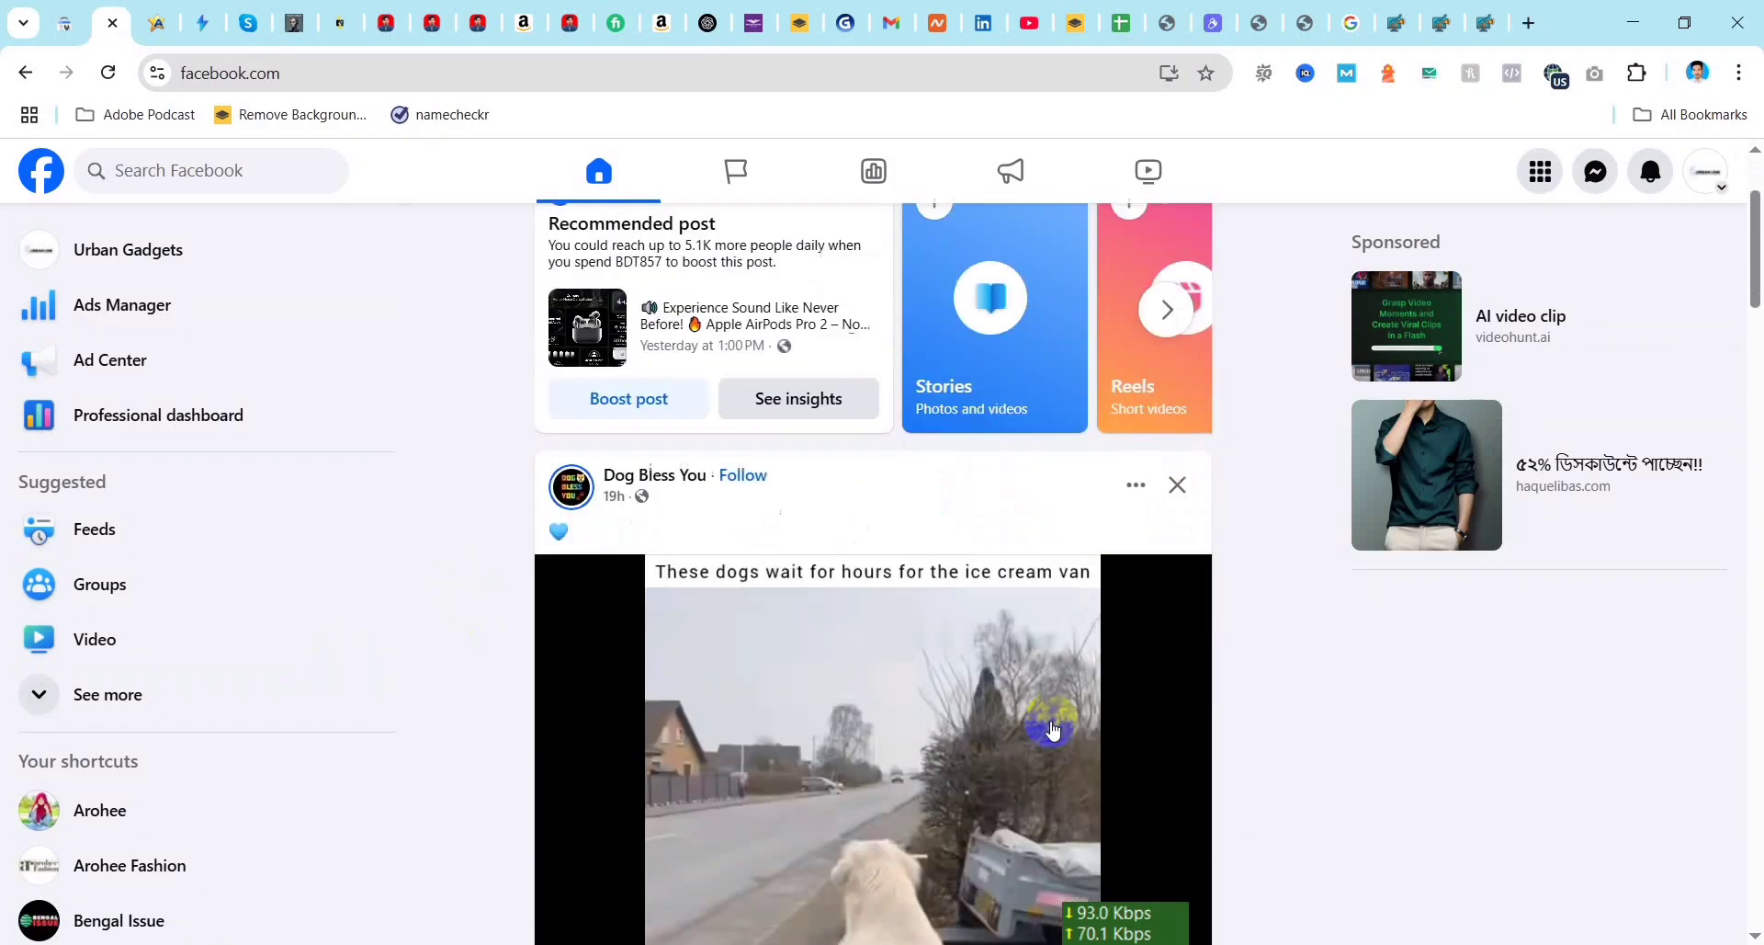
{"action": "scroll", "coordinate": [1053, 729], "scroll_direction": "up", "scroll_amount": 2}
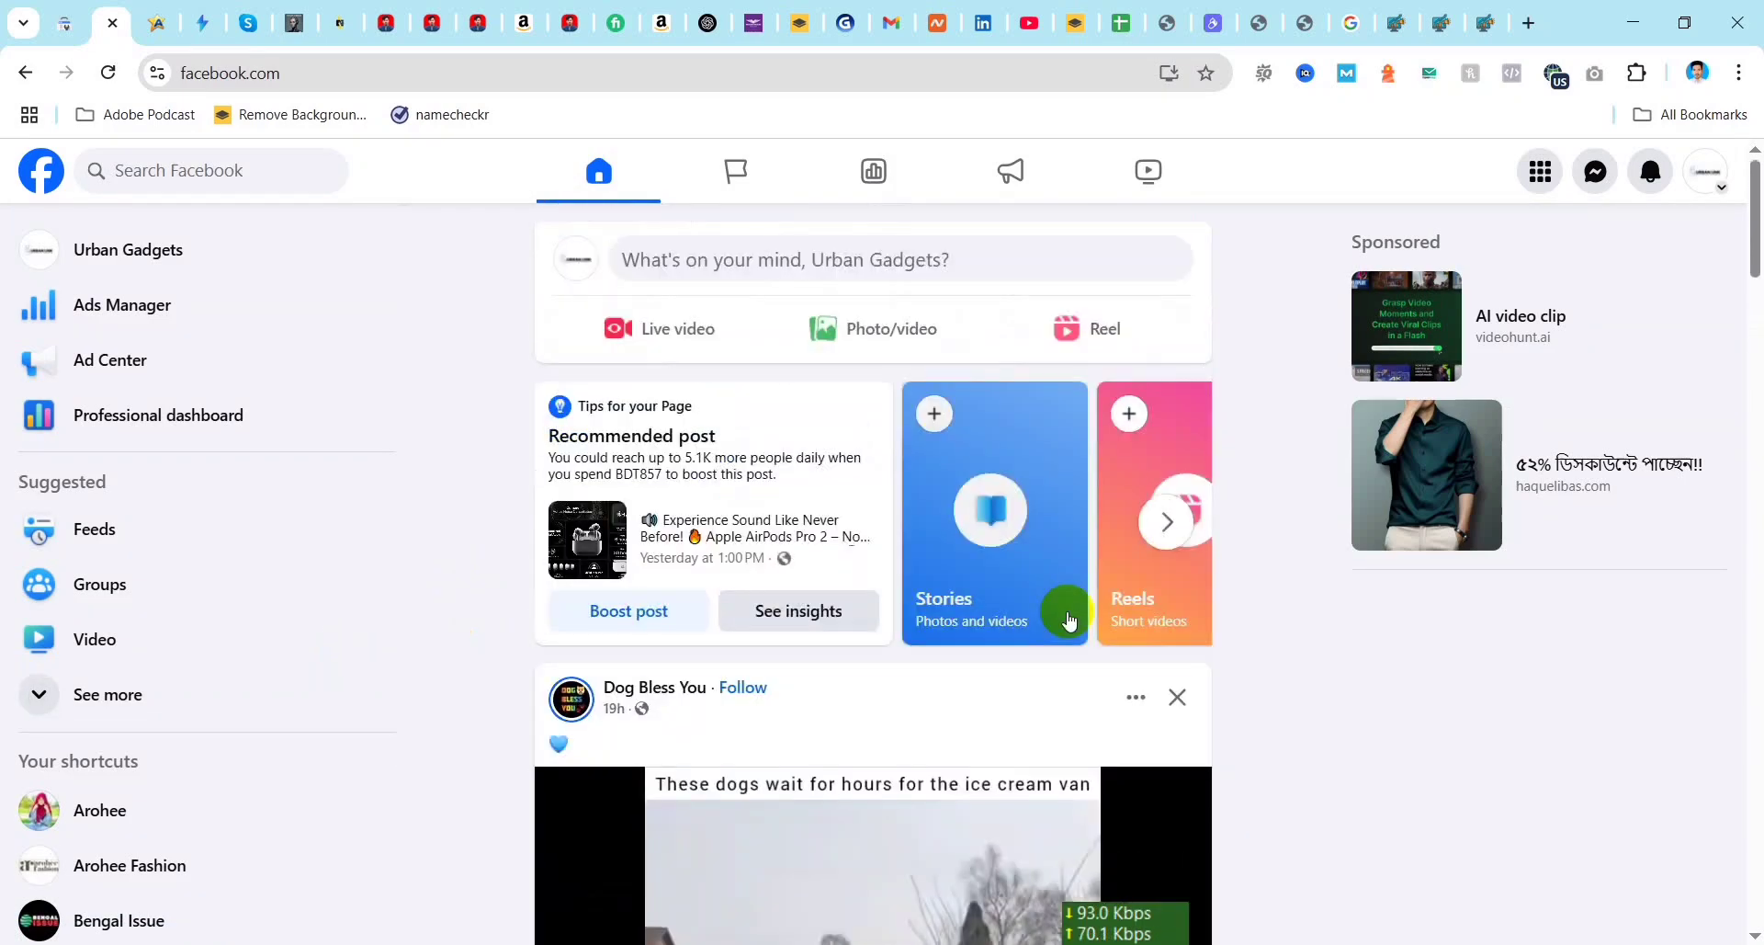
{"action": "left_click", "coordinate": [1024, 273]}
{"action": "left_click", "coordinate": [1107, 462]}
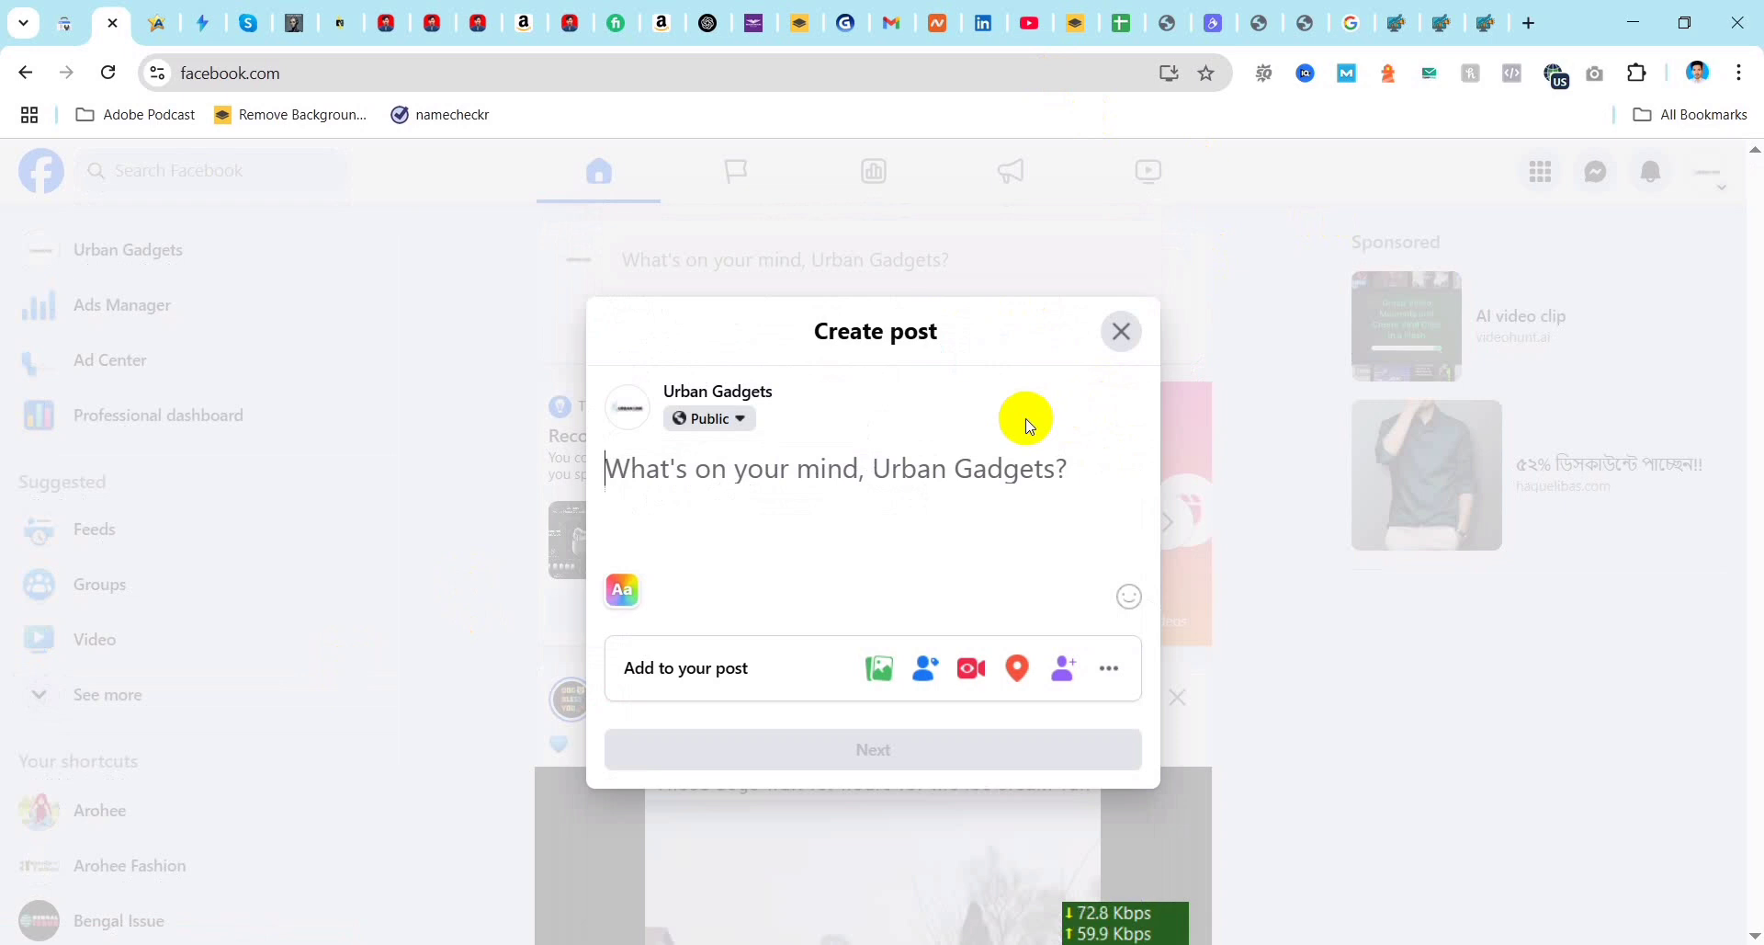
{"action": "left_click", "coordinate": [1122, 333]}
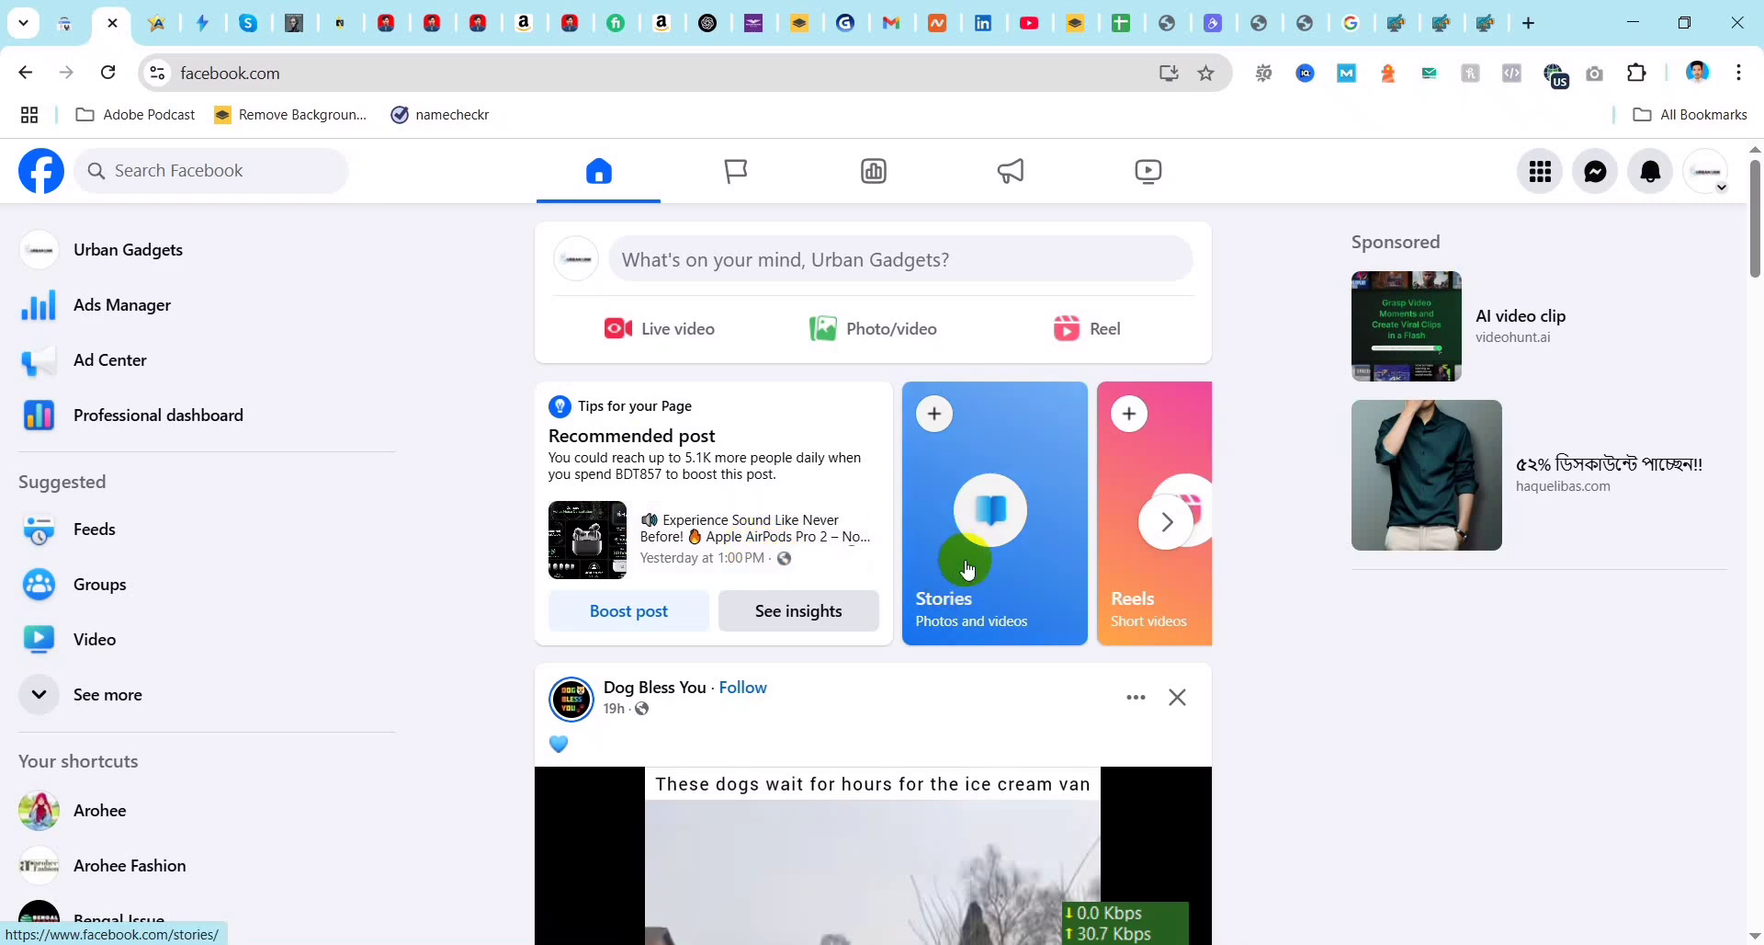
{"action": "scroll", "coordinate": [919, 827], "scroll_direction": "down", "scroll_amount": 5}
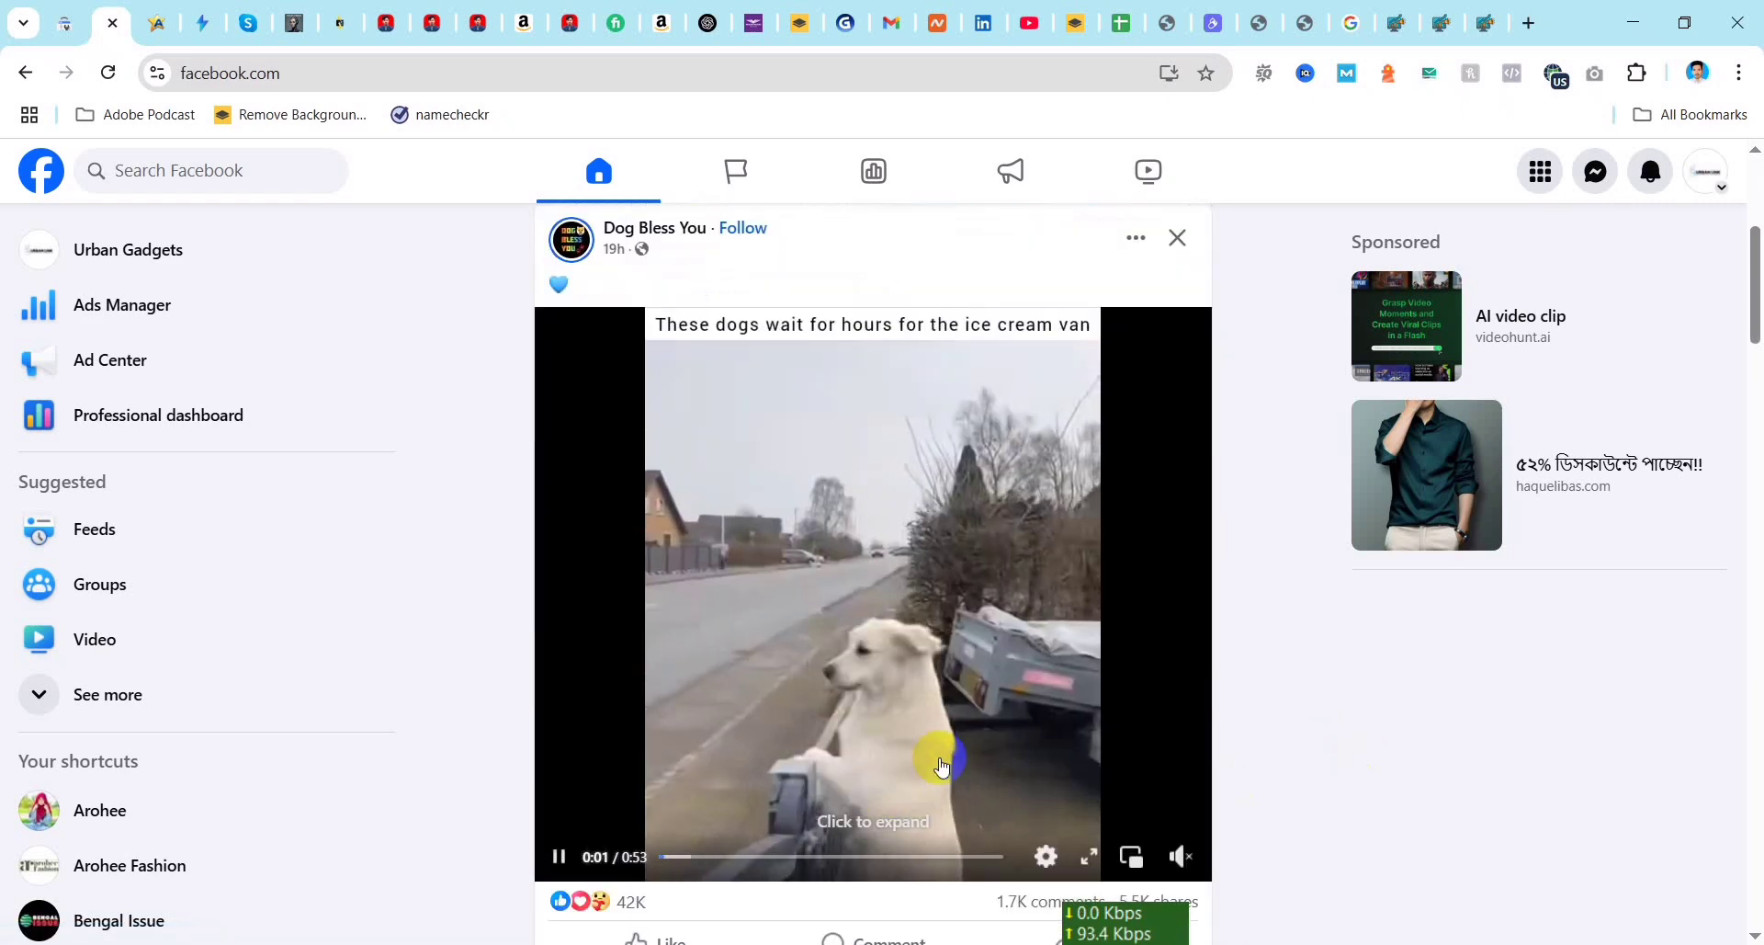
{"action": "scroll", "coordinate": [970, 814], "scroll_direction": "up", "scroll_amount": 4}
{"action": "scroll", "coordinate": [970, 814], "scroll_direction": "up", "scroll_amount": 1}
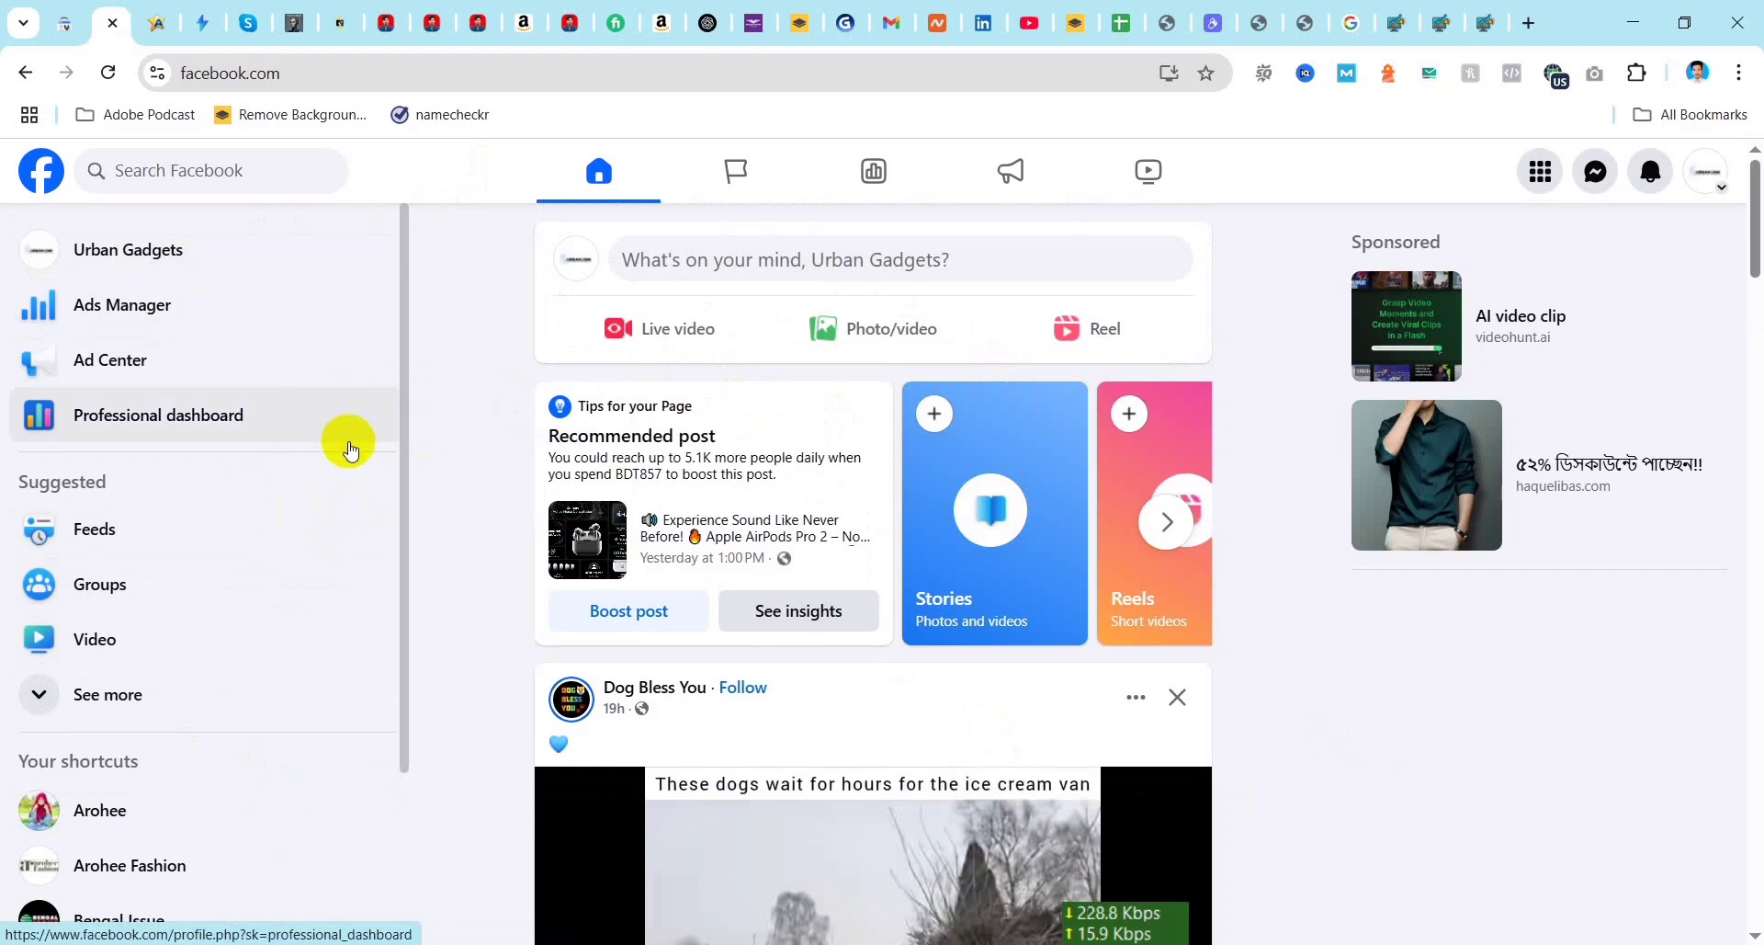
Step: Go to the Urban Gadgets Page and open Meta Business Suite for it
{"action": "left_click", "coordinate": [1704, 191]}
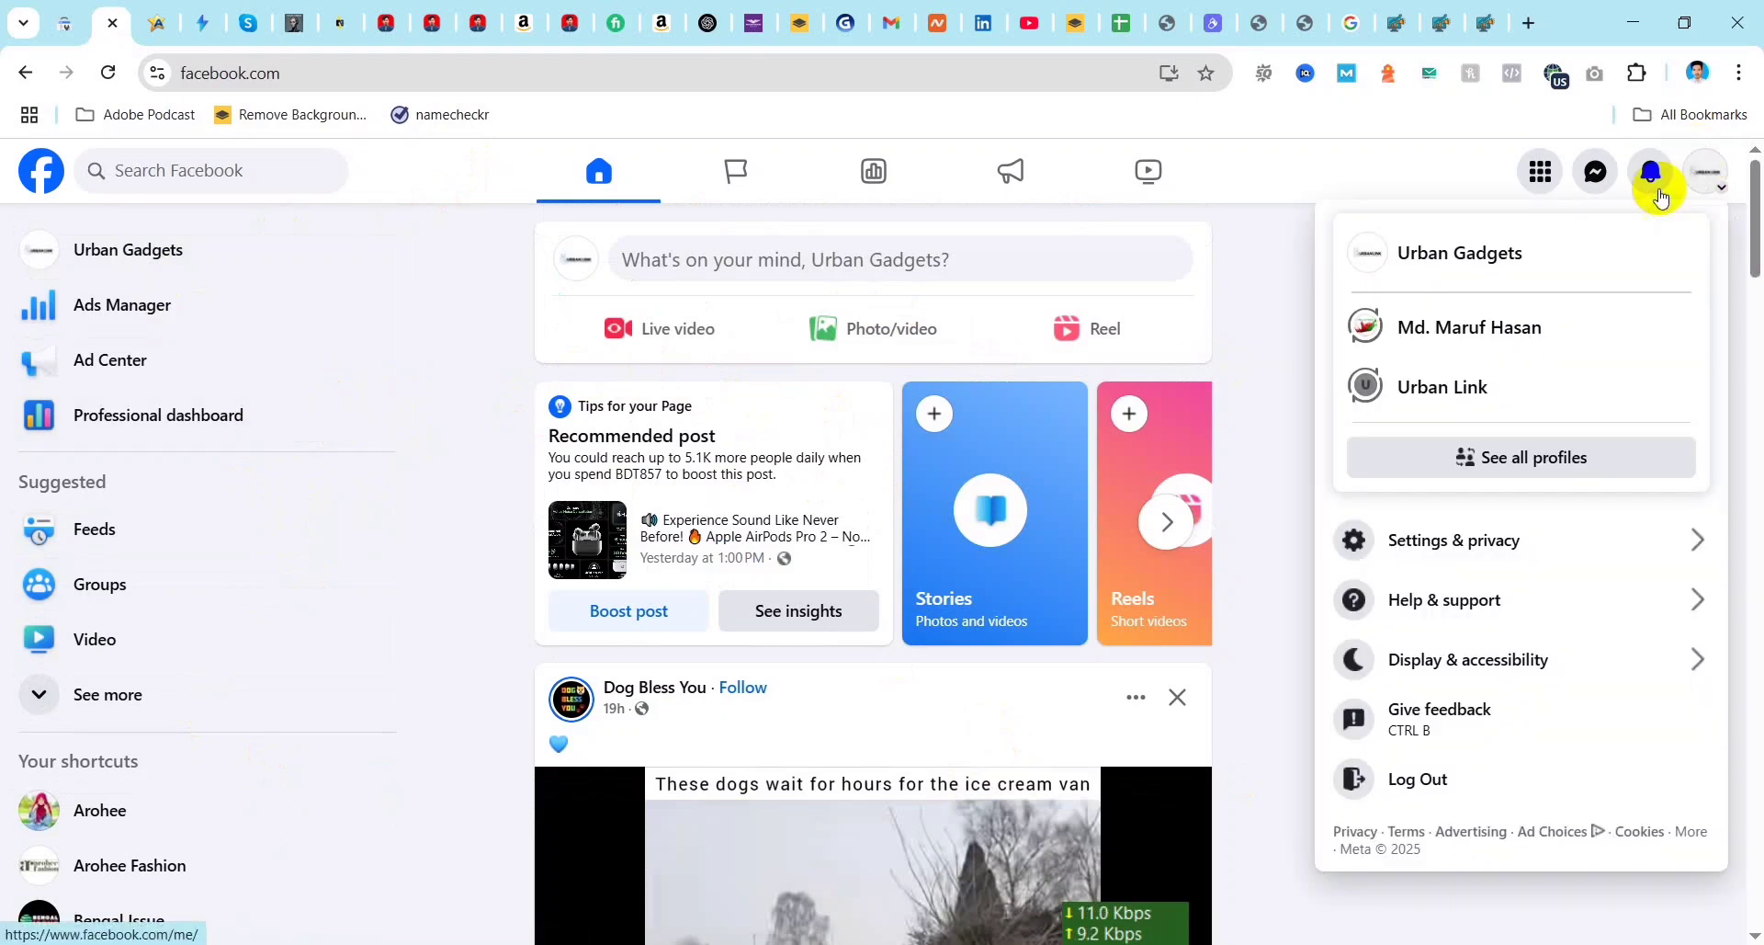
{"action": "left_click", "coordinate": [1449, 246]}
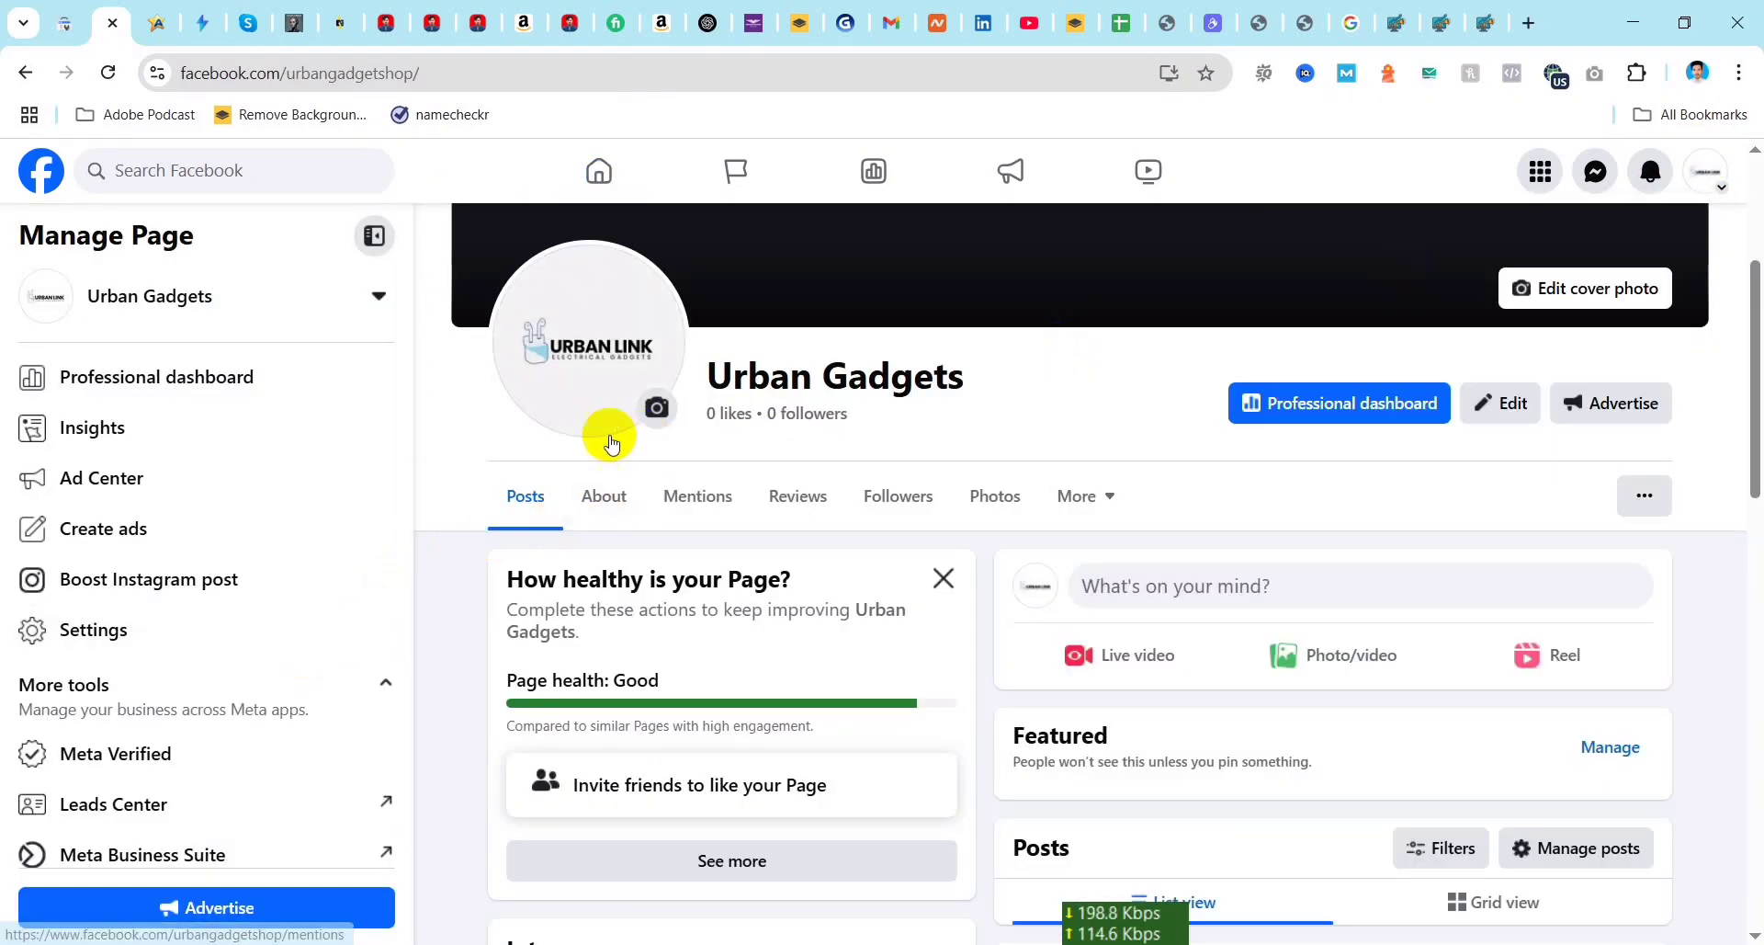
{"action": "scroll", "coordinate": [168, 808], "scroll_direction": "down", "scroll_amount": 1}
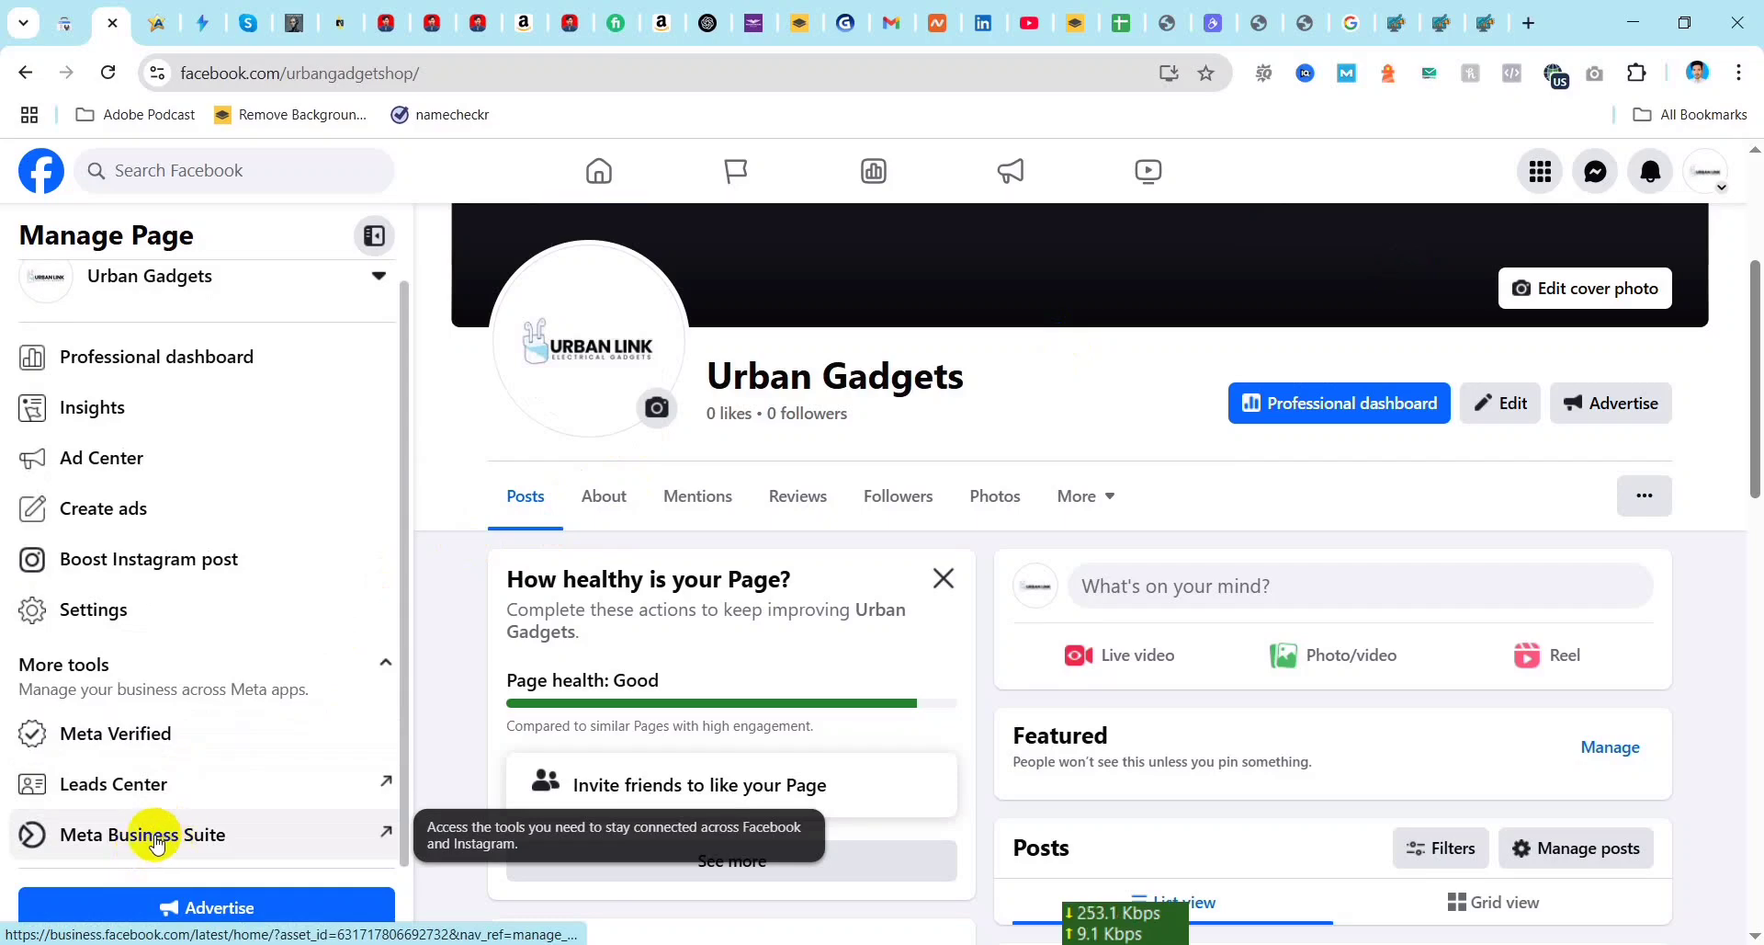
{"action": "left_click", "coordinate": [148, 839]}
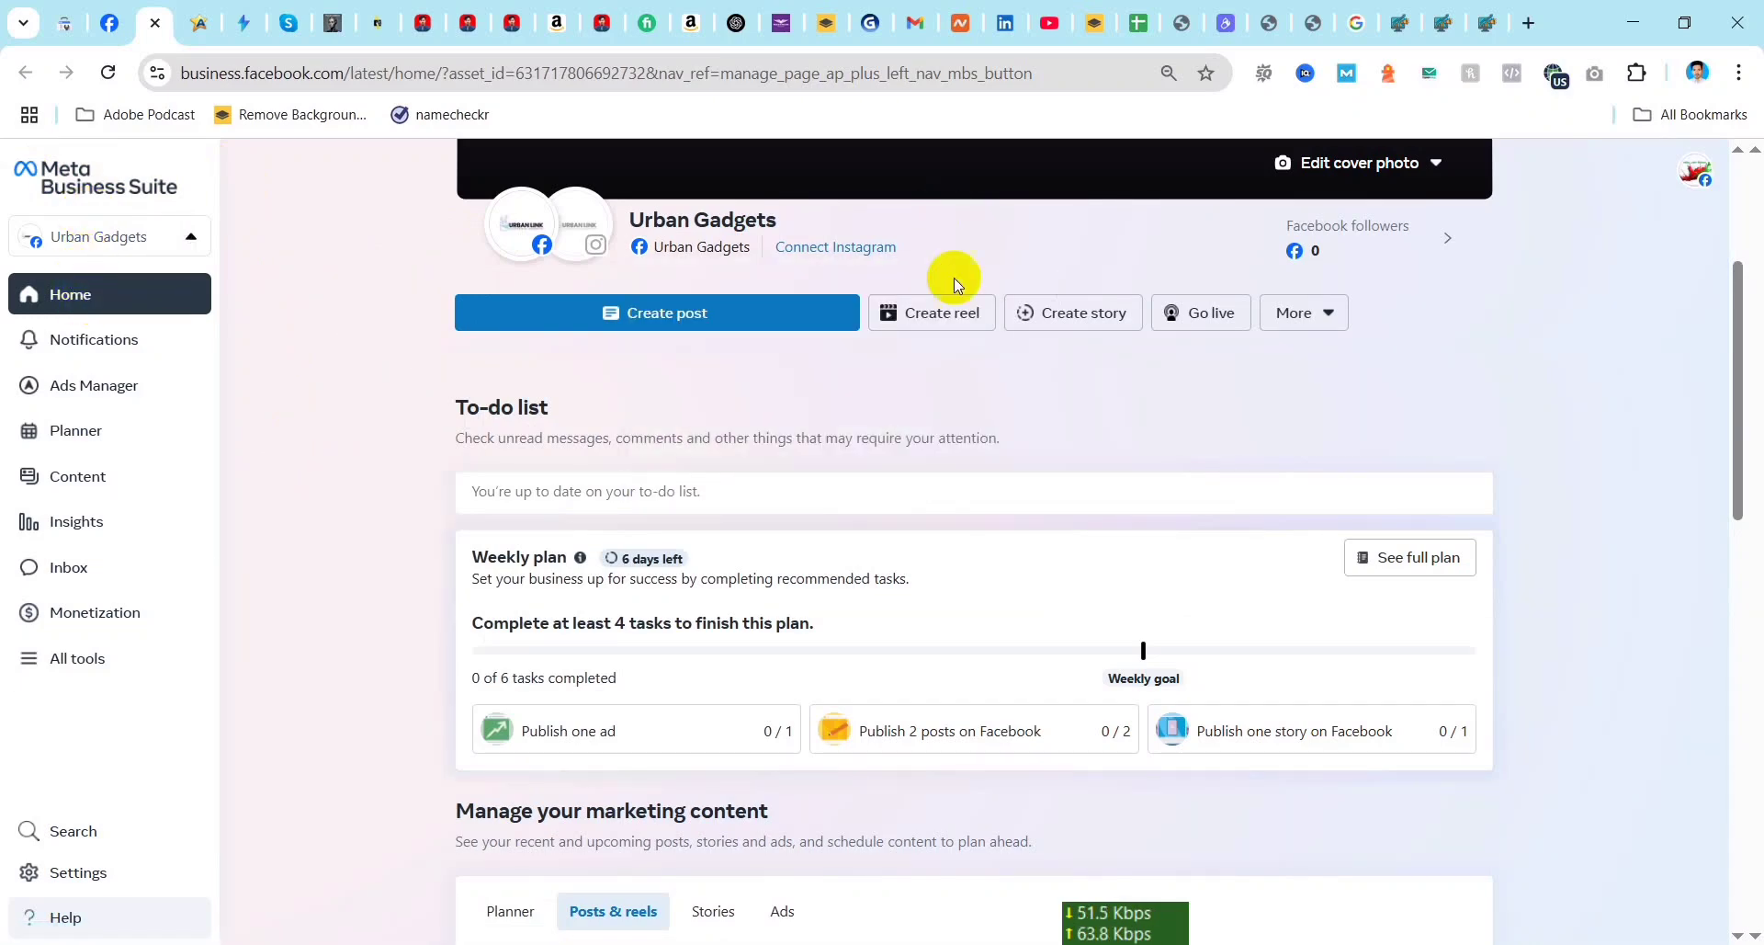
Step: Examine the Meta Business Suite home page: the content creation options, weekly plan, recent posts and reels, and business portfolio section
{"action": "scroll", "coordinate": [991, 433], "scroll_direction": "up", "scroll_amount": 3}
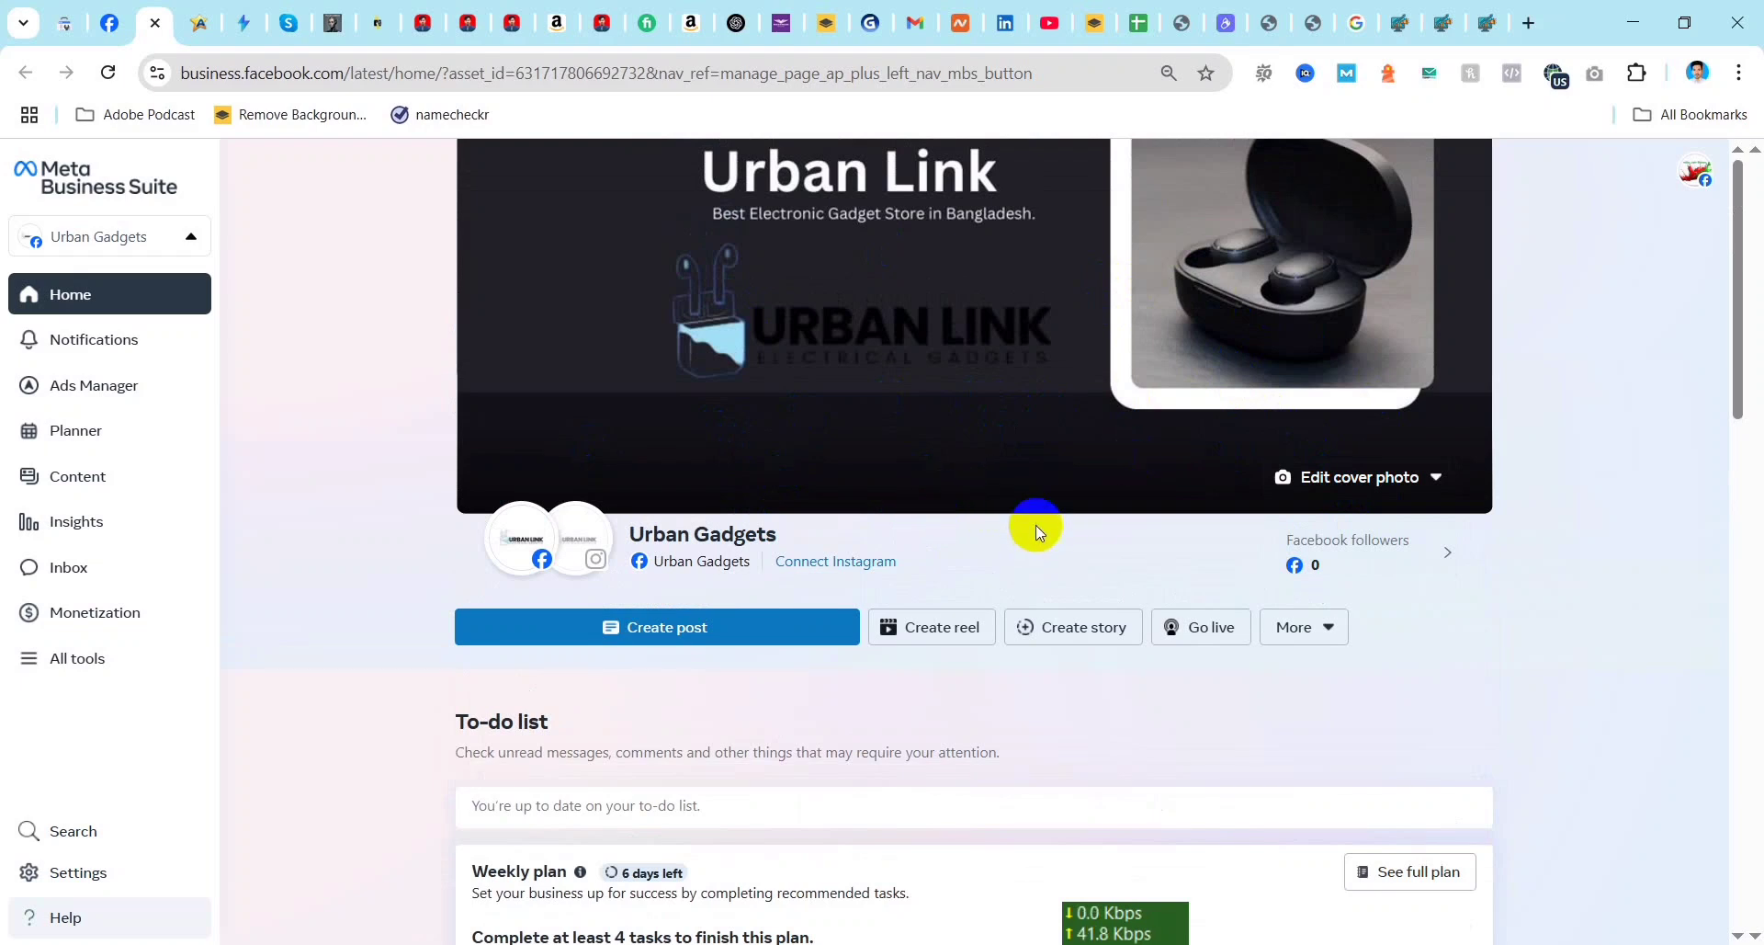
{"action": "left_click", "coordinate": [1324, 621]}
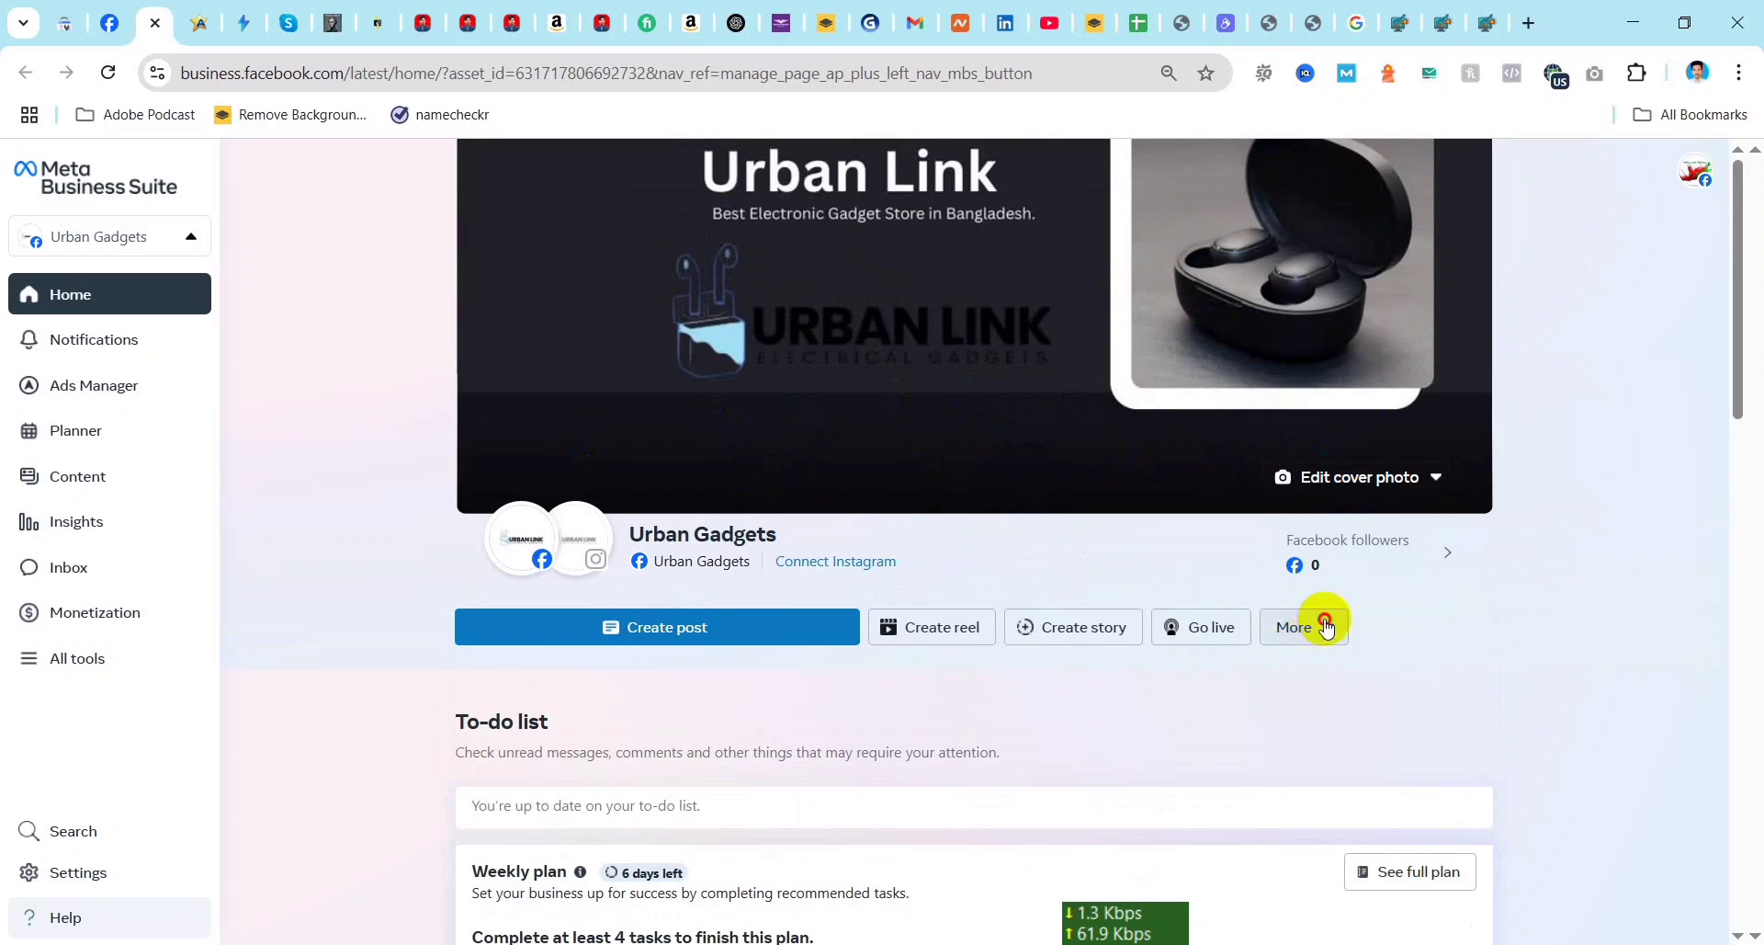
{"action": "left_click", "coordinate": [1635, 643]}
{"action": "scroll", "coordinate": [1327, 799], "scroll_direction": "down", "scroll_amount": 3}
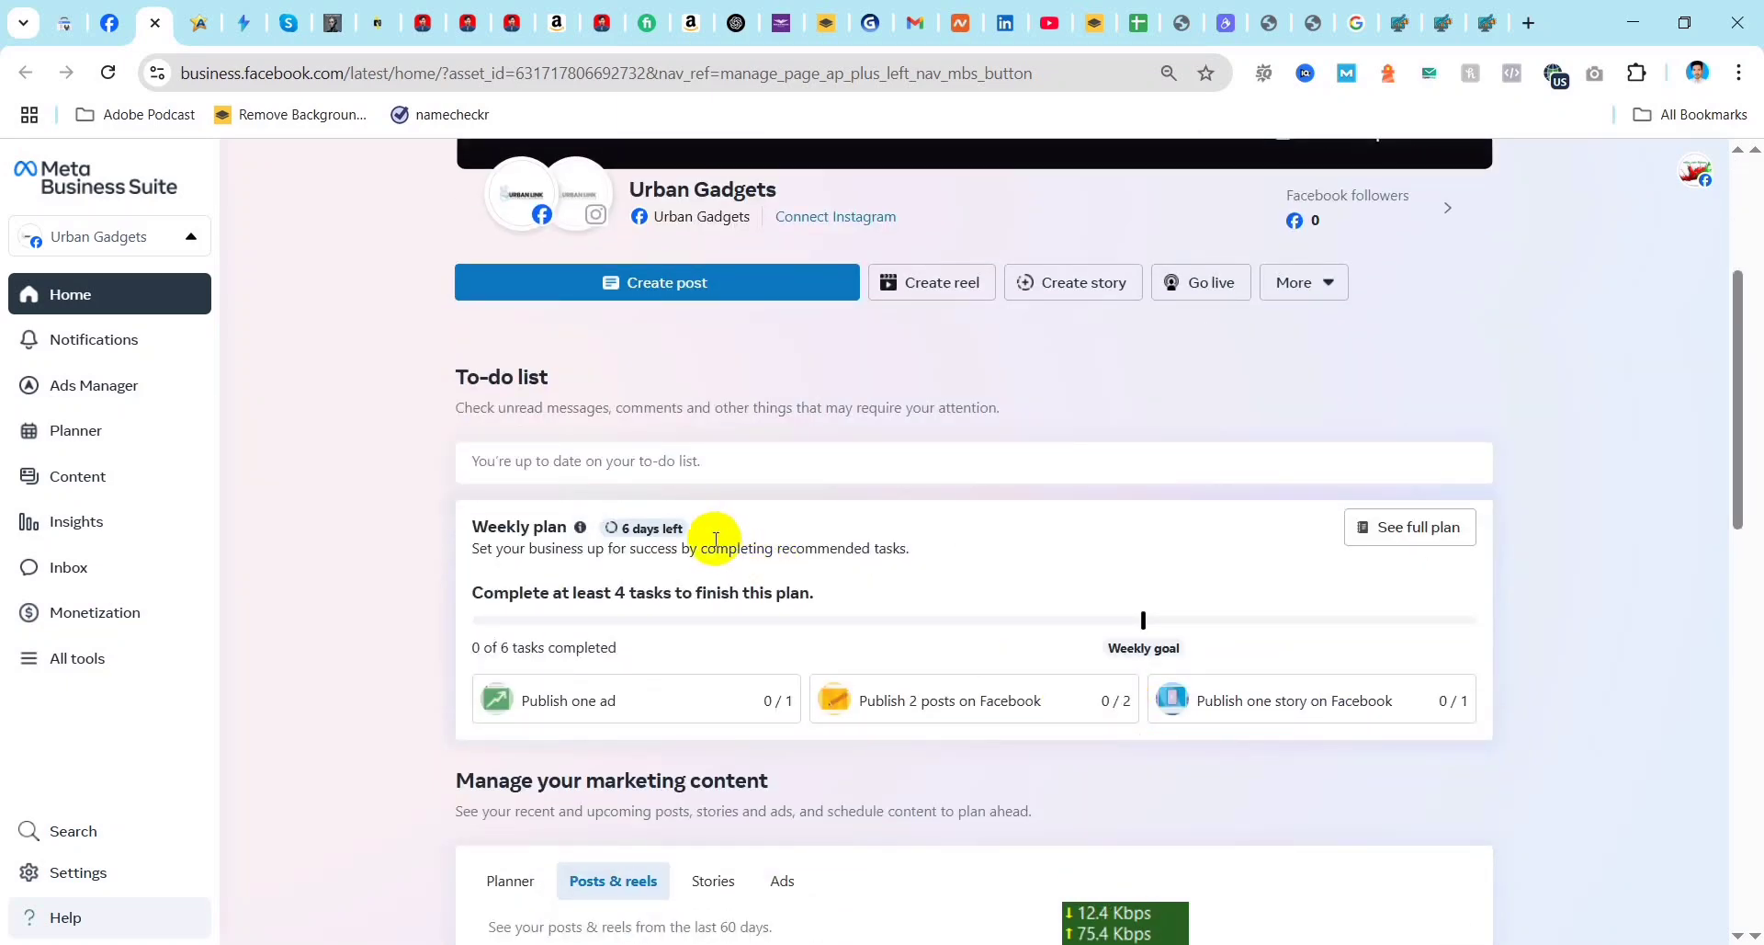
{"action": "scroll", "coordinate": [634, 579], "scroll_direction": "down", "scroll_amount": 4}
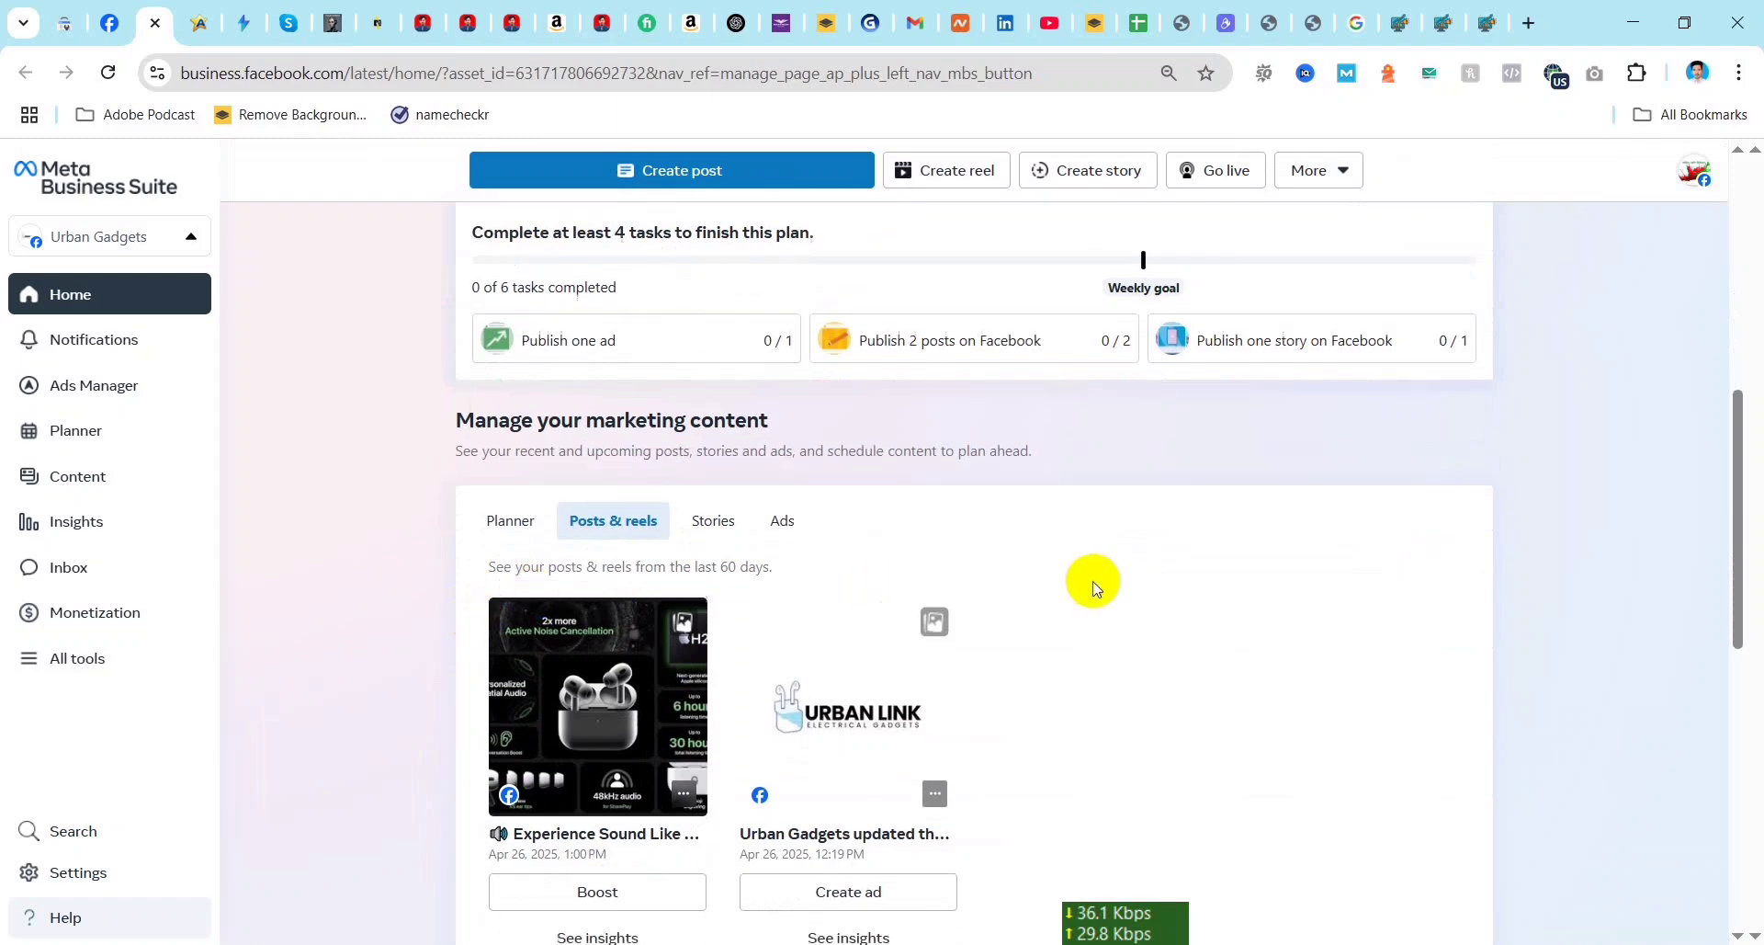
{"action": "scroll", "coordinate": [1095, 588], "scroll_direction": "down", "scroll_amount": 1}
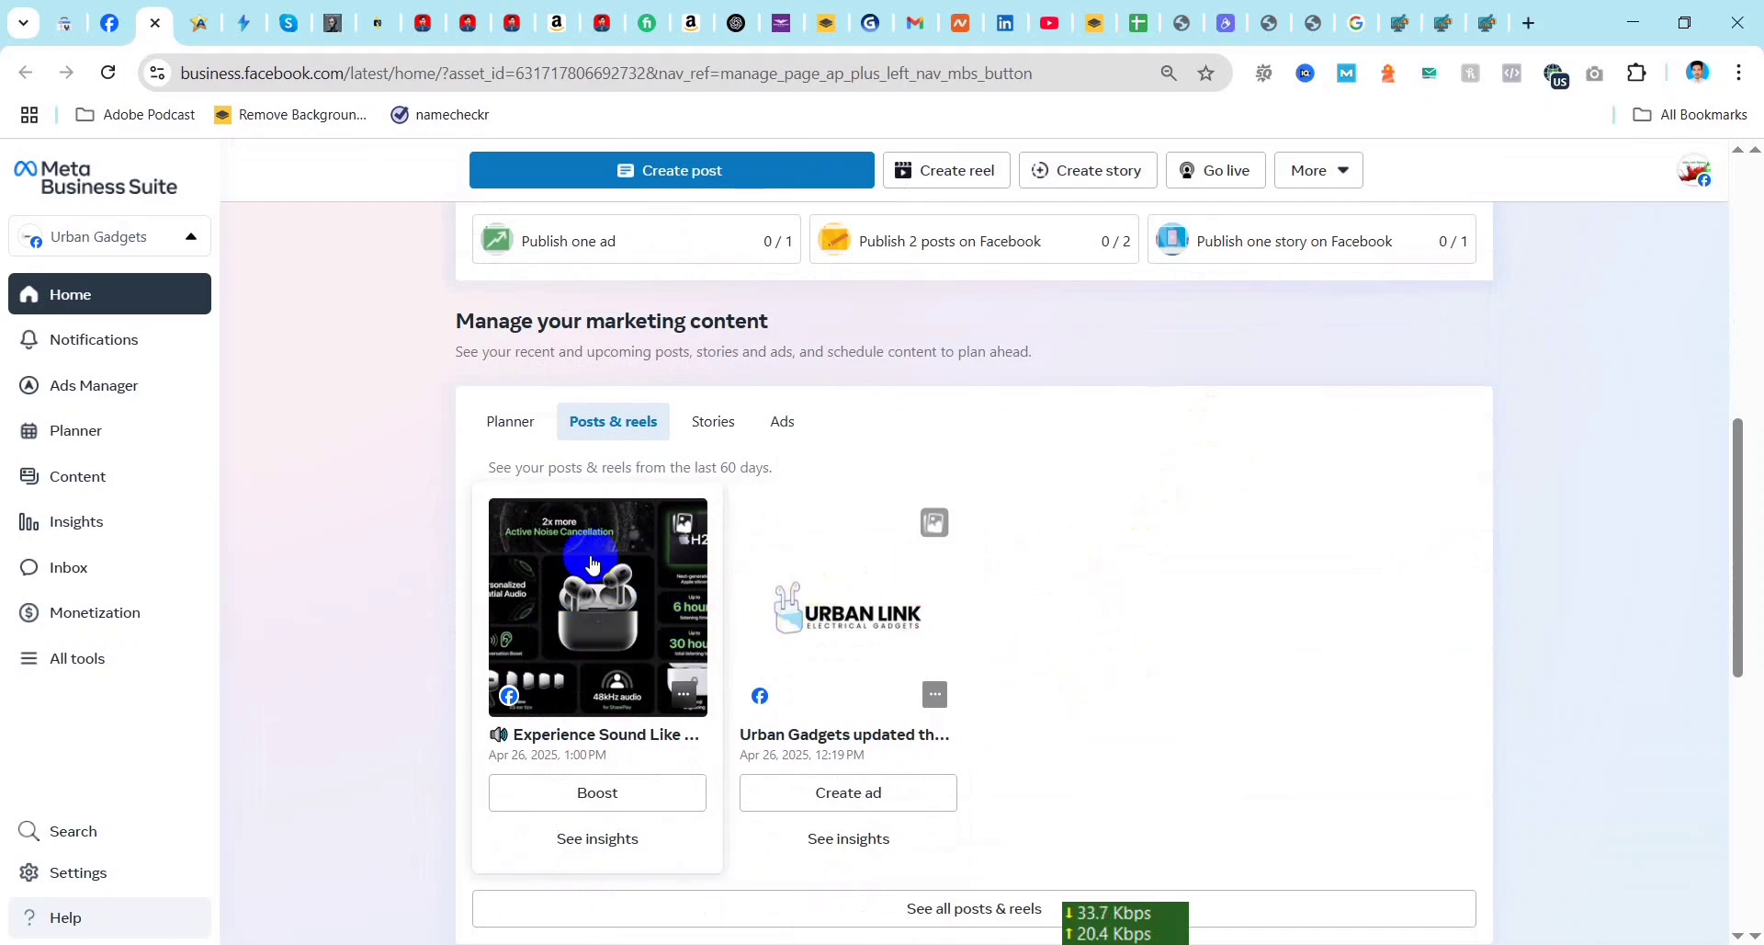
{"action": "left_click", "coordinate": [600, 627]}
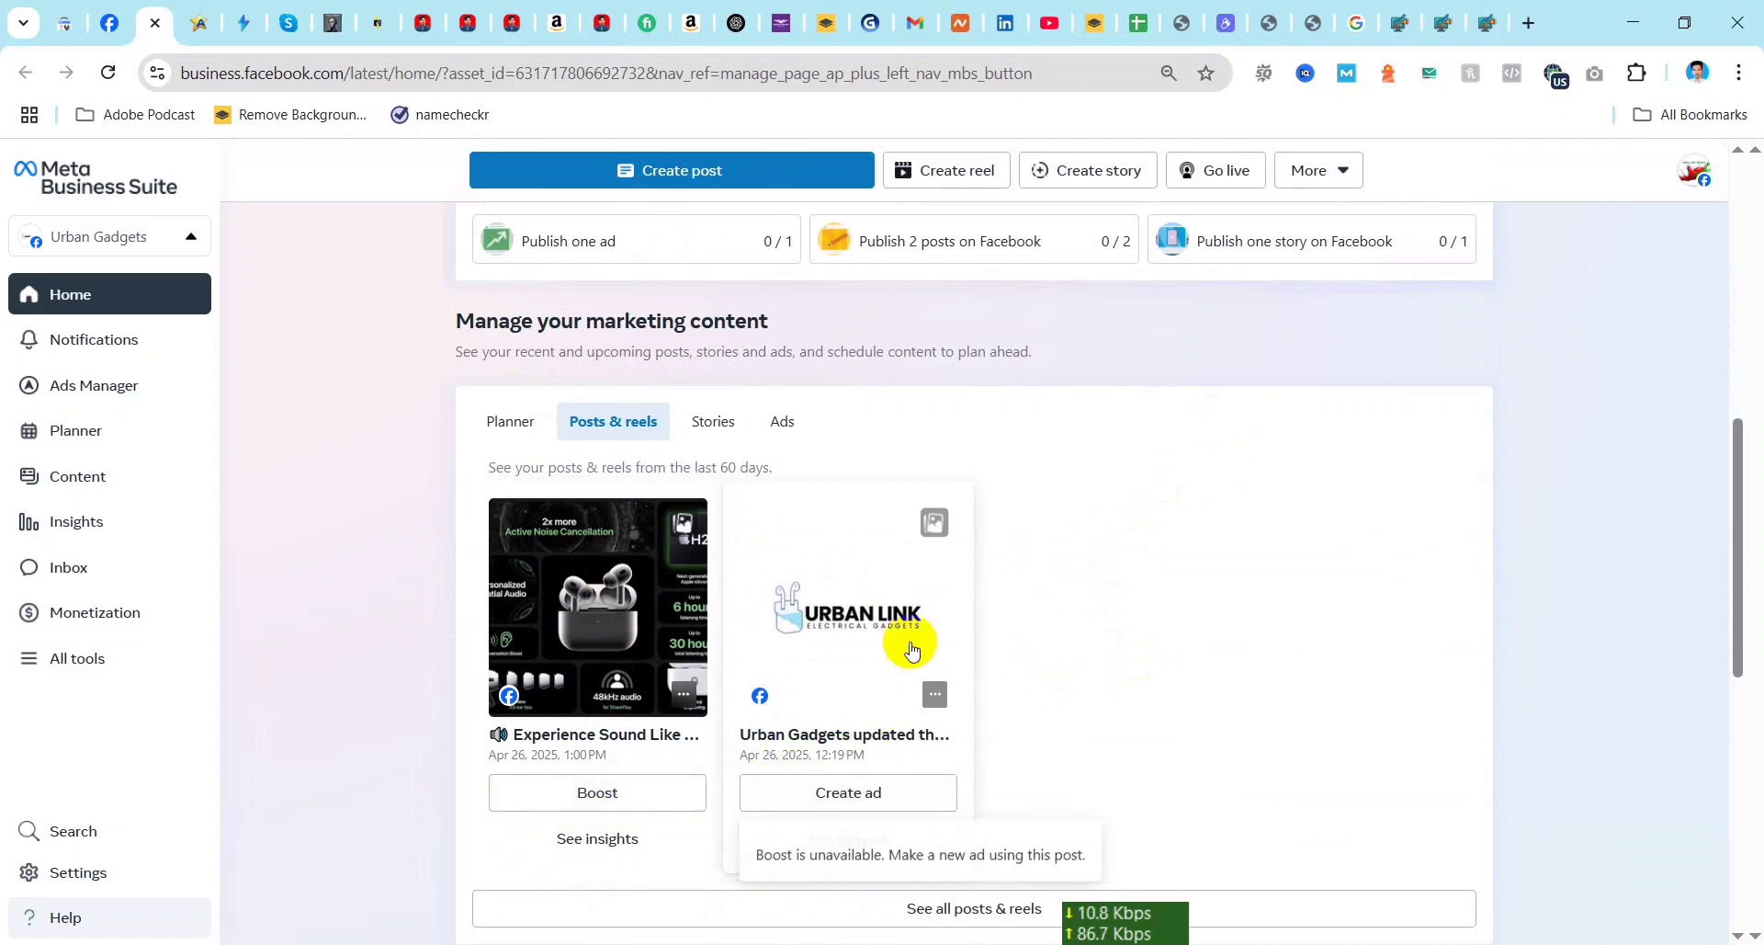
{"action": "scroll", "coordinate": [912, 650], "scroll_direction": "down", "scroll_amount": 7}
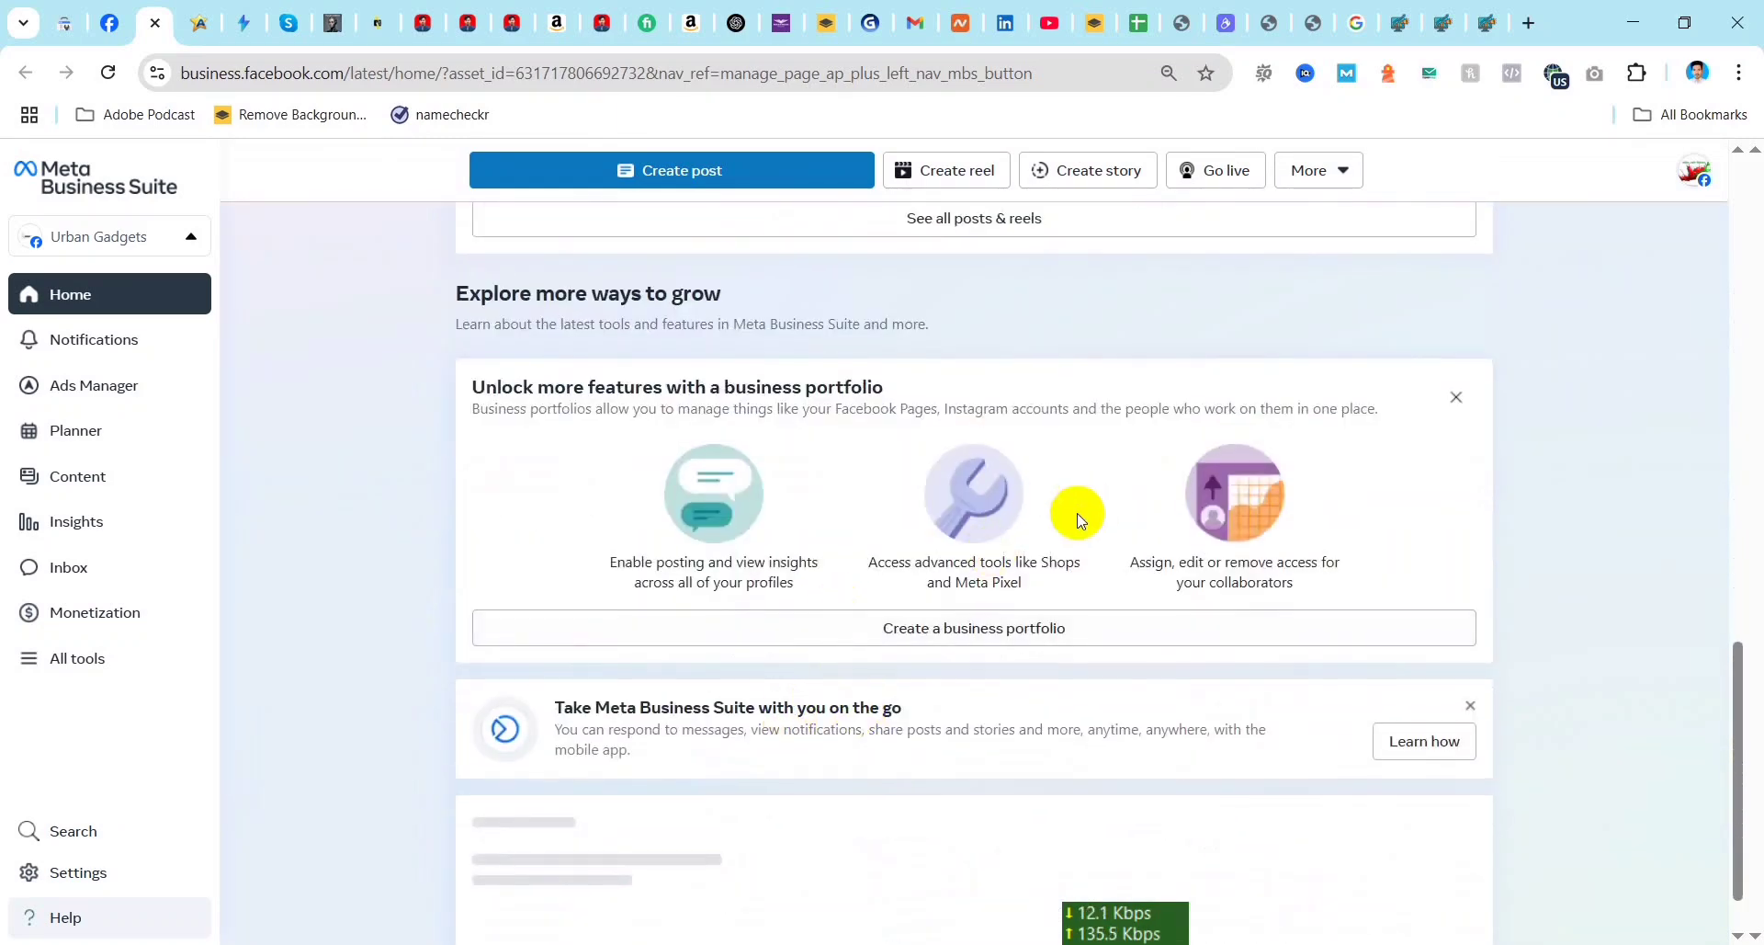
{"action": "scroll", "coordinate": [583, 590], "scroll_direction": "down", "scroll_amount": 1}
{"action": "scroll", "coordinate": [898, 555], "scroll_direction": "up", "scroll_amount": 5}
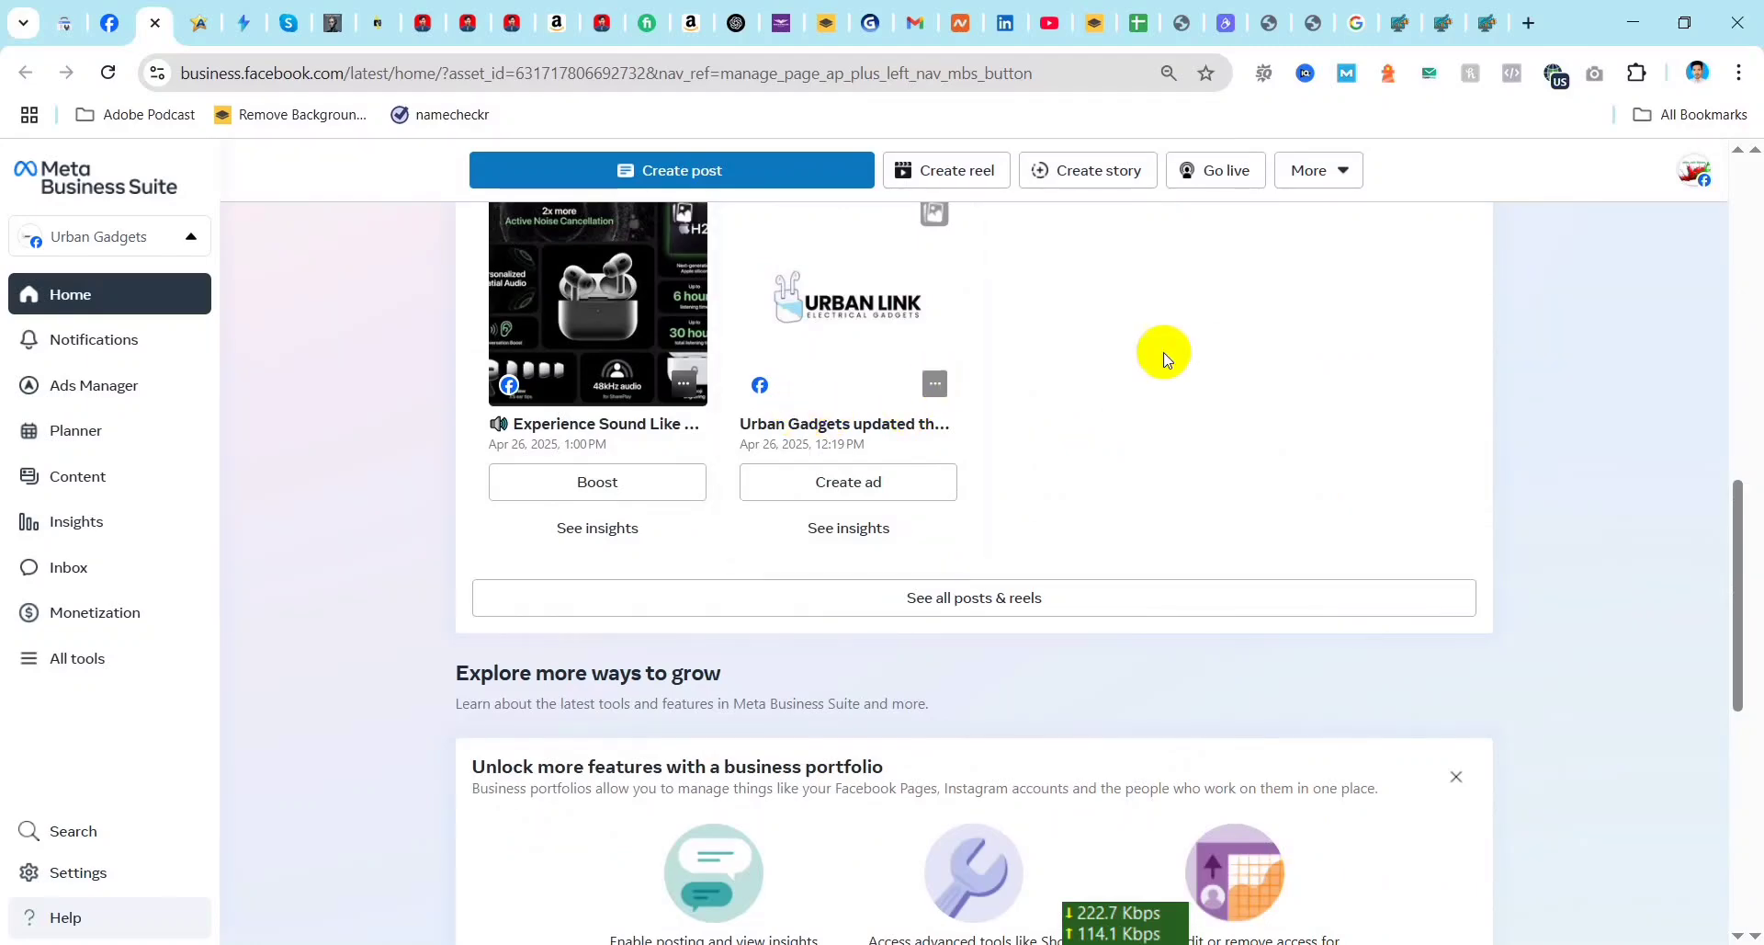
{"action": "scroll", "coordinate": [1140, 471], "scroll_direction": "down", "scroll_amount": 1}
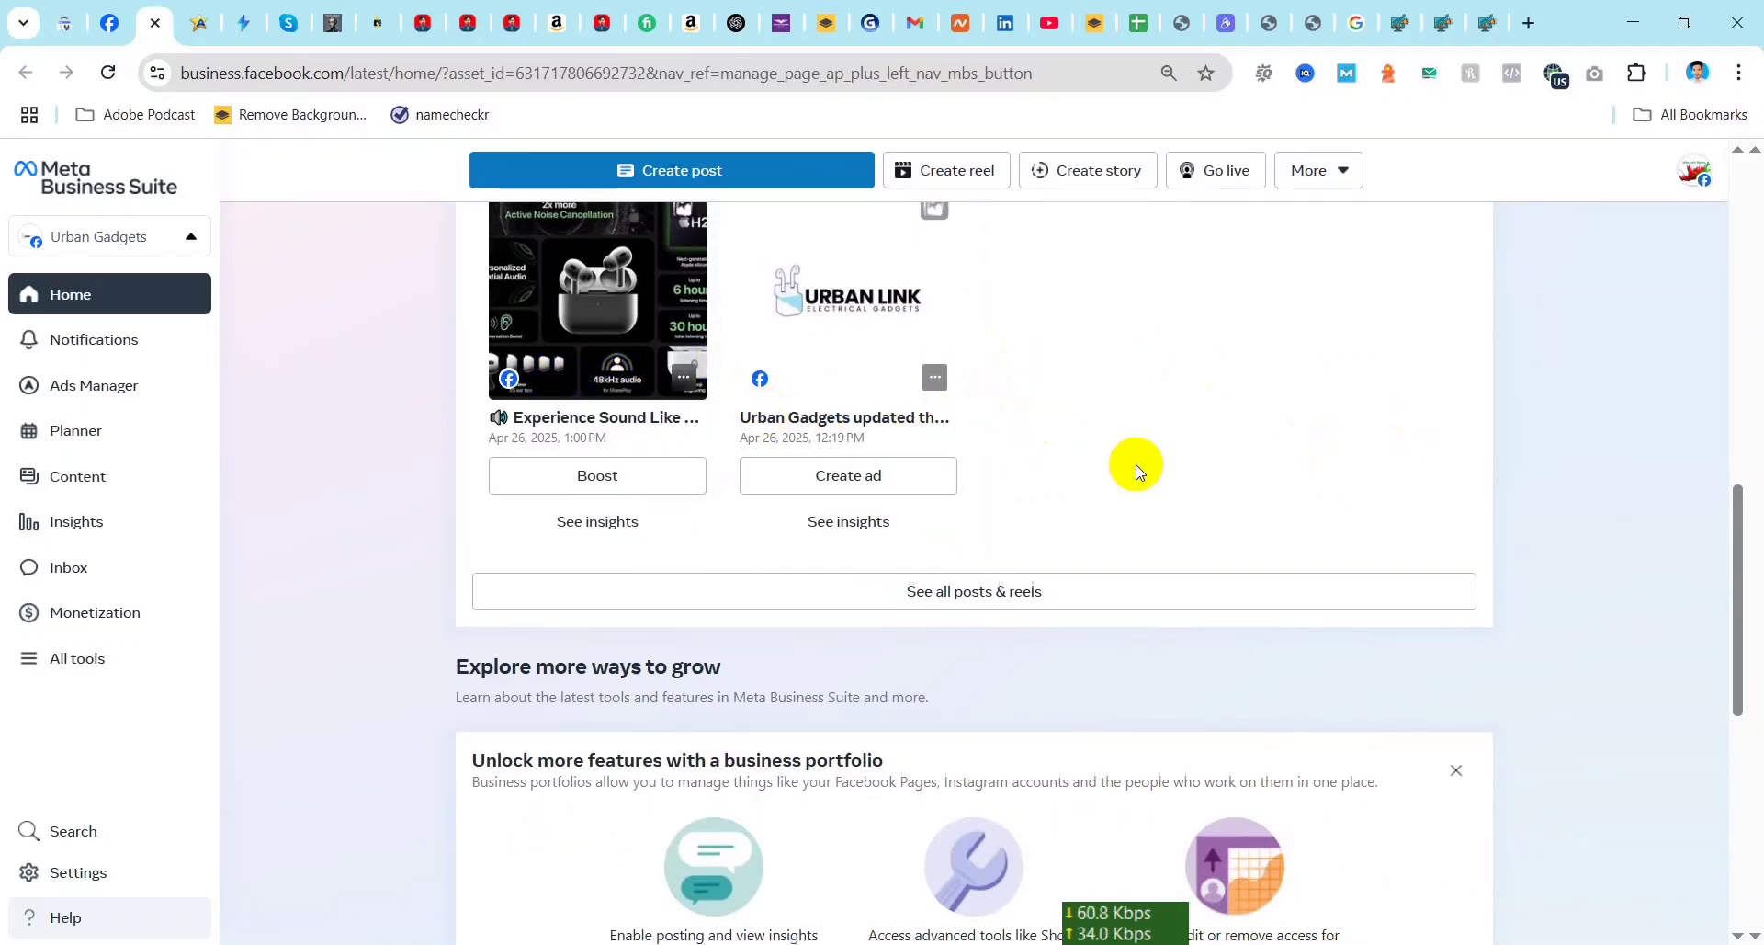
{"action": "scroll", "coordinate": [1137, 471], "scroll_direction": "down", "scroll_amount": 5}
{"action": "scroll", "coordinate": [726, 443], "scroll_direction": "up", "scroll_amount": 1}
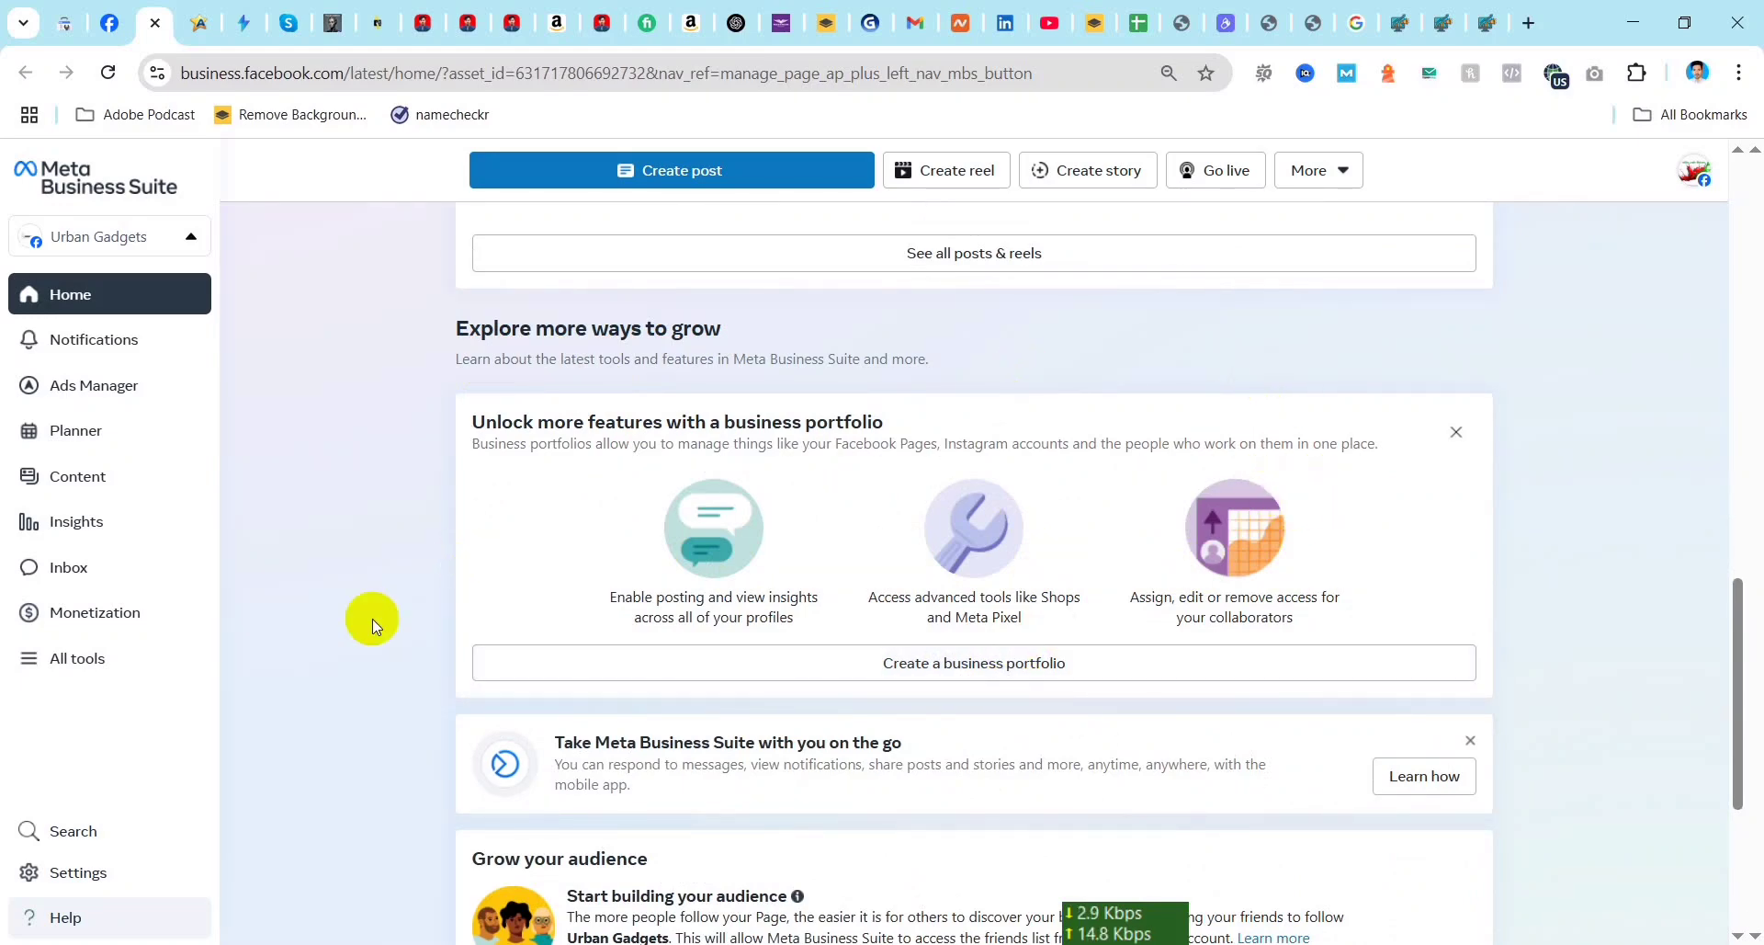
{"action": "scroll", "coordinate": [401, 328], "scroll_direction": "up", "scroll_amount": 5}
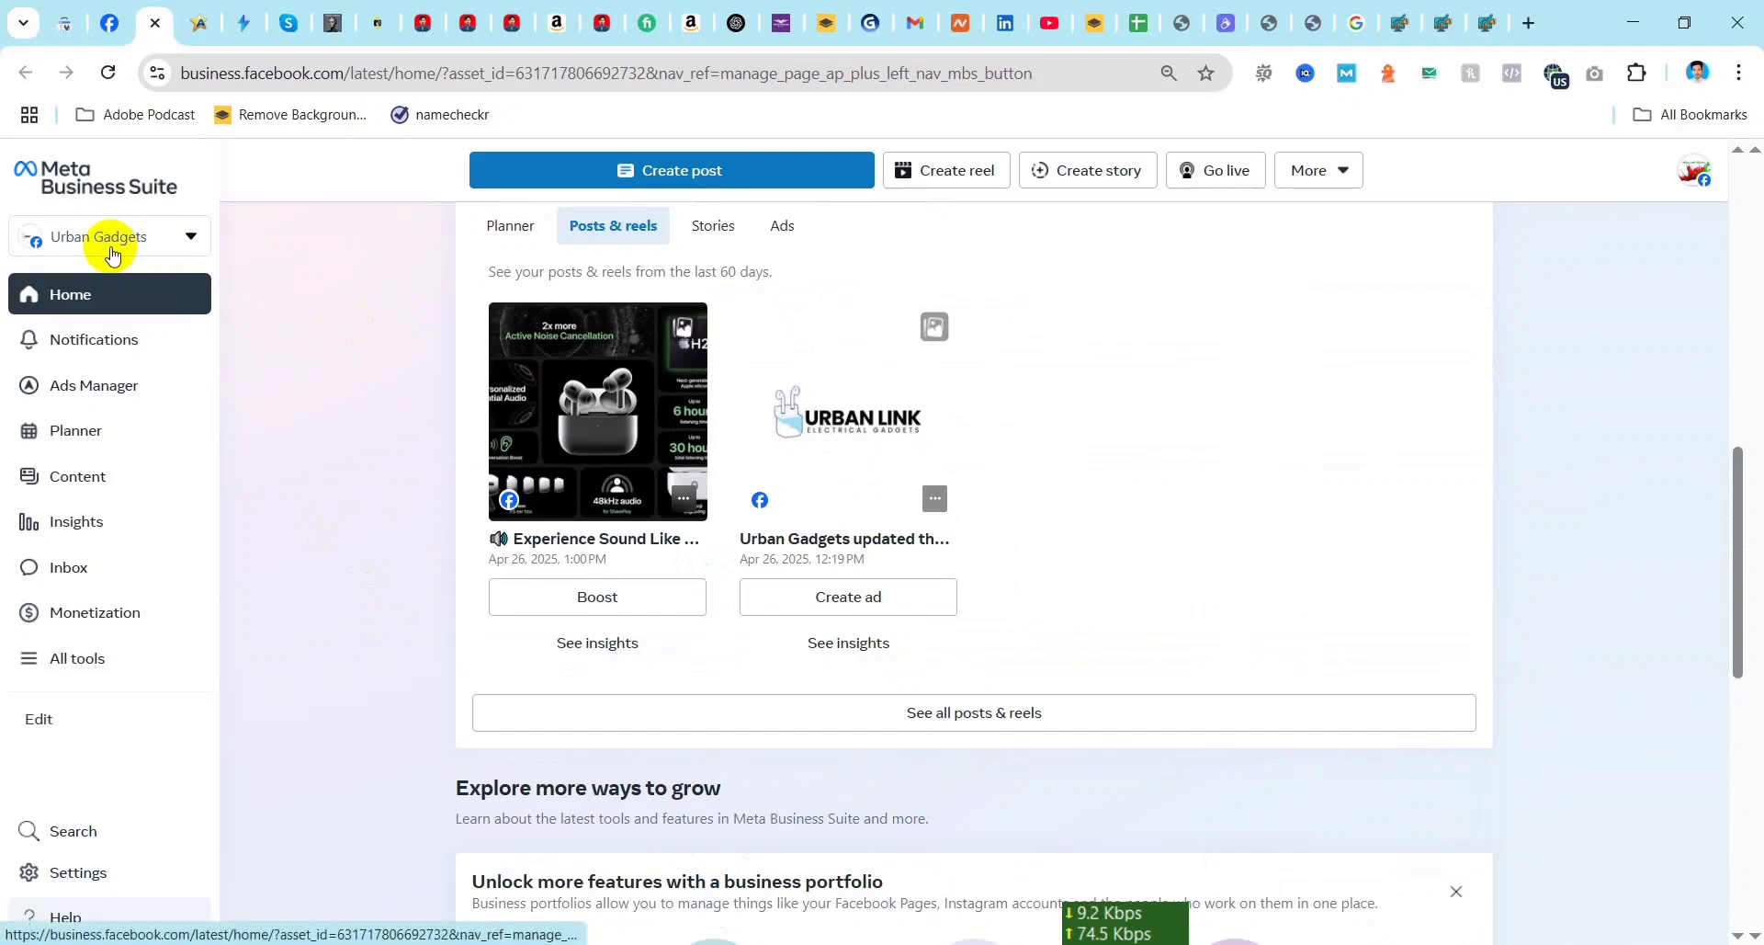
Step: Start creating a new business portfolio from the Urban Gadgets account and name it Urban Gt BUsiness
{"action": "left_click", "coordinate": [154, 254]}
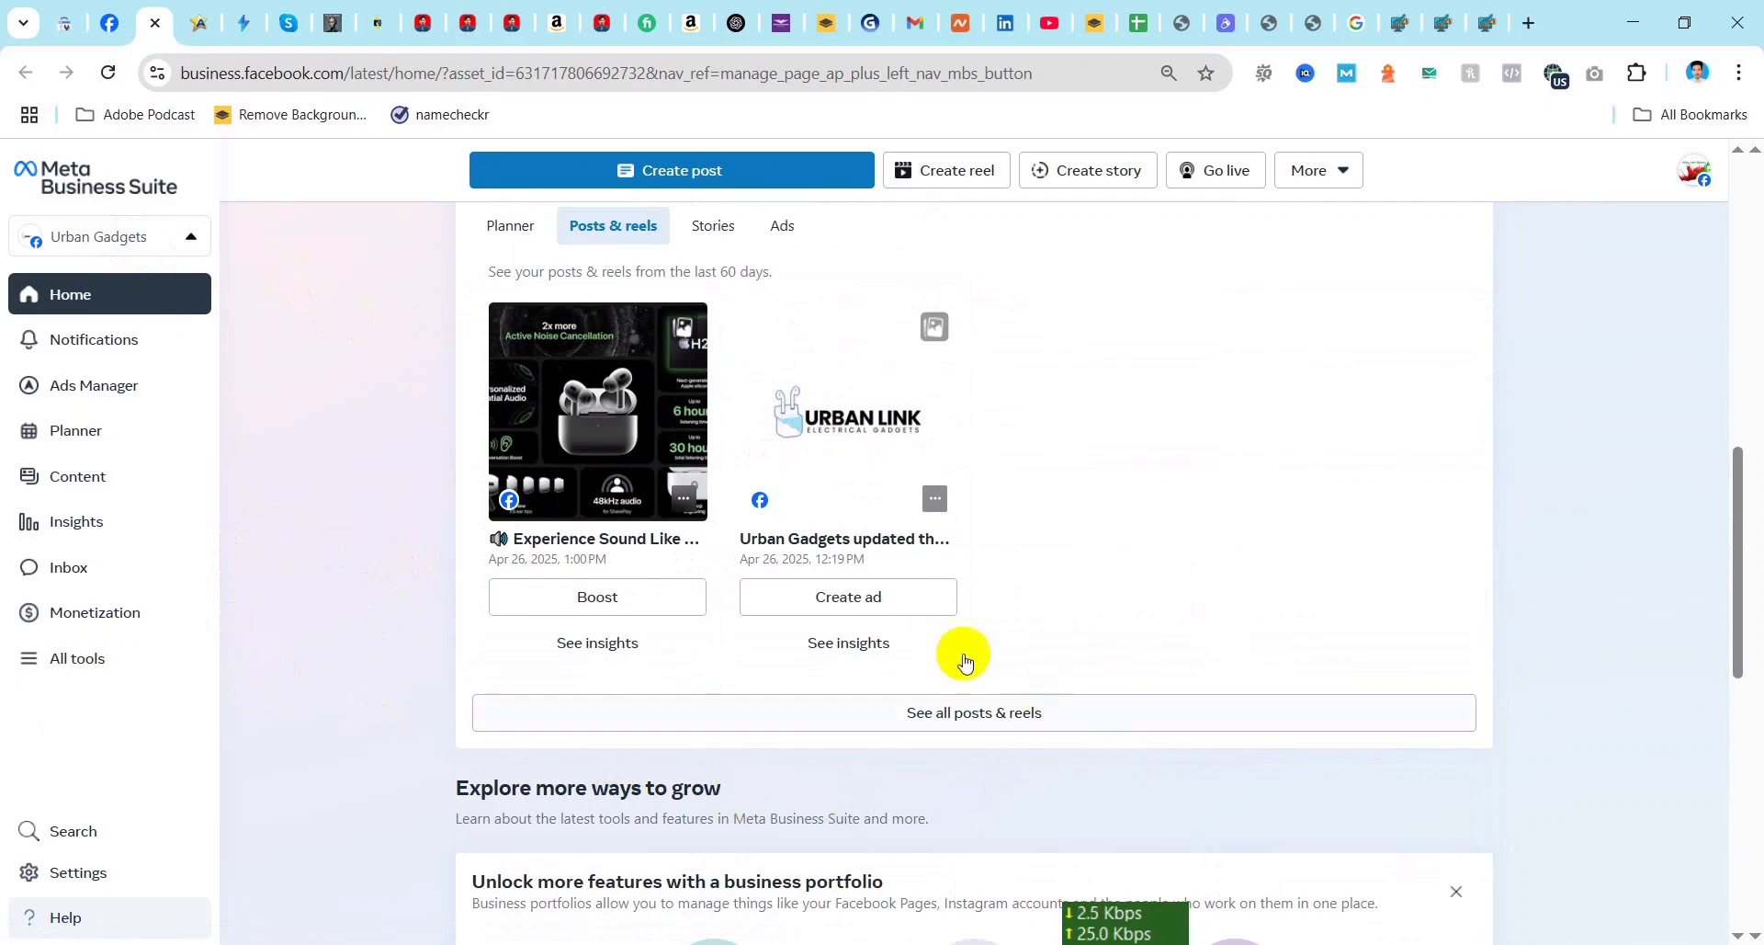
{"action": "scroll", "coordinate": [941, 780], "scroll_direction": "down", "scroll_amount": 3}
{"action": "scroll", "coordinate": [941, 779], "scroll_direction": "down", "scroll_amount": 6}
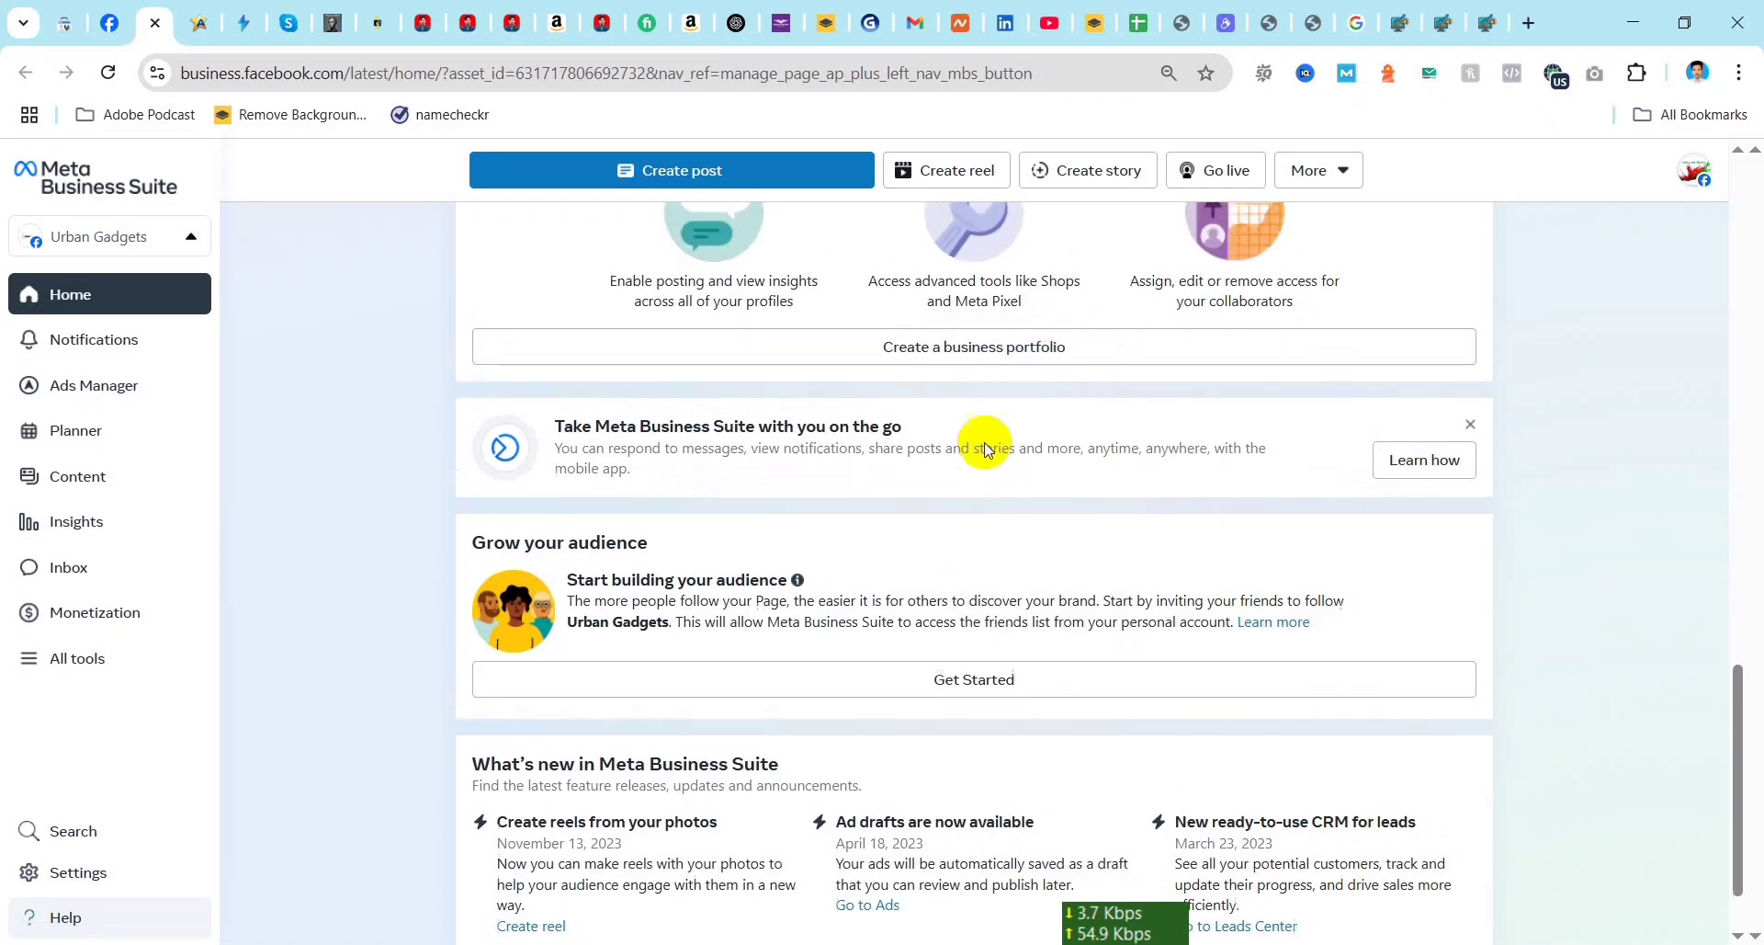
{"action": "scroll", "coordinate": [981, 444], "scroll_direction": "up", "scroll_amount": 1}
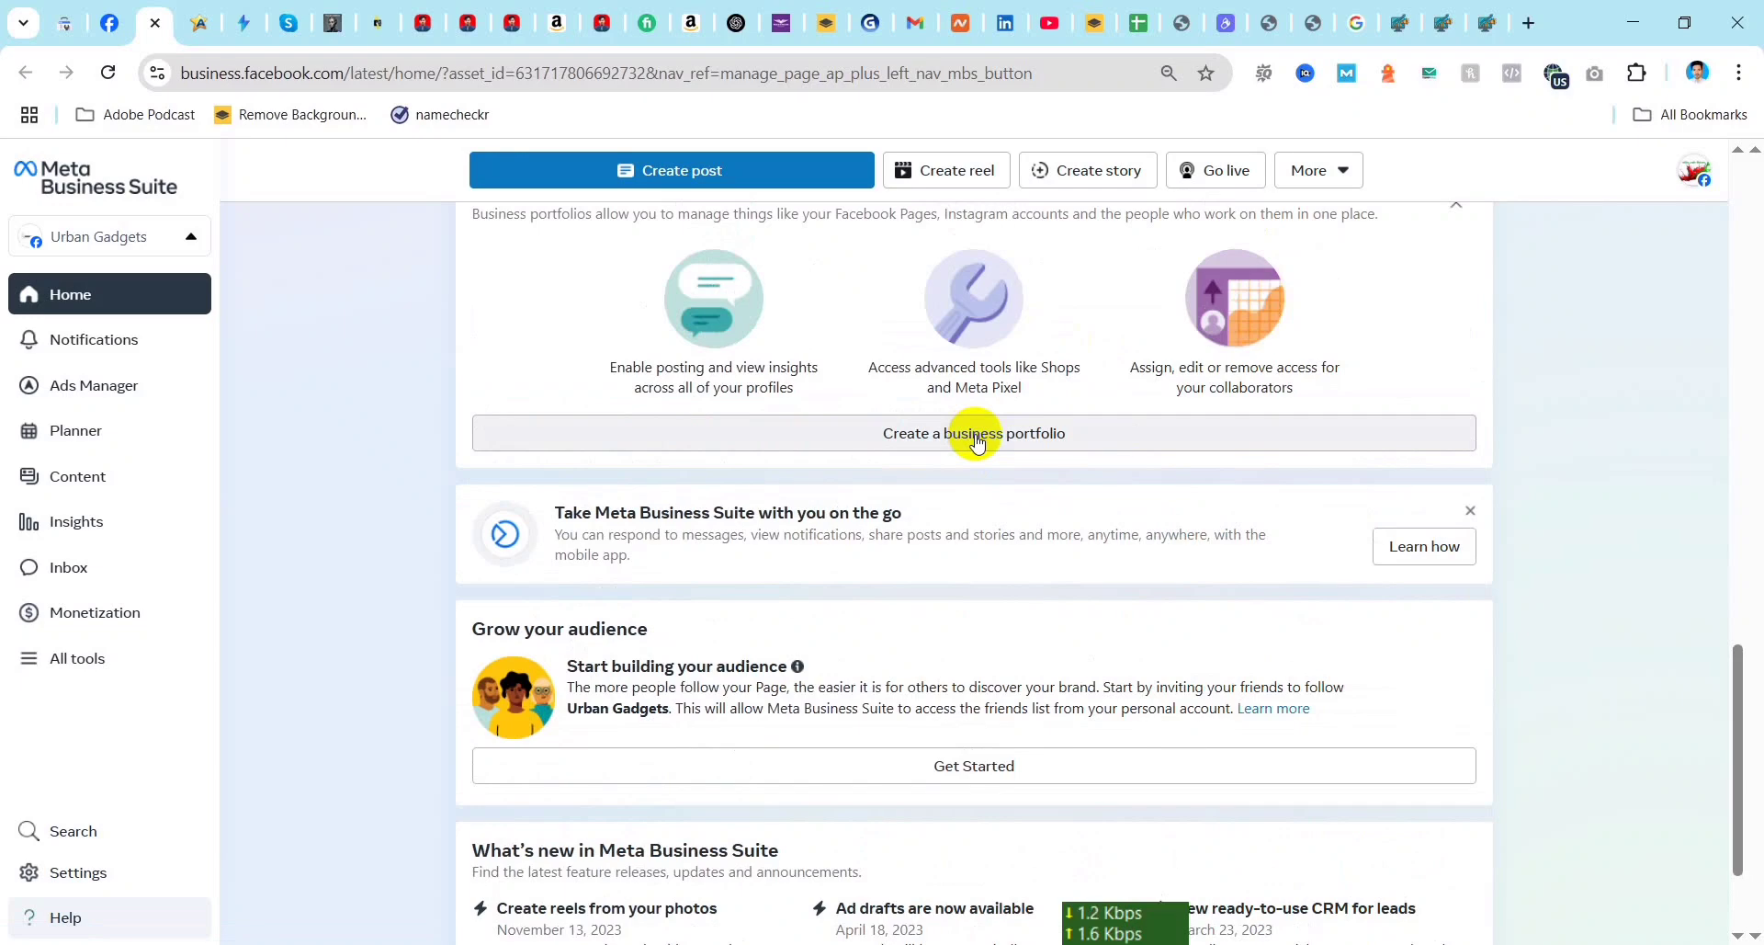
{"action": "scroll", "coordinate": [397, 382], "scroll_direction": "up", "scroll_amount": 5}
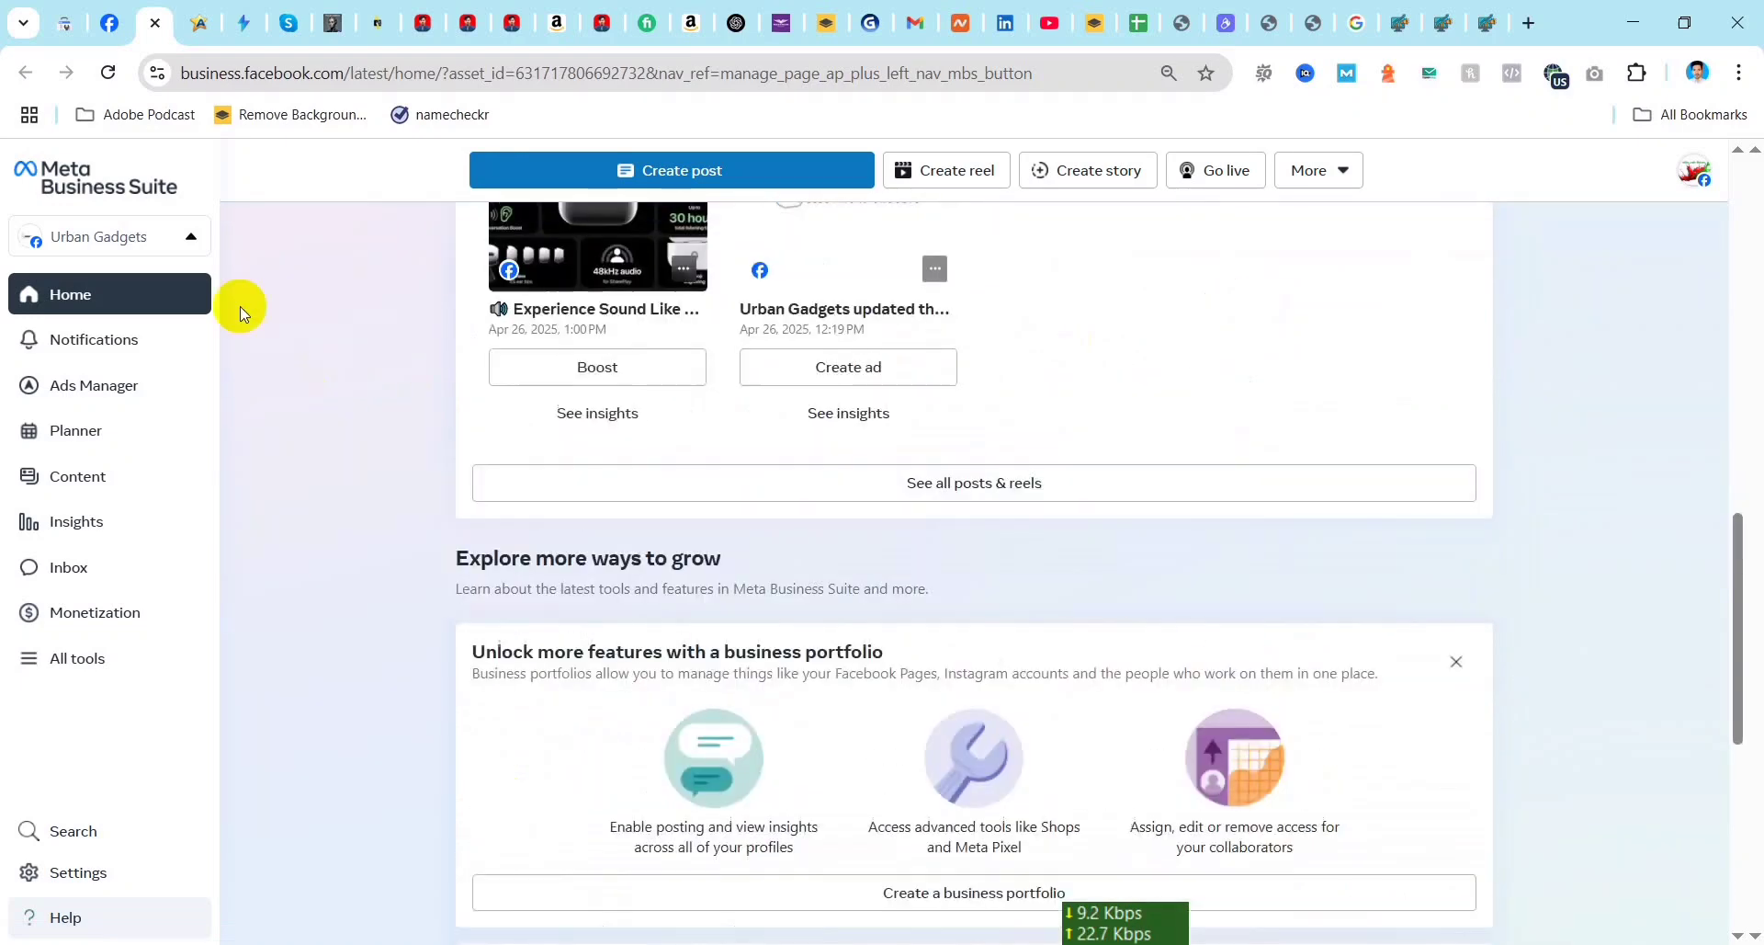
{"action": "left_click", "coordinate": [180, 241]}
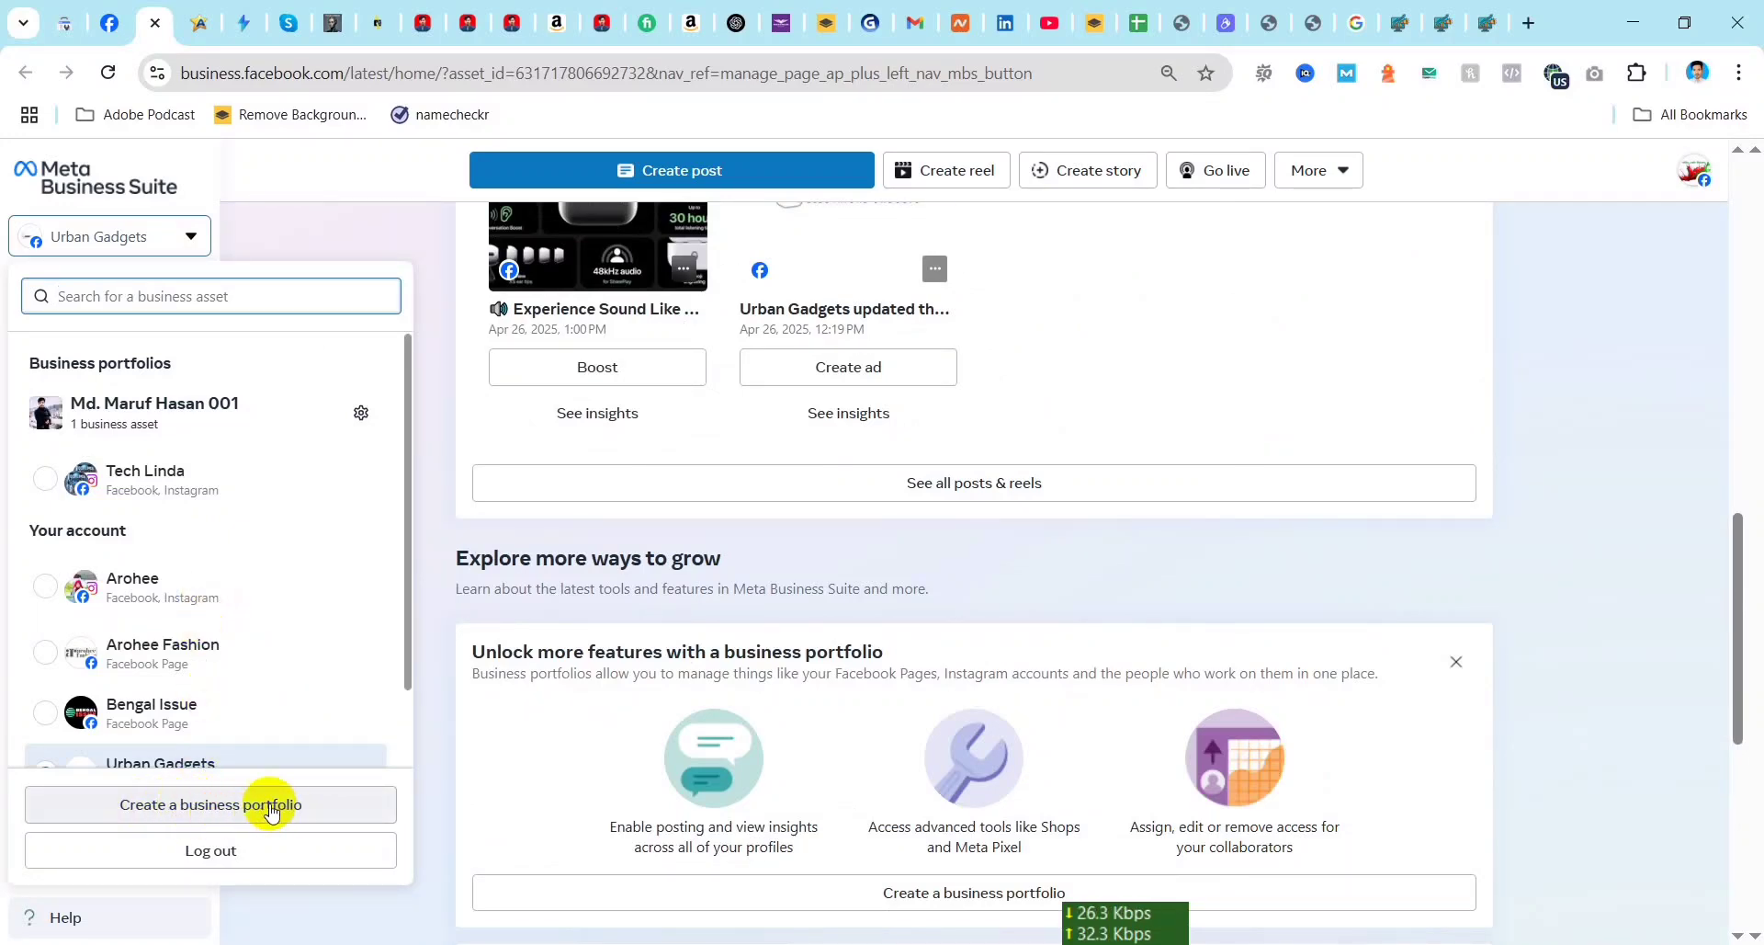
{"action": "scroll", "coordinate": [235, 816], "scroll_direction": "up", "scroll_amount": 3}
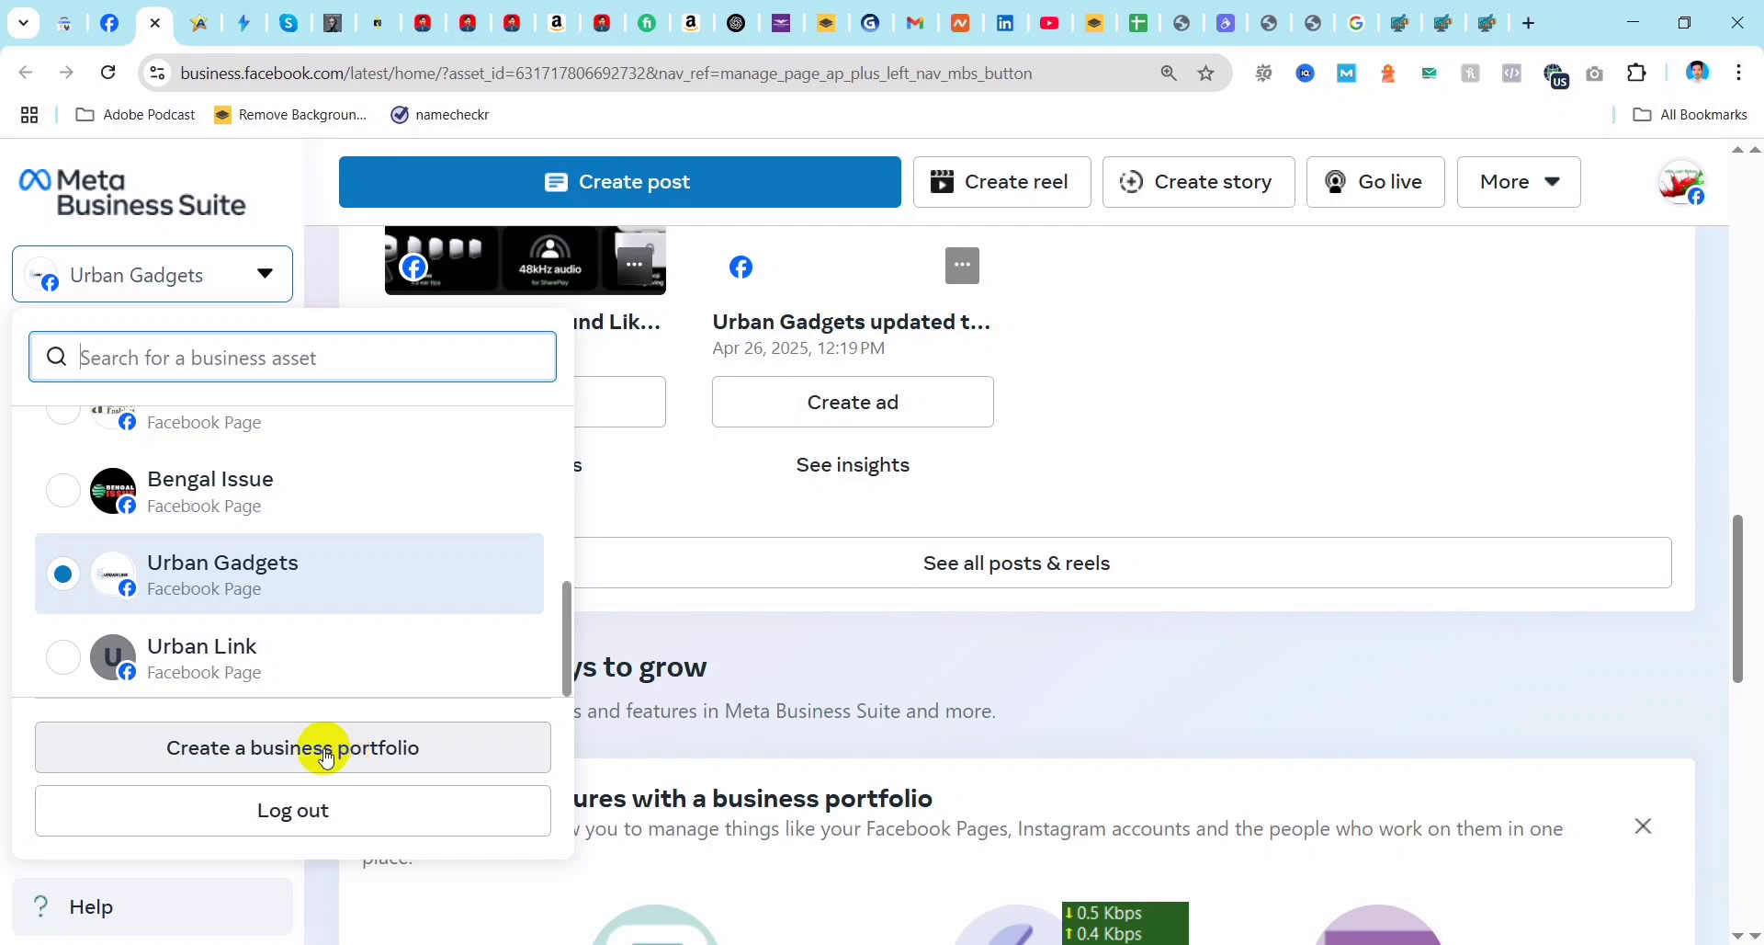
{"action": "left_click", "coordinate": [310, 749]}
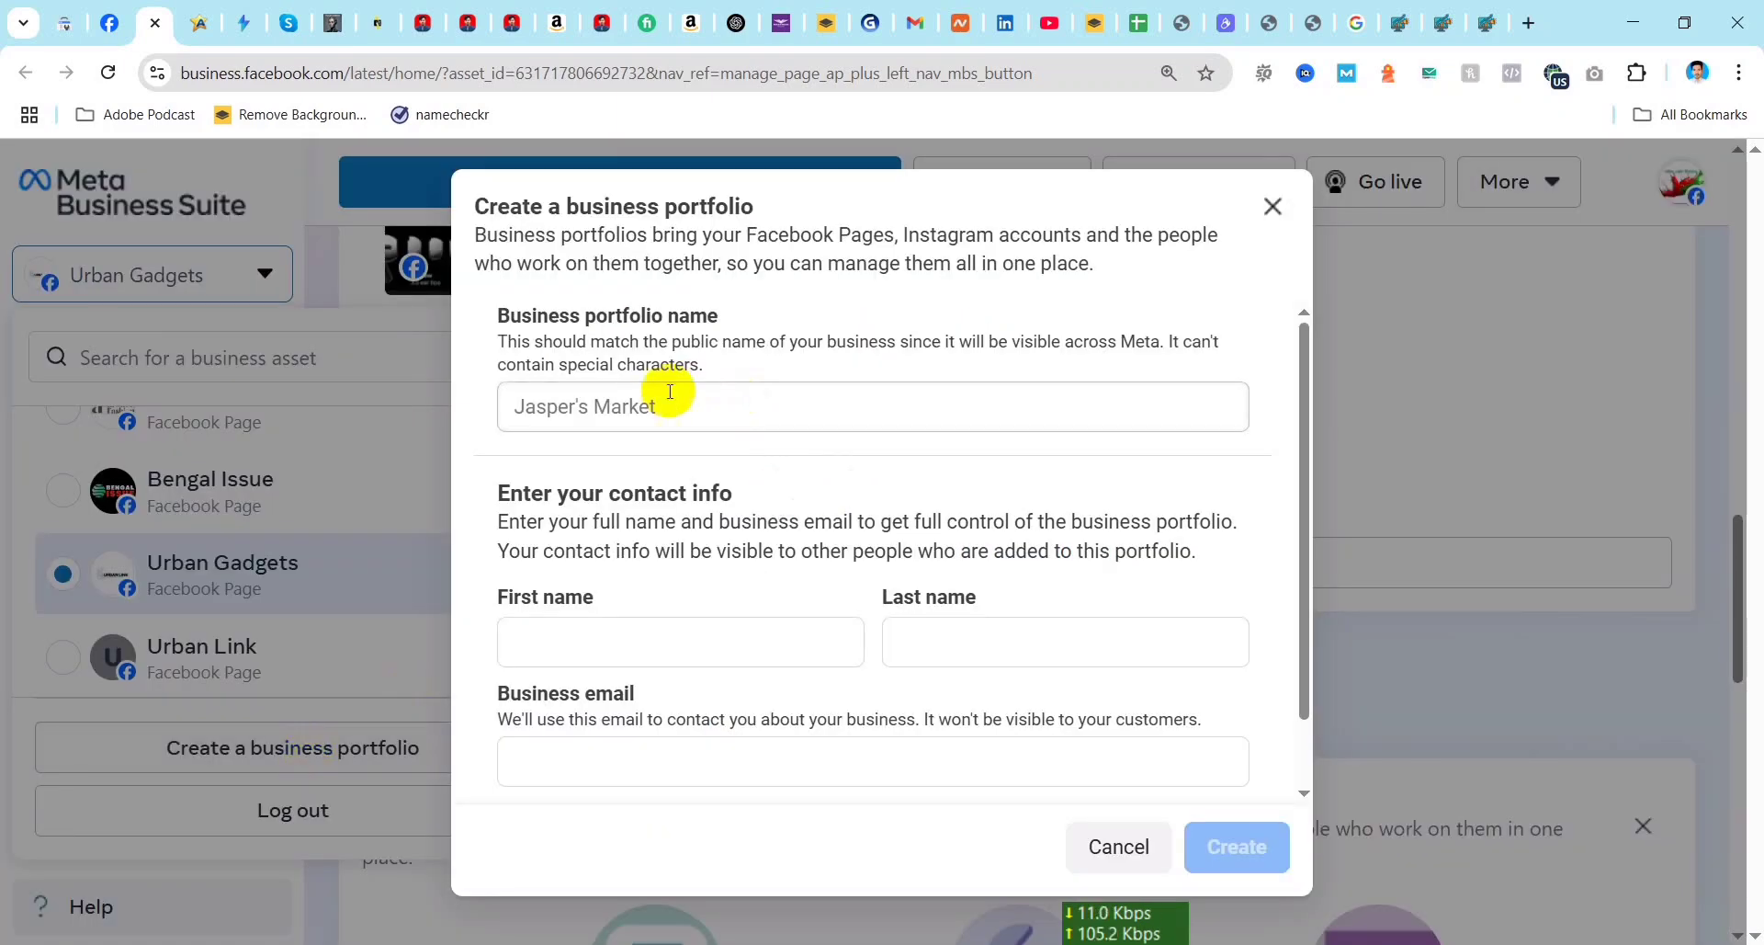
{"action": "left_click", "coordinate": [634, 405]}
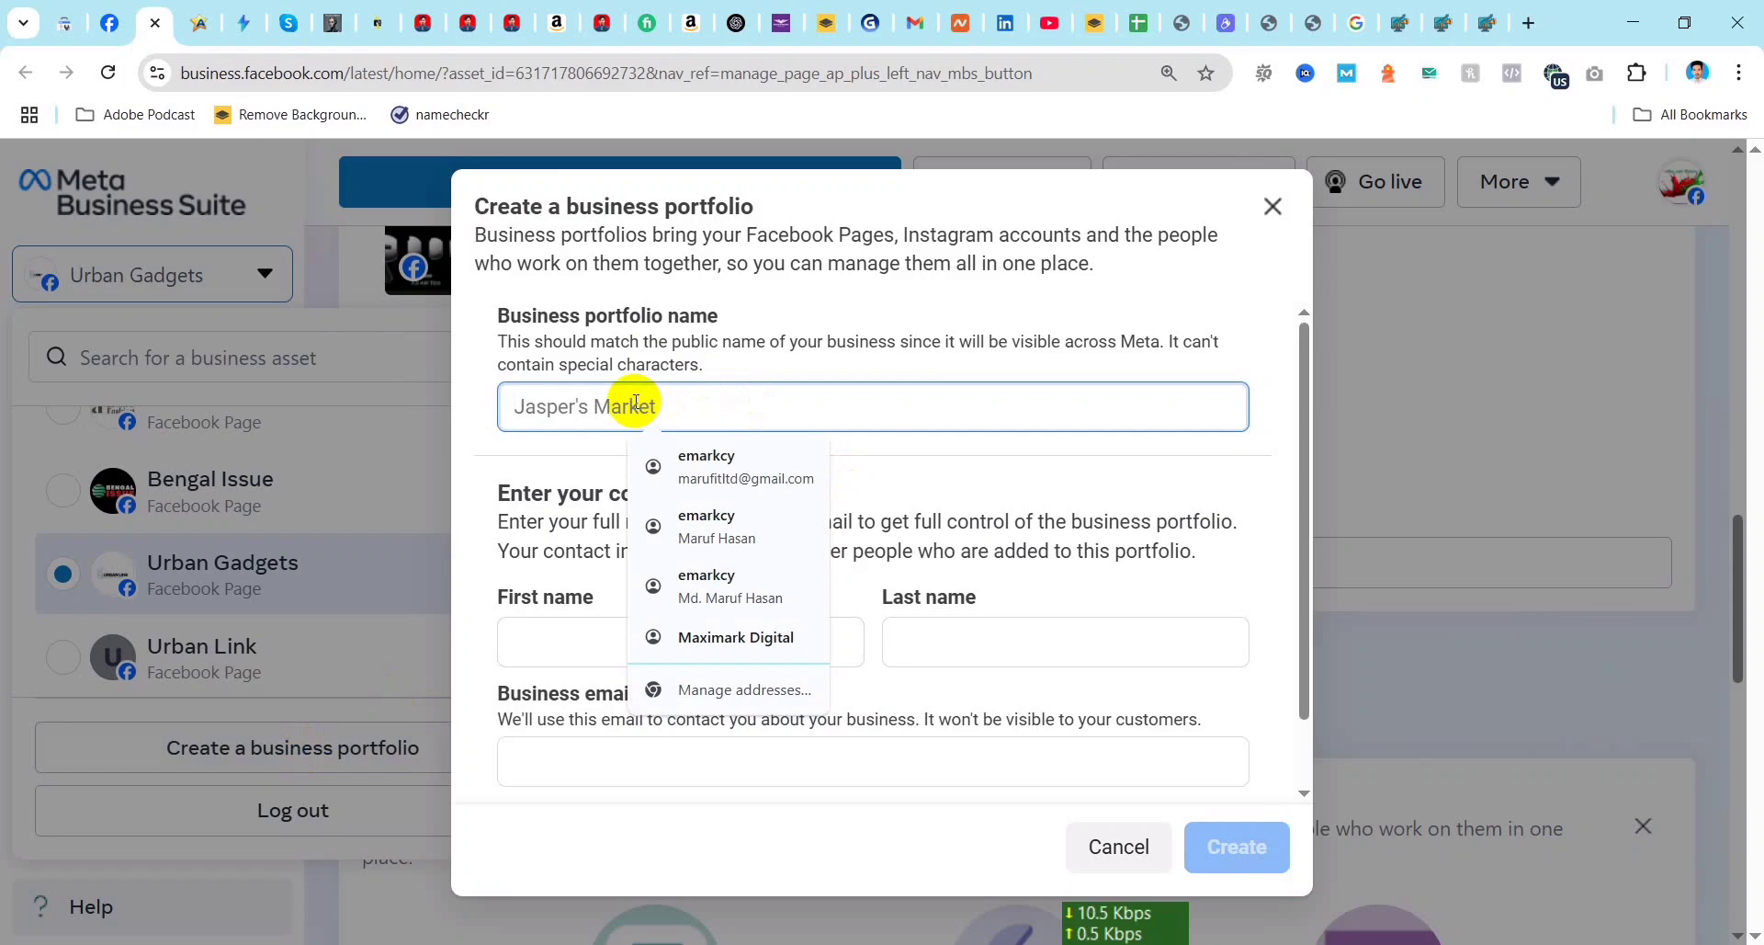
{"action": "type", "text": "Urban"}
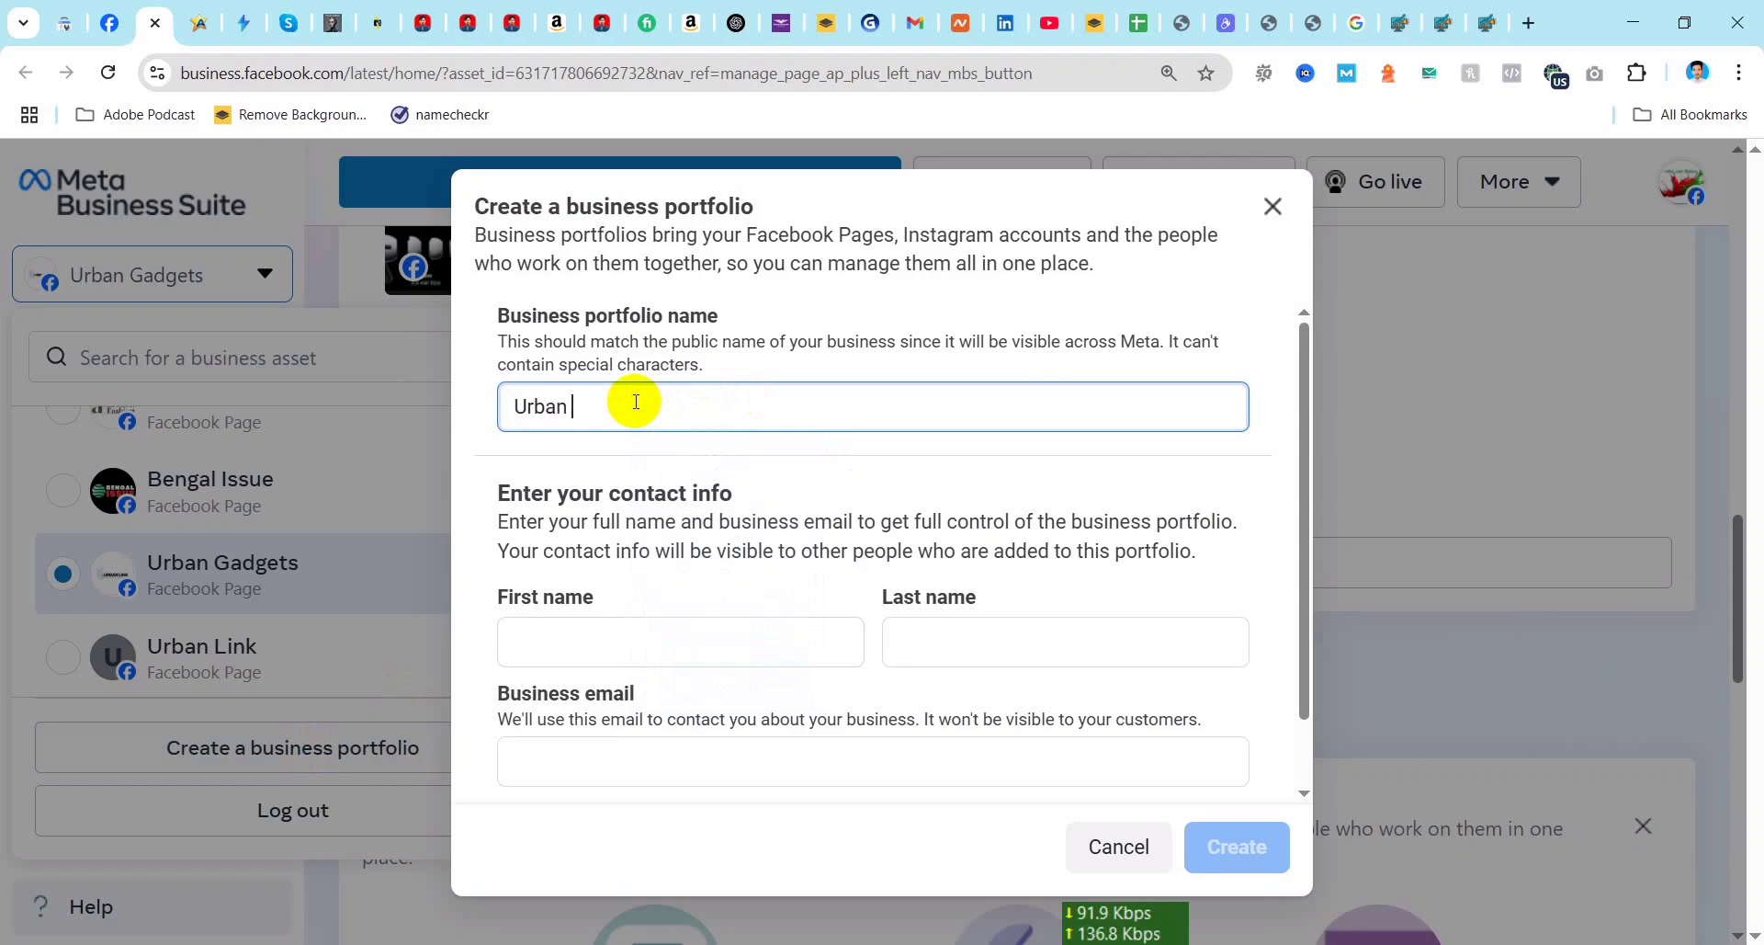
{"action": "type", "text": "Gt BUsiness"}
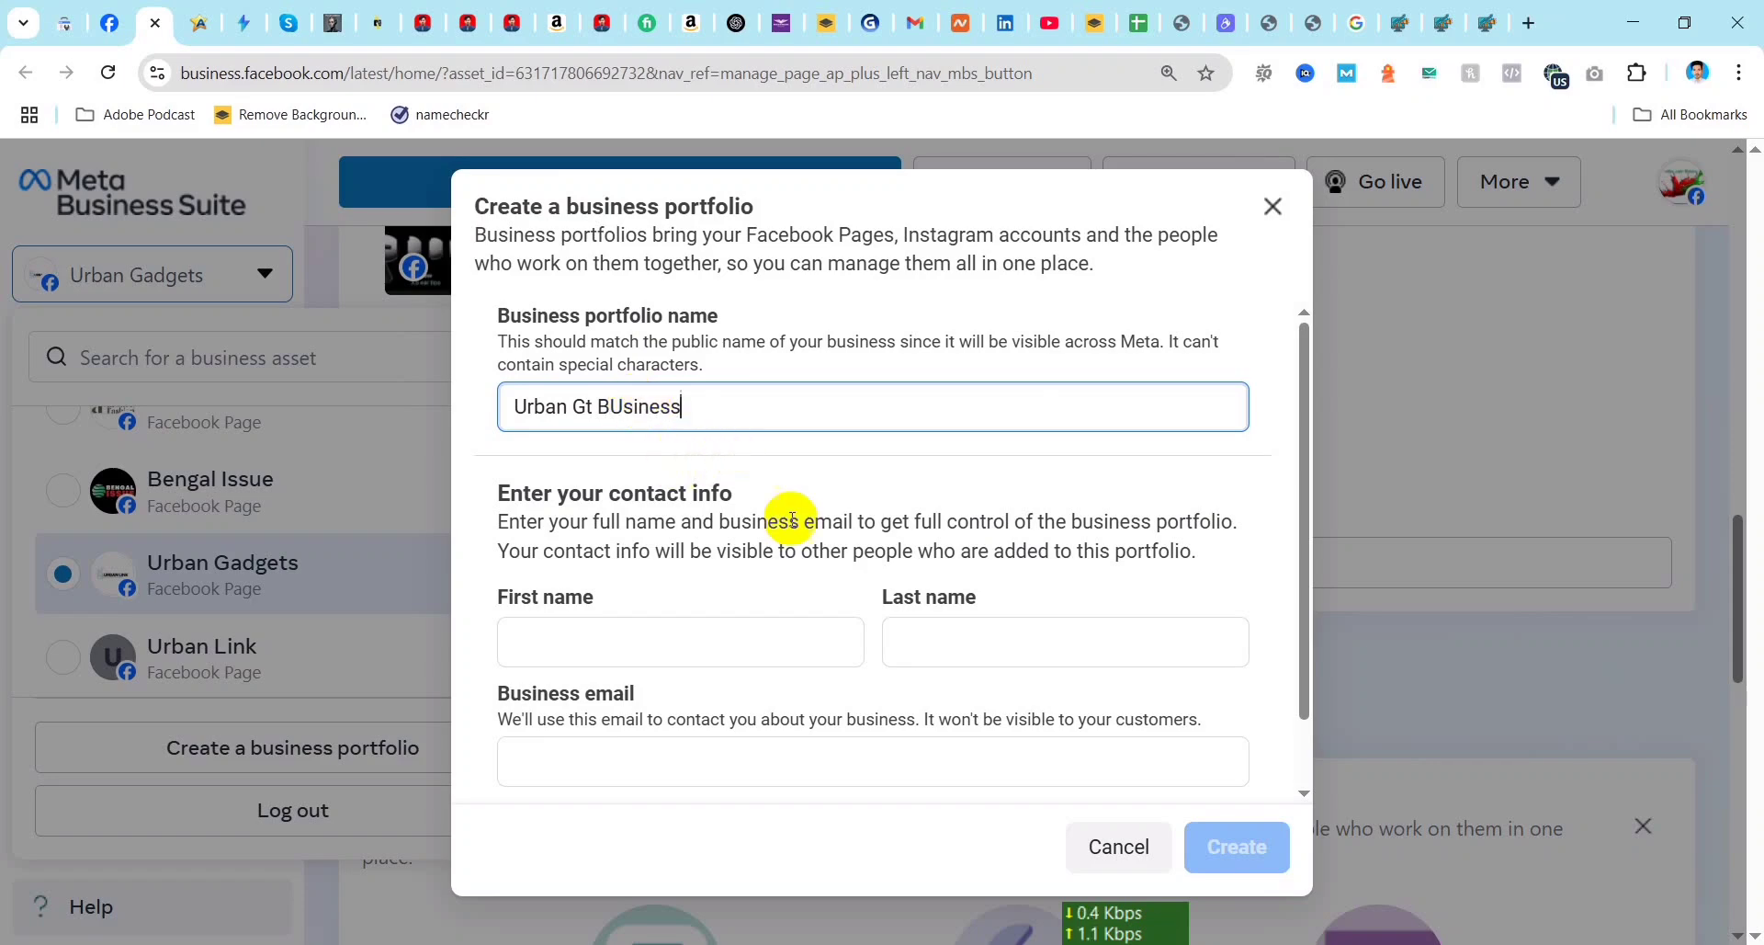
Step: Fill in the contact's first name, last name and business email, and create the portfolio
{"action": "left_click", "coordinate": [559, 643]}
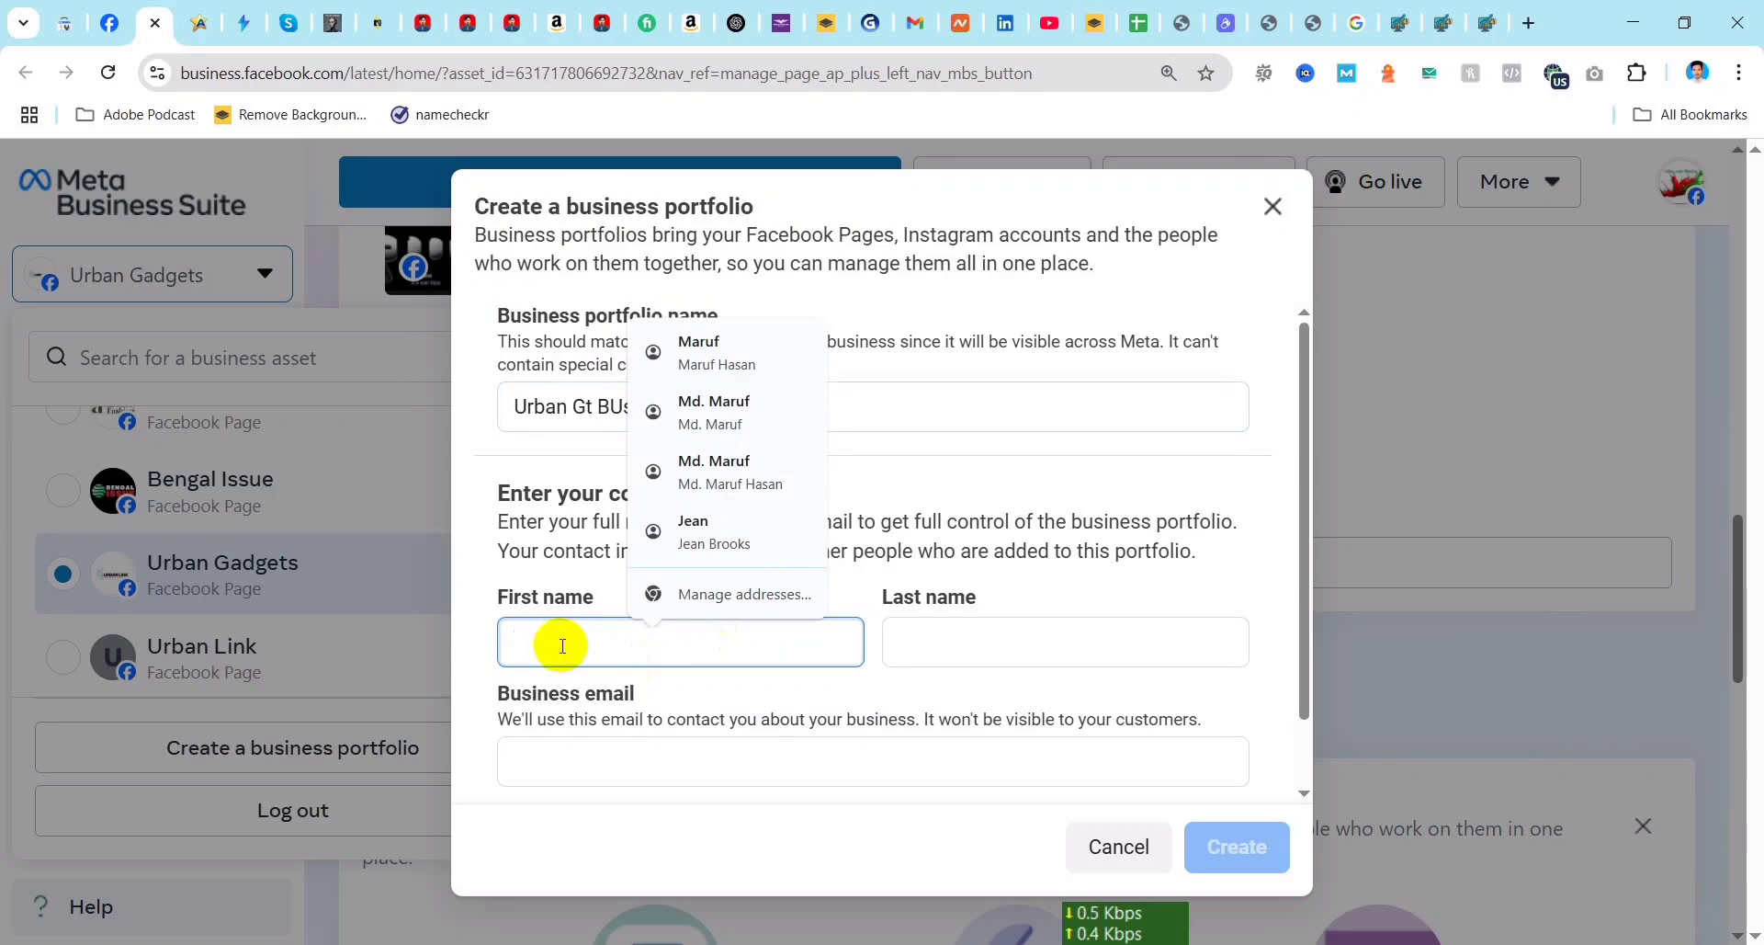
{"action": "left_click", "coordinate": [699, 352]}
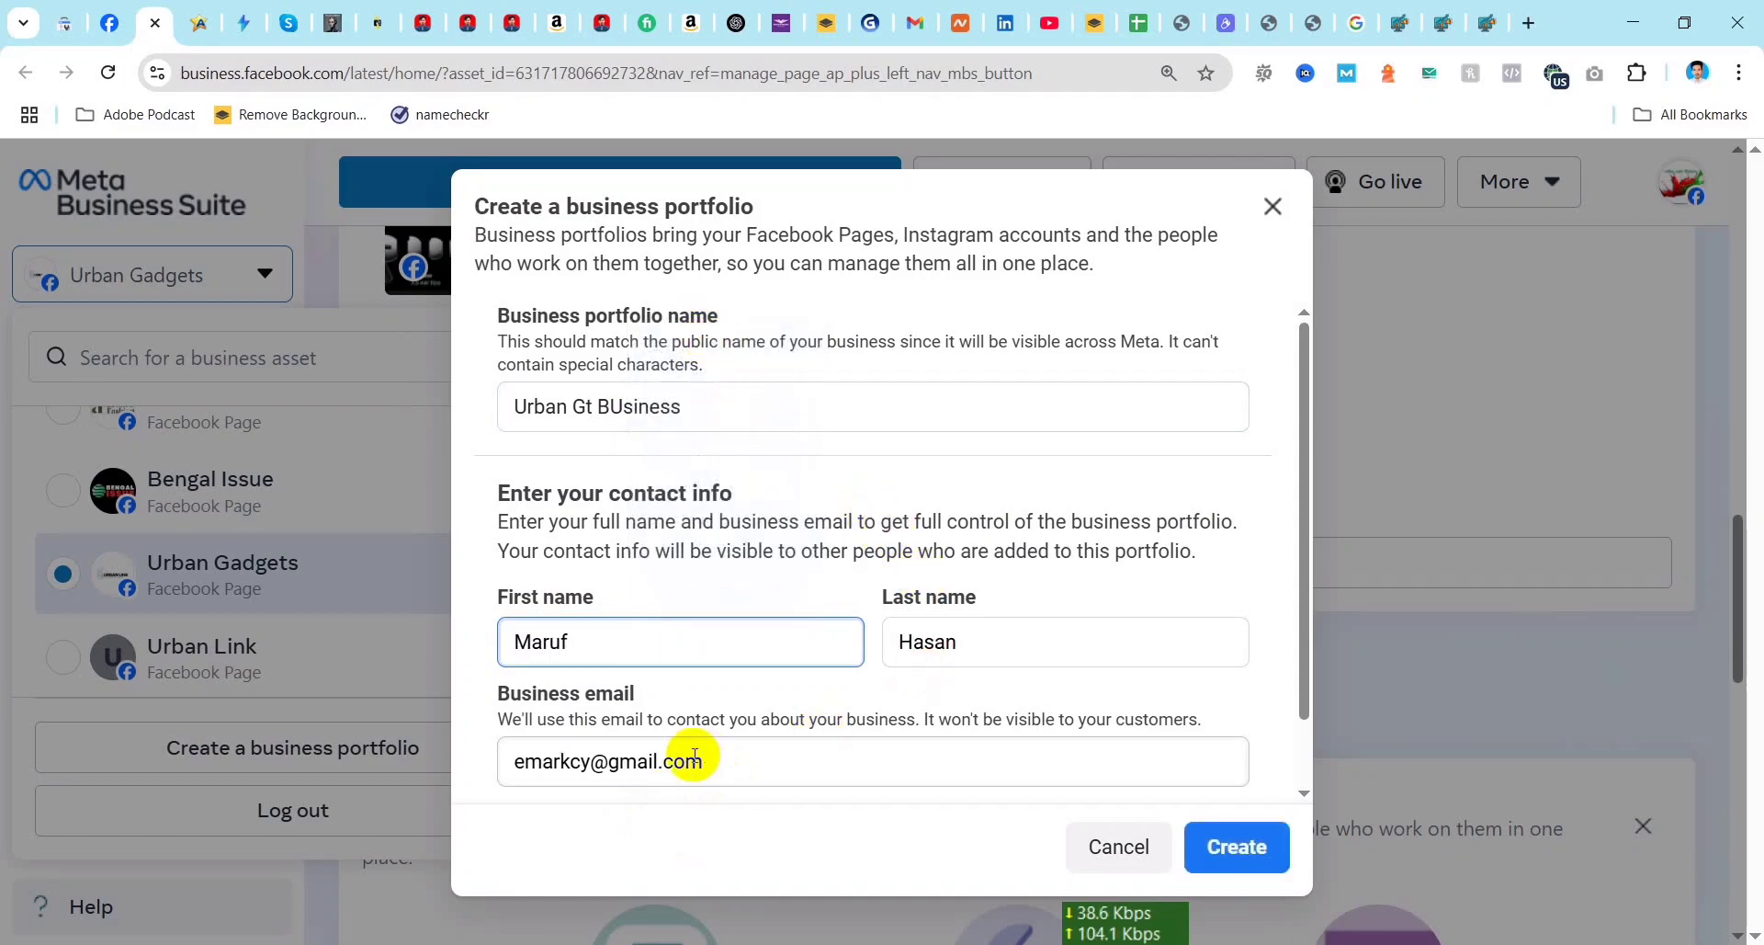
{"action": "left_click", "coordinate": [588, 762]}
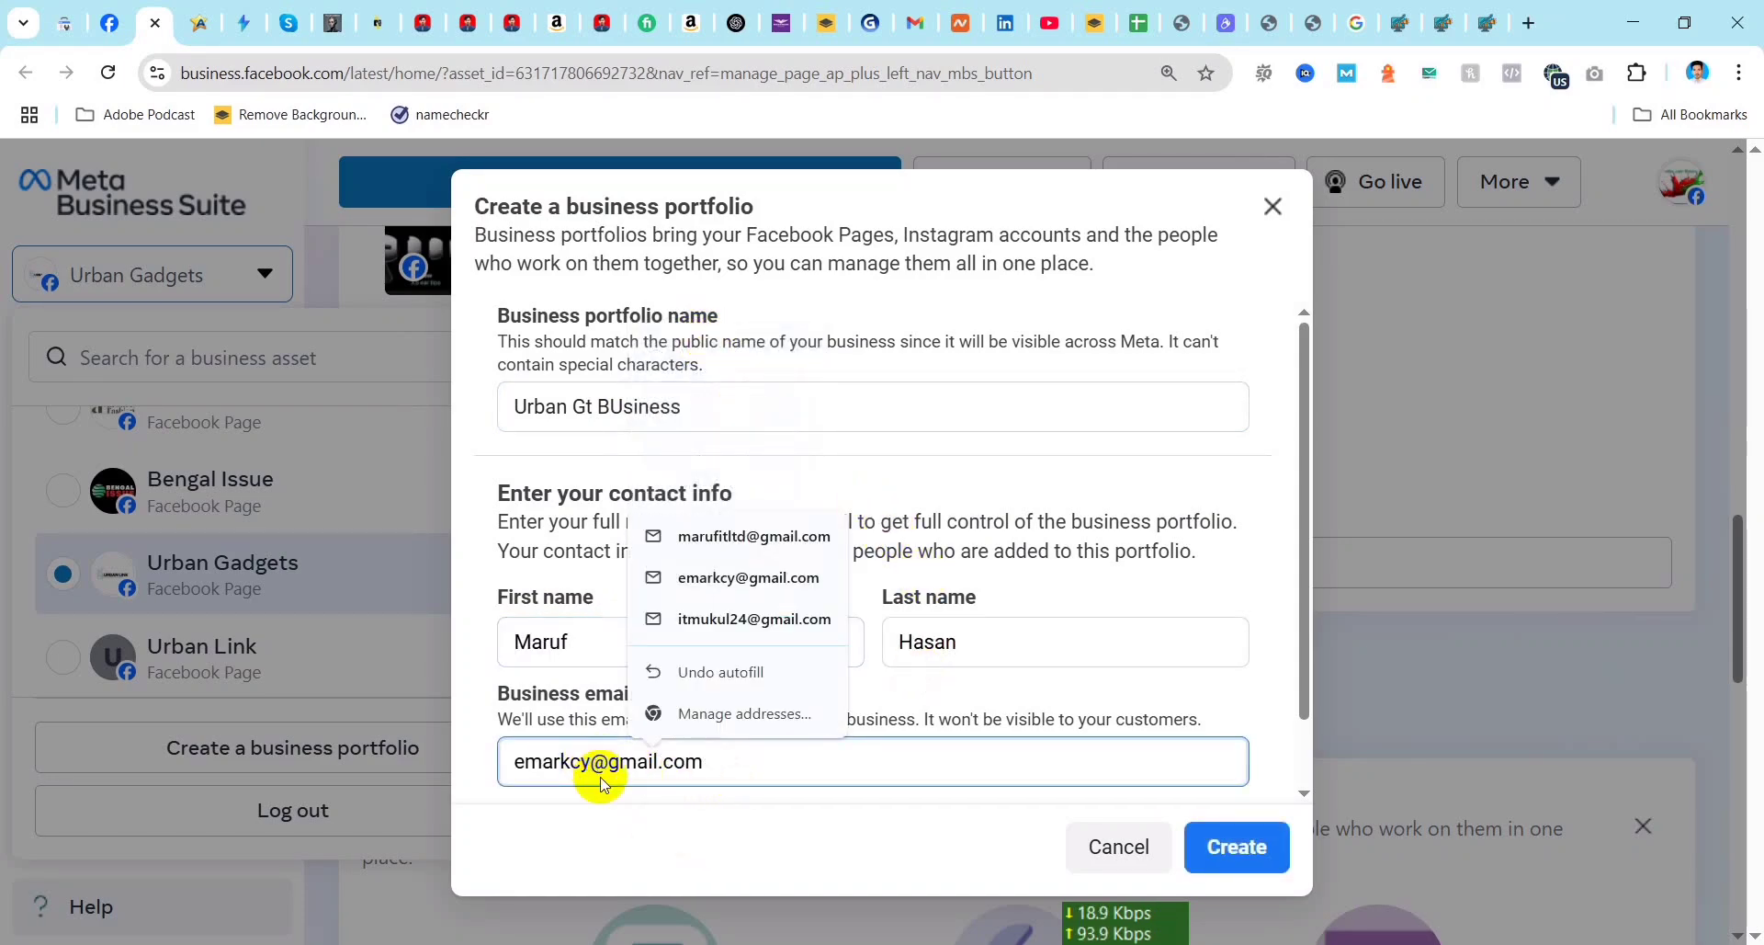
{"action": "key", "text": "BackSpace"}
{"action": "key", "text": "BackSpace"}
{"action": "key", "text": "BackSpace"}
{"action": "key", "text": "BackSpace"}
{"action": "key", "text": "BackSpace"}
{"action": "key", "text": "BackSpace"}
{"action": "key", "text": "BackSpace"}
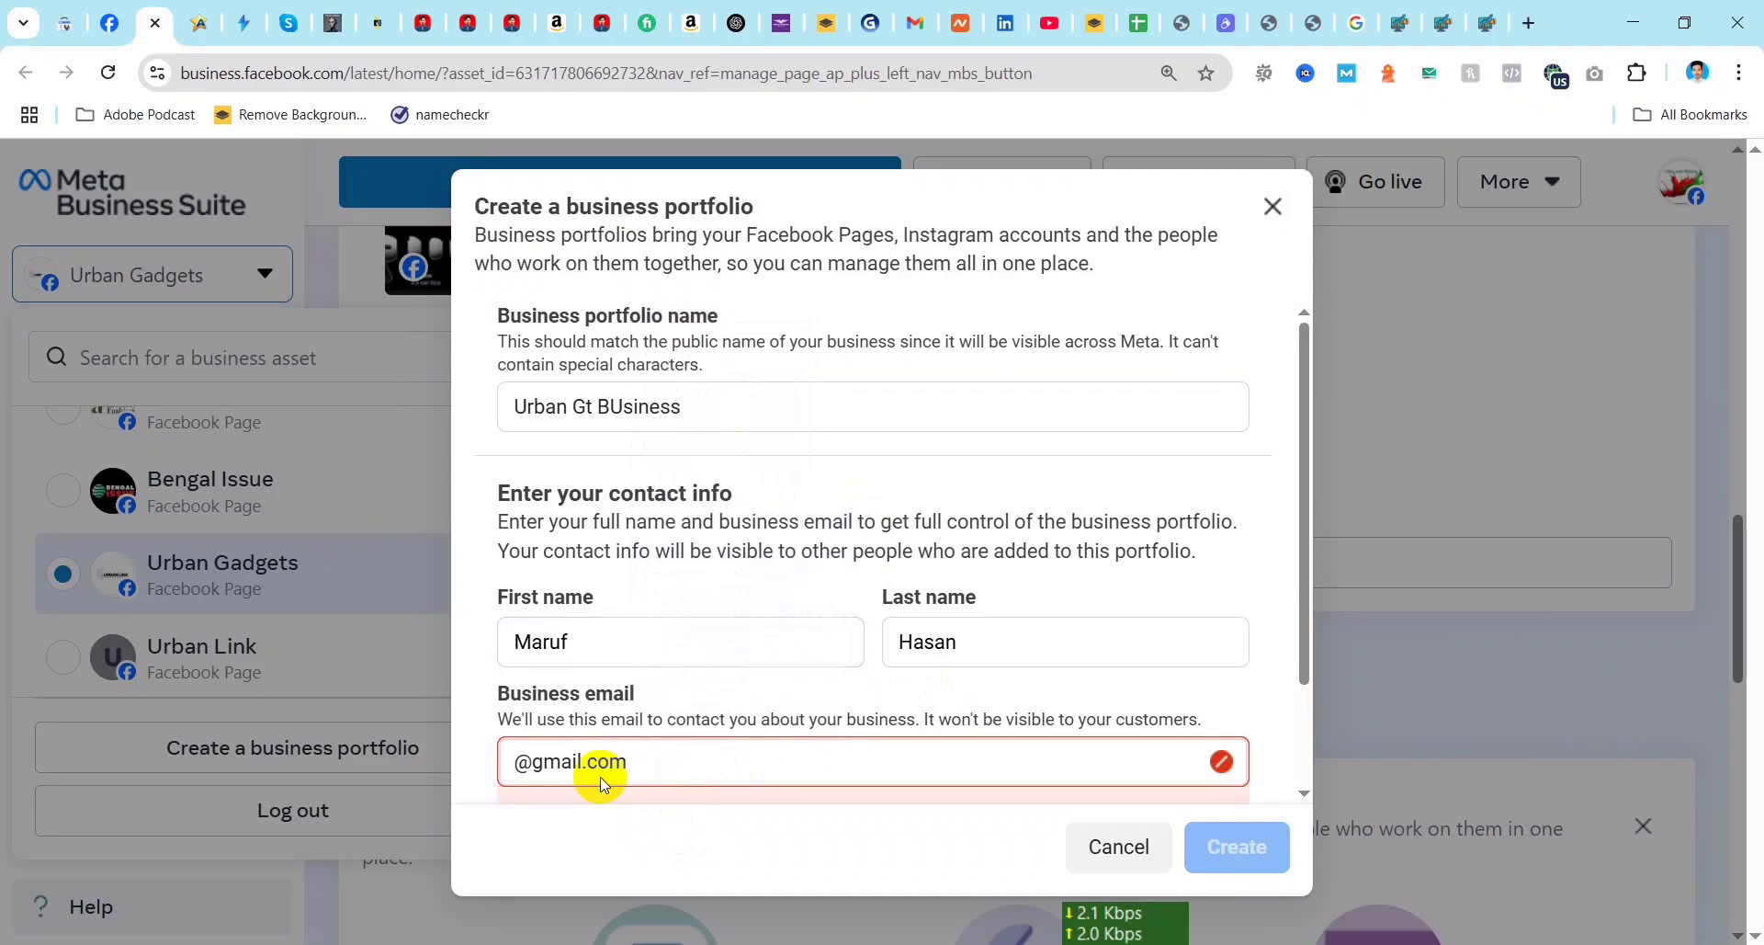
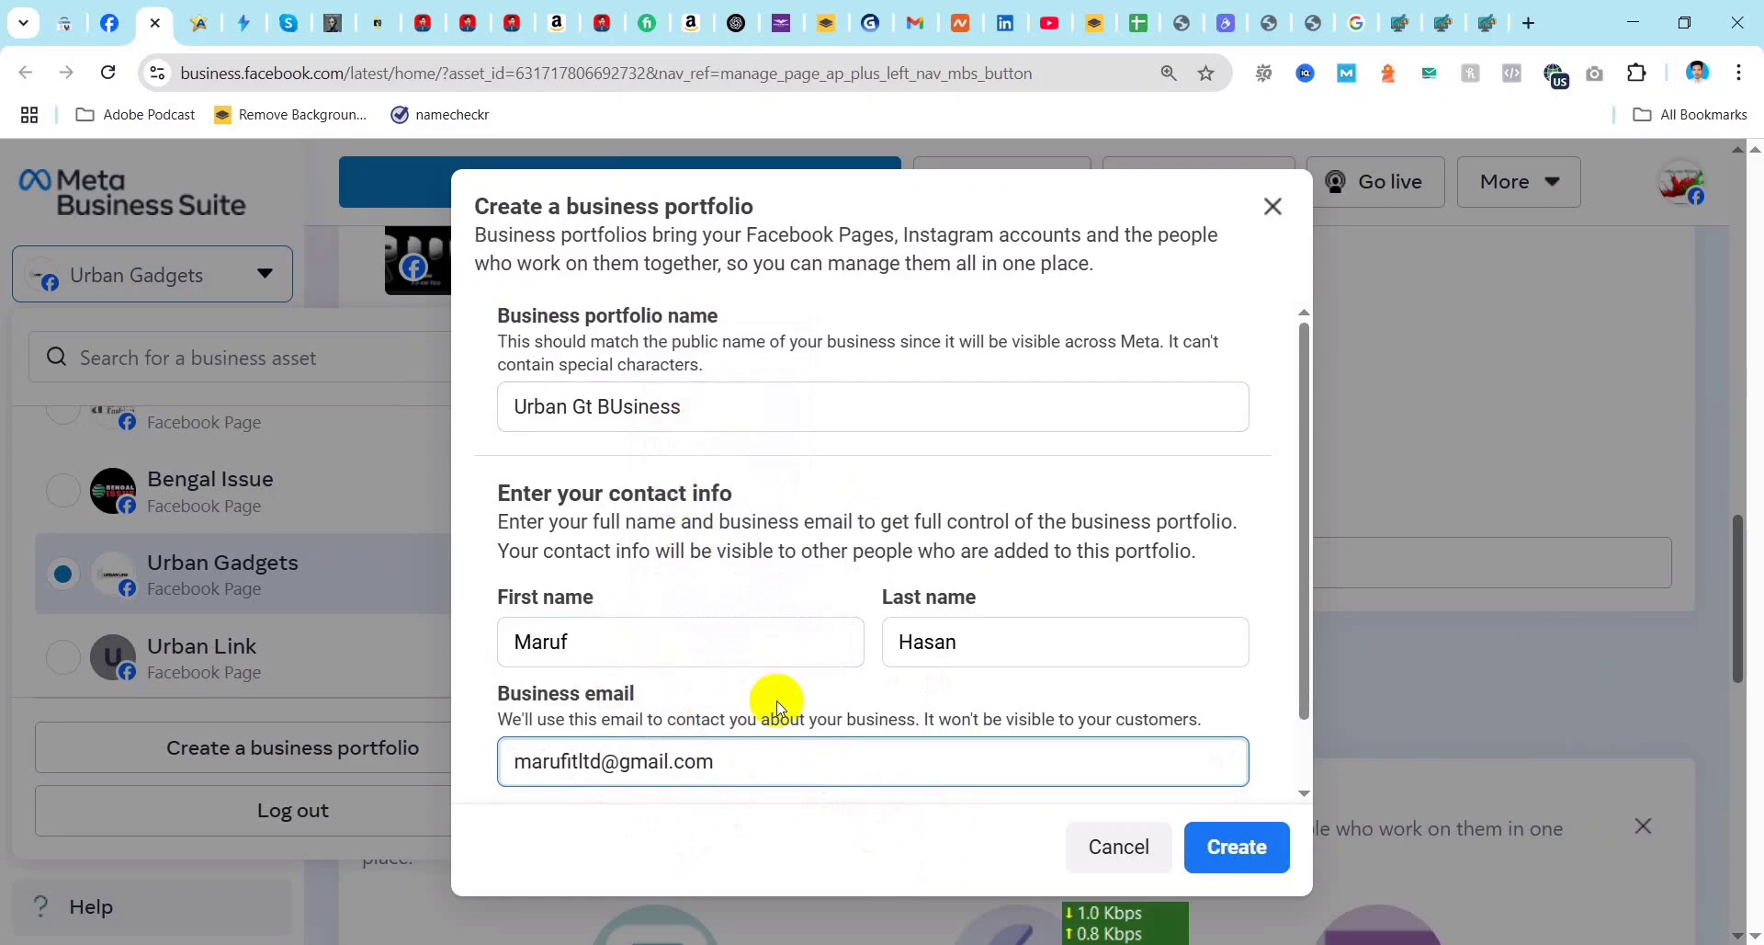
{"action": "left_click", "coordinate": [1242, 857]}
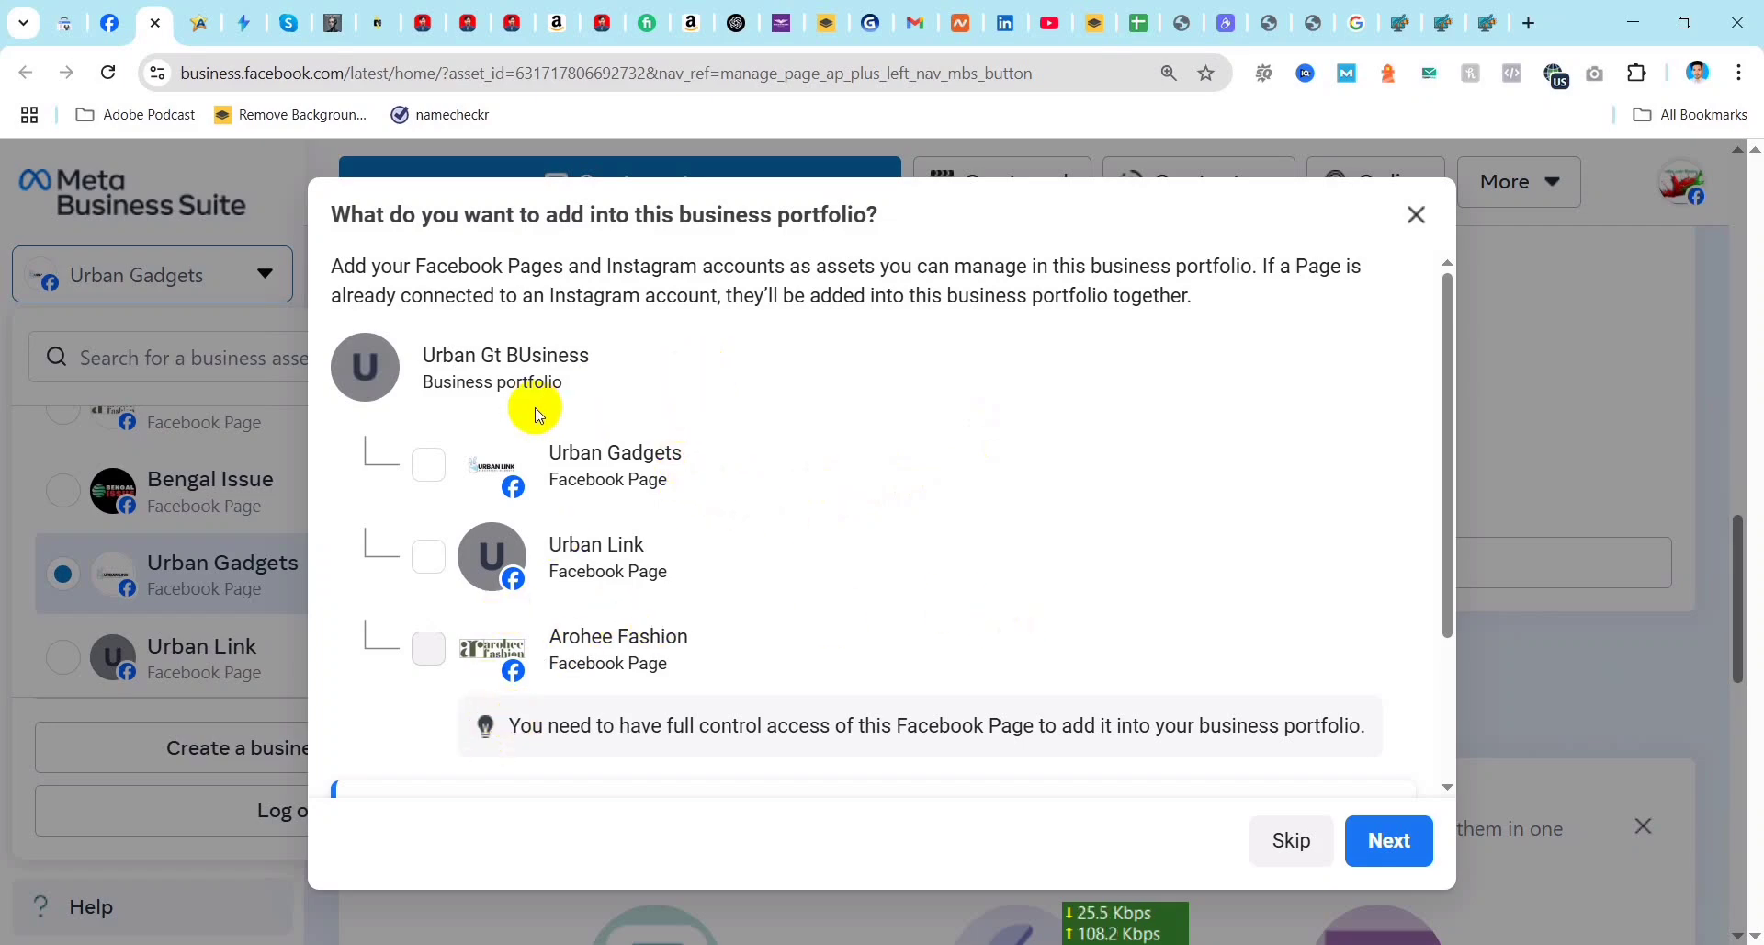
Step: Add only the Urban Gadgets Page to the portfolio, without inviting any other people, and confirm the setup
{"action": "left_click", "coordinate": [430, 471]}
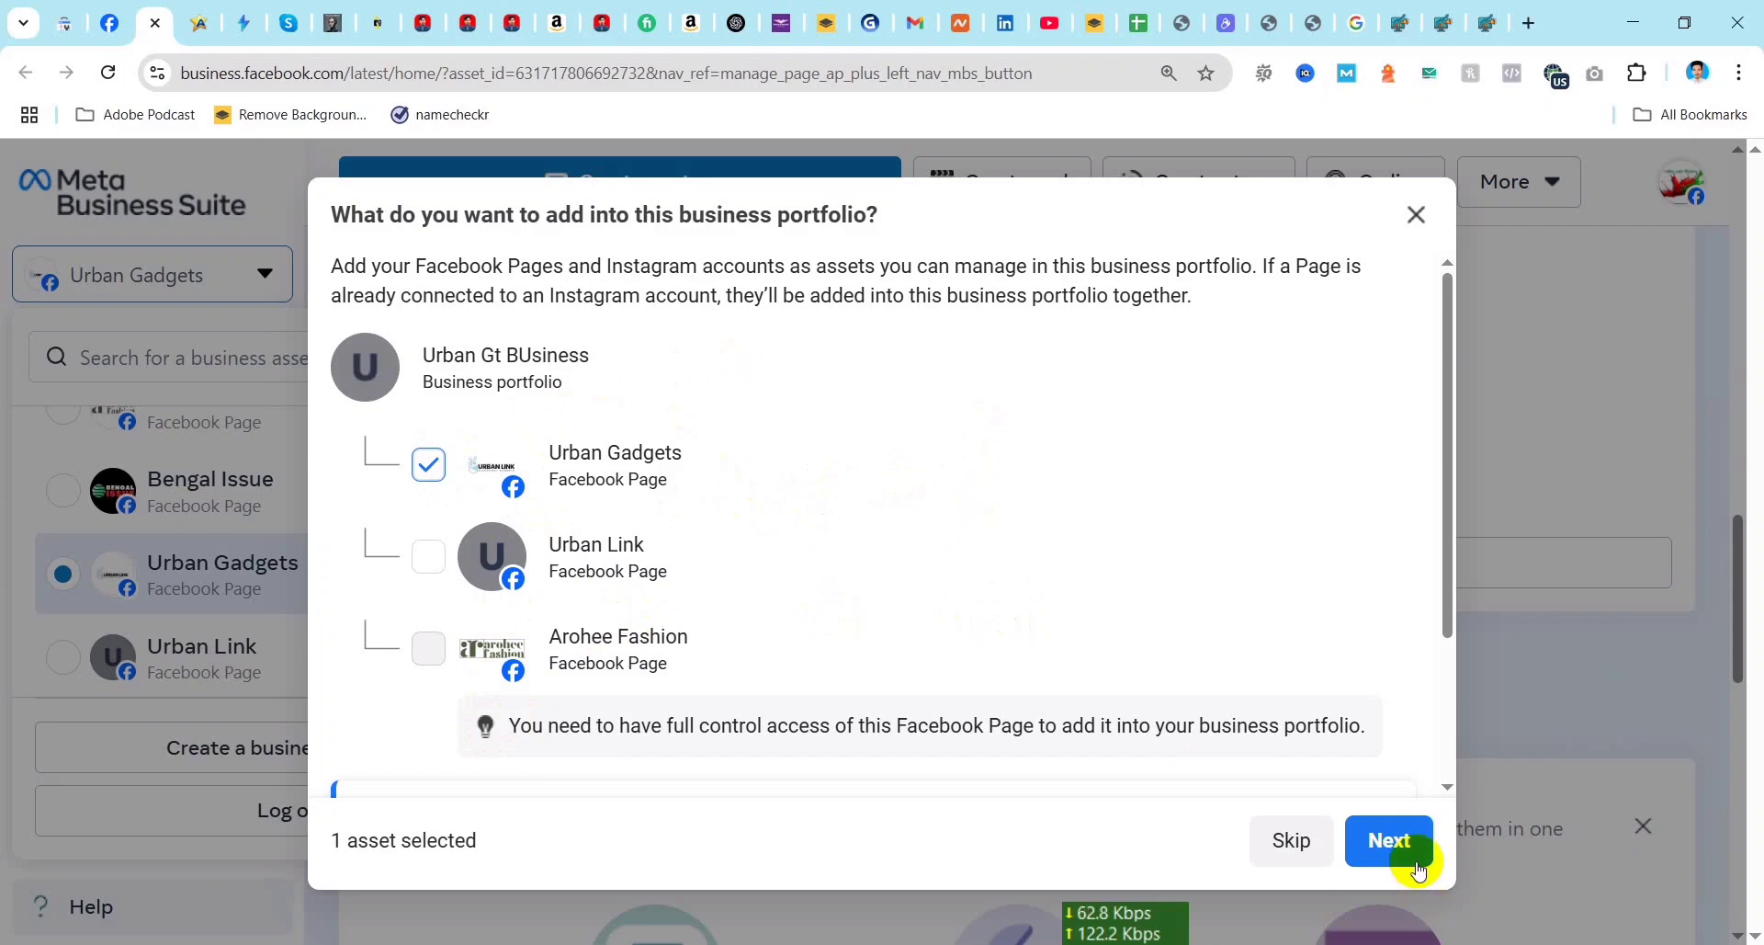
{"action": "left_click", "coordinate": [1396, 841]}
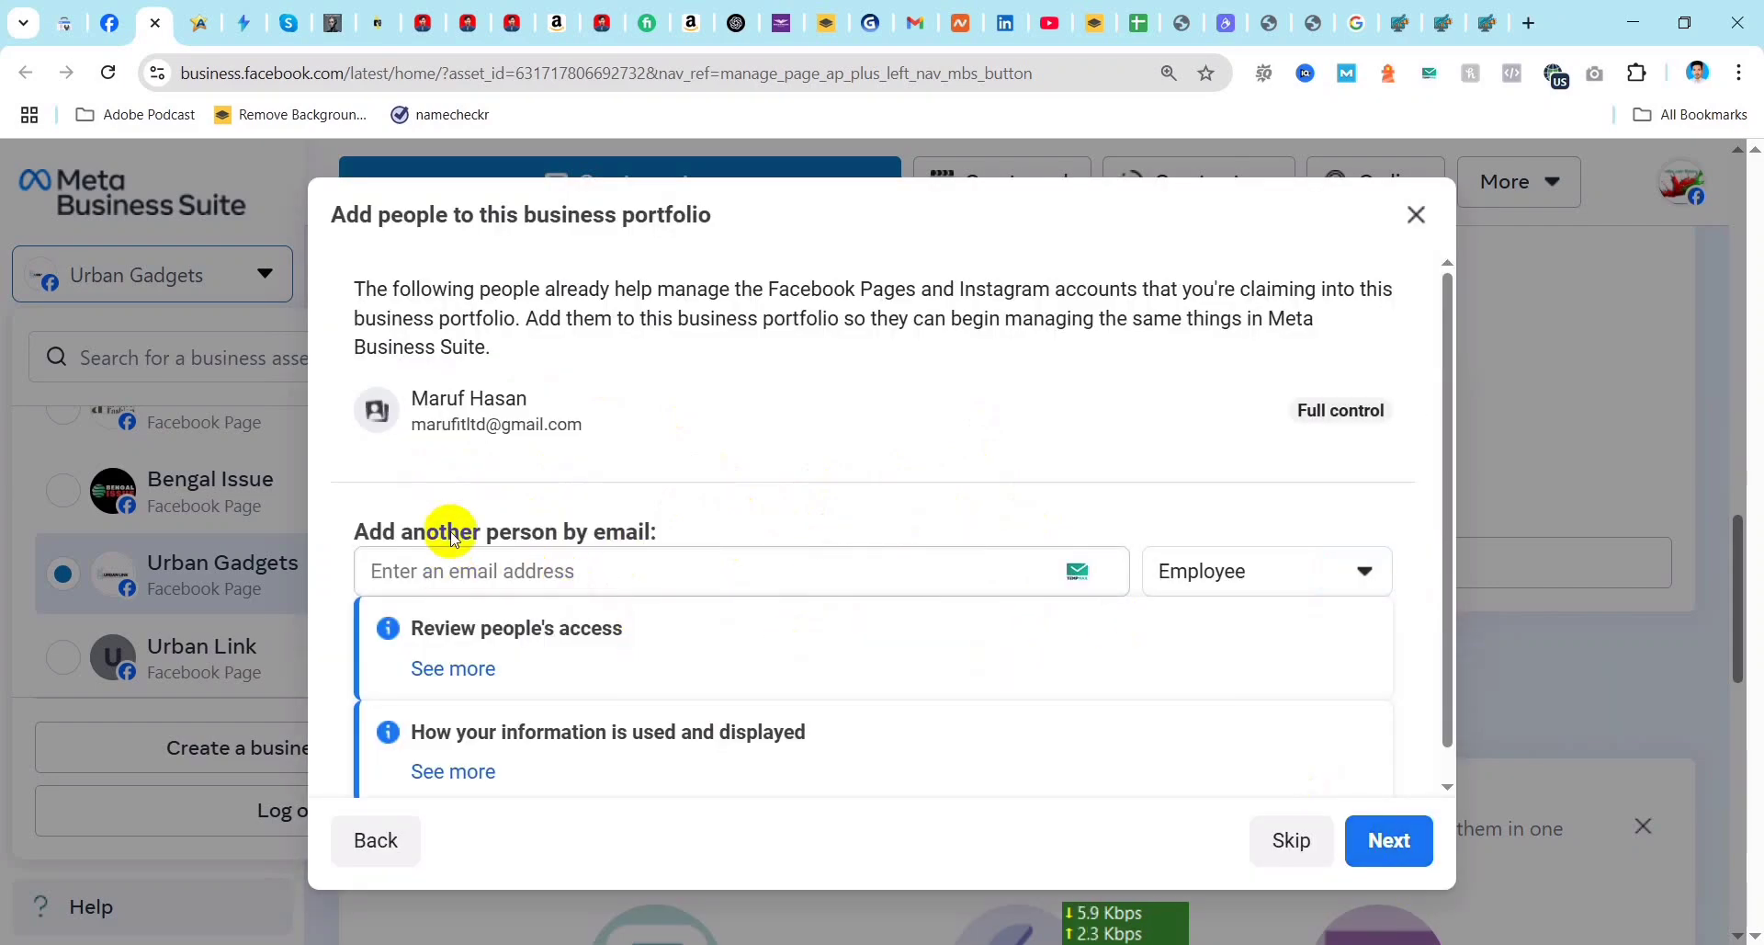
{"action": "scroll", "coordinate": [897, 524], "scroll_direction": "down", "scroll_amount": 1}
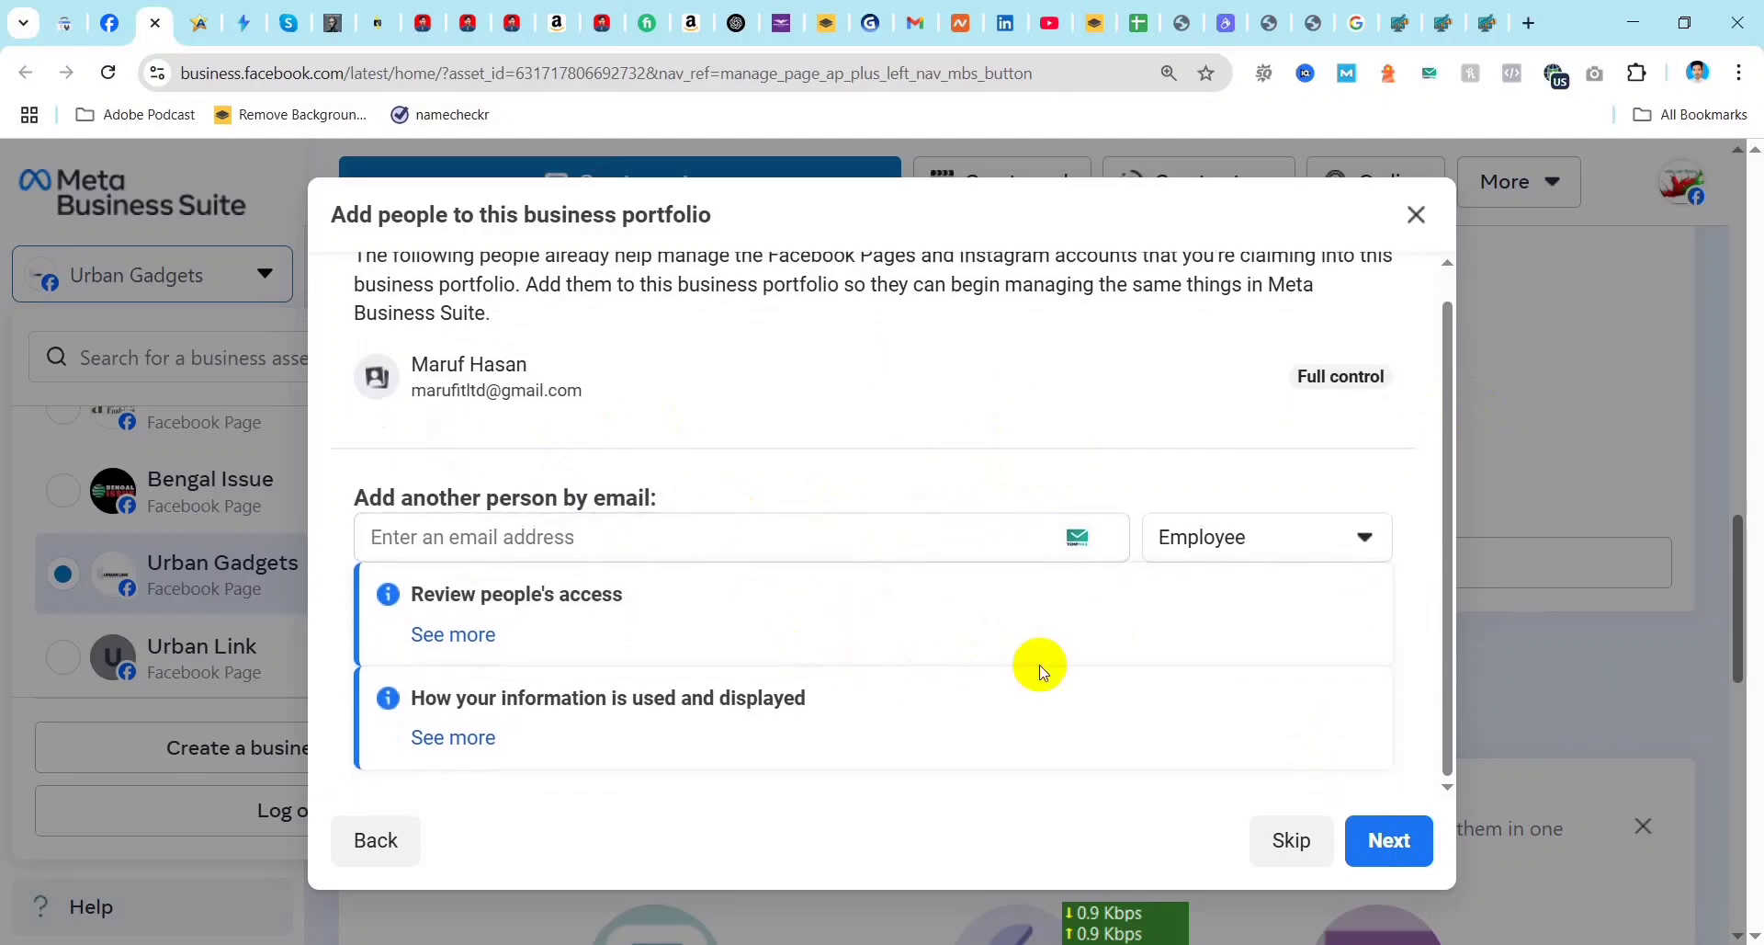
{"action": "left_click", "coordinate": [1391, 841]}
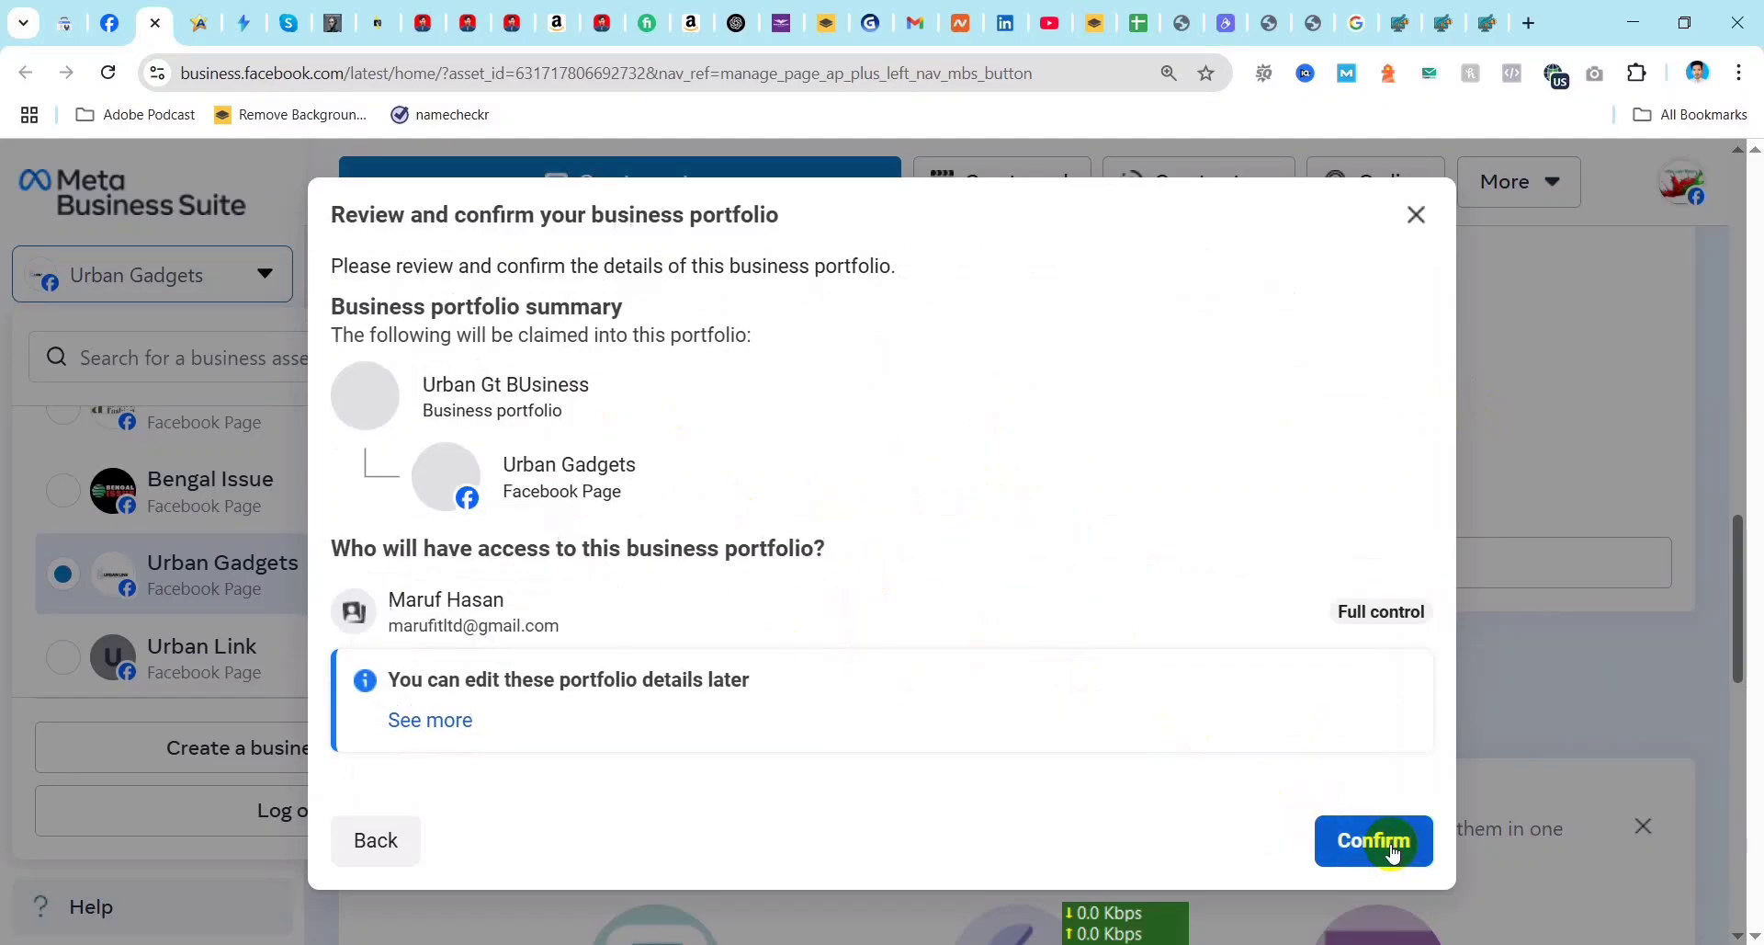
{"action": "left_click", "coordinate": [1386, 843]}
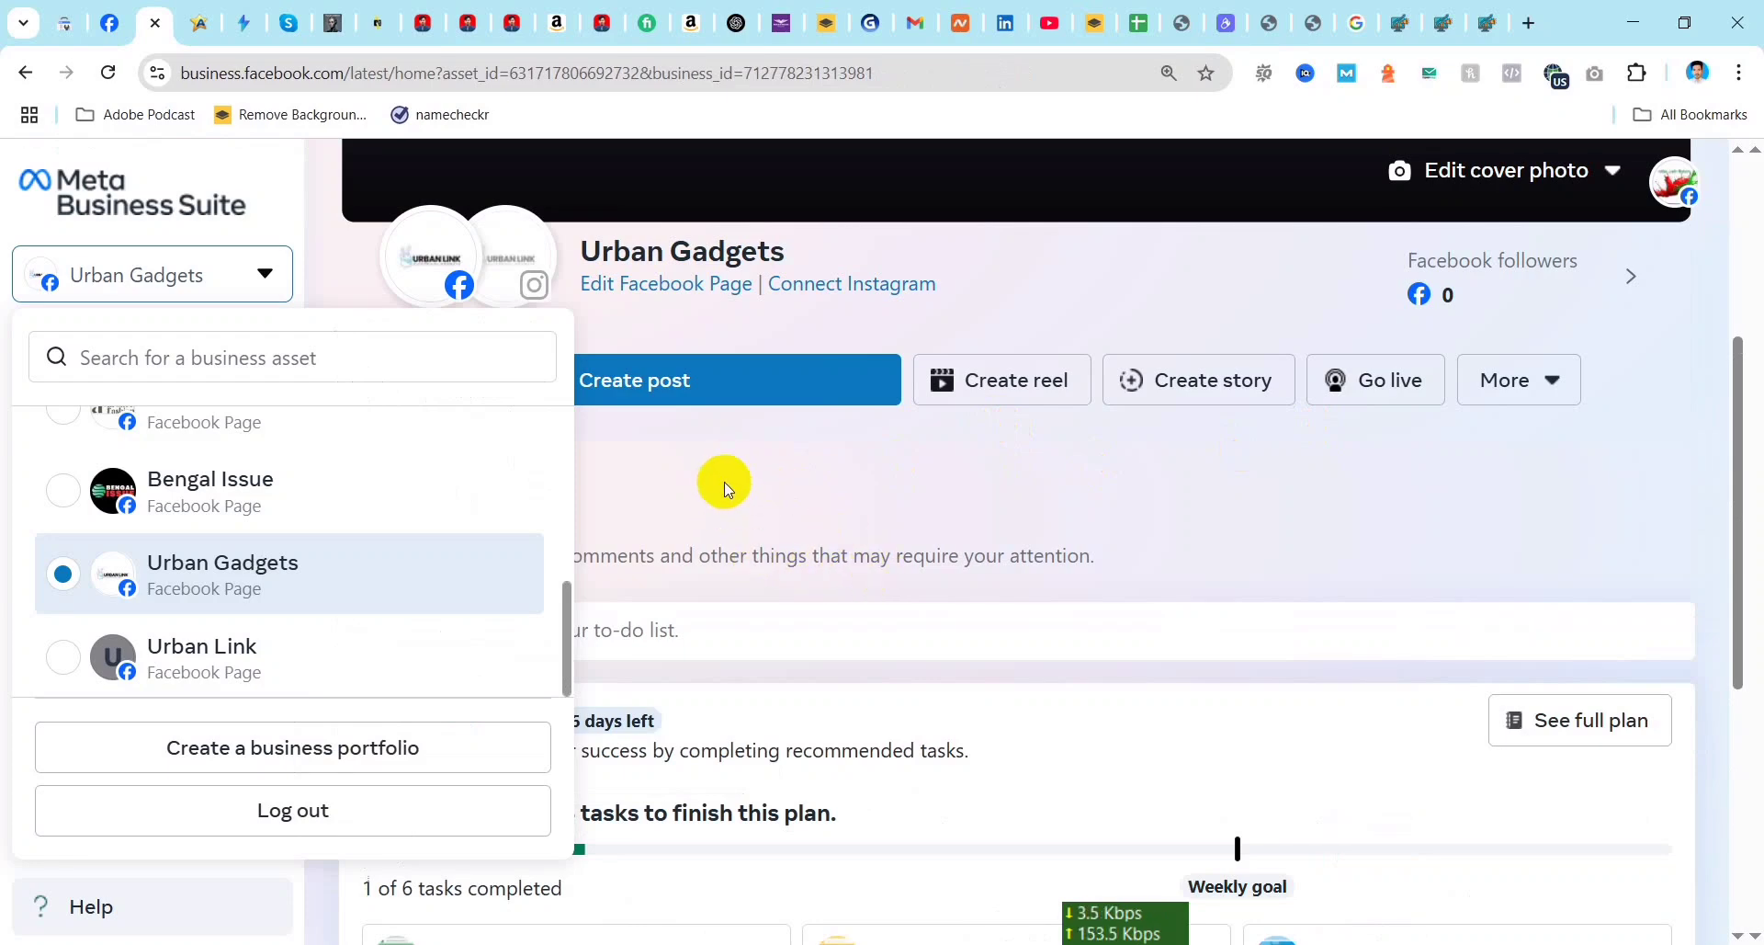
Step: Check the notification about the Page's ownership claim in the Page Management History and return to Meta Business Suite
{"action": "scroll", "coordinate": [724, 481], "scroll_direction": "down", "scroll_amount": 5}
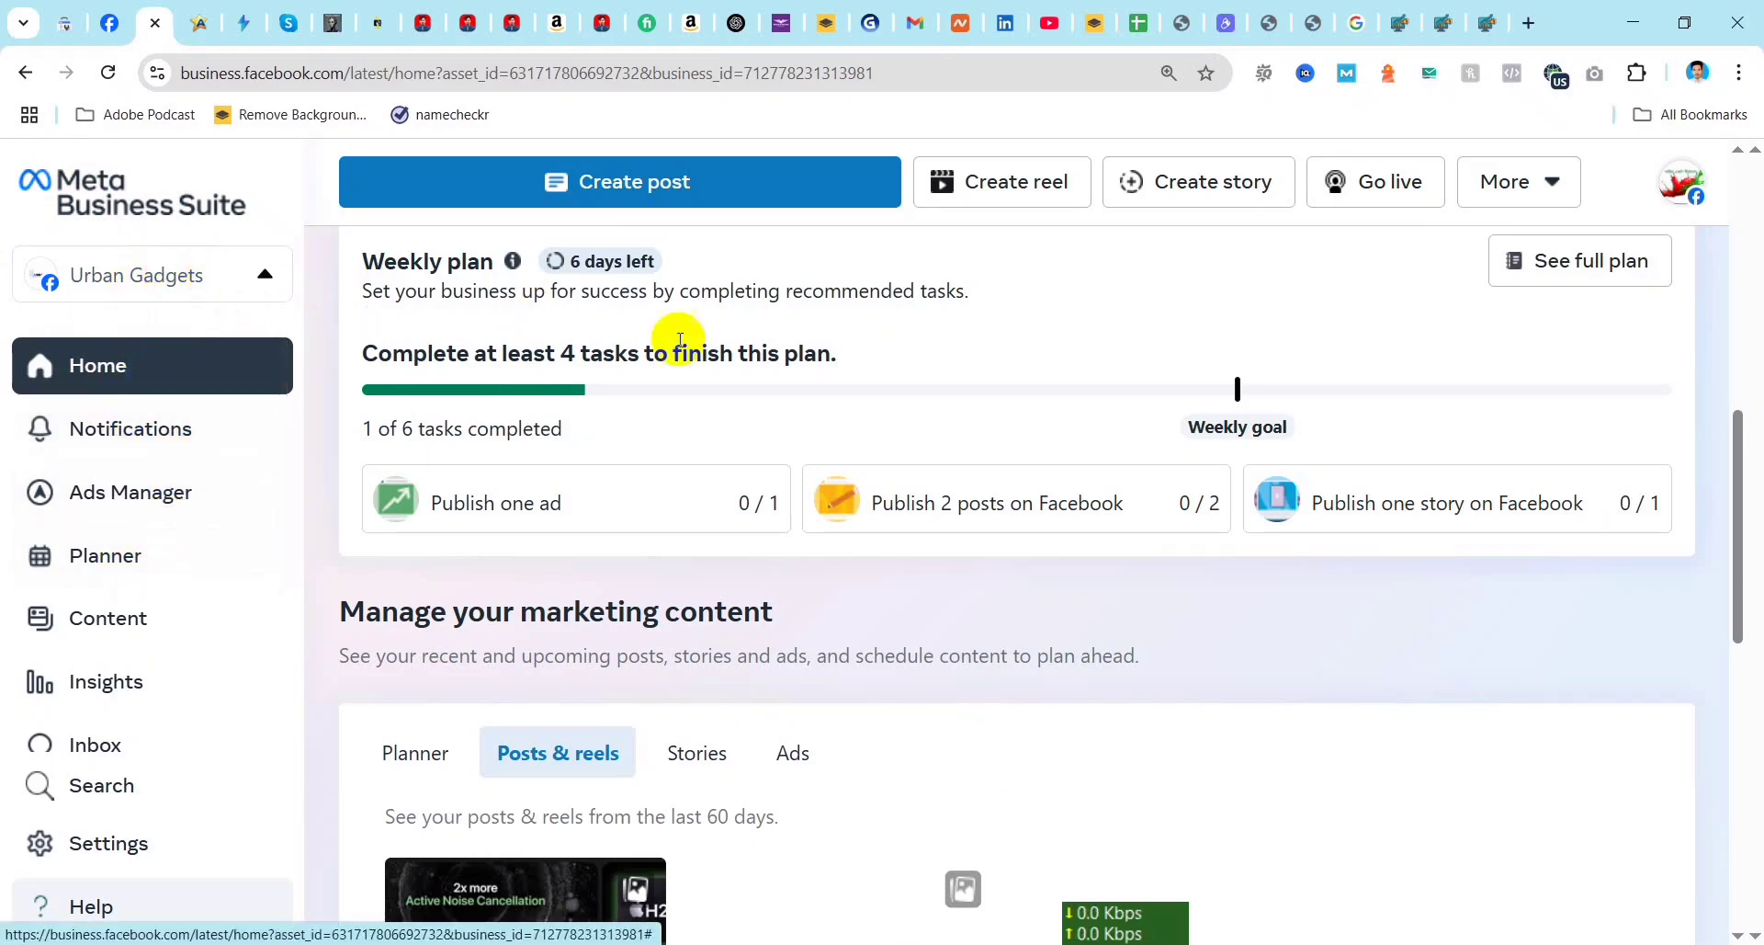
{"action": "left_click", "coordinate": [118, 430]}
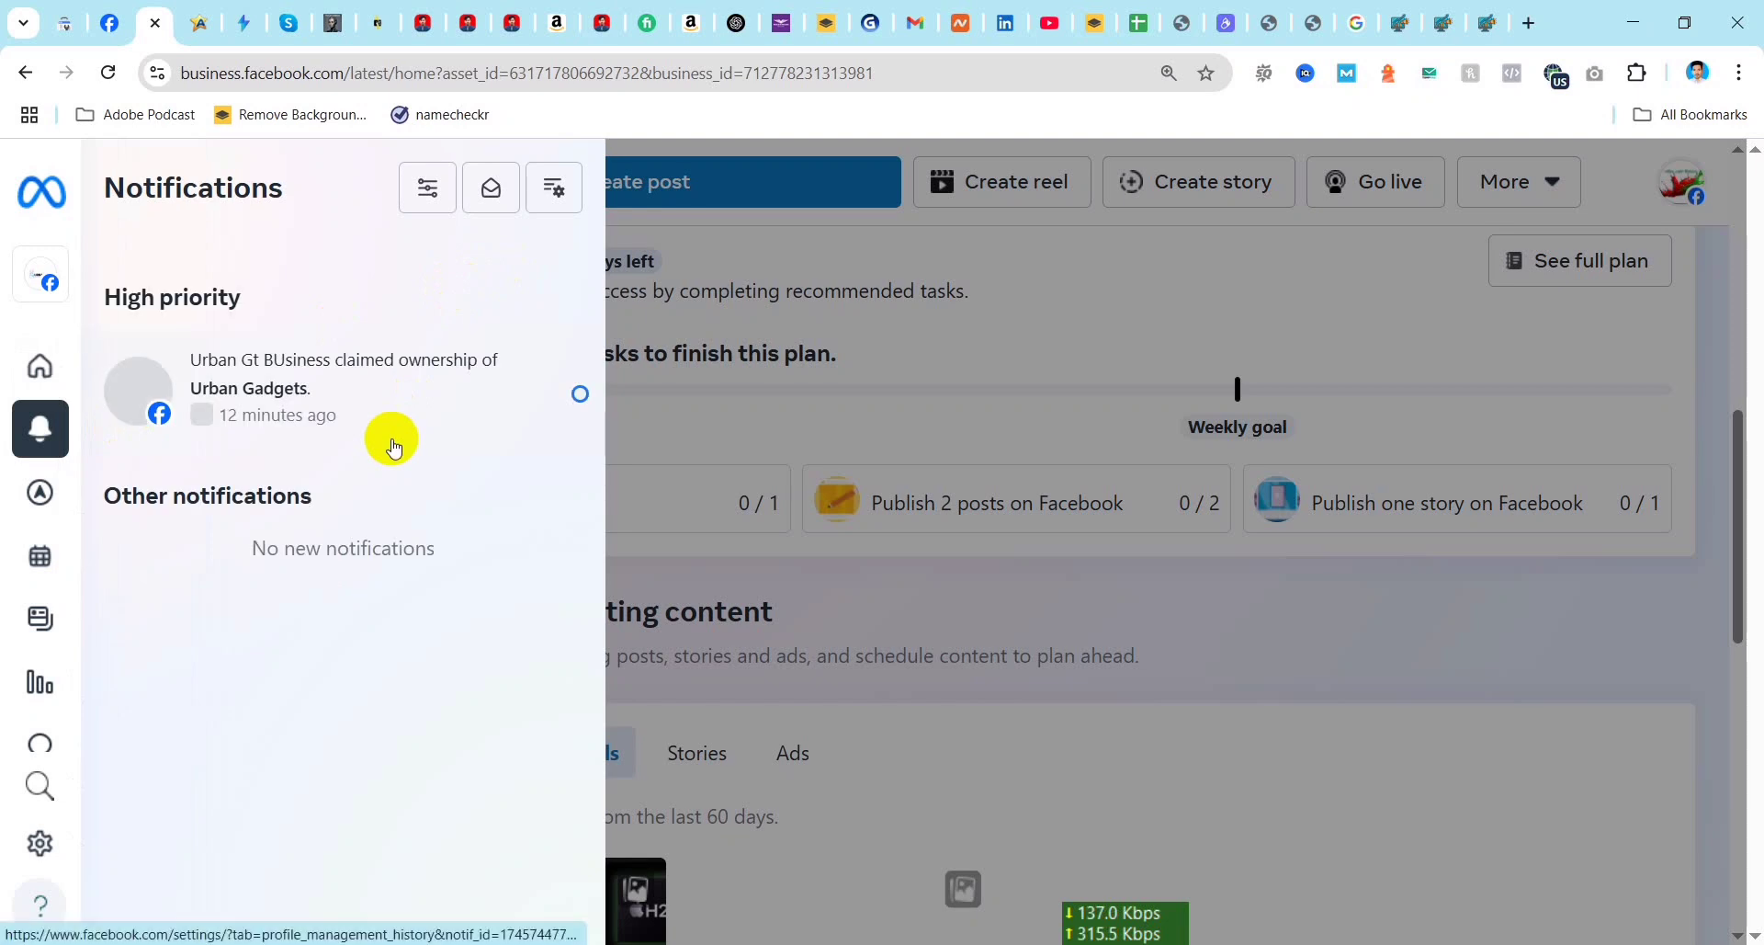
{"action": "mouse_move", "coordinate": [173, 476]}
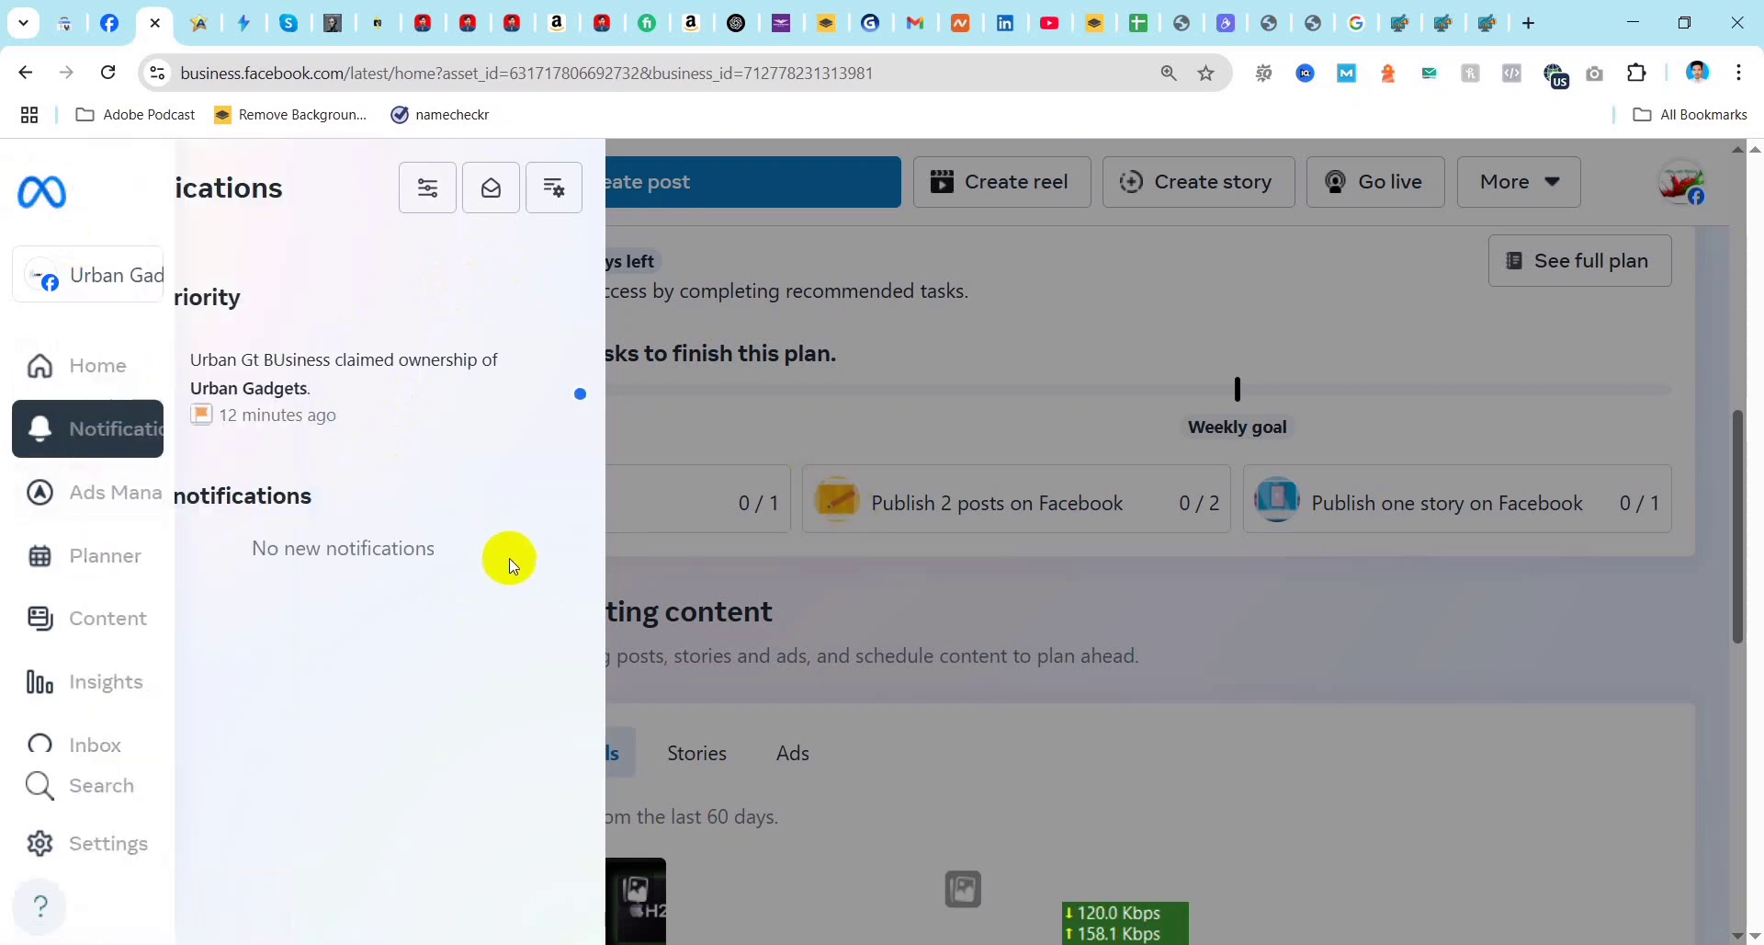
{"action": "left_click", "coordinate": [243, 372]}
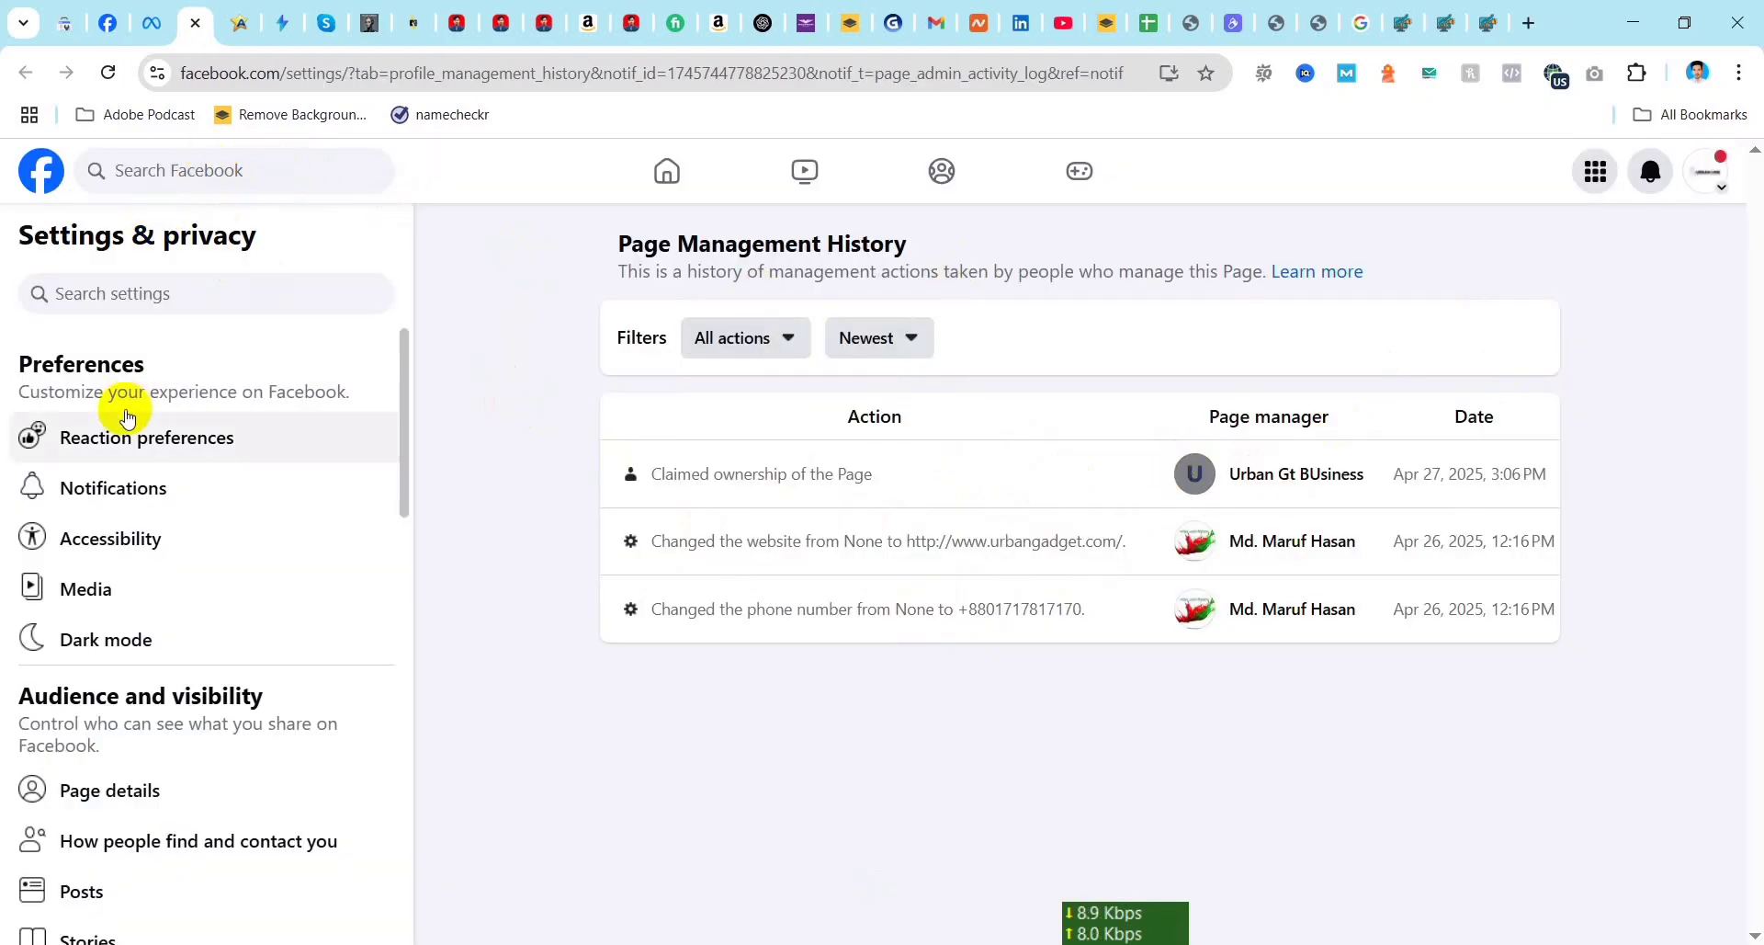
{"action": "left_click", "coordinate": [152, 22]}
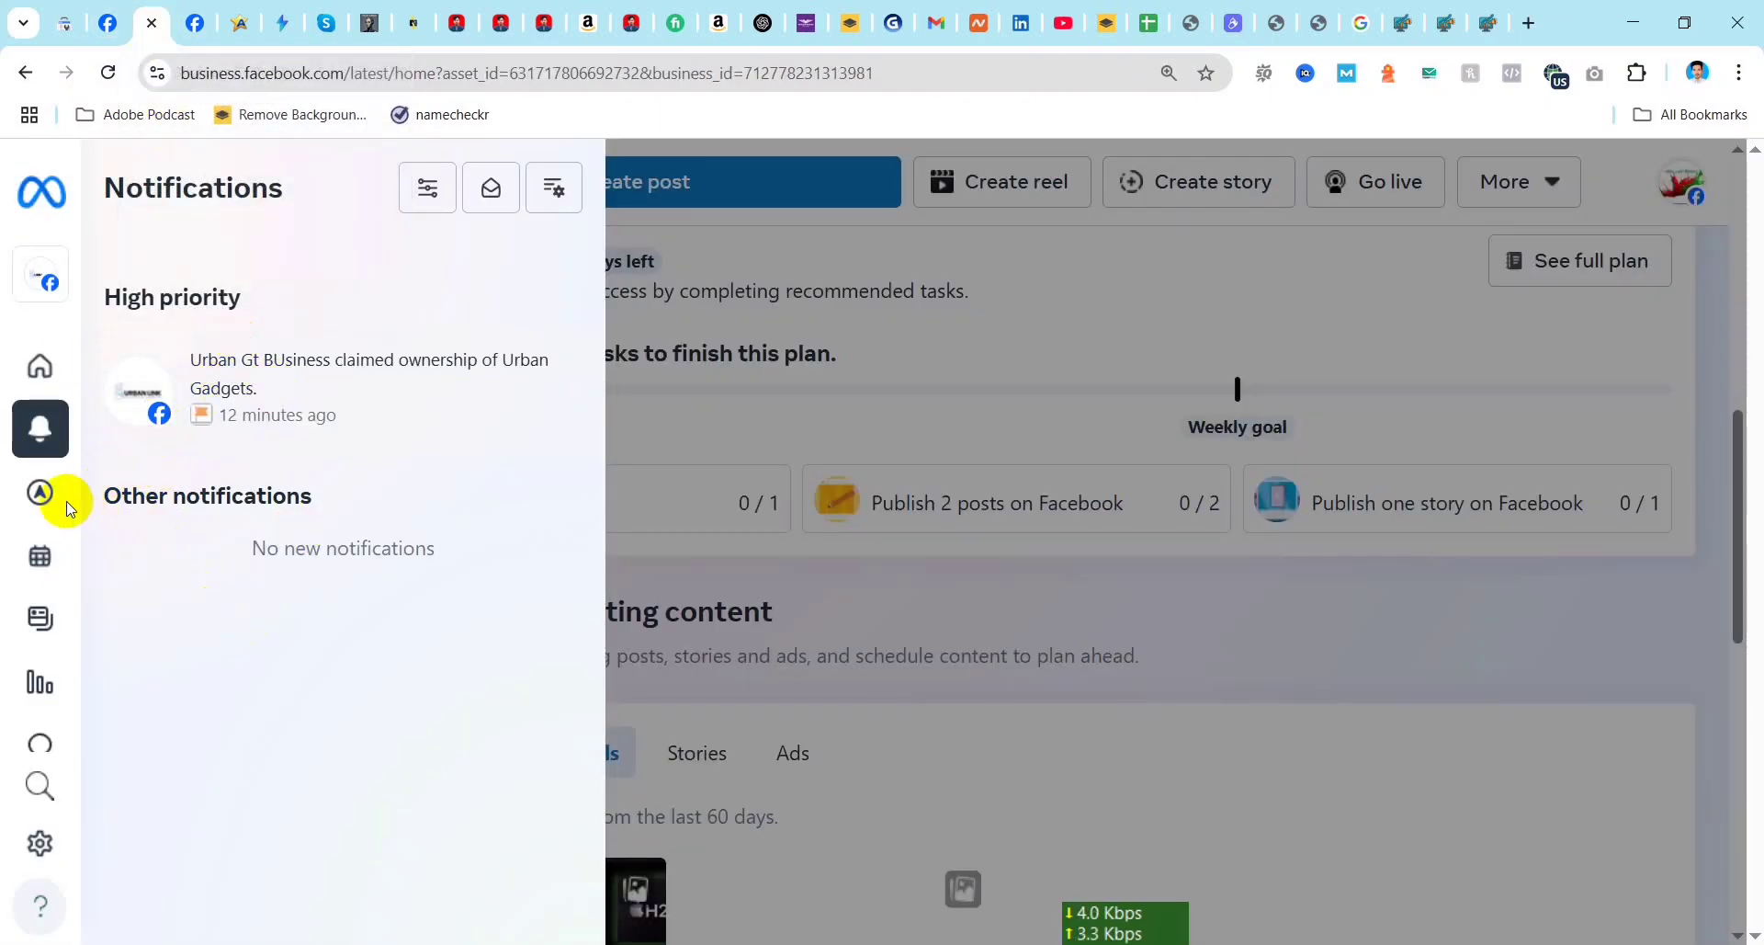
Step: Look through the Ads Manager options, the Planner calendar and the published content for Urban Gadgets
{"action": "mouse_move", "coordinate": [37, 493]}
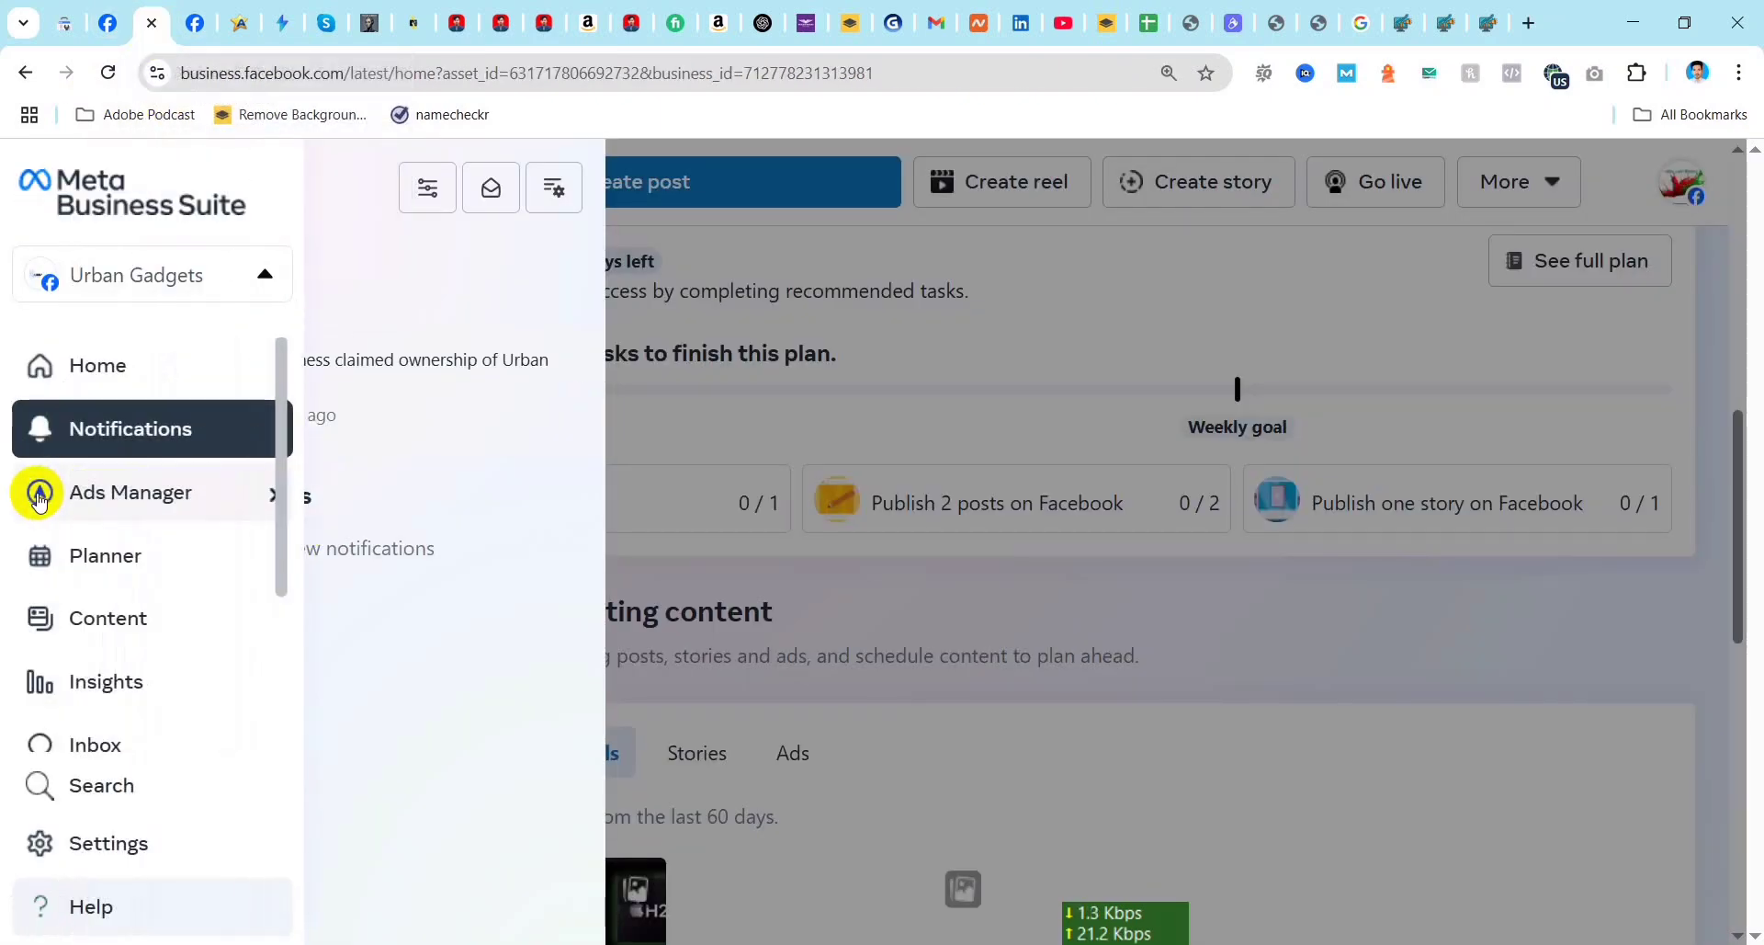
{"action": "left_click", "coordinate": [147, 501]}
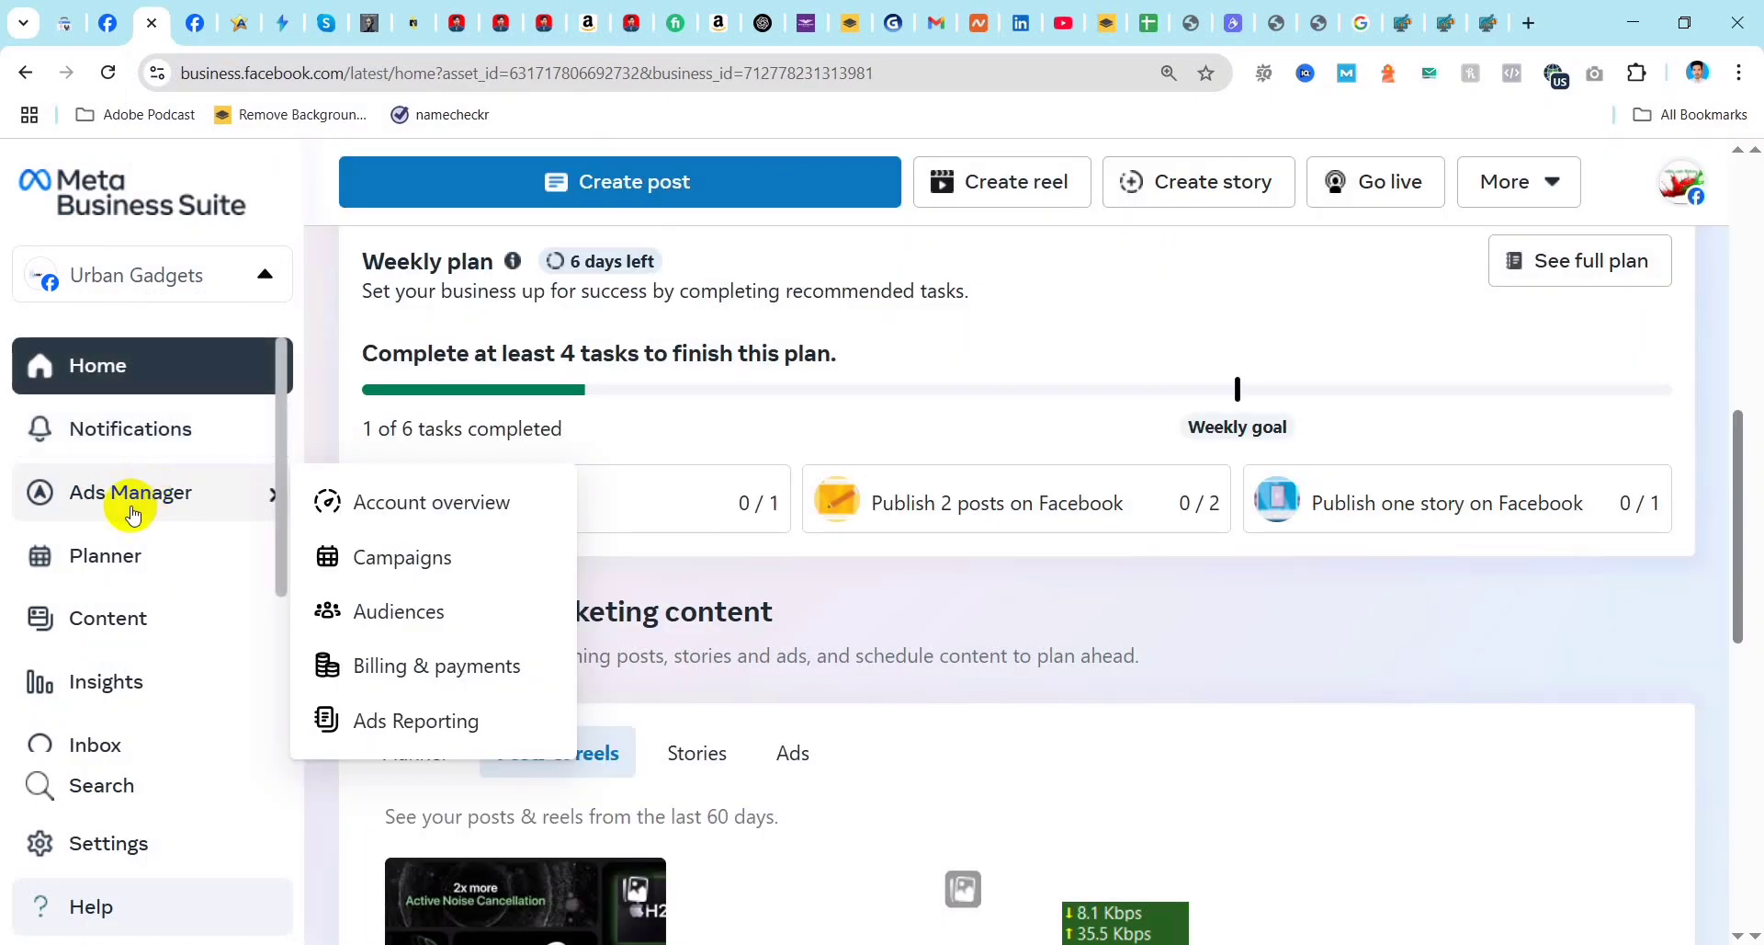
{"action": "left_click", "coordinate": [112, 560]}
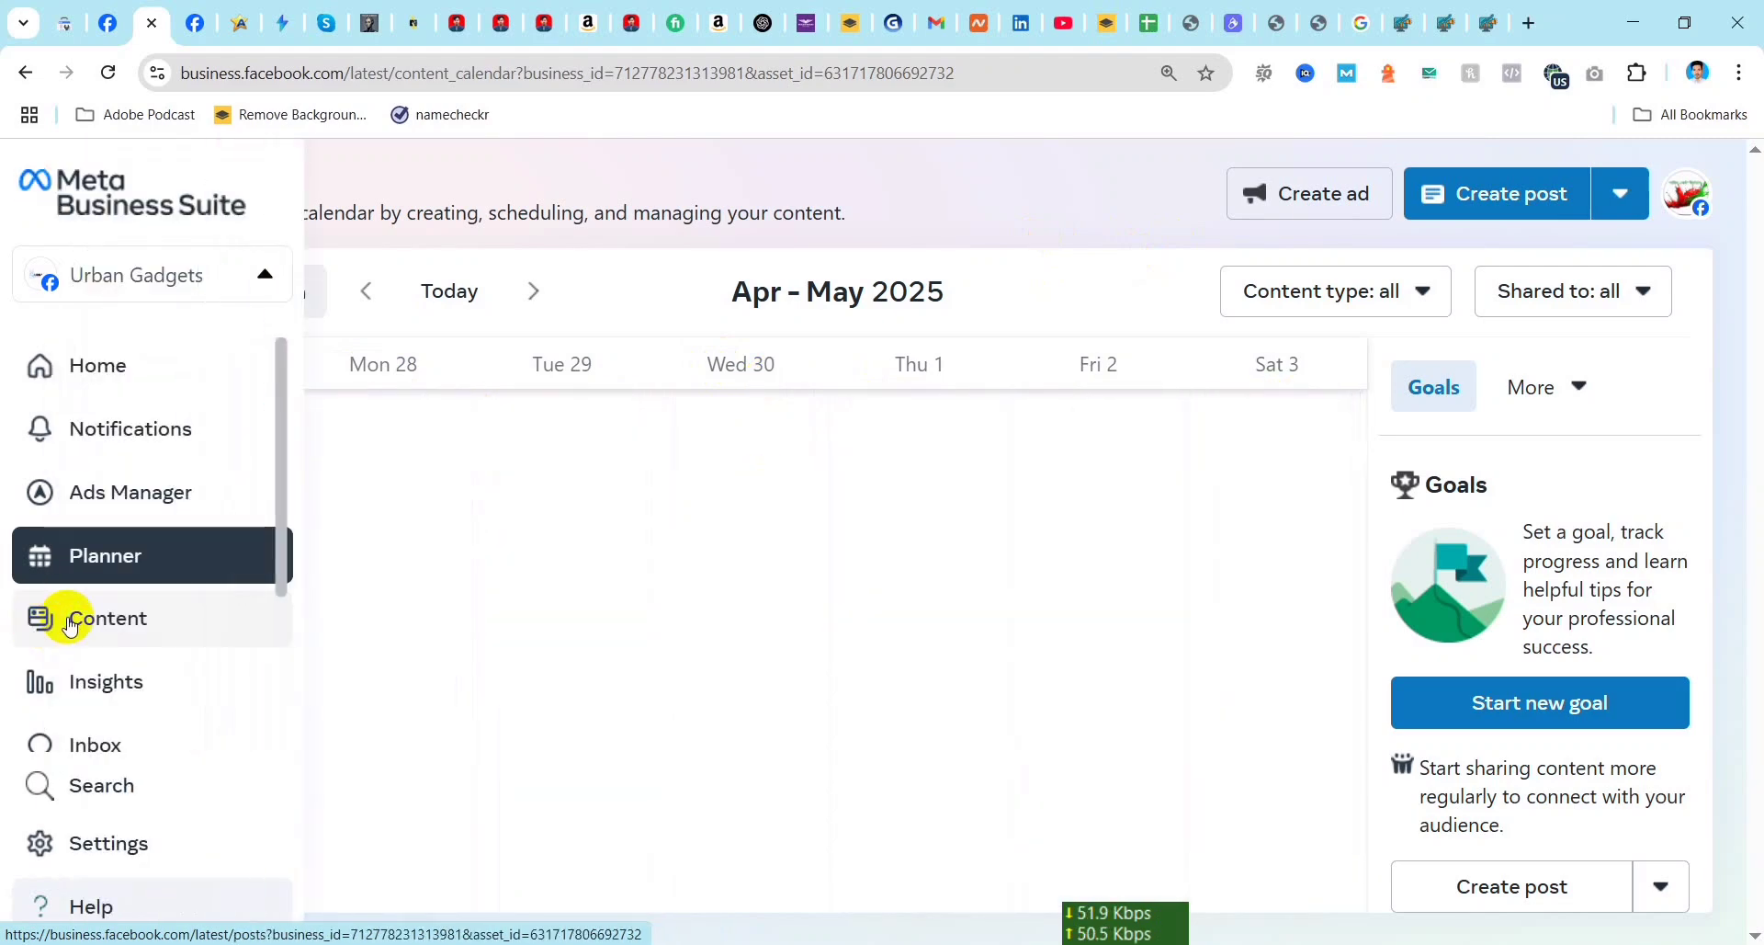
{"action": "left_click", "coordinate": [105, 615]}
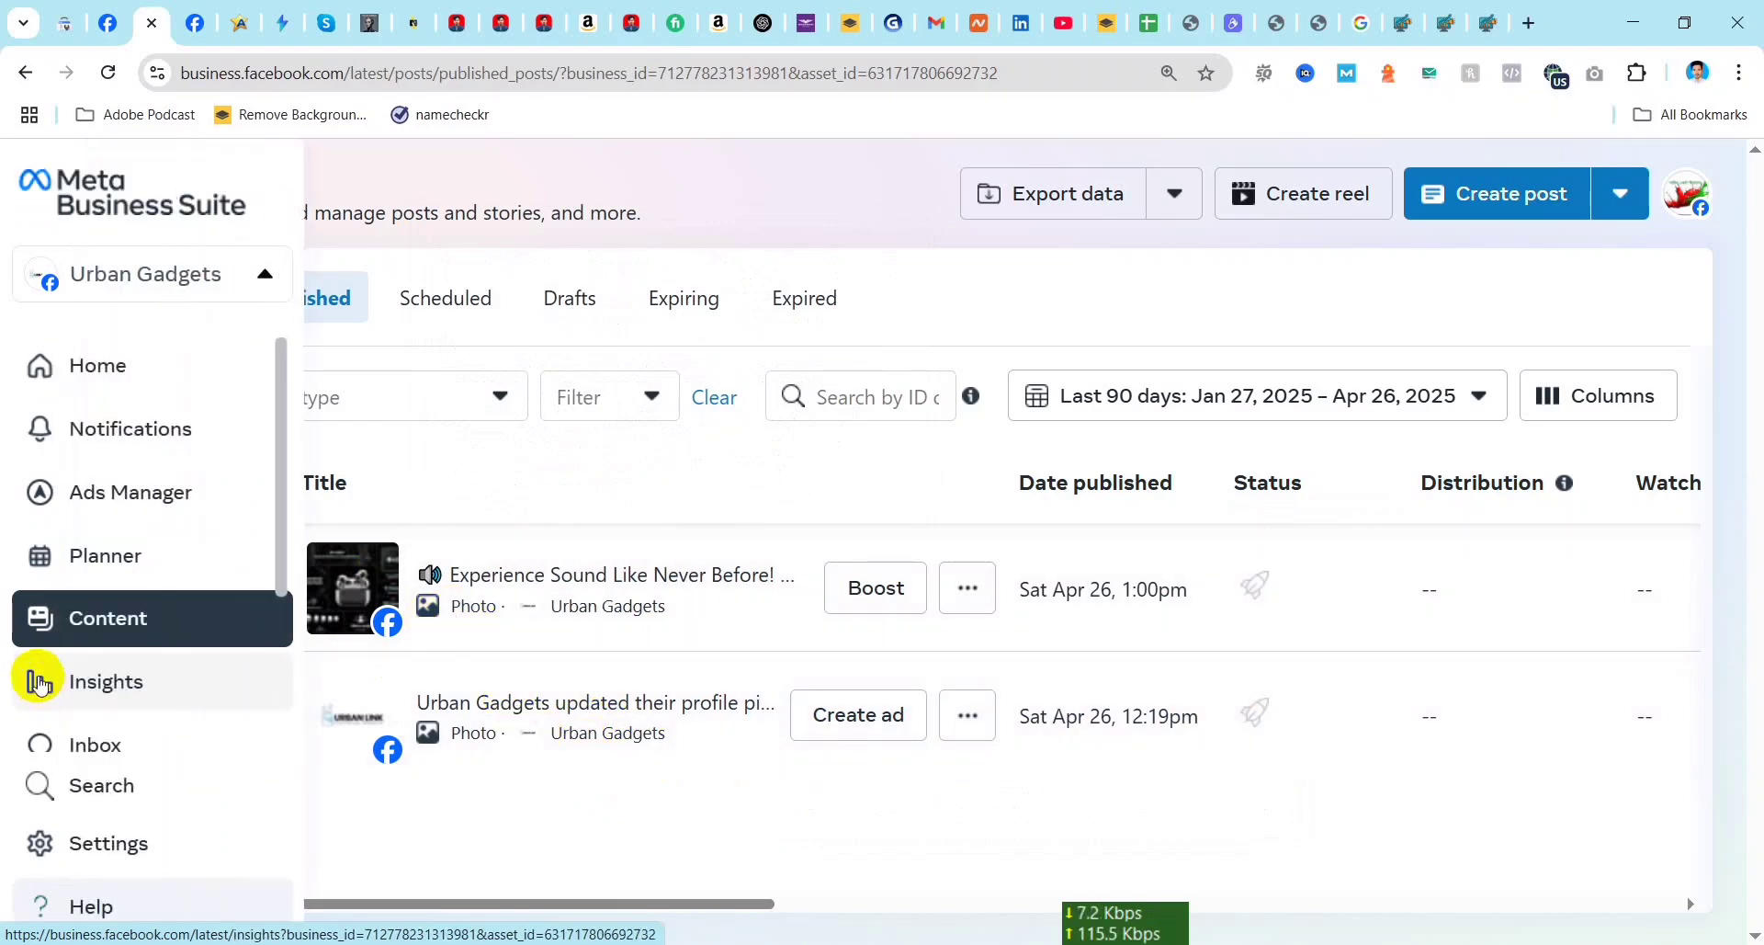
Step: Open all insights for Urban Gadgets and examine the performance, recent content and recommendations sections
{"action": "left_click", "coordinate": [81, 685]}
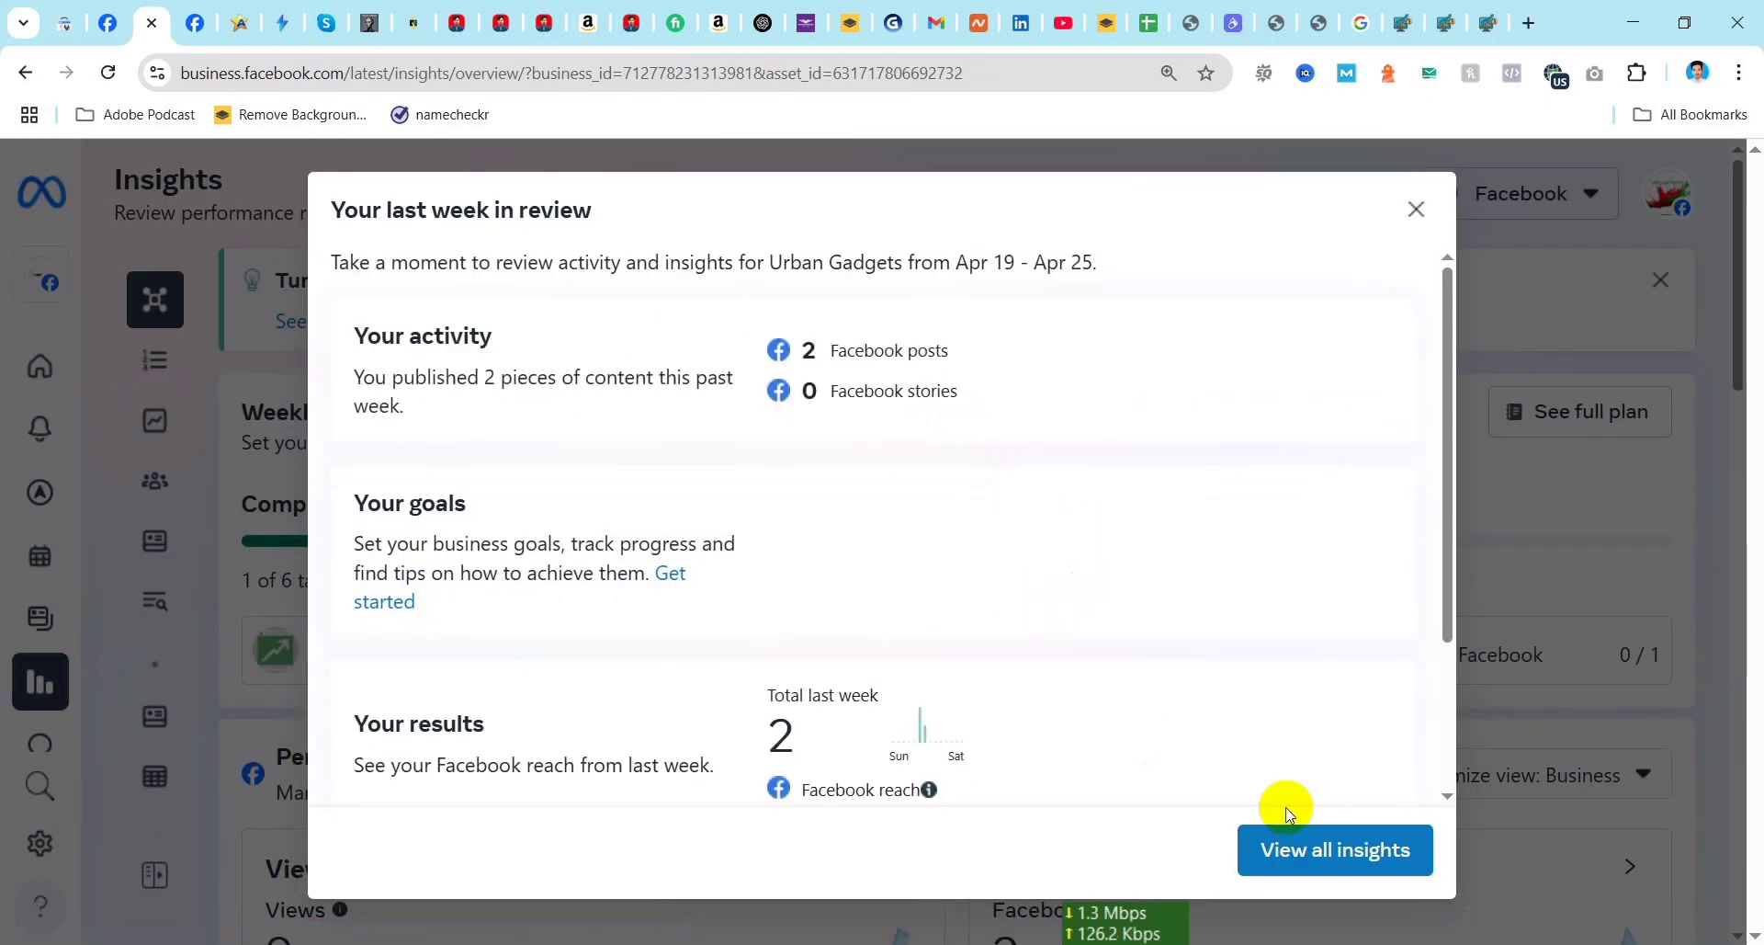
{"action": "left_click", "coordinate": [1321, 857]}
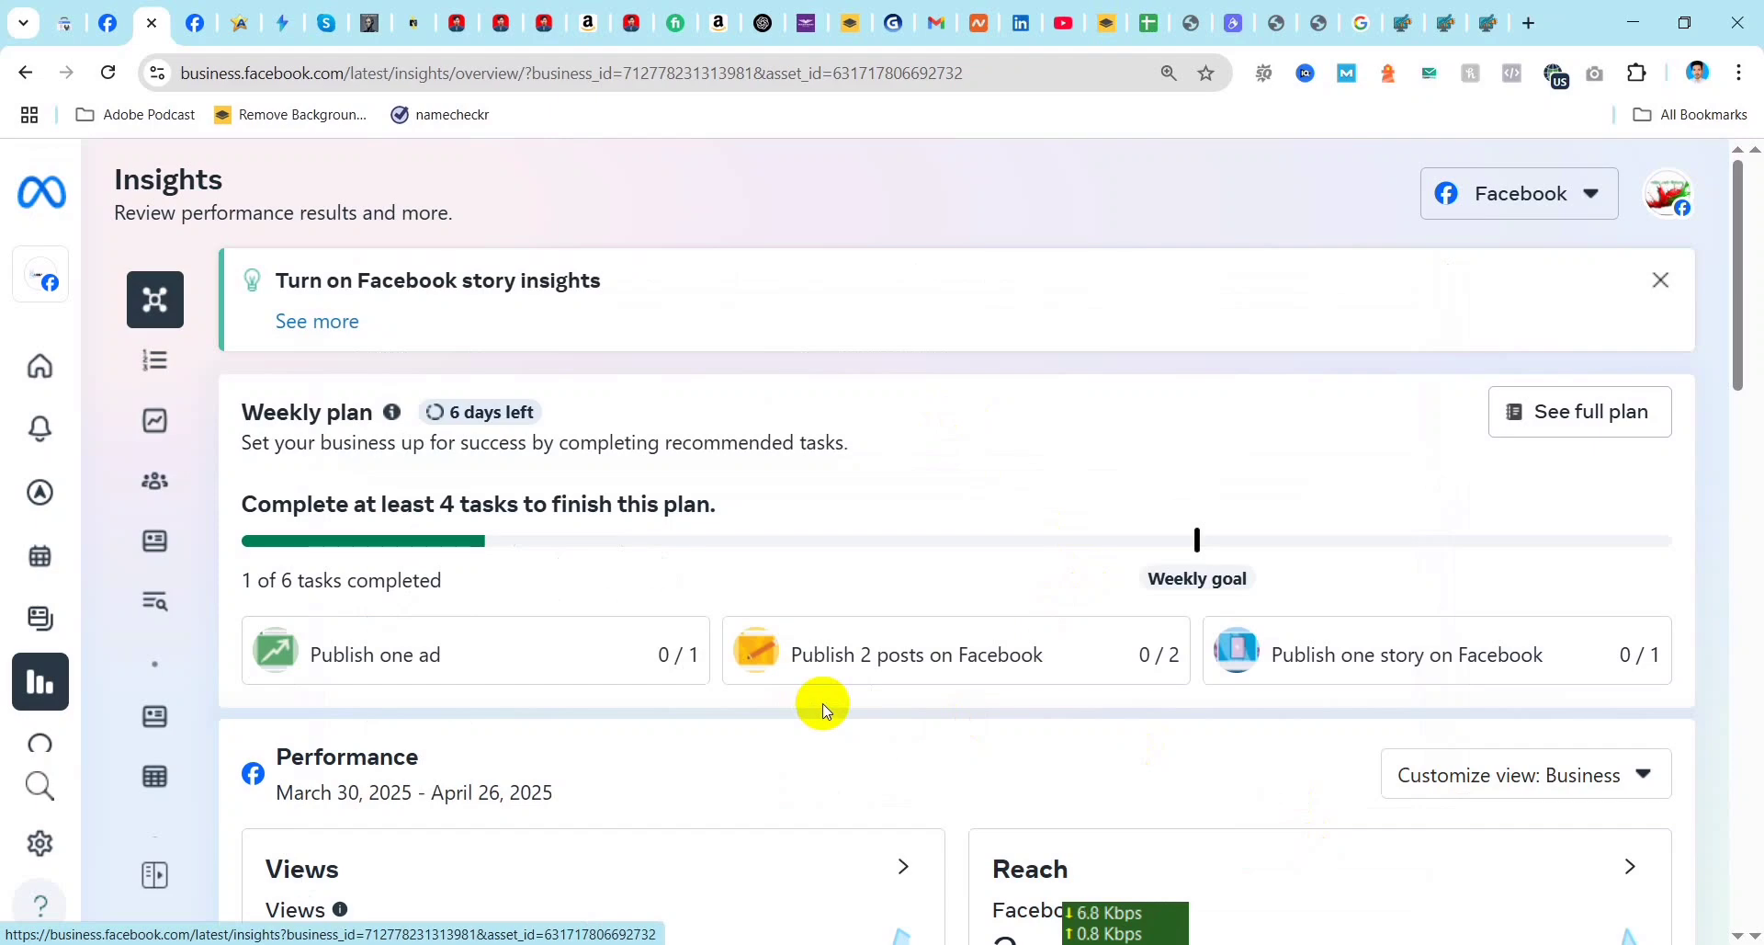
{"action": "scroll", "coordinate": [823, 703], "scroll_direction": "down", "scroll_amount": 1}
{"action": "scroll", "coordinate": [1084, 585], "scroll_direction": "down", "scroll_amount": 12}
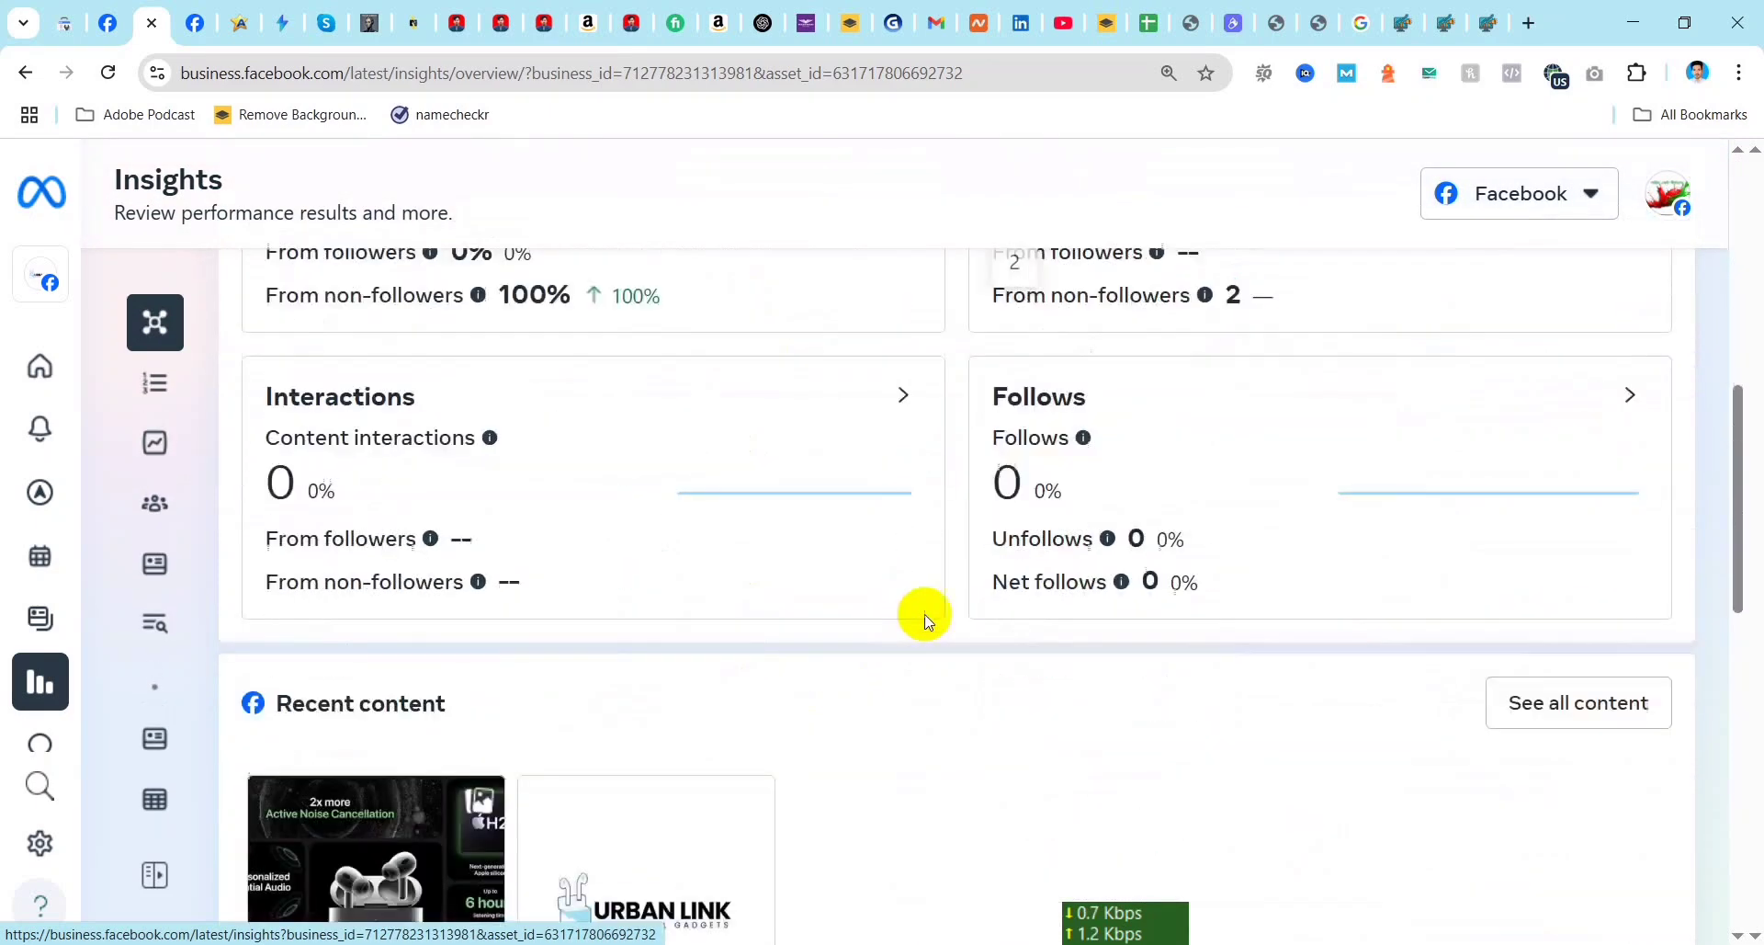
{"action": "scroll", "coordinate": [1121, 441], "scroll_direction": "down", "scroll_amount": 4}
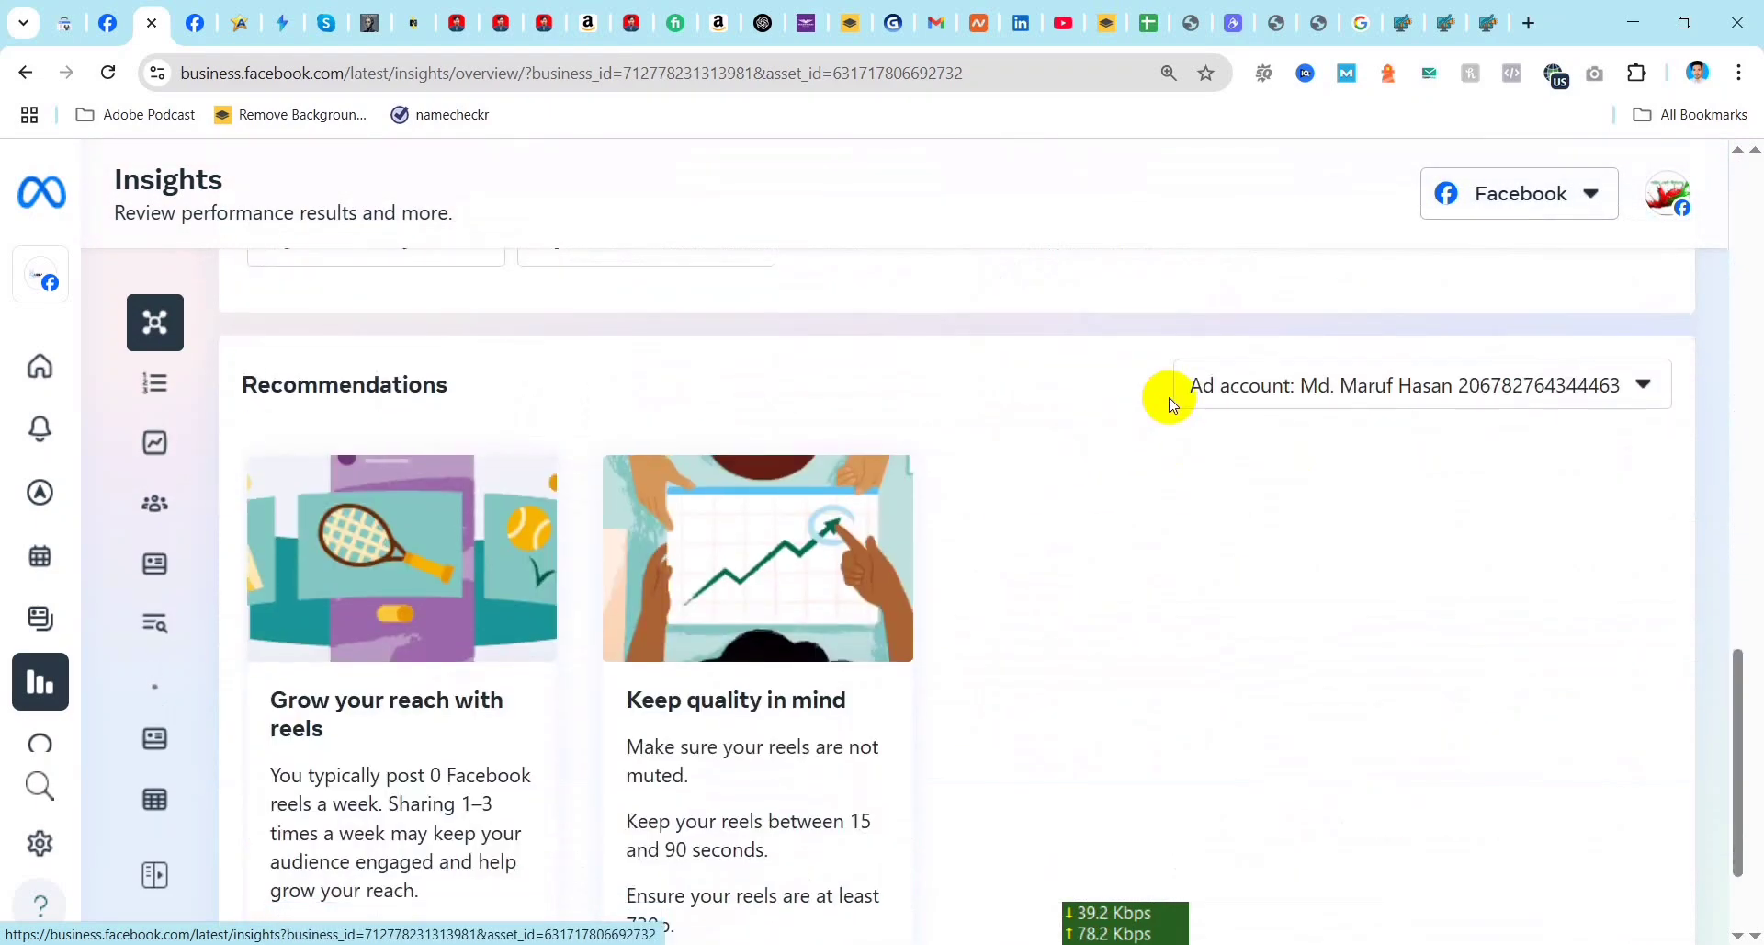
Step: Review the performance metrics in Insights once more and open the Inbox for Urban Gadgets
{"action": "scroll", "coordinate": [1103, 487], "scroll_direction": "up", "scroll_amount": 5}
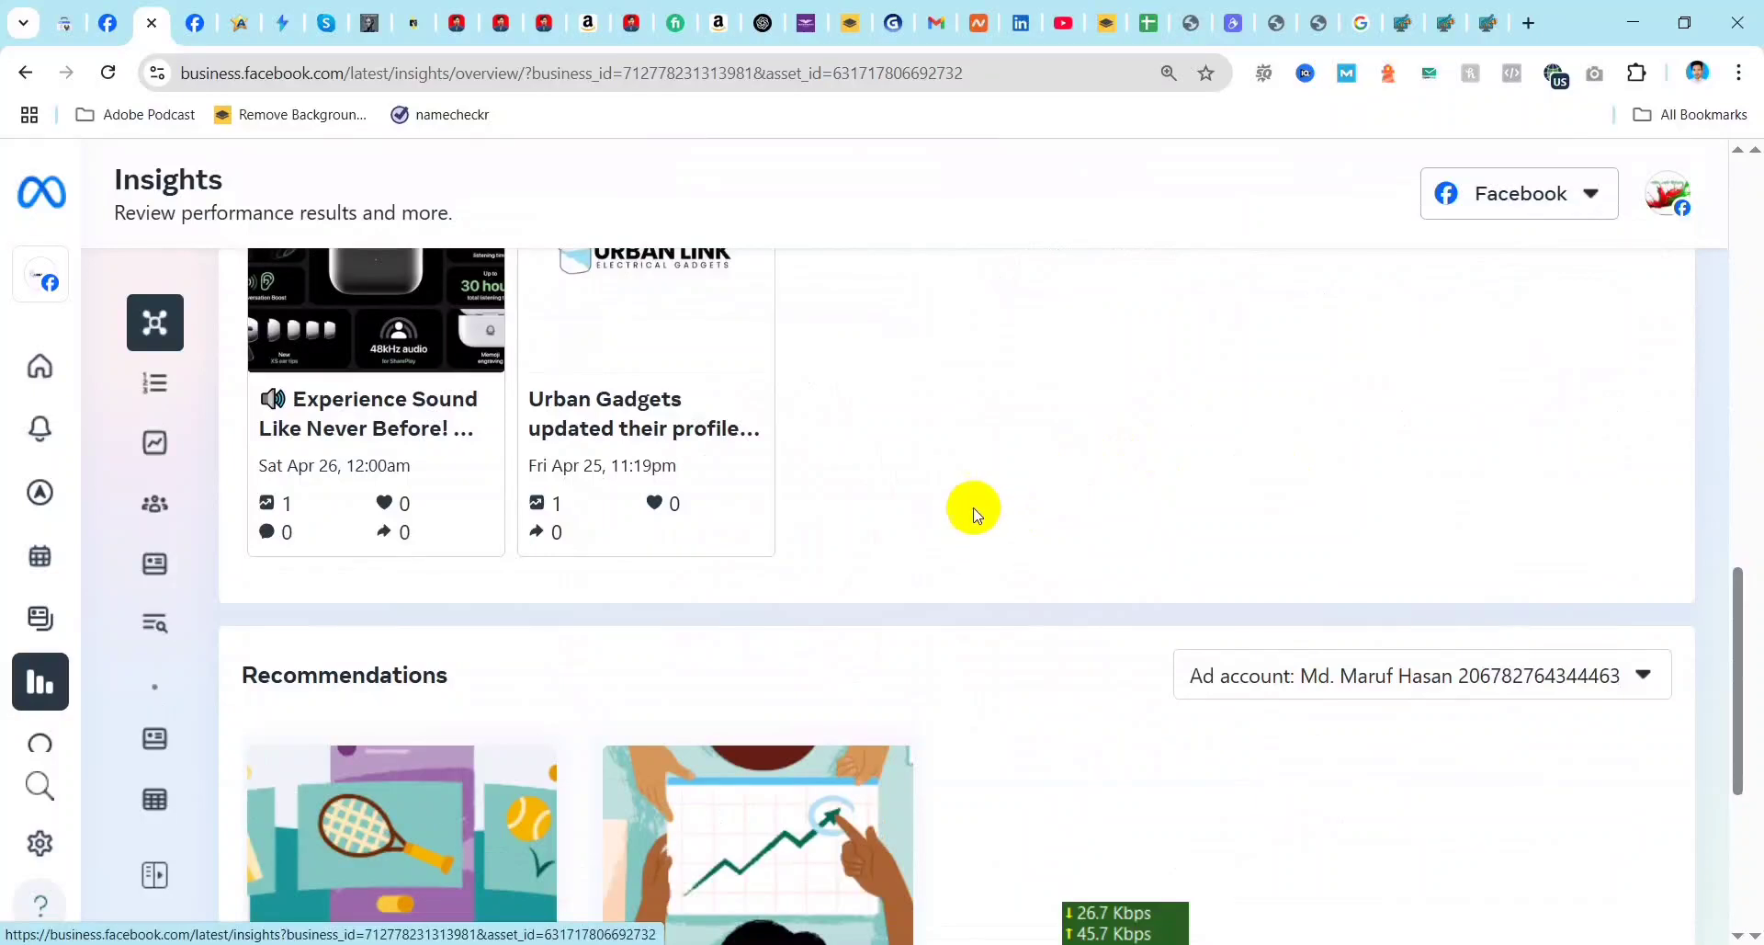
{"action": "scroll", "coordinate": [973, 509], "scroll_direction": "up", "scroll_amount": 9}
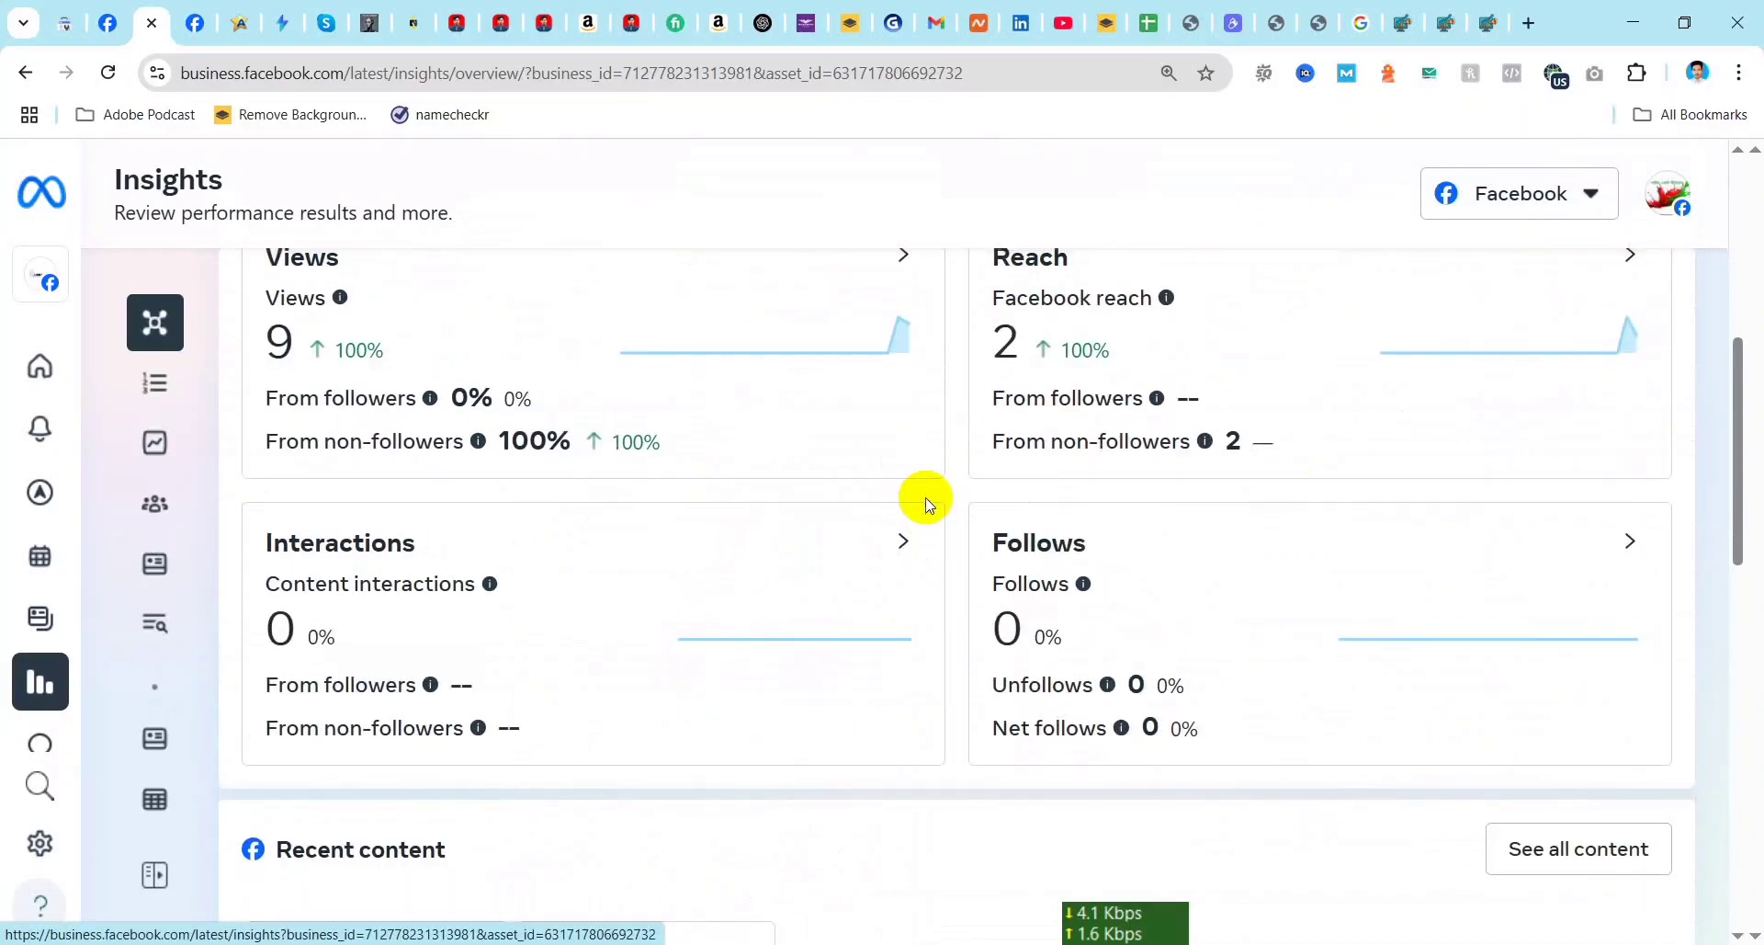
{"action": "scroll", "coordinate": [924, 498], "scroll_direction": "up", "scroll_amount": 3}
{"action": "scroll", "coordinate": [1136, 590], "scroll_direction": "down", "scroll_amount": 1}
{"action": "mouse_move", "coordinate": [45, 685]}
{"action": "scroll", "coordinate": [46, 685], "scroll_direction": "down", "scroll_amount": 1}
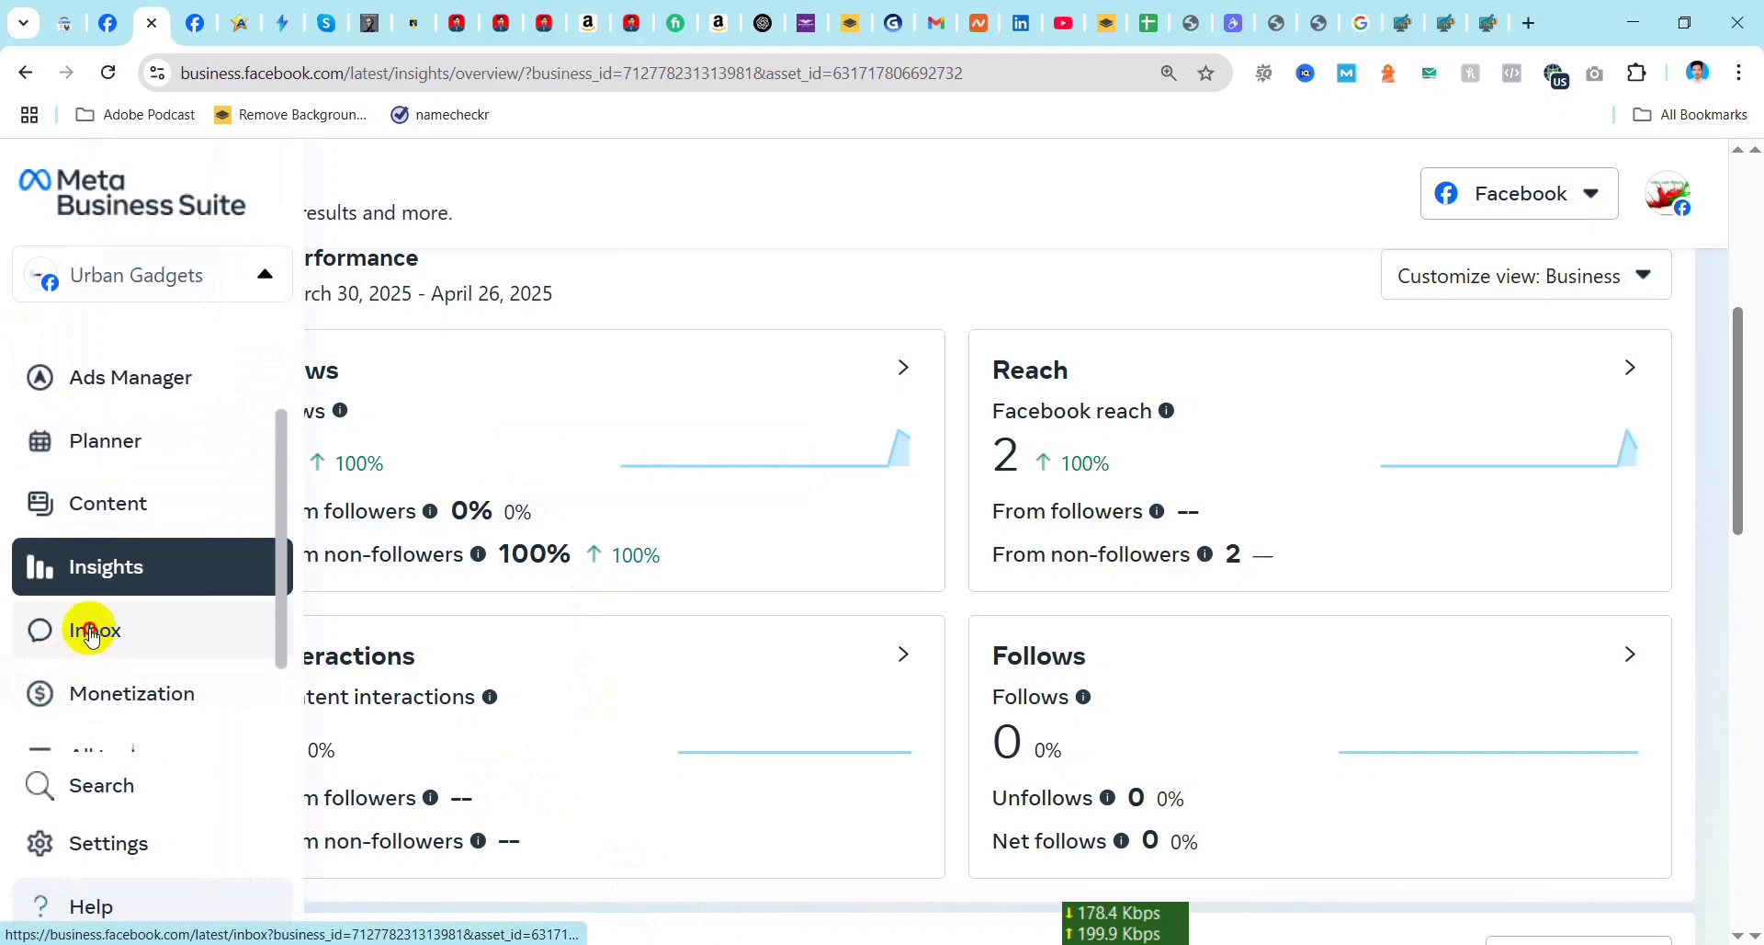
{"action": "left_click", "coordinate": [90, 628]}
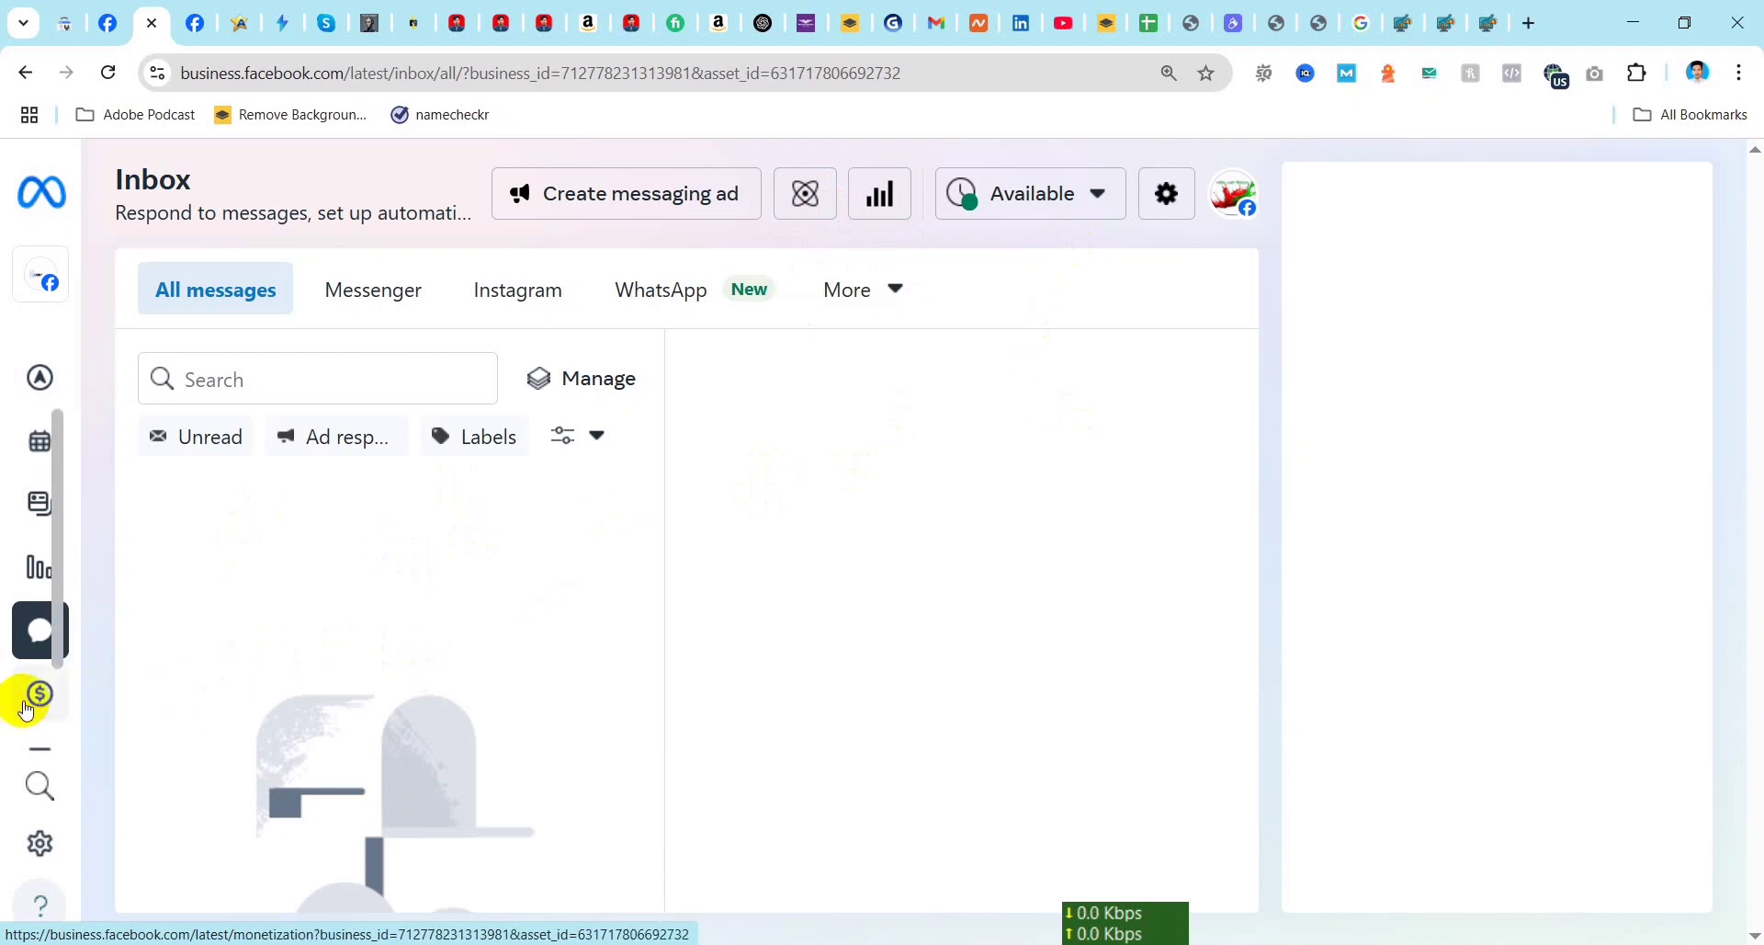
Step: Open the Monetization overview for Urban Gadgets and check the Page's monetization violation status
{"action": "mouse_move", "coordinate": [46, 703]}
{"action": "left_click", "coordinate": [119, 691]}
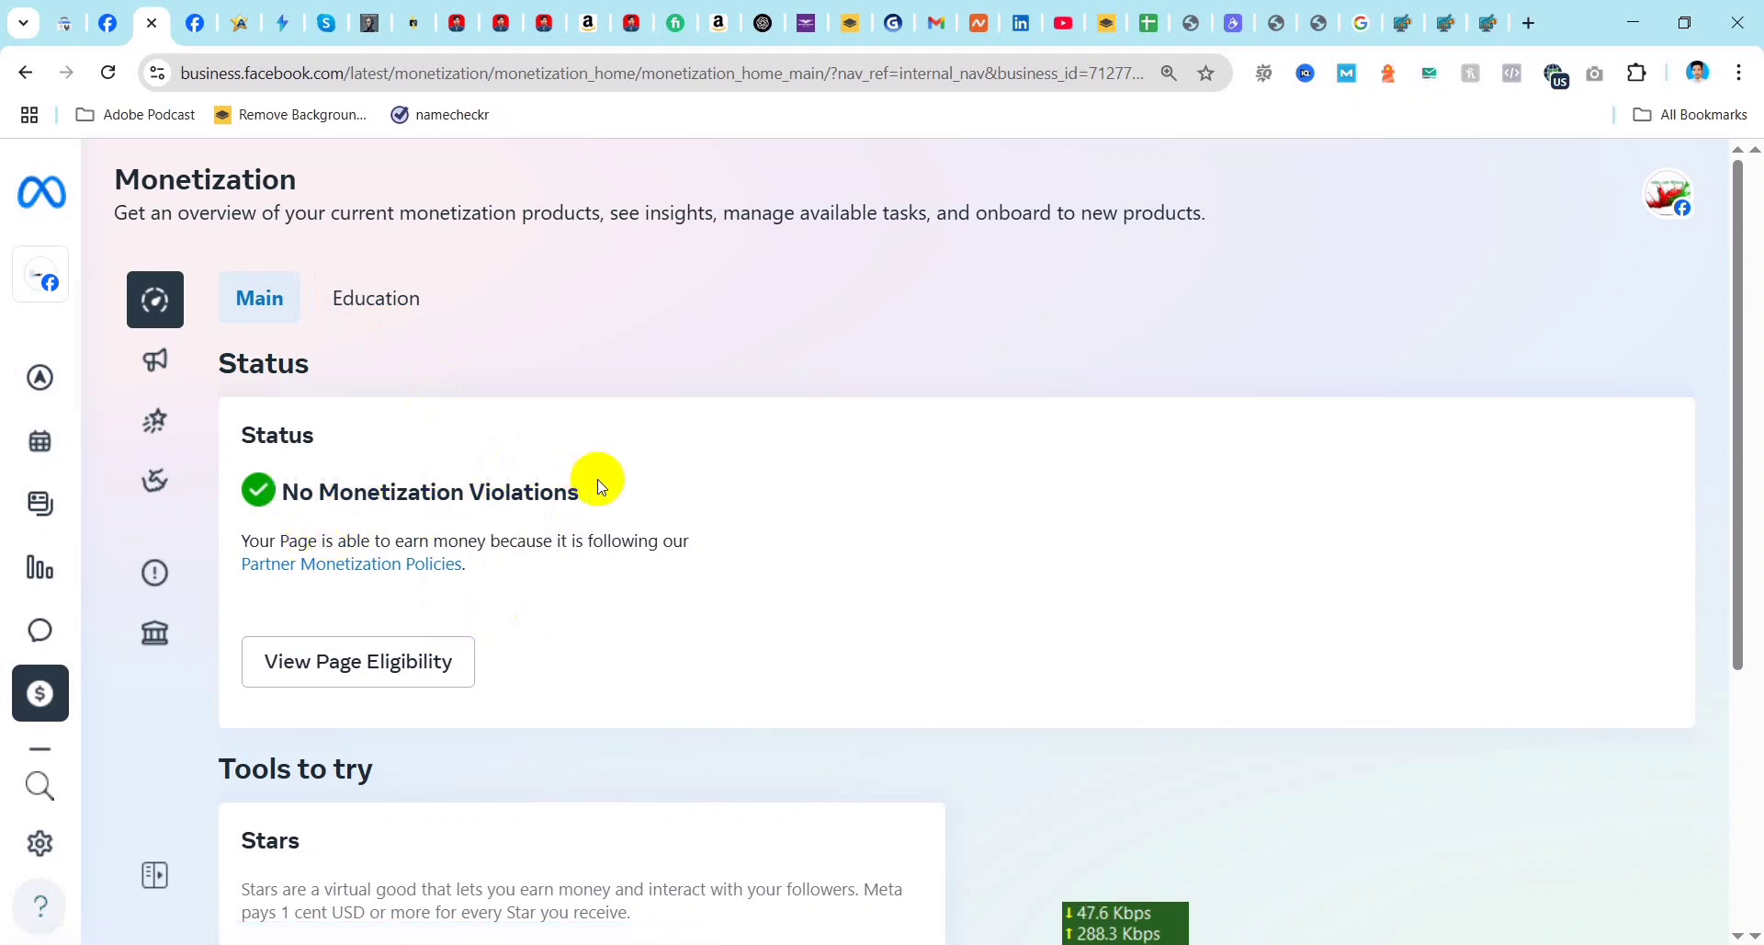
{"action": "left_click_drag", "start_coordinate": [586, 488], "coordinate": [284, 500]}
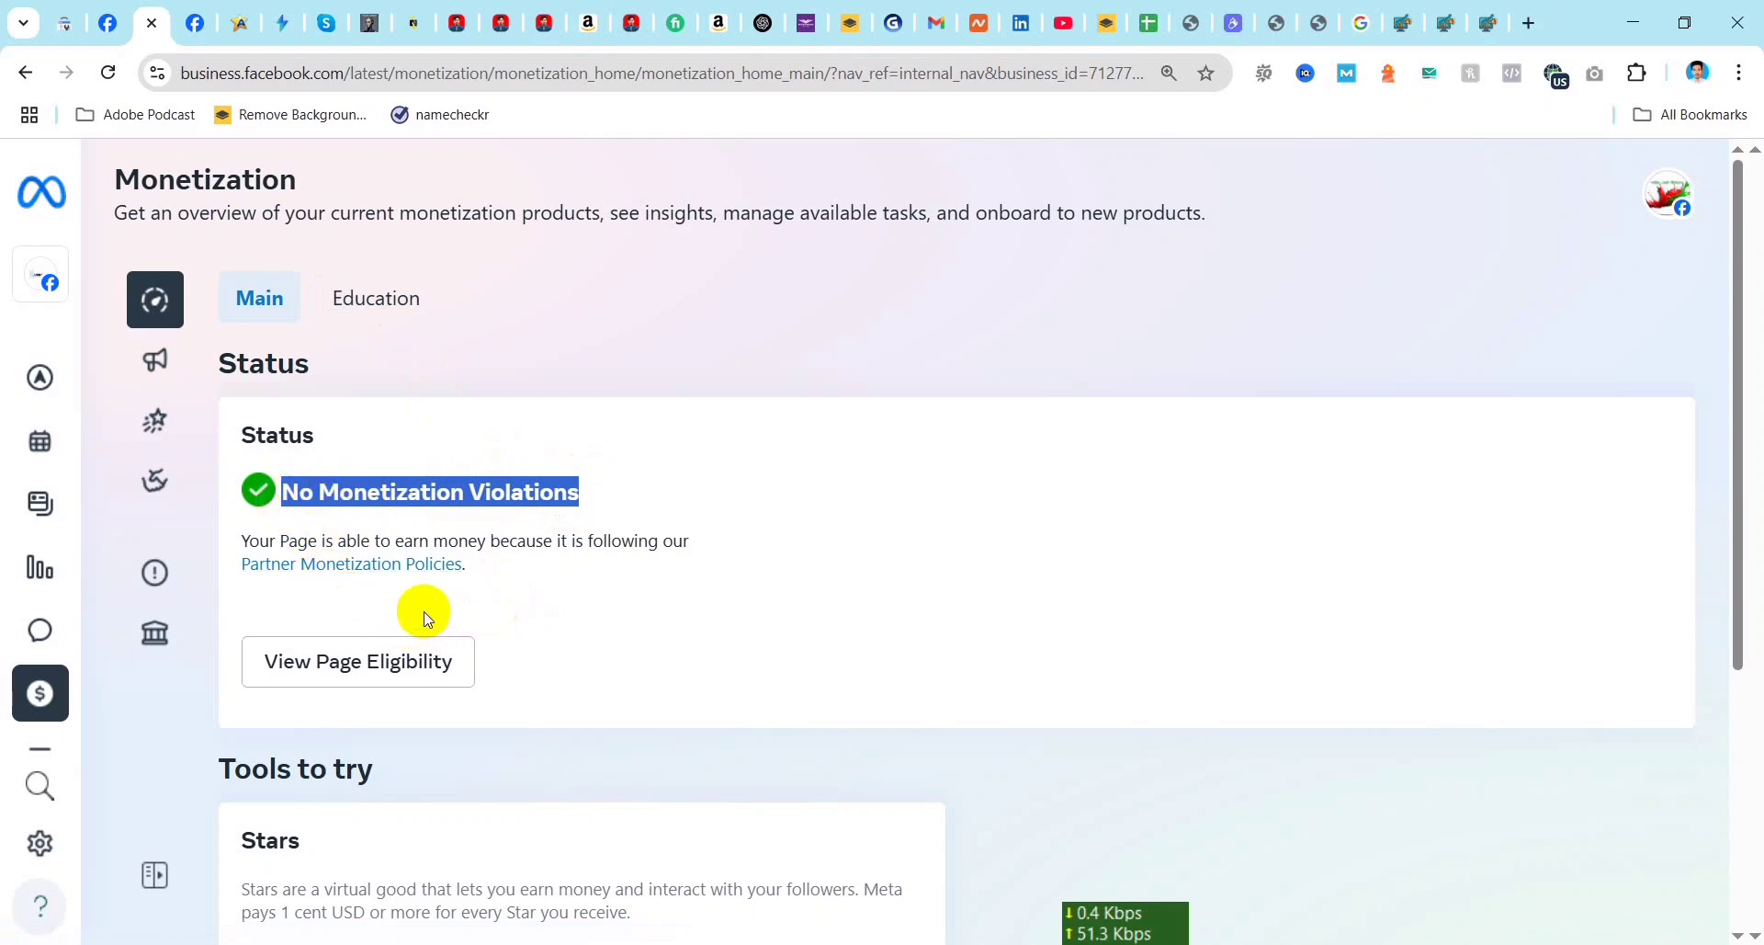
{"action": "left_click", "coordinate": [748, 484]}
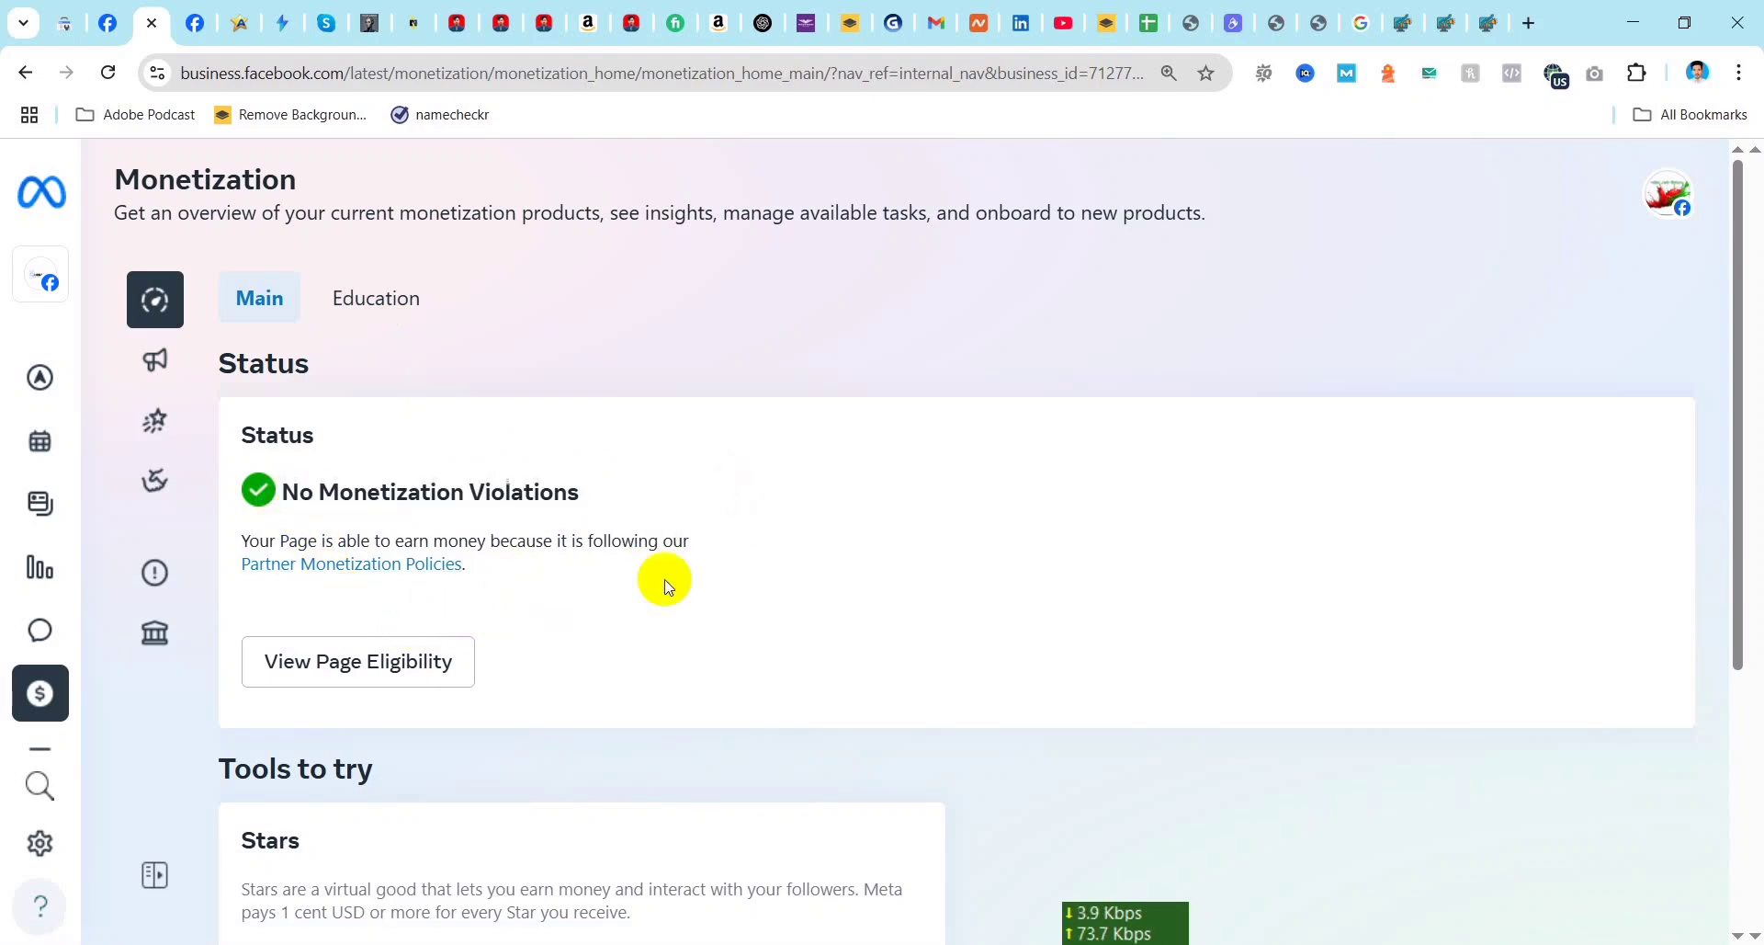
Step: View the Page eligibility details, examine the follower and country criteria for Stars, and close the details
{"action": "left_click", "coordinate": [384, 670]}
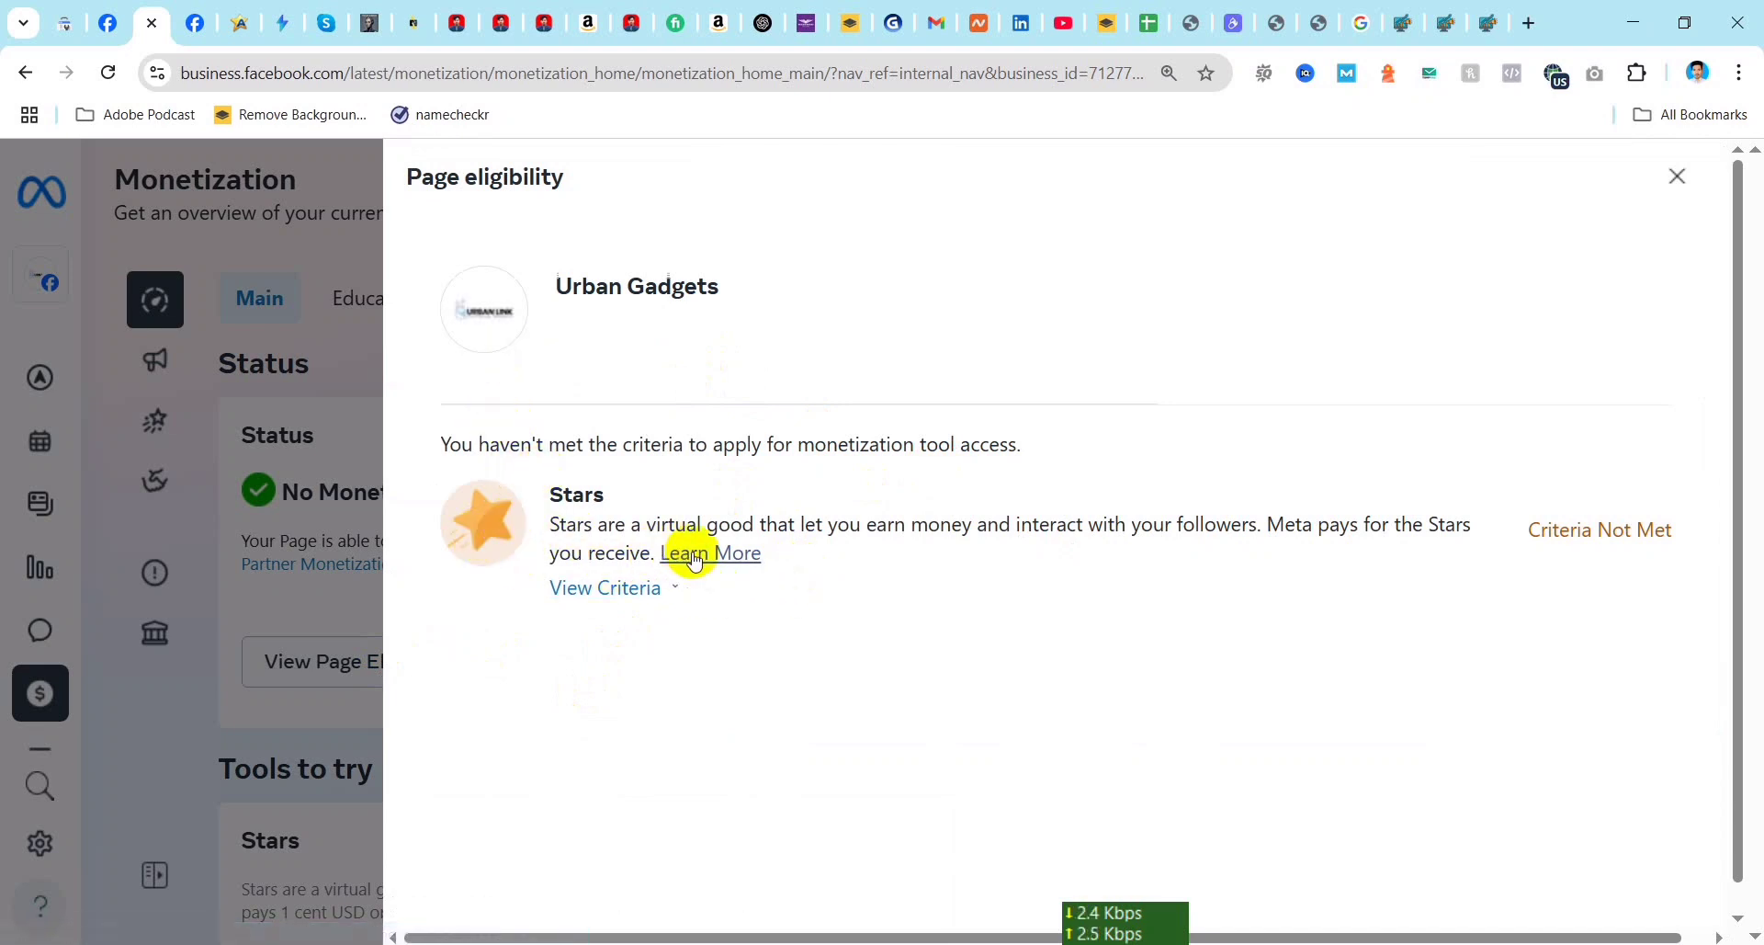
{"action": "scroll", "coordinate": [937, 572], "scroll_direction": "down", "scroll_amount": 1}
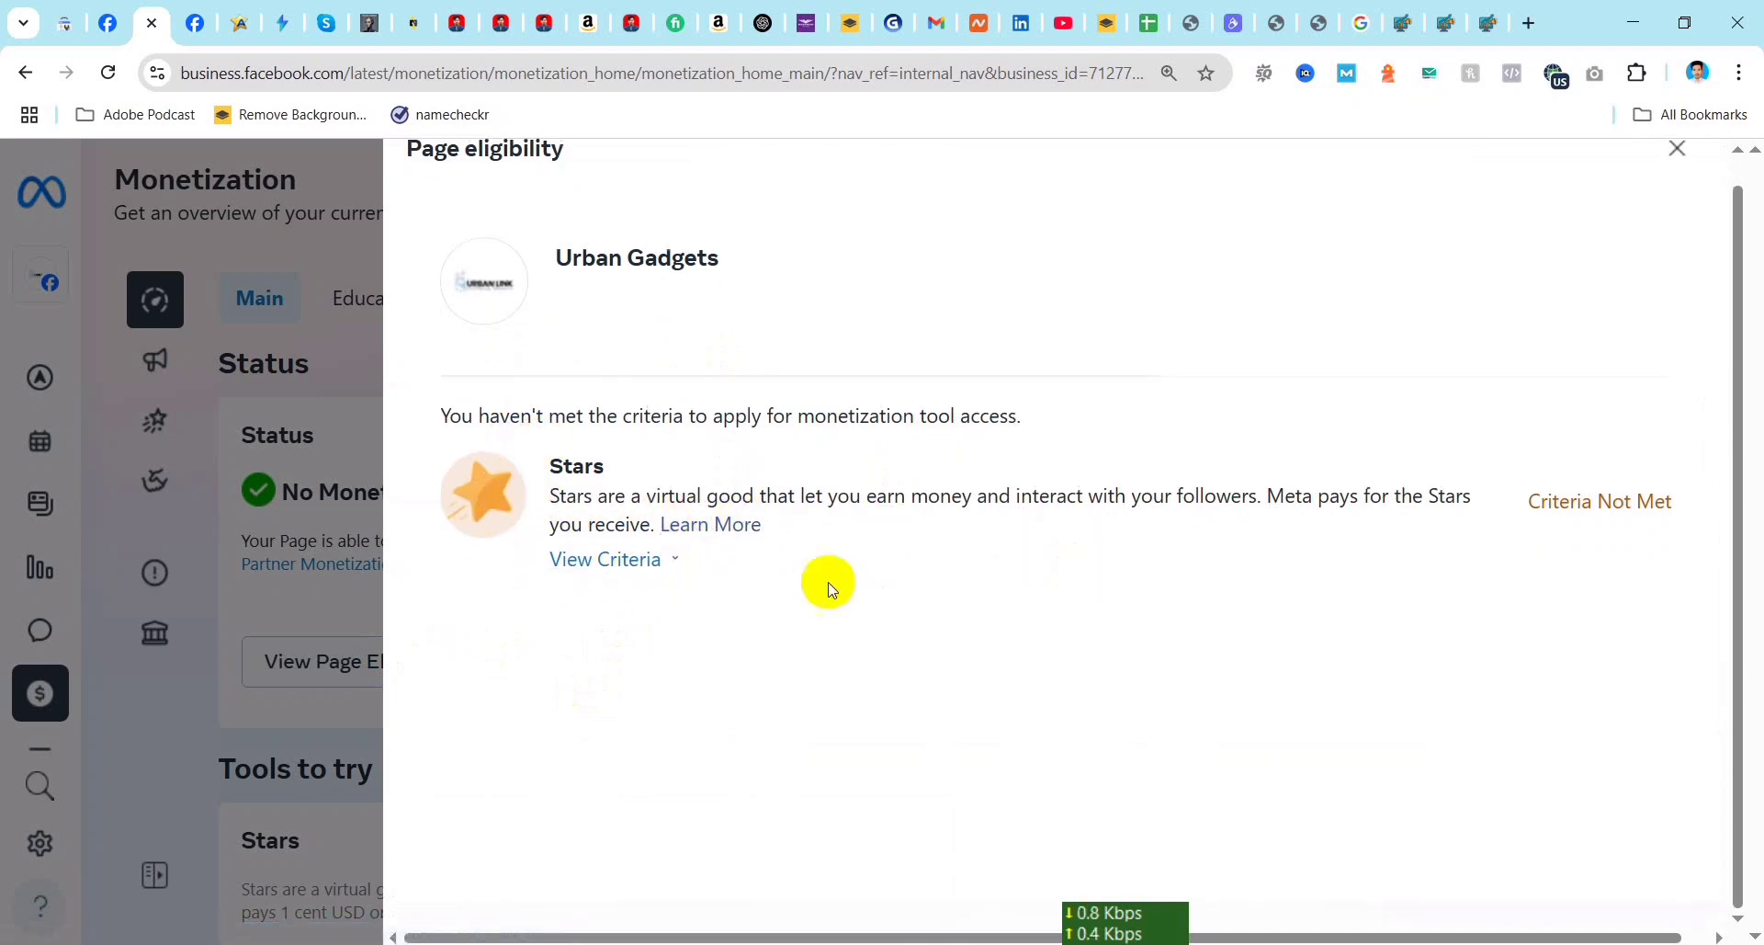
{"action": "left_click", "coordinate": [682, 566]}
{"action": "scroll", "coordinate": [882, 670], "scroll_direction": "down", "scroll_amount": 3}
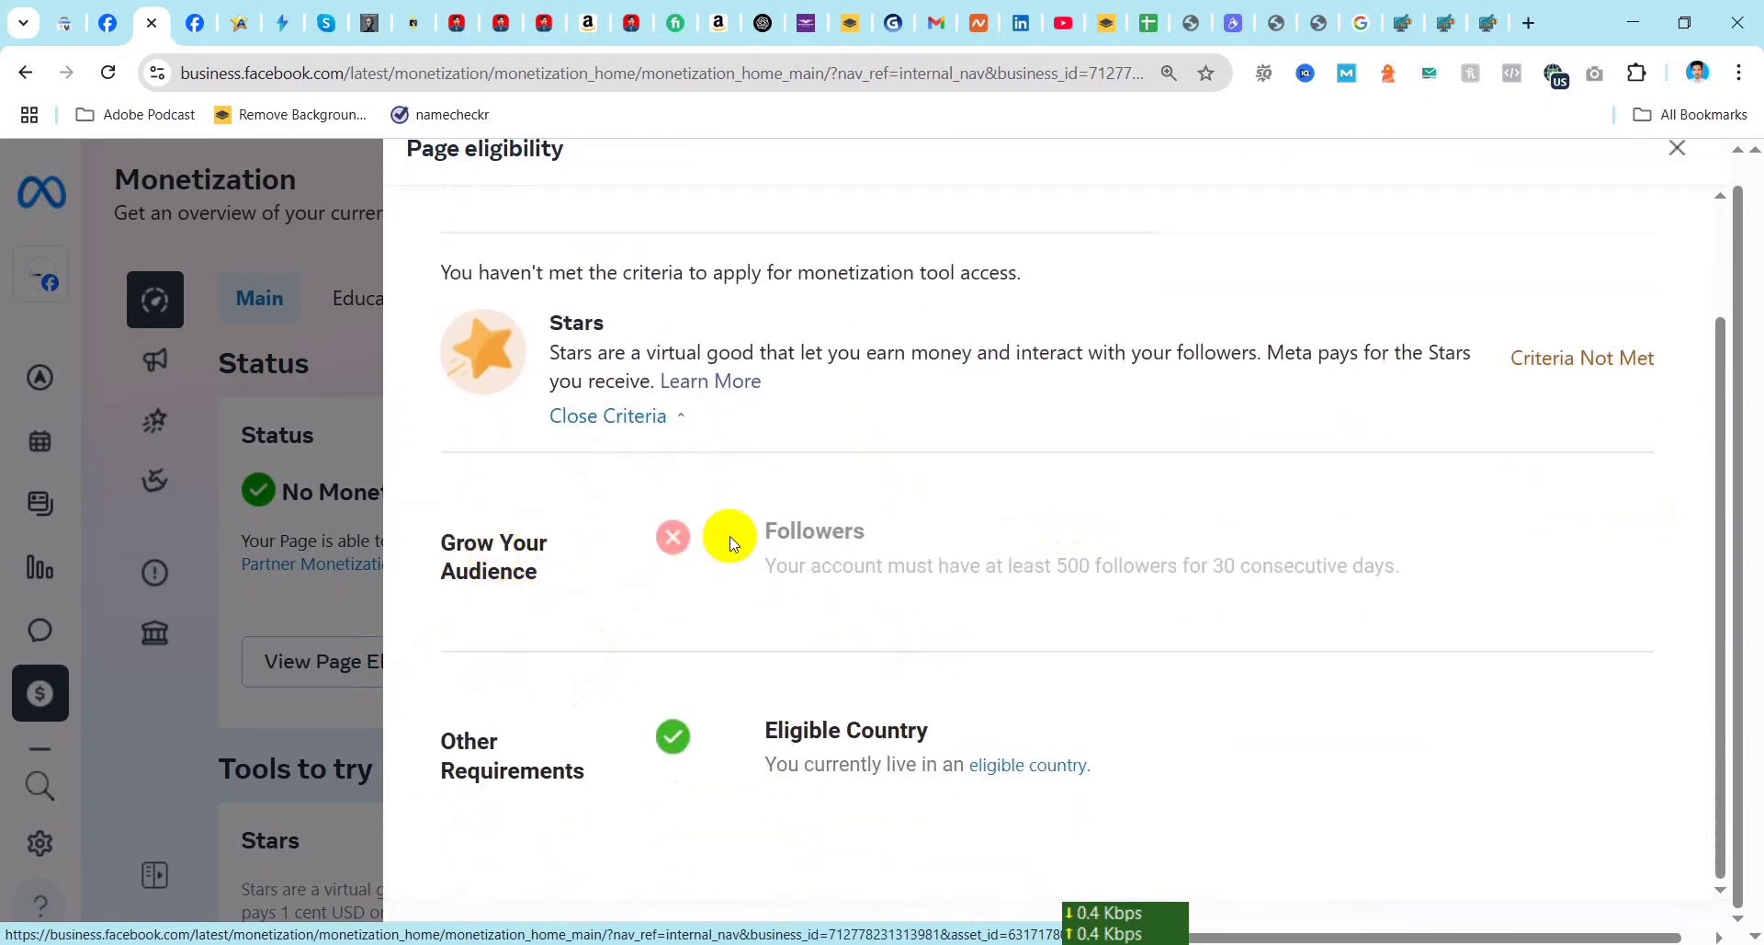
{"action": "double_click", "coordinate": [1073, 566]}
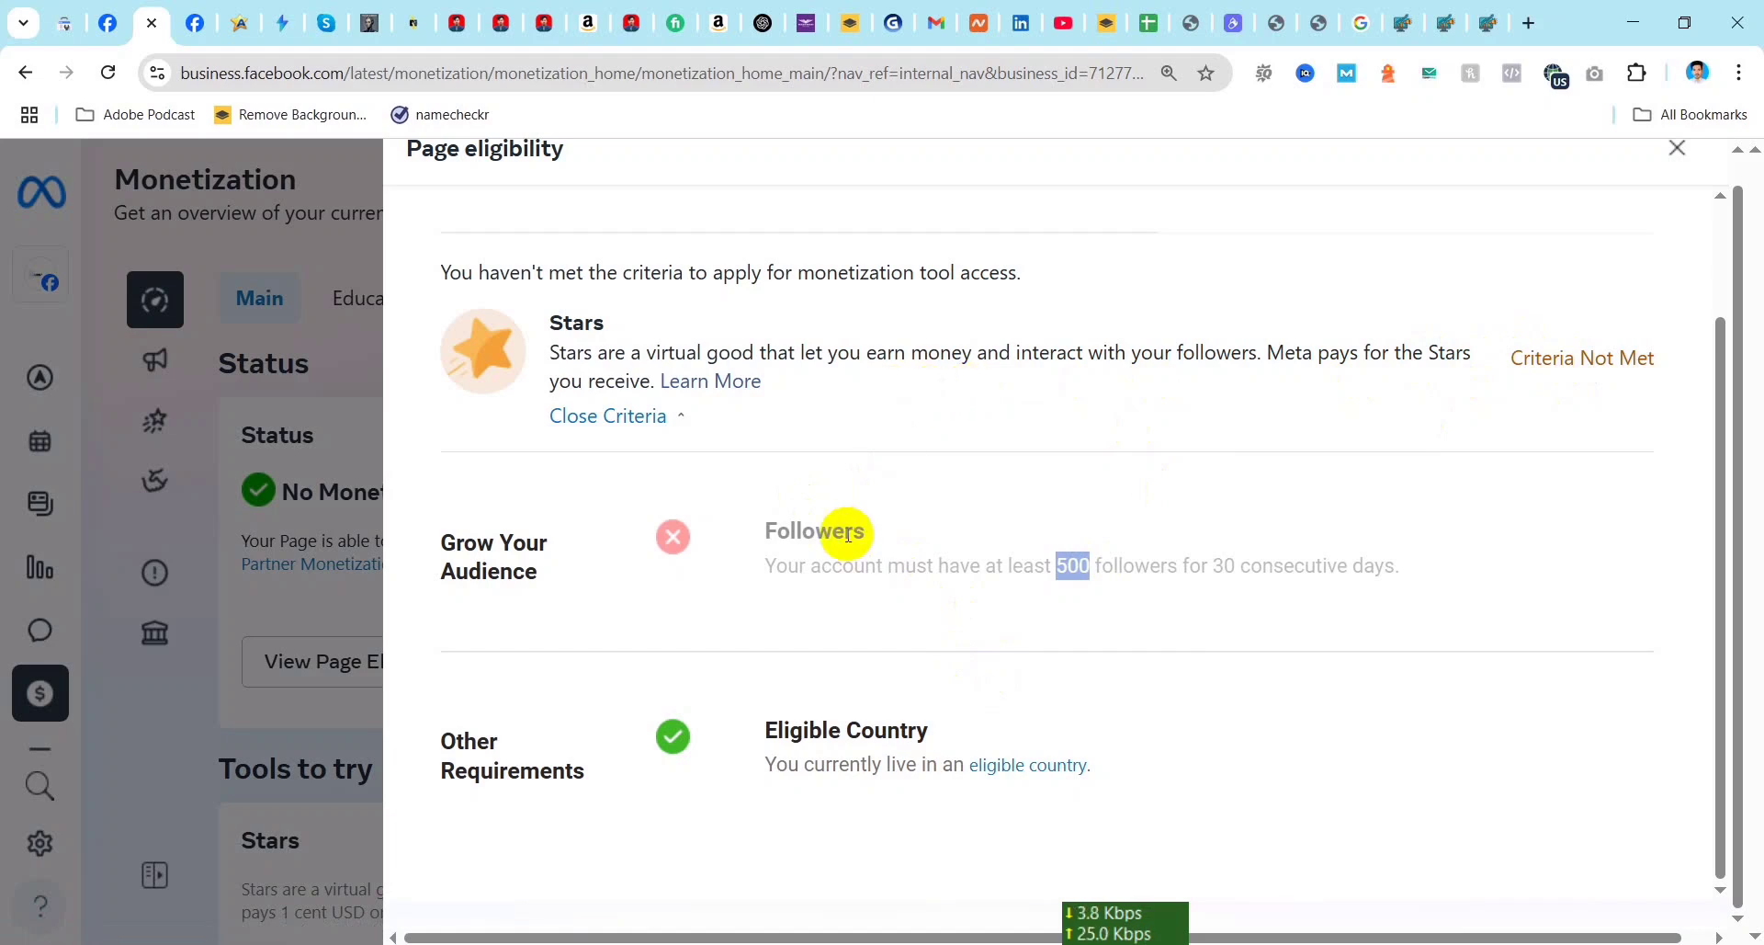
{"action": "left_click", "coordinate": [1093, 562]}
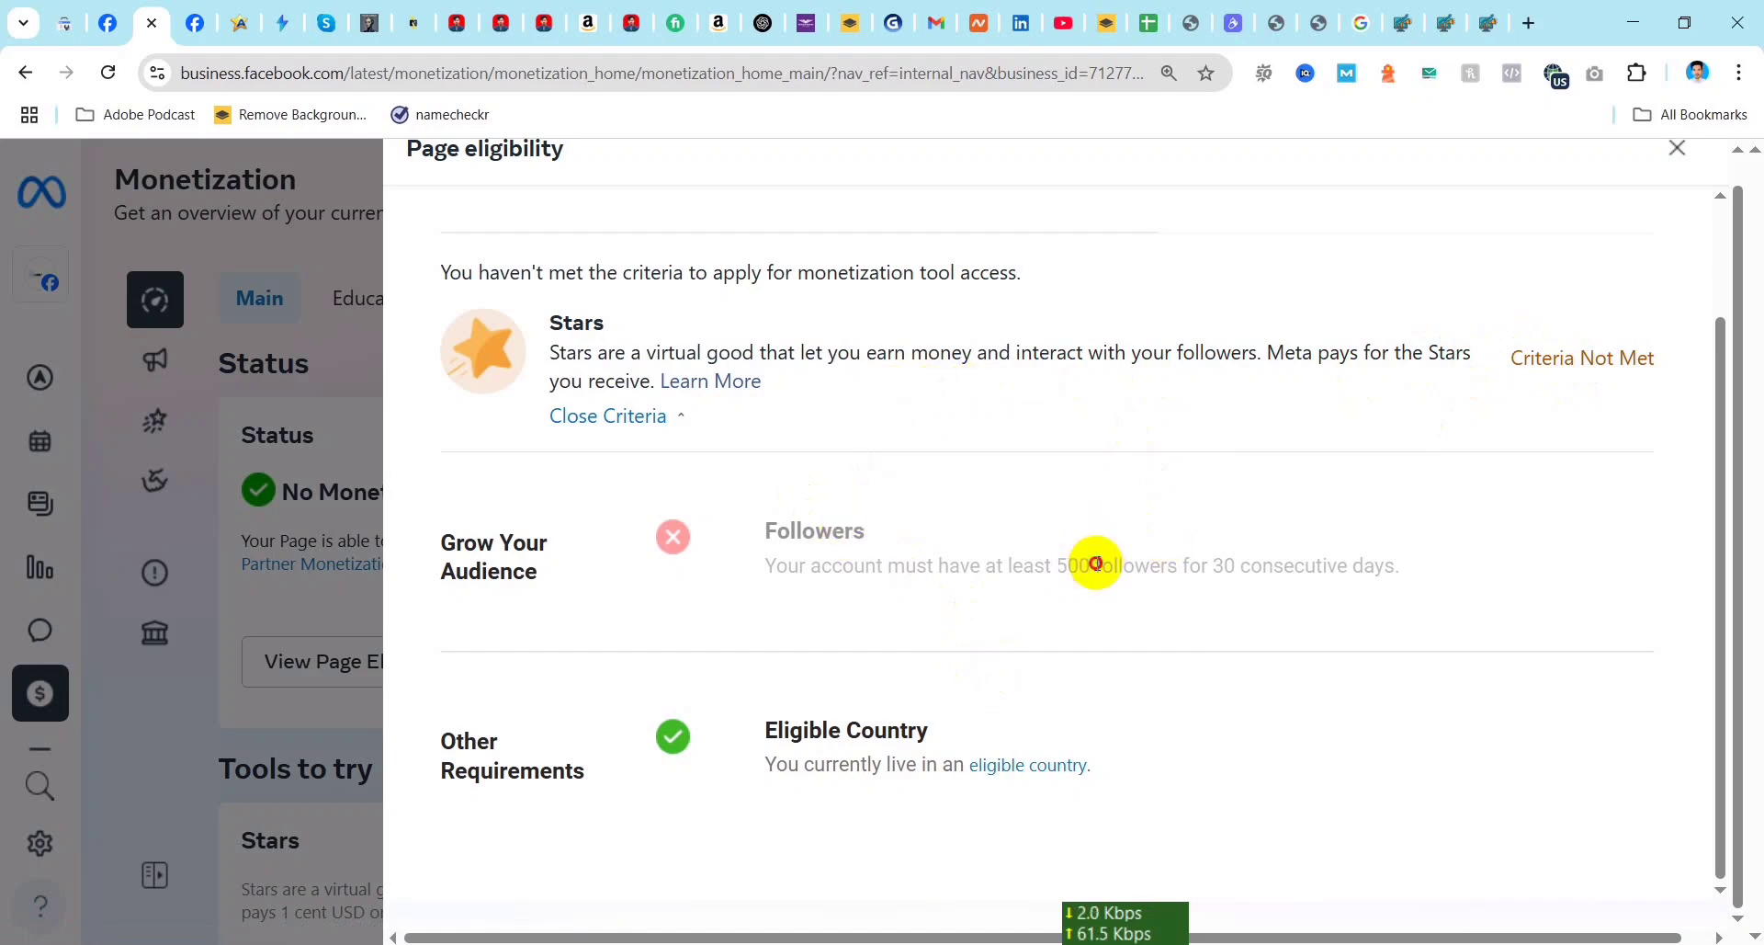
{"action": "scroll", "coordinate": [973, 488], "scroll_direction": "up", "scroll_amount": 2}
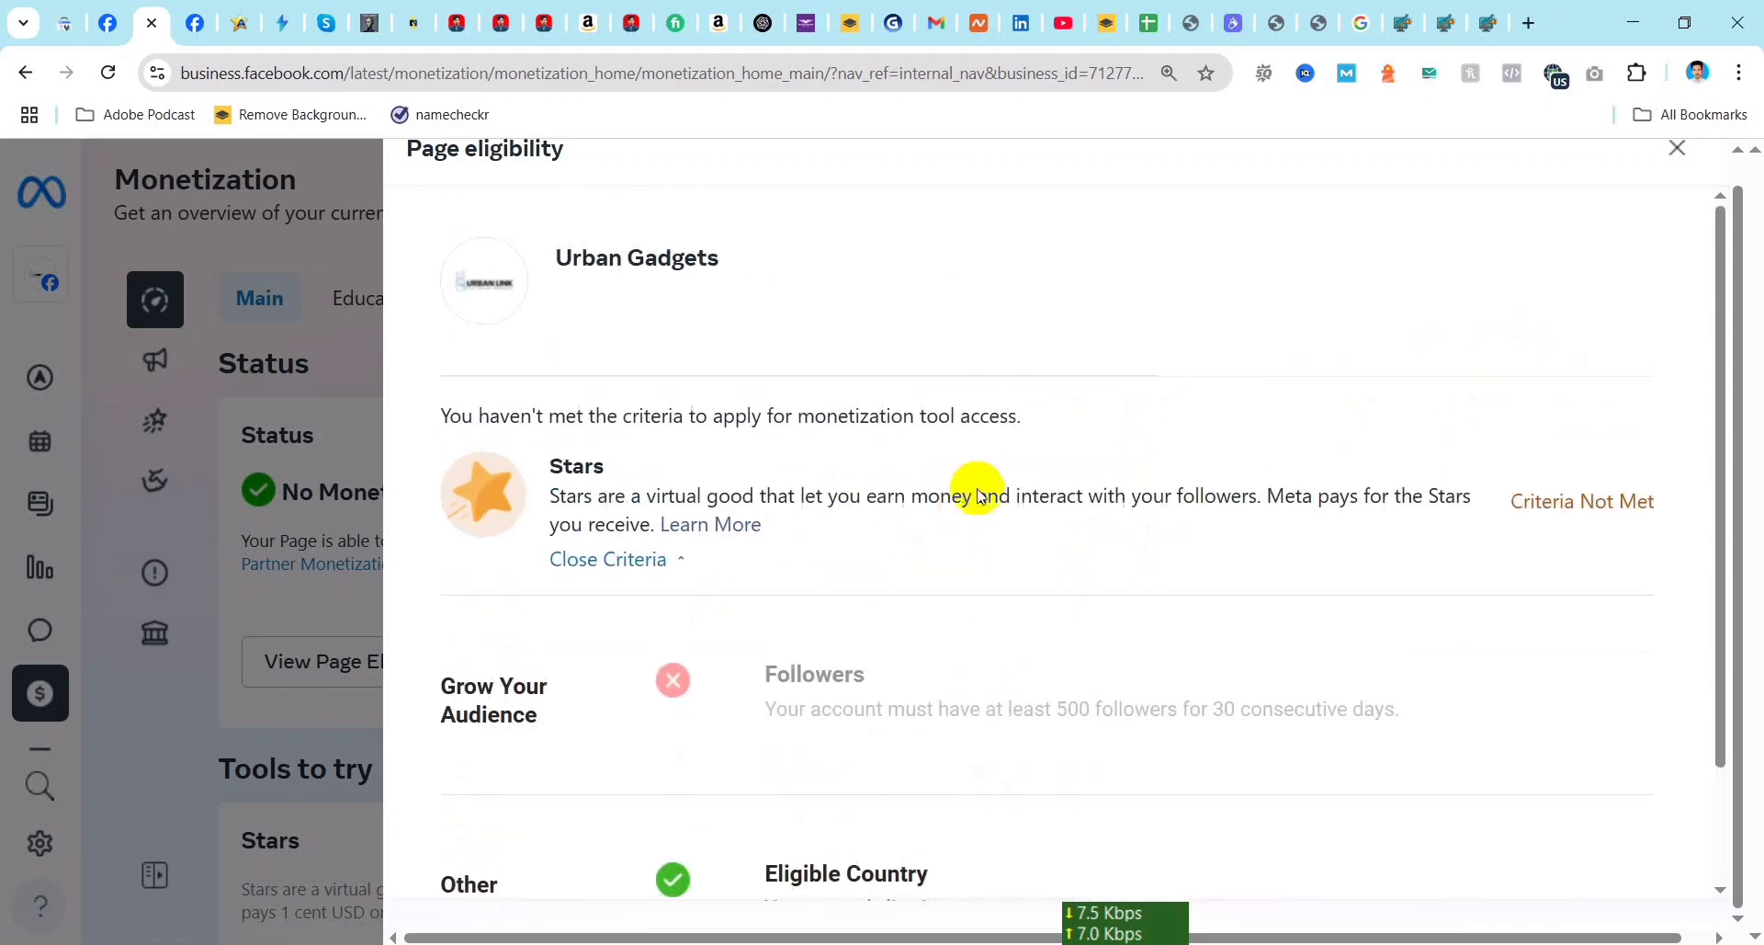
{"action": "scroll", "coordinate": [759, 732], "scroll_direction": "down", "scroll_amount": 2}
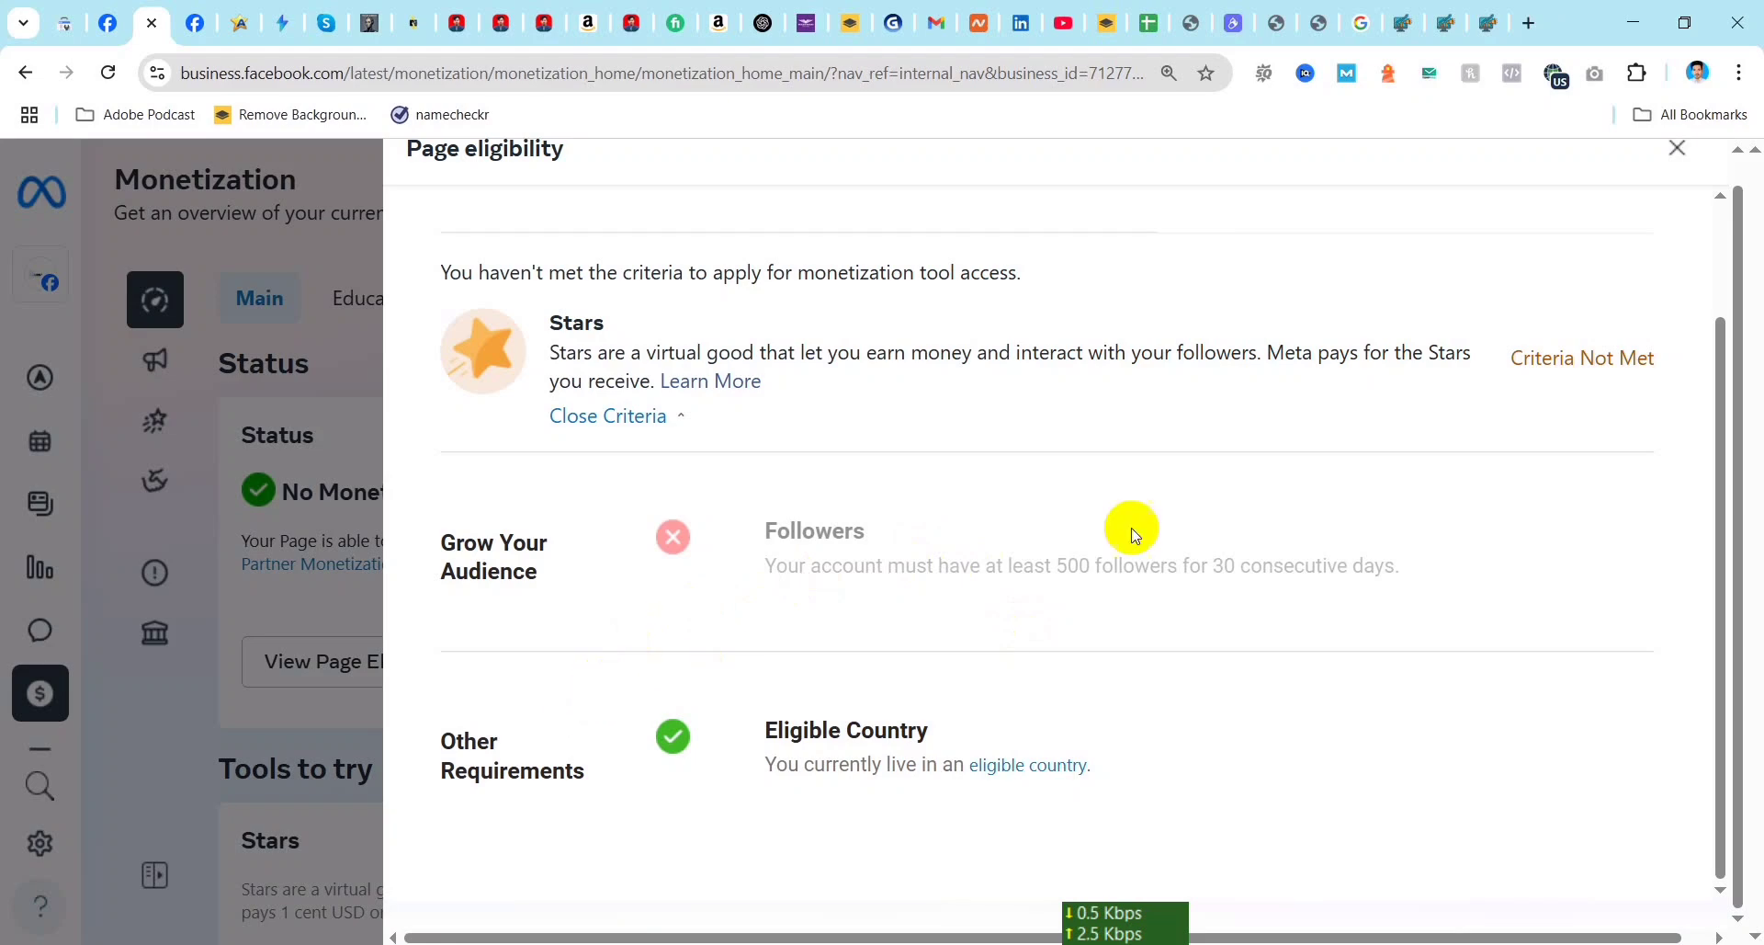
{"action": "left_click", "coordinate": [1678, 156]}
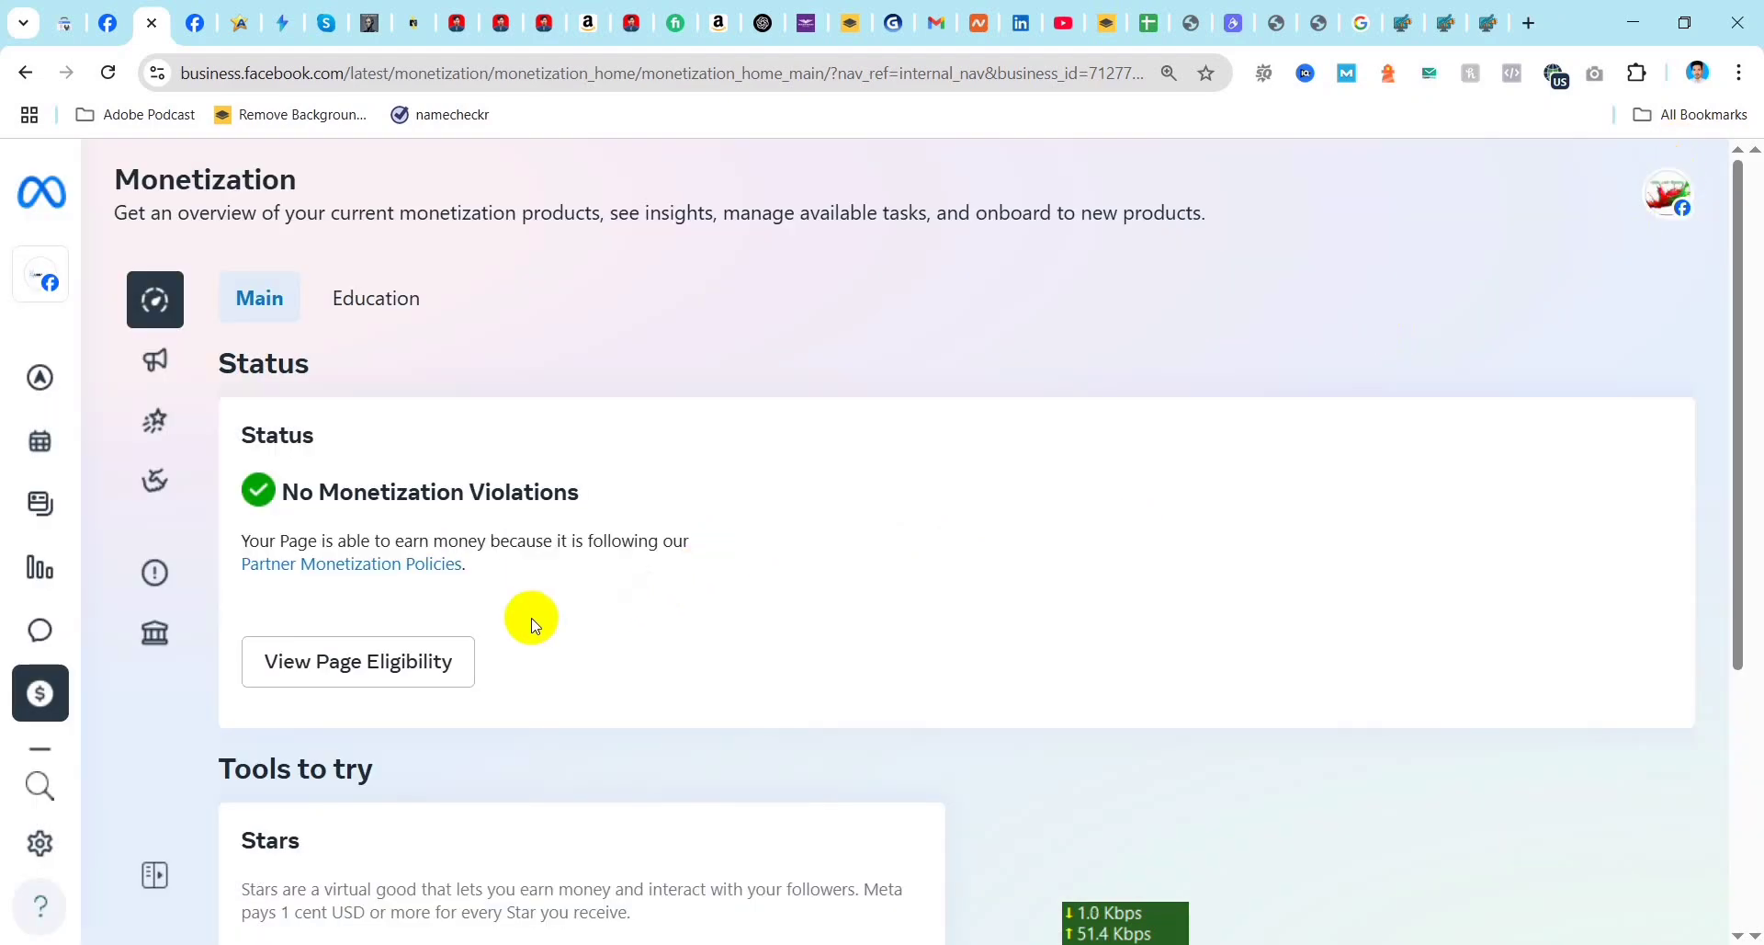
Step: Open the complete list of tools and look through the engagement, advertising, reporting, selling and management categories
{"action": "mouse_move", "coordinate": [31, 760]}
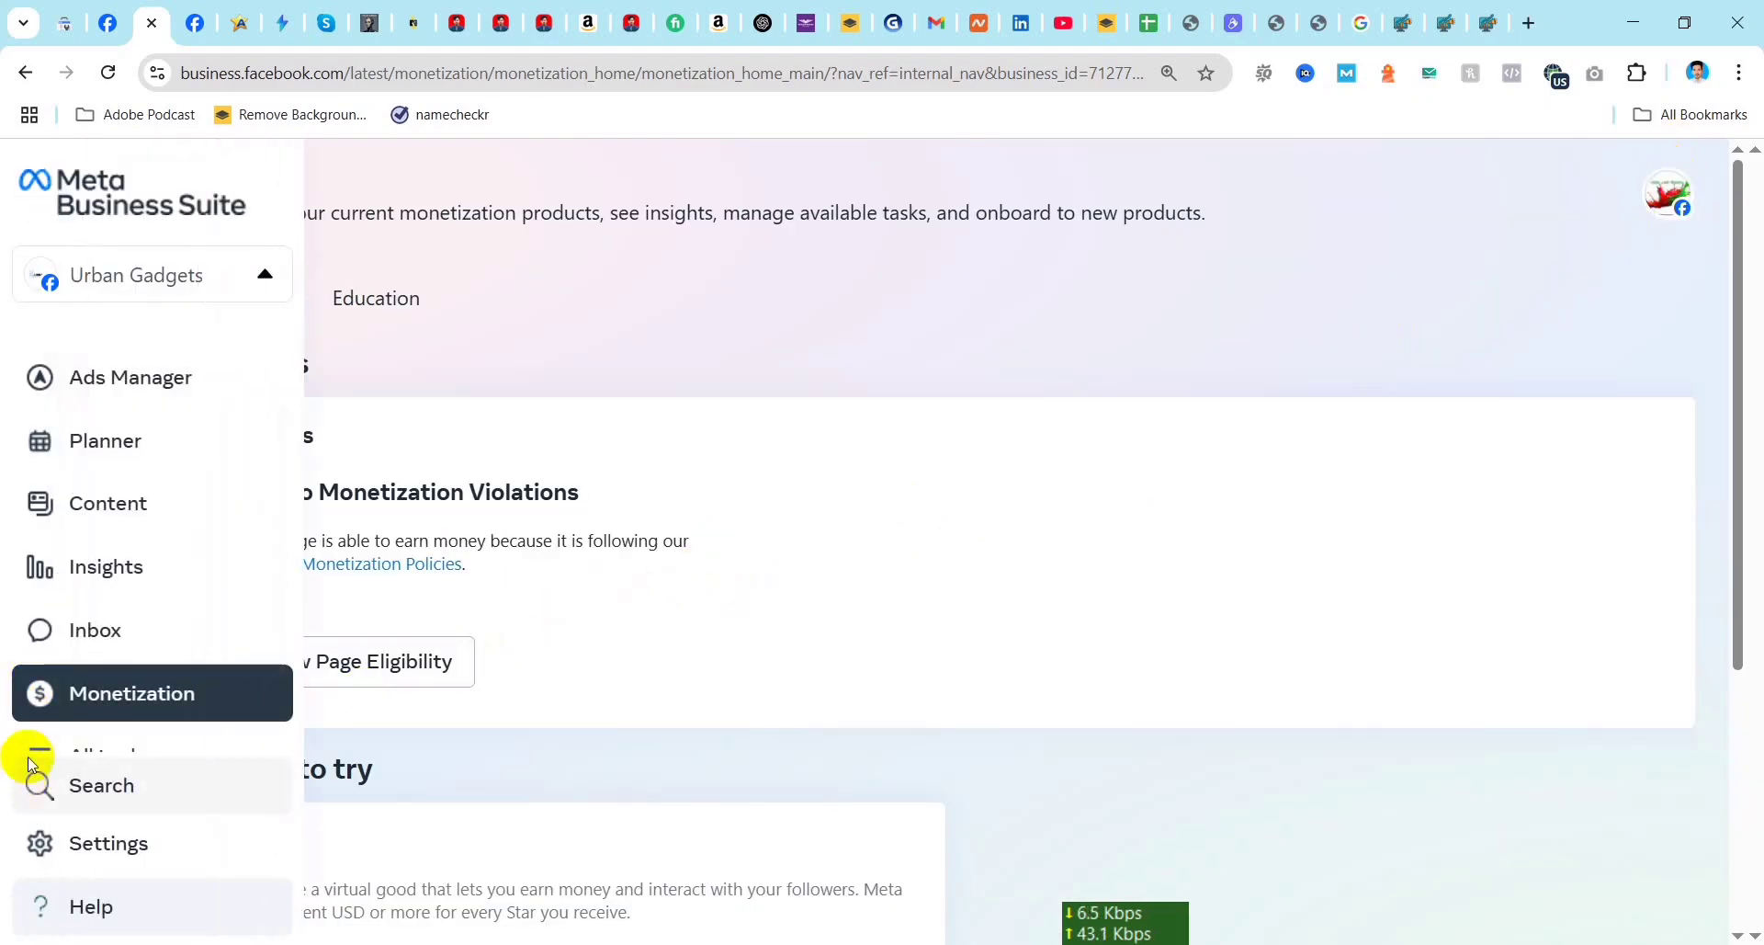
{"action": "scroll", "coordinate": [129, 643], "scroll_direction": "down", "scroll_amount": 1}
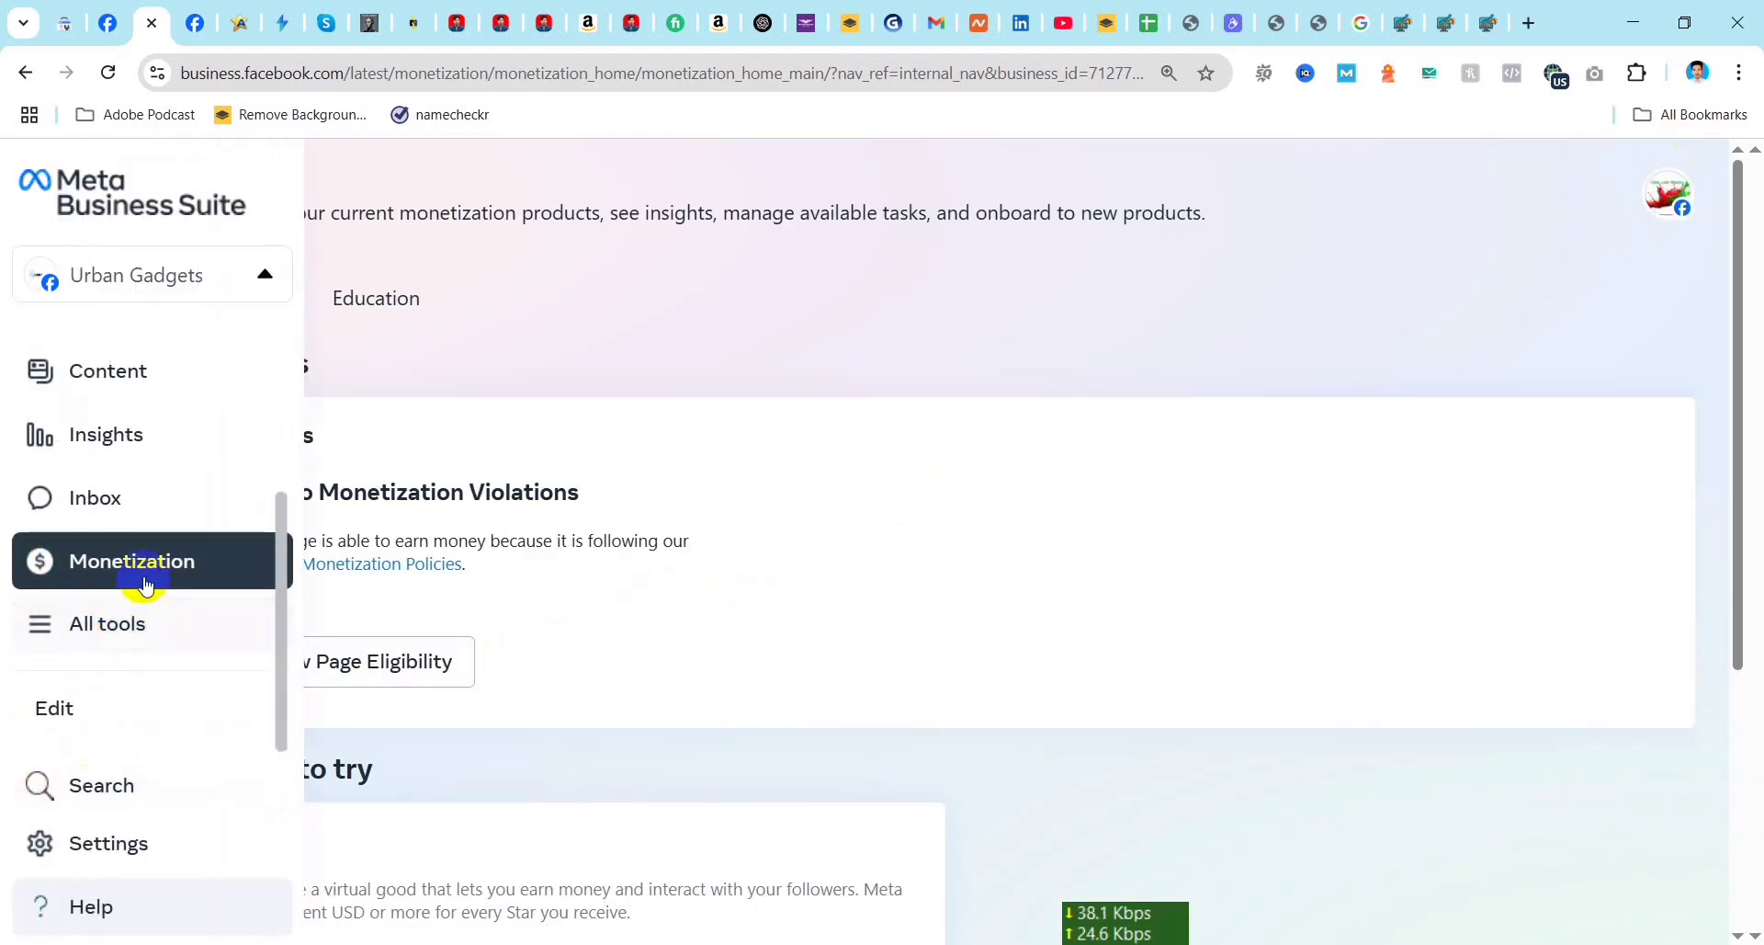
{"action": "left_click", "coordinate": [104, 628]}
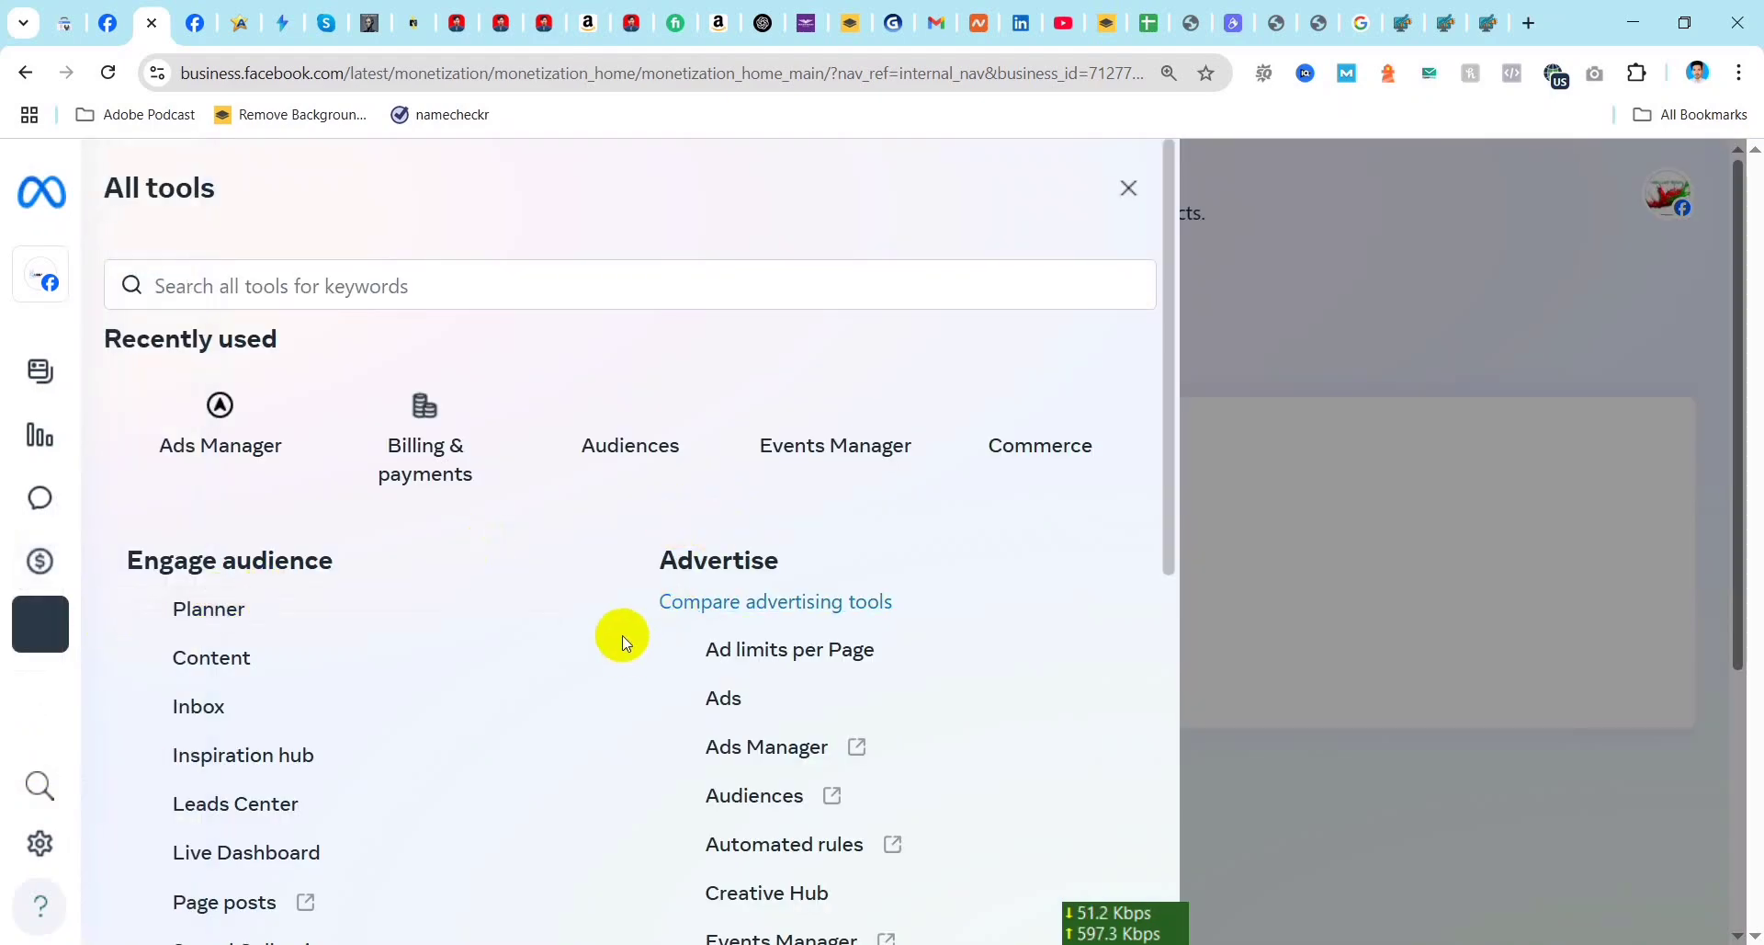
{"action": "scroll", "coordinate": [551, 653], "scroll_direction": "down", "scroll_amount": 4}
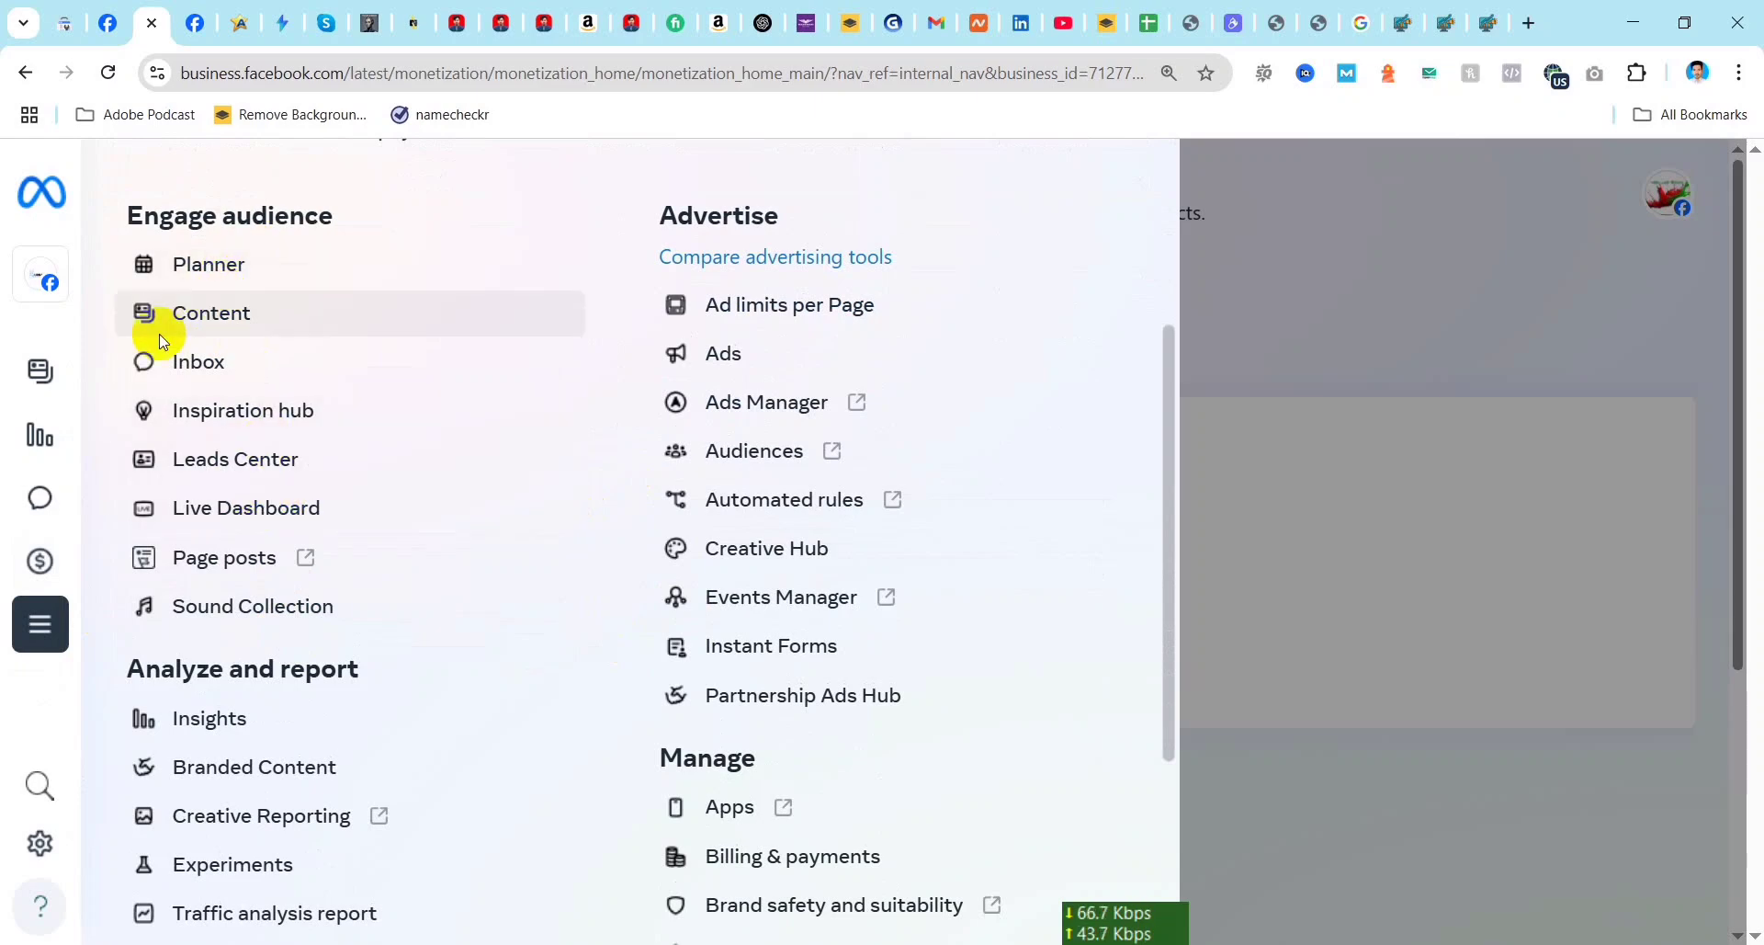
{"action": "mouse_move", "coordinate": [47, 453]}
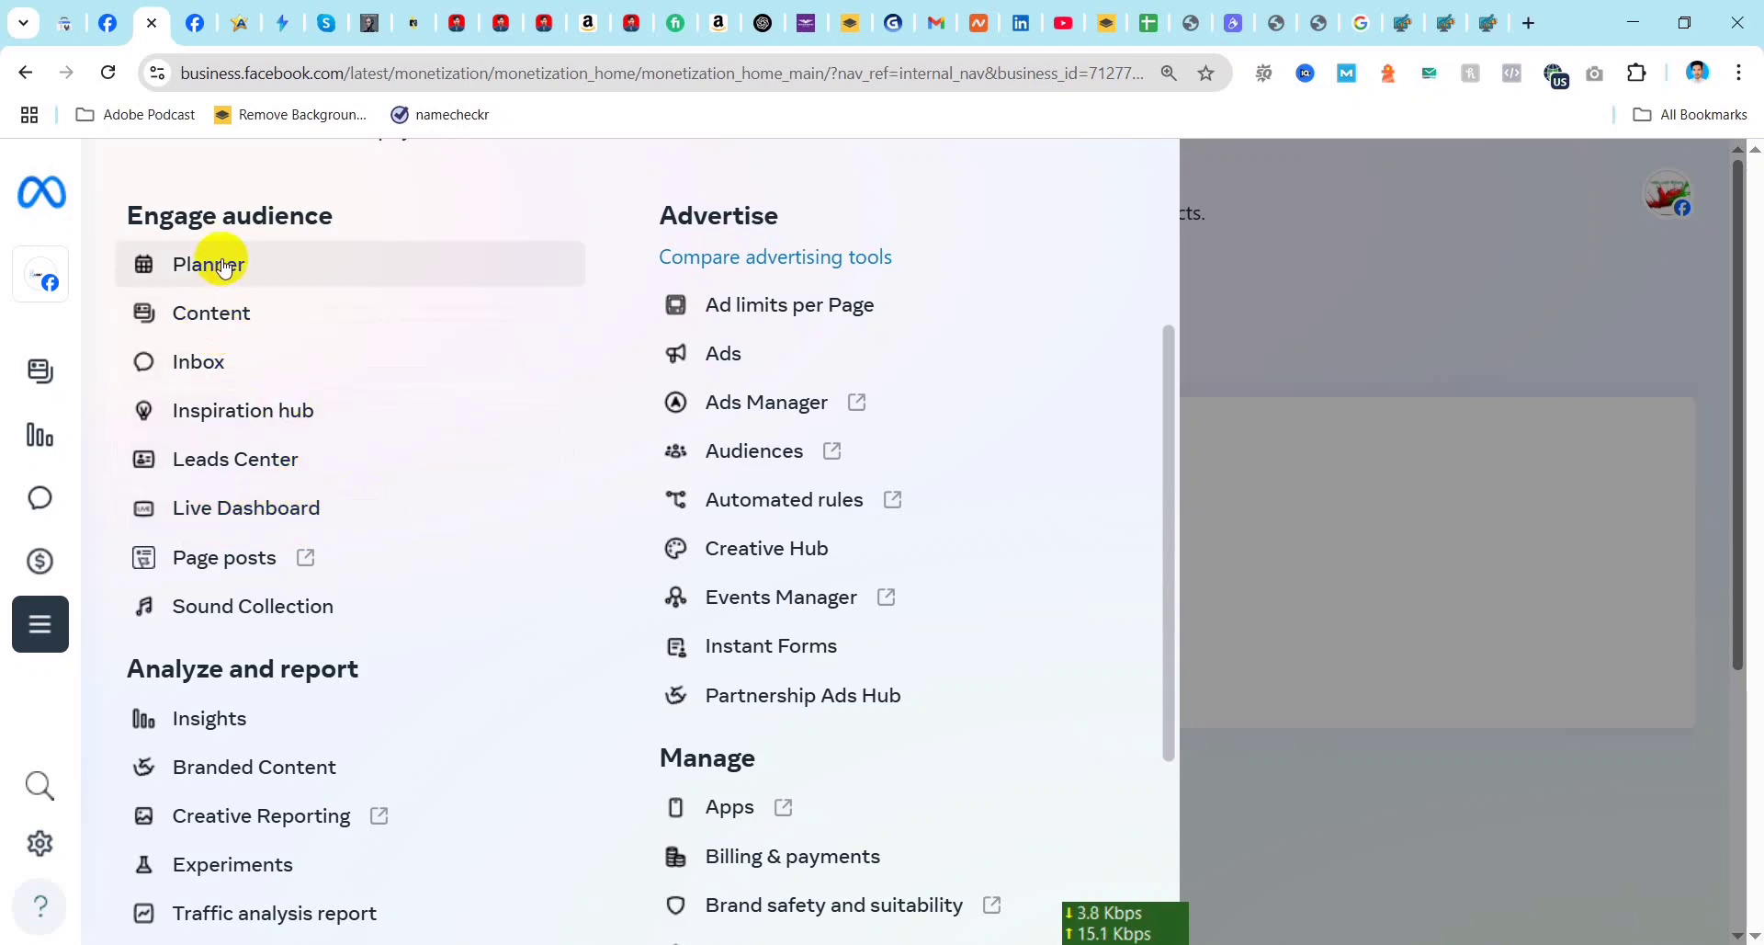
{"action": "scroll", "coordinate": [241, 725], "scroll_direction": "down", "scroll_amount": 4}
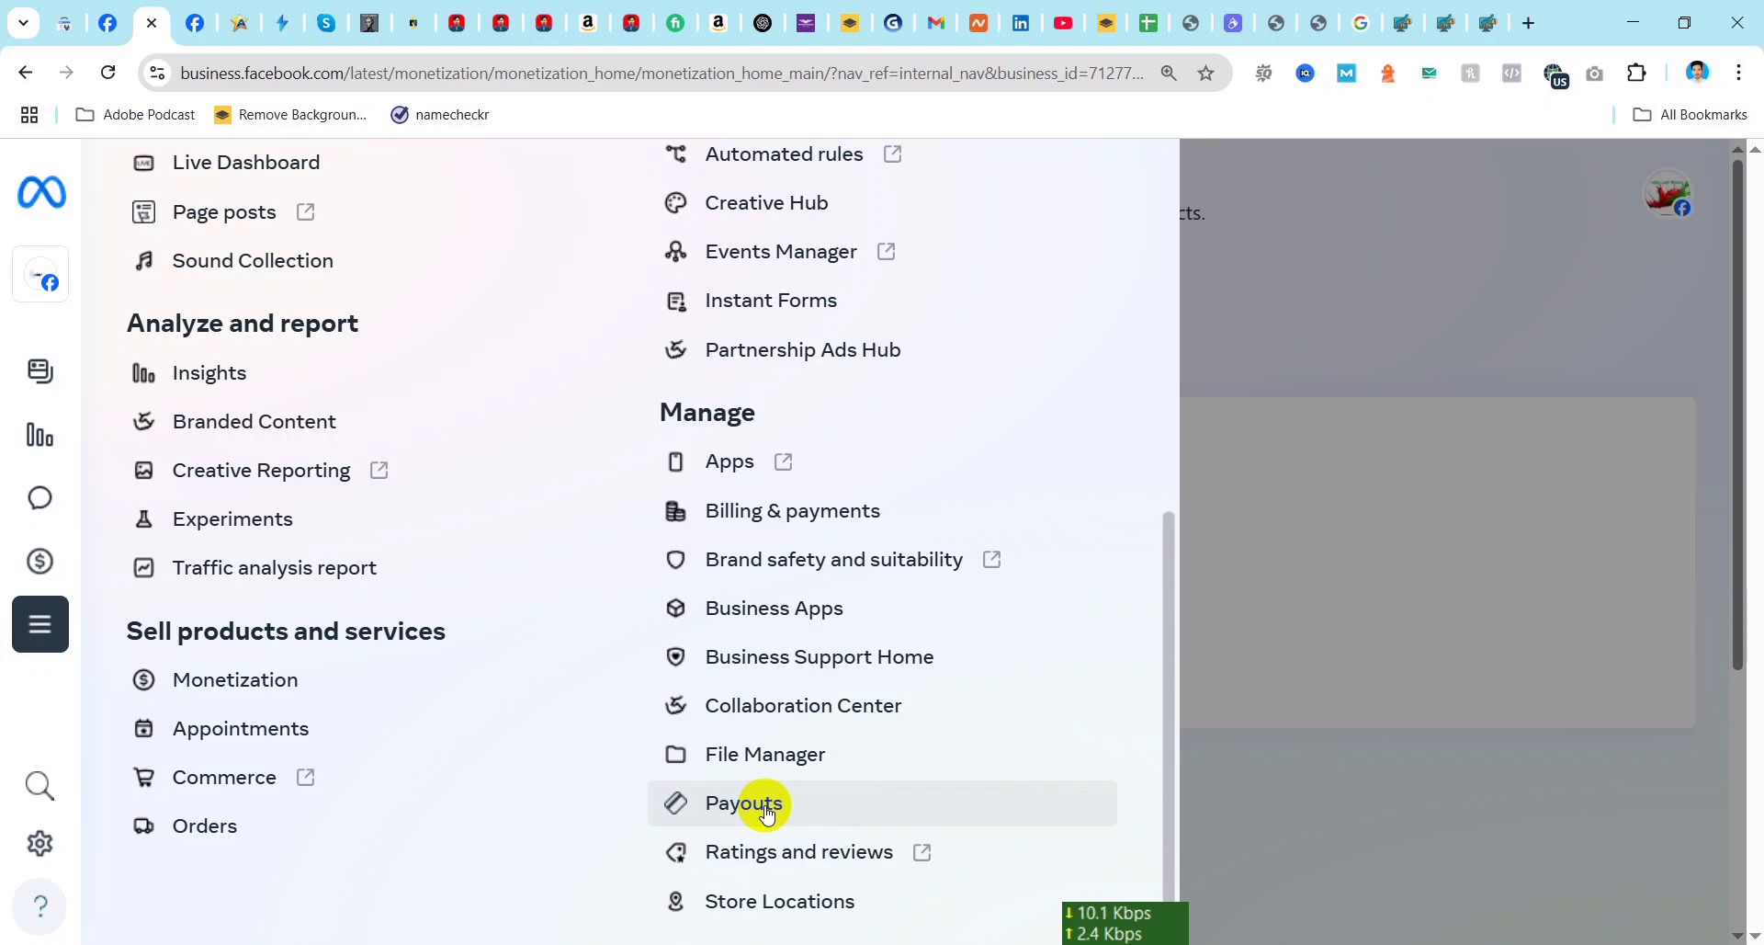
Step: Open Payouts and examine the payout account's unpaid balance, next payout and approximate monthly earnings
{"action": "left_click", "coordinate": [768, 808]}
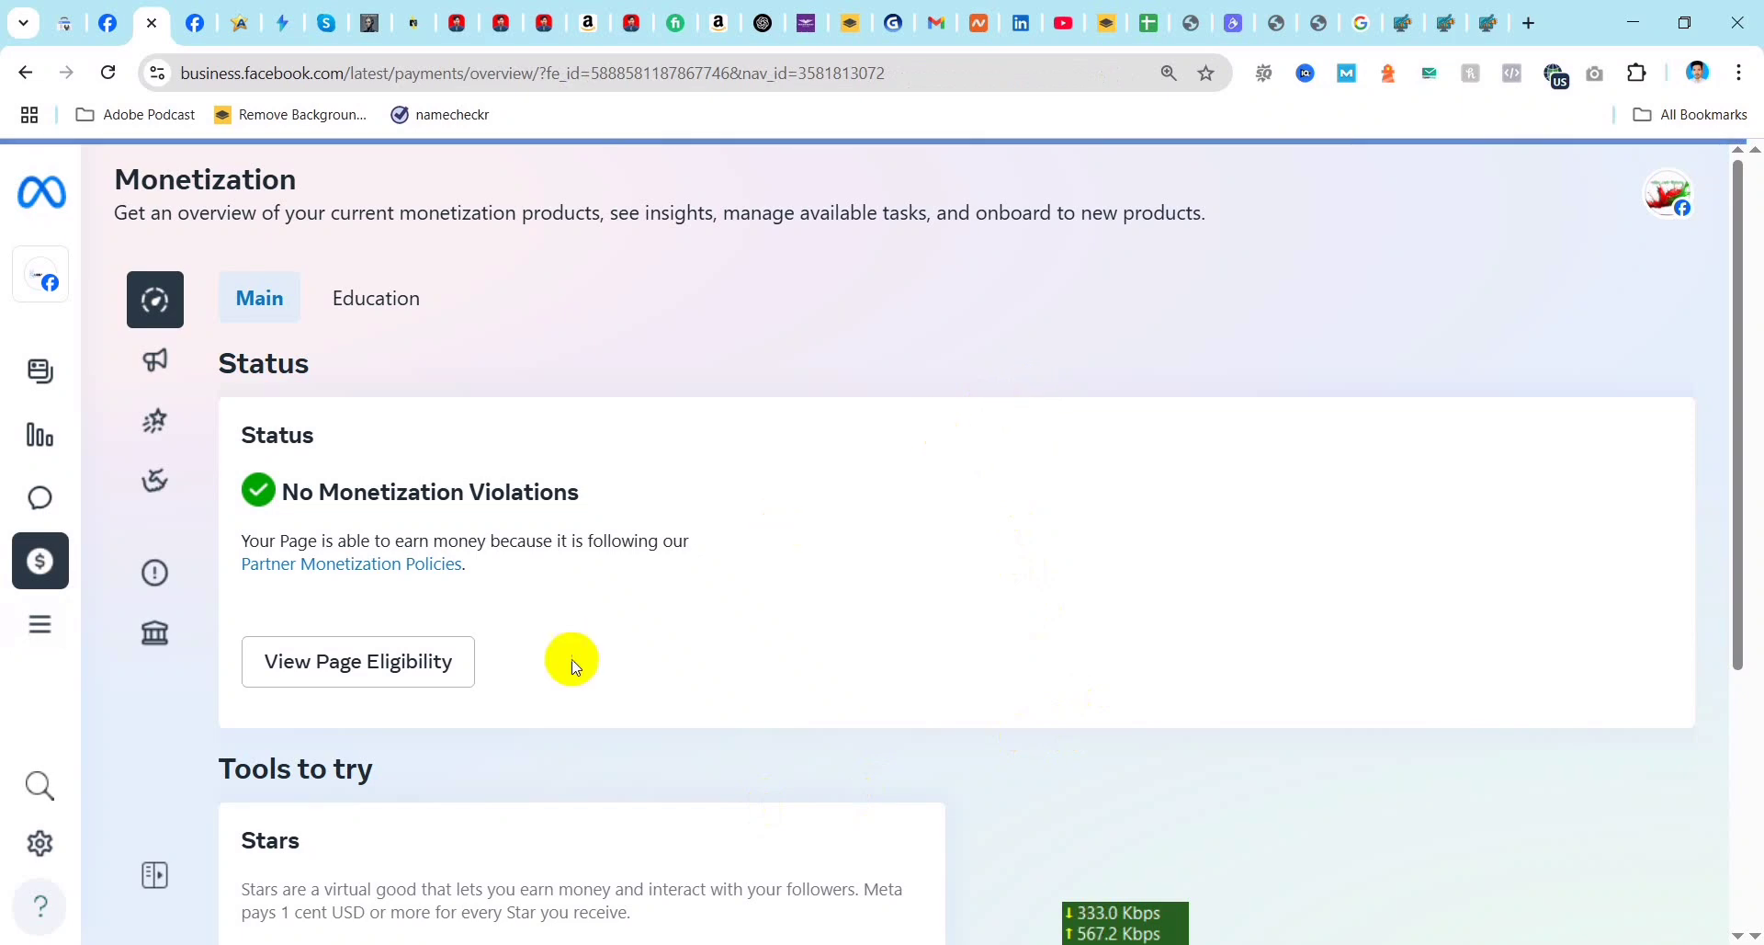
{"action": "scroll", "coordinate": [564, 558], "scroll_direction": "down", "scroll_amount": 4}
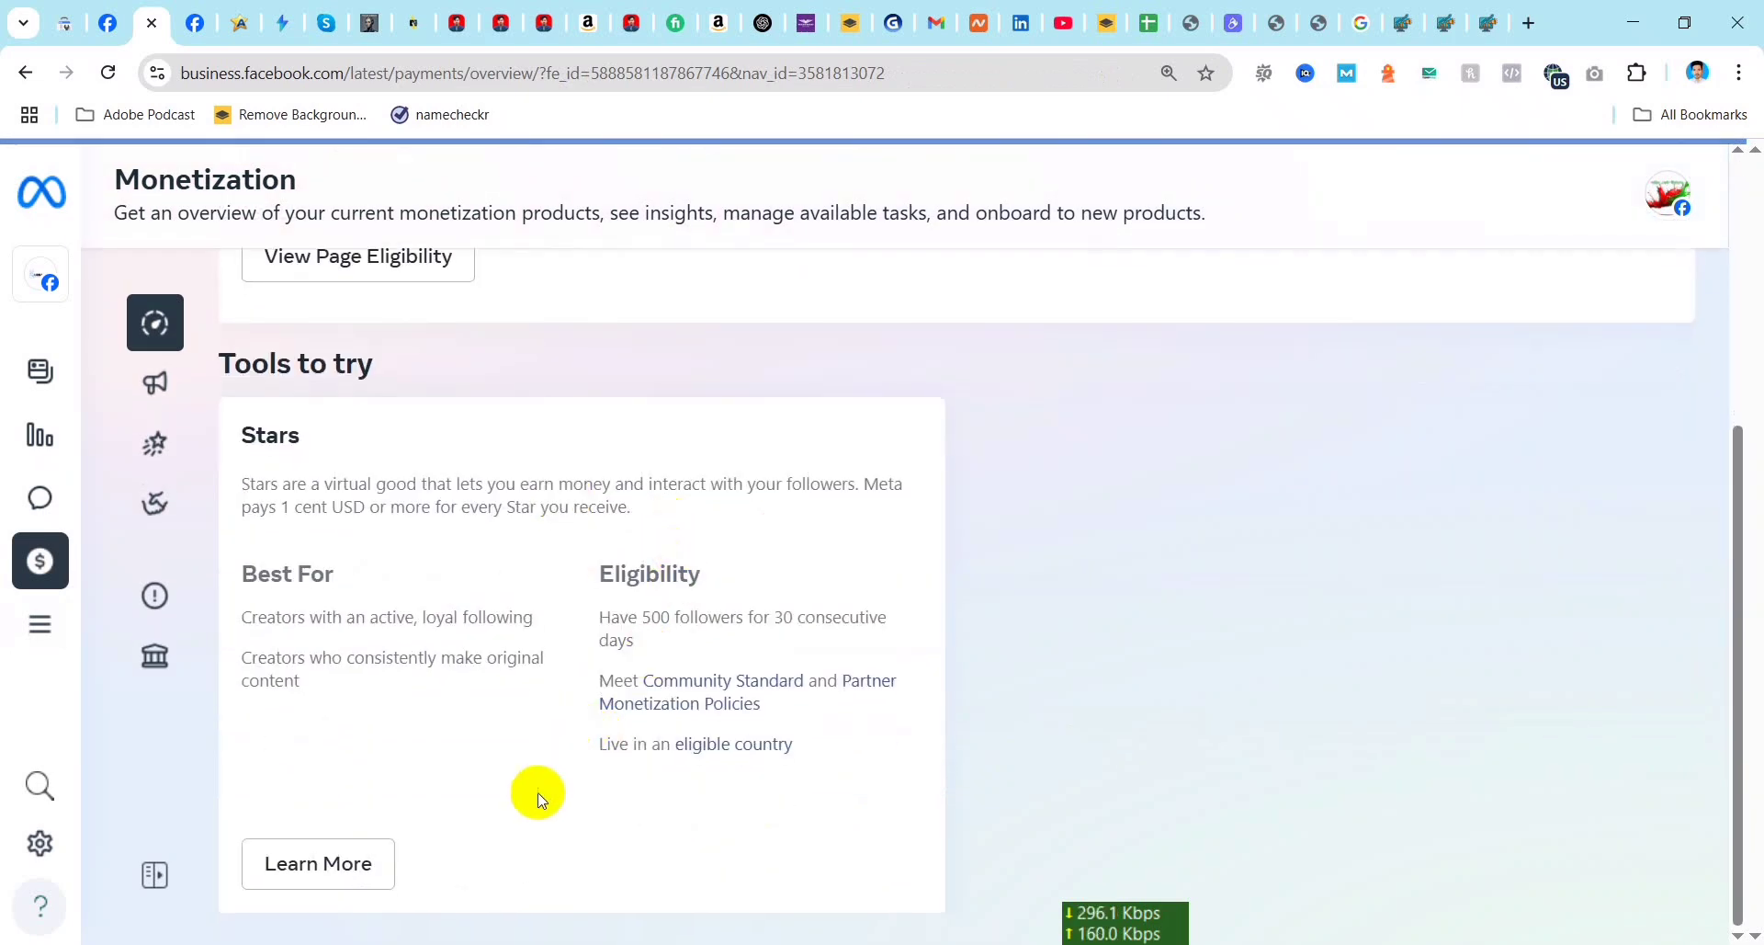
{"action": "scroll", "coordinate": [516, 802], "scroll_direction": "up", "scroll_amount": 2}
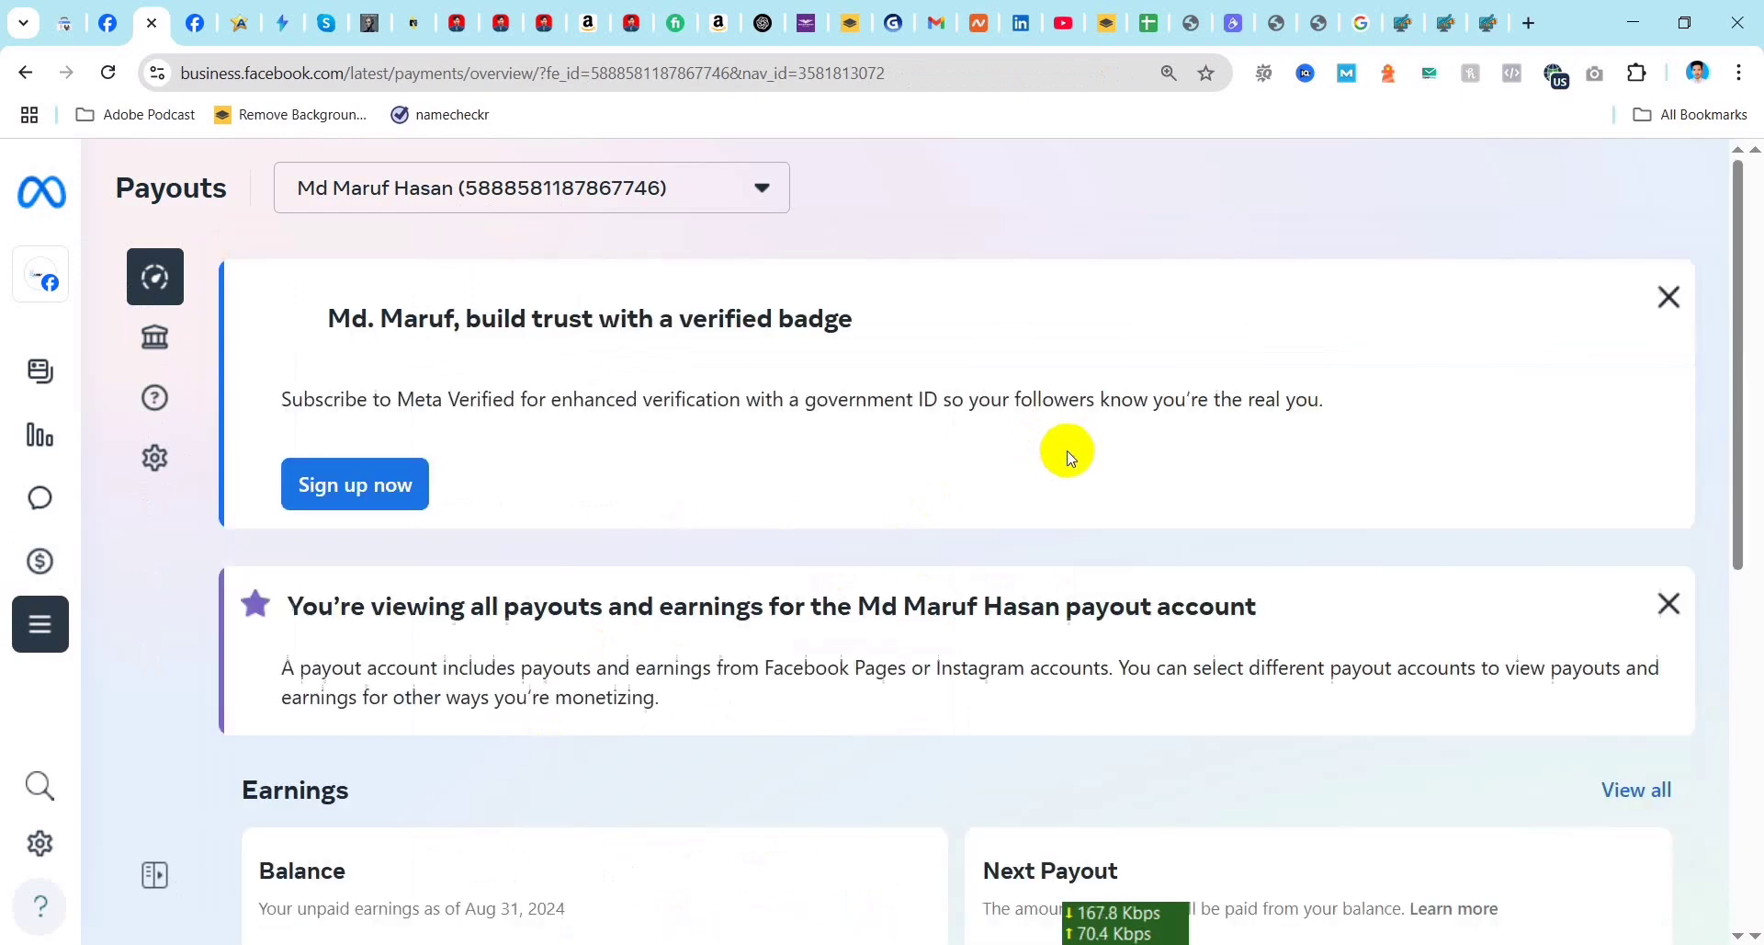
{"action": "scroll", "coordinate": [1103, 581], "scroll_direction": "down", "scroll_amount": 1}
{"action": "scroll", "coordinate": [1103, 581], "scroll_direction": "down", "scroll_amount": 3}
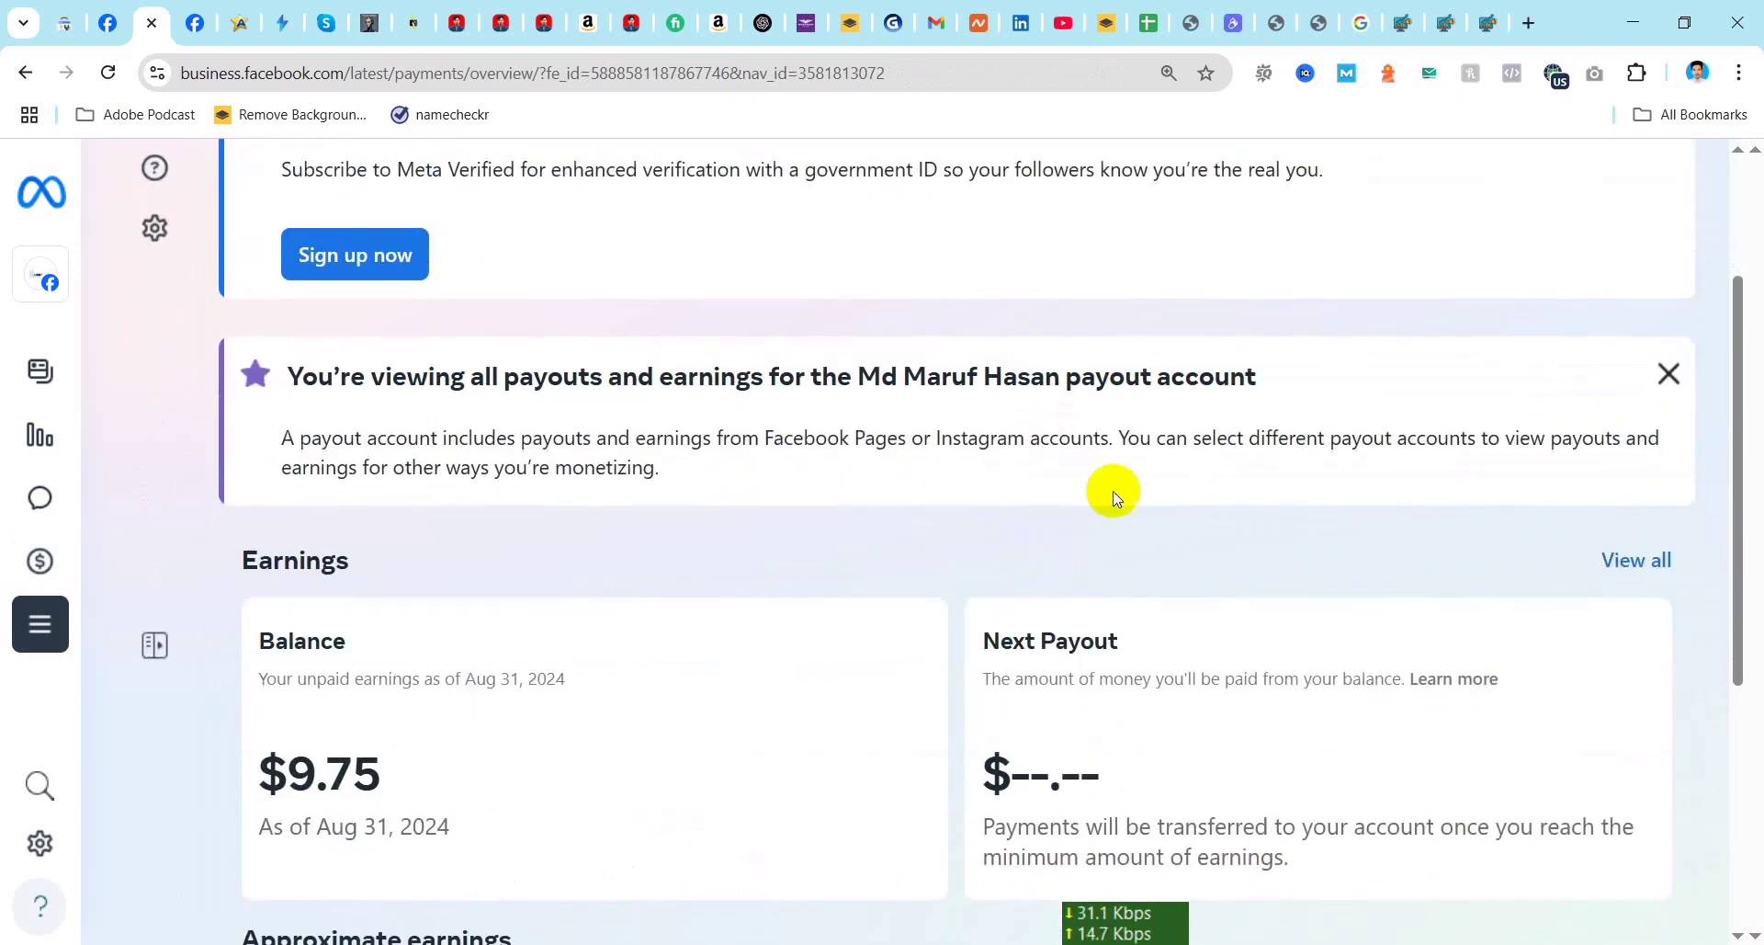
{"action": "scroll", "coordinate": [898, 616], "scroll_direction": "down", "scroll_amount": 3}
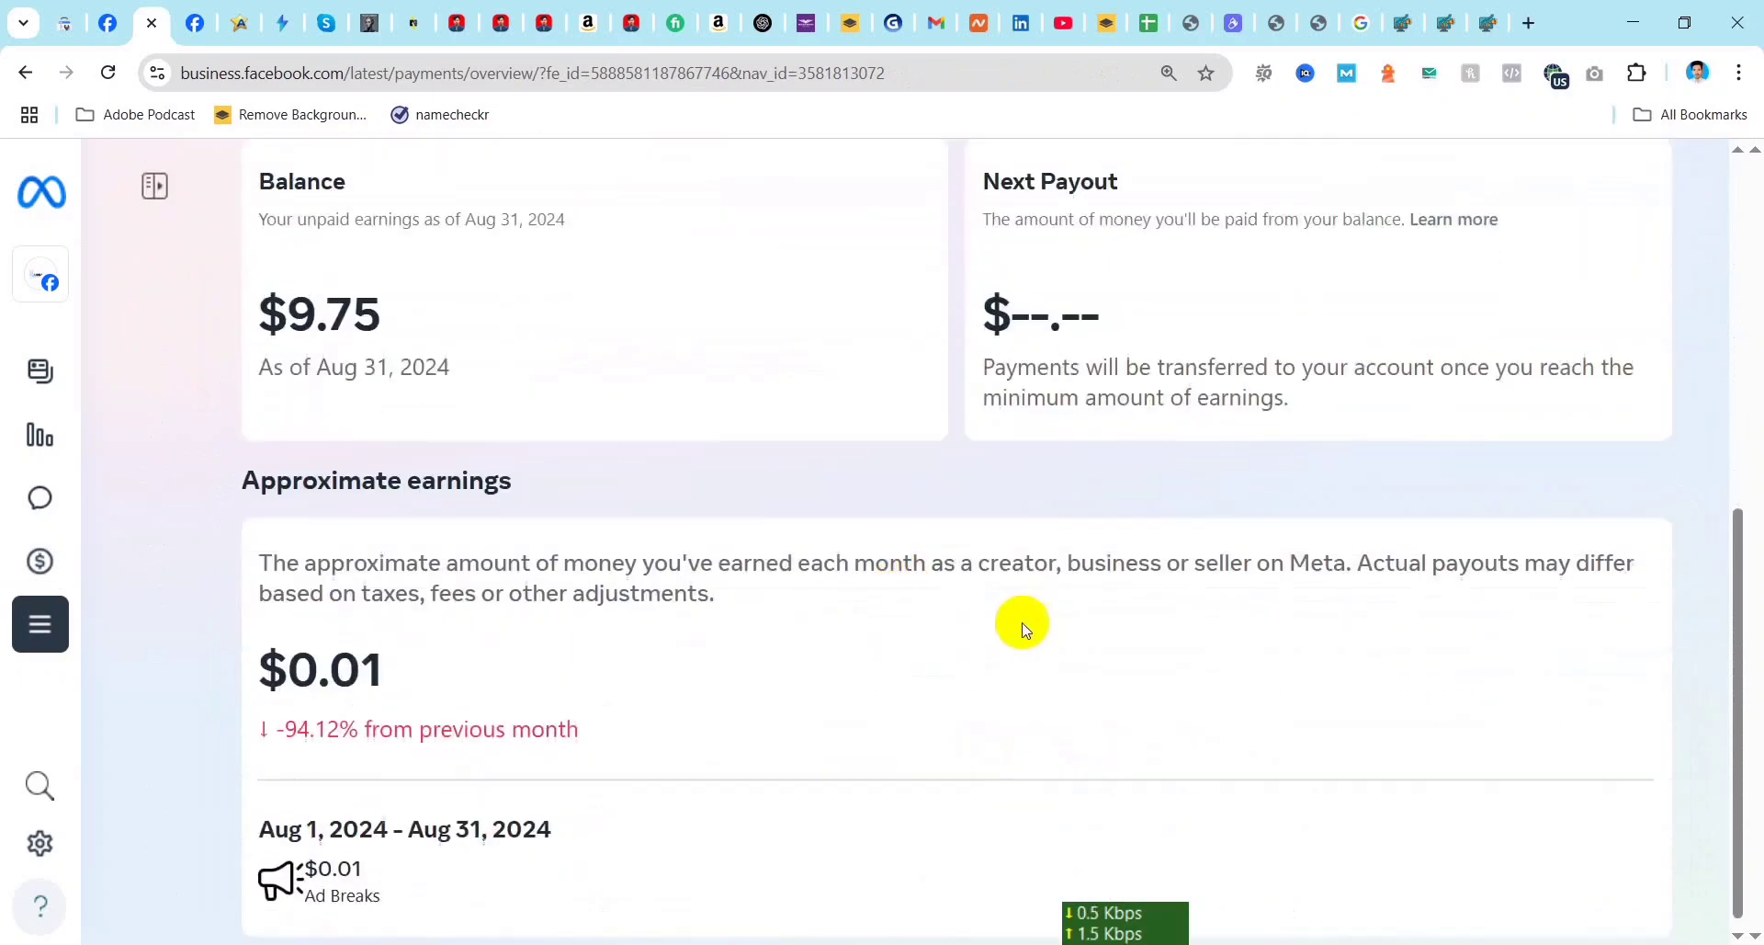
{"action": "scroll", "coordinate": [972, 656], "scroll_direction": "up", "scroll_amount": 3}
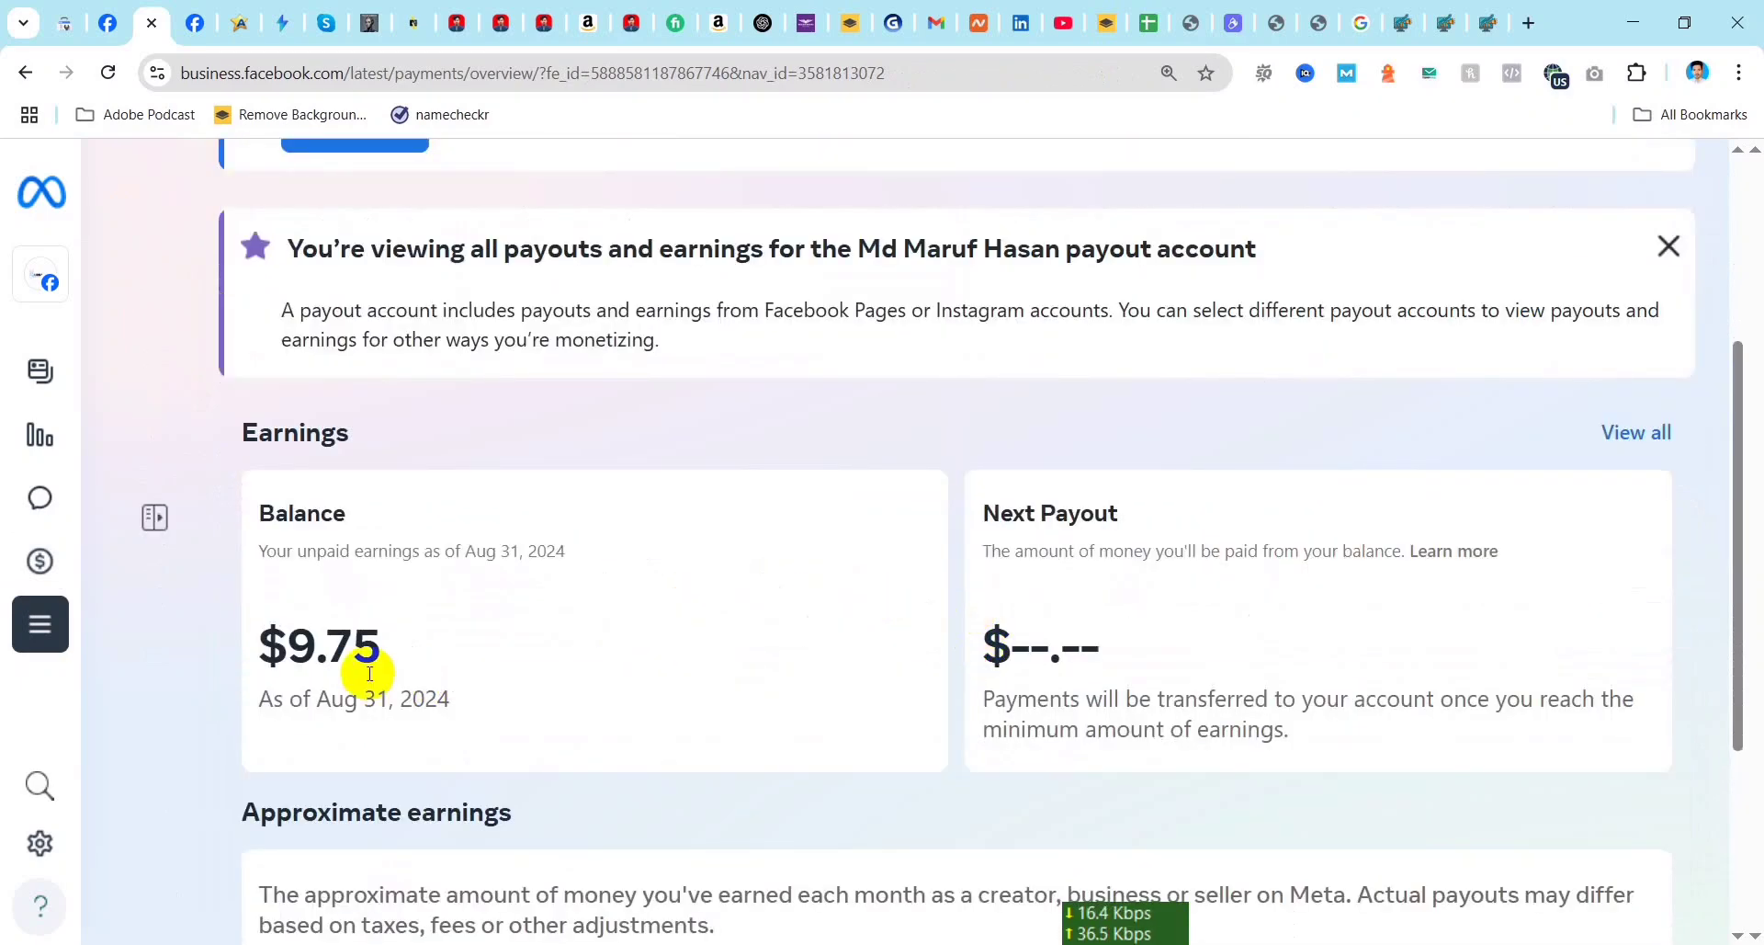
{"action": "left_click_drag", "start_coordinate": [277, 633], "coordinate": [382, 641]}
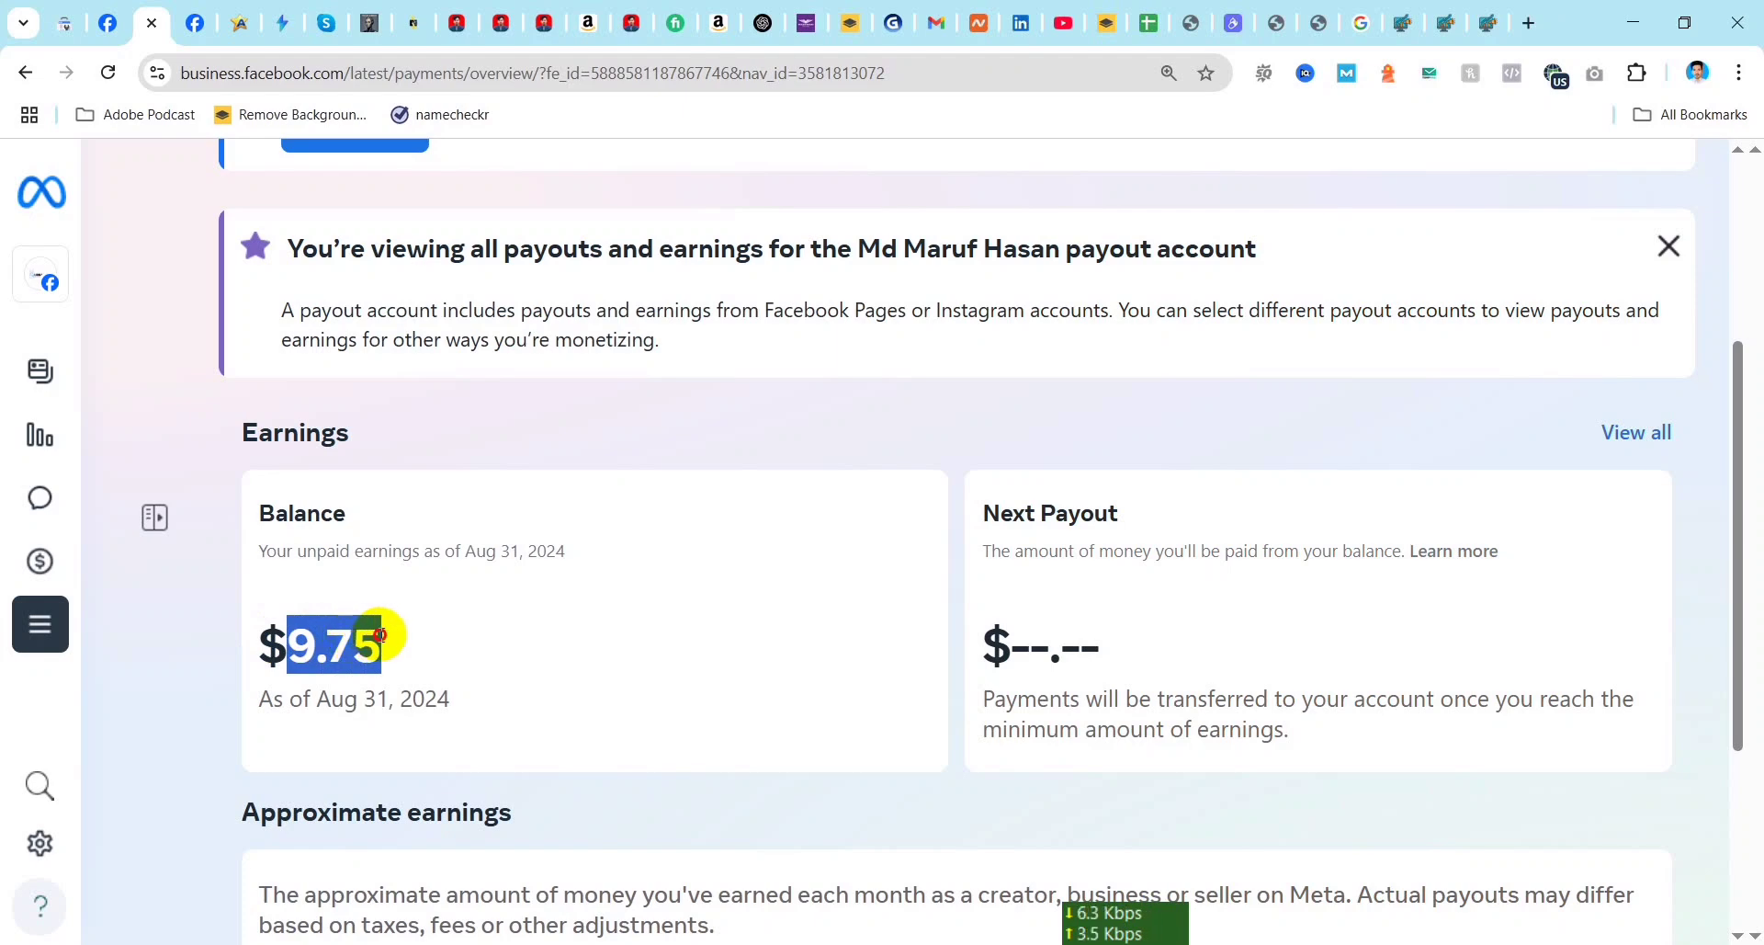
{"action": "scroll", "coordinate": [588, 746], "scroll_direction": "up", "scroll_amount": 4}
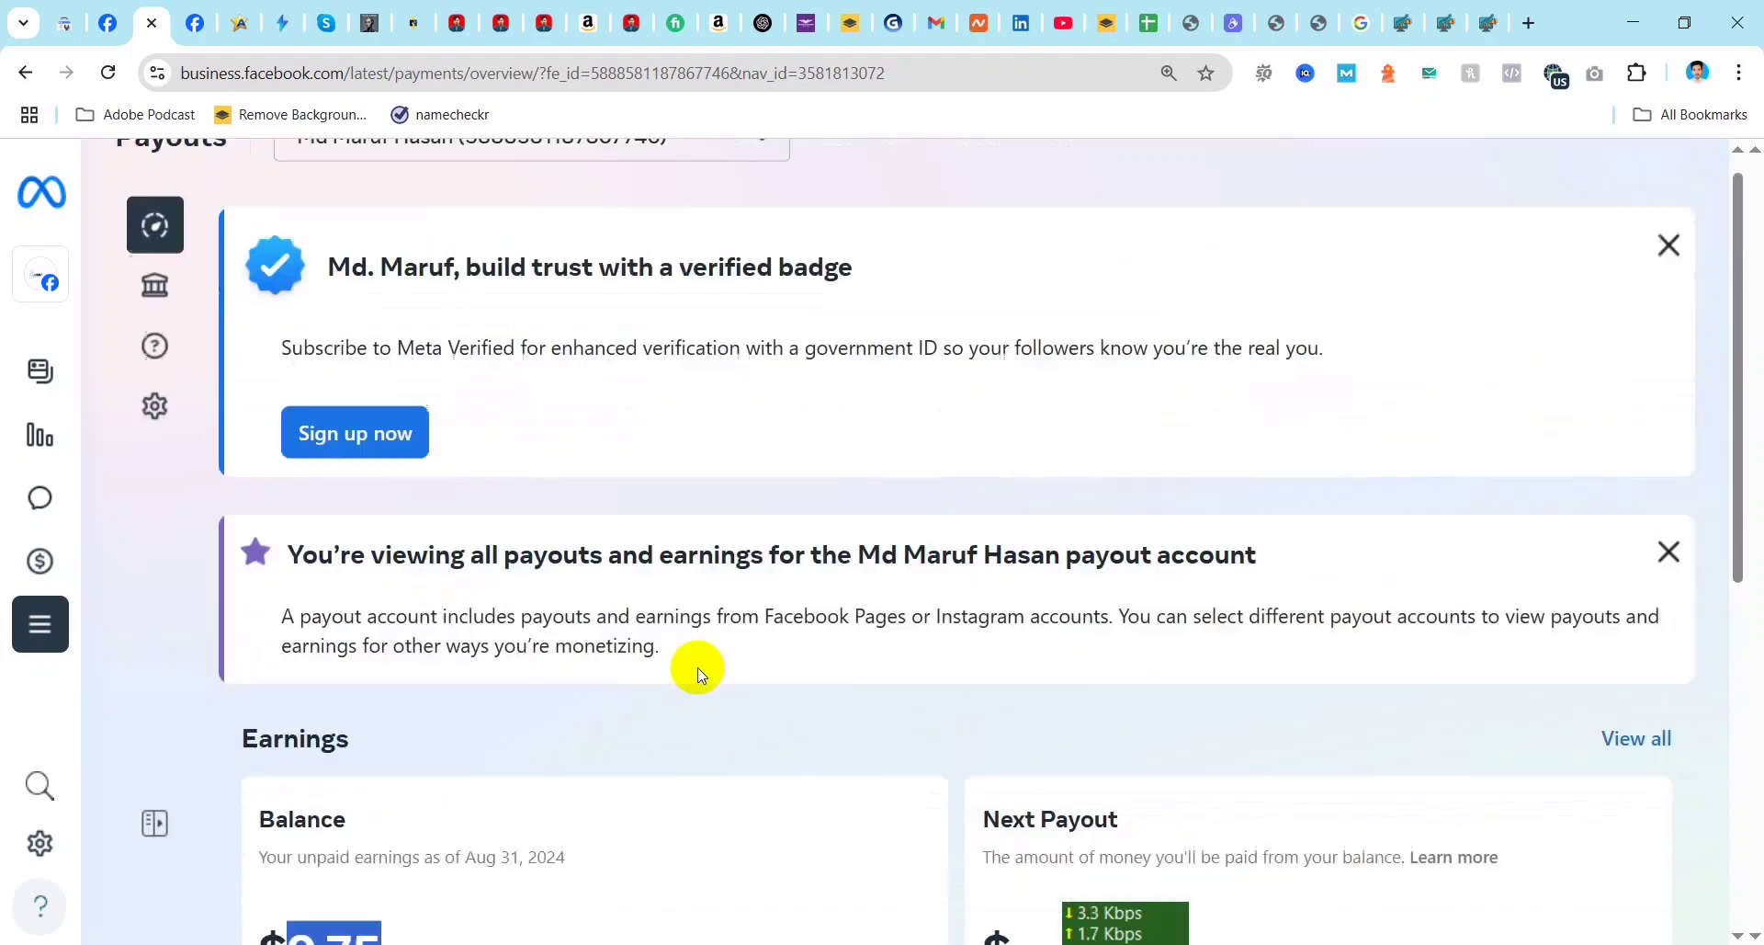
{"action": "scroll", "coordinate": [584, 892], "scroll_direction": "down", "scroll_amount": 2}
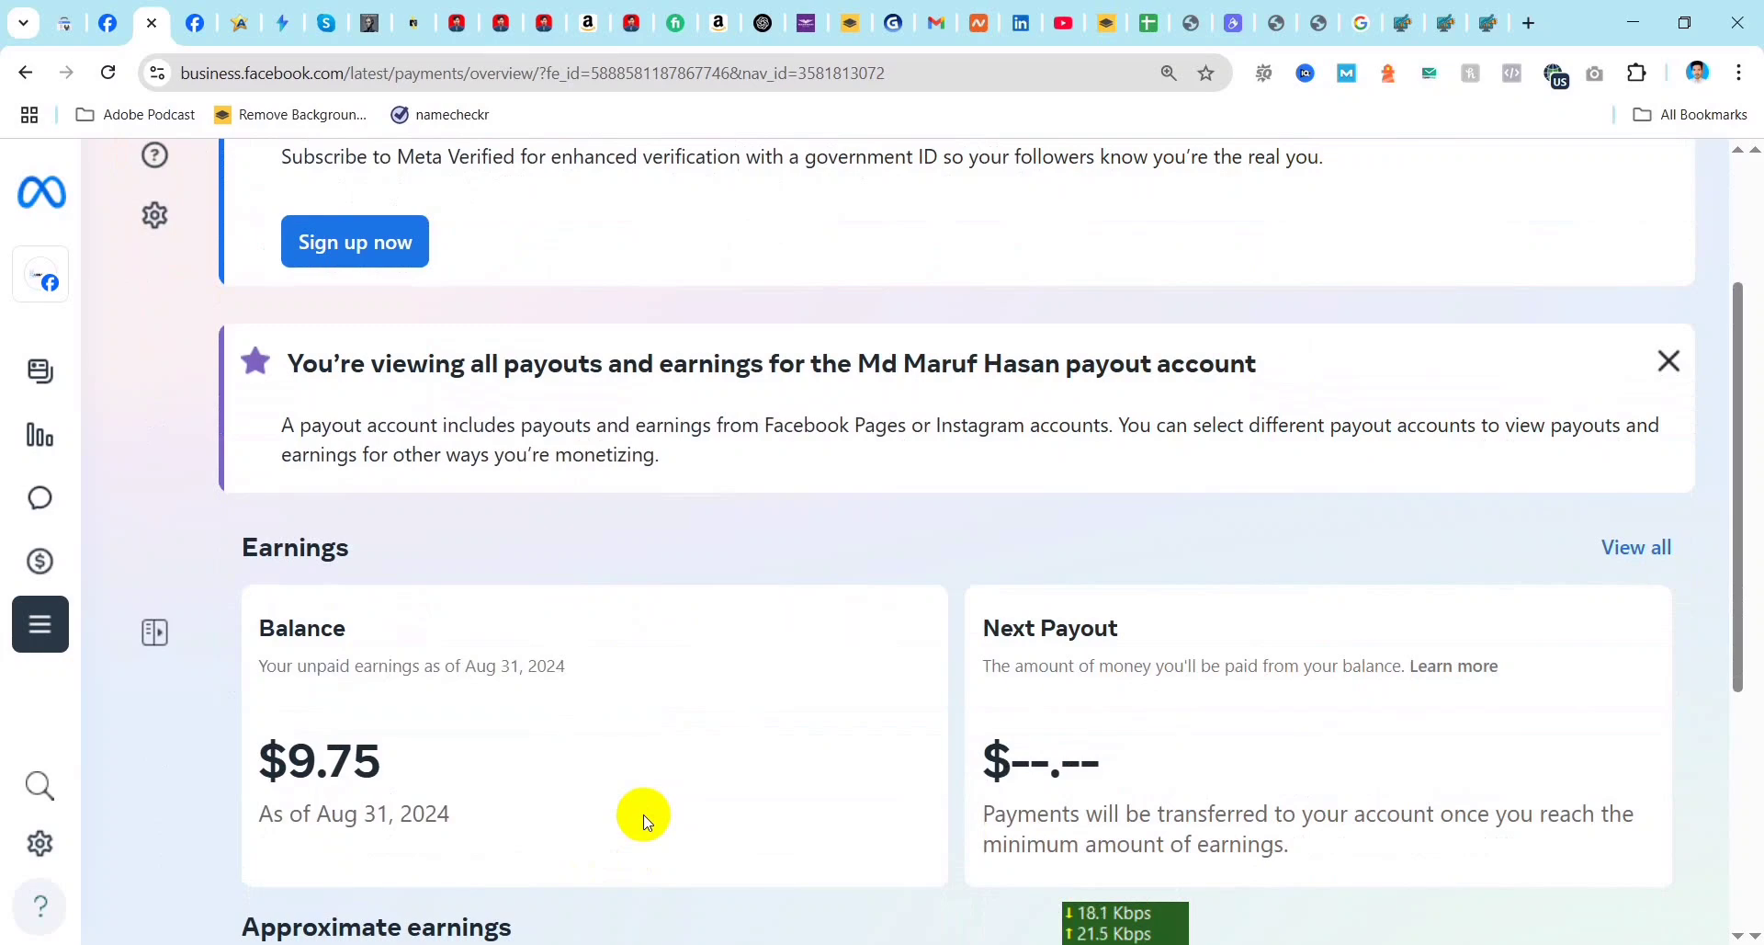
{"action": "left_click_drag", "start_coordinate": [314, 762], "coordinate": [386, 759]}
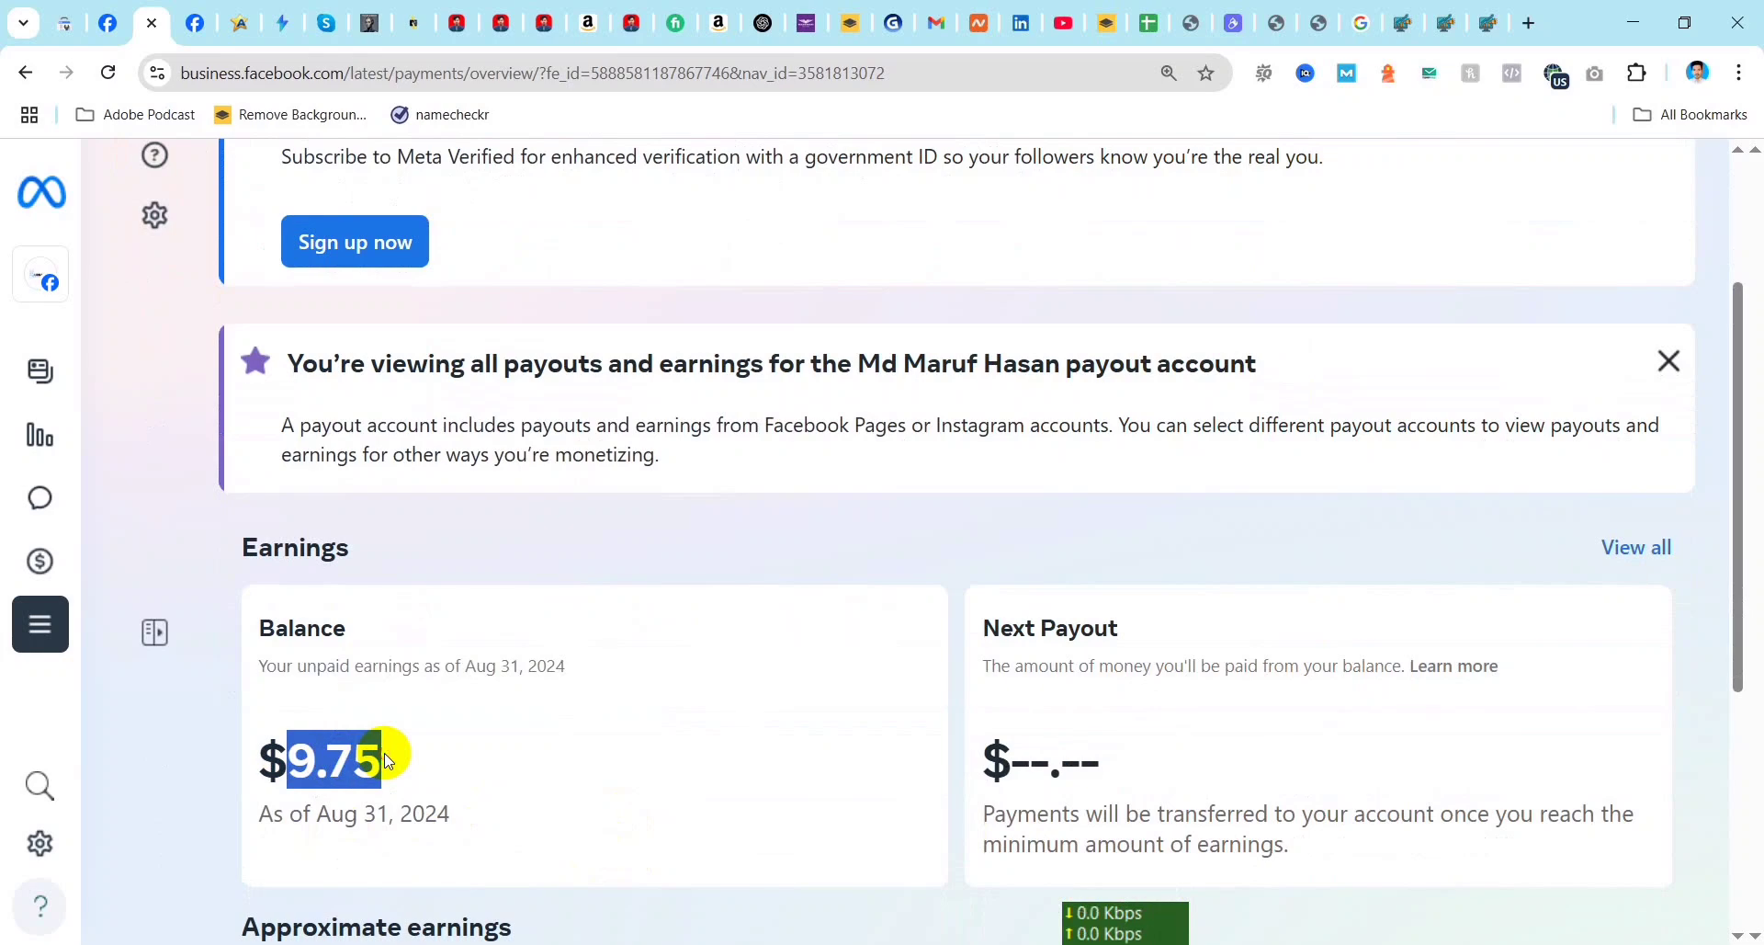
{"action": "left_click", "coordinate": [388, 759]}
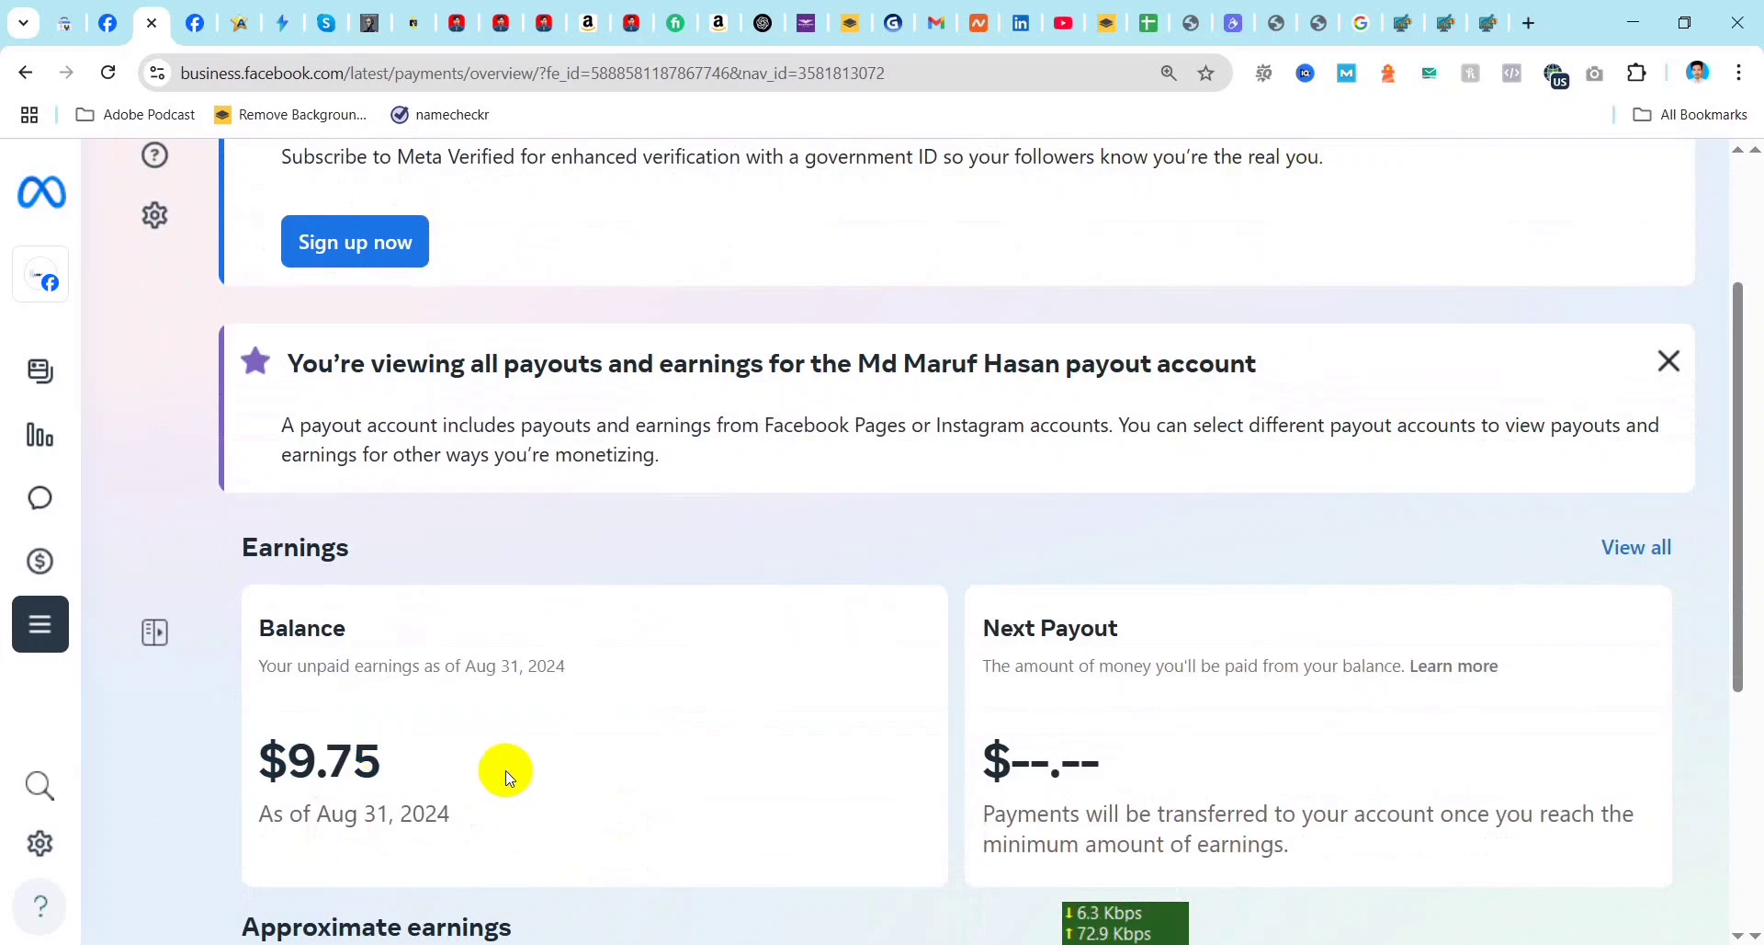
{"action": "scroll", "coordinate": [526, 577], "scroll_direction": "up", "scroll_amount": 3}
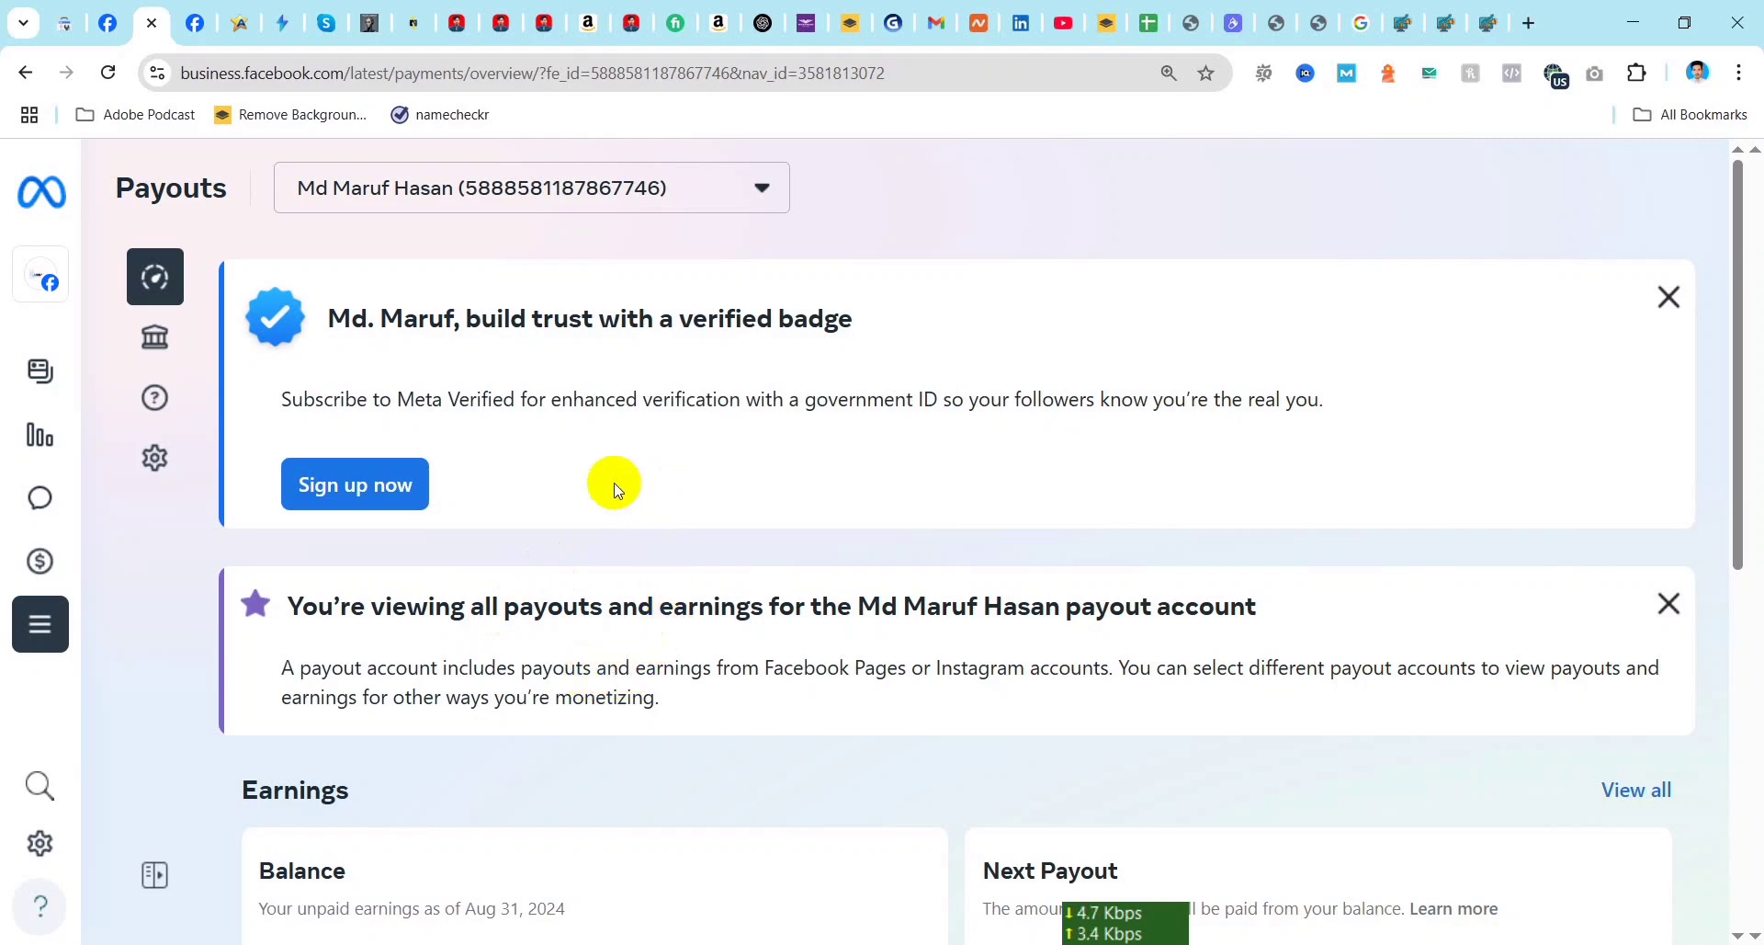
{"action": "scroll", "coordinate": [613, 485], "scroll_direction": "down", "scroll_amount": 8}
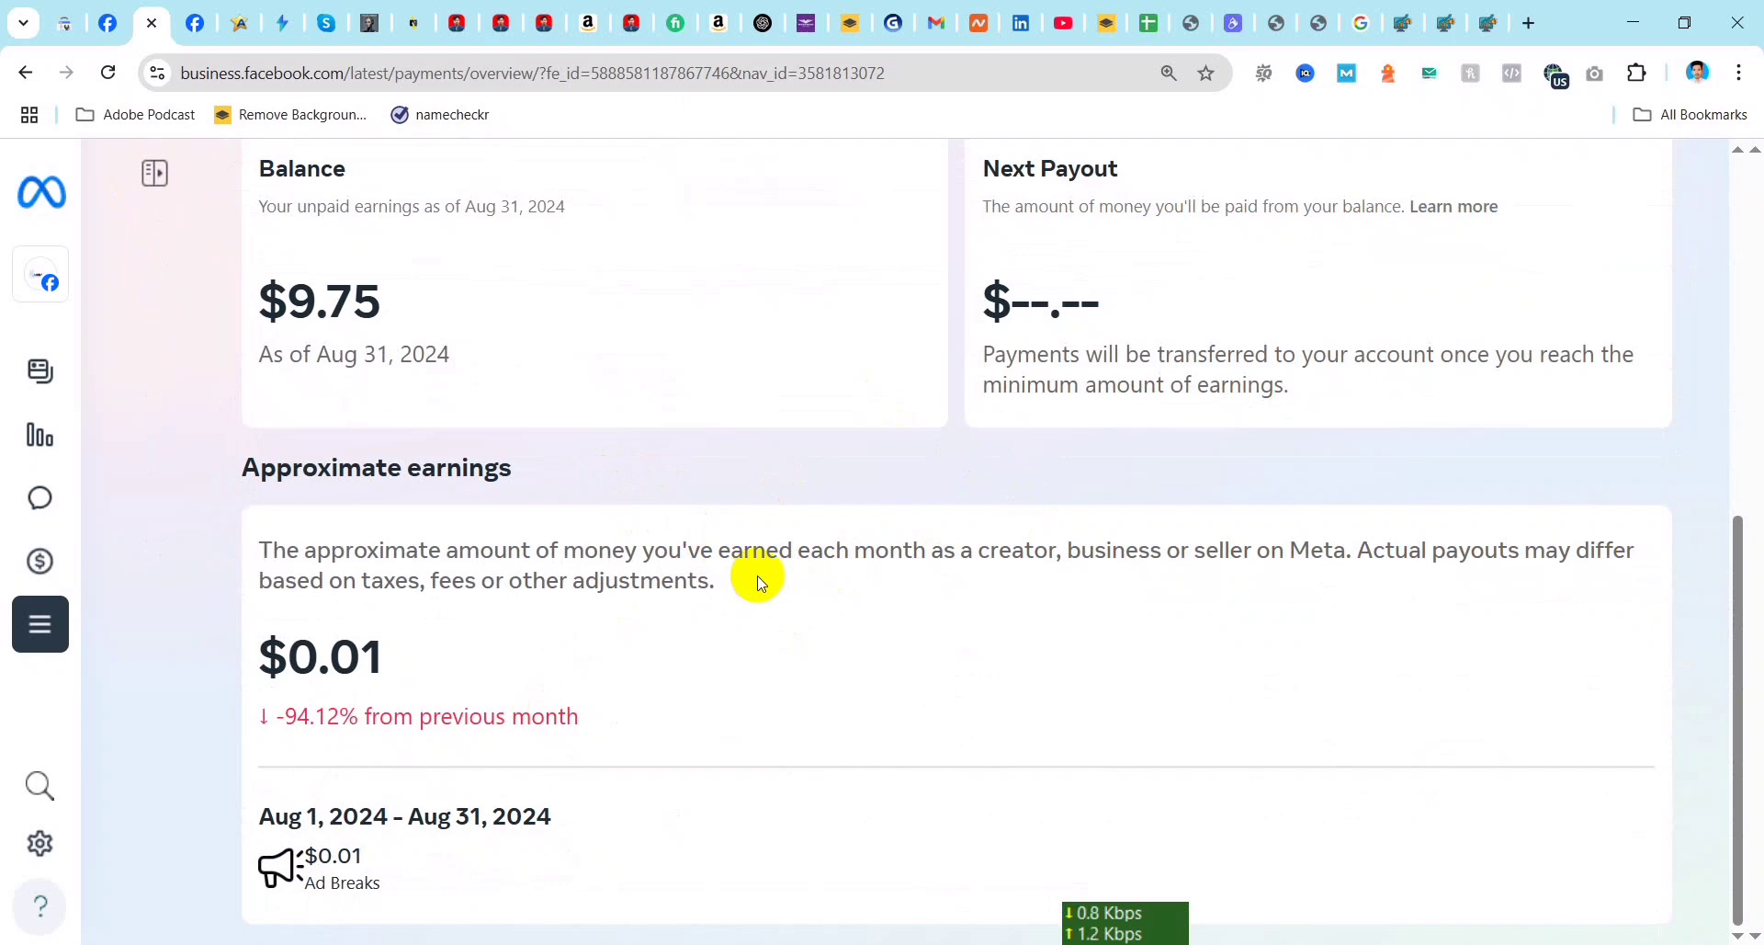
{"action": "scroll", "coordinate": [667, 649], "scroll_direction": "up", "scroll_amount": 6}
{"action": "scroll", "coordinate": [594, 627], "scroll_direction": "up", "scroll_amount": 2}
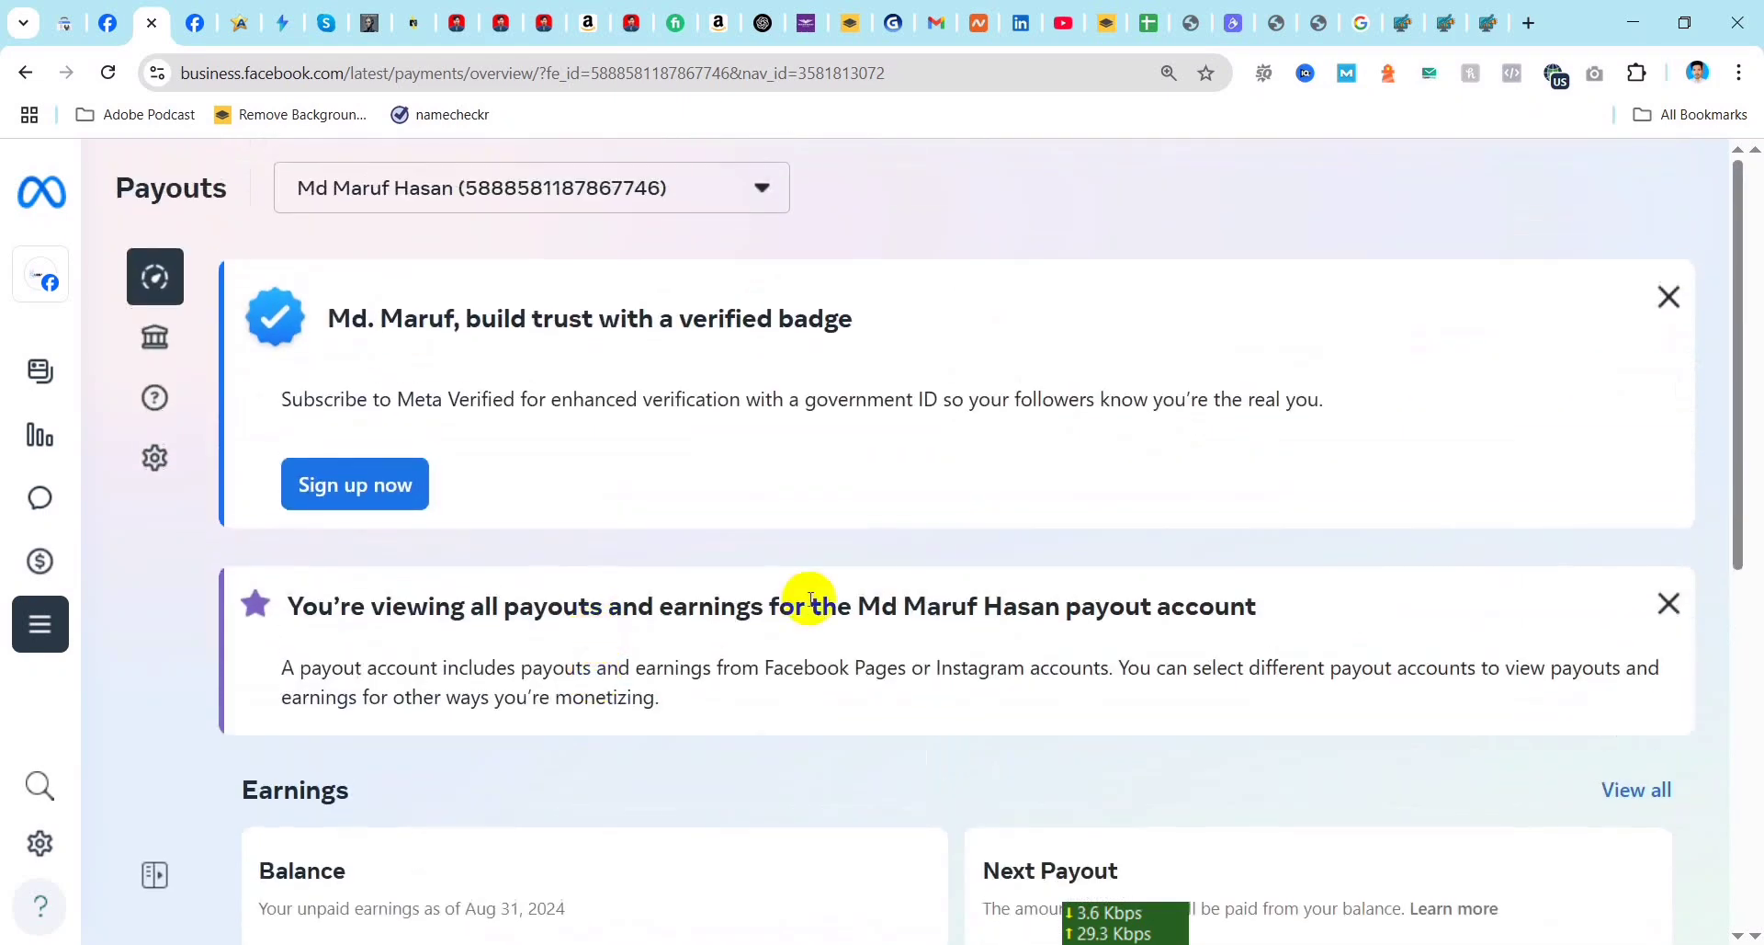
Step: View all earnings transactions for the payout account and return to the previous page
{"action": "scroll", "coordinate": [1500, 738], "scroll_direction": "down", "scroll_amount": 3}
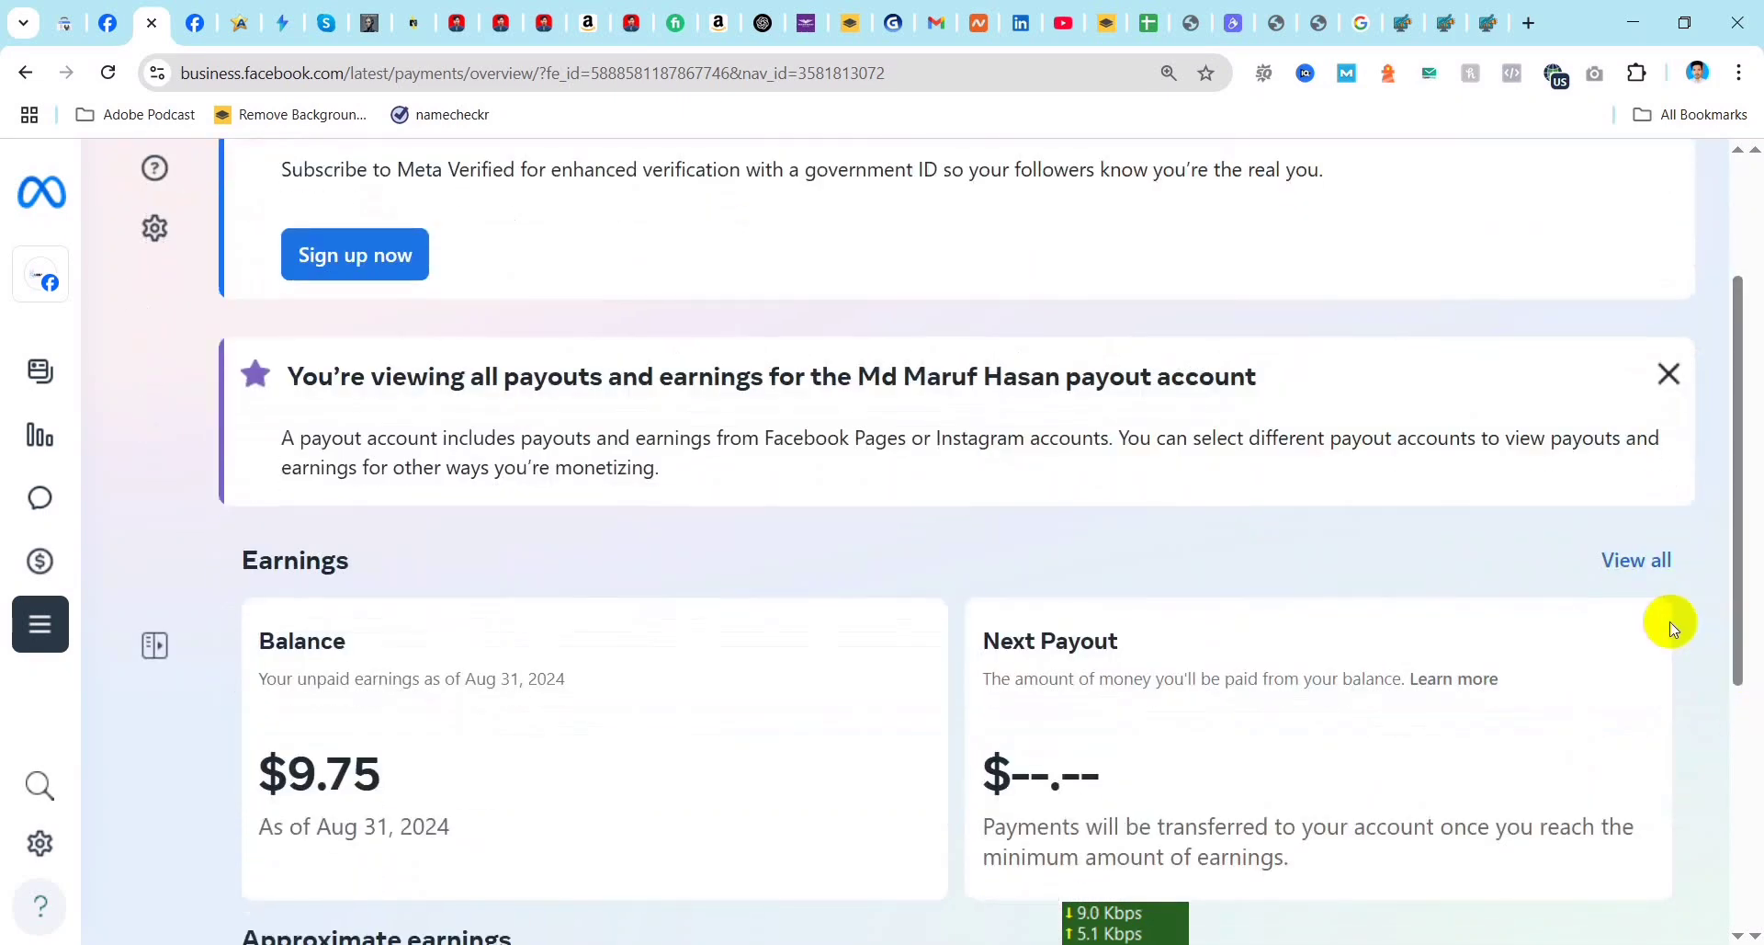
{"action": "left_click", "coordinate": [1637, 562]}
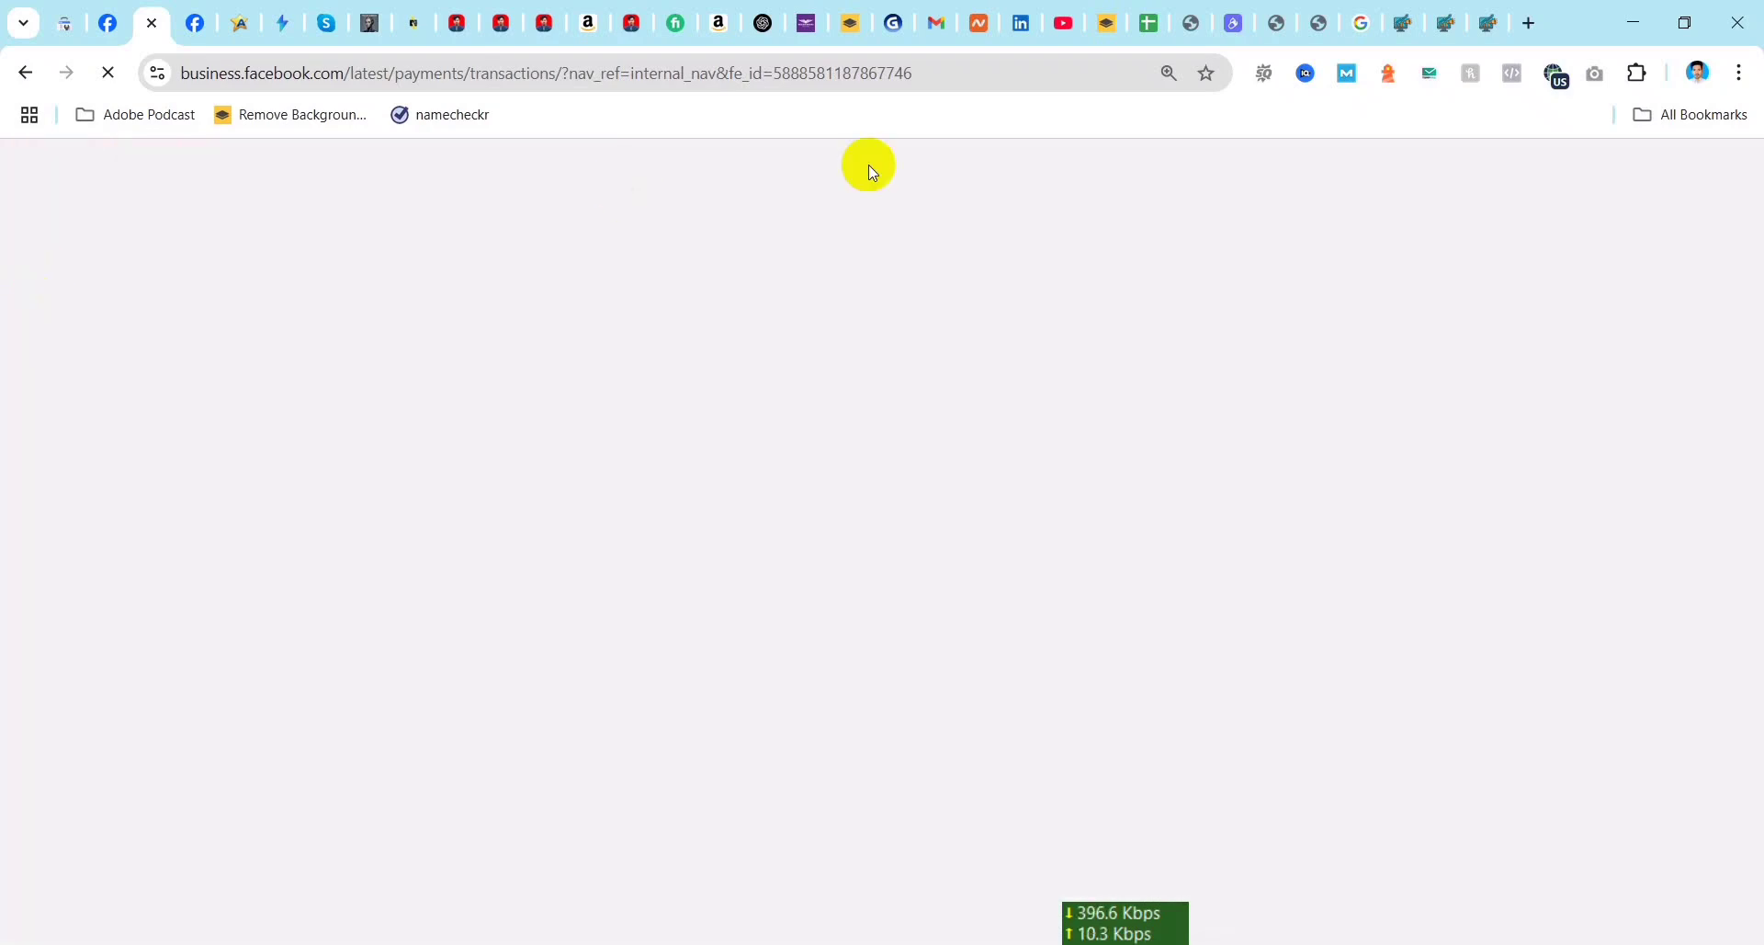
{"action": "left_click", "coordinate": [25, 74]}
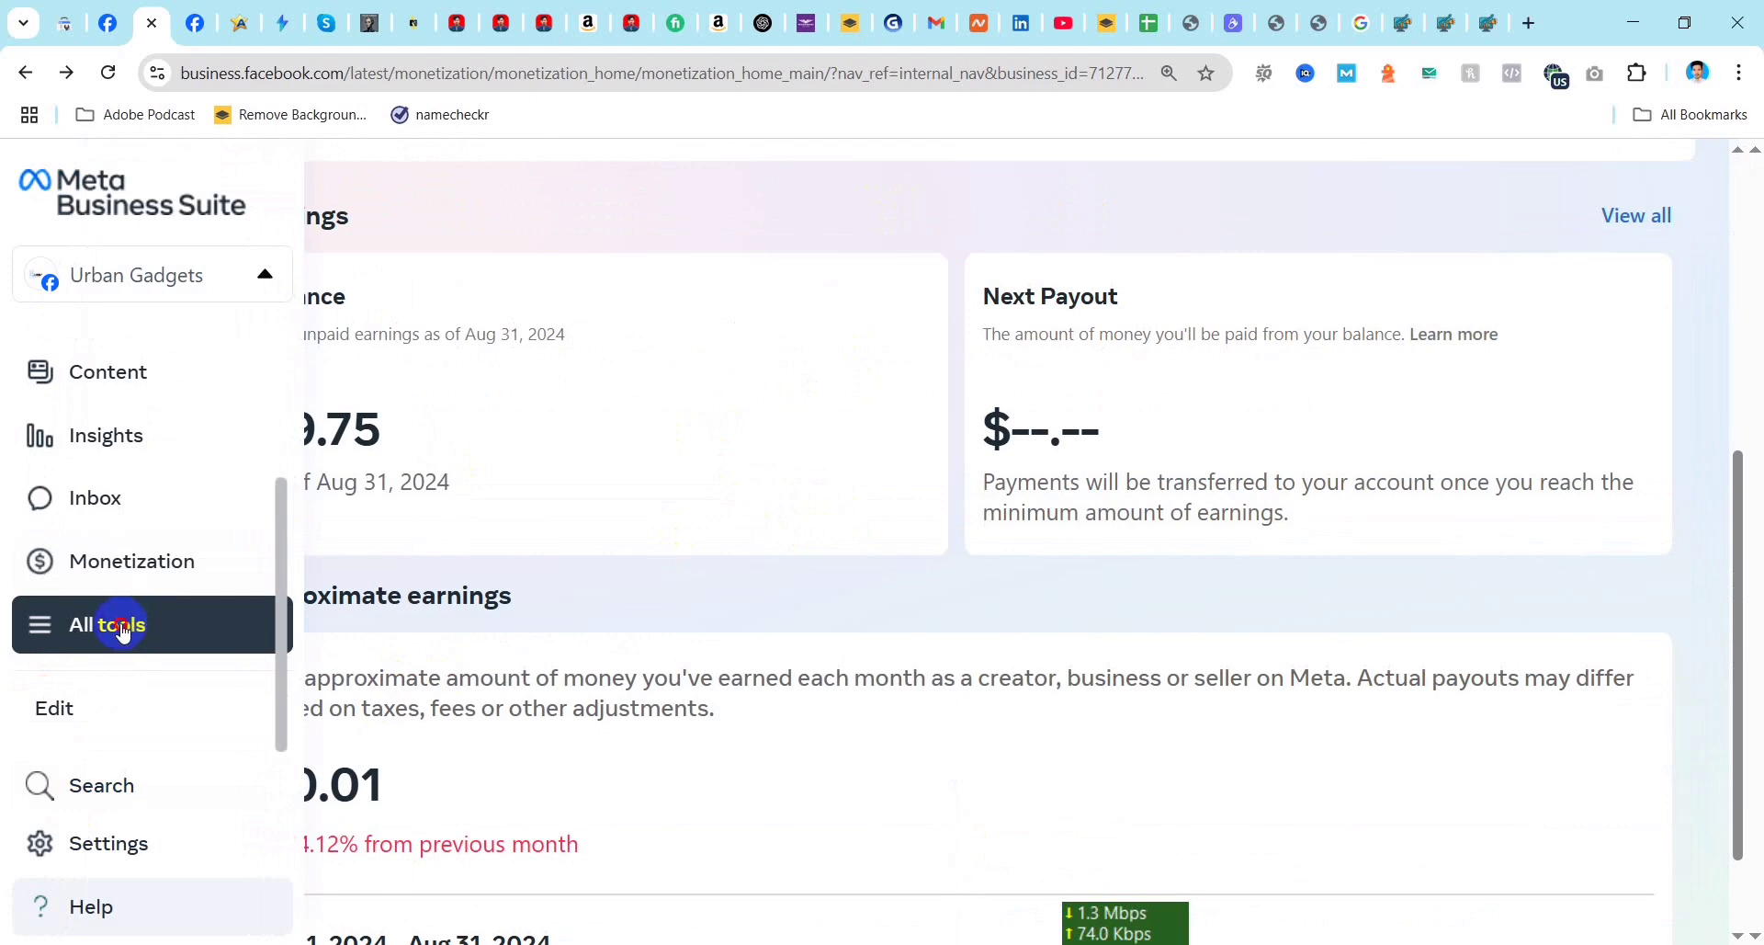
Step: Look through the complete list of tools and the main navigation entries, and close the tool list
{"action": "left_click", "coordinate": [123, 633]}
{"action": "scroll", "coordinate": [795, 579], "scroll_direction": "down", "scroll_amount": 3}
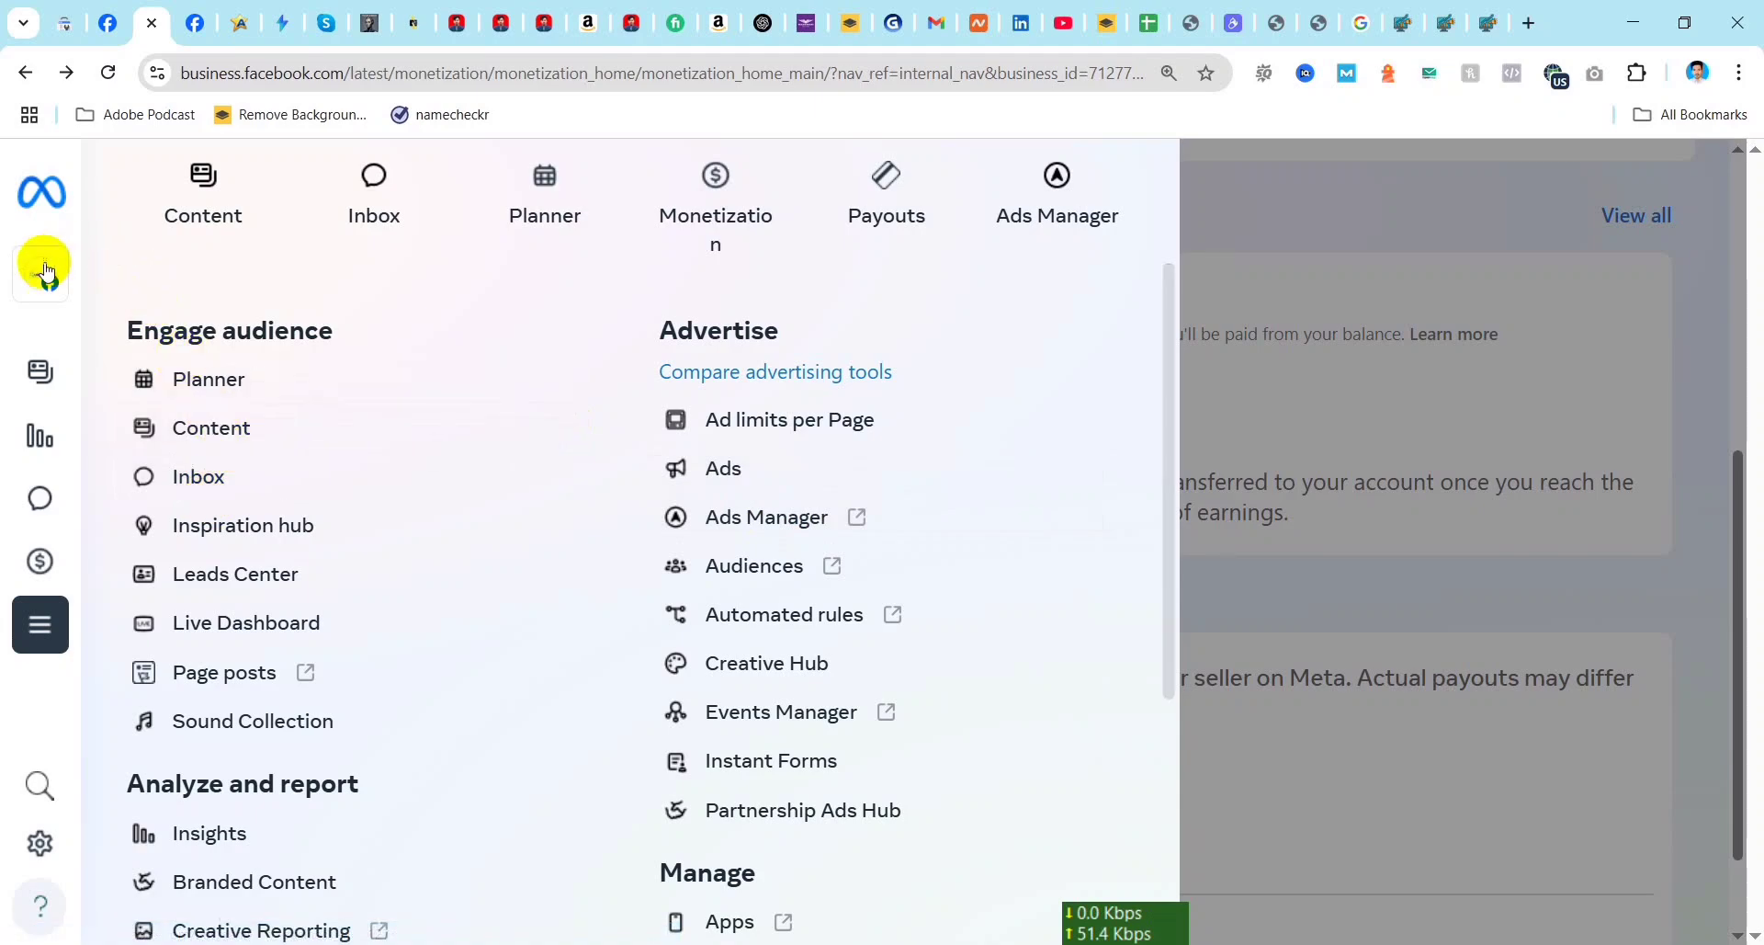
{"action": "mouse_move", "coordinate": [39, 276]}
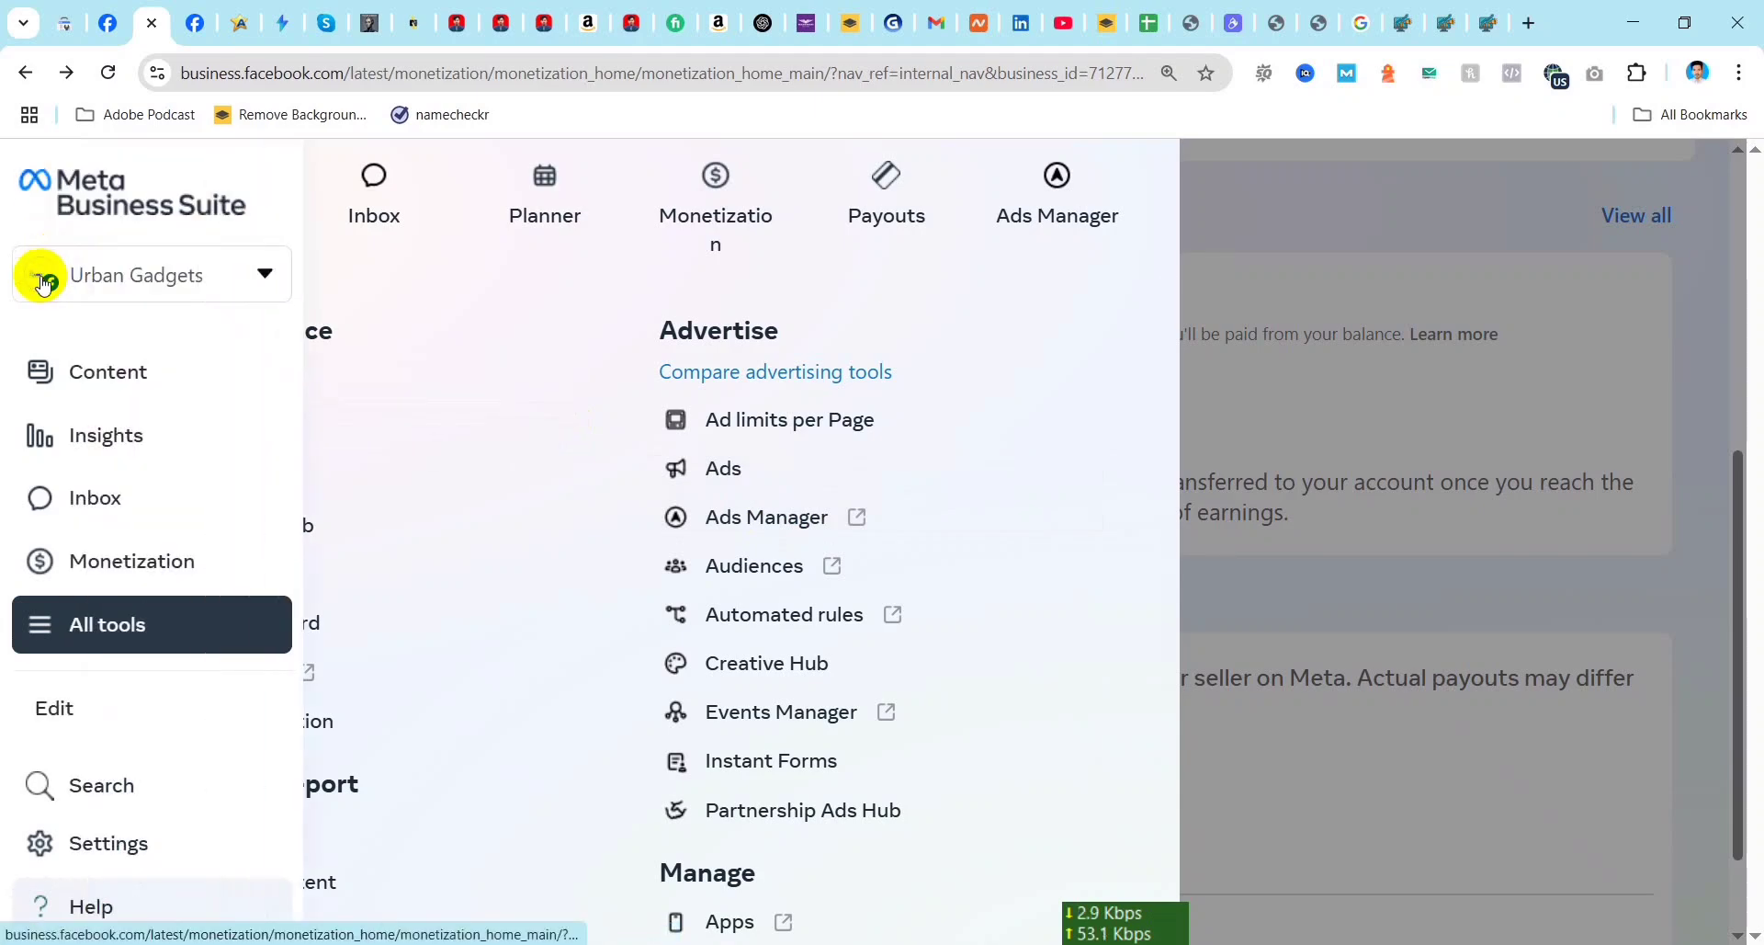
{"action": "left_click", "coordinate": [265, 276]}
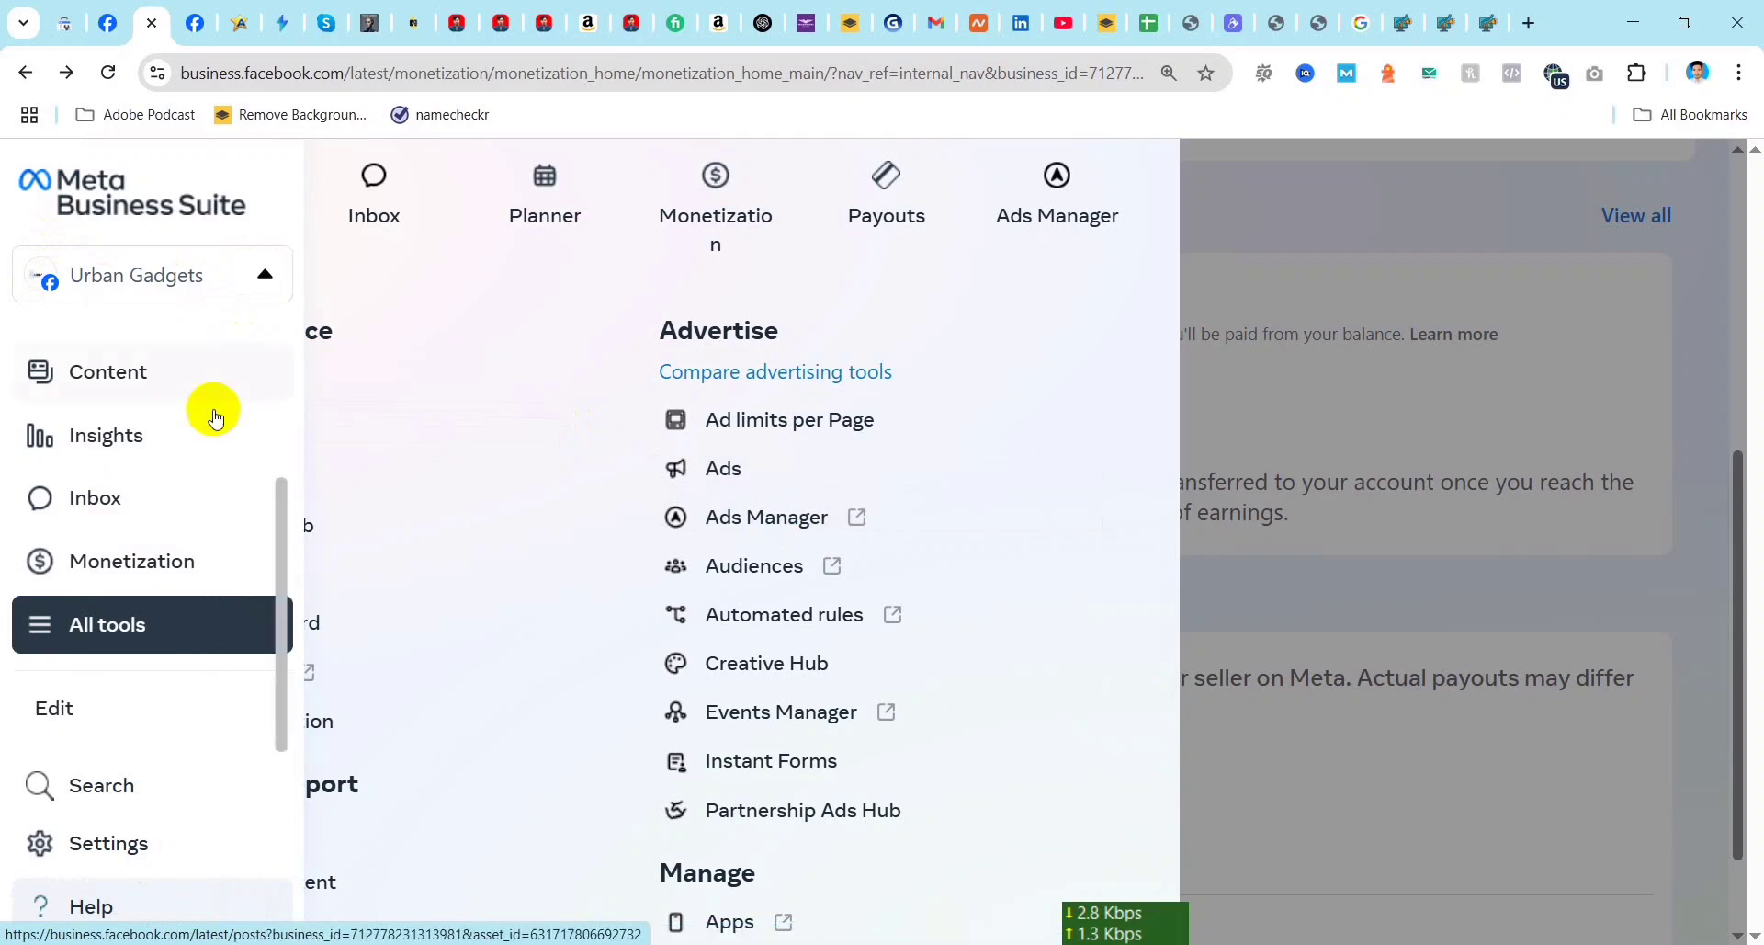
{"action": "scroll", "coordinate": [123, 507], "scroll_direction": "up", "scroll_amount": 3}
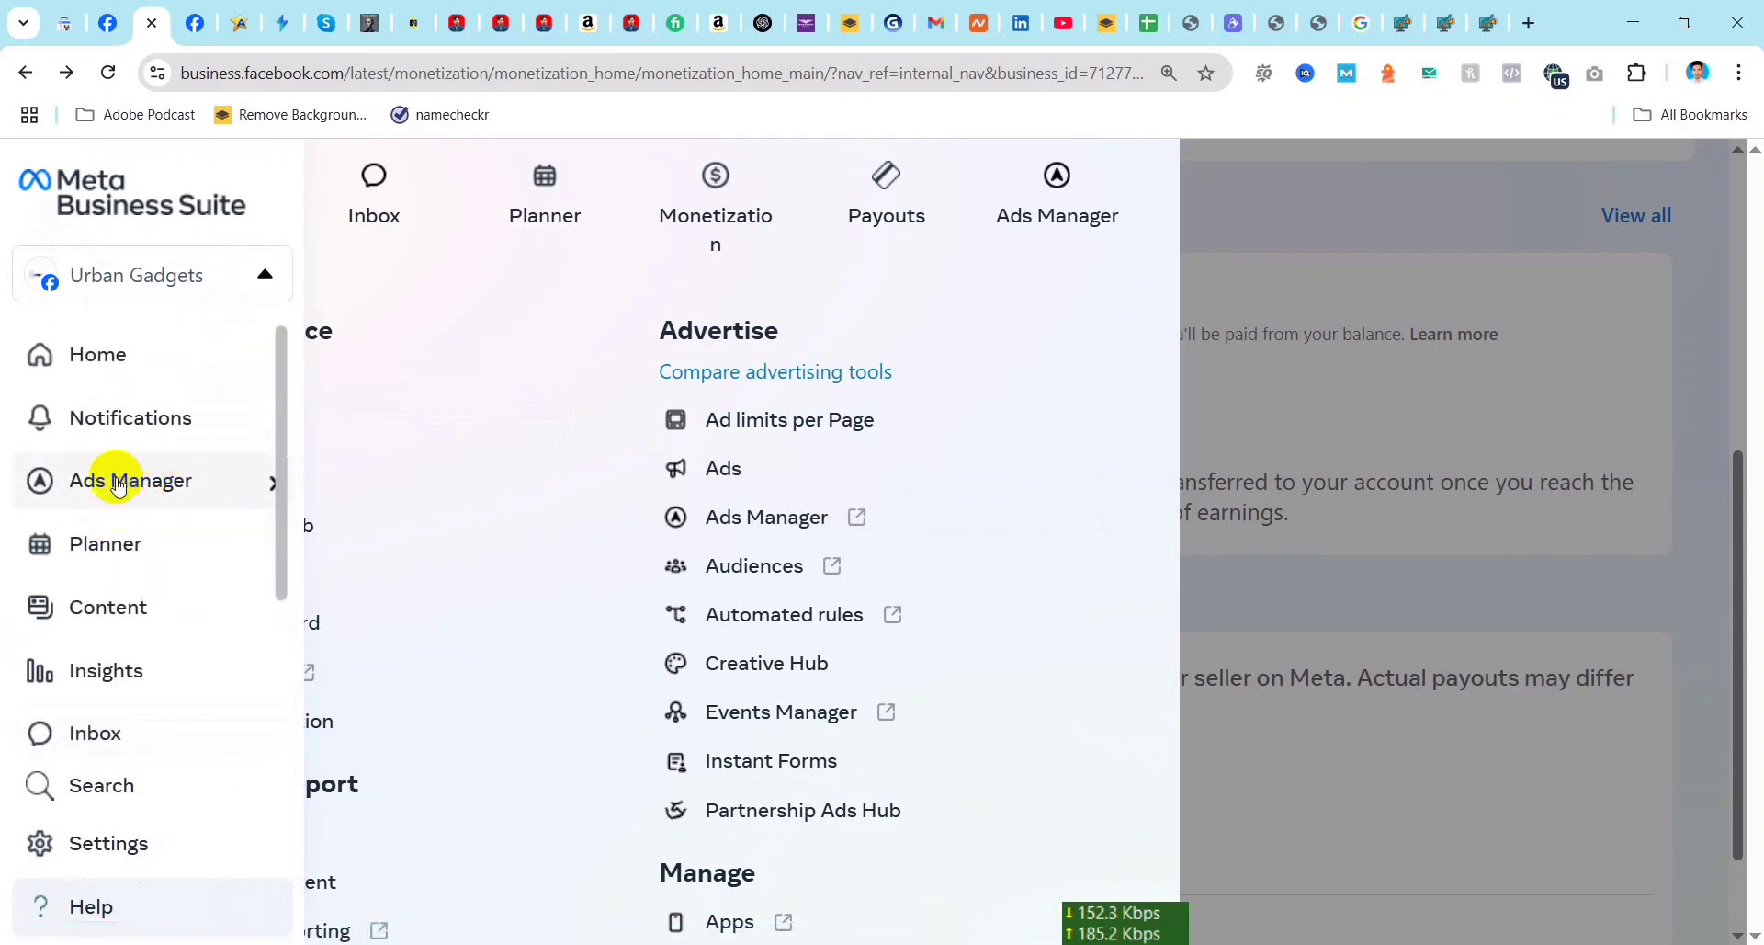
{"action": "left_click", "coordinate": [265, 276]}
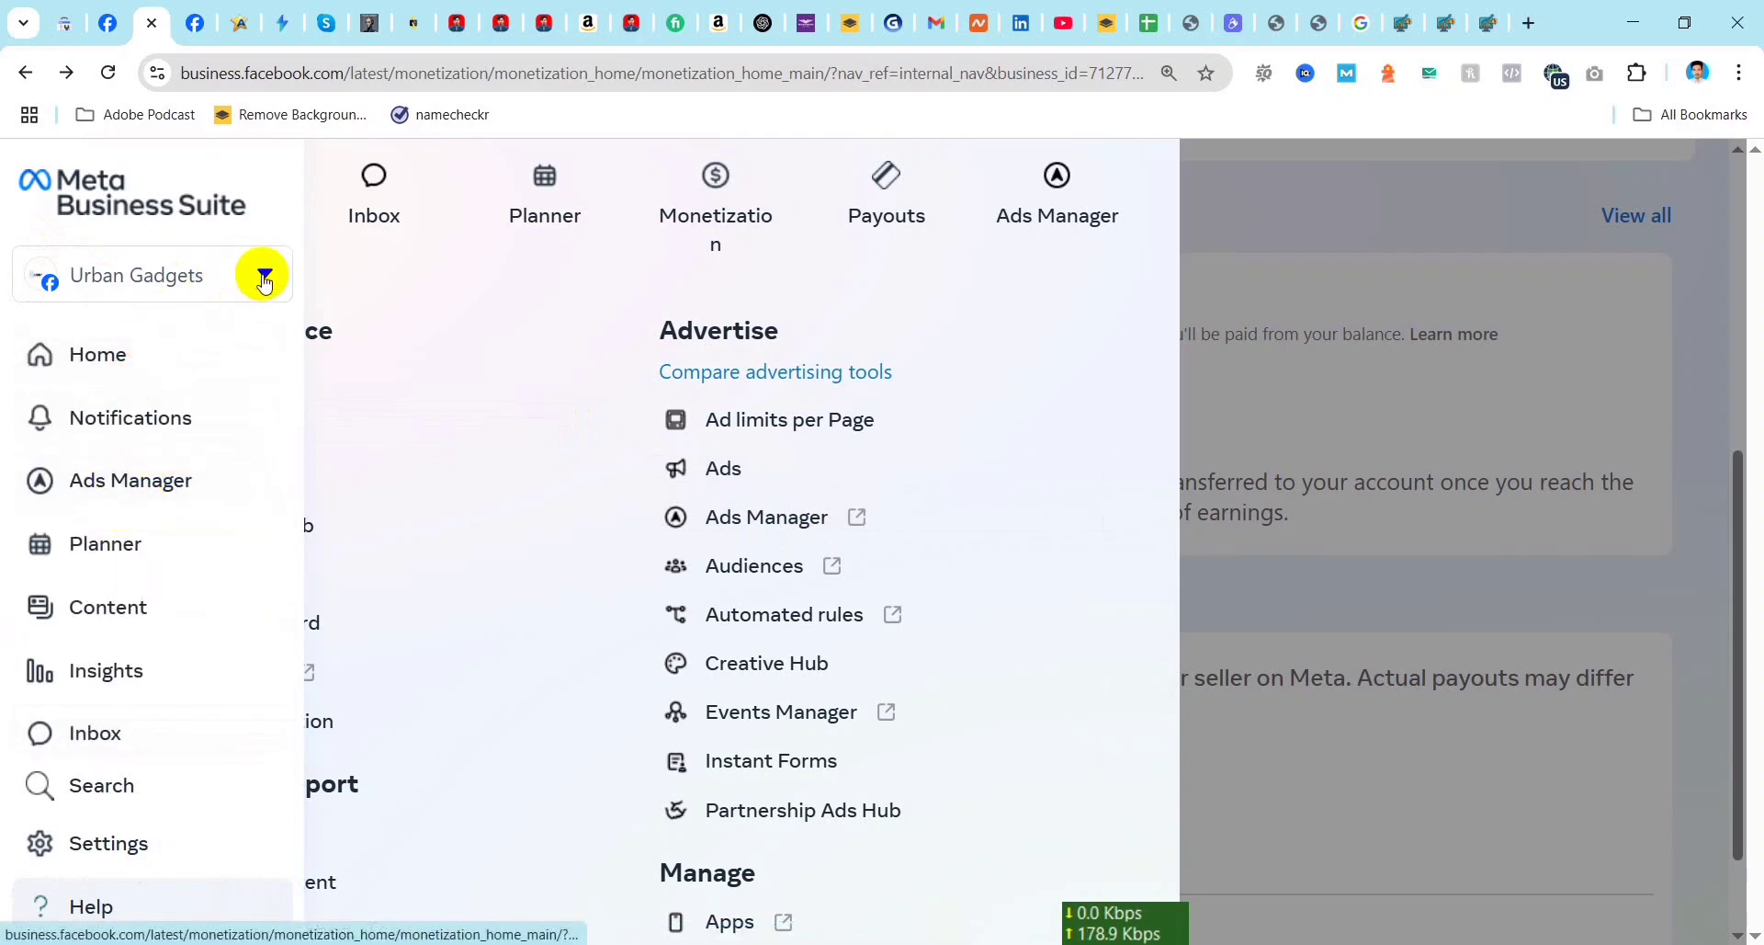
{"action": "left_click", "coordinate": [1430, 331]}
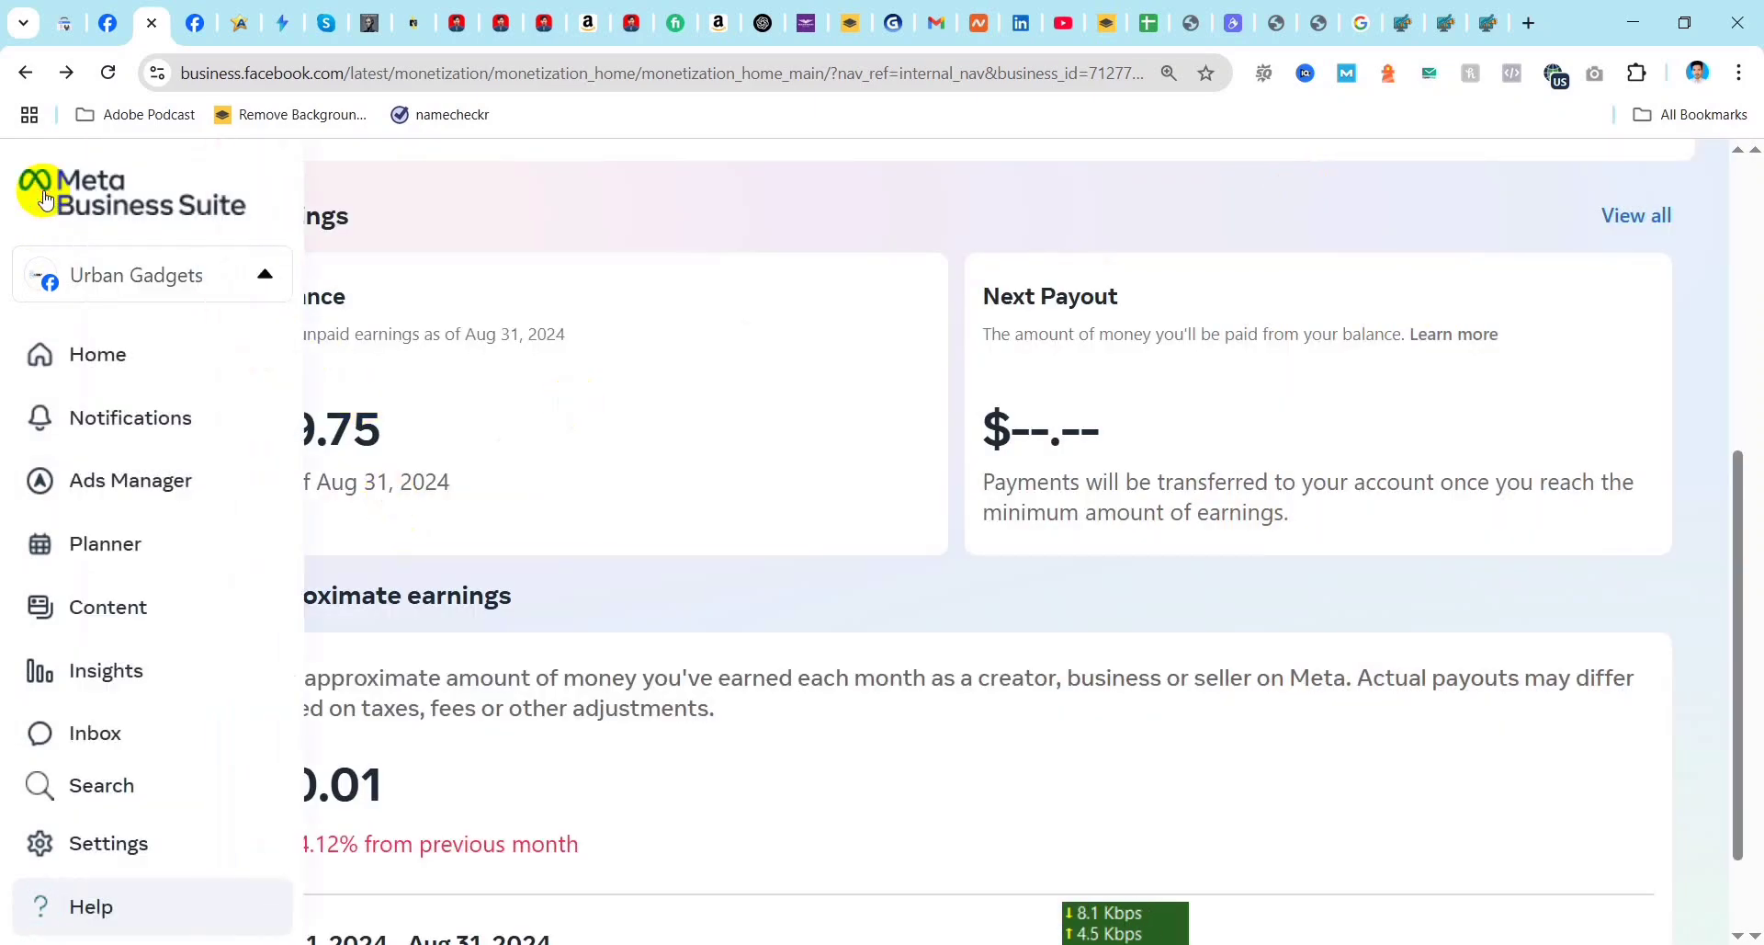
Step: Return to the Business Suite home page and look over the Urban Gadgets overview, to-do list and weekly plan
{"action": "left_click", "coordinate": [92, 189]}
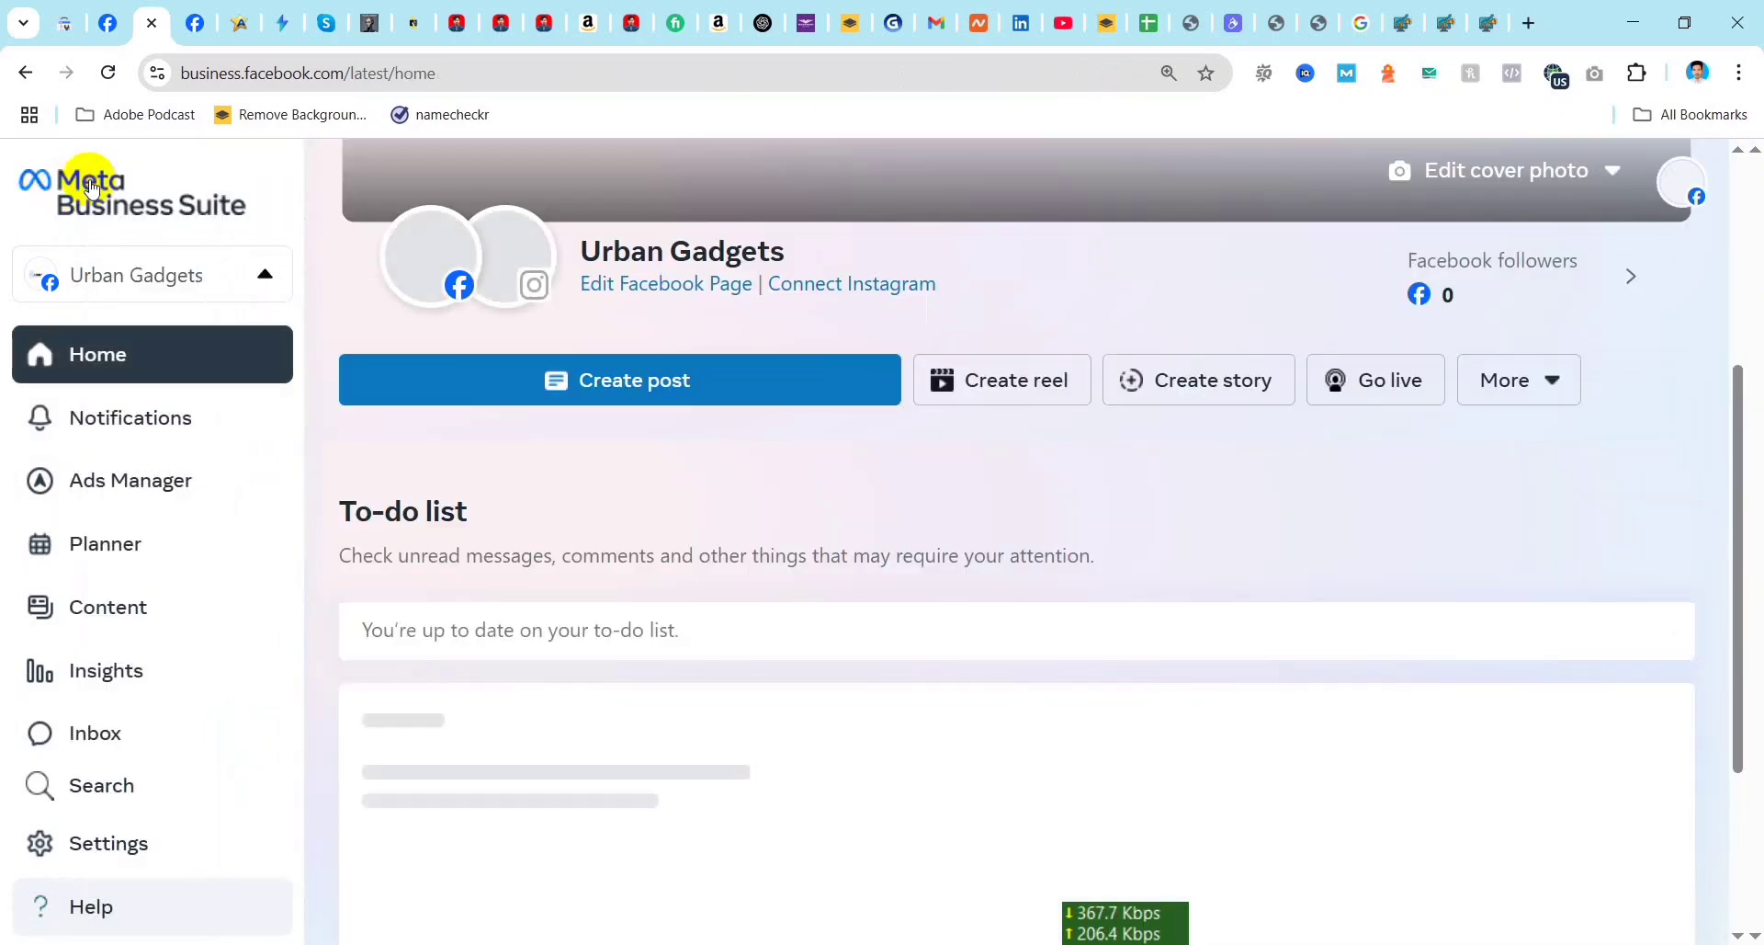
{"action": "scroll", "coordinate": [779, 512], "scroll_direction": "up", "scroll_amount": 4}
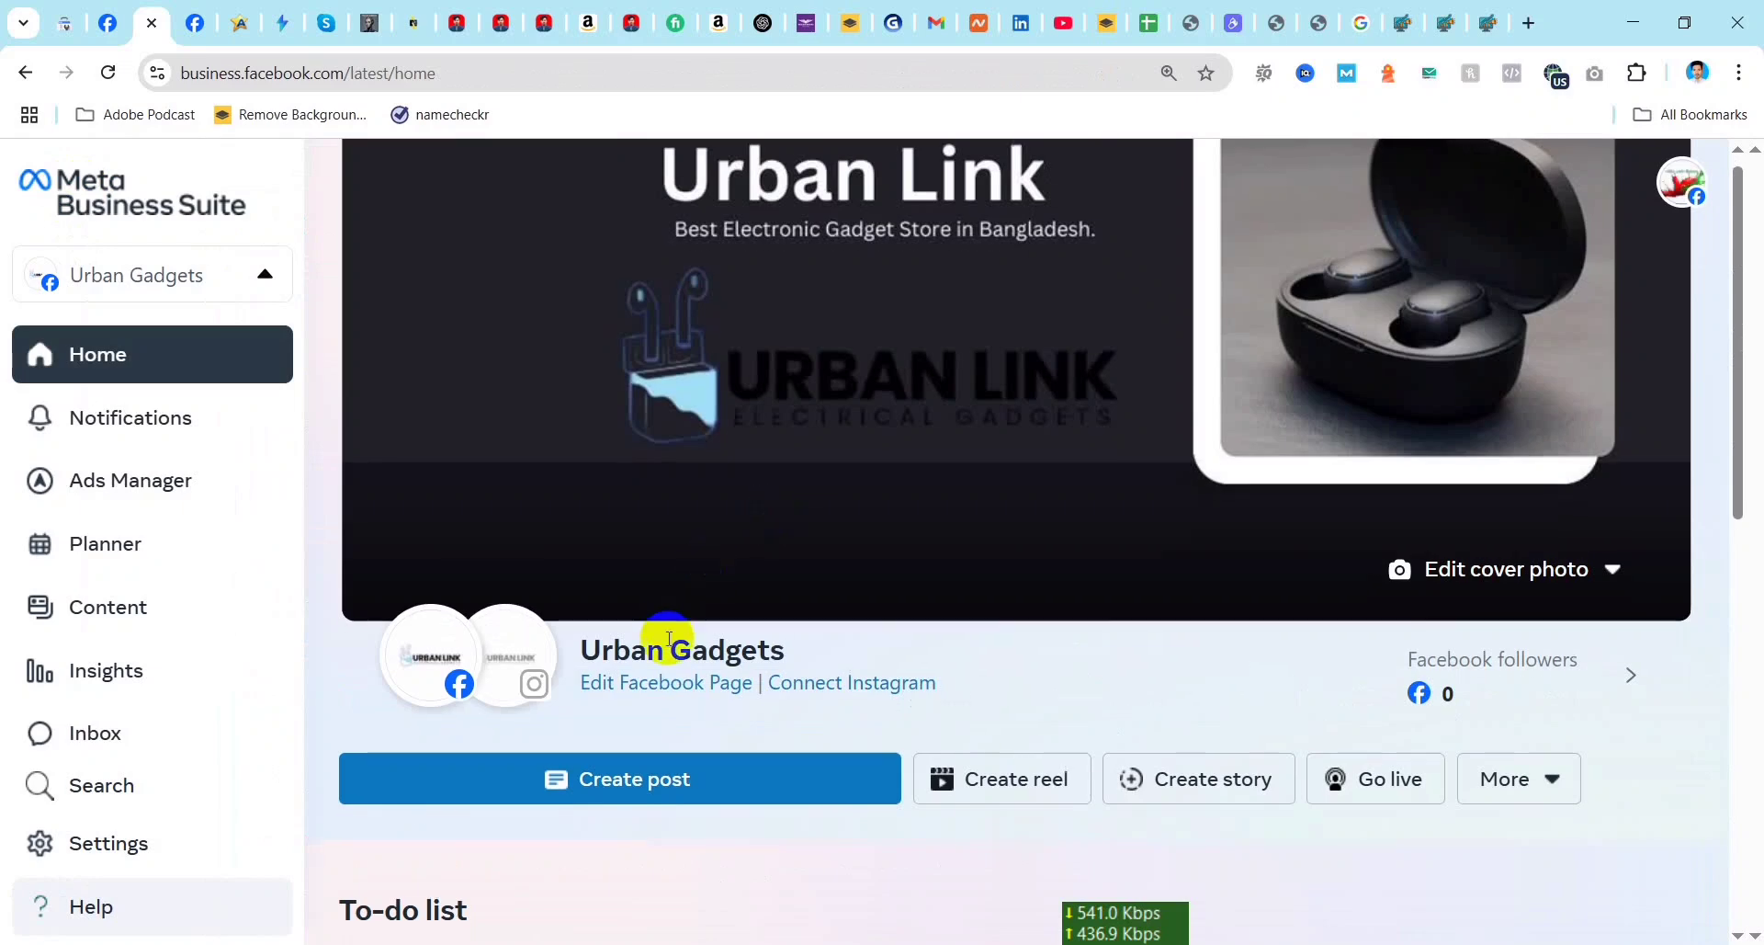
{"action": "scroll", "coordinate": [729, 593], "scroll_direction": "down", "scroll_amount": 5}
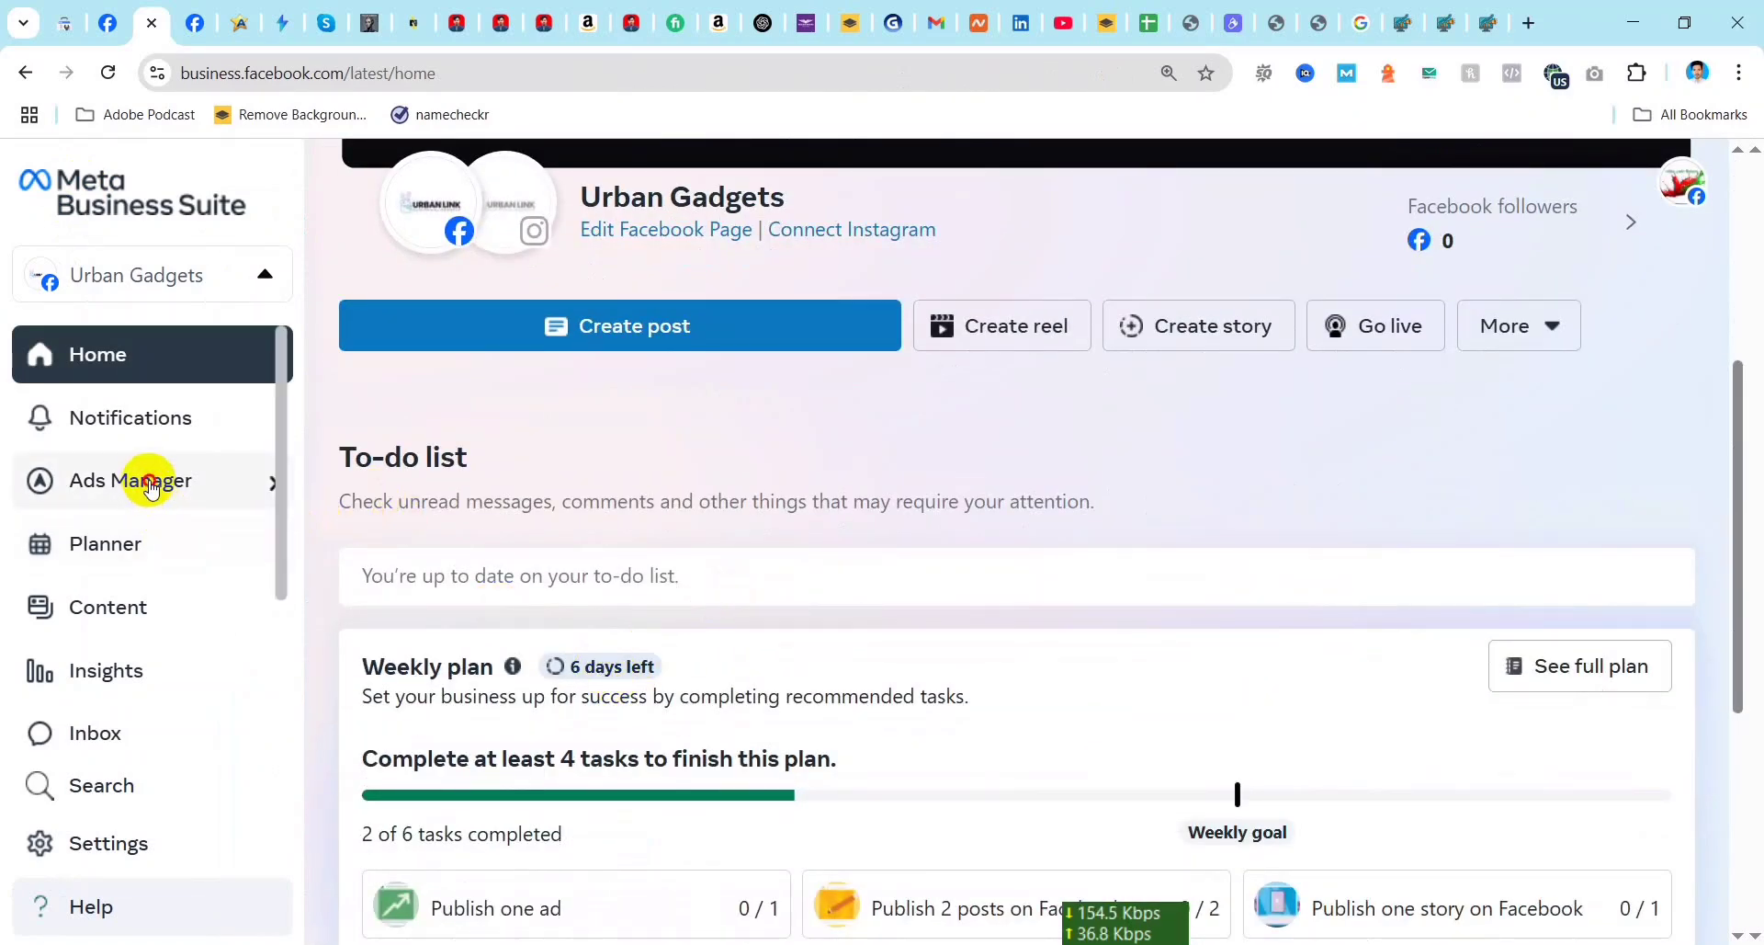
Step: Open the business asset list and look through the available business portfolios and Pages
{"action": "left_click", "coordinate": [175, 290]}
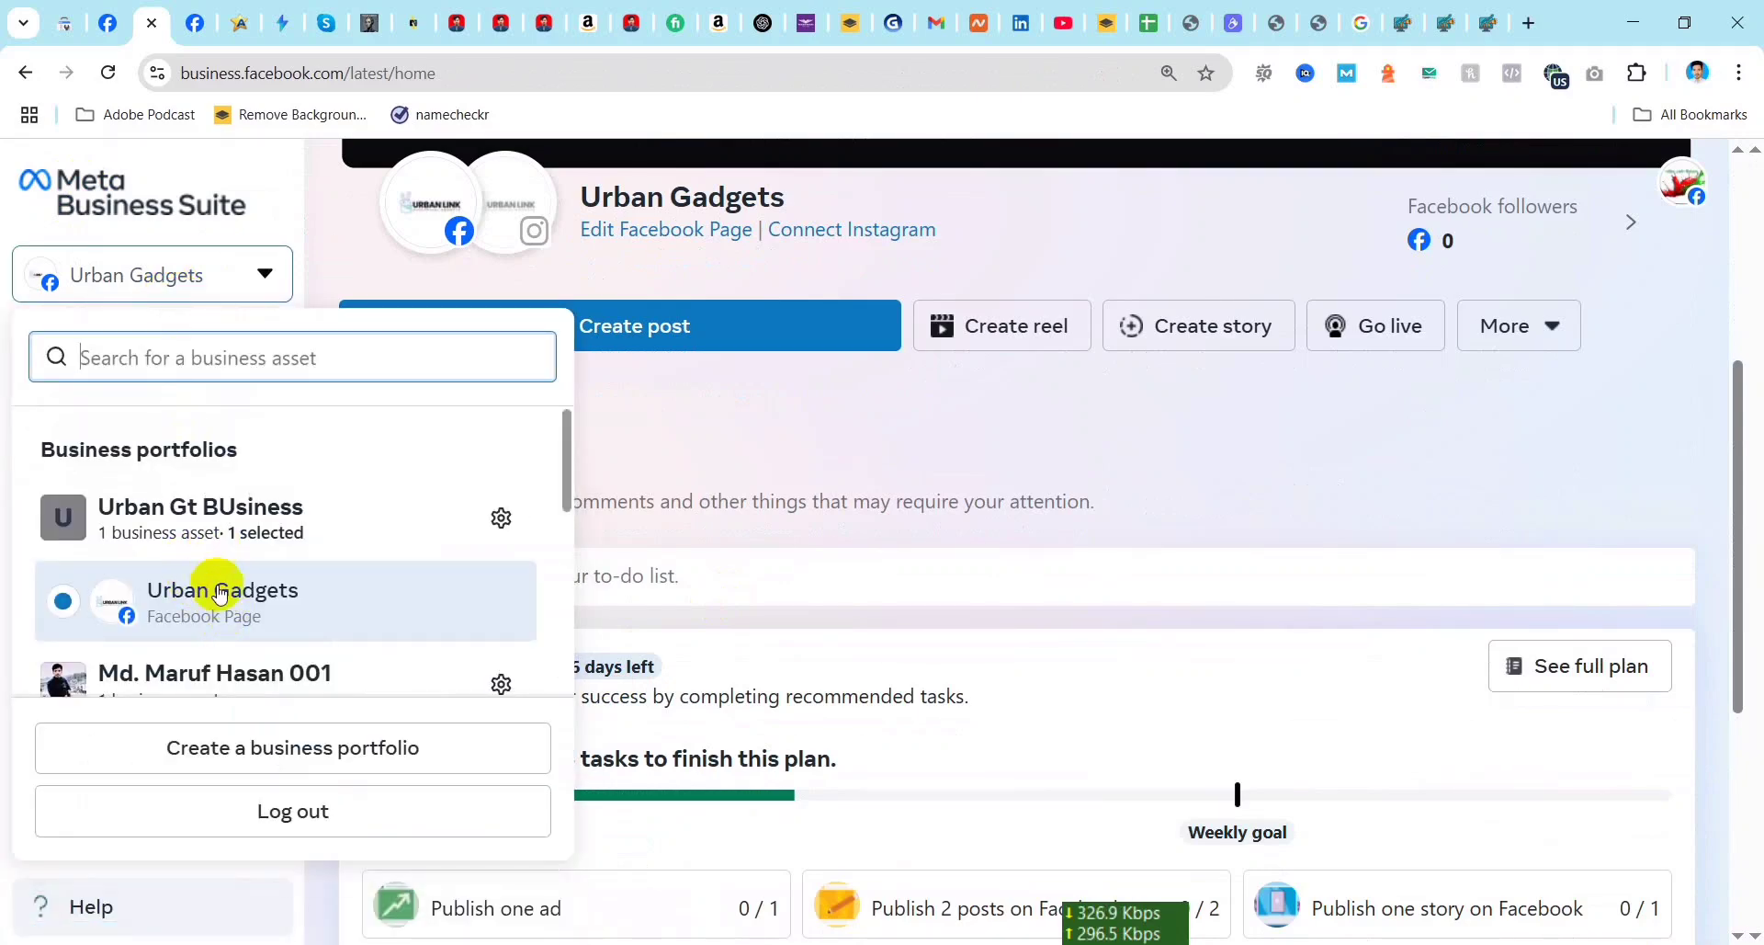
{"action": "scroll", "coordinate": [220, 597], "scroll_direction": "down", "scroll_amount": 4}
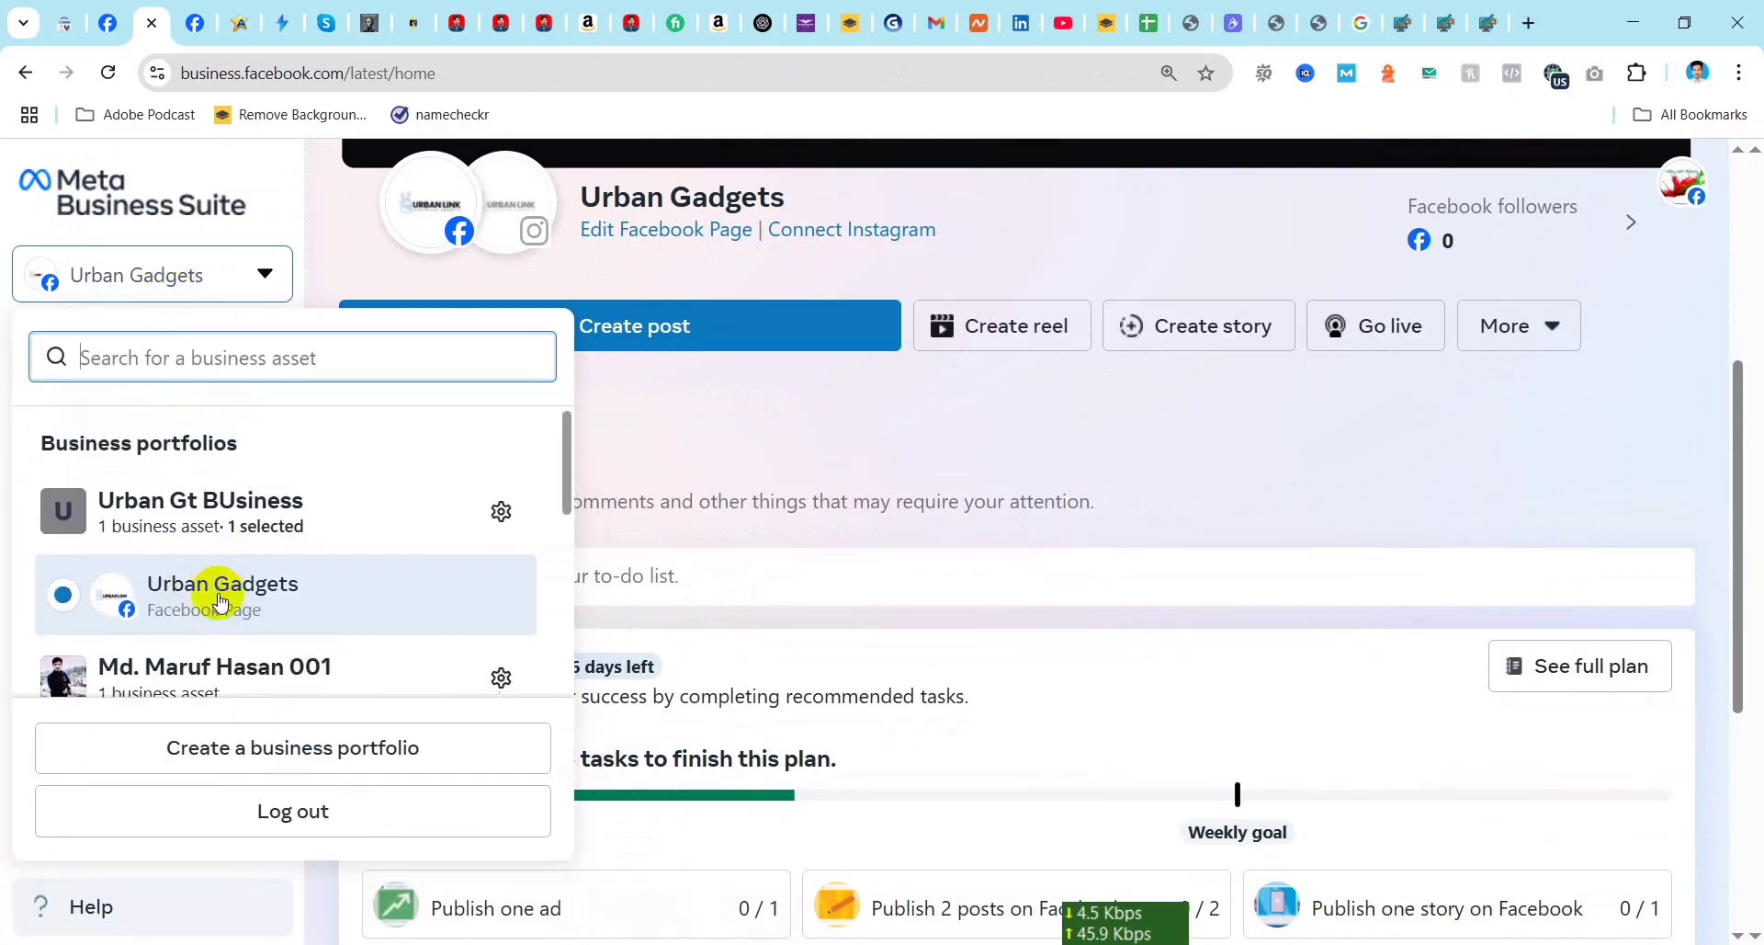
{"action": "scroll", "coordinate": [299, 537], "scroll_direction": "down", "scroll_amount": 2}
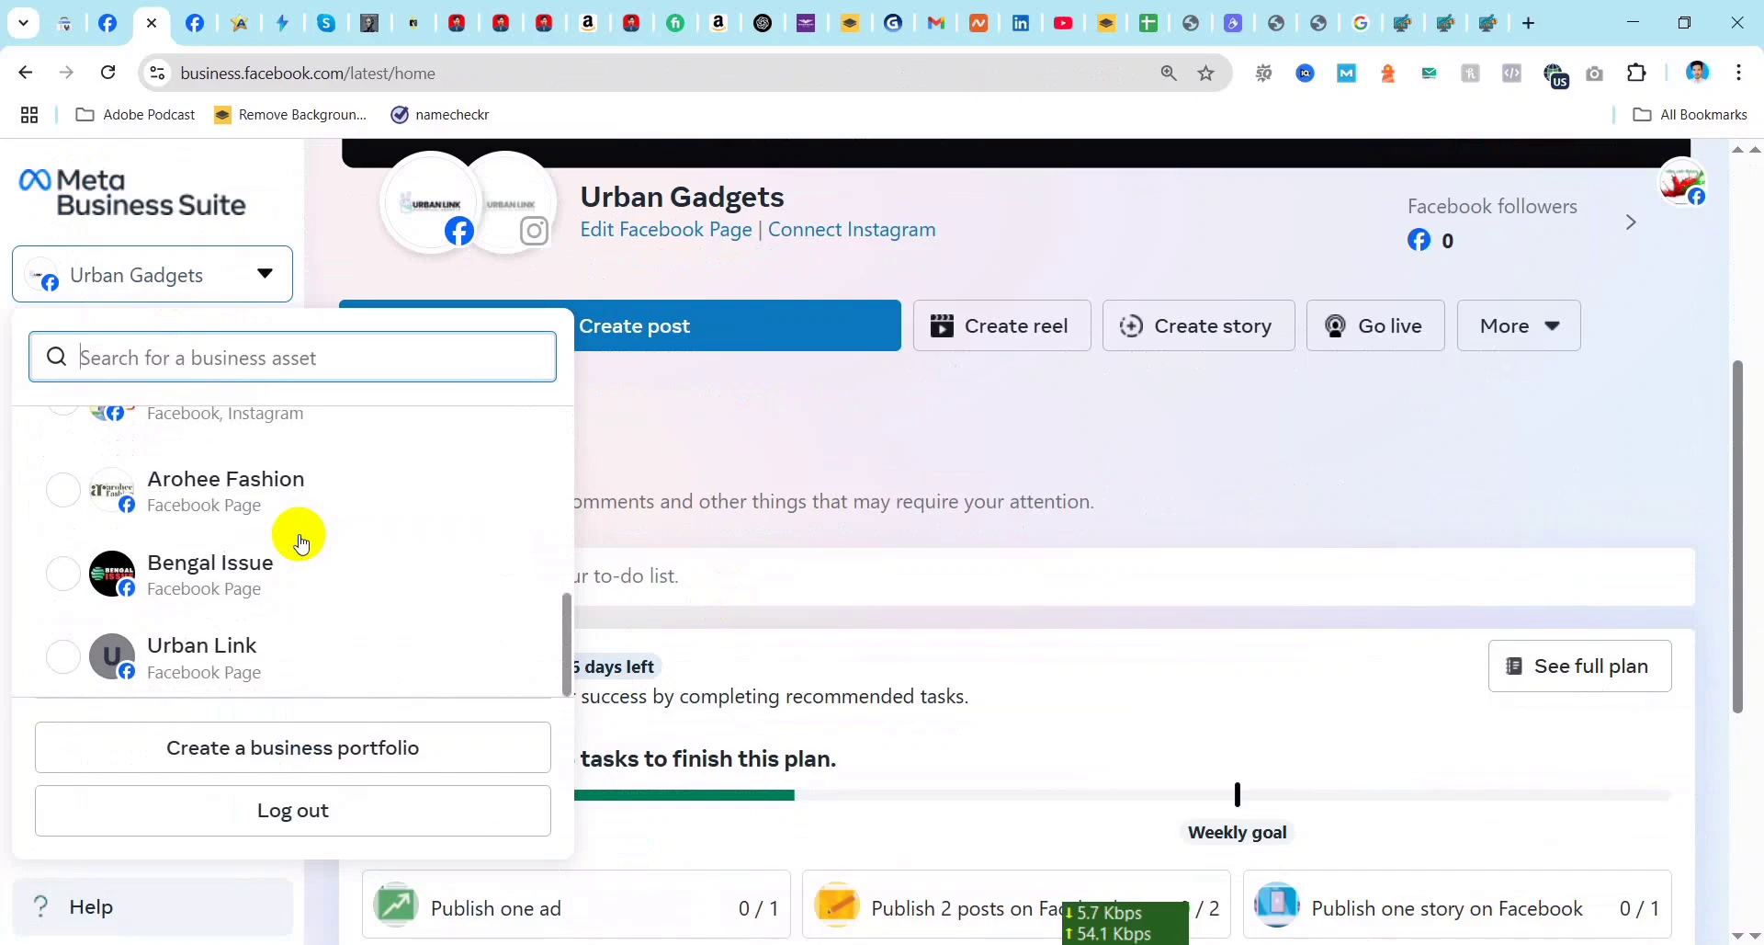
{"action": "scroll", "coordinate": [236, 653], "scroll_direction": "up", "scroll_amount": 5}
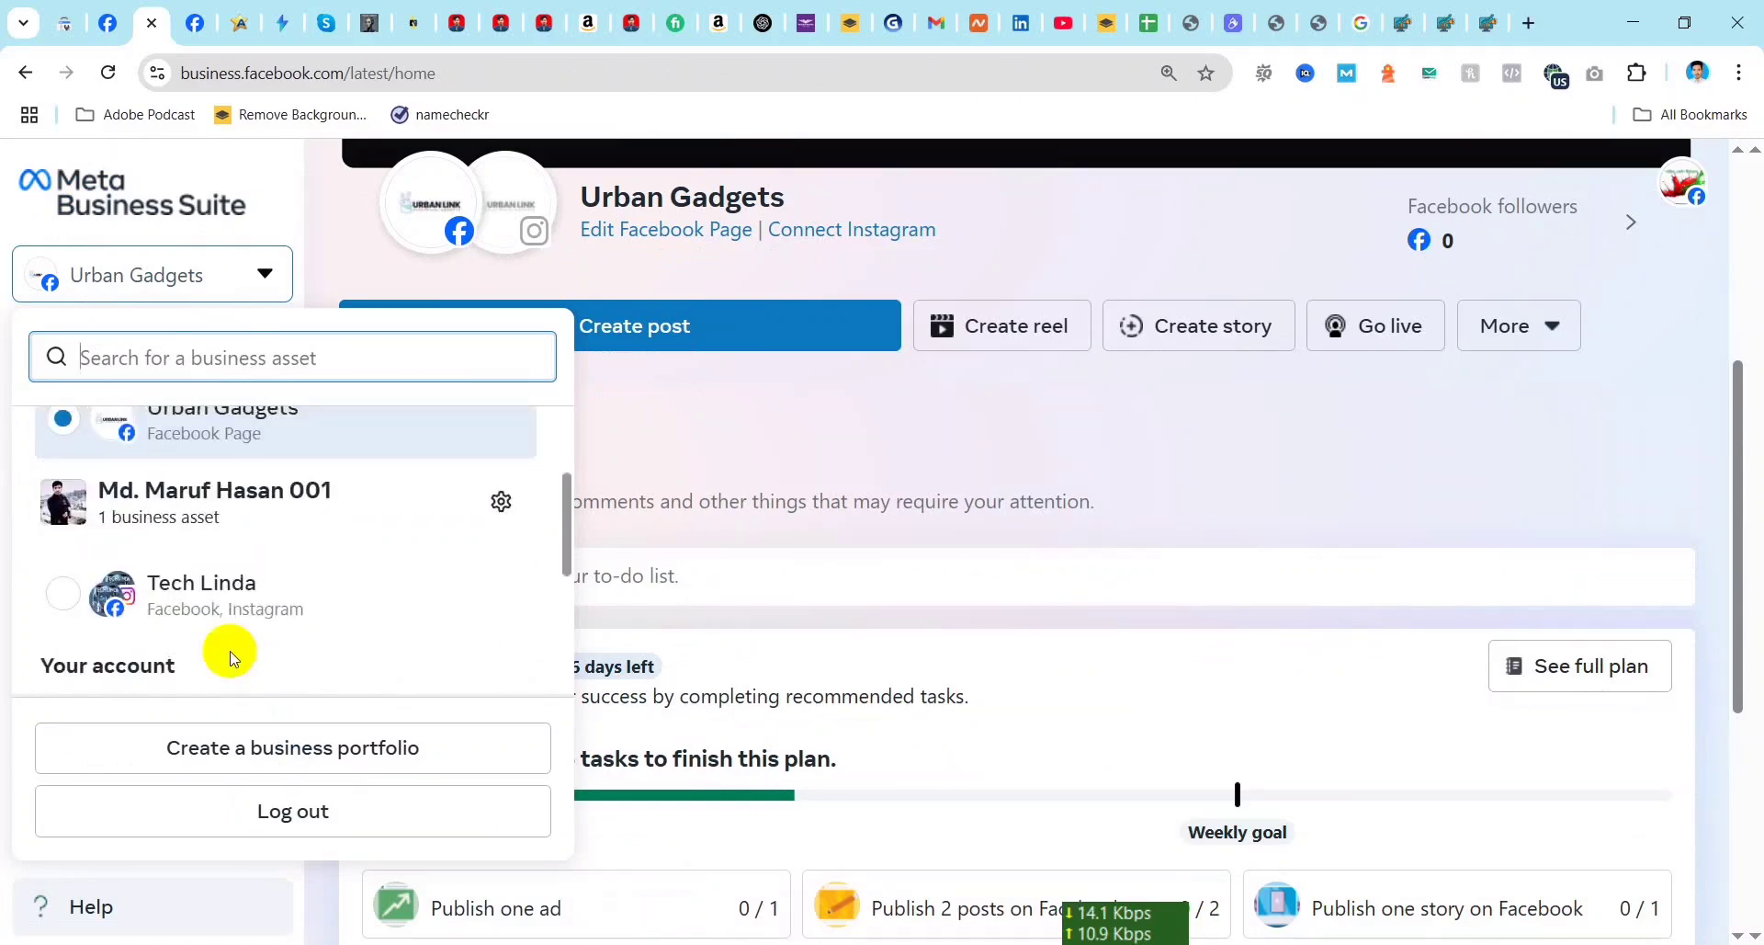
{"action": "scroll", "coordinate": [237, 635], "scroll_direction": "up", "scroll_amount": 1}
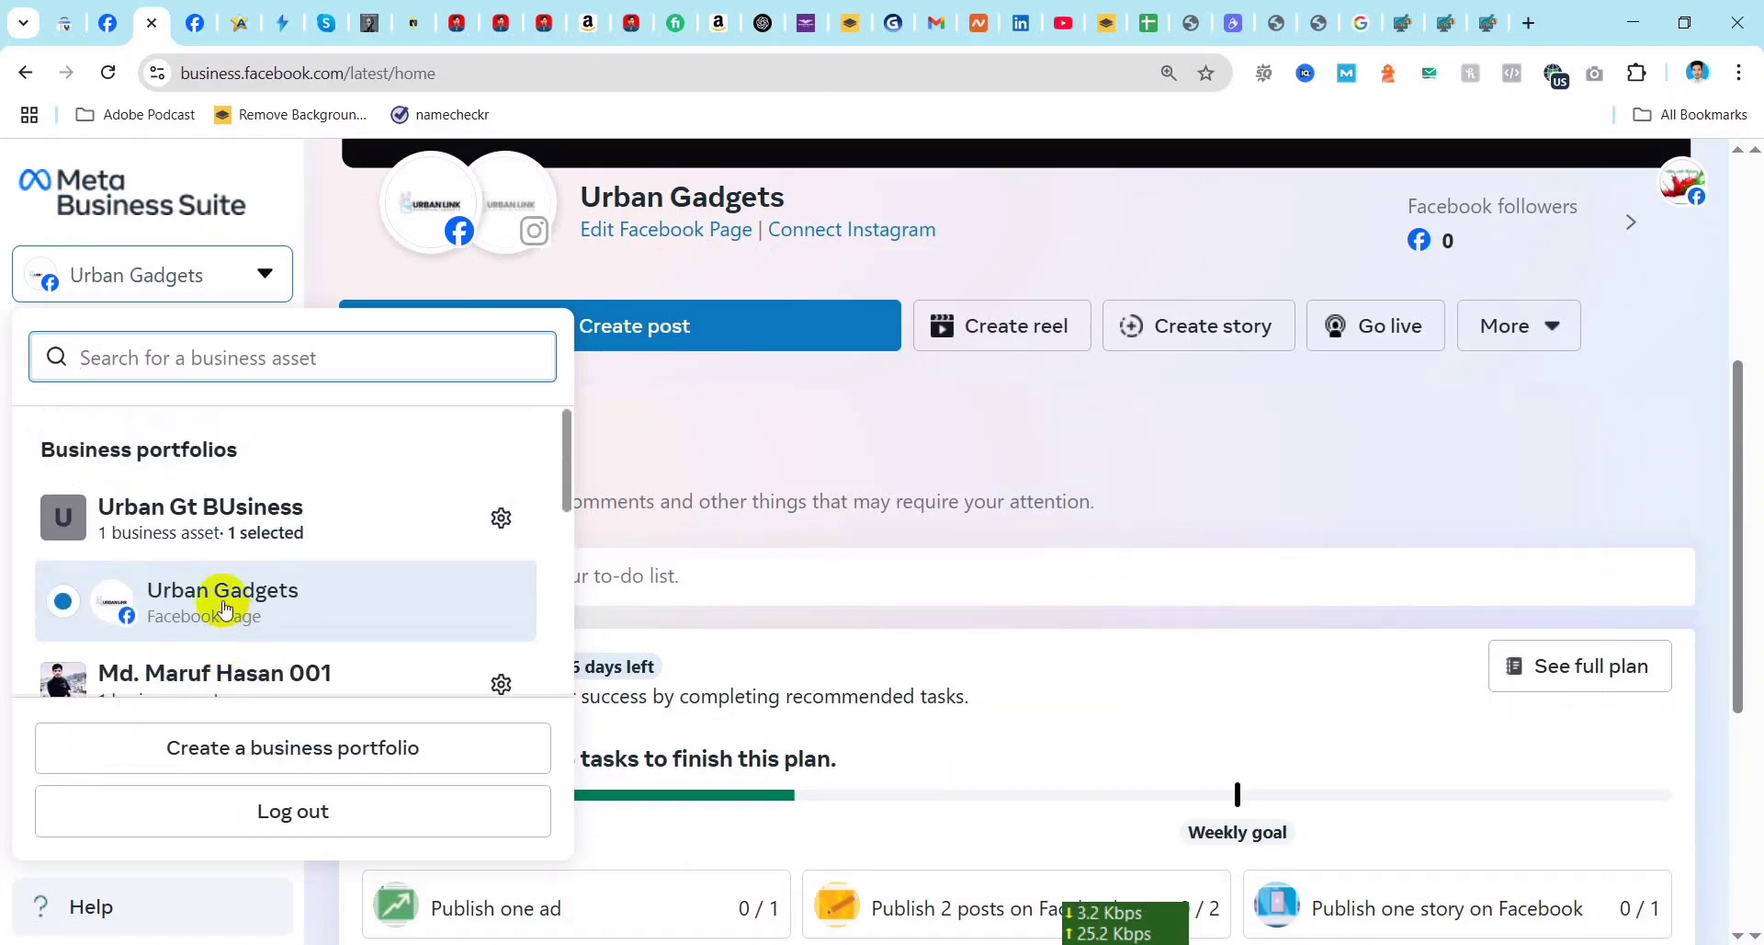
Step: Select the Urban Gadgets Page under the Urban Gt BUsiness portfolio and open the Ads Manager account overview
{"action": "left_click", "coordinate": [225, 598]}
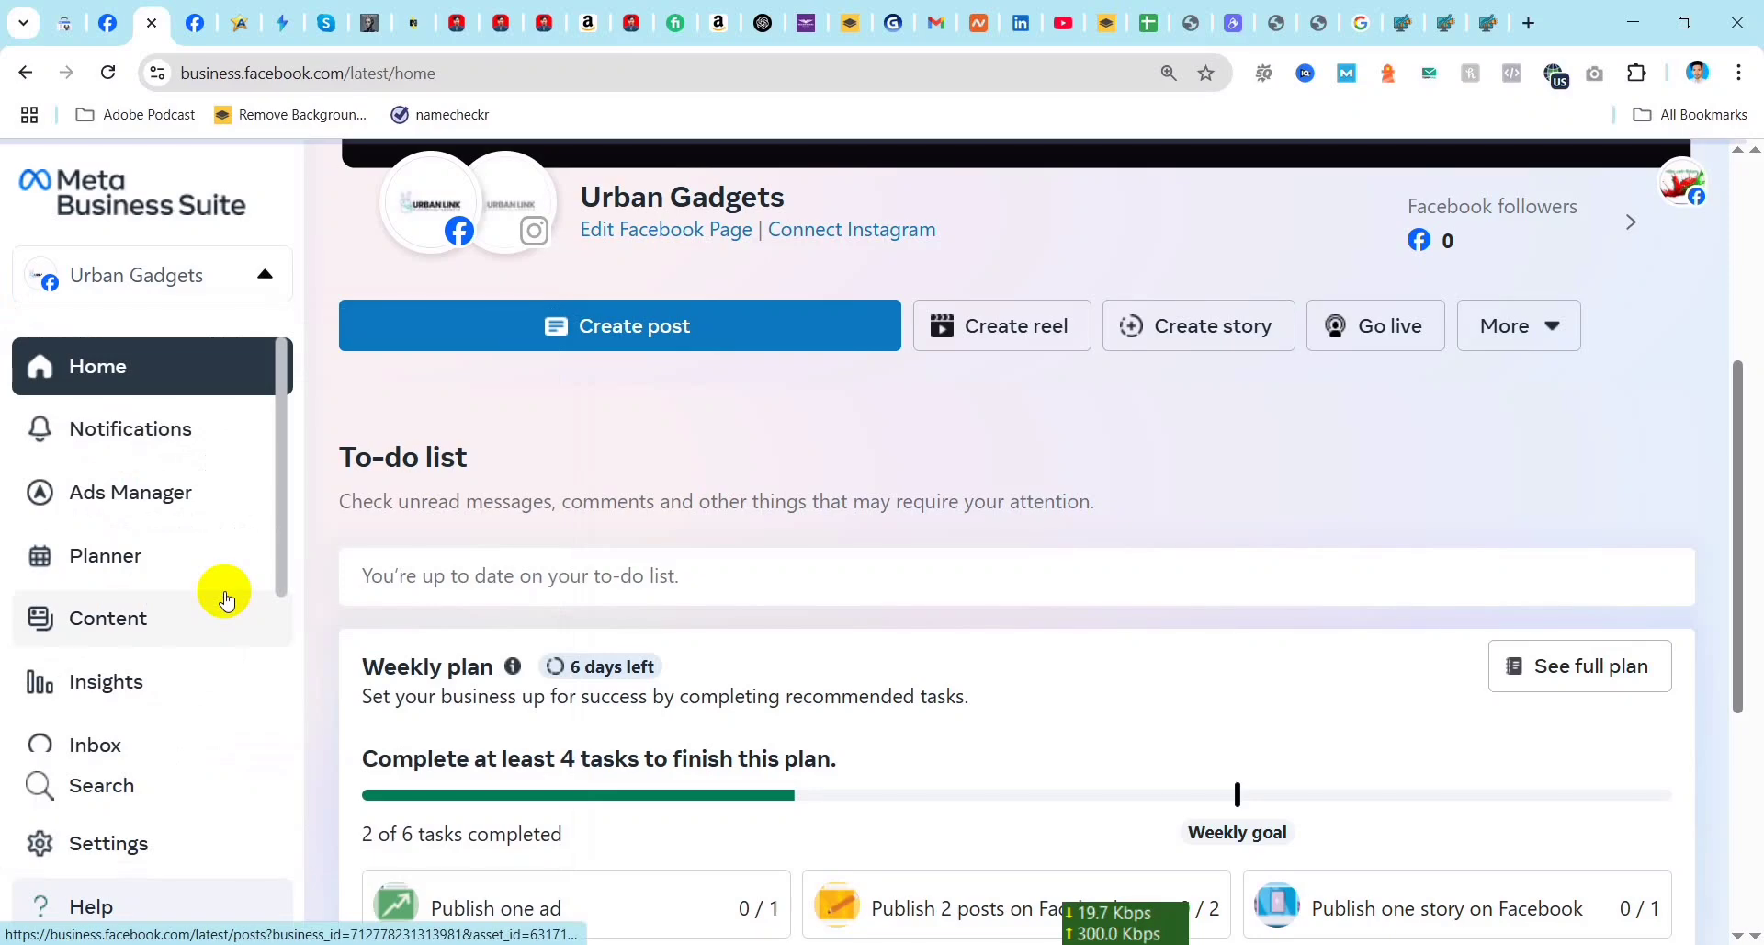
{"action": "left_click", "coordinate": [150, 504]}
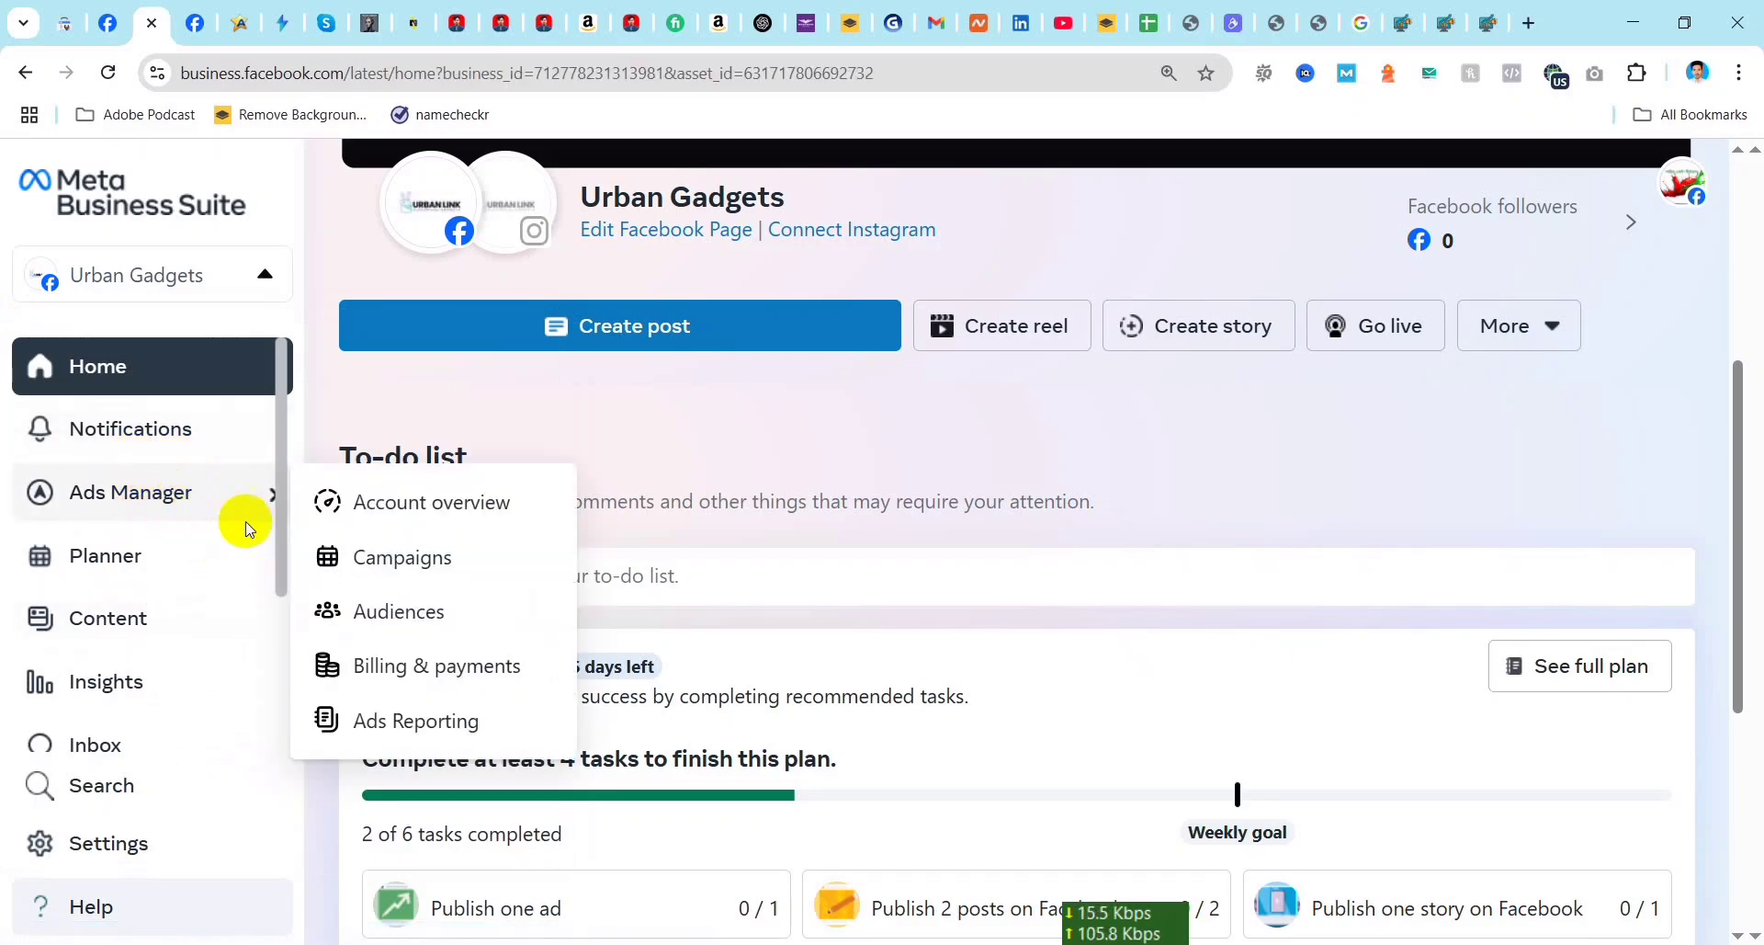
{"action": "left_click", "coordinate": [424, 511]}
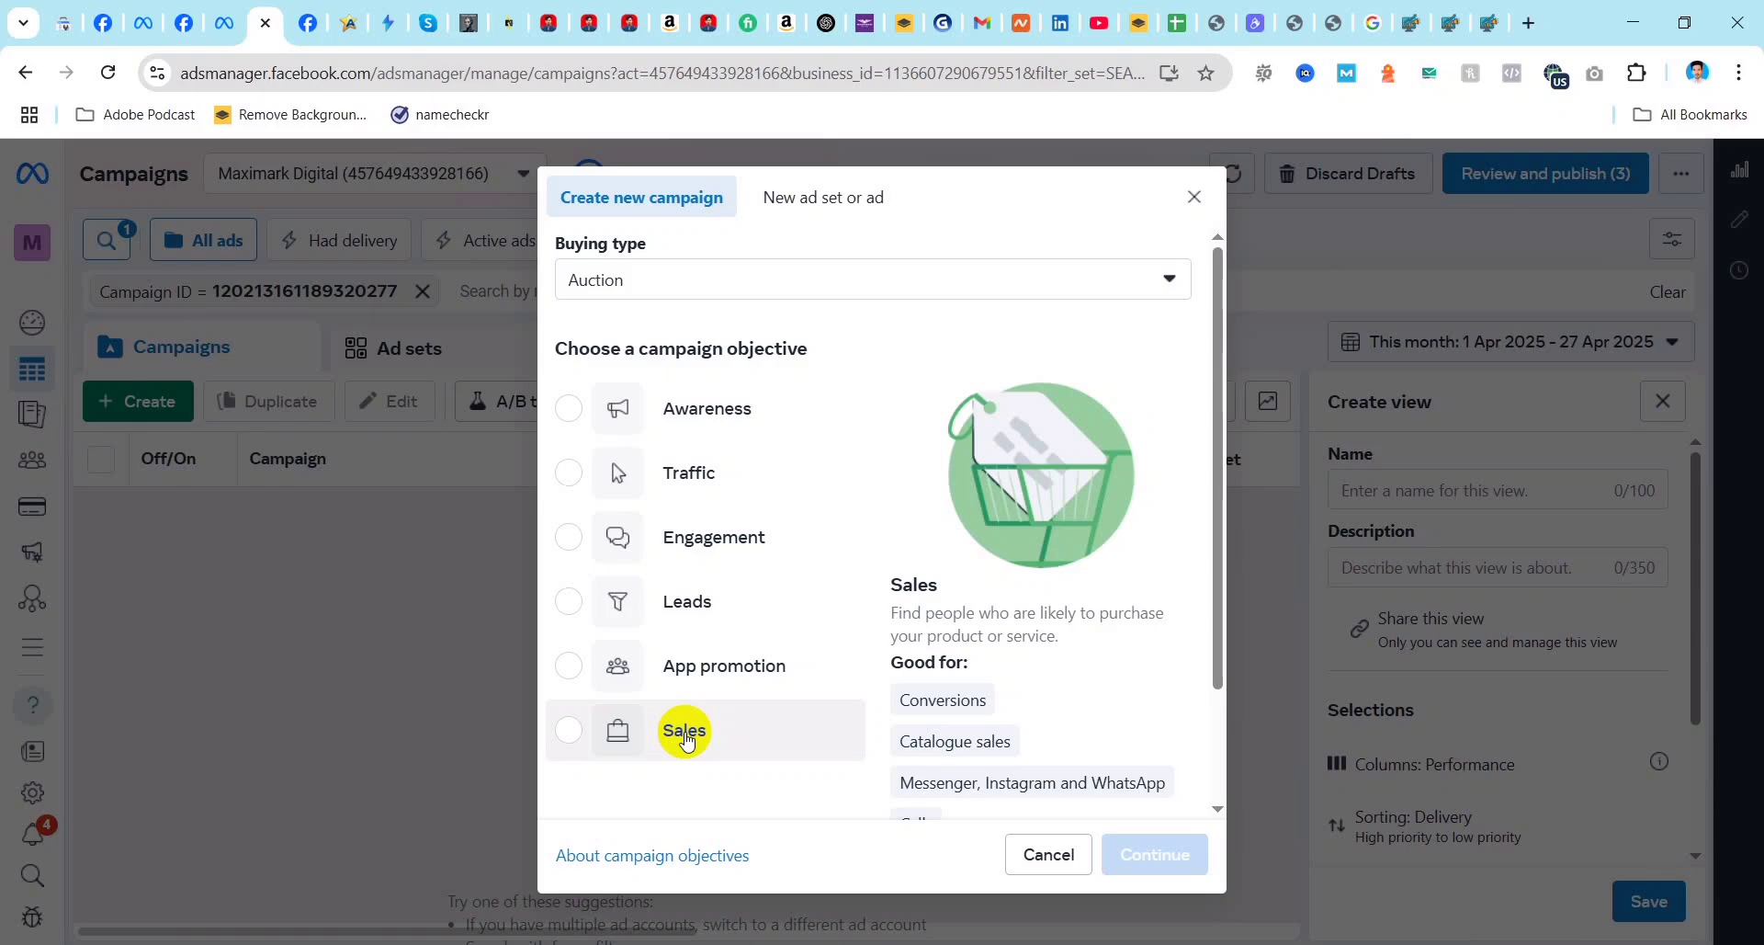
Step: Review the campaign objectives and create a new auction campaign with the Sales objective
{"action": "scroll", "coordinate": [734, 712], "scroll_direction": "down", "scroll_amount": 1}
{"action": "scroll", "coordinate": [733, 712], "scroll_direction": "down", "scroll_amount": 1}
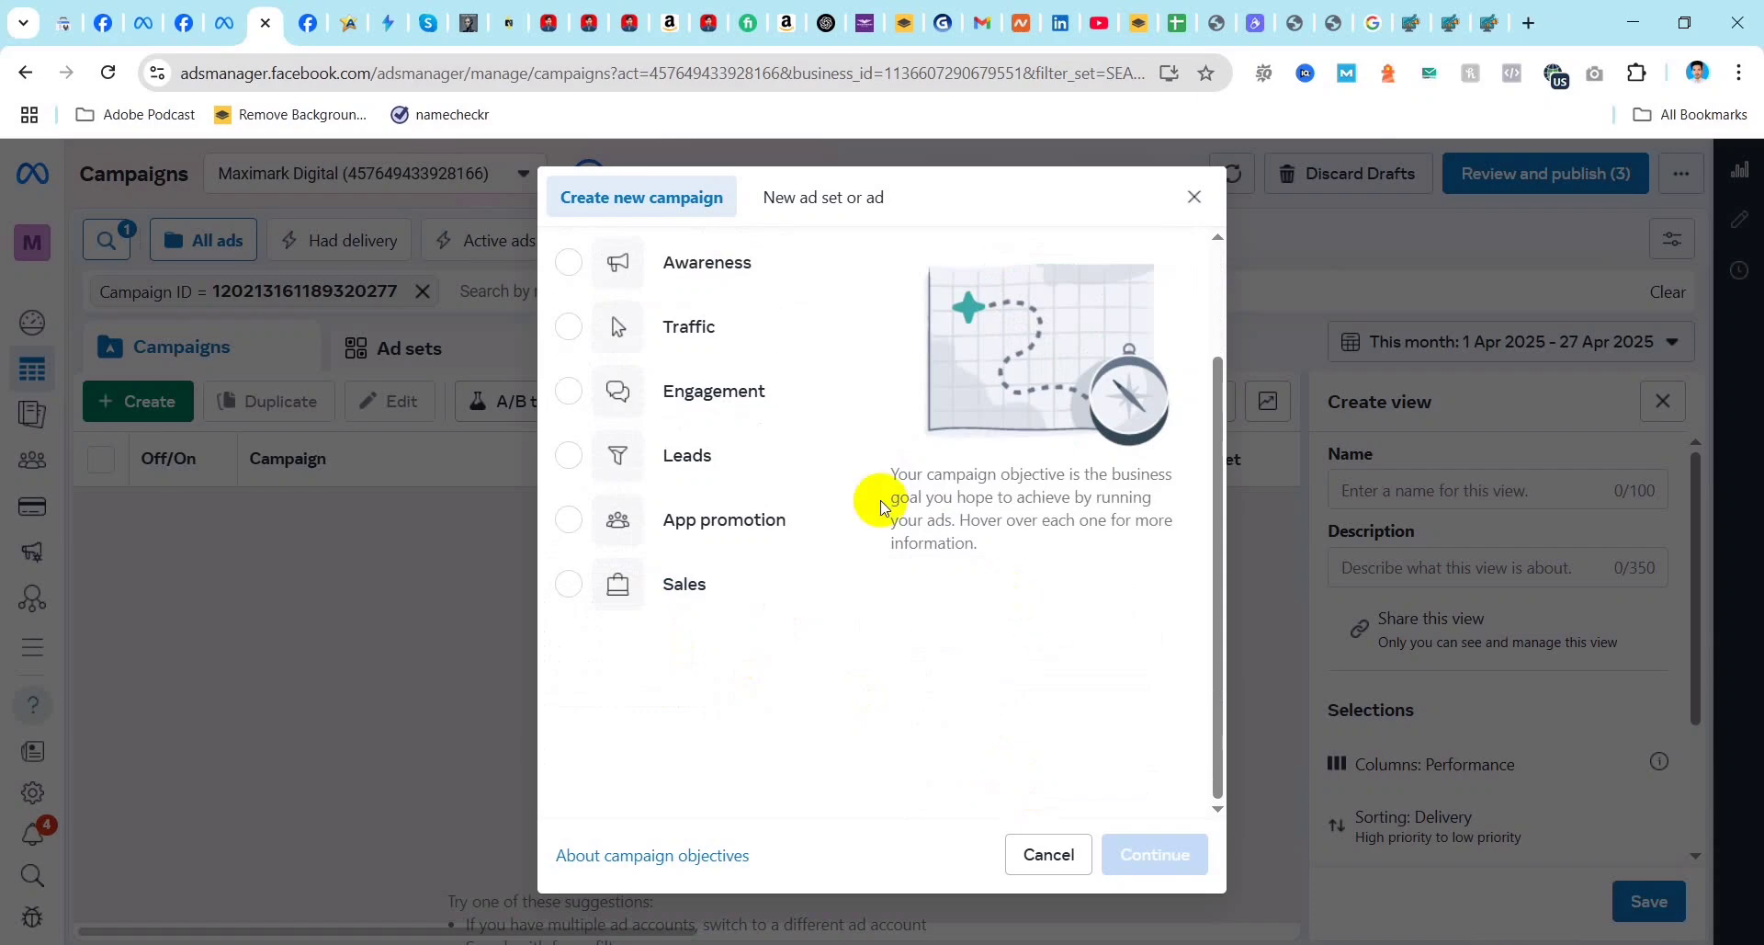
{"action": "mouse_move", "coordinate": [805, 468]}
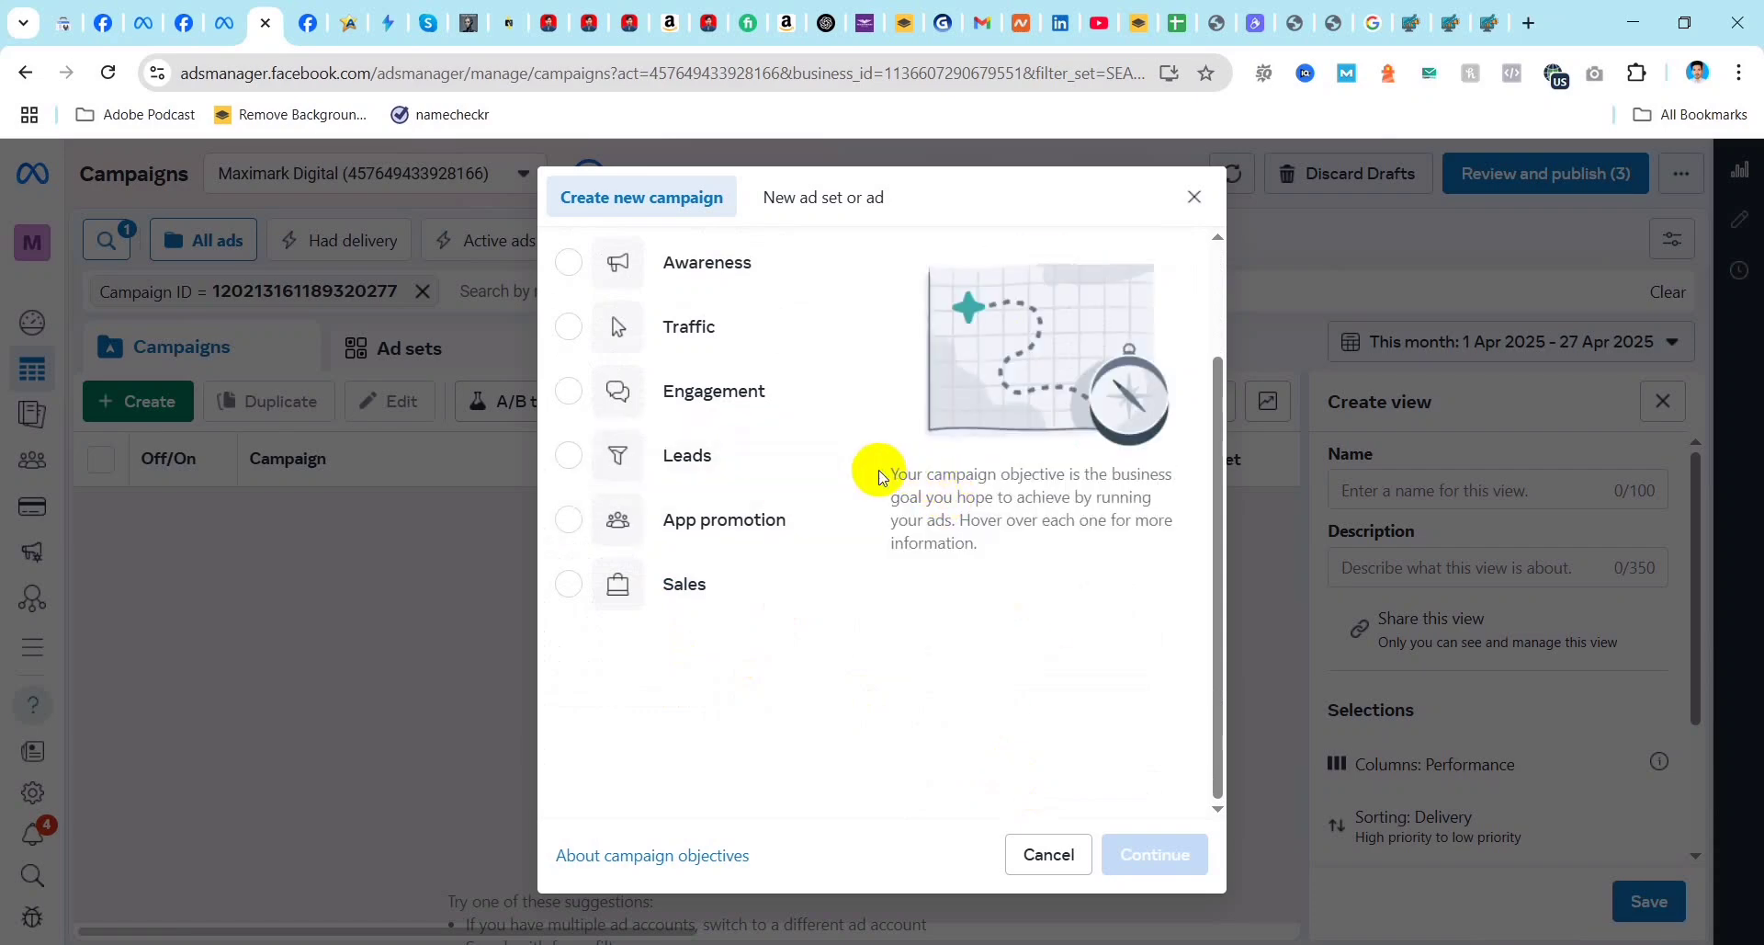
{"action": "scroll", "coordinate": [804, 474], "scroll_direction": "up", "scroll_amount": 2}
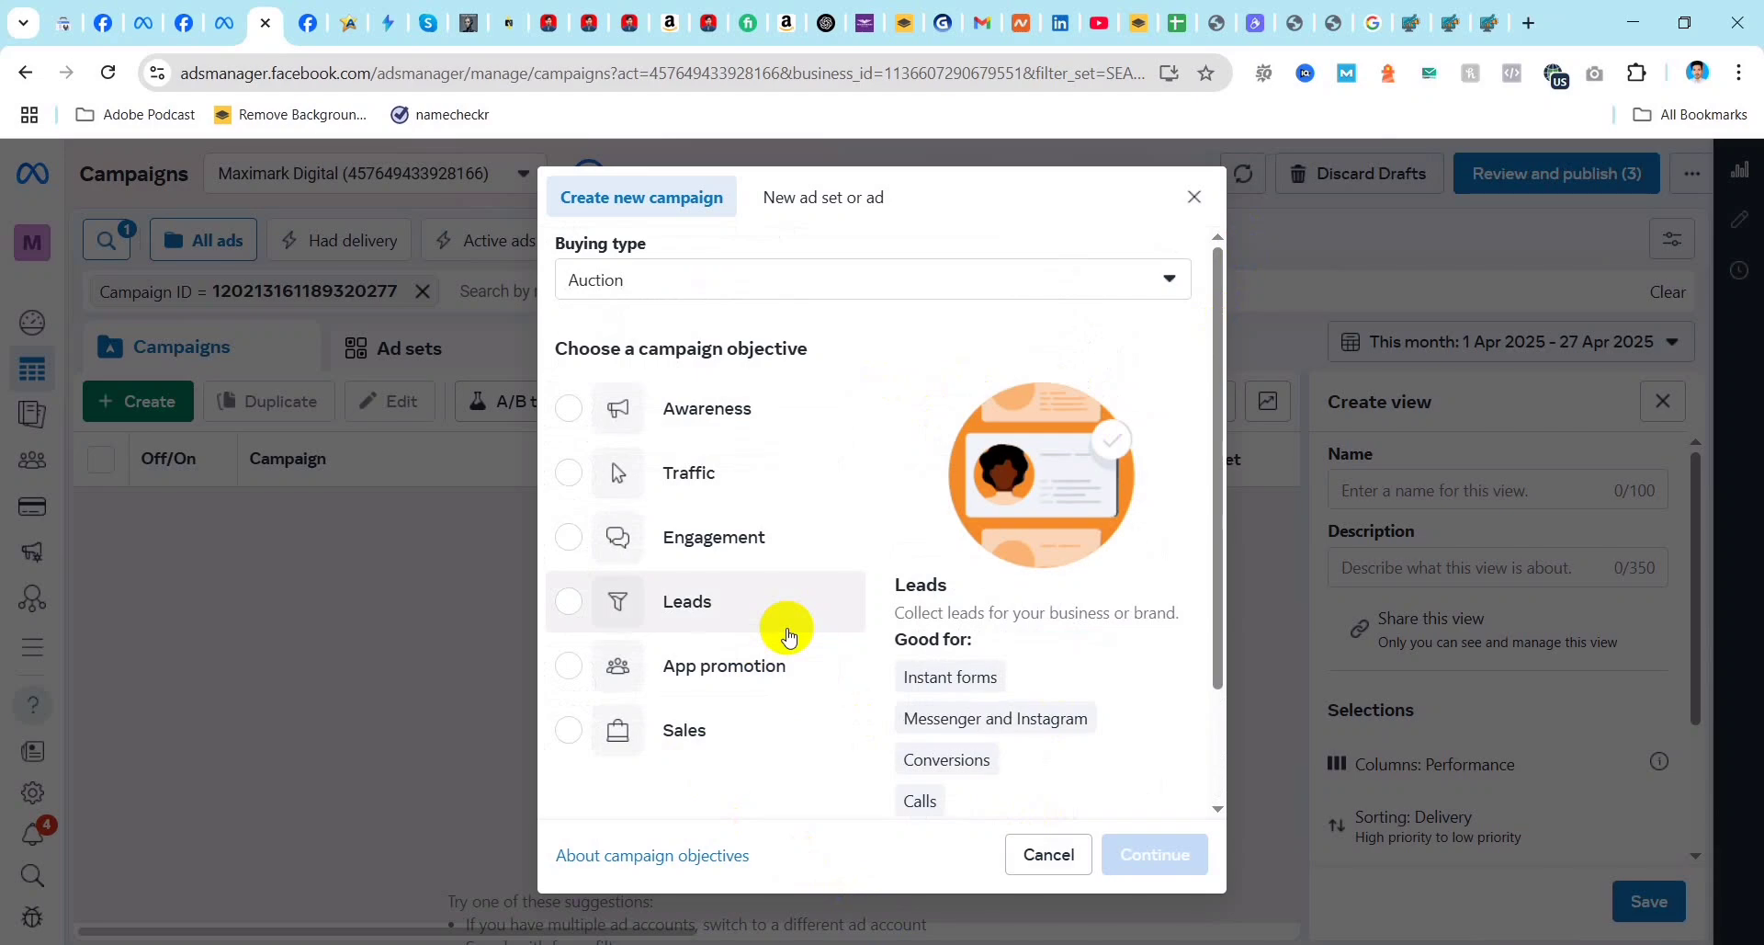
{"action": "scroll", "coordinate": [708, 654], "scroll_direction": "down", "scroll_amount": 2}
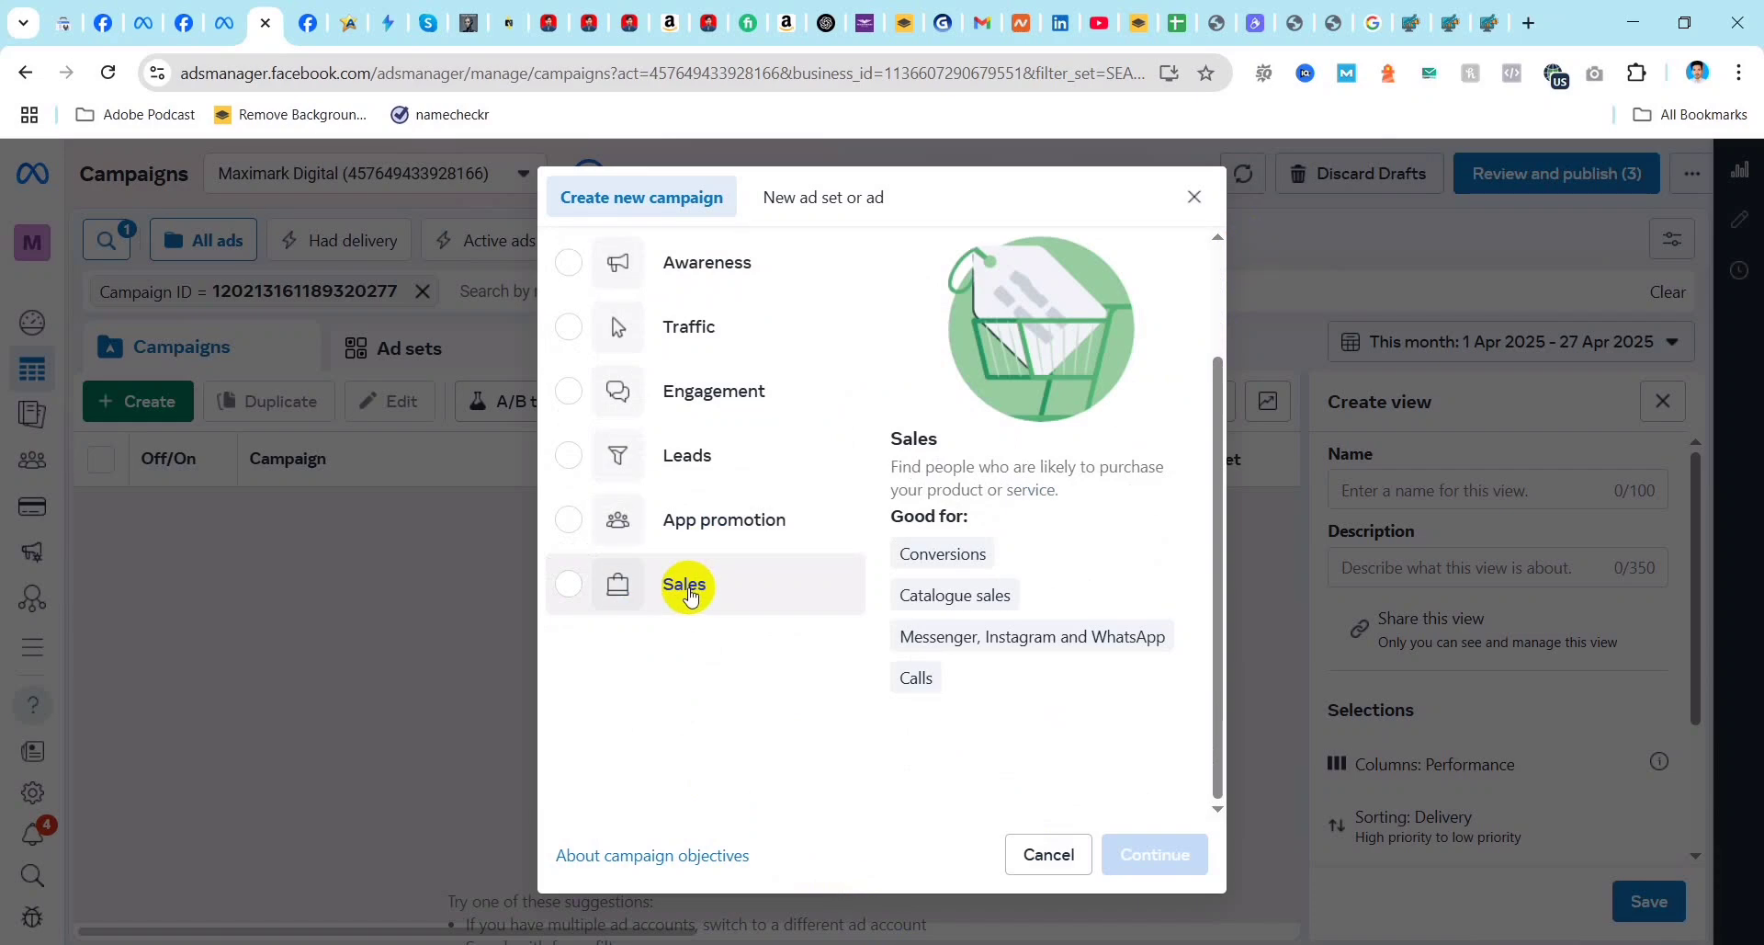
{"action": "left_click", "coordinate": [685, 590]}
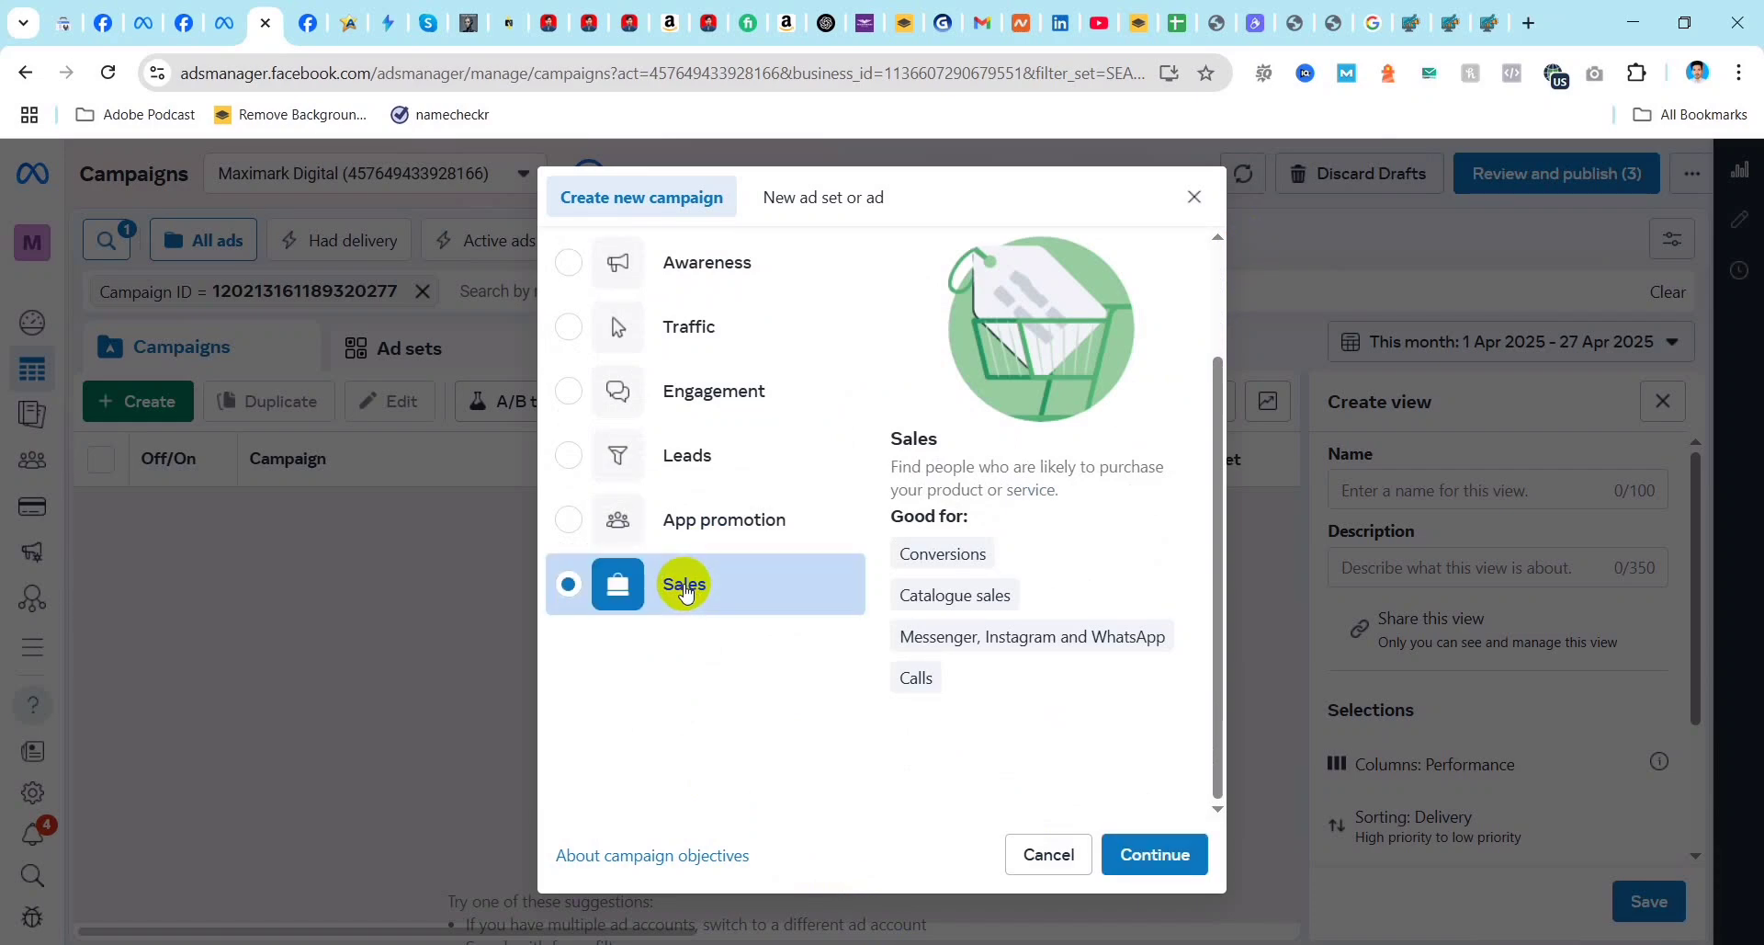
{"action": "left_click", "coordinate": [1150, 856]}
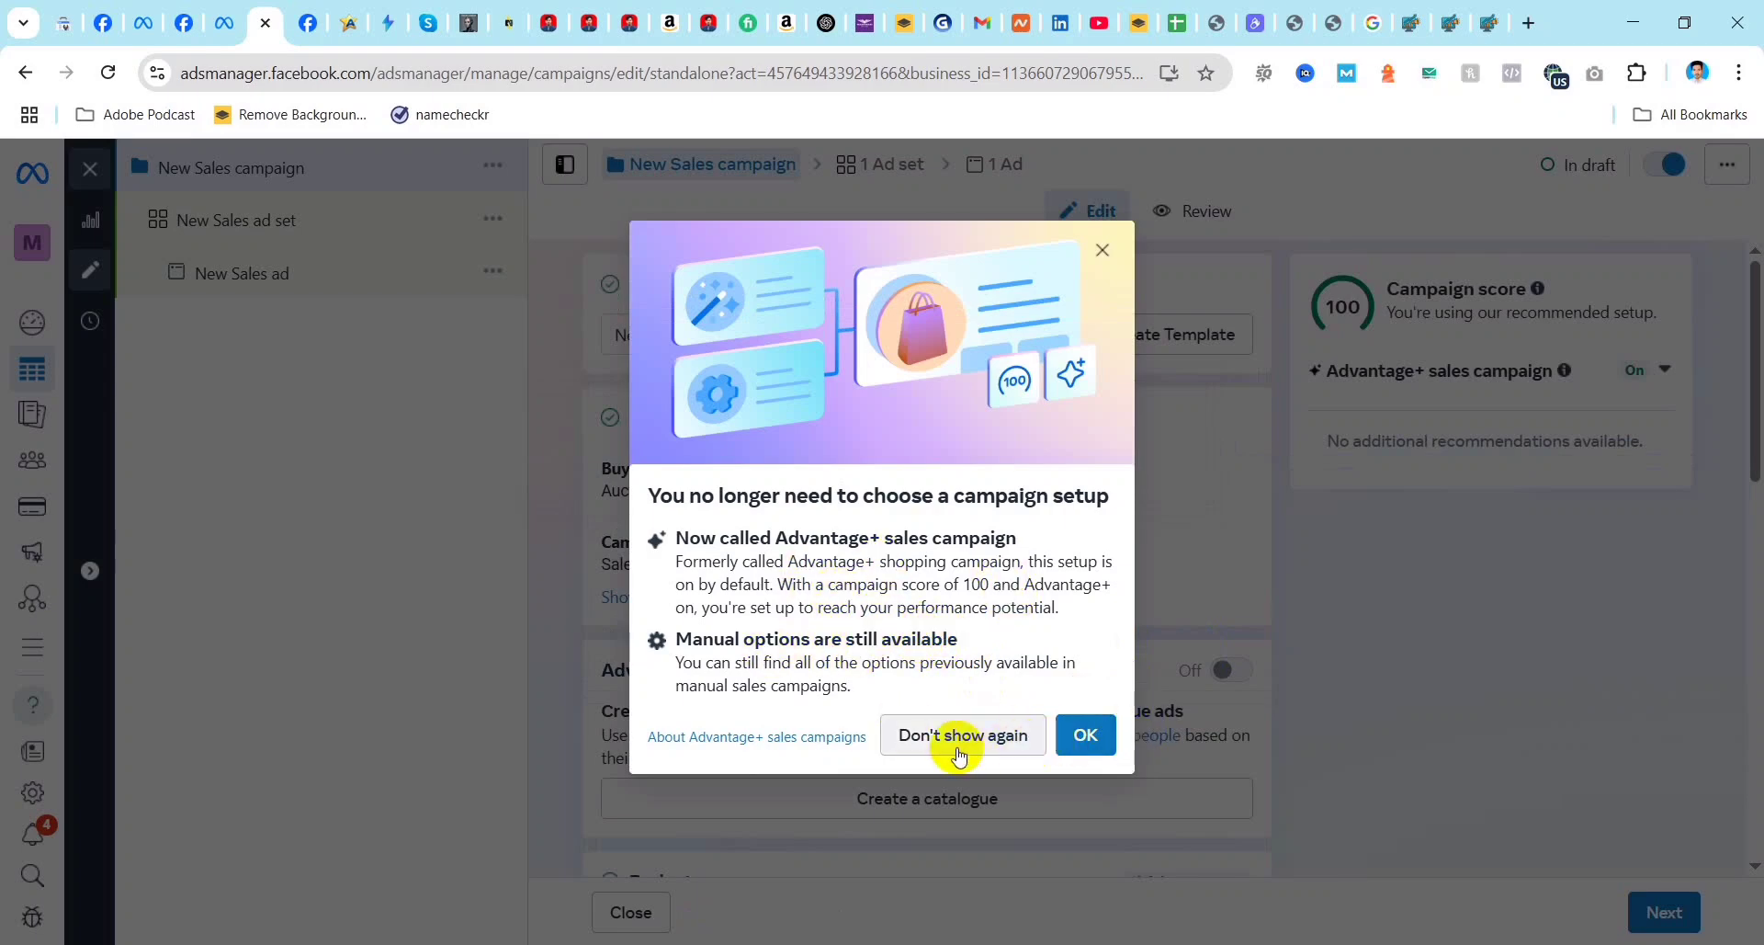
Step: Dismiss the Advantage+ sales campaign notice, step through the campaign score tips and close them
{"action": "left_click", "coordinate": [1093, 746]}
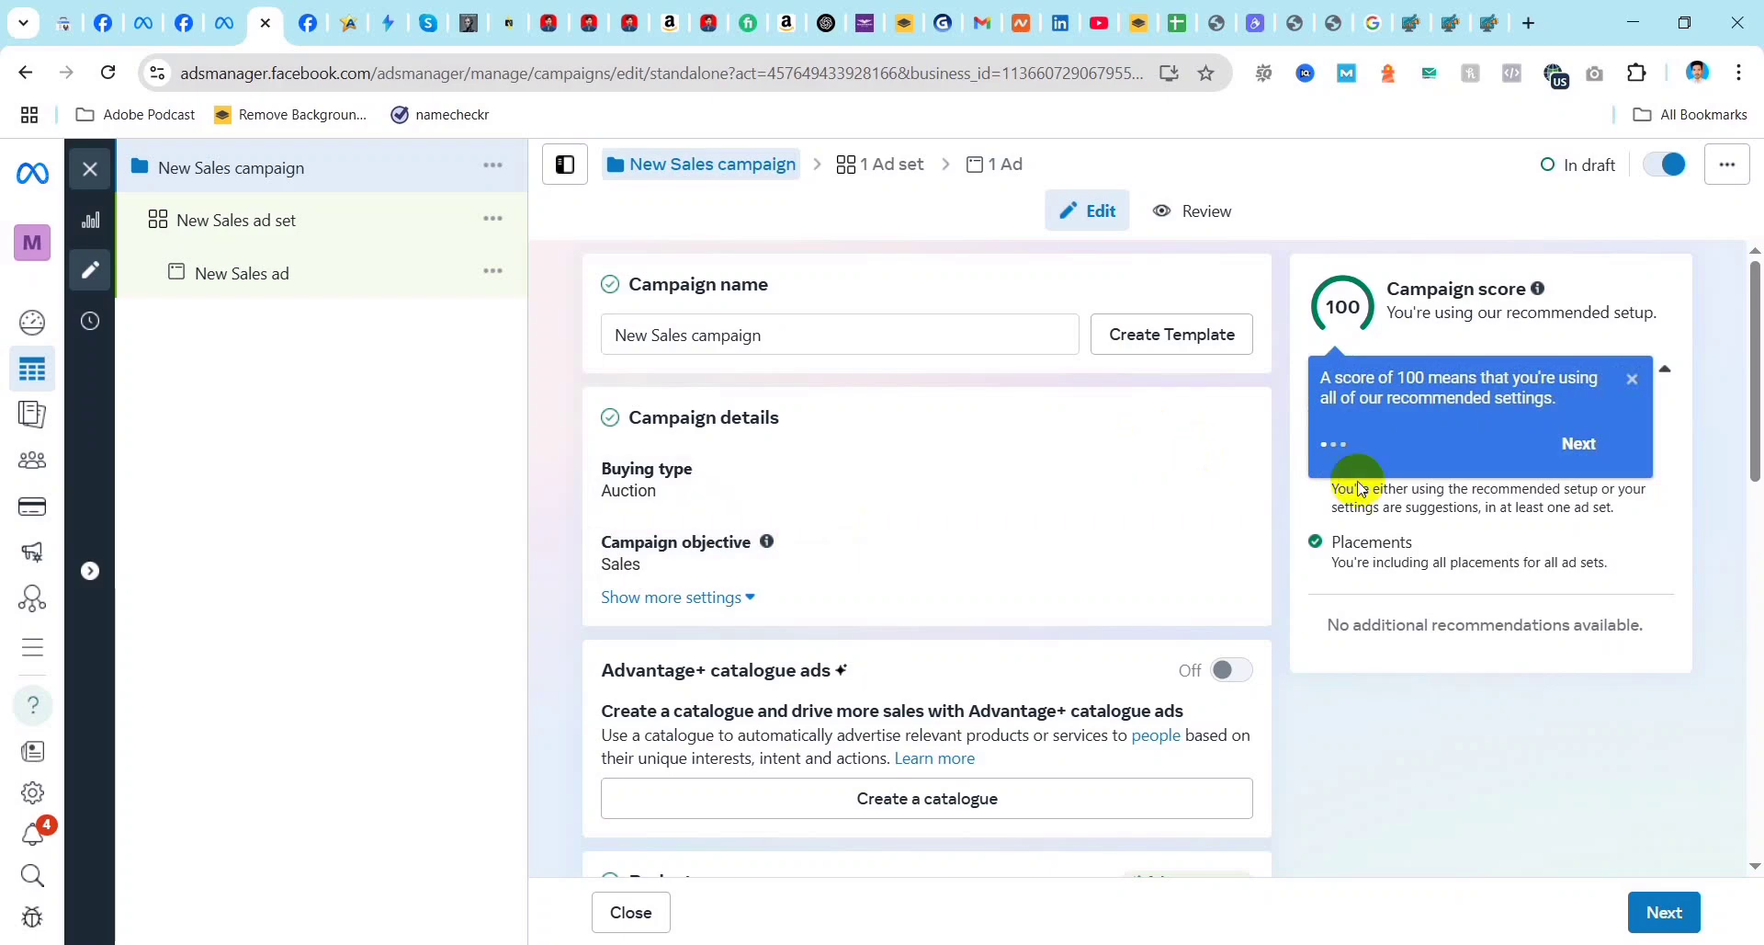
{"action": "left_click", "coordinate": [1575, 445]}
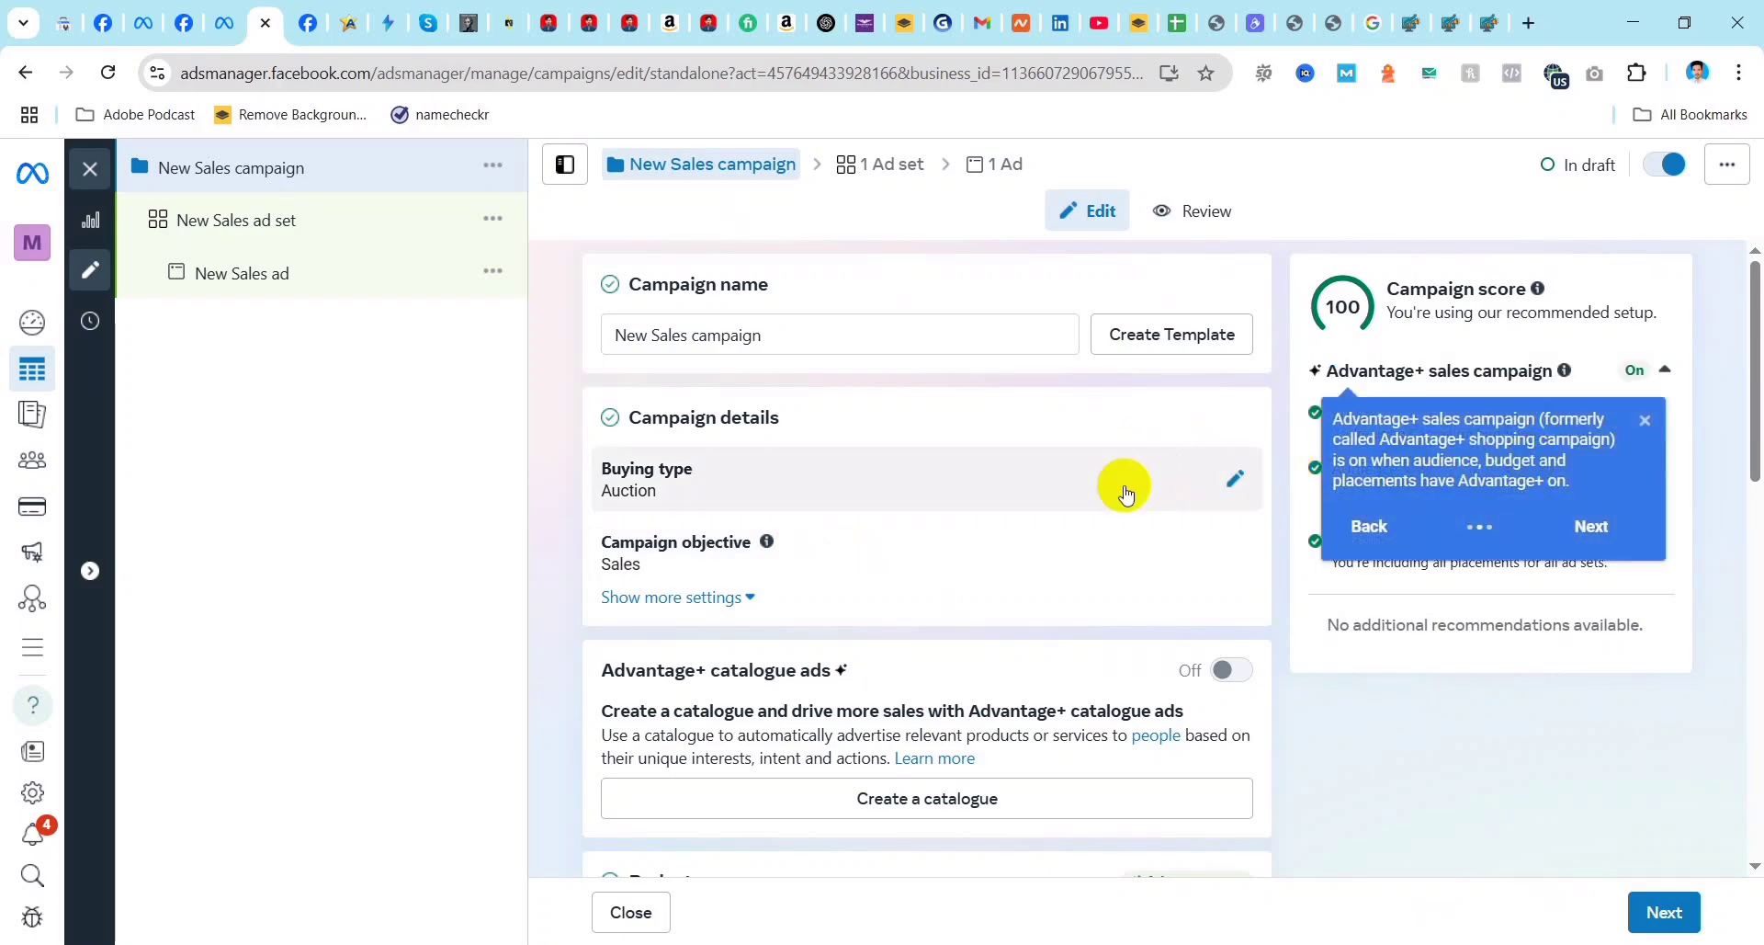
{"action": "left_click", "coordinate": [1579, 524]}
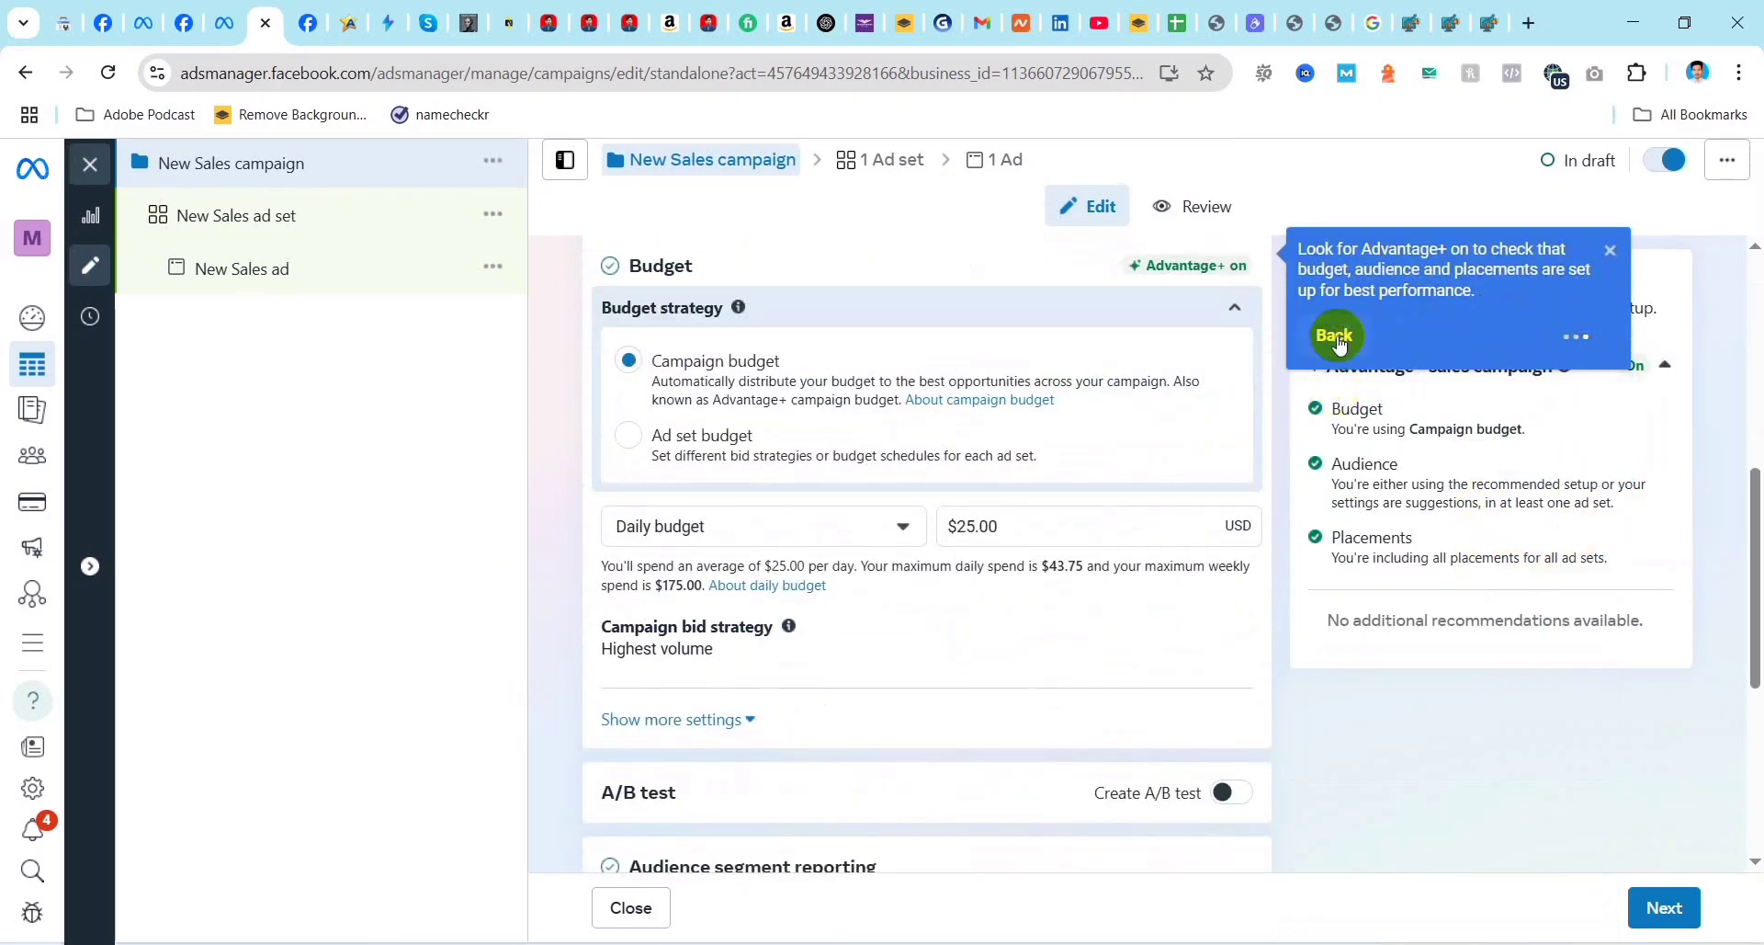
{"action": "left_click", "coordinate": [1611, 257]}
{"action": "scroll", "coordinate": [1130, 571], "scroll_direction": "up", "scroll_amount": 6}
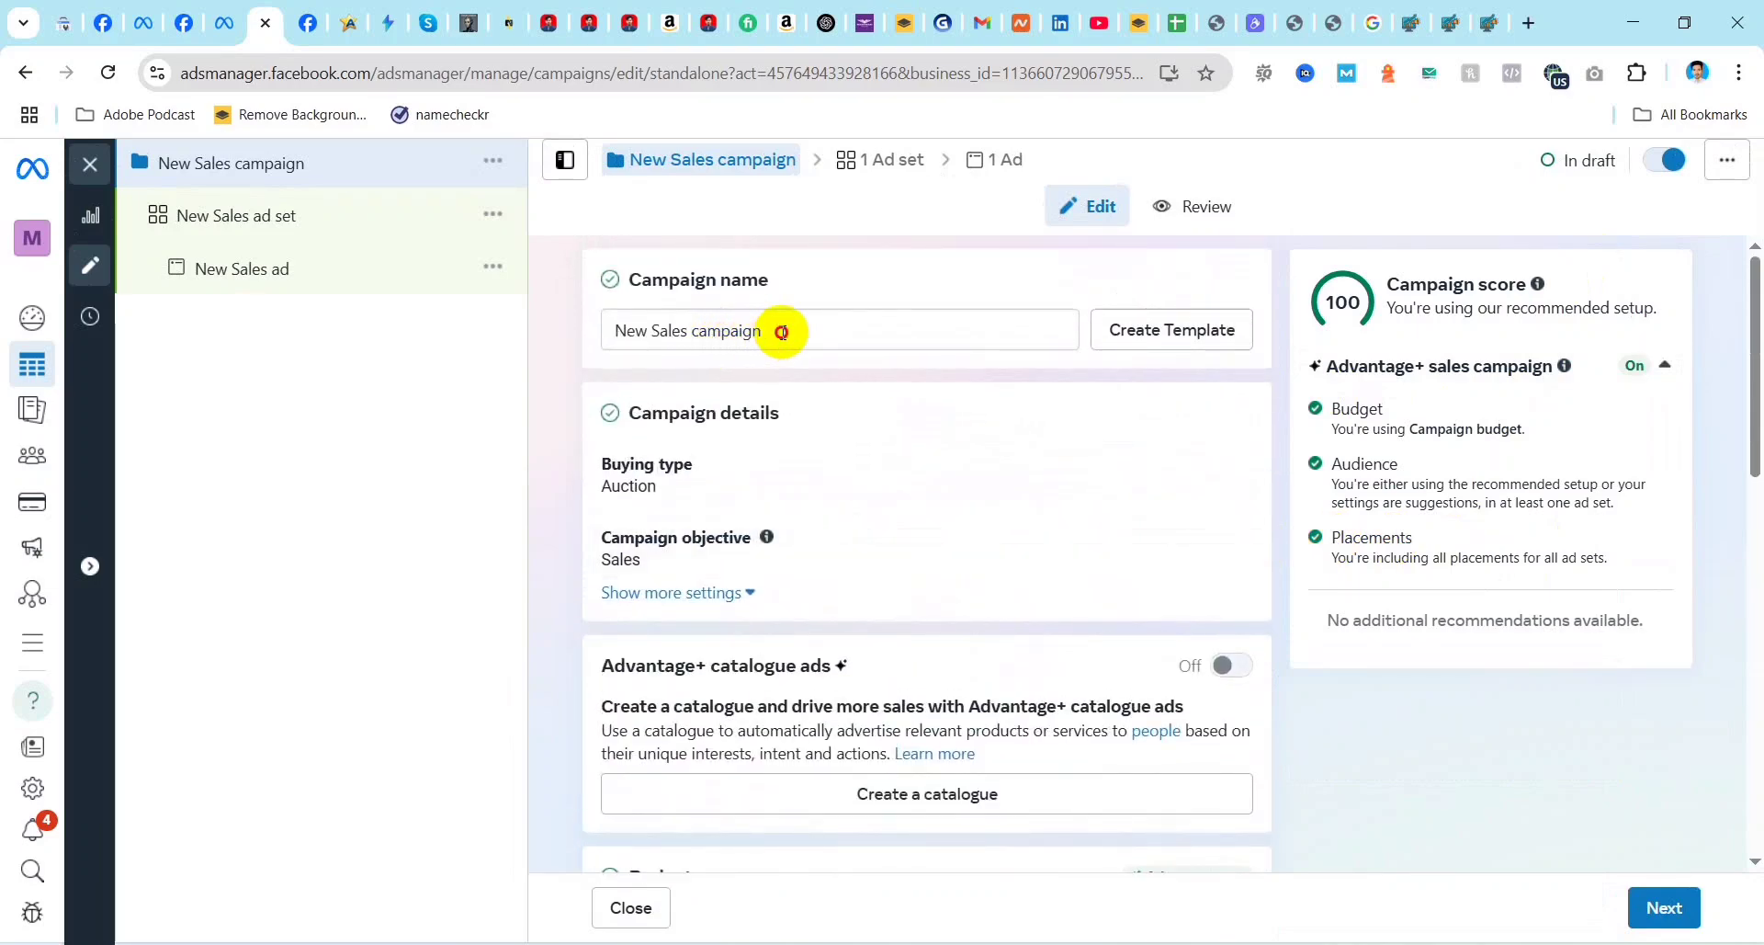
Step: Rename the new sales campaign as Gents Clothing
{"action": "left_click", "coordinate": [783, 332]}
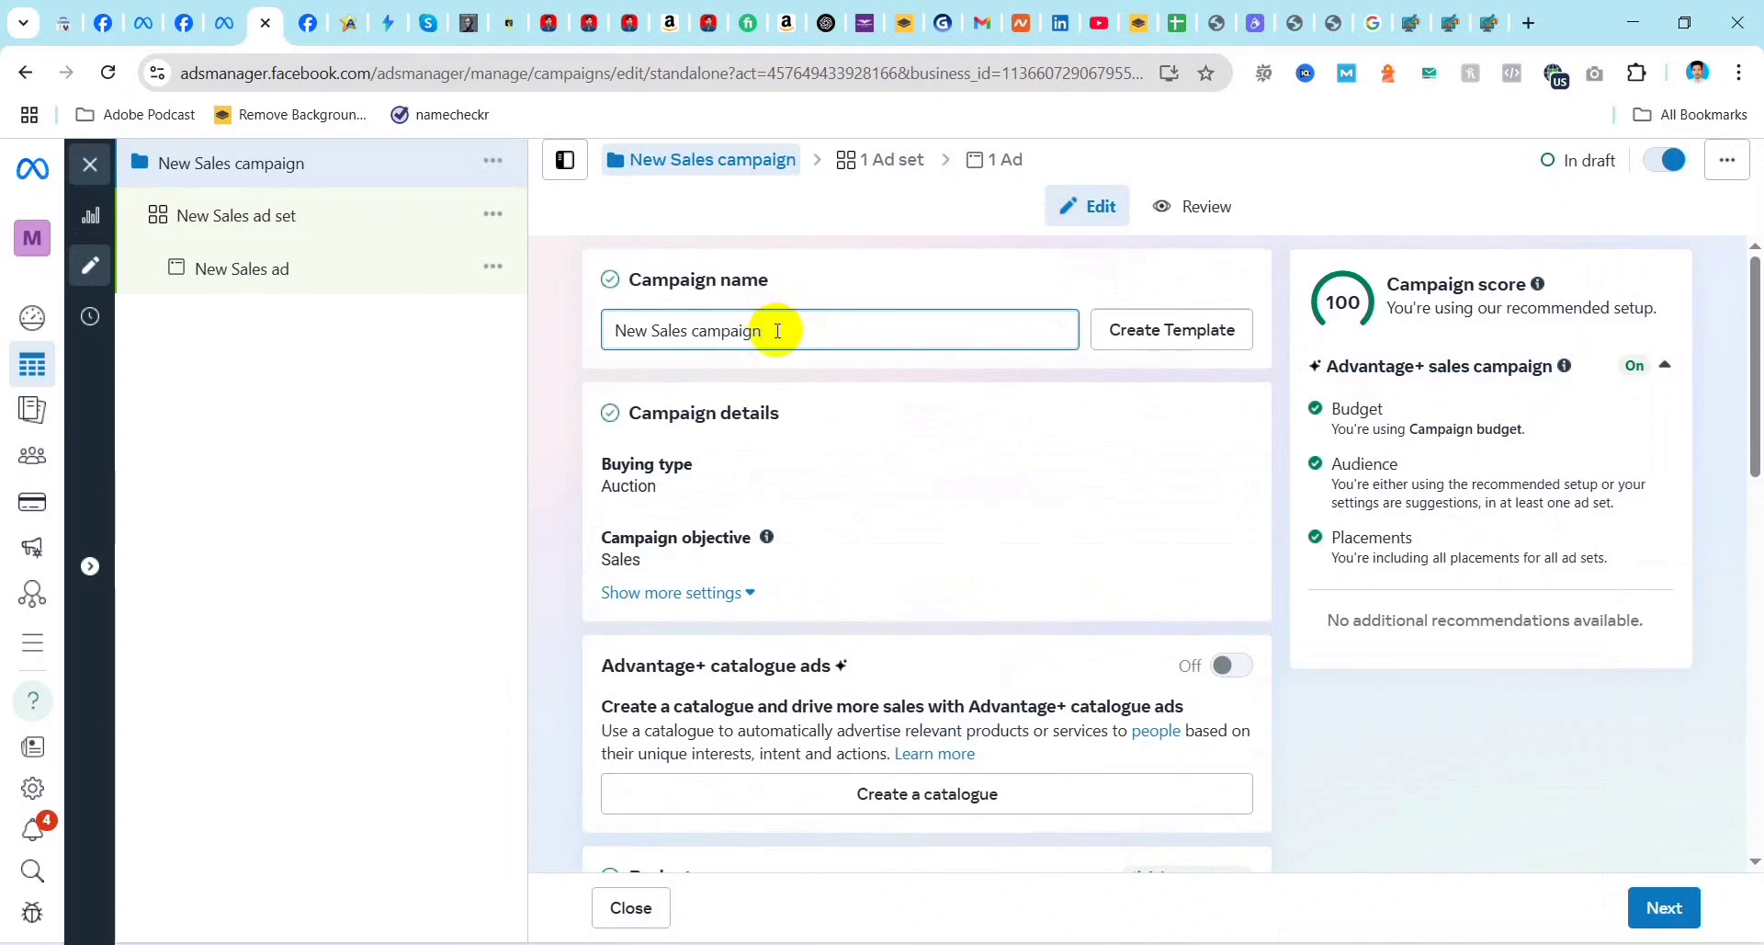
{"action": "left_click_drag", "start_coordinate": [777, 331], "coordinate": [567, 328]}
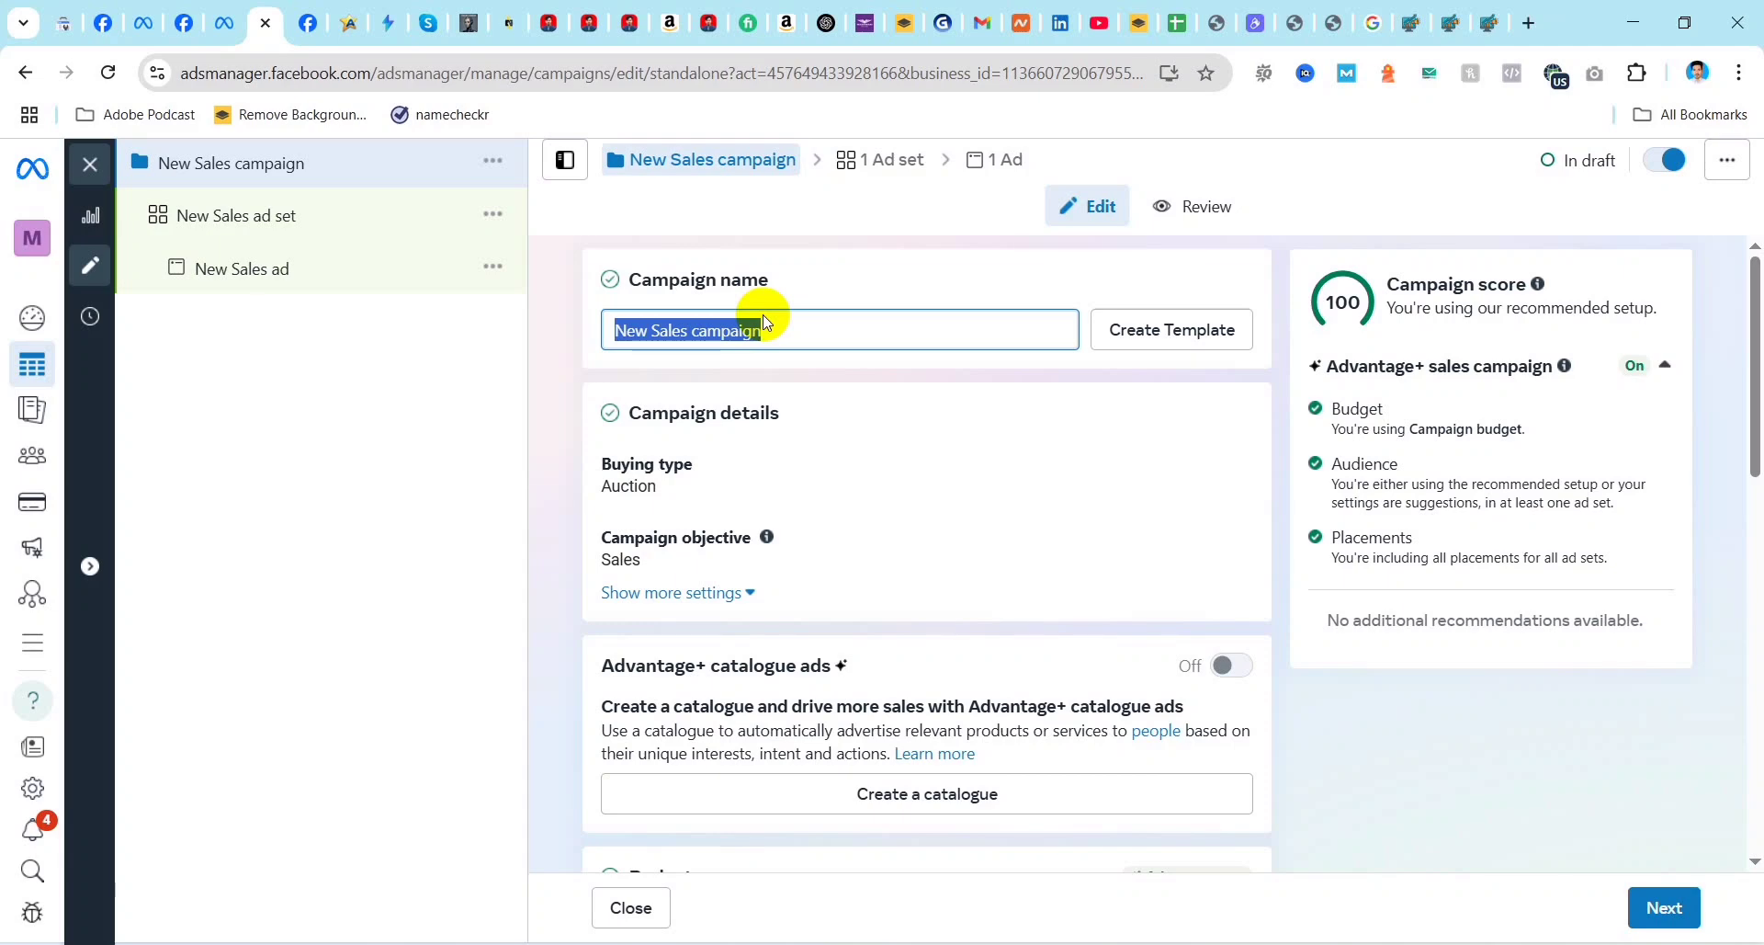
{"action": "type", "text": "Gent"}
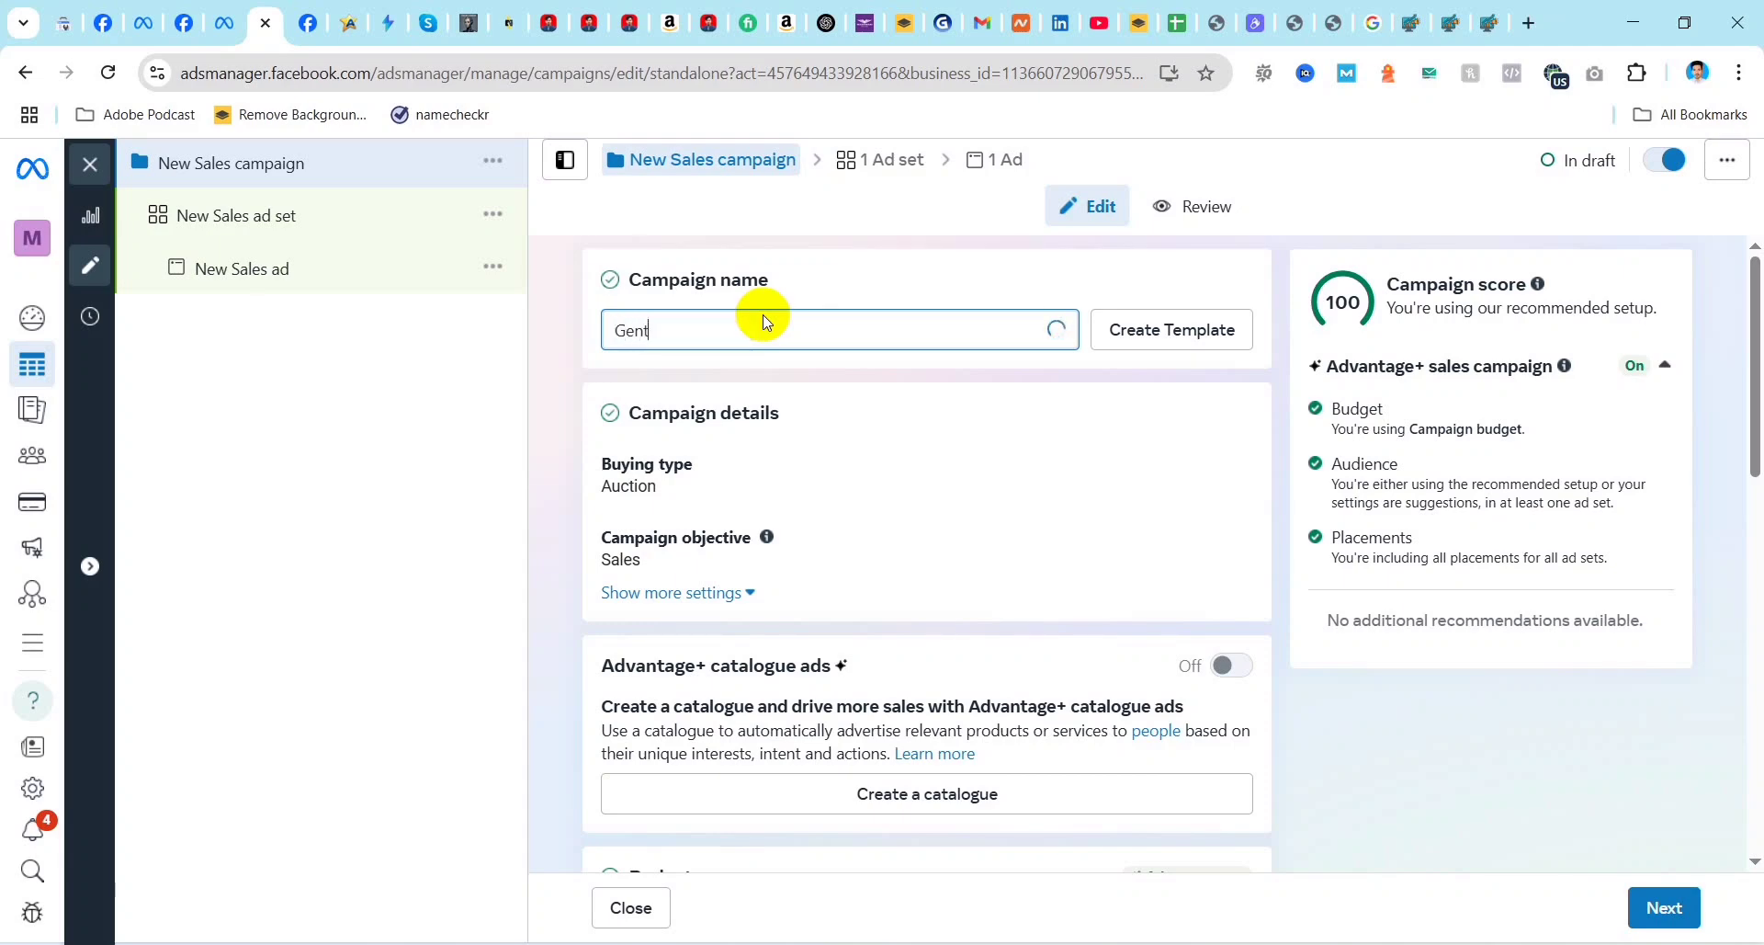
{"action": "type", "text": "s Clot"}
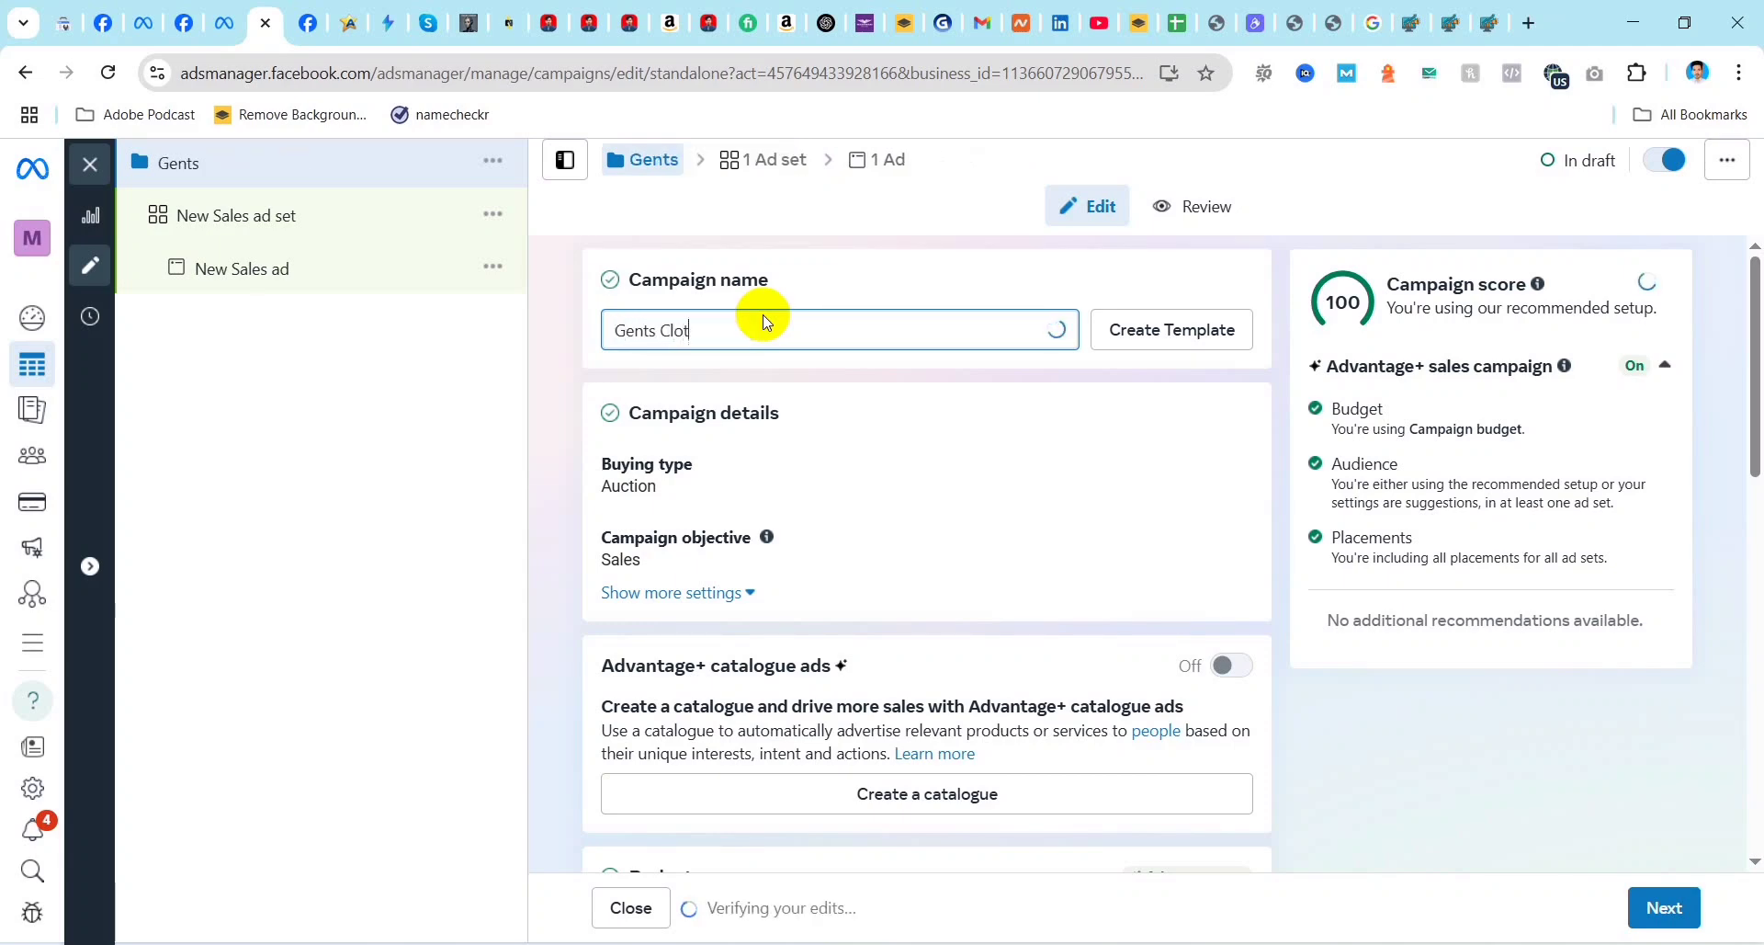
{"action": "type", "text": "hing"}
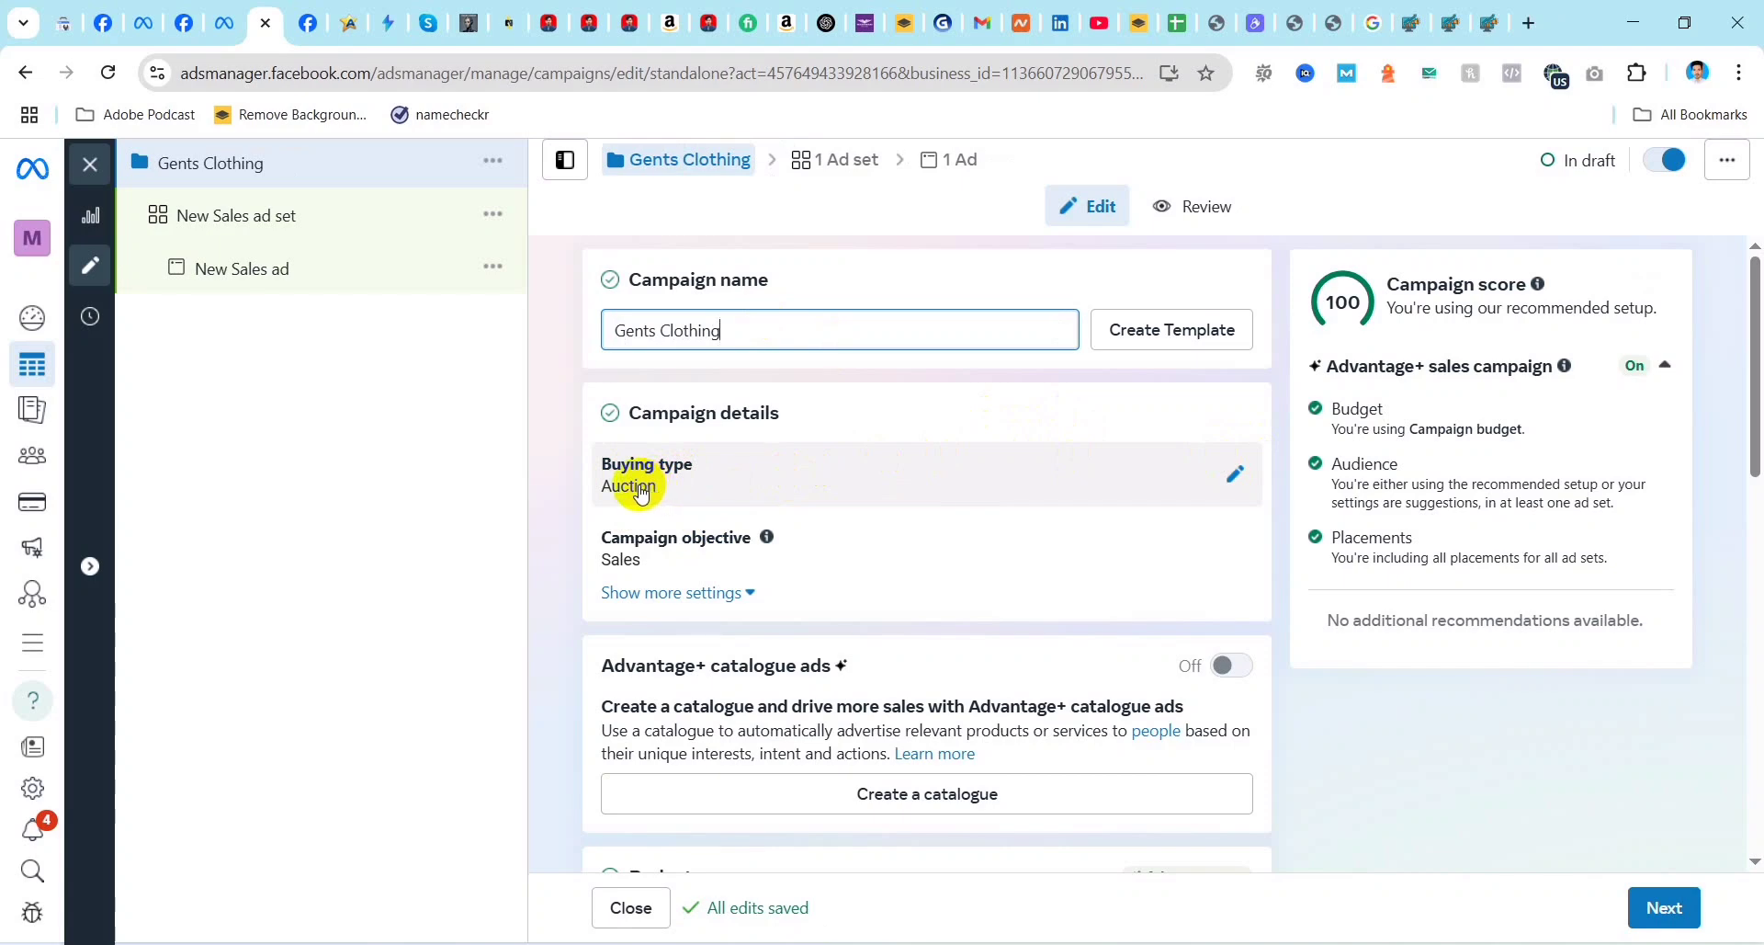
Step: Expand the additional campaign details settings and examine the available campaign objectives
{"action": "scroll", "coordinate": [671, 478], "scroll_direction": "down", "scroll_amount": 1}
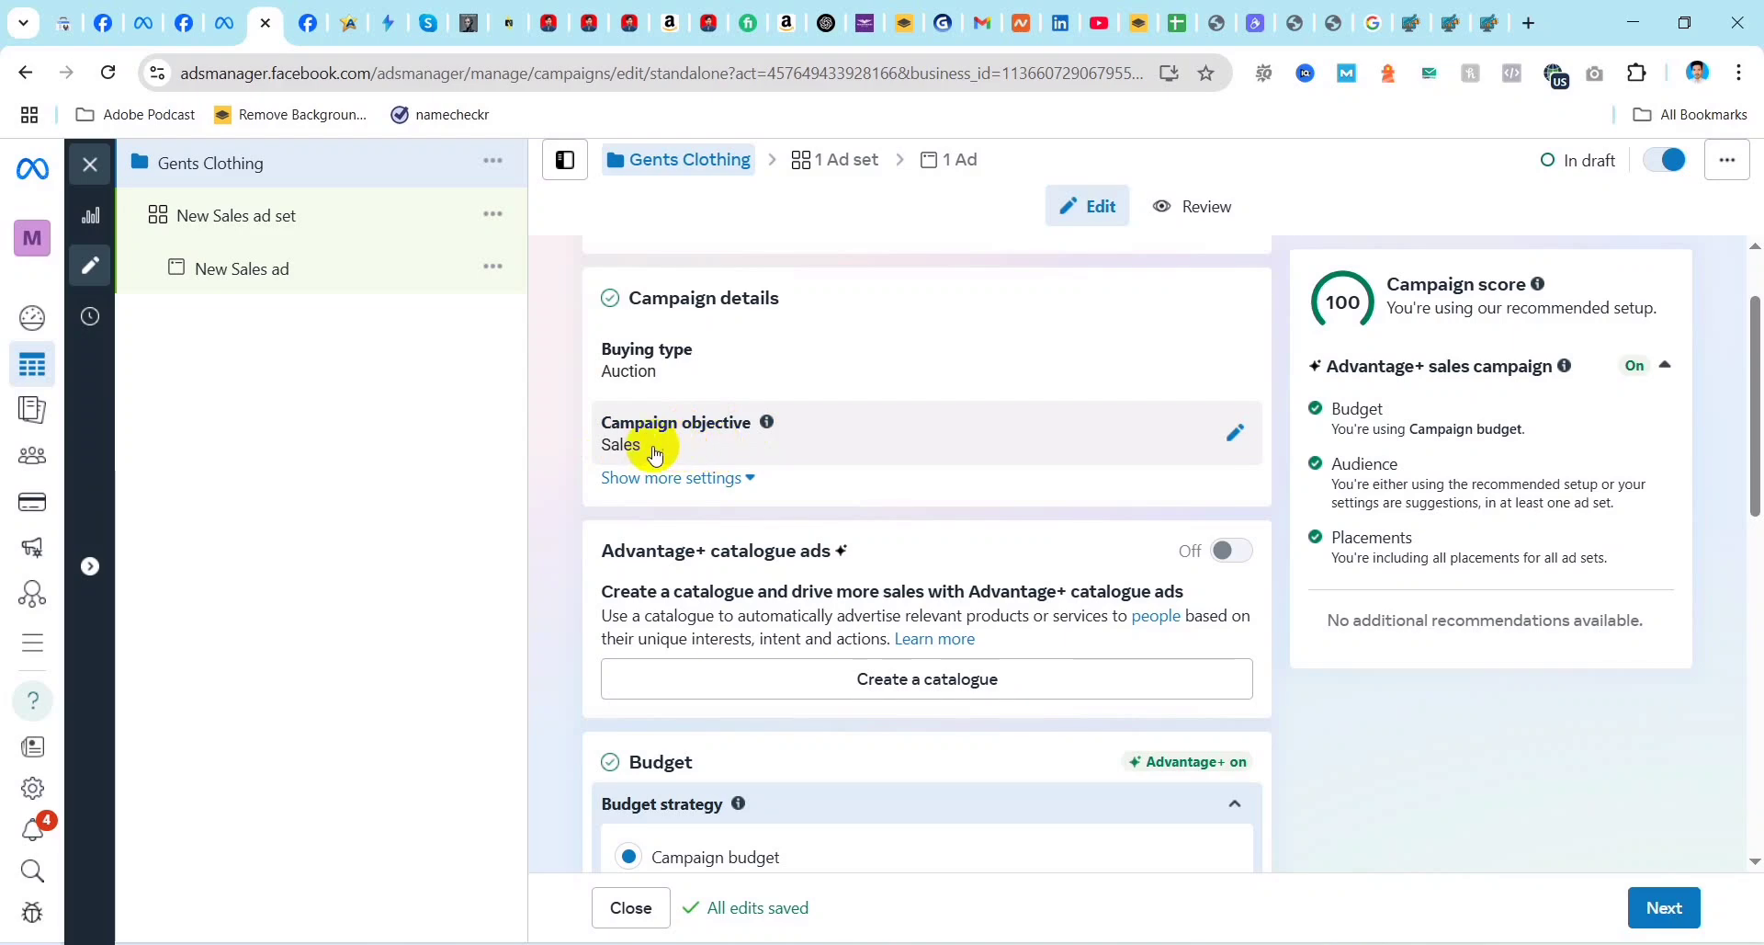
{"action": "left_click", "coordinate": [742, 480]}
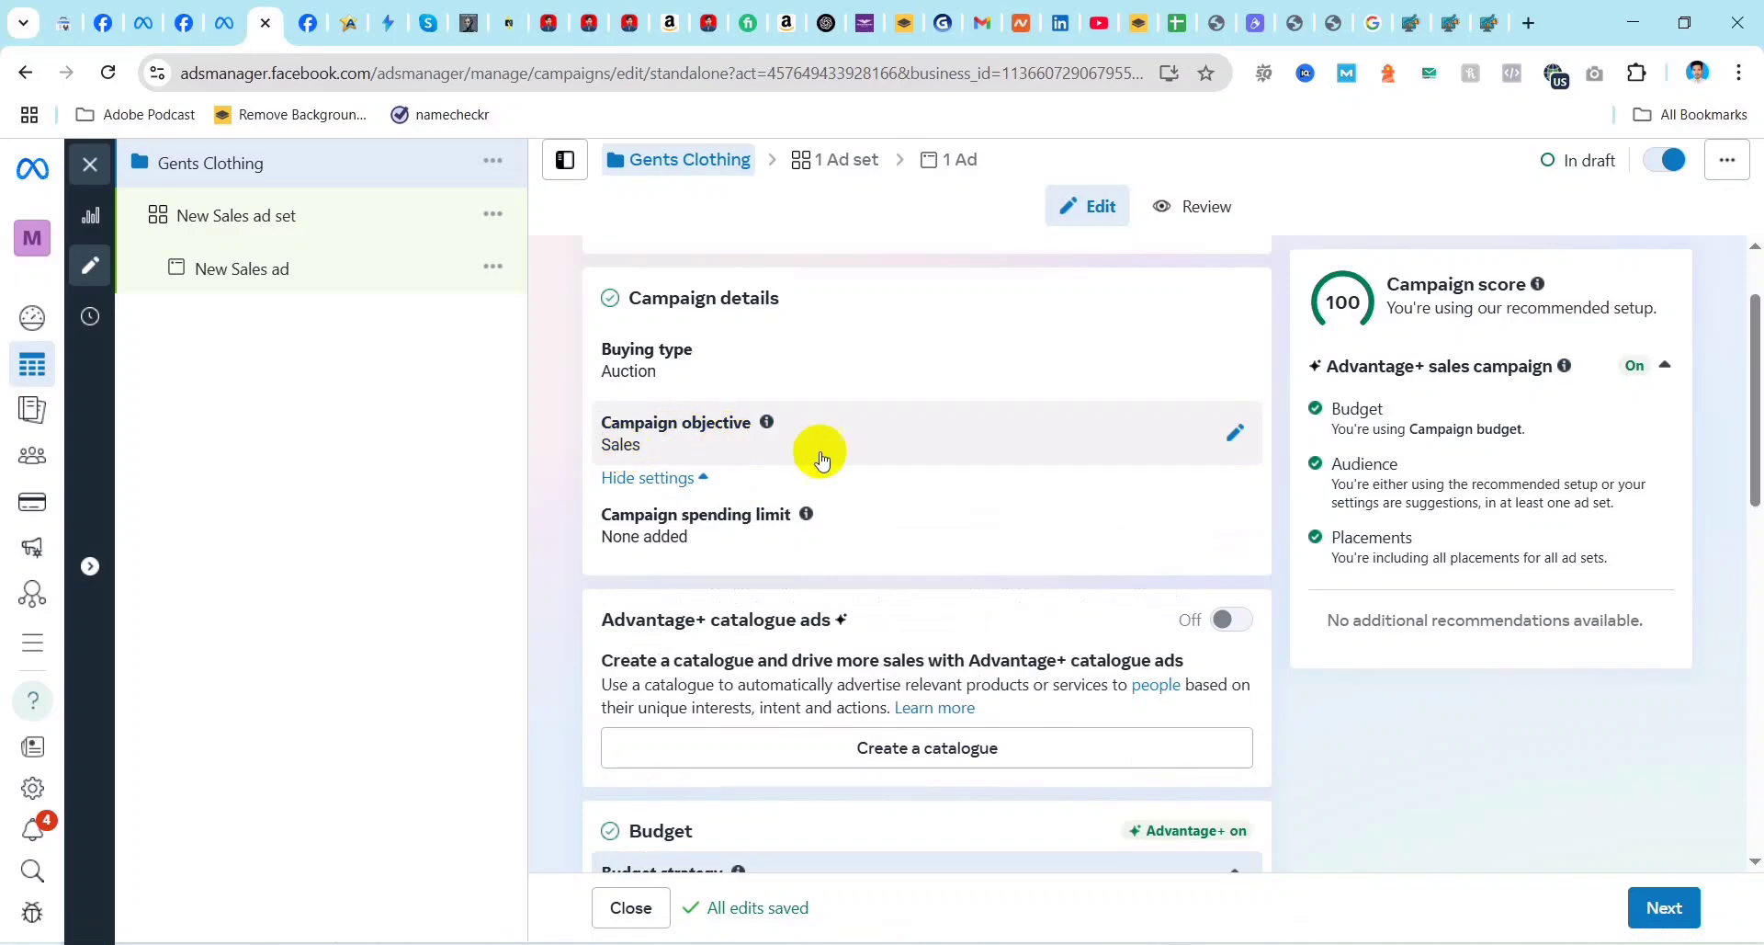
{"action": "left_click", "coordinate": [1233, 434]}
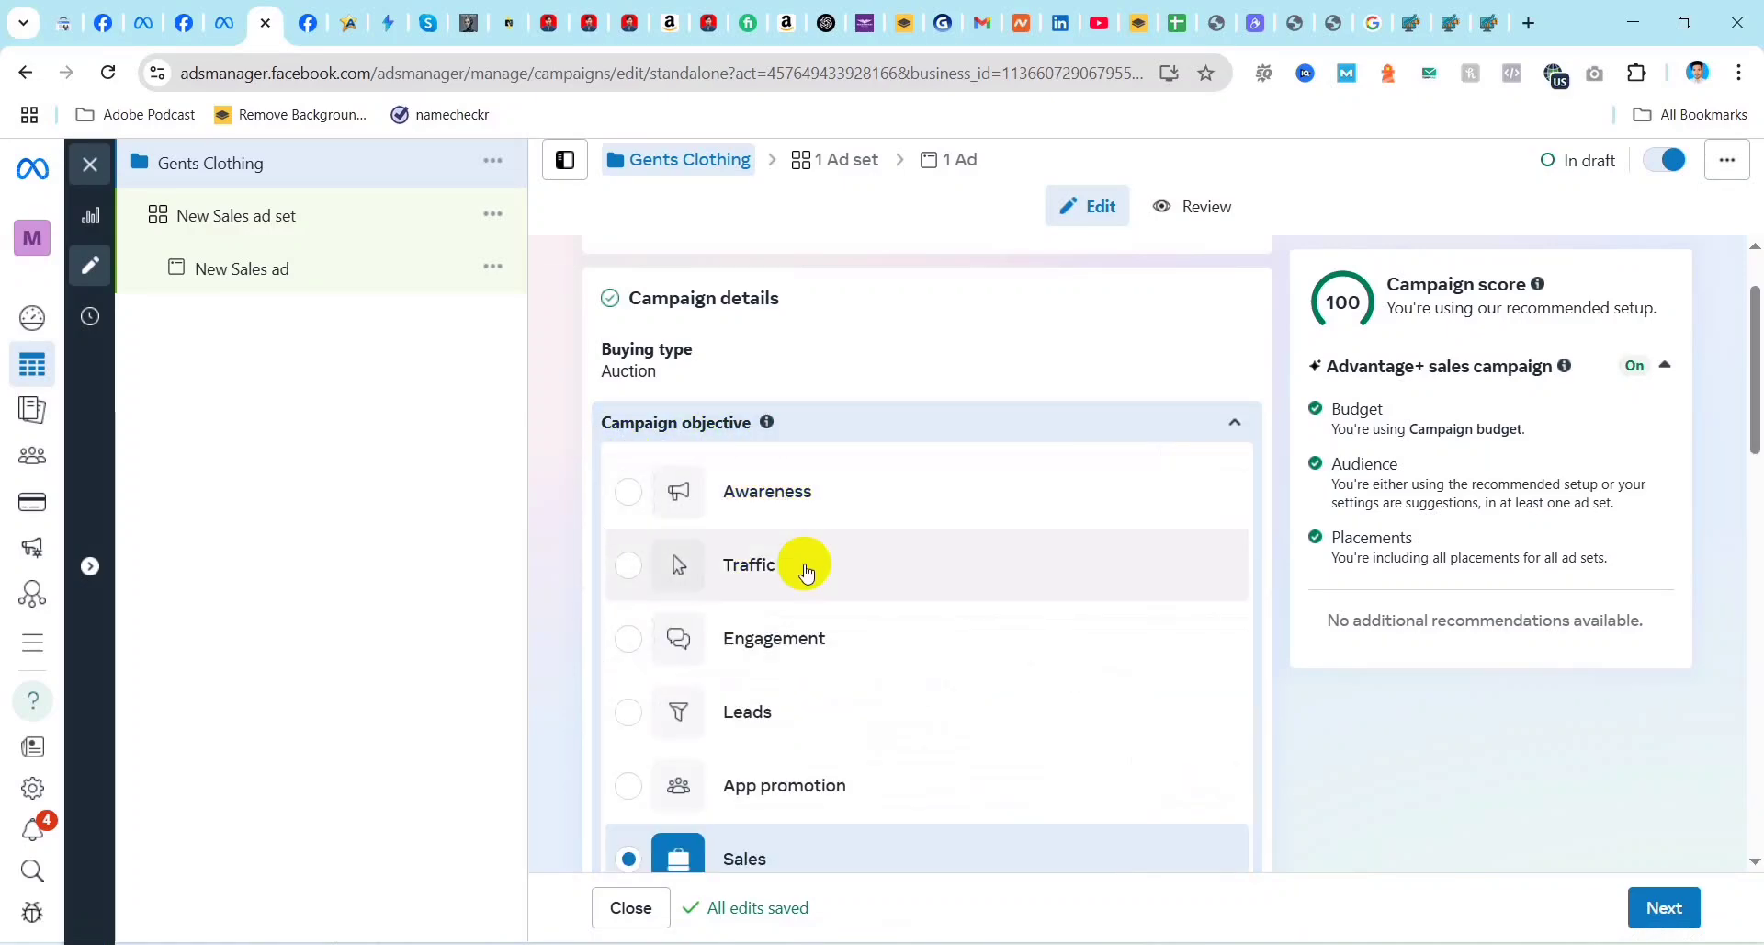
{"action": "scroll", "coordinate": [800, 562], "scroll_direction": "down", "scroll_amount": 4}
{"action": "scroll", "coordinate": [775, 558], "scroll_direction": "up", "scroll_amount": 3}
{"action": "scroll", "coordinate": [855, 468], "scroll_direction": "up", "scroll_amount": 1}
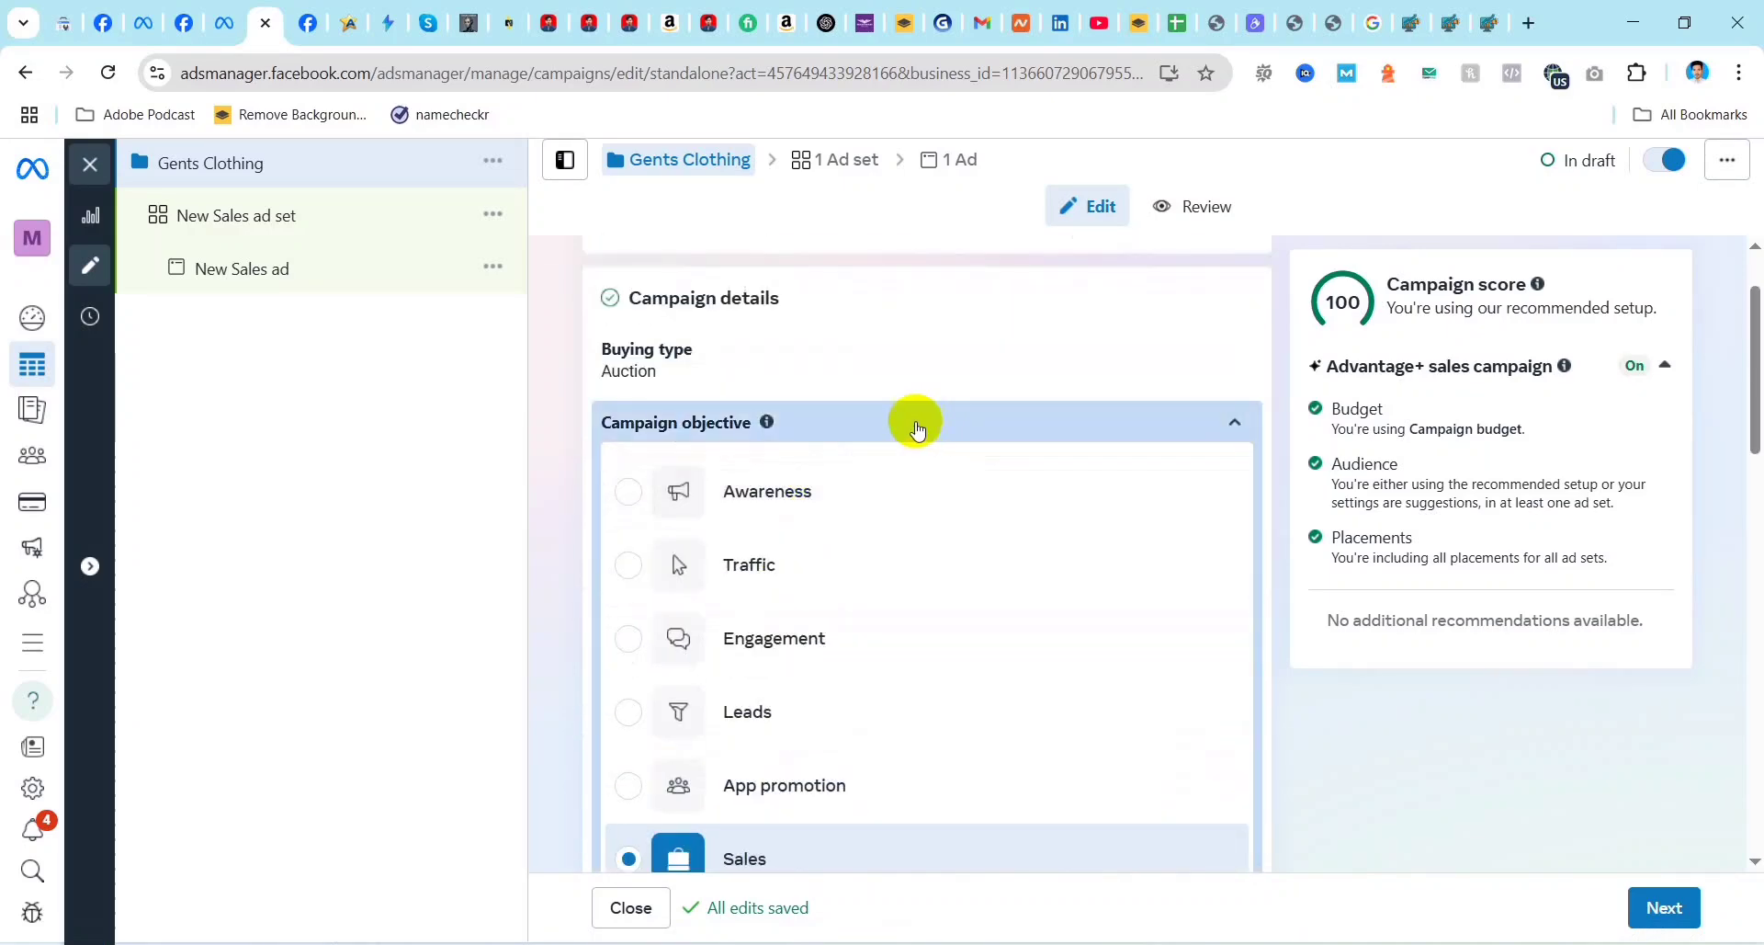
Step: Examine the Auction and Reservation buying type options and collapse the buying type setting
{"action": "left_click", "coordinate": [1169, 362]}
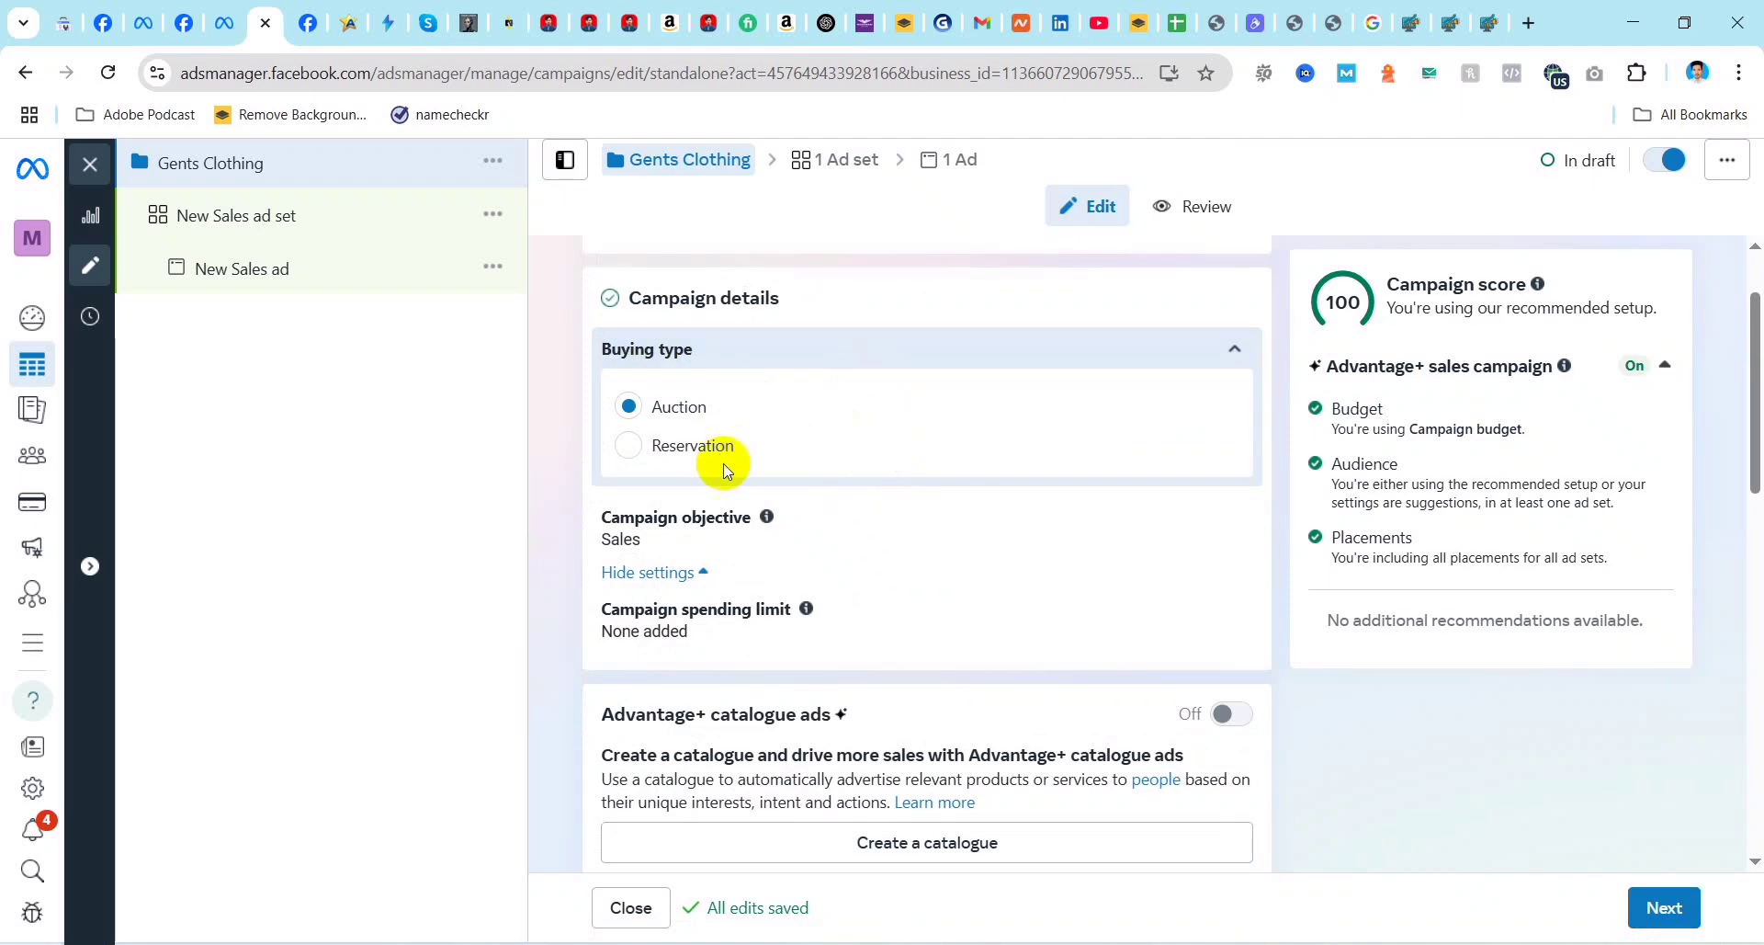
{"action": "scroll", "coordinate": [794, 510], "scroll_direction": "down", "scroll_amount": 1}
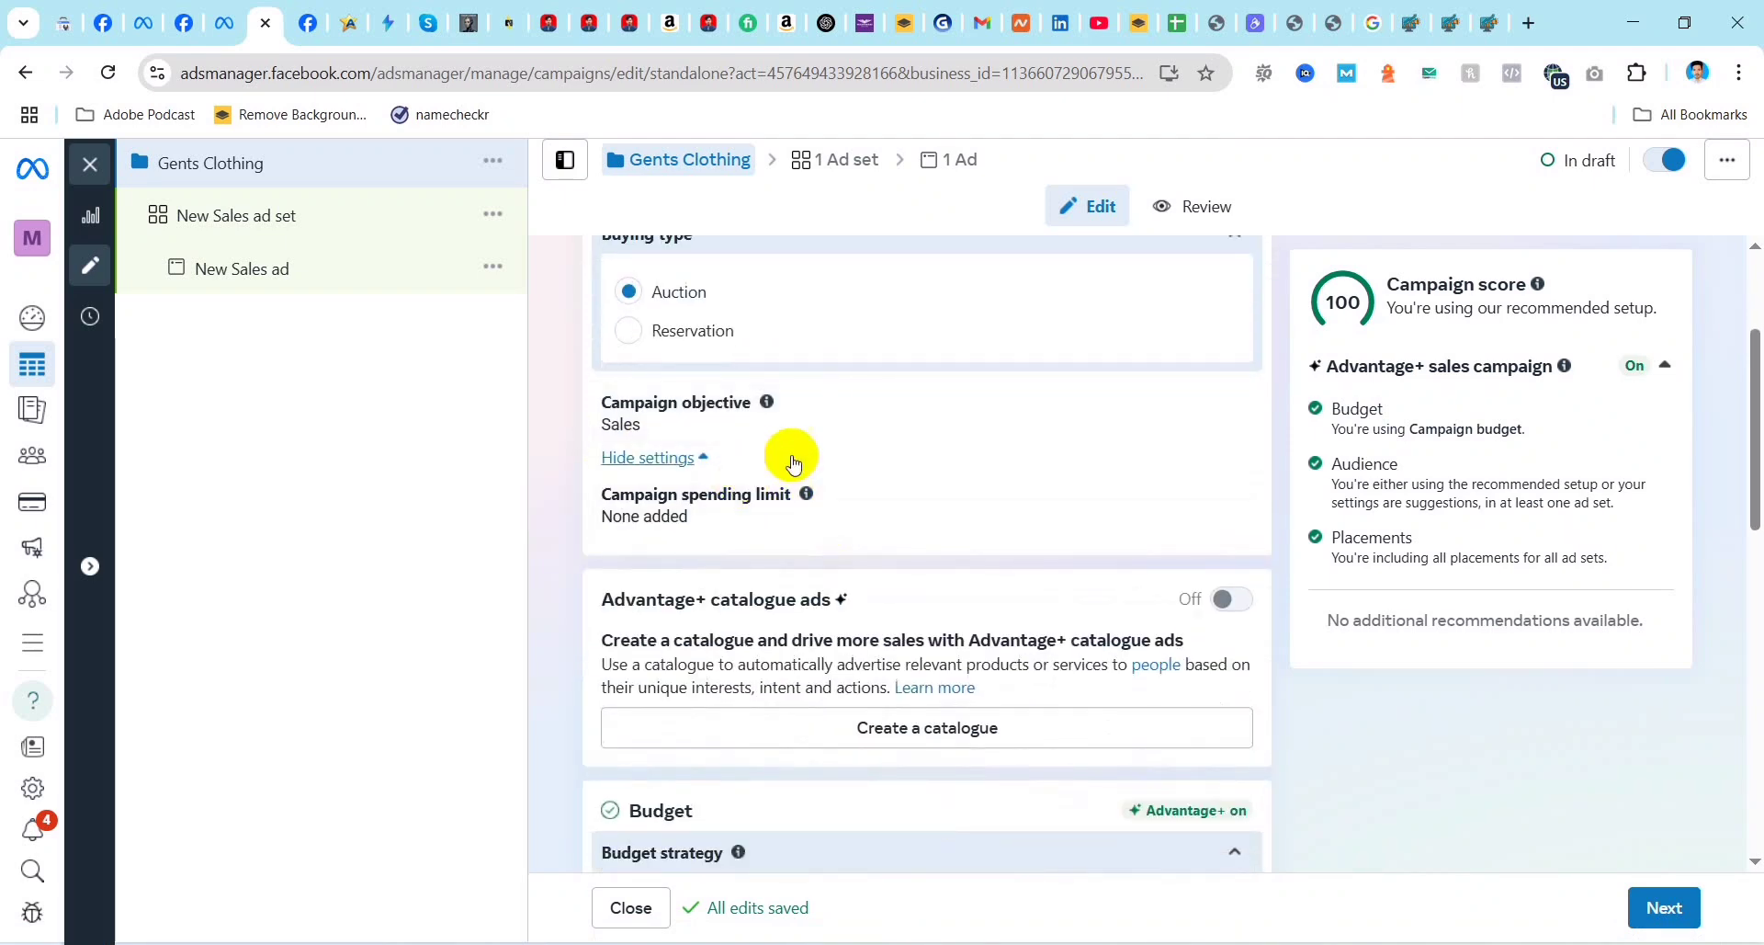
{"action": "scroll", "coordinate": [799, 478], "scroll_direction": "up", "scroll_amount": 2}
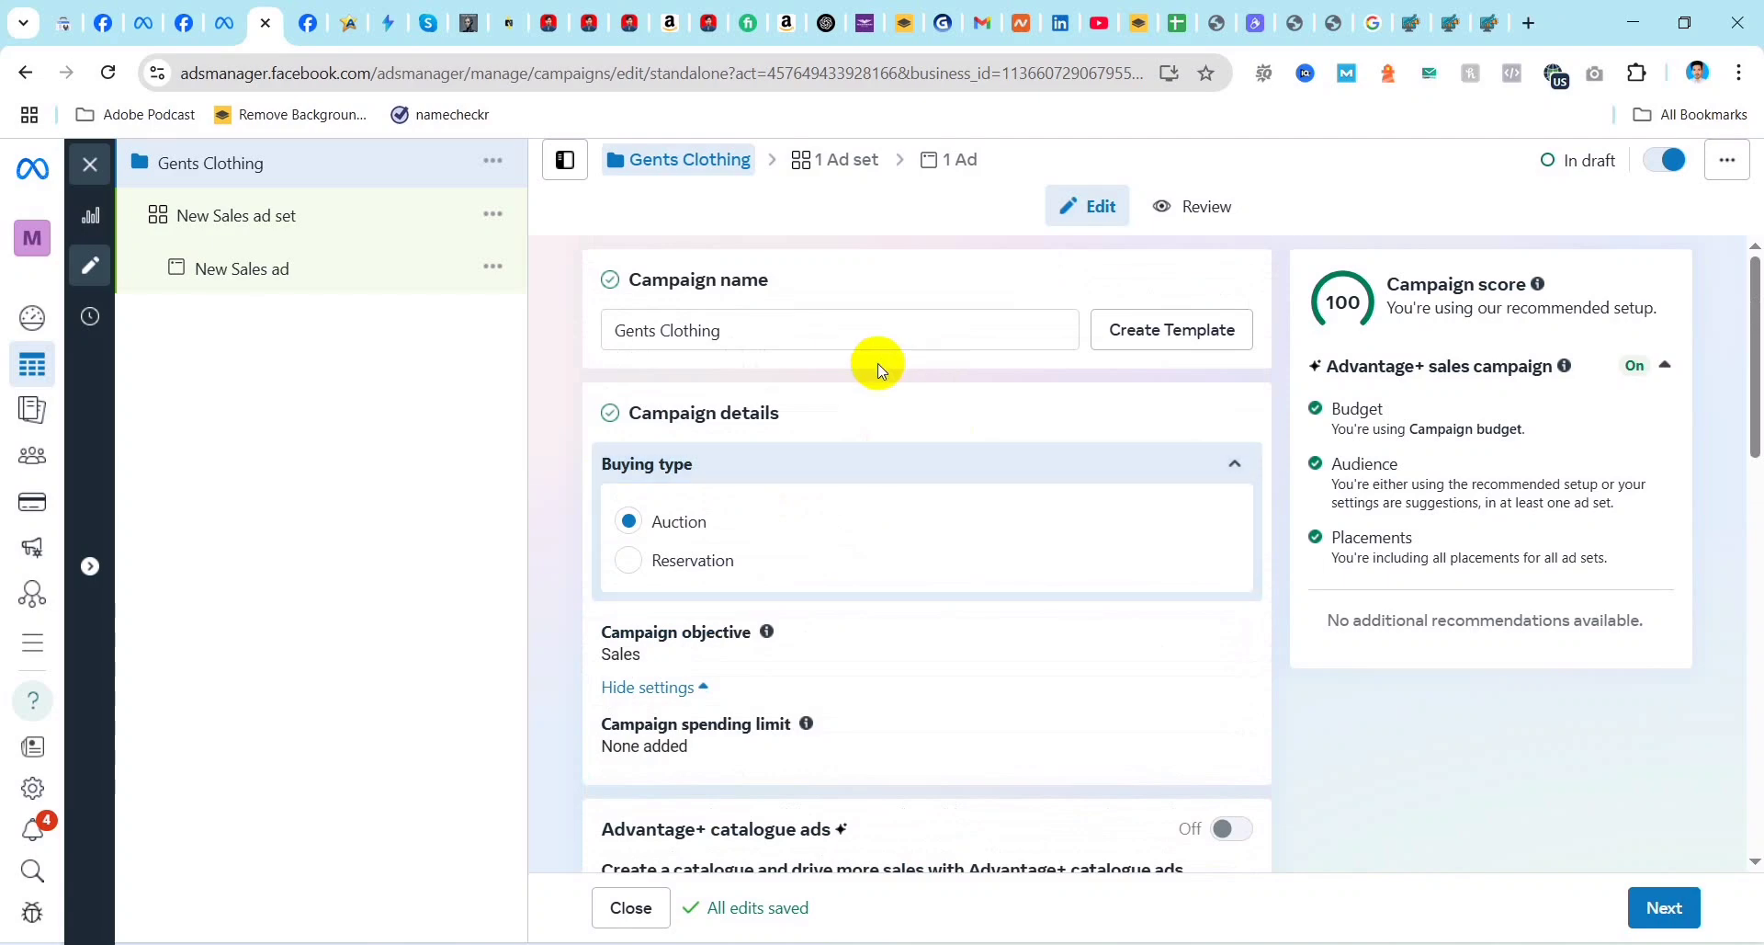
{"action": "scroll", "coordinate": [827, 460], "scroll_direction": "down", "scroll_amount": 3}
{"action": "scroll", "coordinate": [1148, 487], "scroll_direction": "up", "scroll_amount": 3}
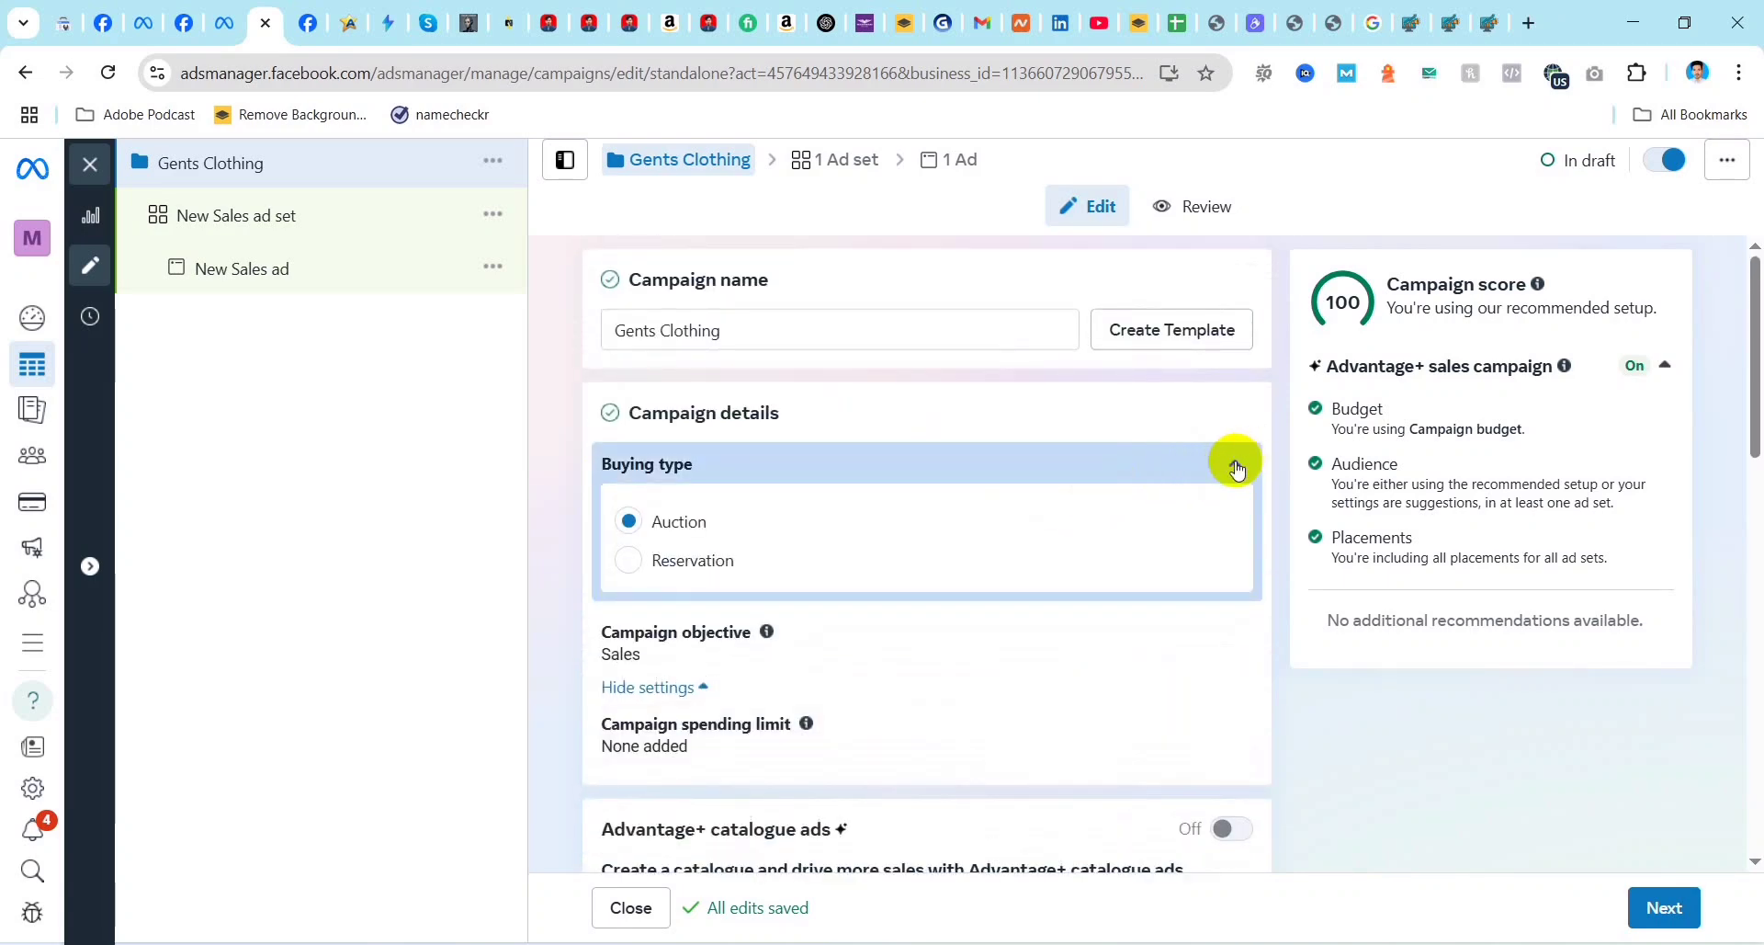
{"action": "left_click", "coordinate": [1232, 464]}
{"action": "scroll", "coordinate": [965, 542], "scroll_direction": "down", "scroll_amount": 2}
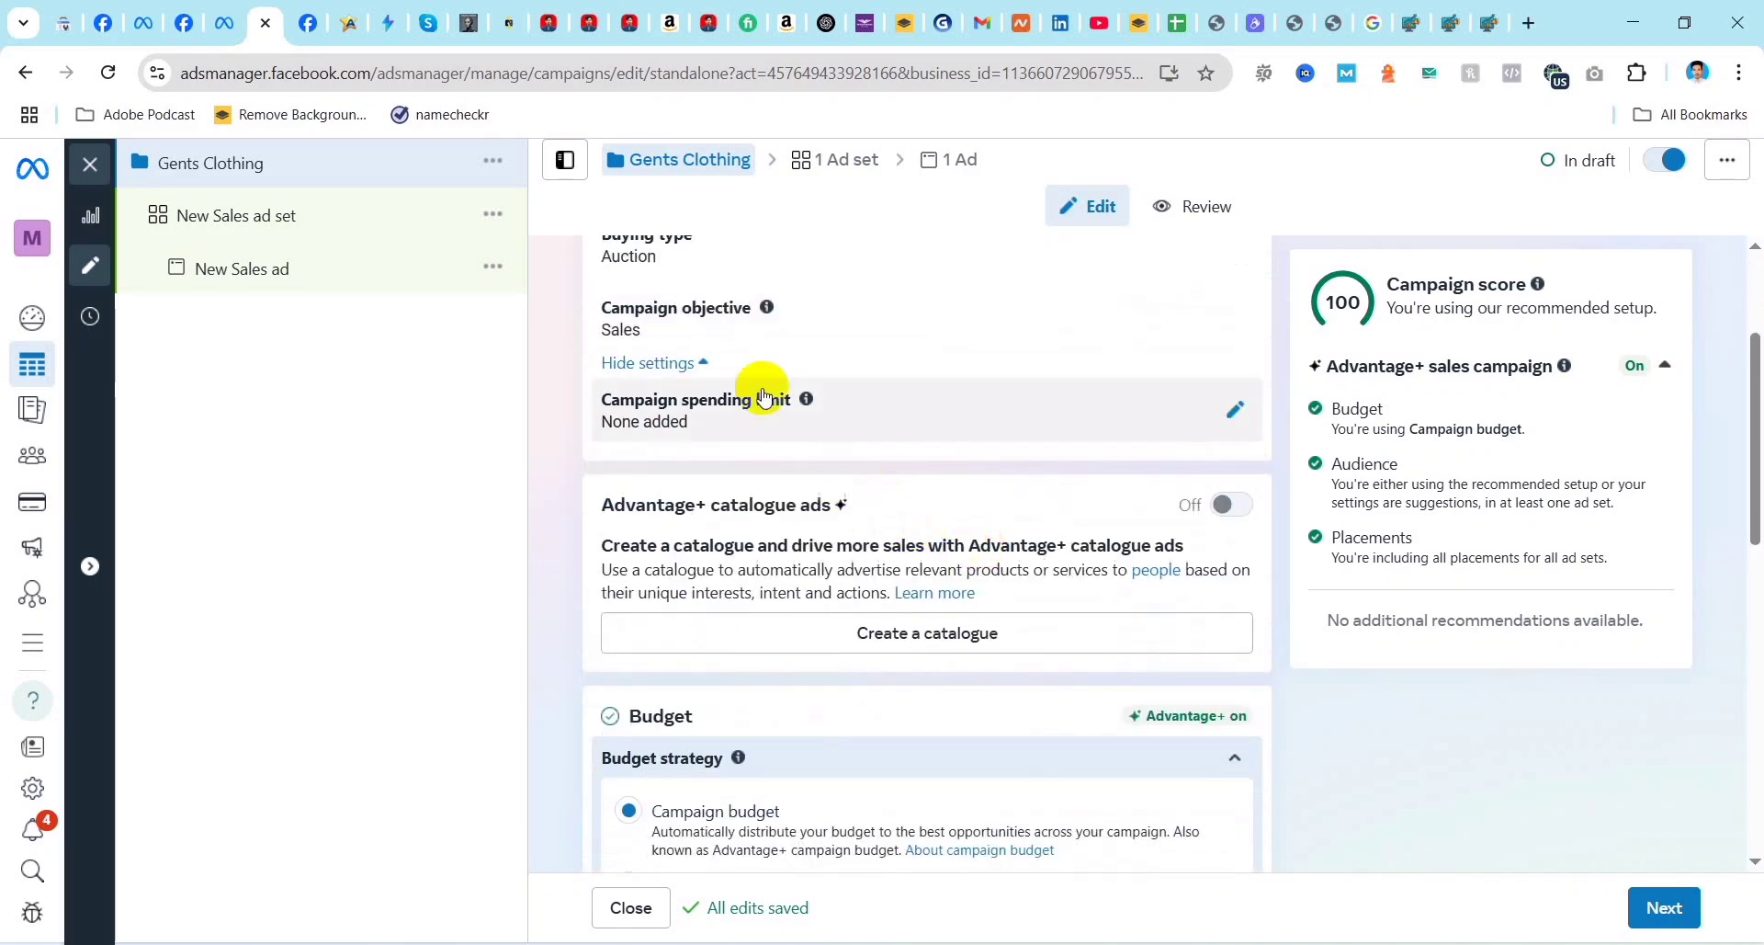
Step: Add a campaign spending limit of $50 to the Gents Clothing campaign
{"action": "scroll", "coordinate": [760, 382], "scroll_direction": "up", "scroll_amount": 1}
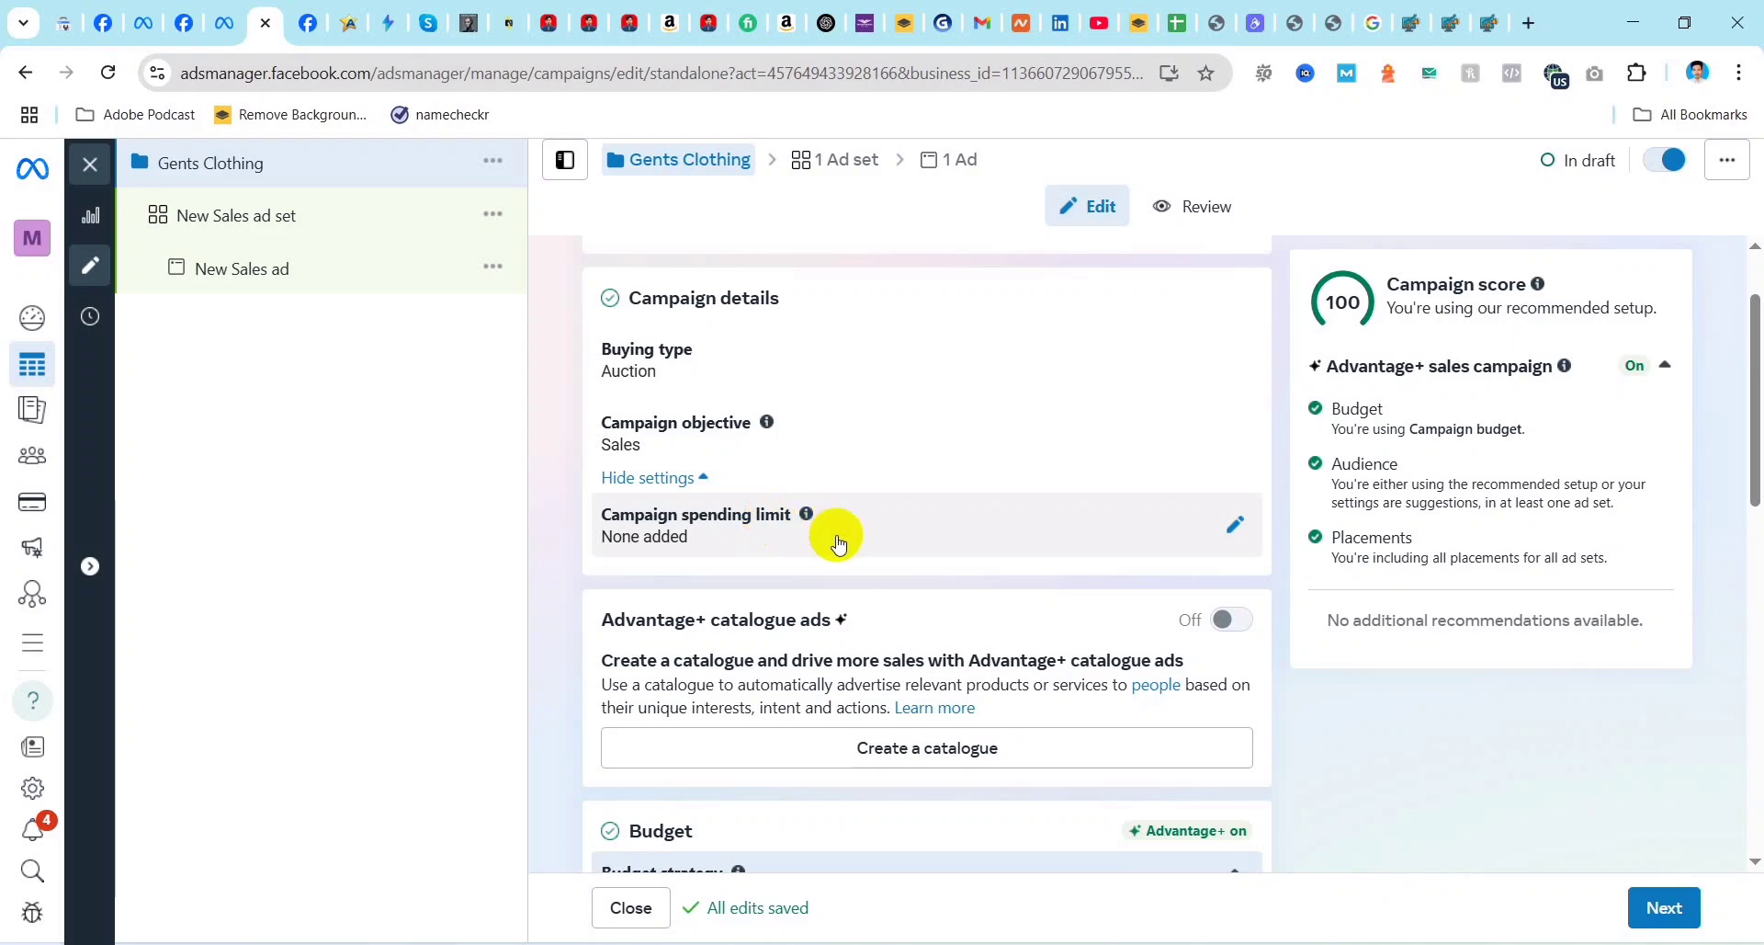
{"action": "left_click", "coordinate": [1234, 524]}
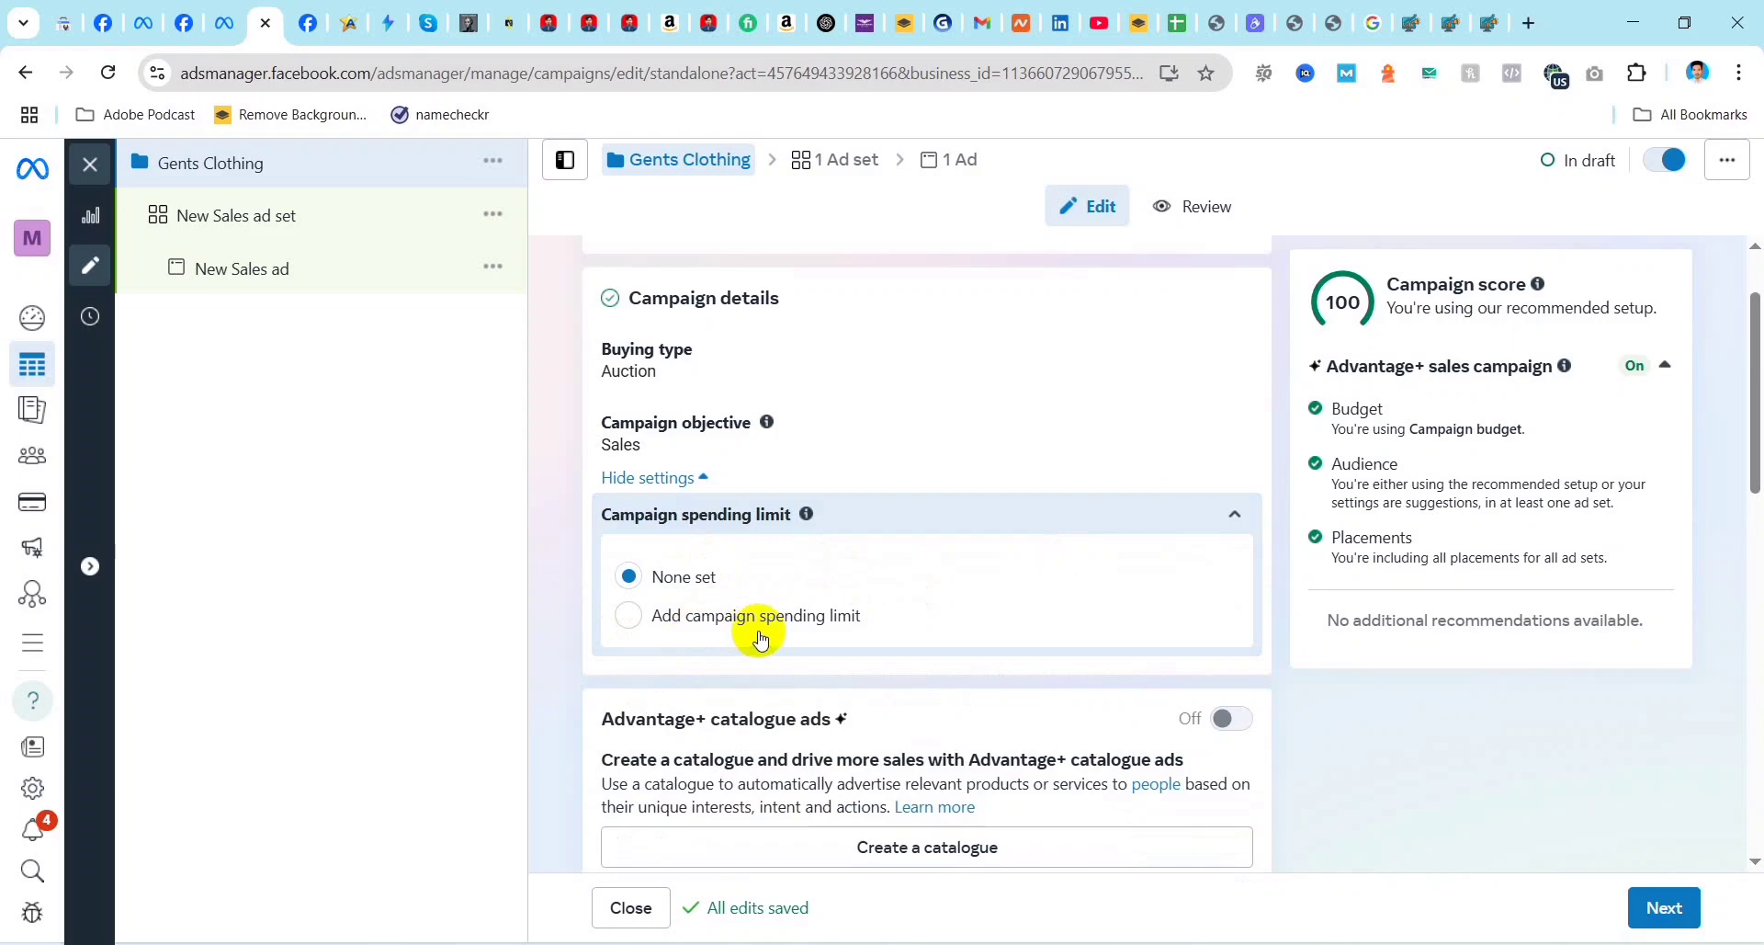
{"action": "left_click", "coordinate": [630, 616]}
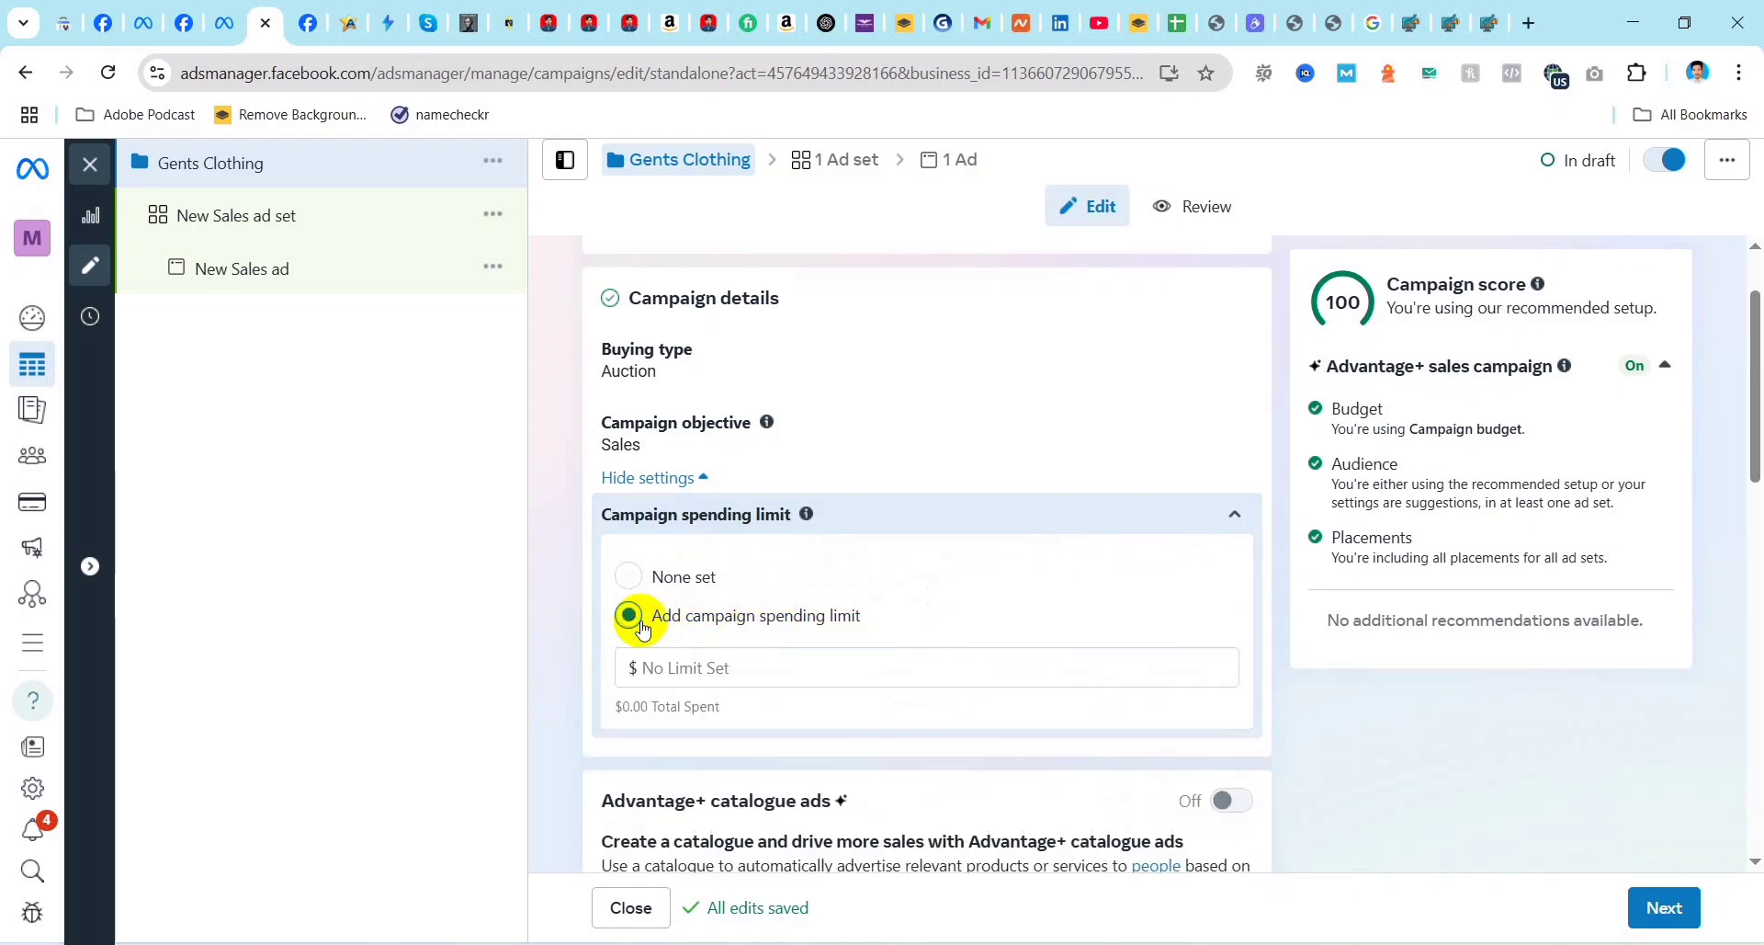
{"action": "left_click", "coordinate": [696, 669]}
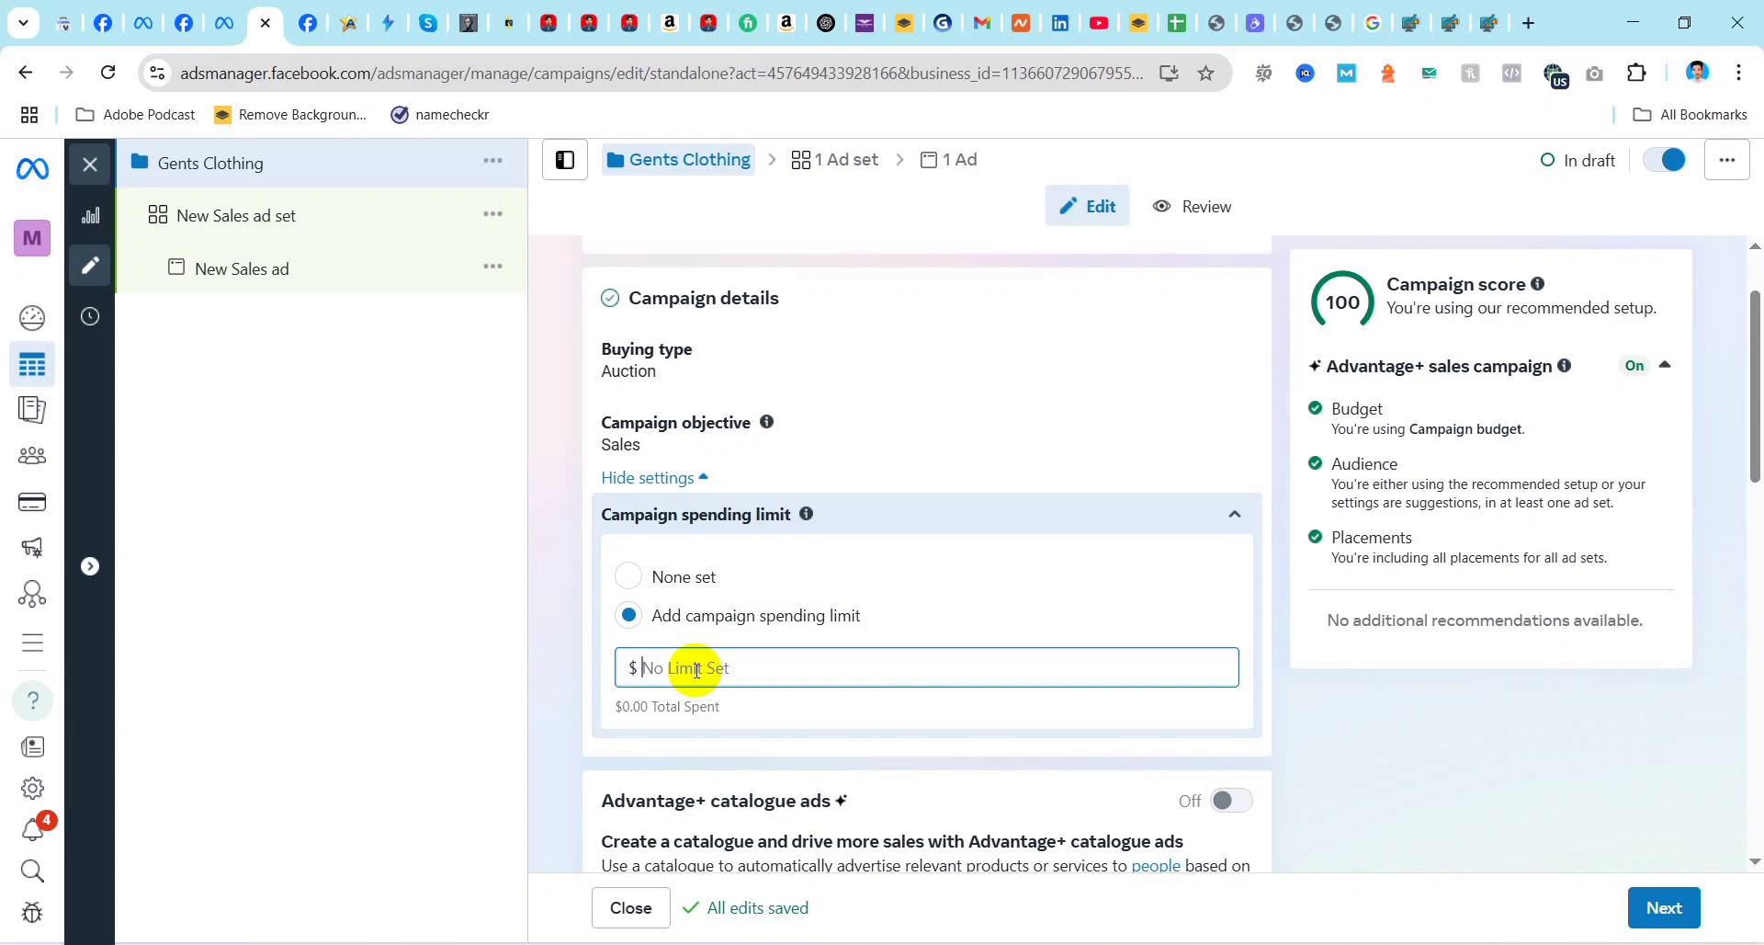
{"action": "type", "text": "50"}
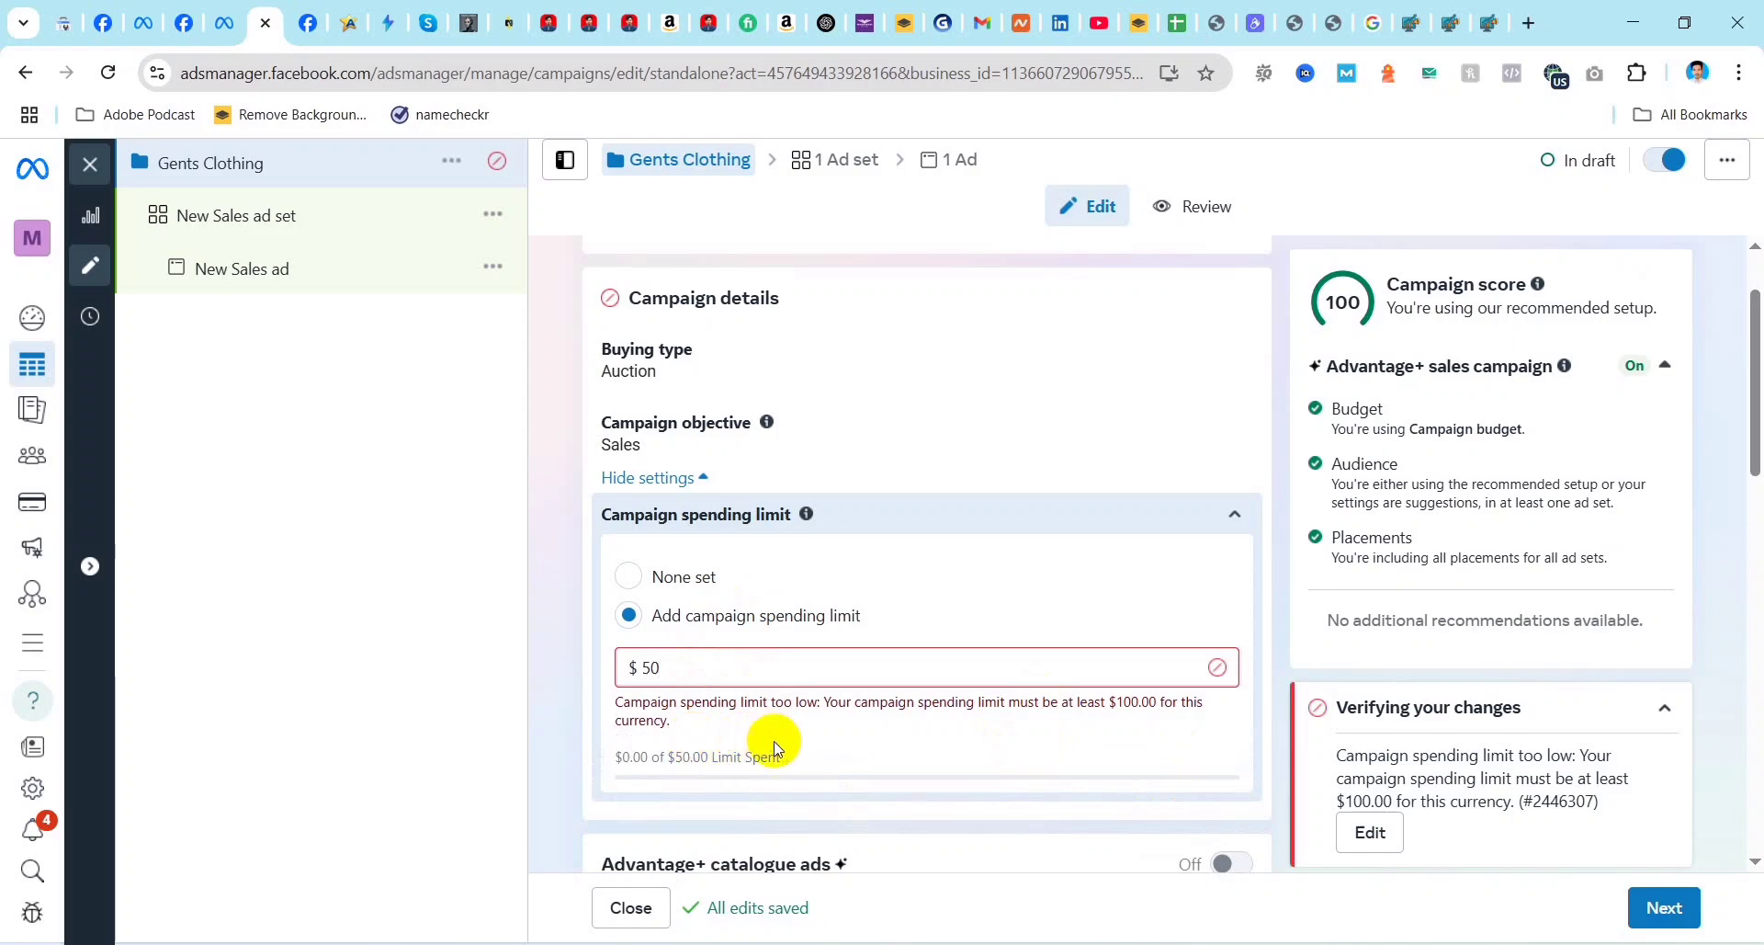
{"action": "scroll", "coordinate": [726, 726], "scroll_direction": "down", "scroll_amount": 3}
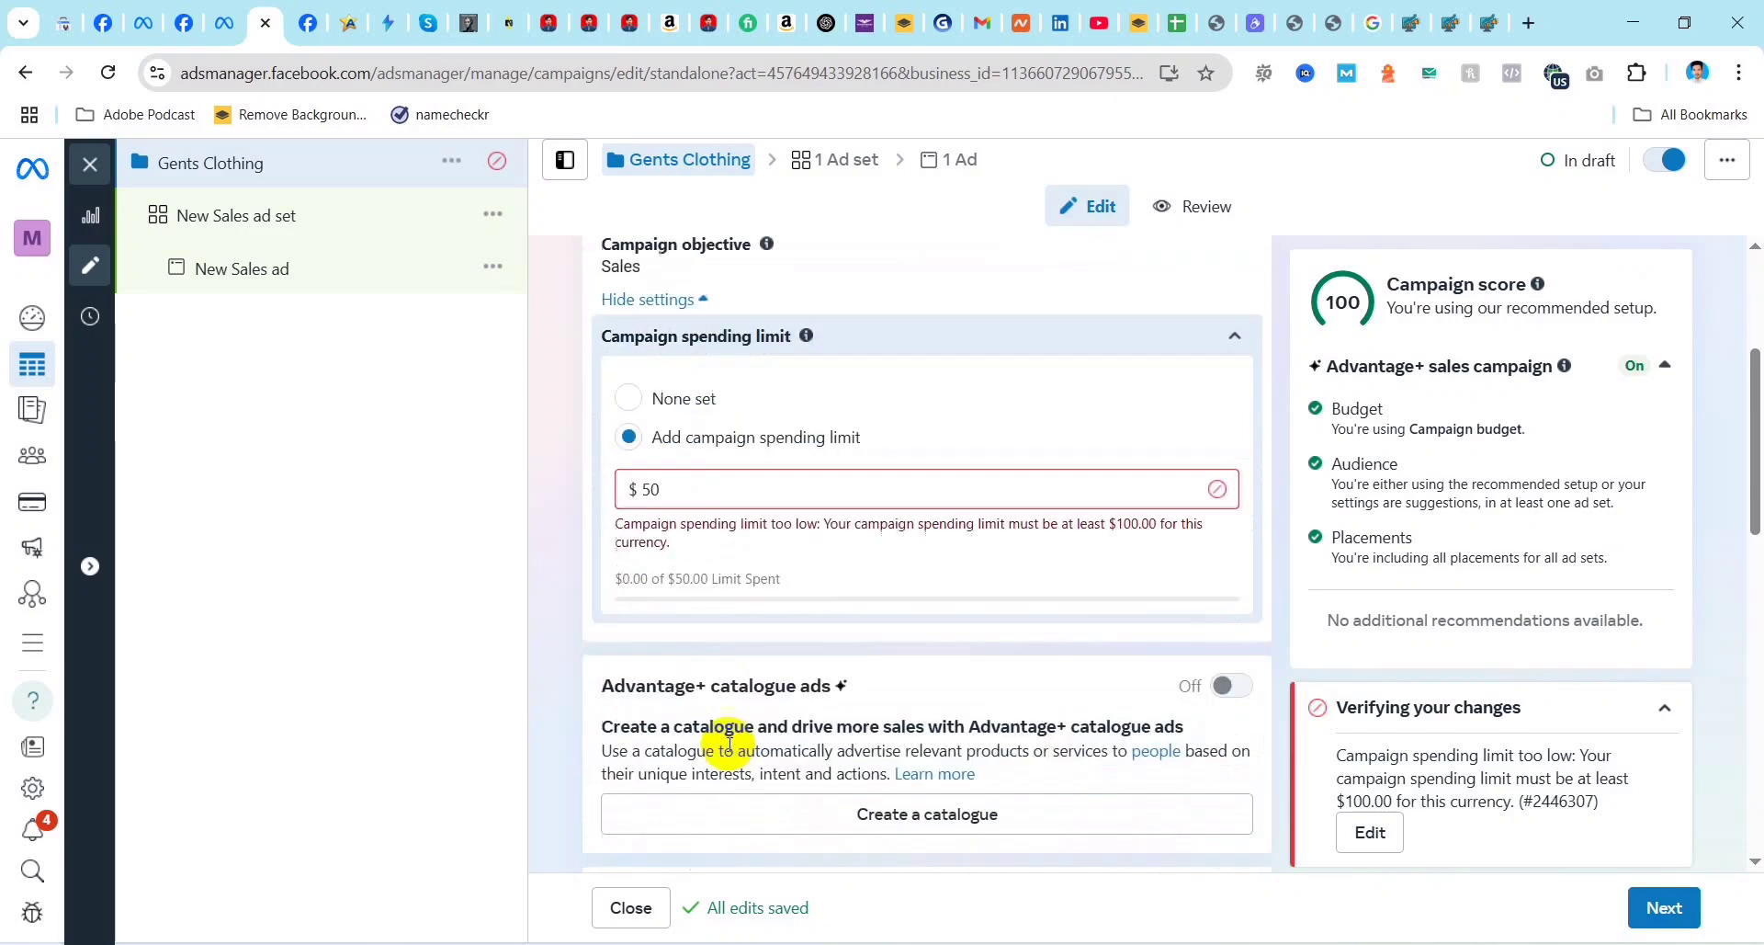
{"action": "left_click", "coordinate": [731, 525]}
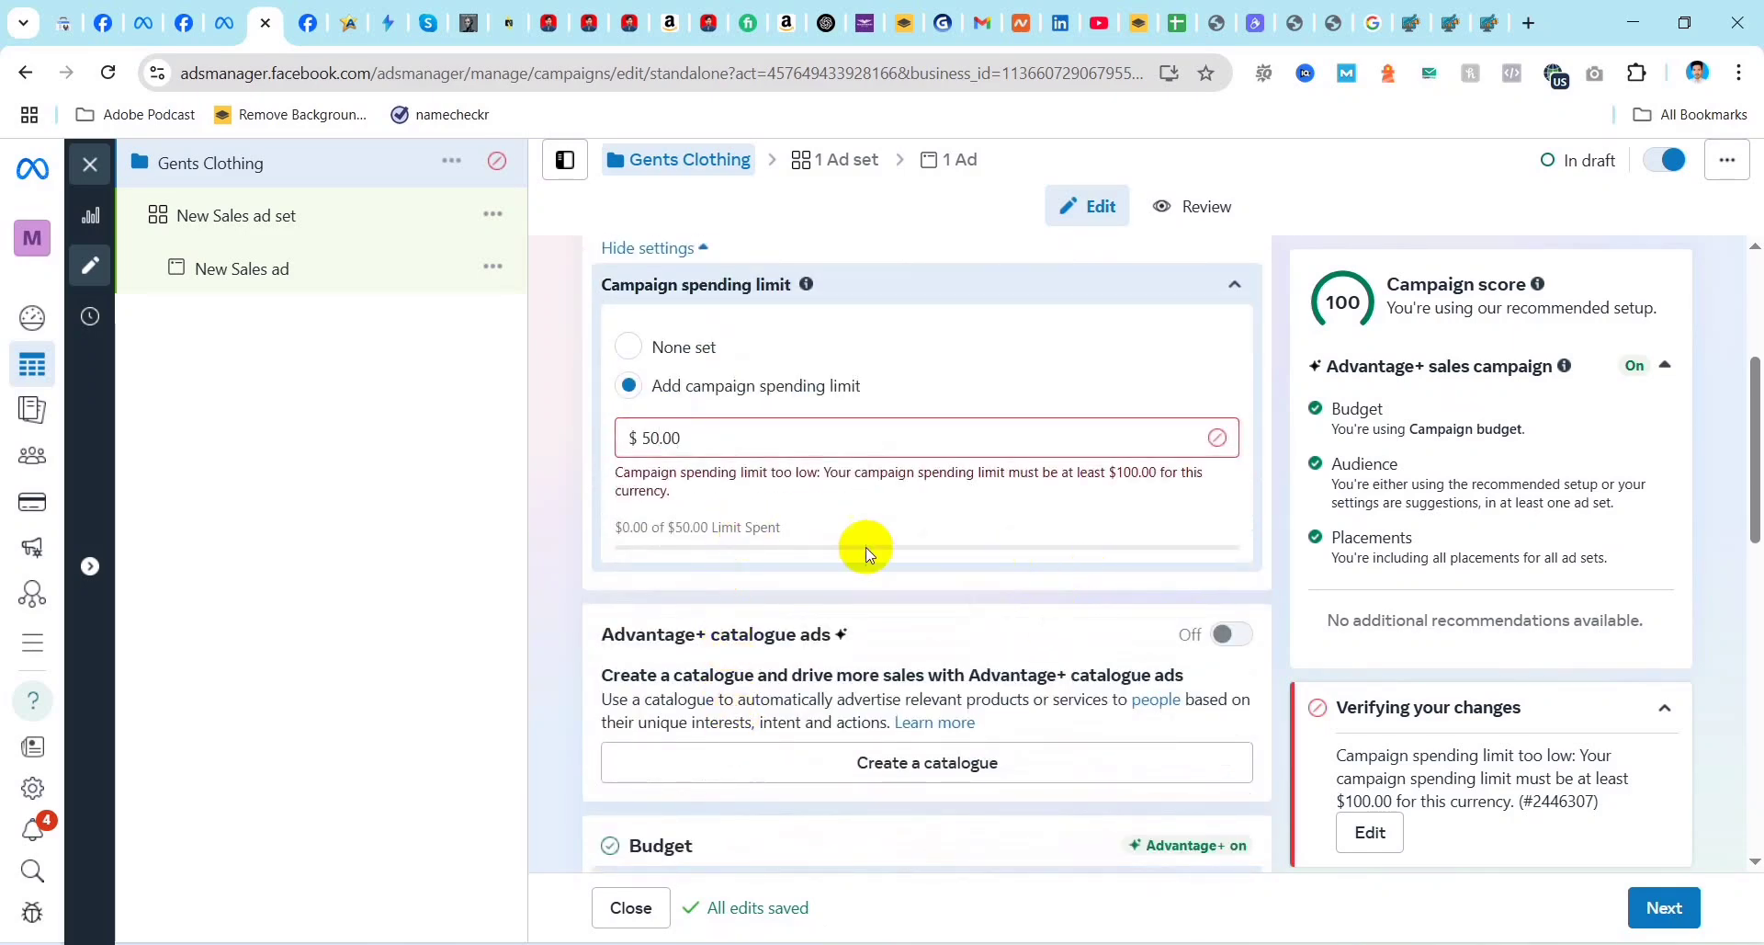
Step: Raise the campaign spending limit to $100.00
{"action": "scroll", "coordinate": [859, 551], "scroll_direction": "up", "scroll_amount": 3}
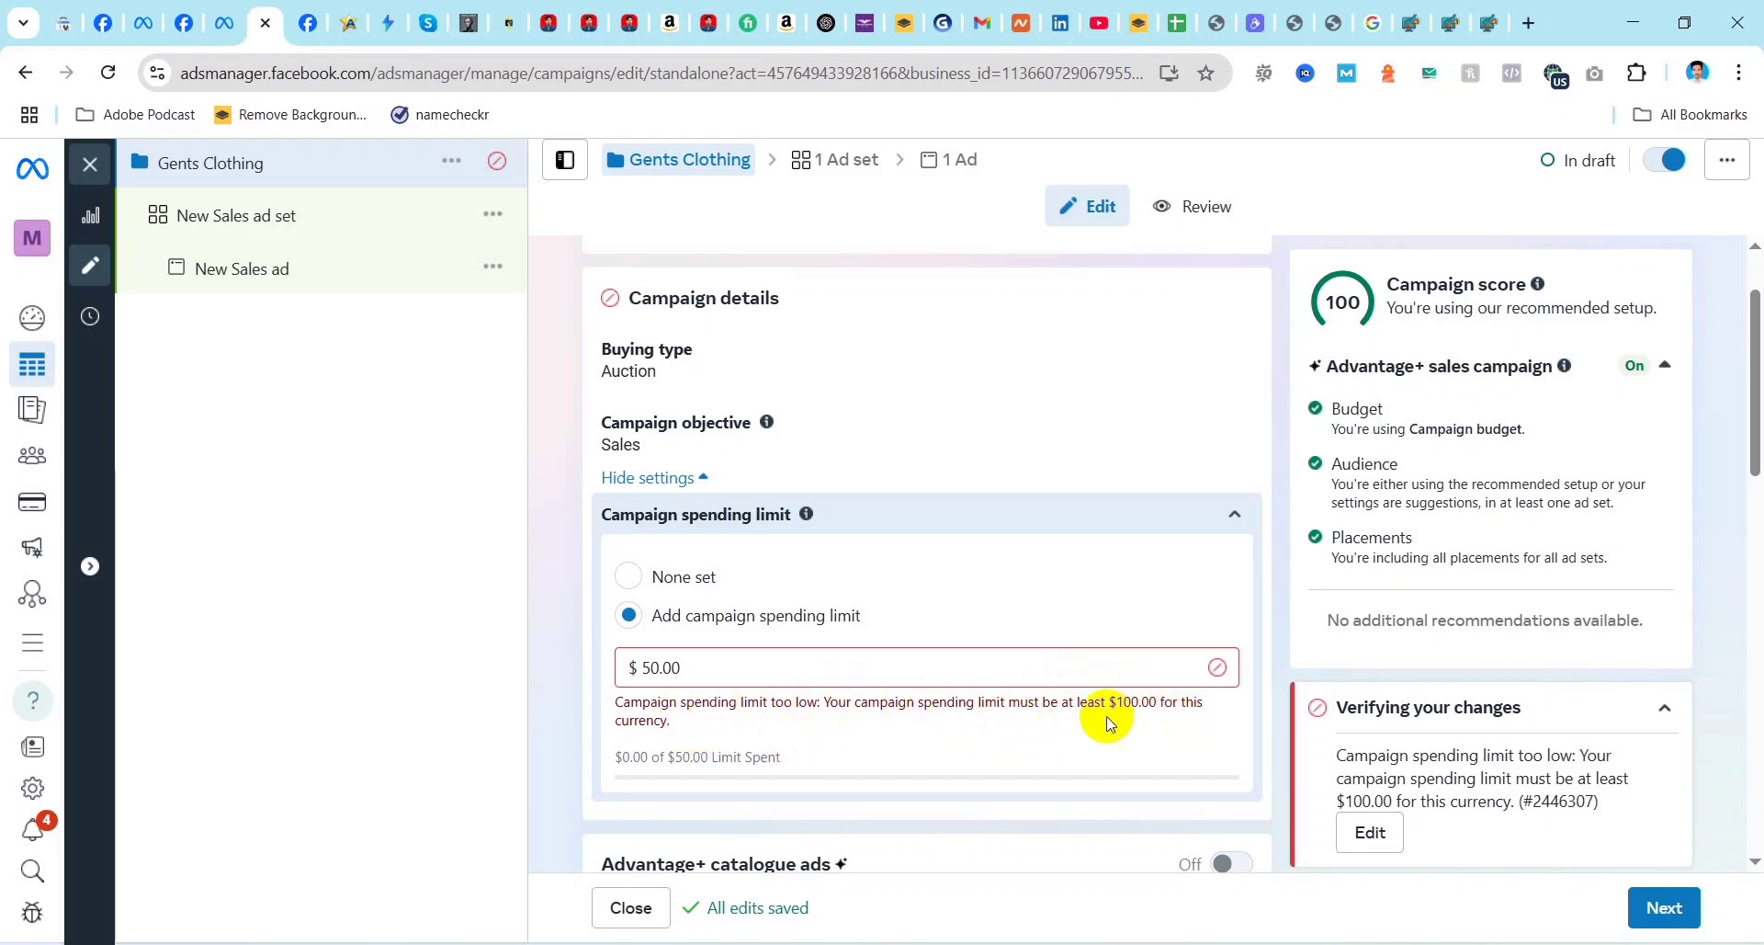
{"action": "left_click", "coordinate": [681, 668]}
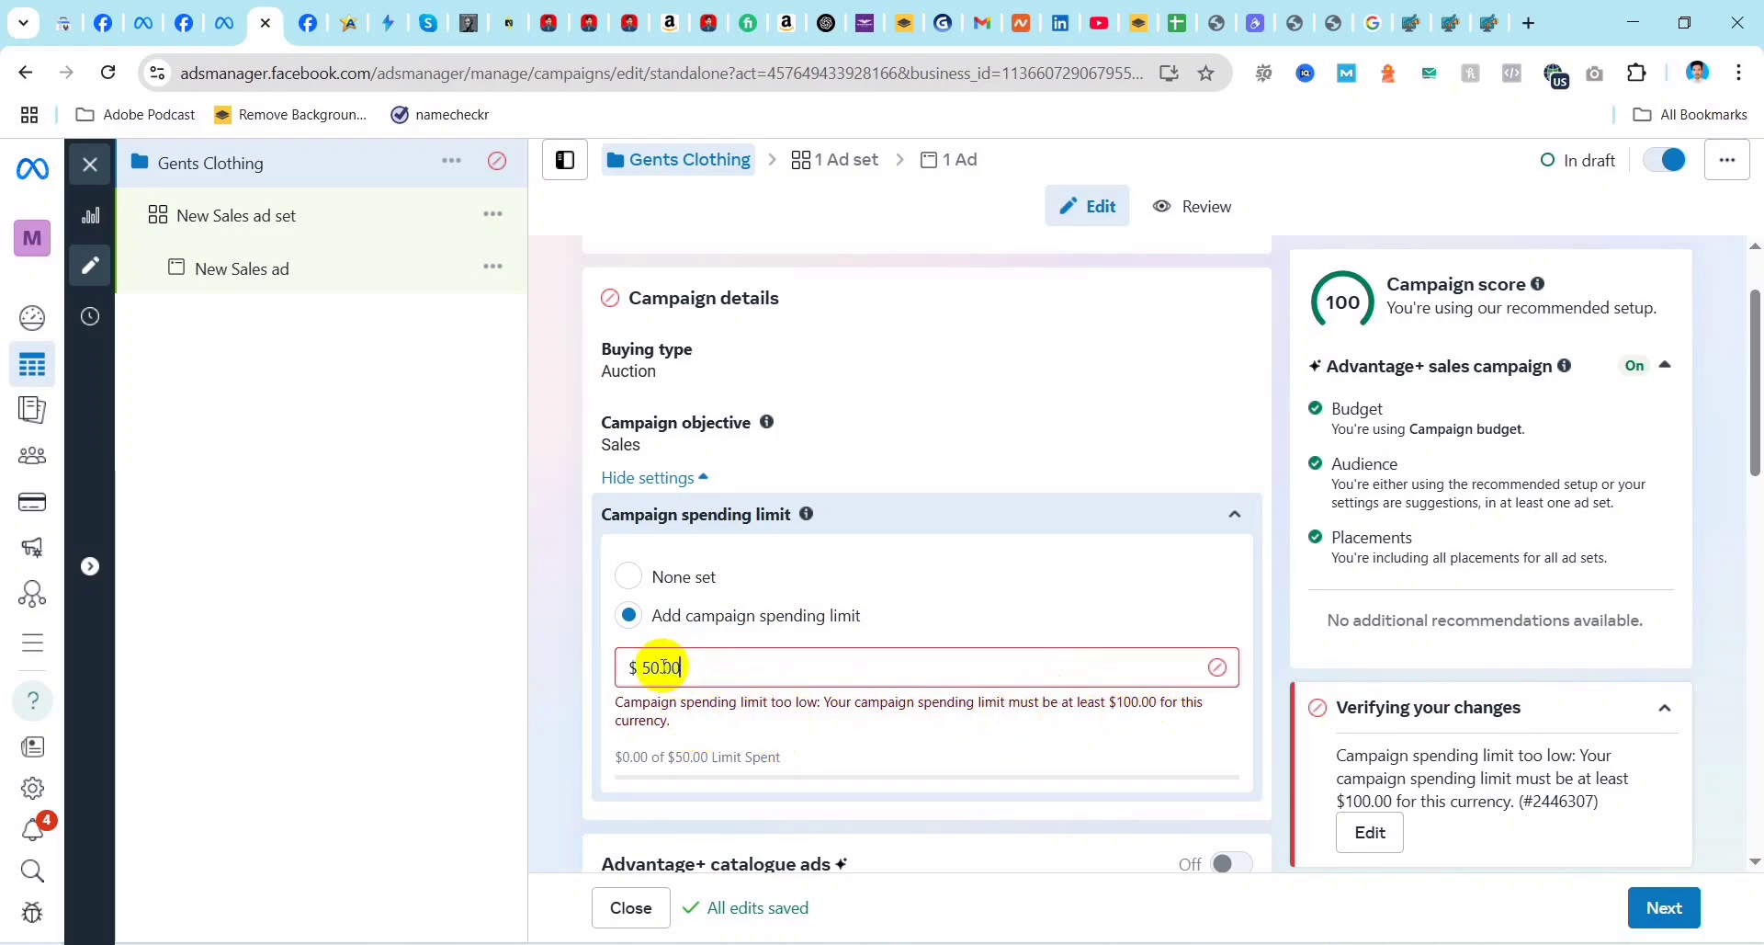
{"action": "left_click", "coordinate": [661, 667]}
{"action": "key", "text": "BackSpace"}
{"action": "key", "text": "BackSpace"}
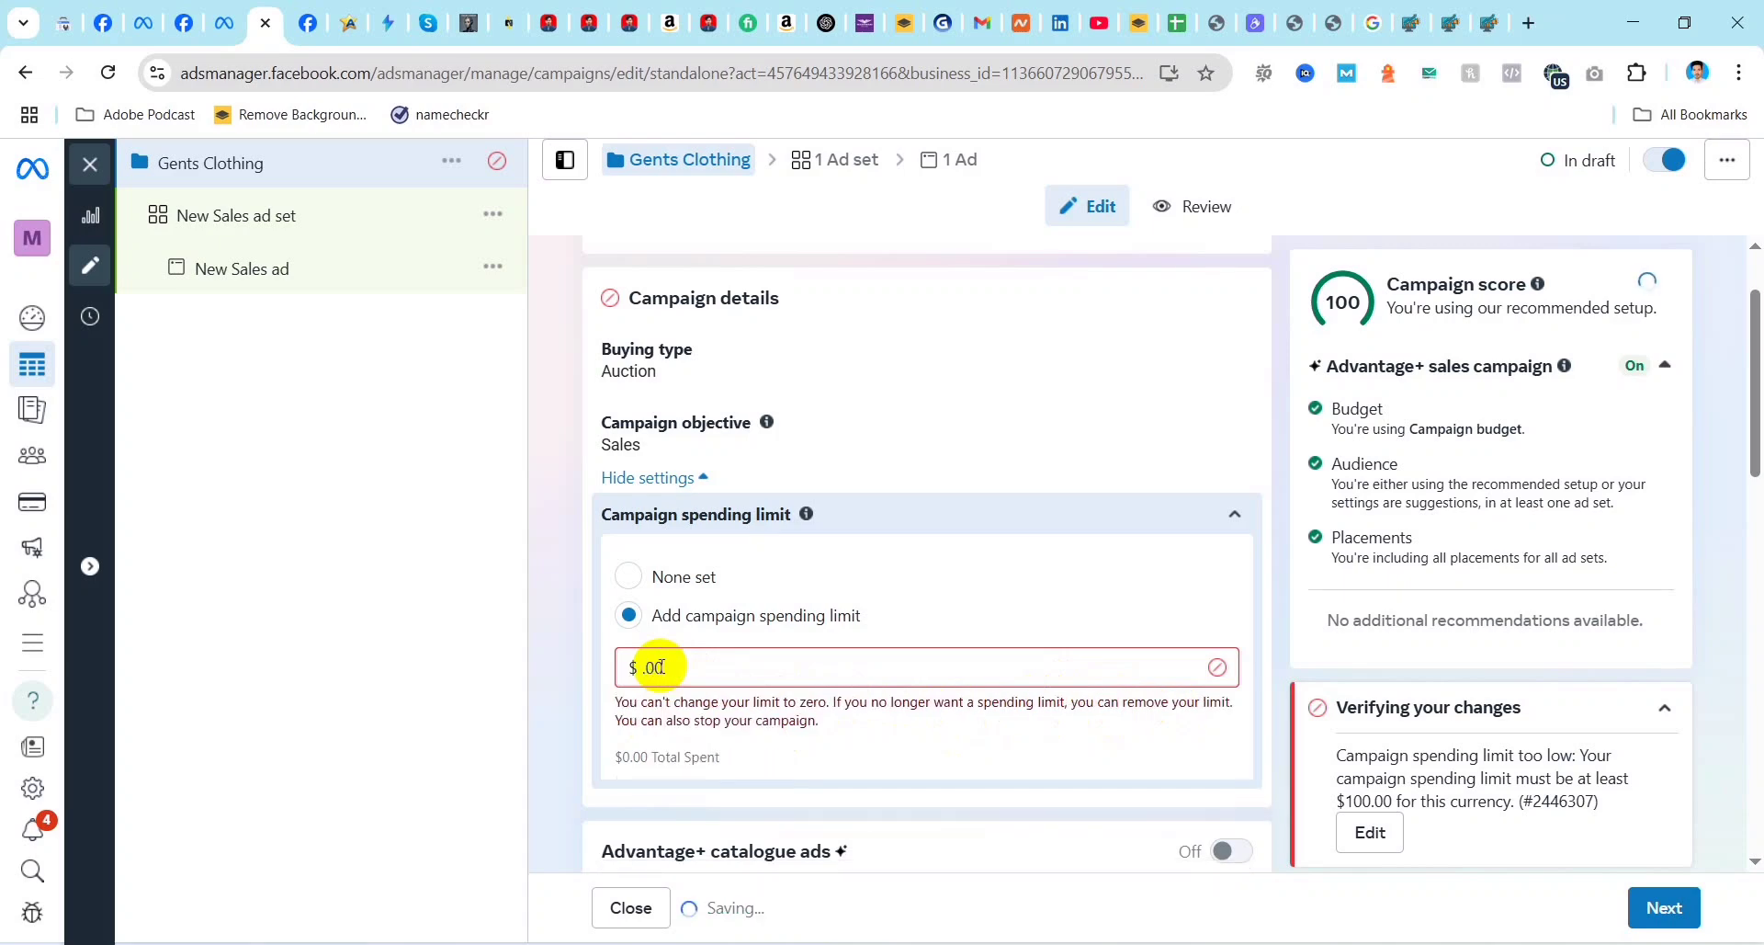
{"action": "type", "text": "100"}
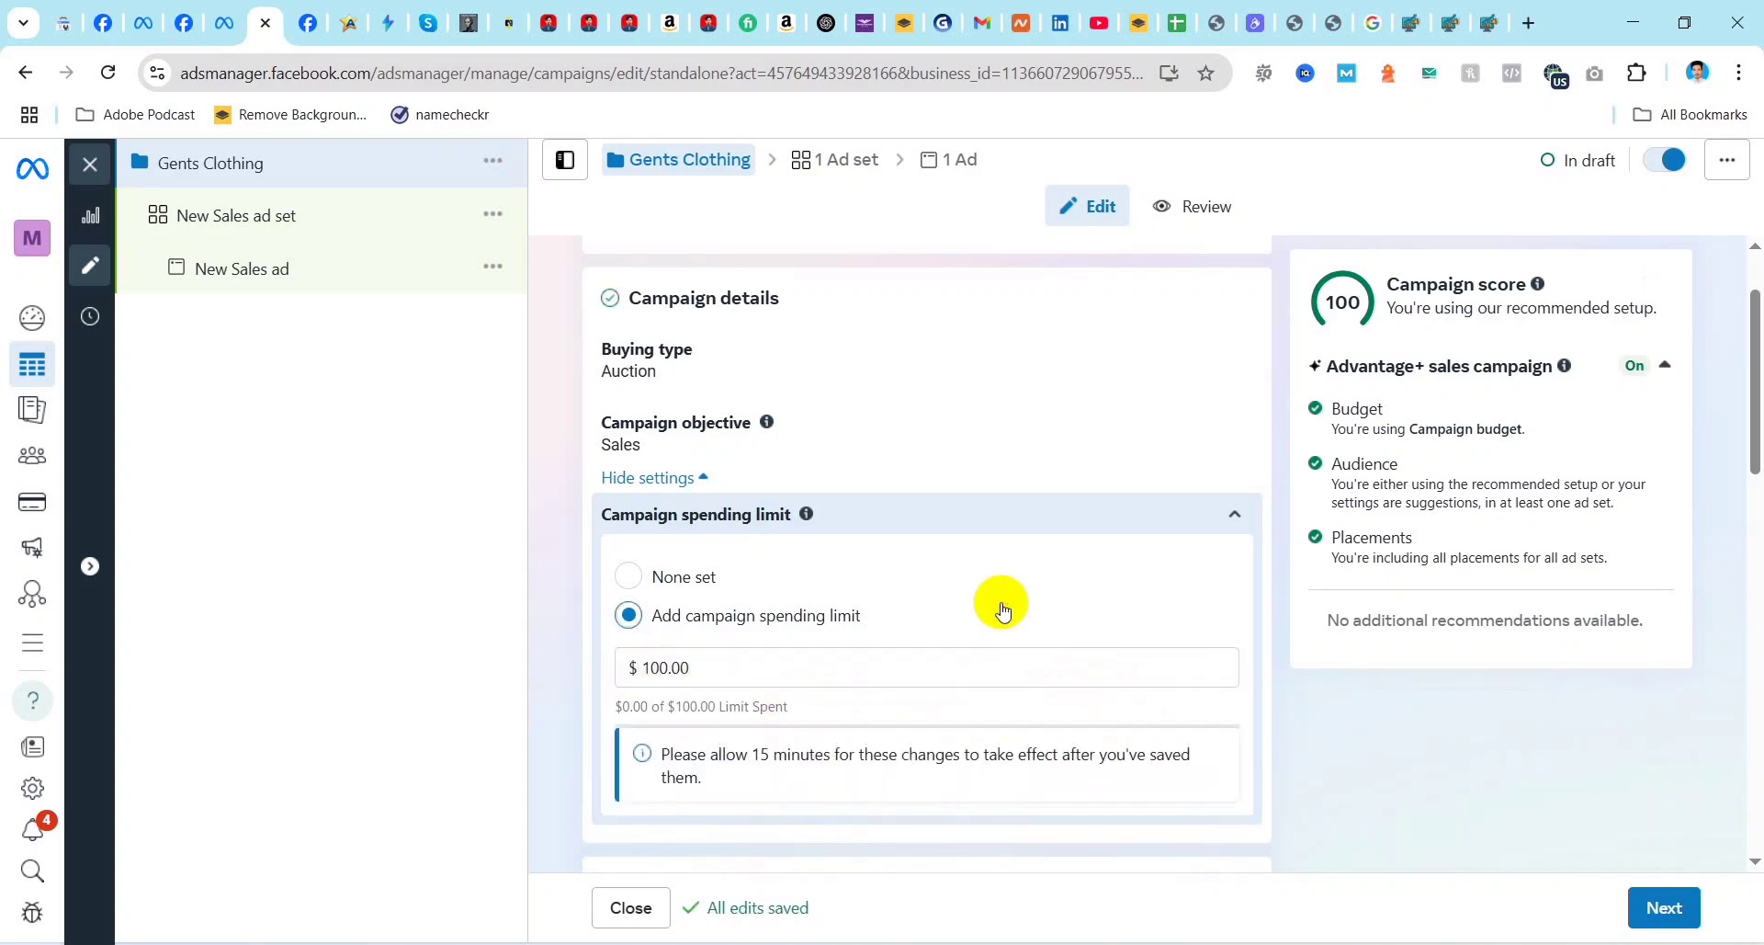
{"action": "left_click", "coordinate": [721, 669]}
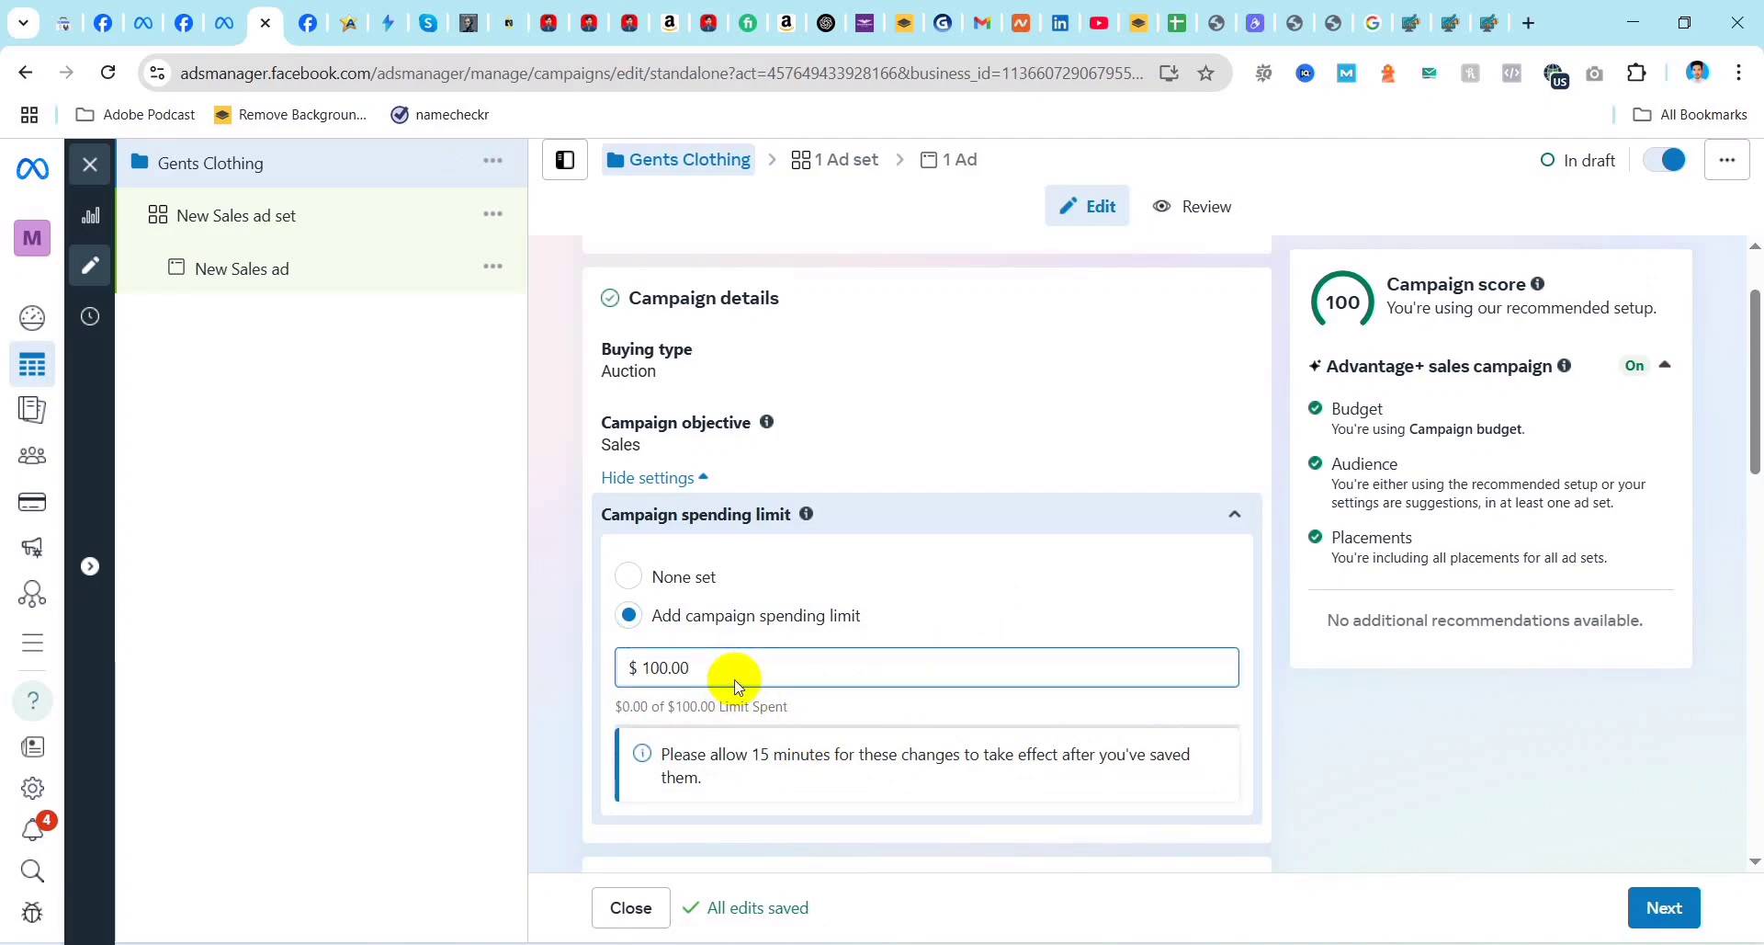
Step: Set the campaign's daily budget to $1.00
{"action": "scroll", "coordinate": [858, 696], "scroll_direction": "down", "scroll_amount": 3}
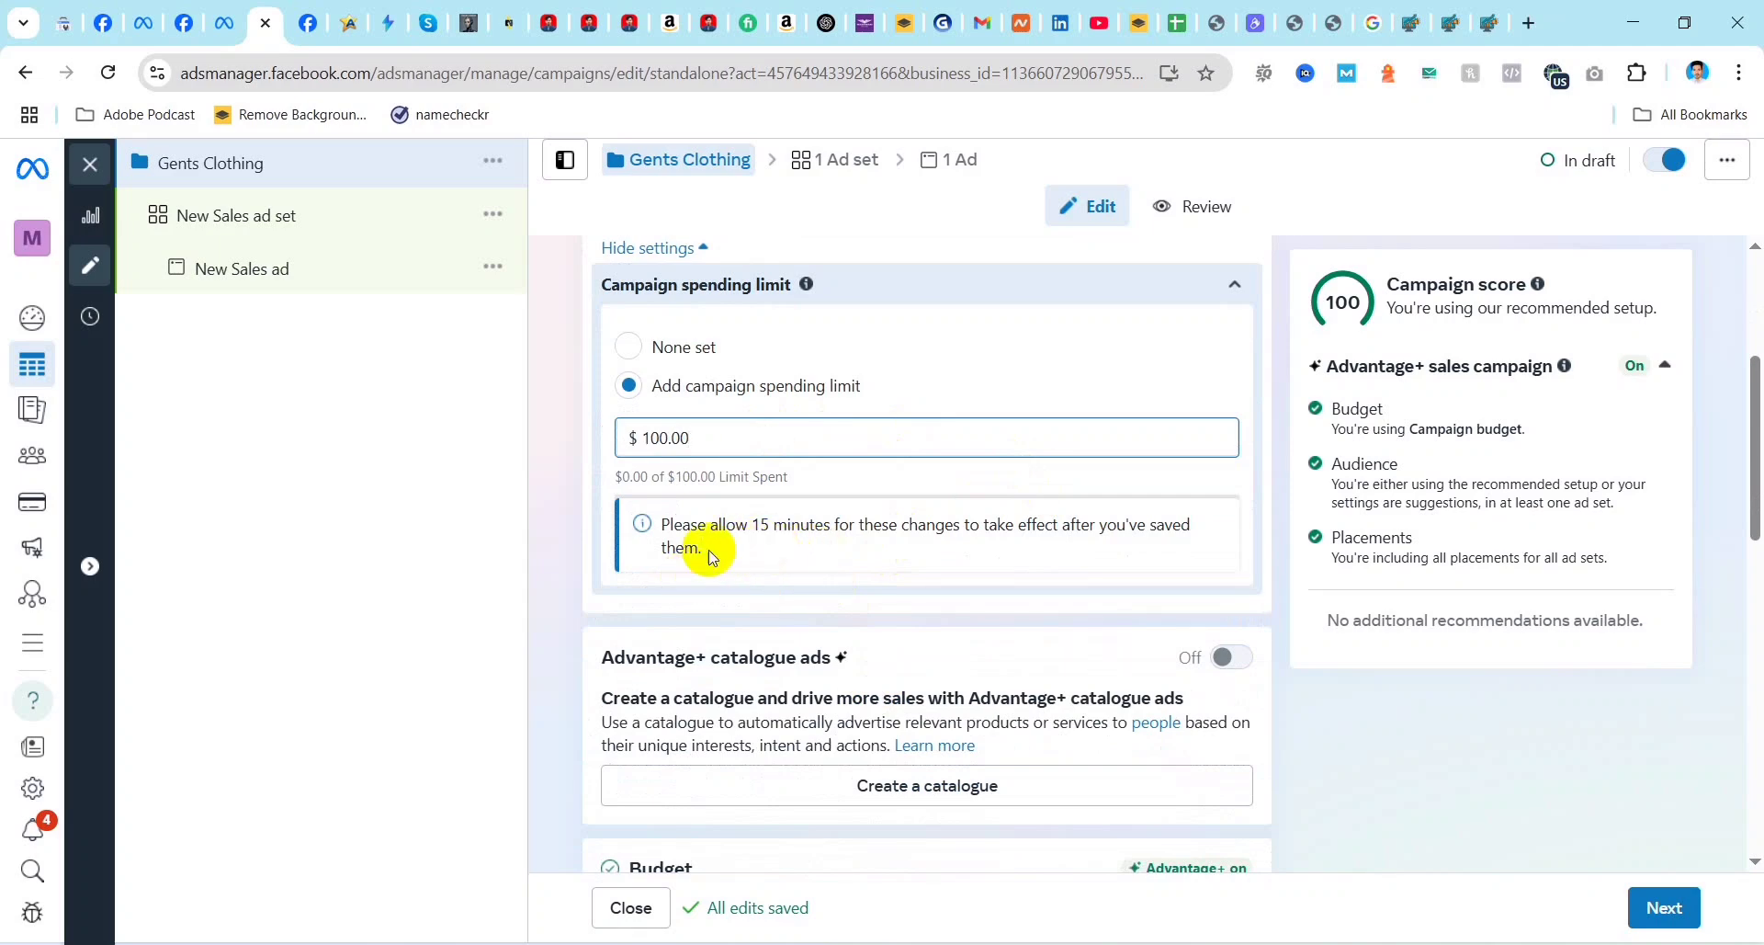
{"action": "scroll", "coordinate": [890, 571], "scroll_direction": "down", "scroll_amount": 1}
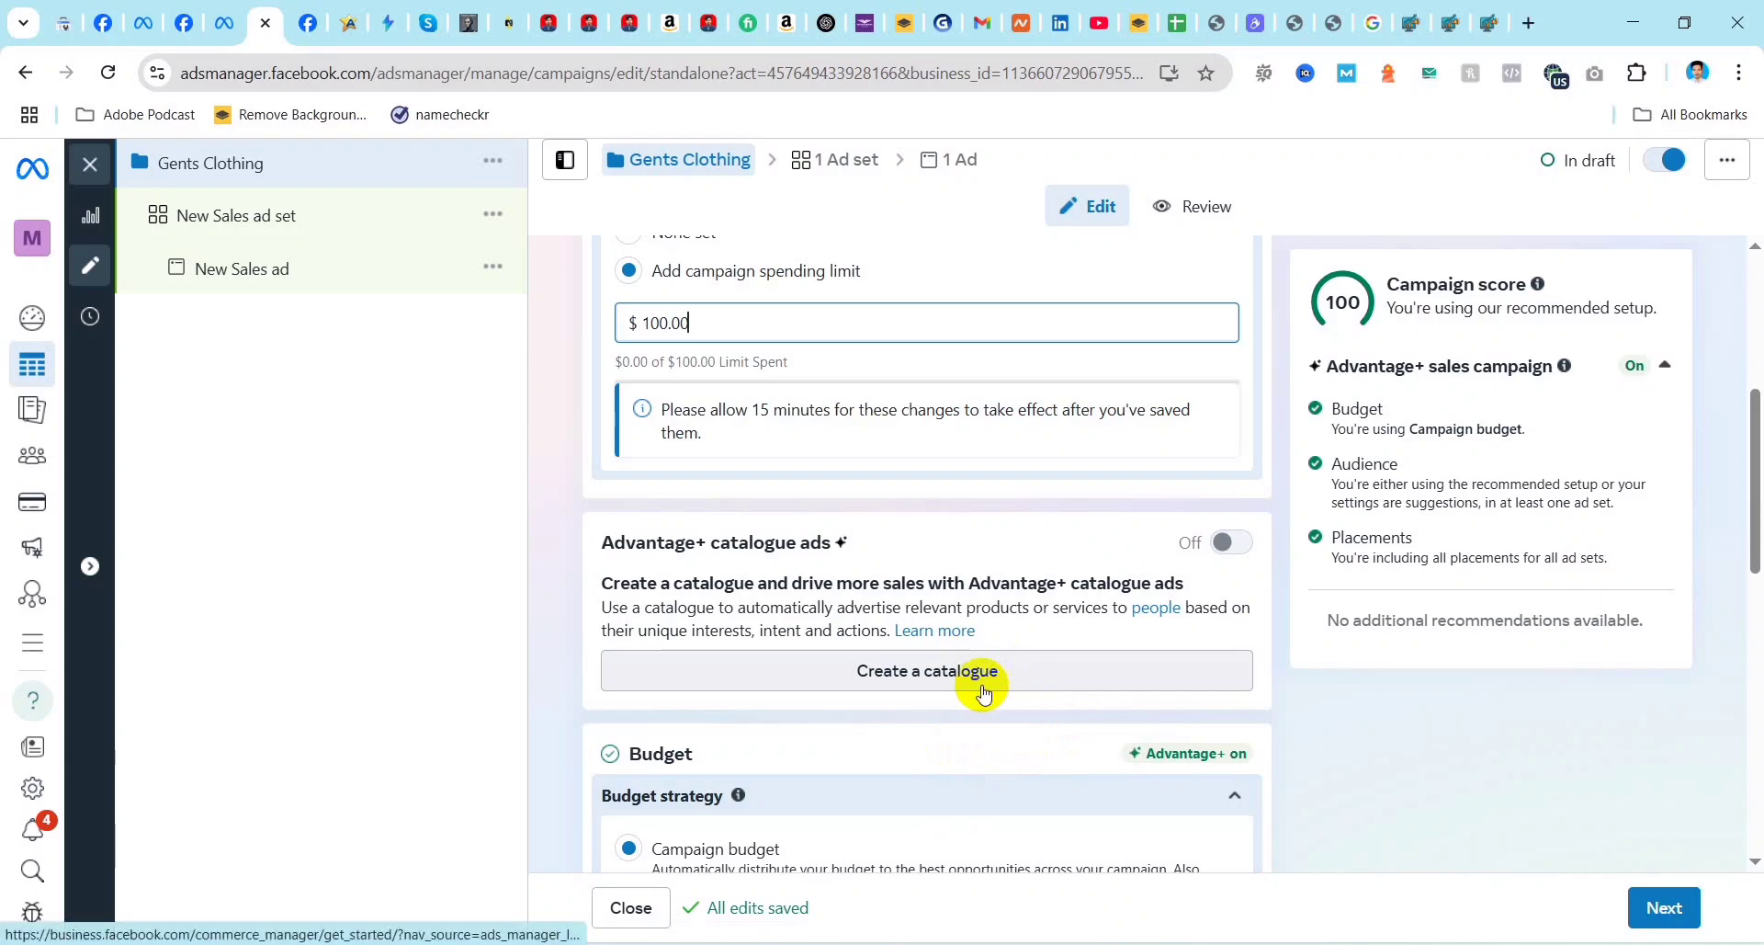
{"action": "scroll", "coordinate": [965, 689], "scroll_direction": "down", "scroll_amount": 3}
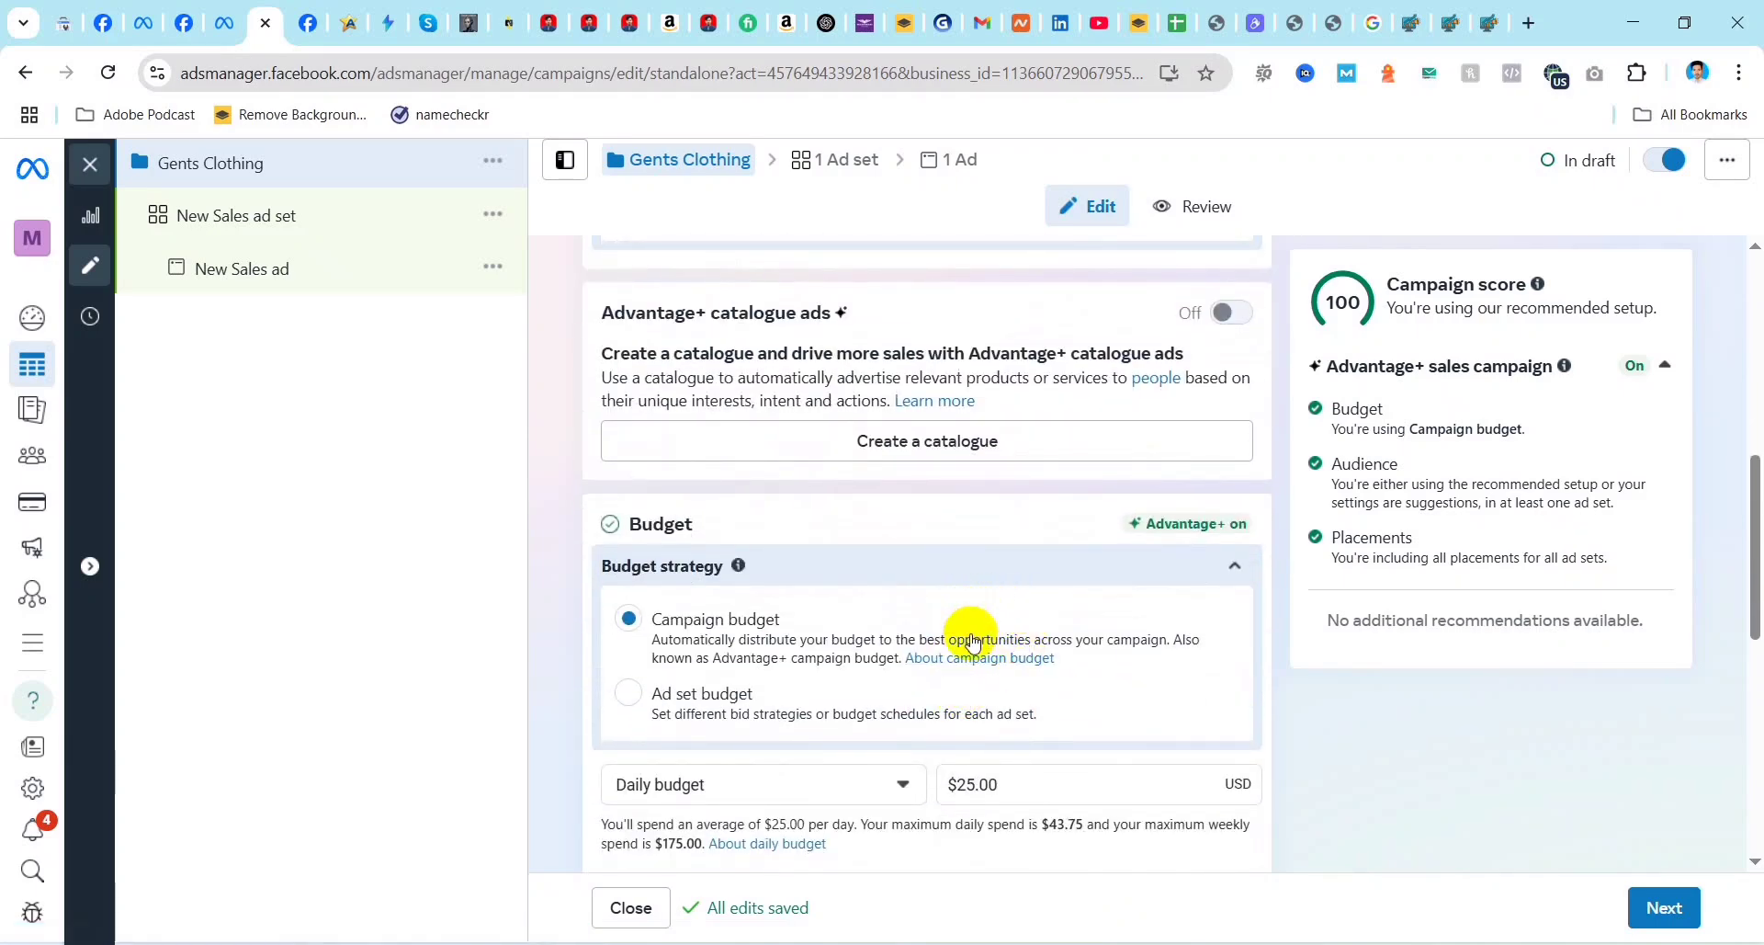
{"action": "scroll", "coordinate": [776, 625], "scroll_direction": "down", "scroll_amount": 1}
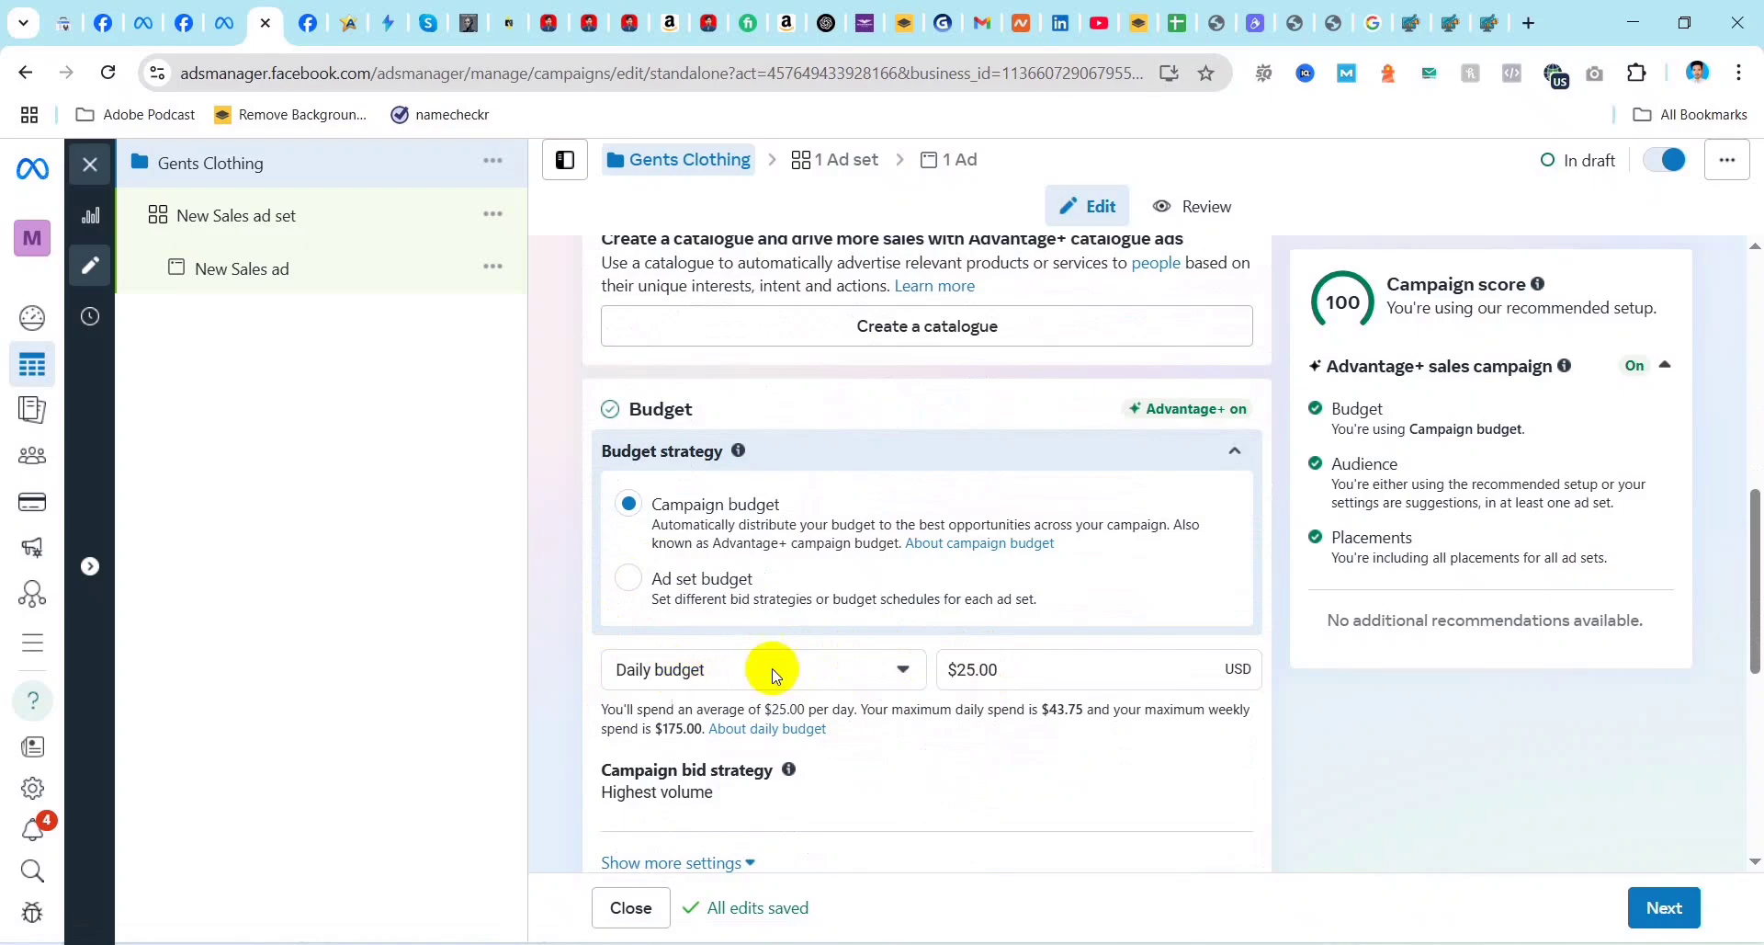
{"action": "left_click", "coordinate": [981, 670]}
{"action": "key", "text": "BackSpace"}
{"action": "key", "text": "BackSpace"}
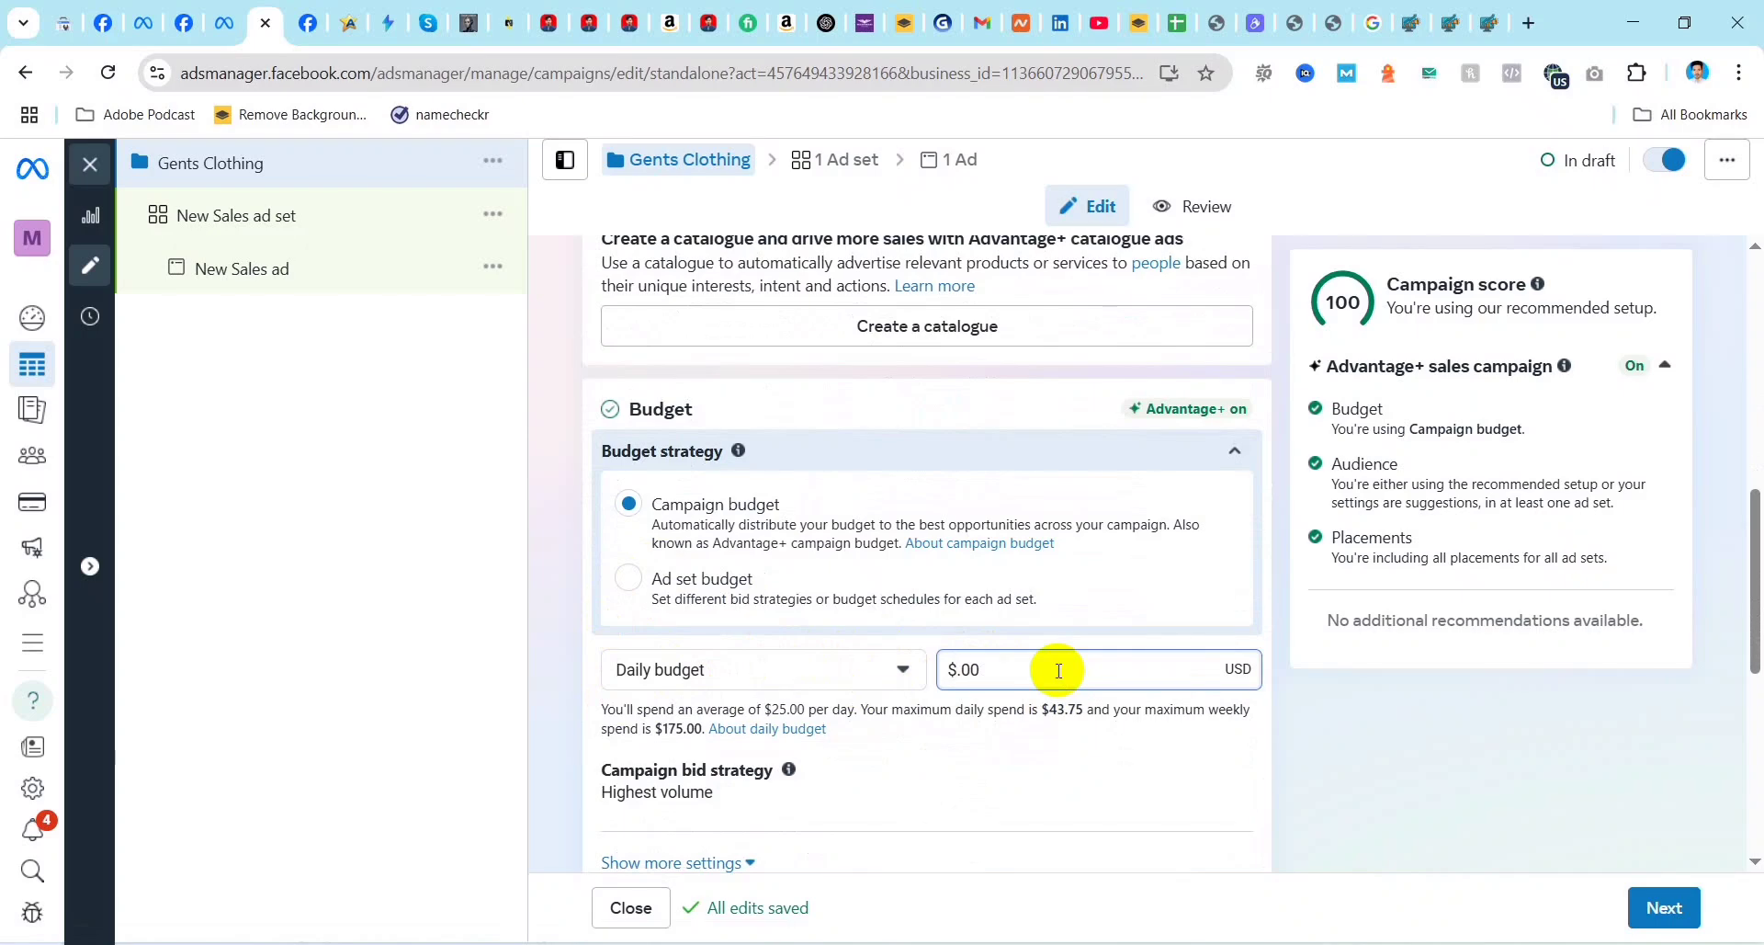
{"action": "type", "text": "5"}
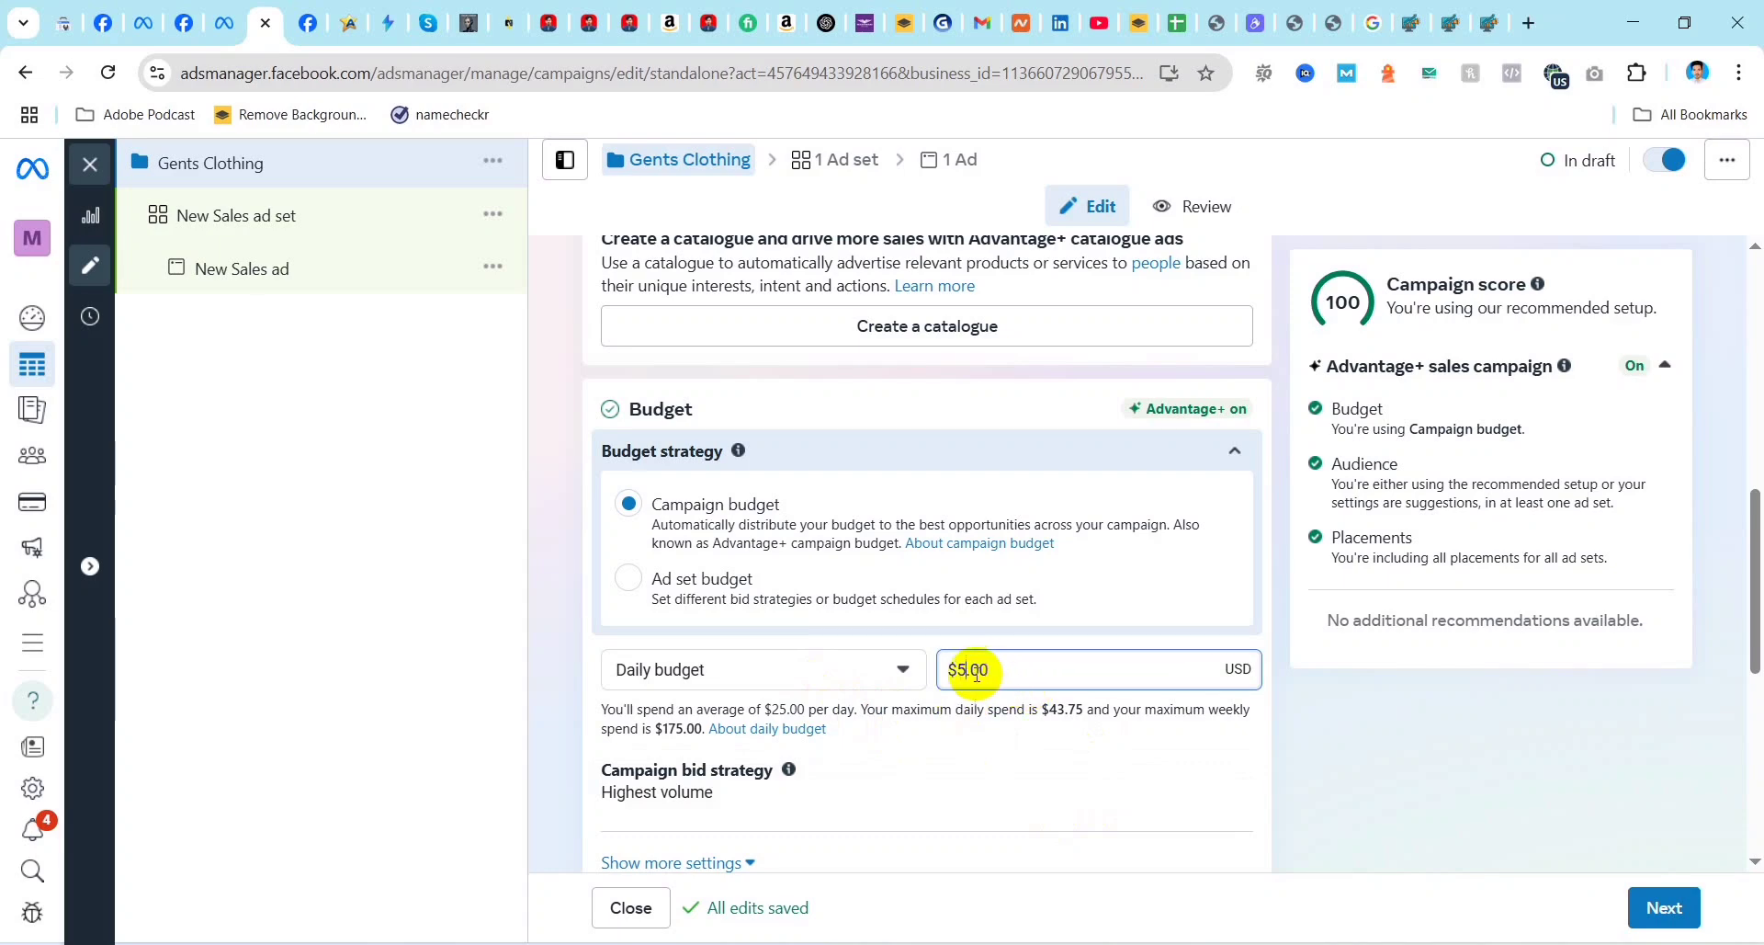
{"action": "key", "text": "BackSpace"}
{"action": "type", "text": "1"}
{"action": "left_click", "coordinate": [905, 704]}
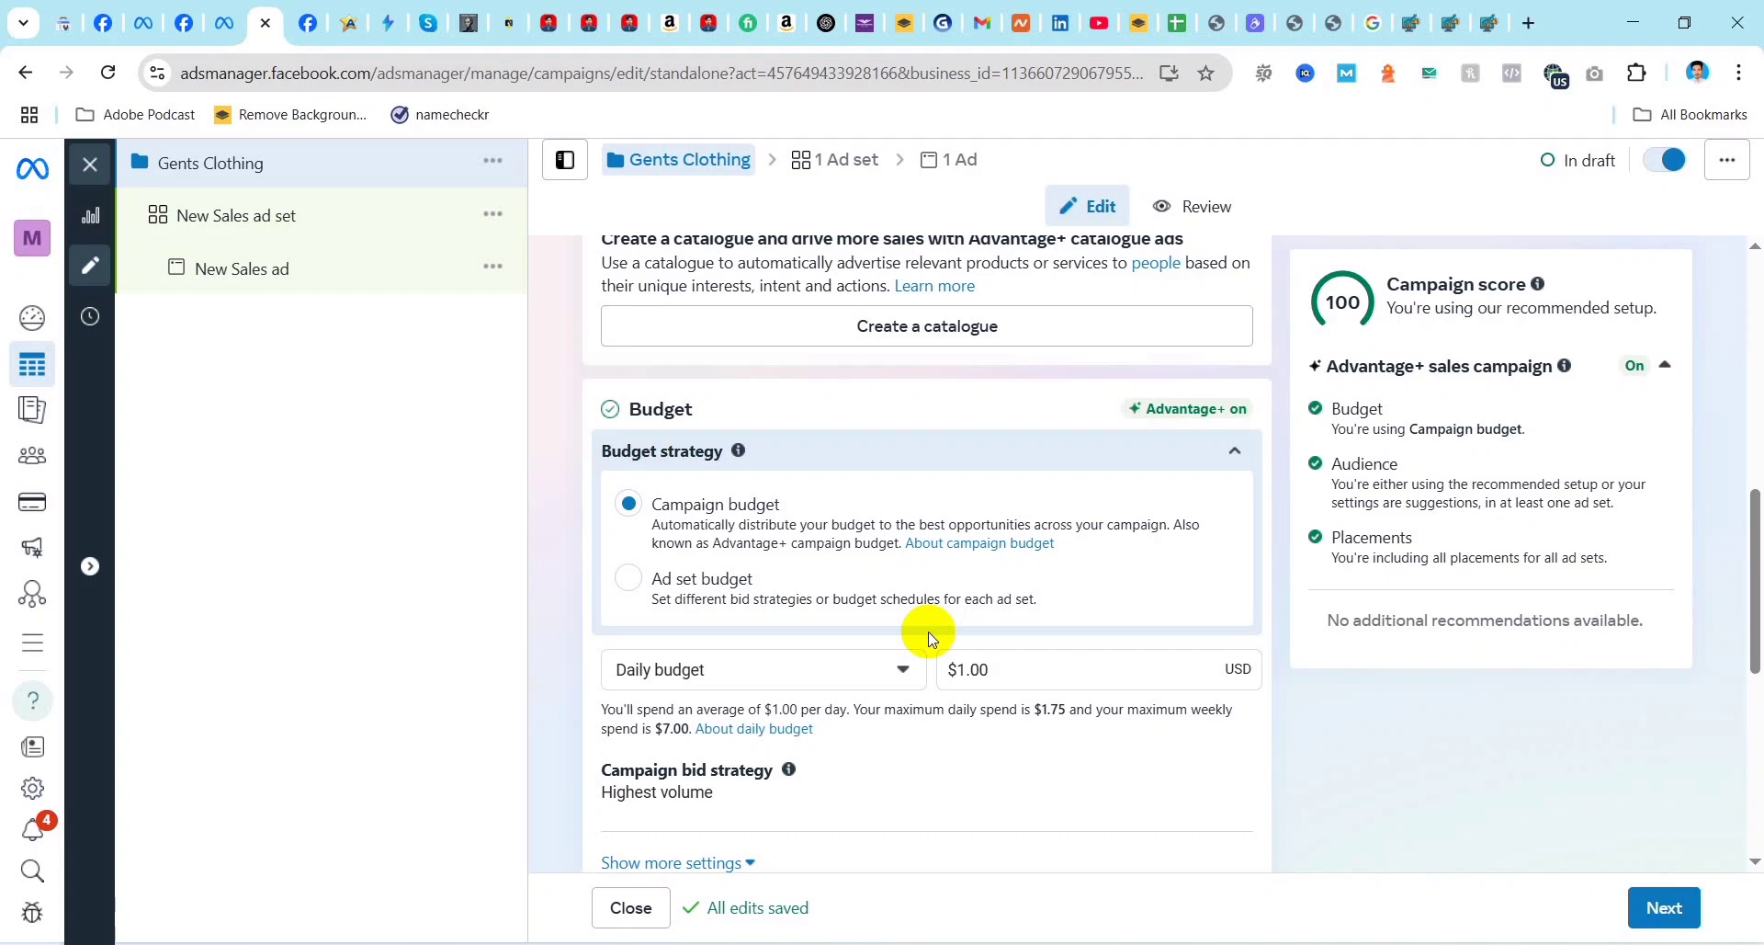
Step: Show the additional budget settings and enable increasing the campaign budget during specific time periods under Budget scheduling
{"action": "scroll", "coordinate": [894, 716], "scroll_direction": "down", "scroll_amount": 2}
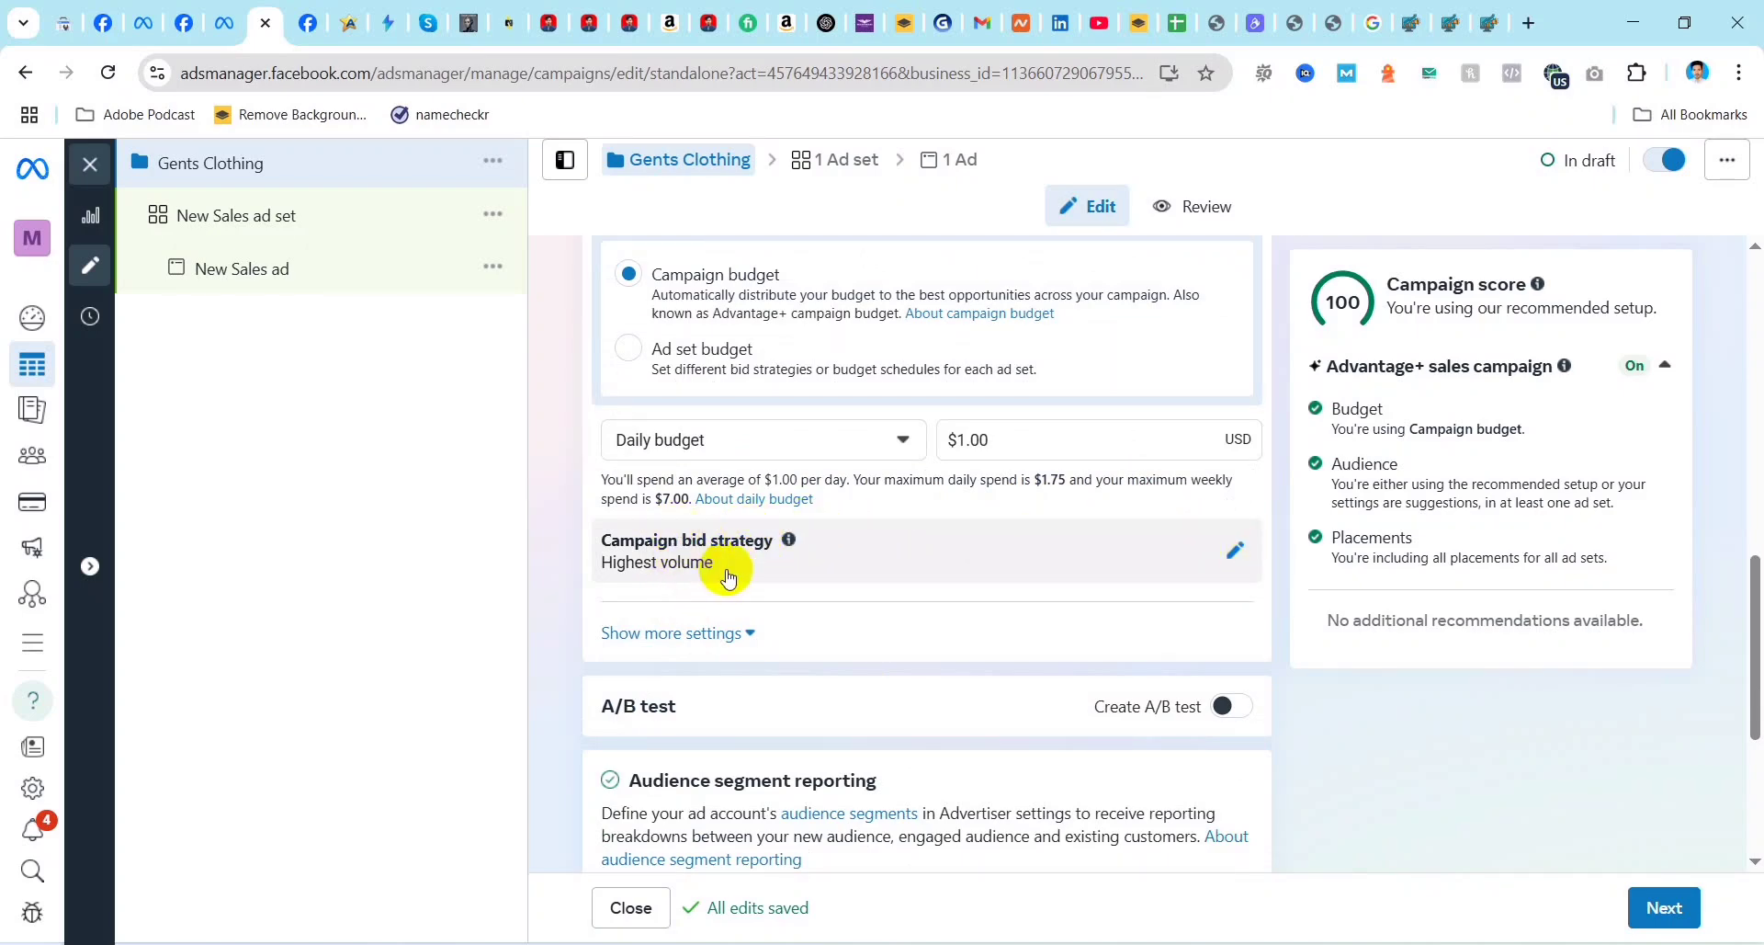
{"action": "left_click", "coordinate": [745, 634]}
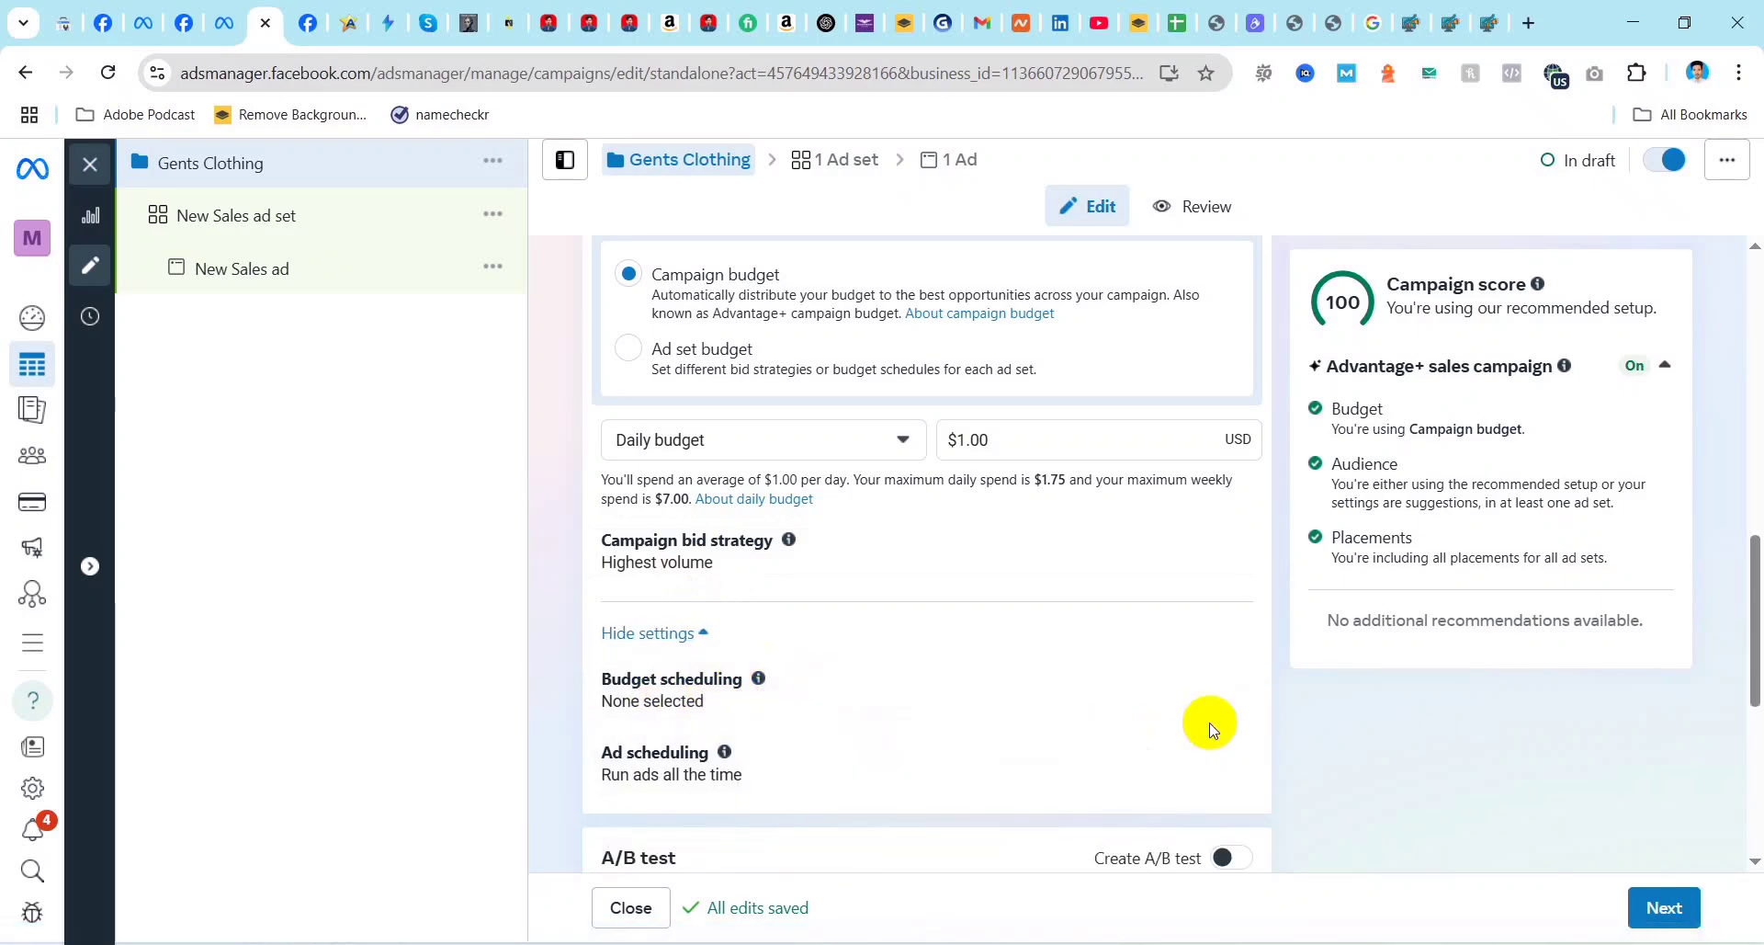
{"action": "scroll", "coordinate": [1193, 689], "scroll_direction": "down", "scroll_amount": 3}
{"action": "mouse_move", "coordinate": [1233, 461]}
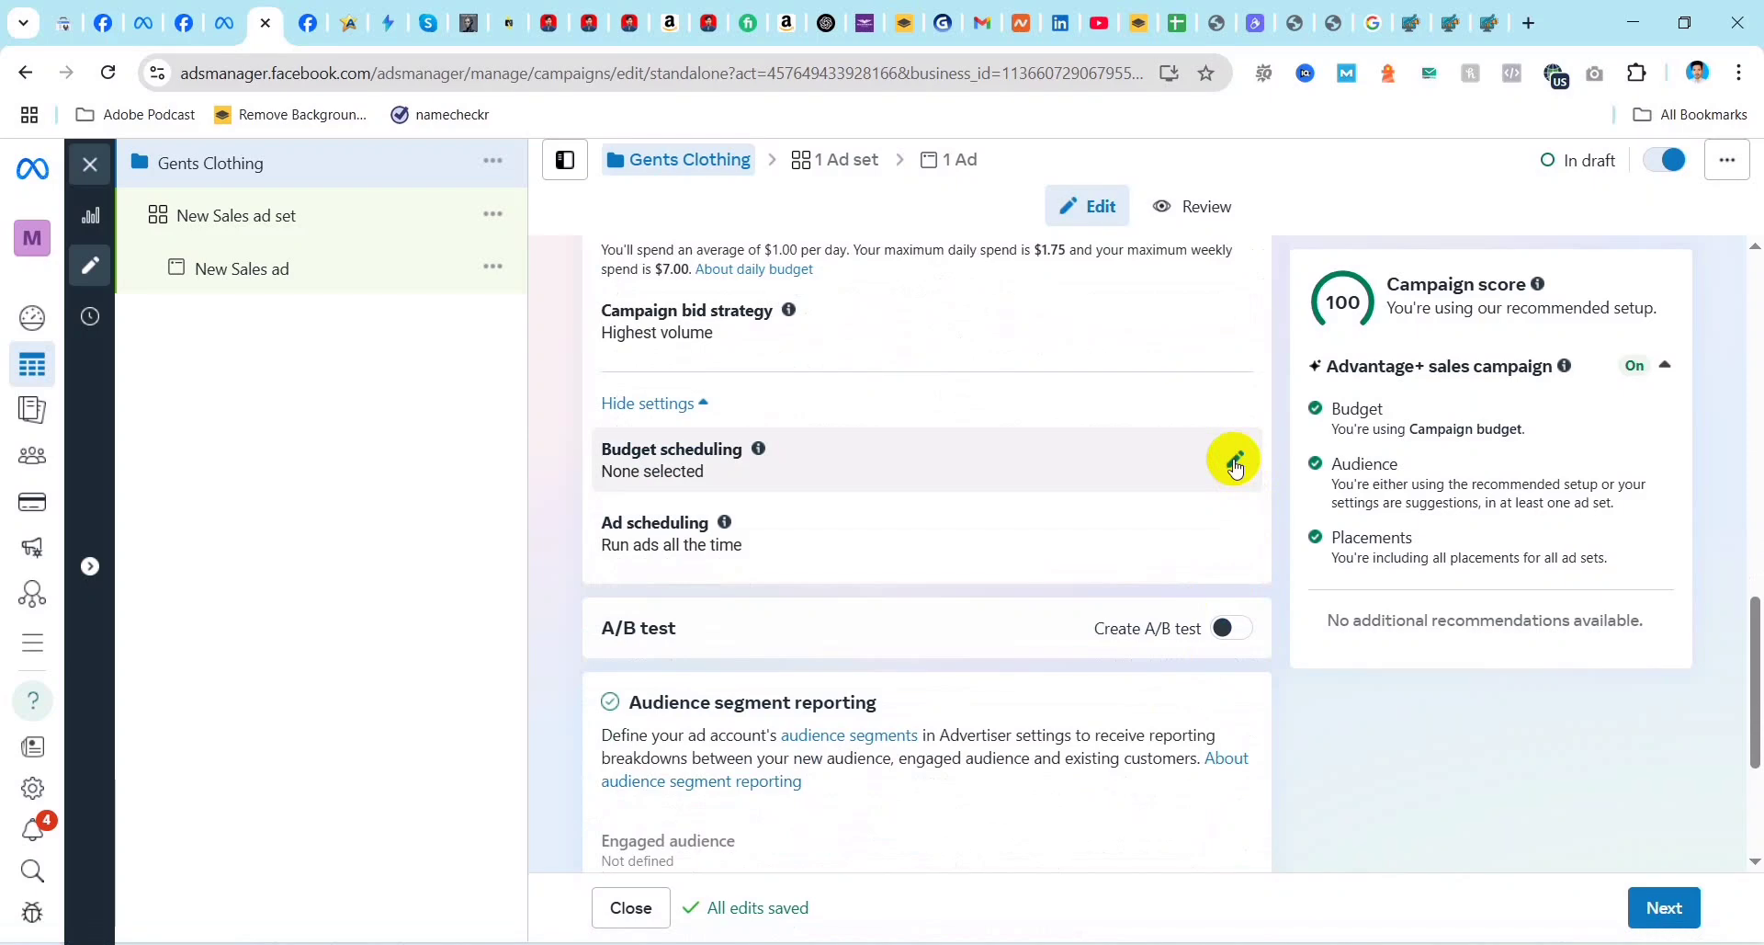
{"action": "left_click", "coordinate": [1236, 464]}
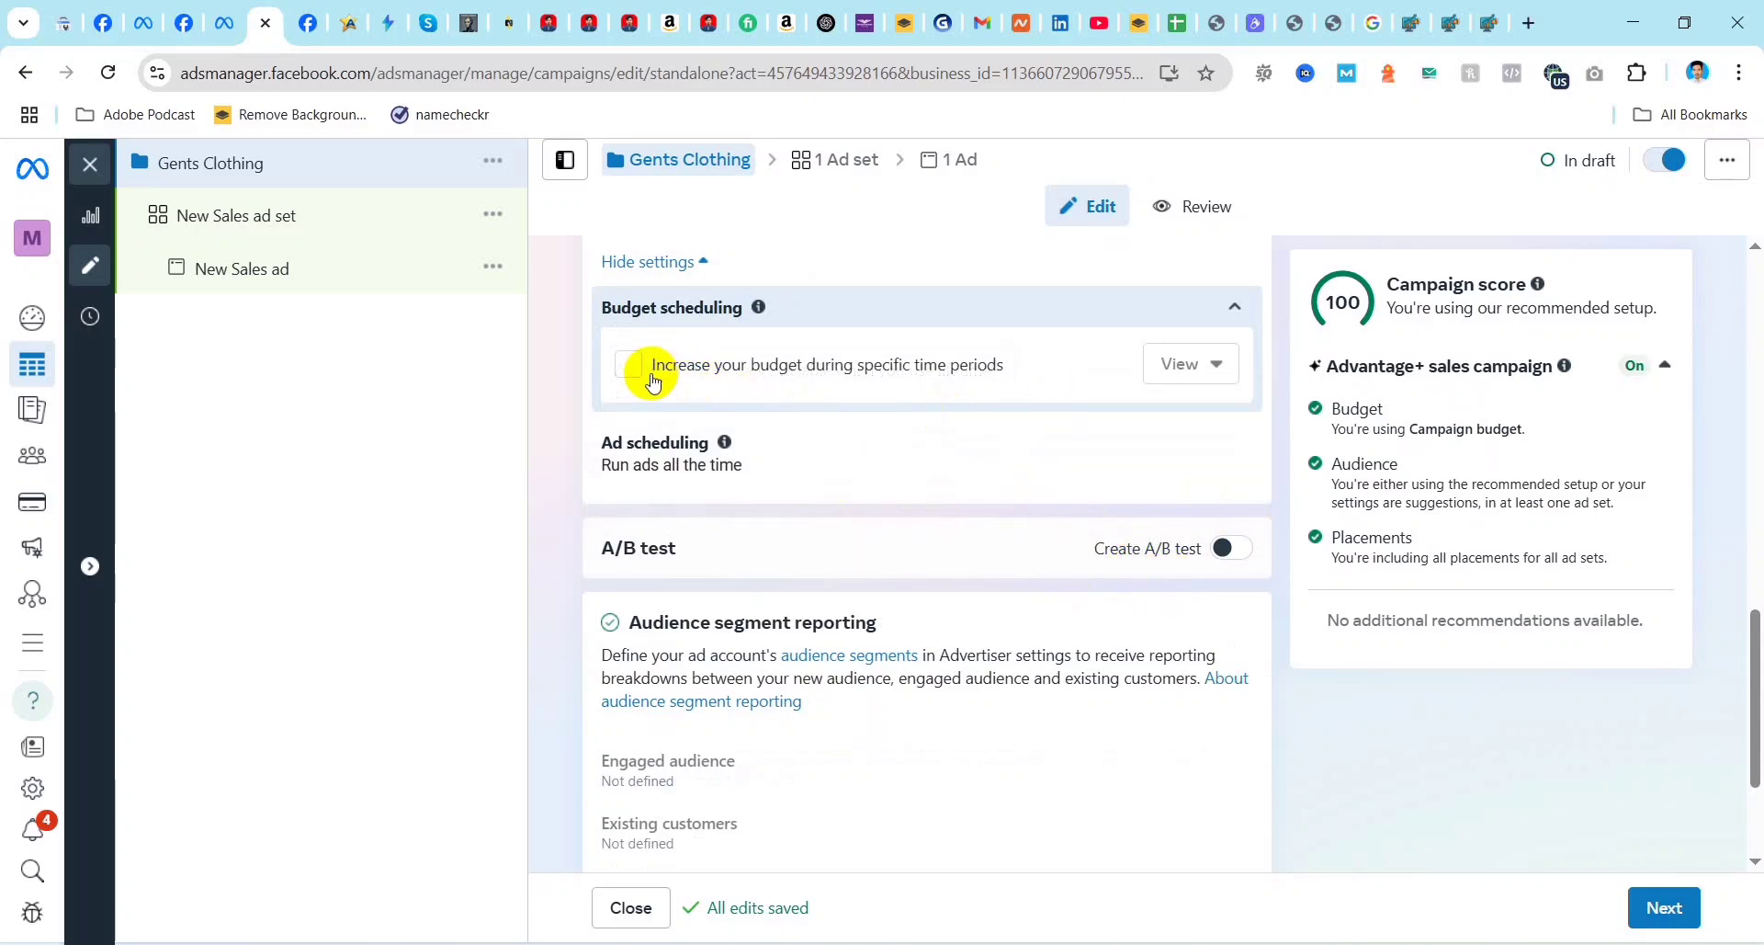
{"action": "scroll", "coordinate": [653, 381], "scroll_direction": "up", "scroll_amount": 2}
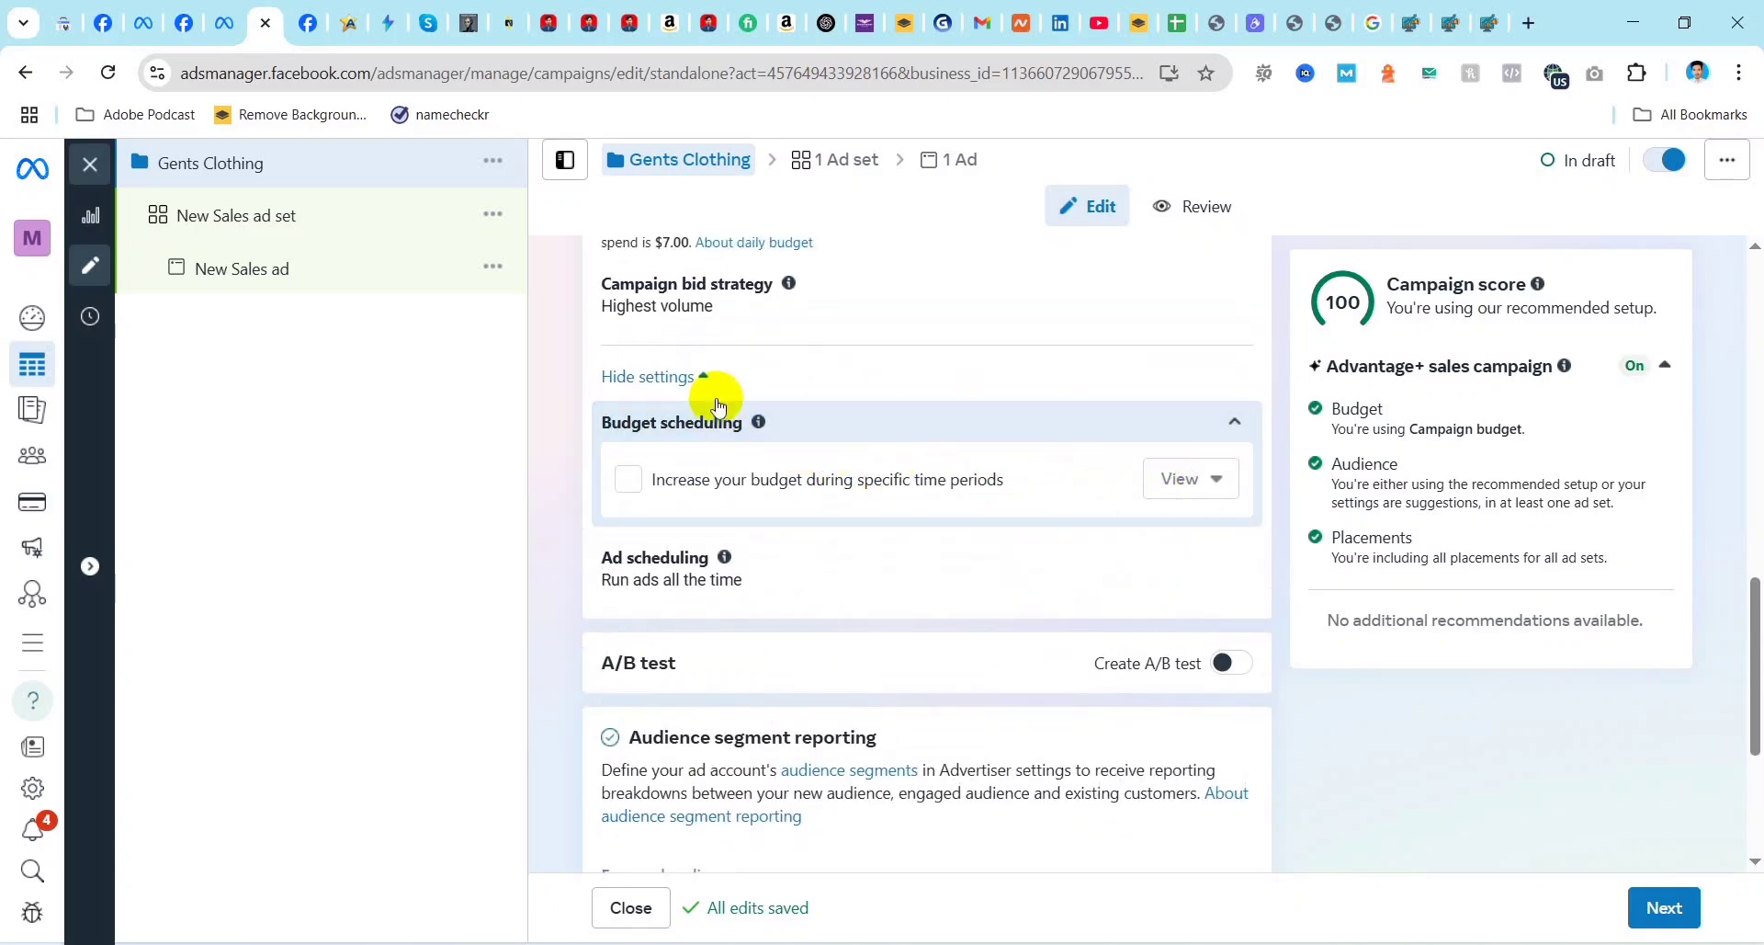
{"action": "left_click", "coordinate": [628, 478]}
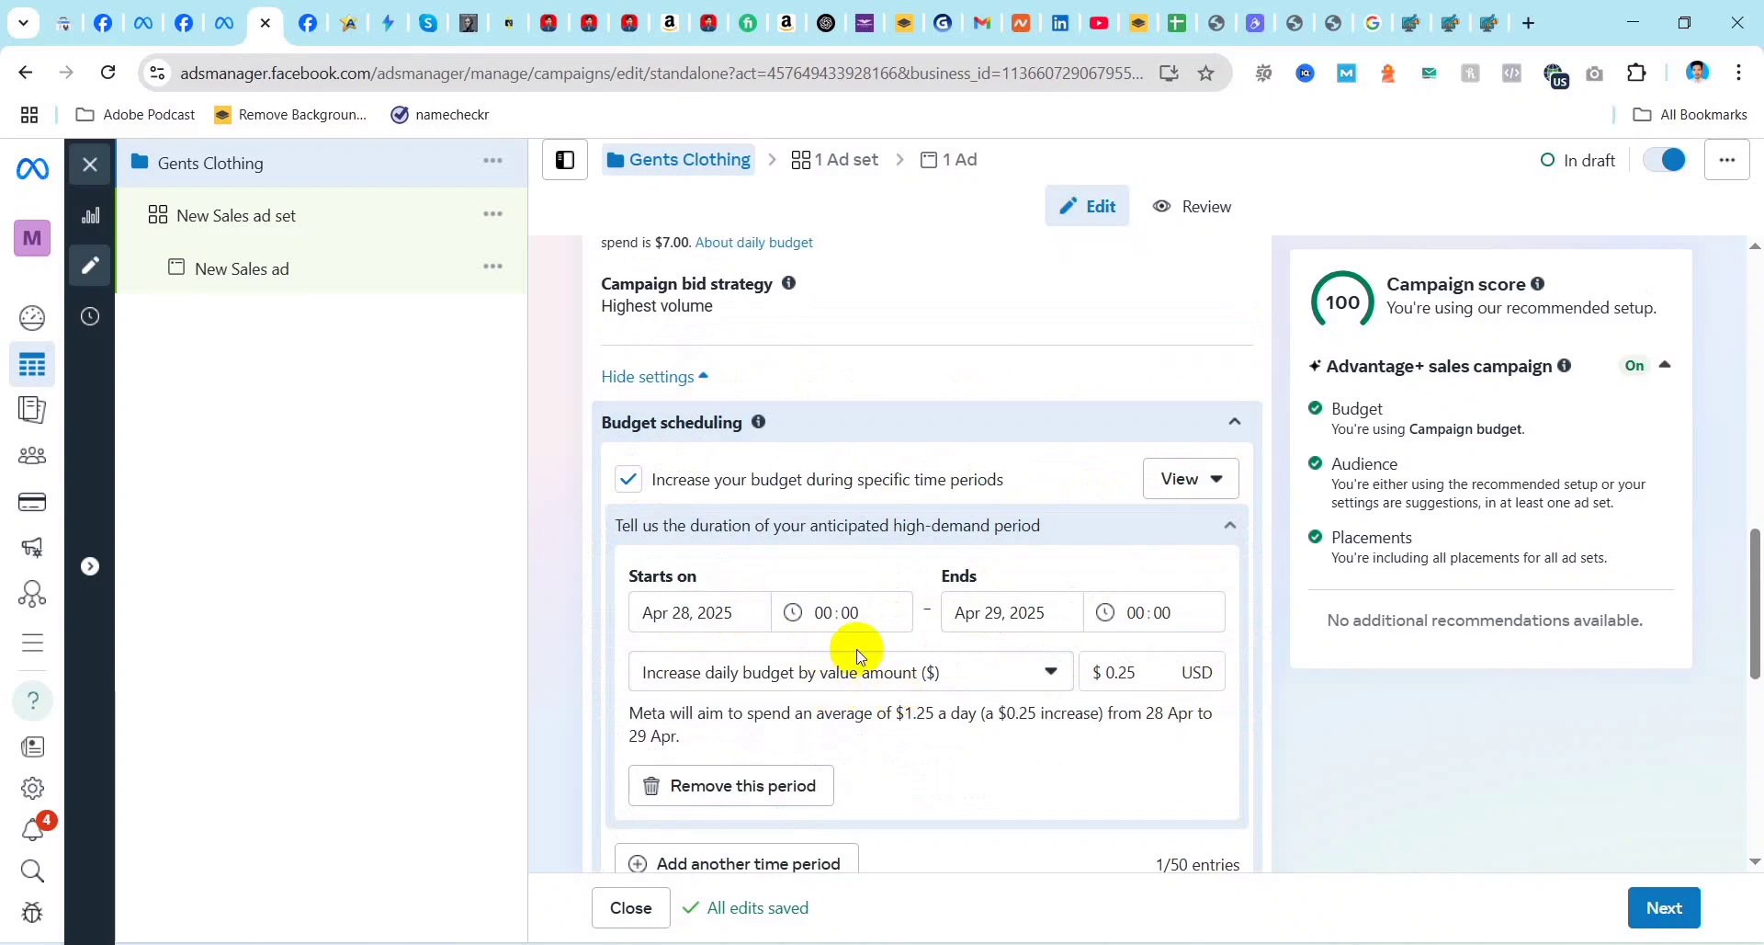
{"action": "left_click", "coordinate": [682, 612]}
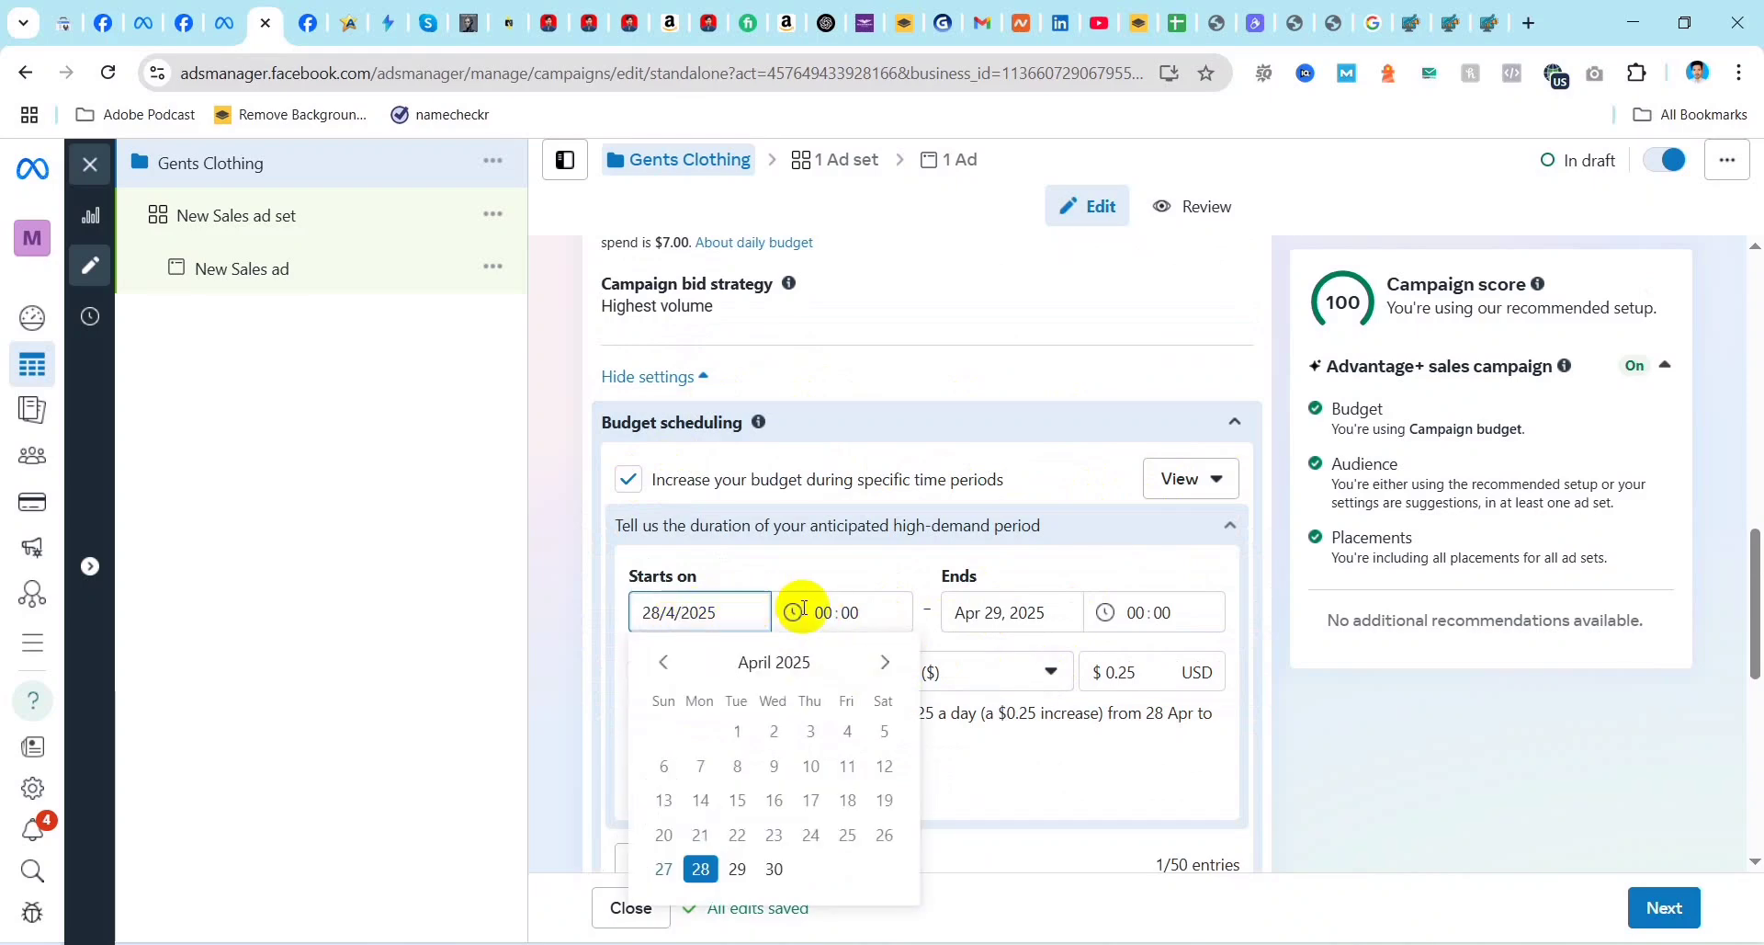
{"action": "left_click", "coordinate": [836, 612]}
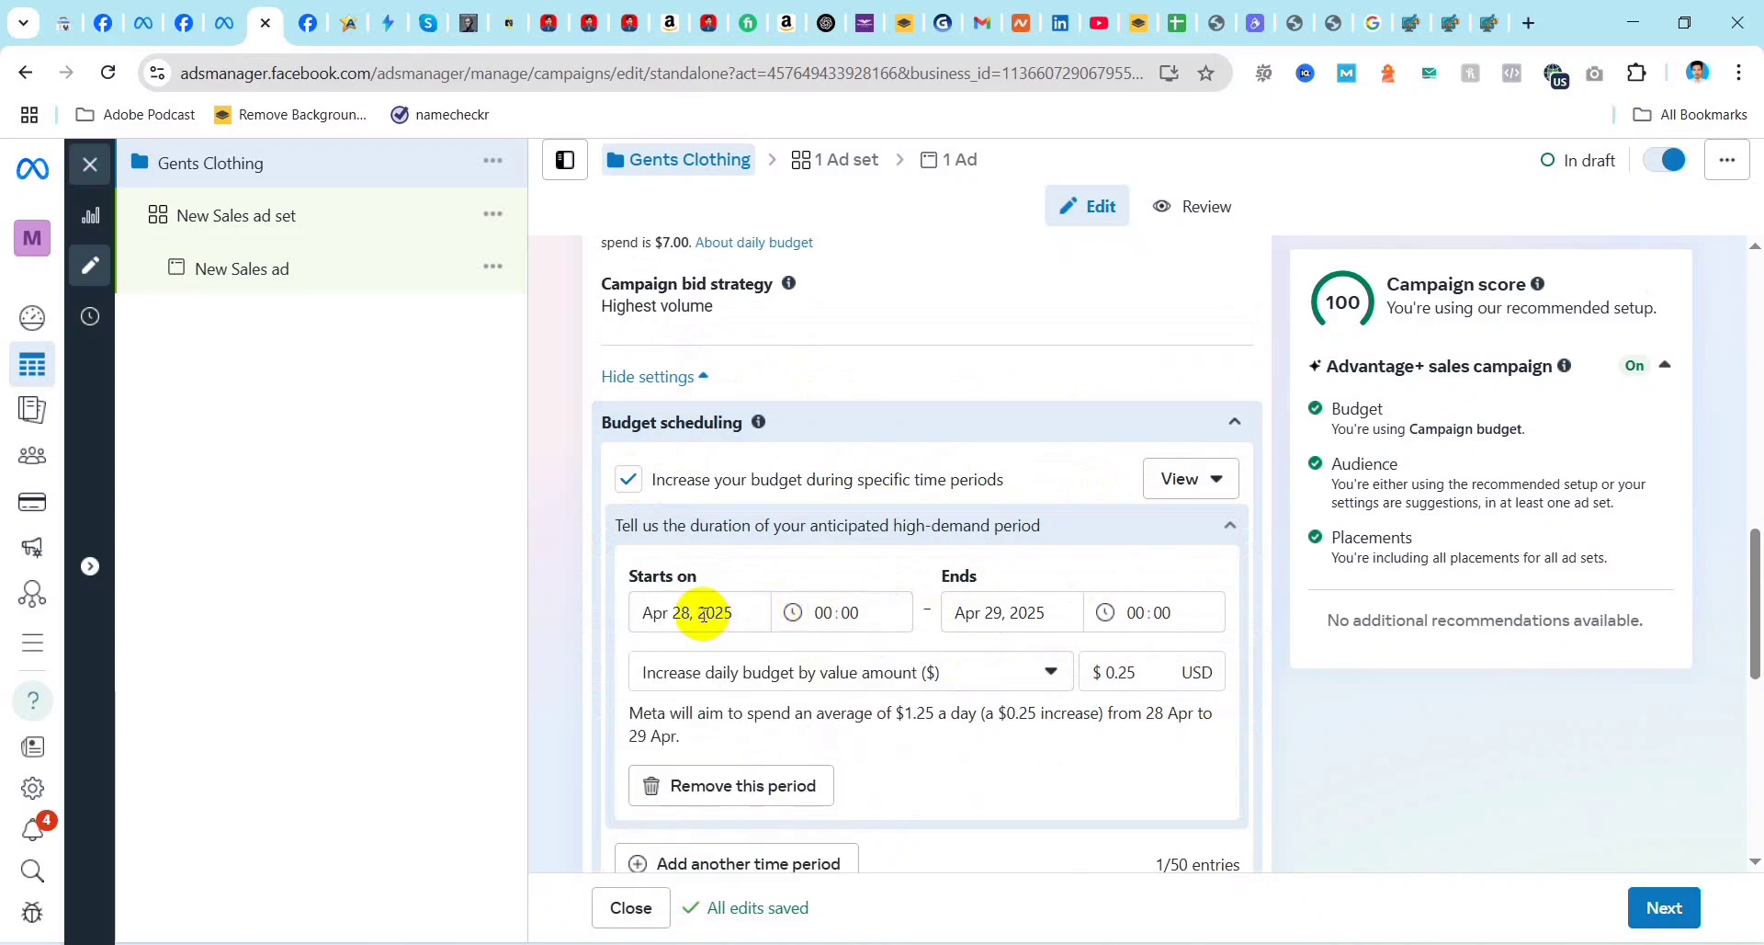
{"action": "left_click", "coordinate": [833, 611]}
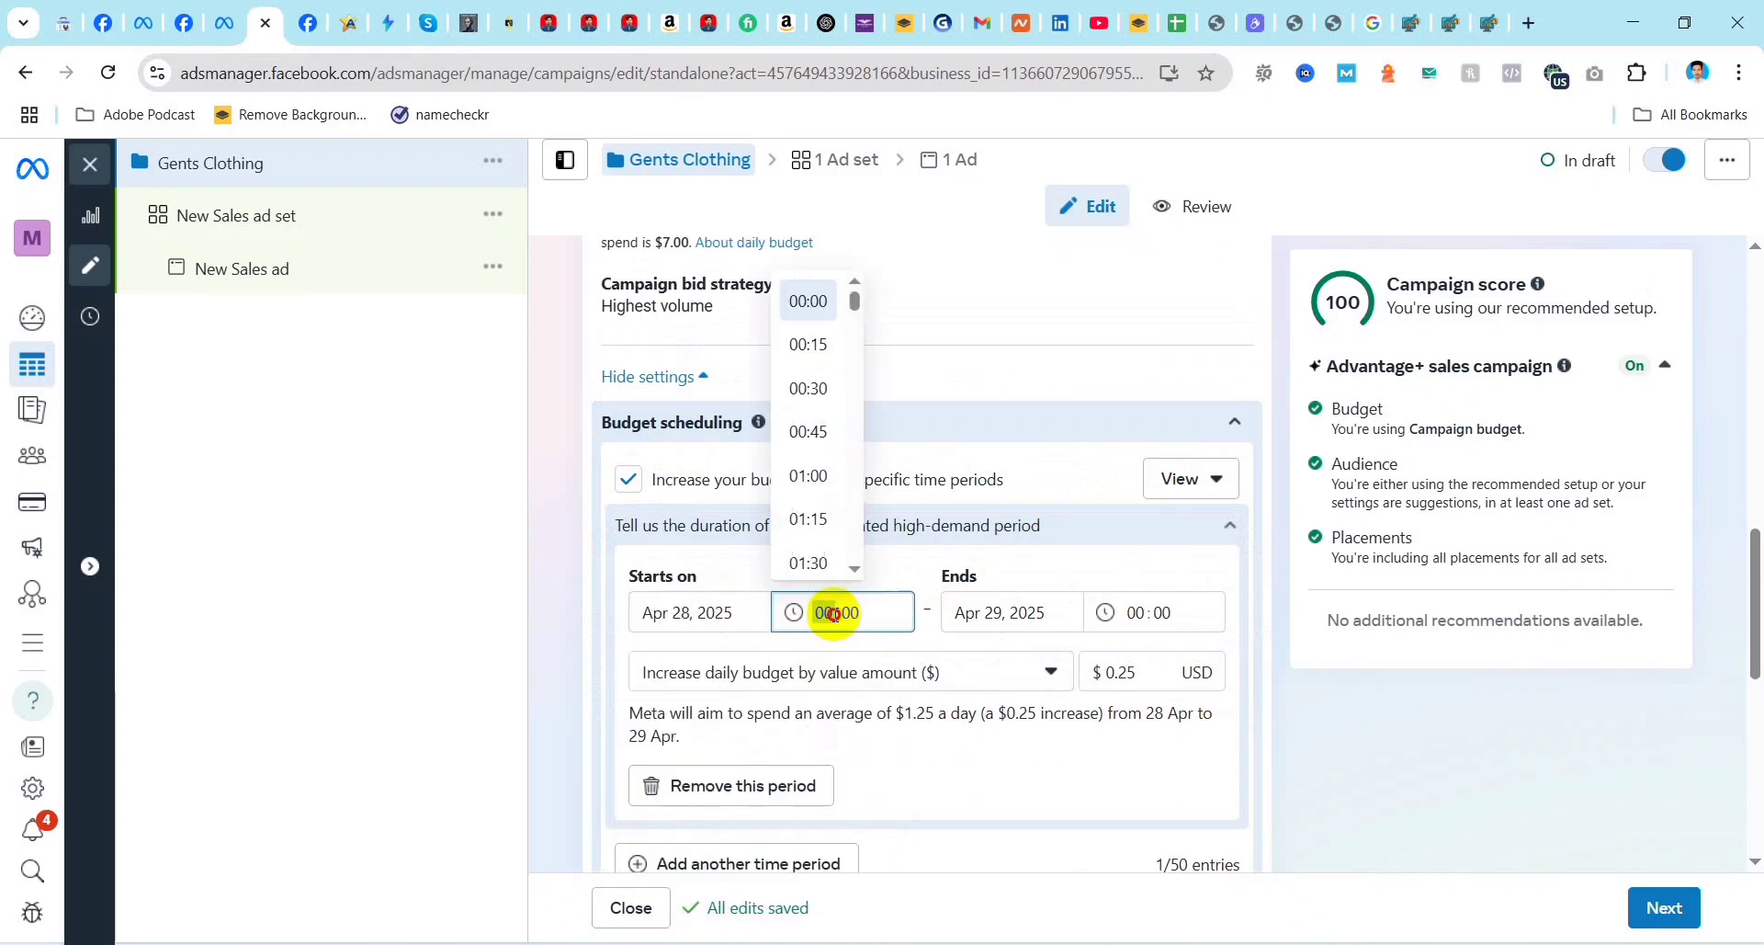
{"action": "left_click", "coordinate": [1007, 616]}
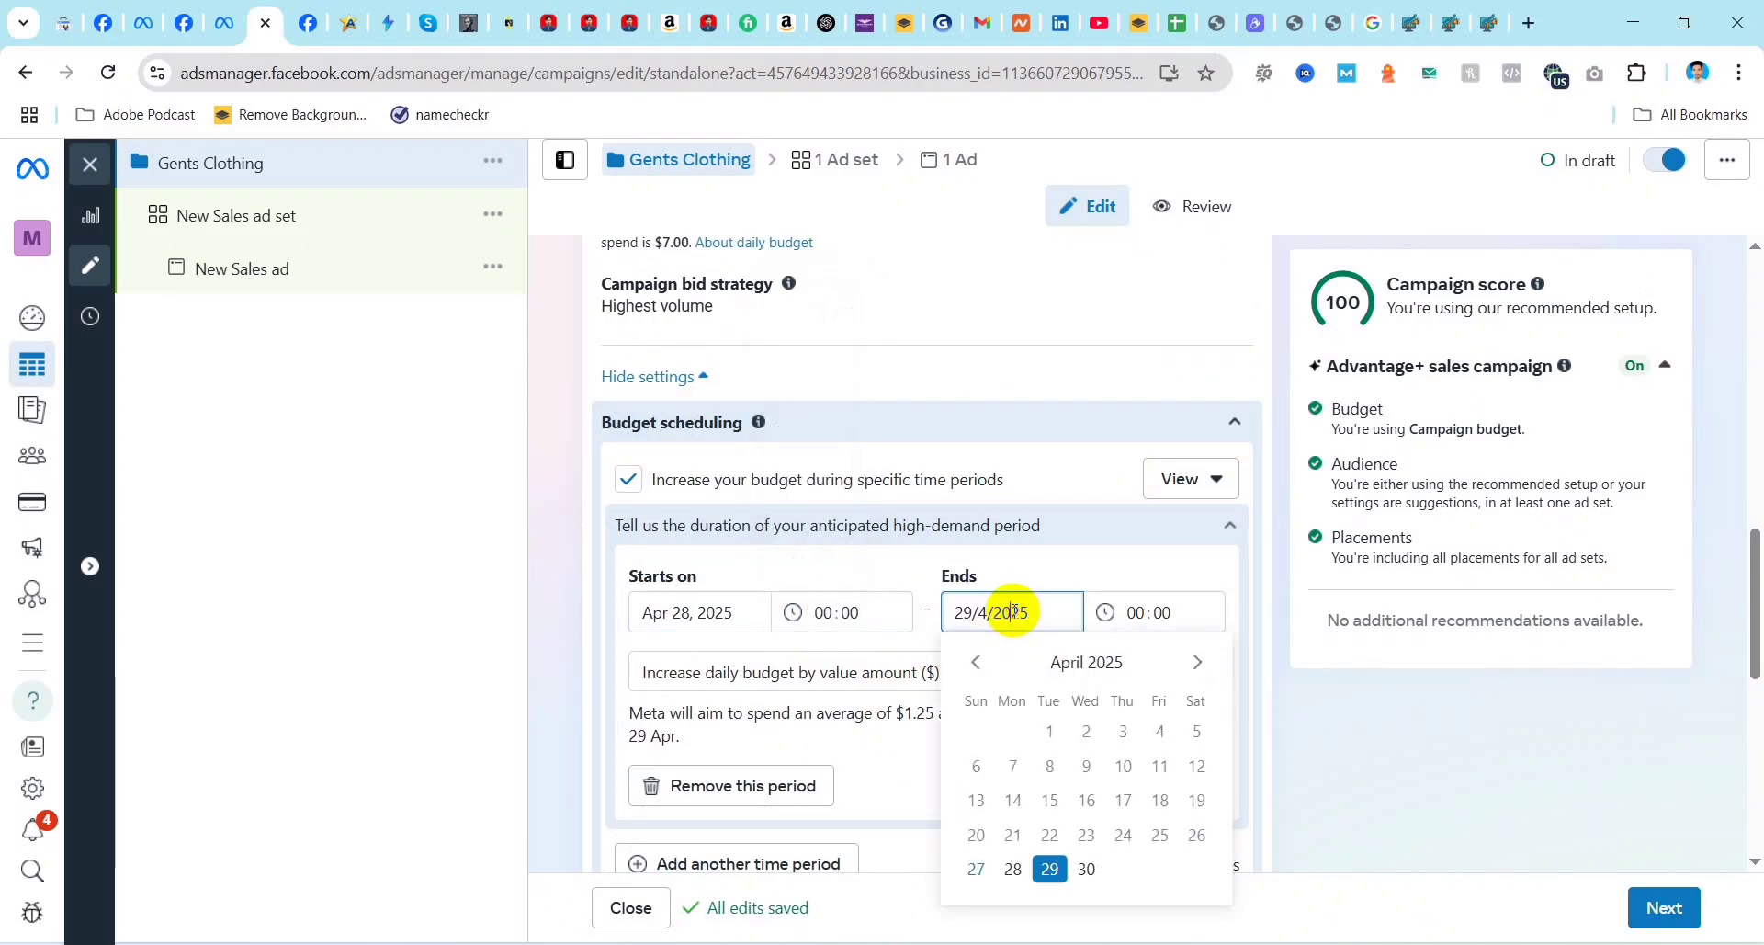
{"action": "left_click", "coordinate": [1162, 611]}
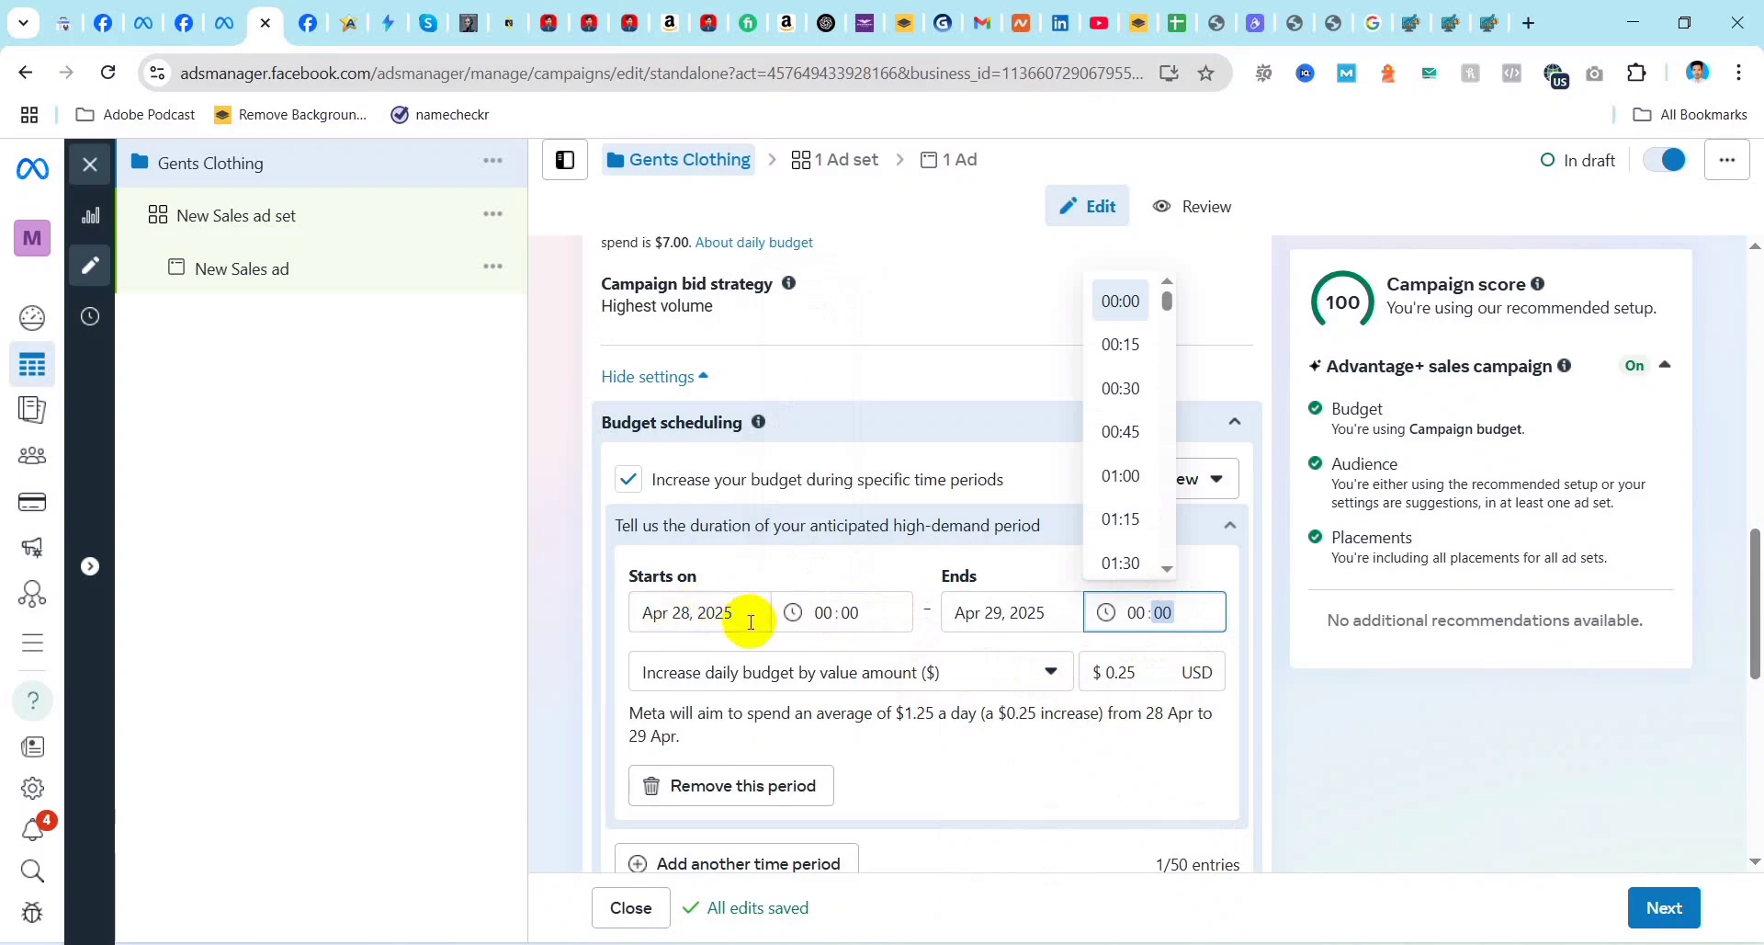
Step: Set the high-demand period's start time to 04:30 and its end time to 04:00
{"action": "left_click", "coordinate": [839, 611]}
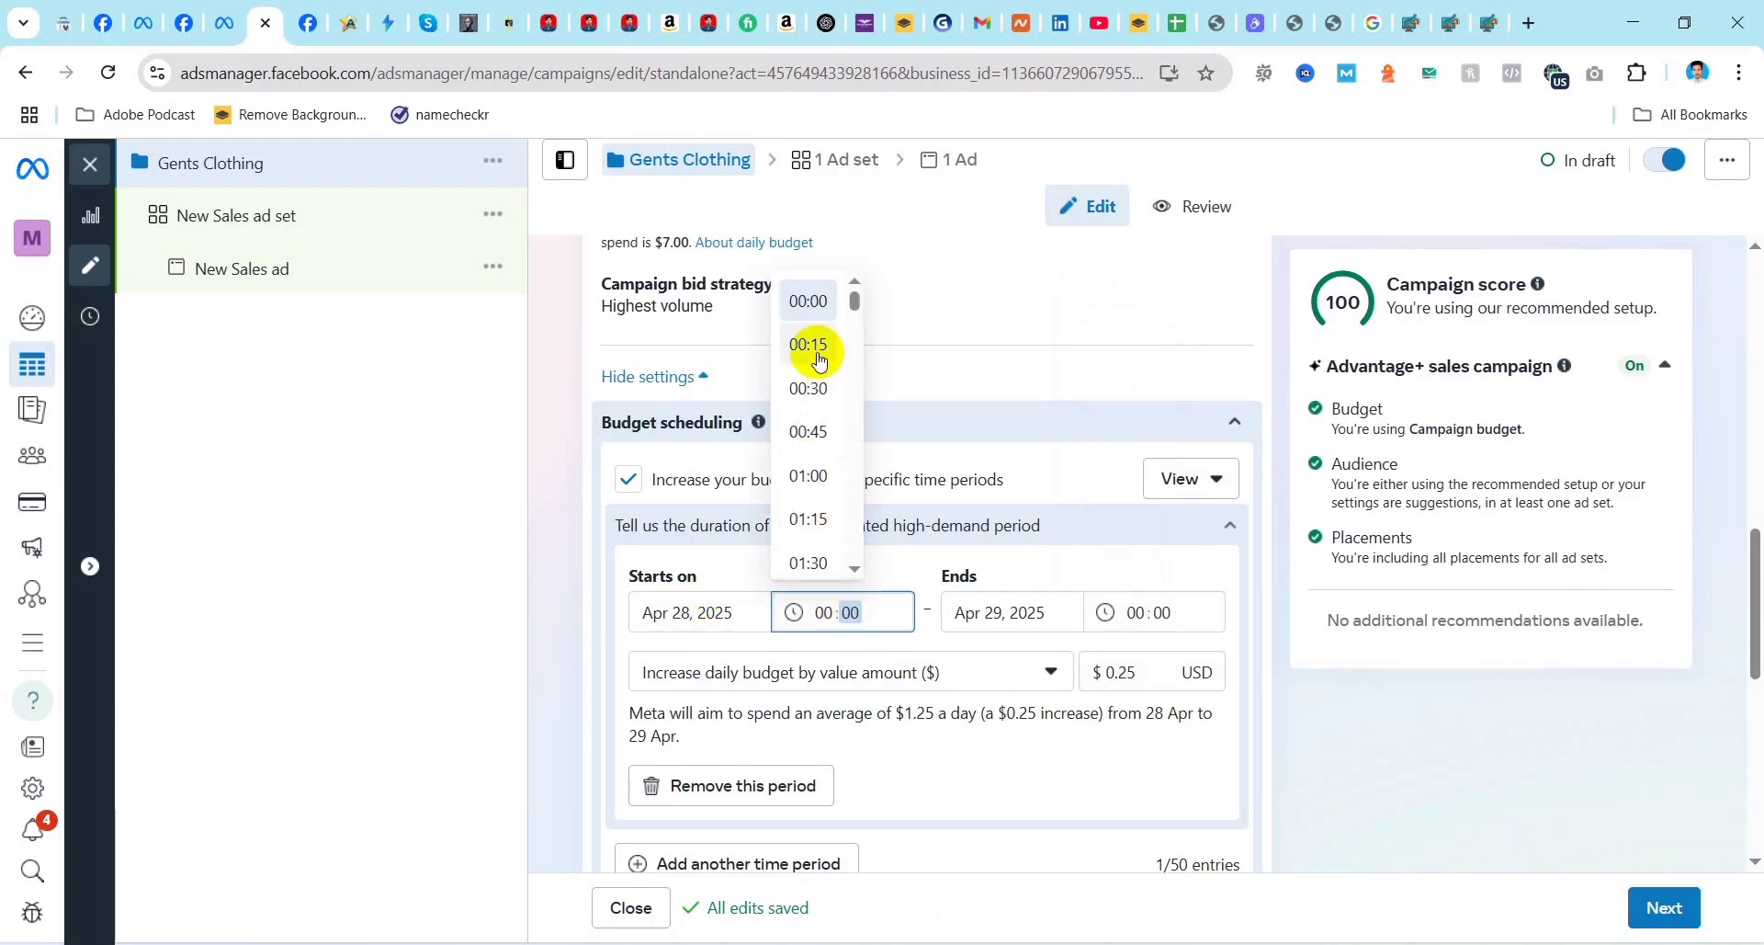
{"action": "scroll", "coordinate": [813, 455], "scroll_direction": "down", "scroll_amount": 5}
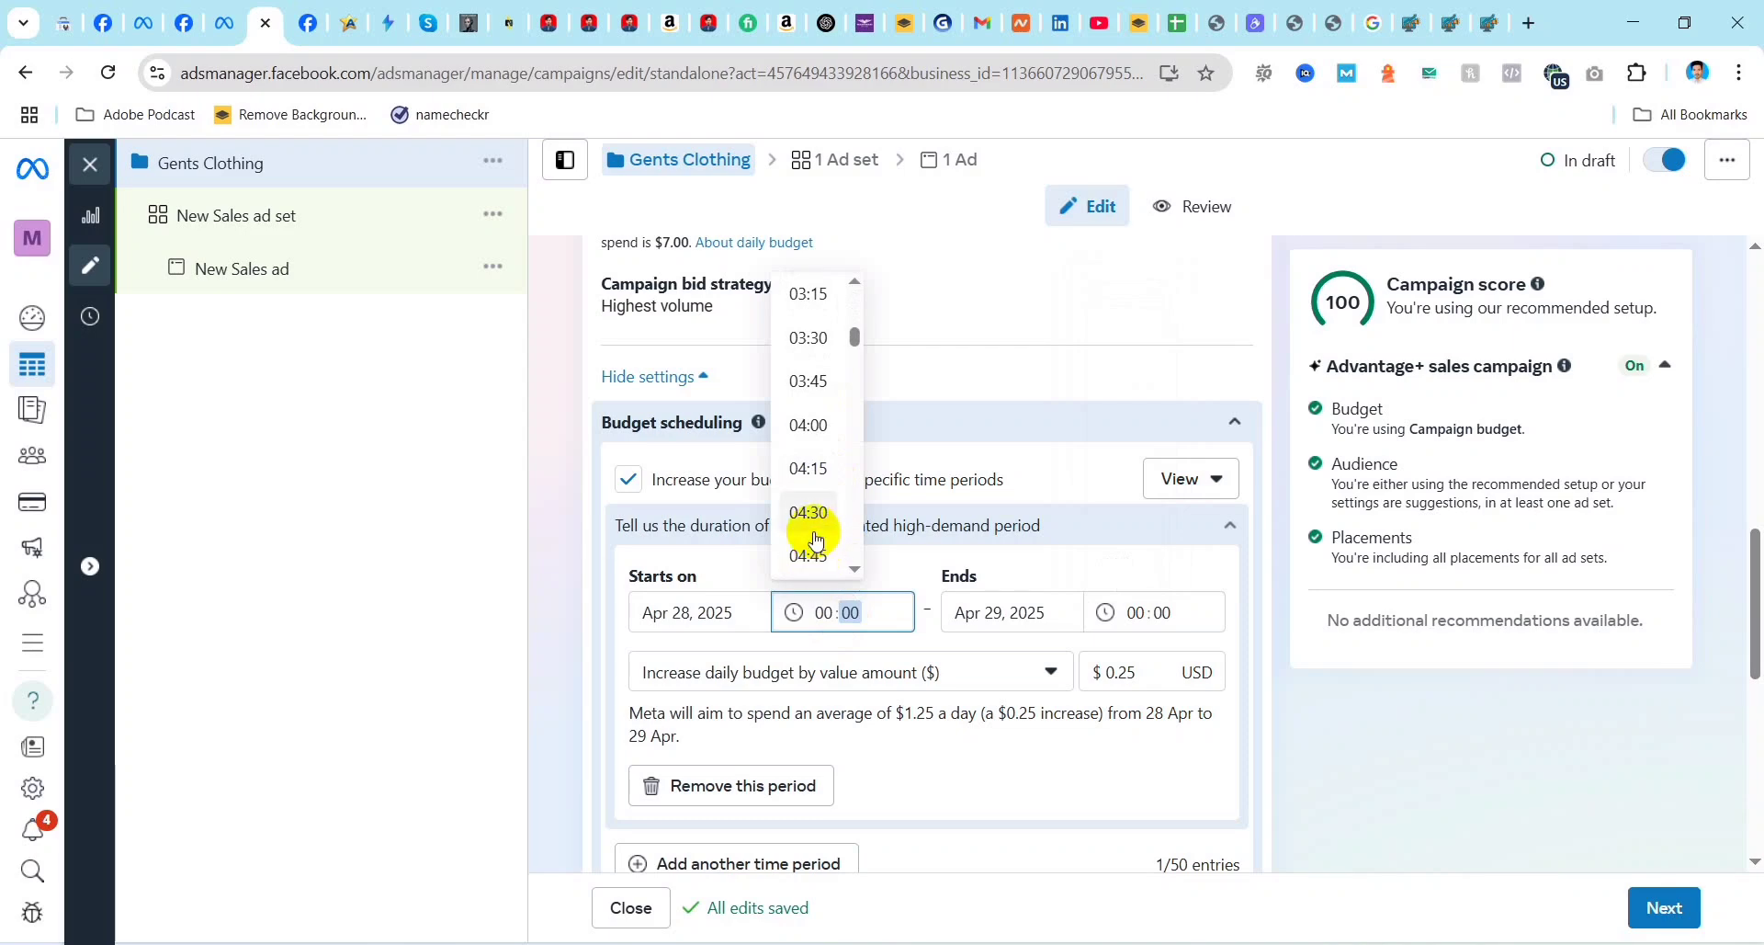
{"action": "left_click", "coordinate": [813, 533]}
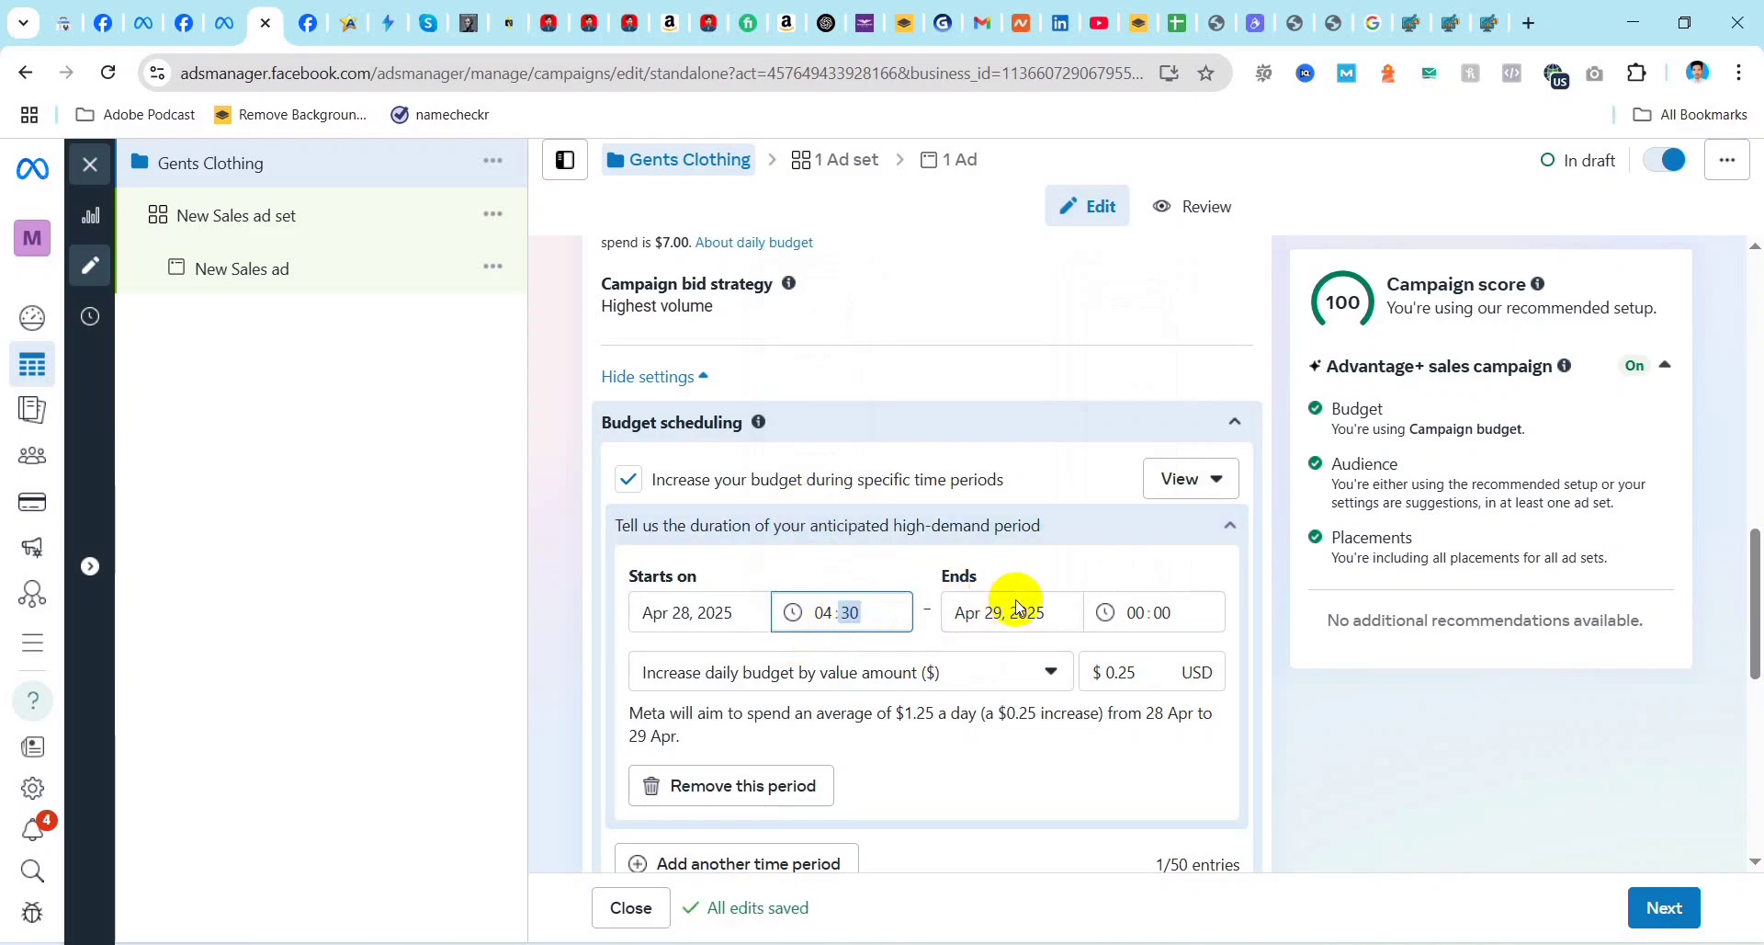
{"action": "left_click", "coordinate": [1156, 612]}
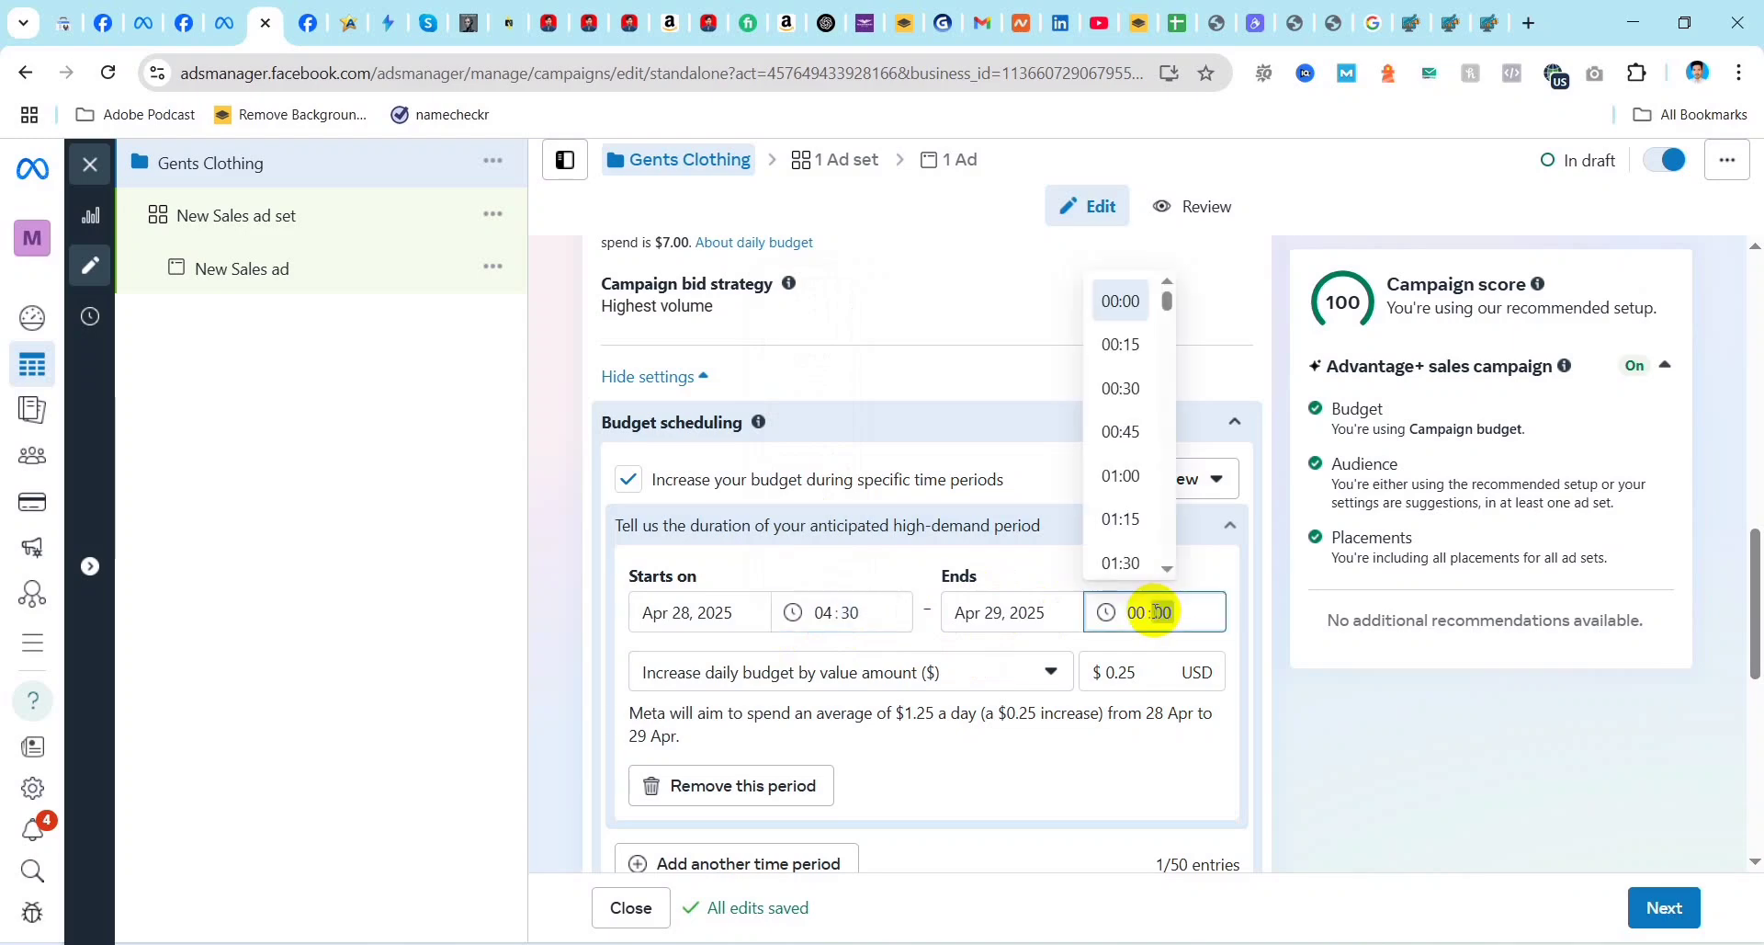
{"action": "scroll", "coordinate": [1142, 506], "scroll_direction": "down", "scroll_amount": 8}
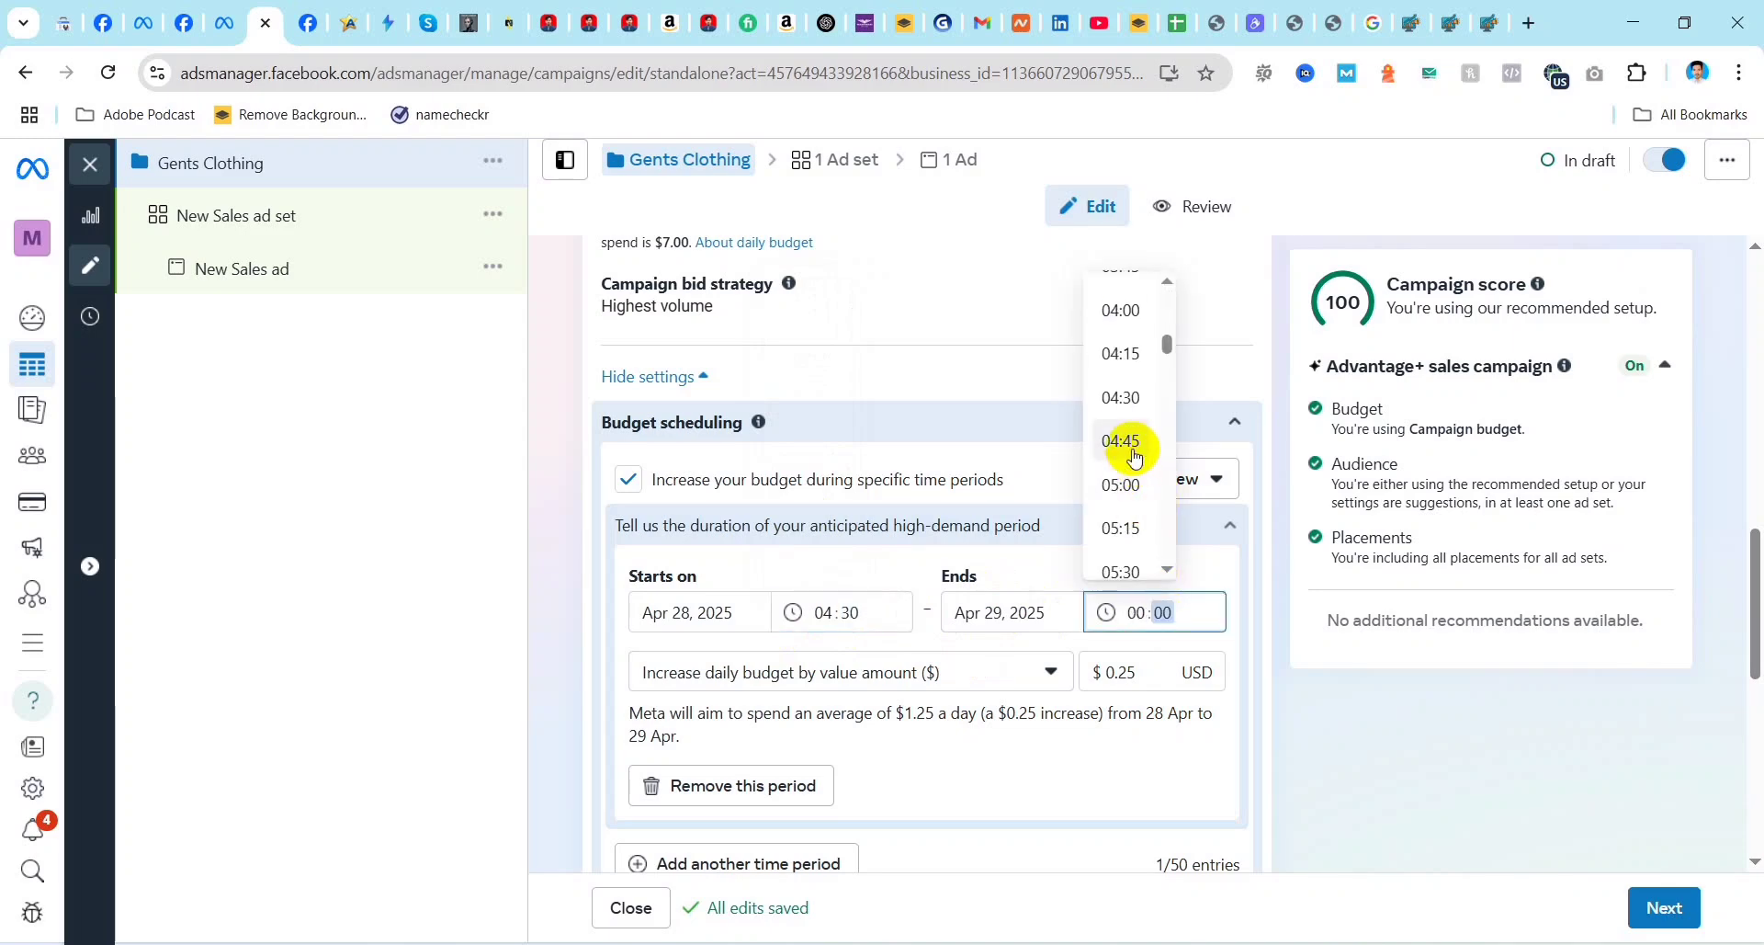
{"action": "scroll", "coordinate": [1131, 405], "scroll_direction": "up", "scroll_amount": 2}
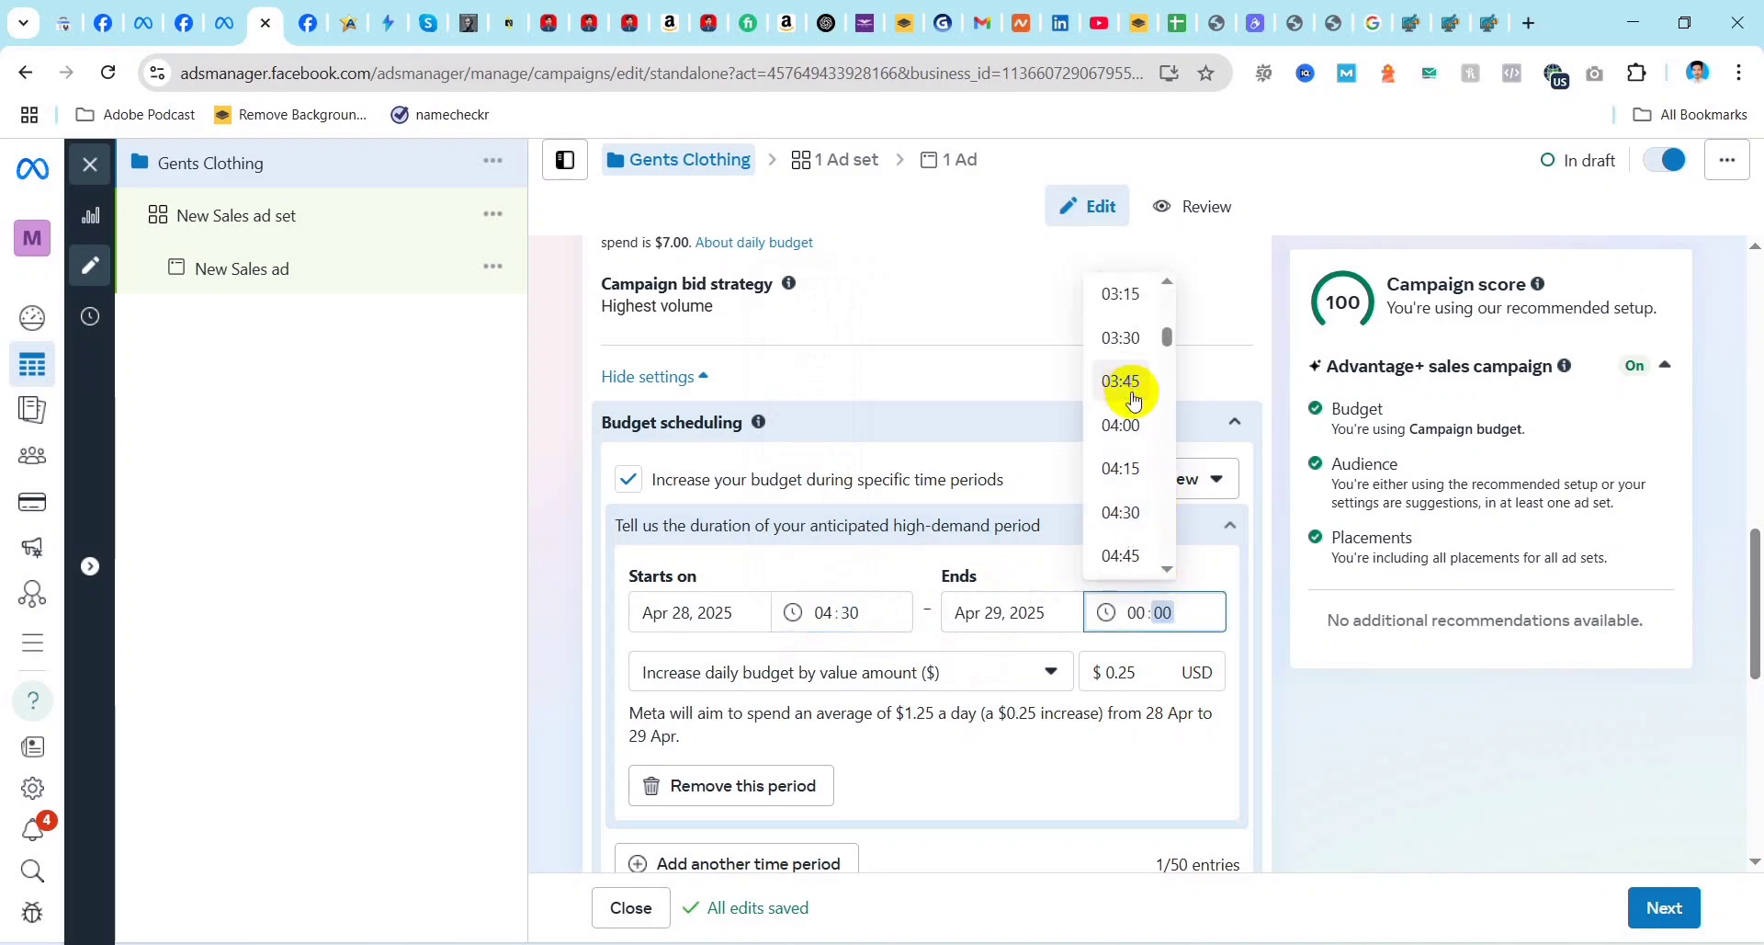
{"action": "left_click", "coordinate": [1123, 423]}
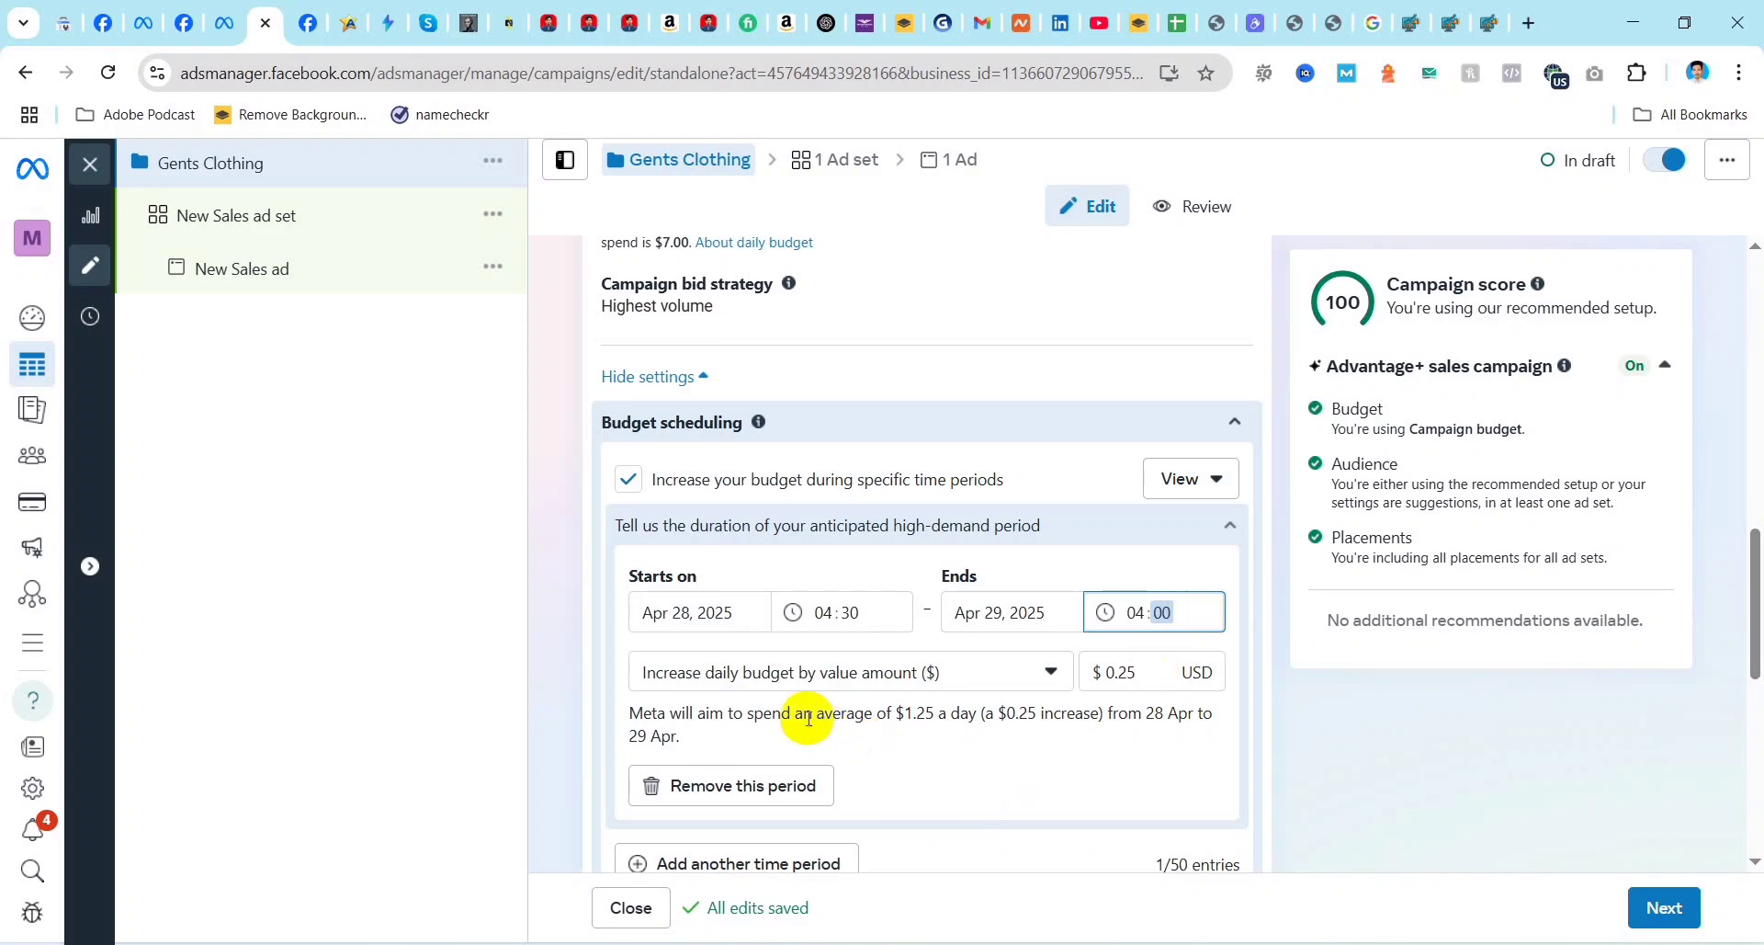
Step: Set the high-demand period's daily budget increase to $1.00 and its start time to 14:30
{"action": "left_click", "coordinate": [1153, 673]}
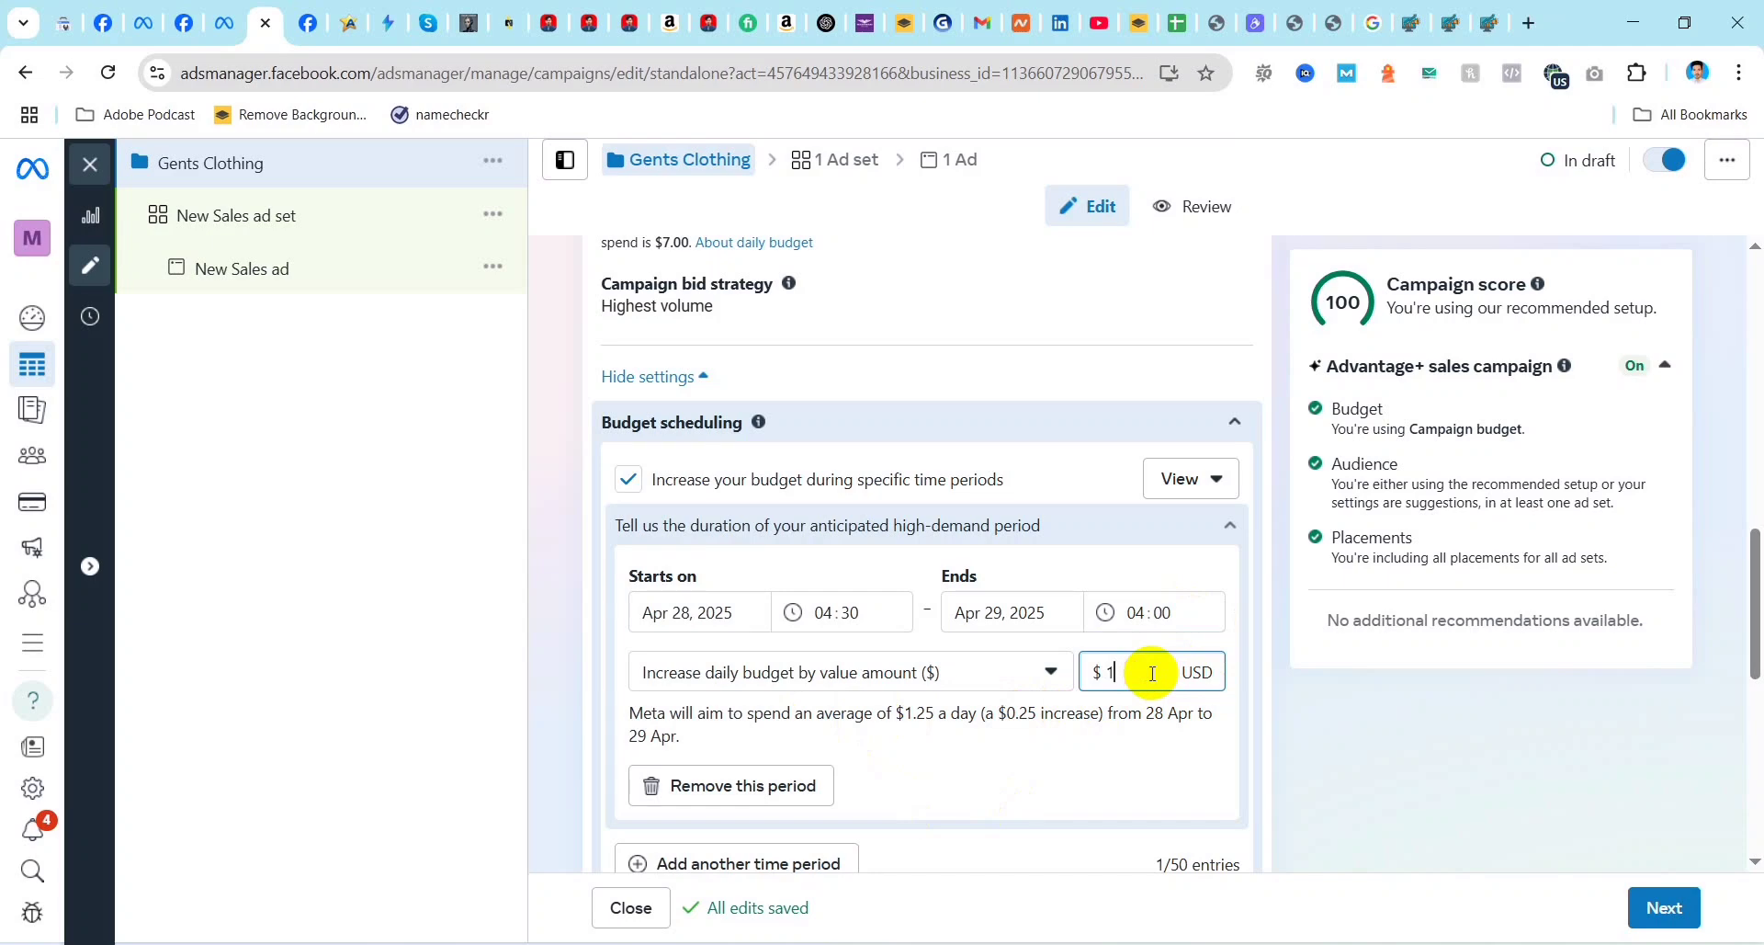
{"action": "left_click", "coordinate": [1171, 796]}
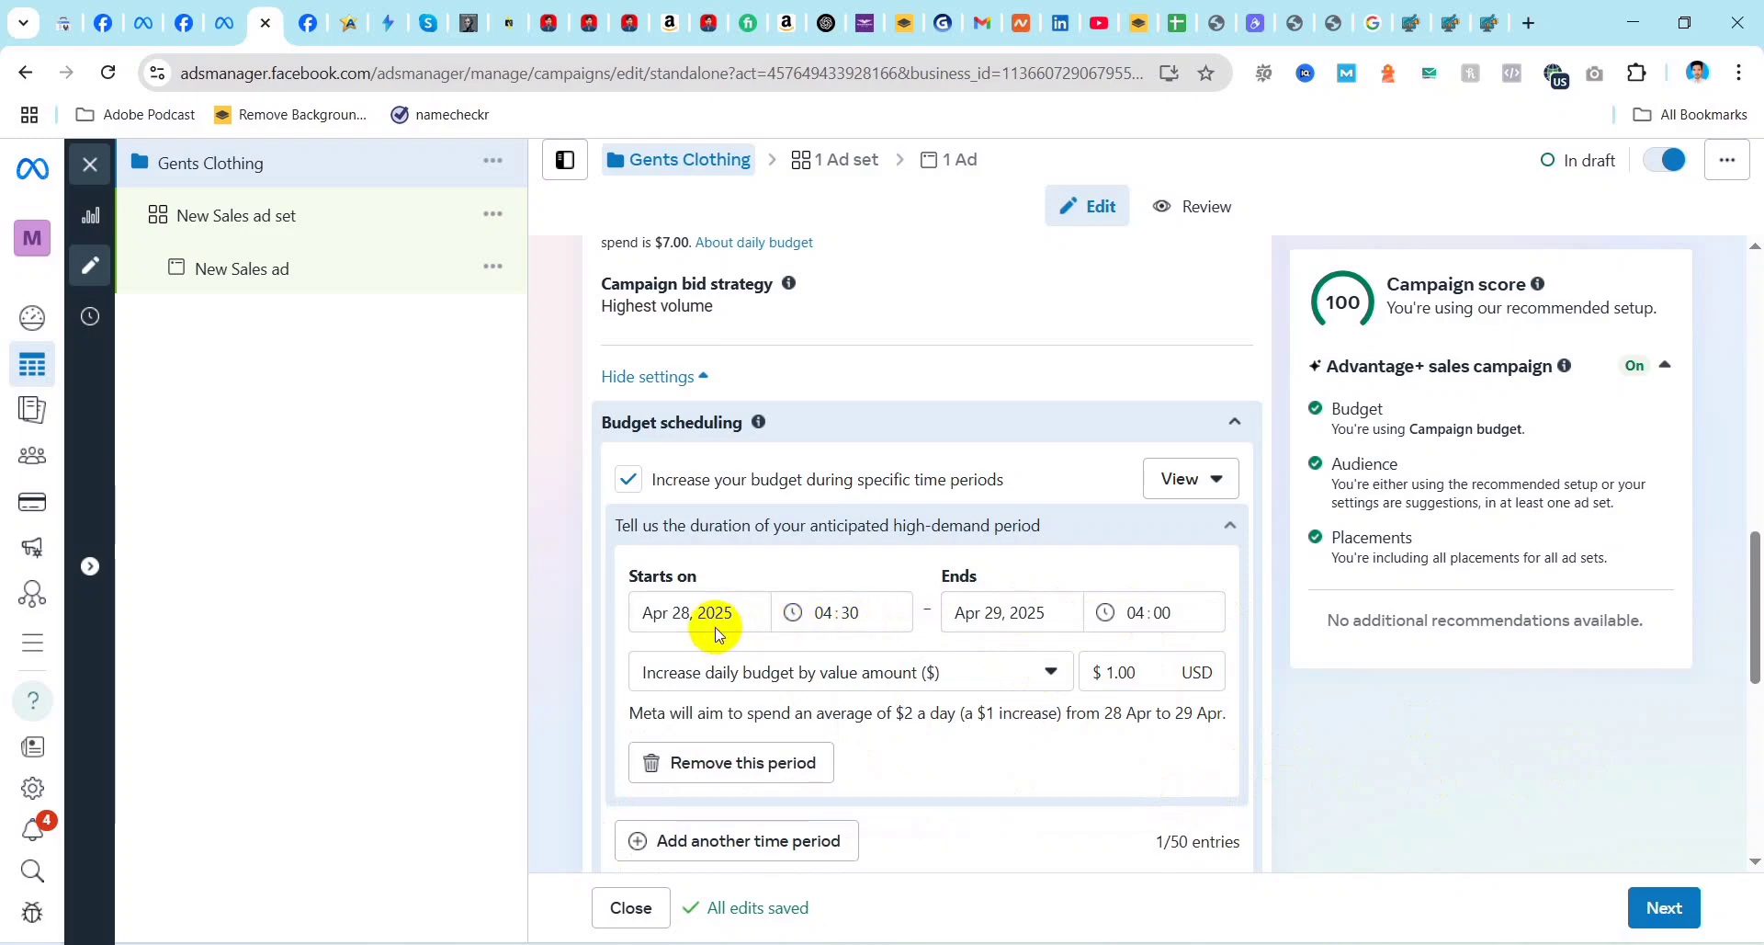
{"action": "left_click", "coordinate": [824, 611]}
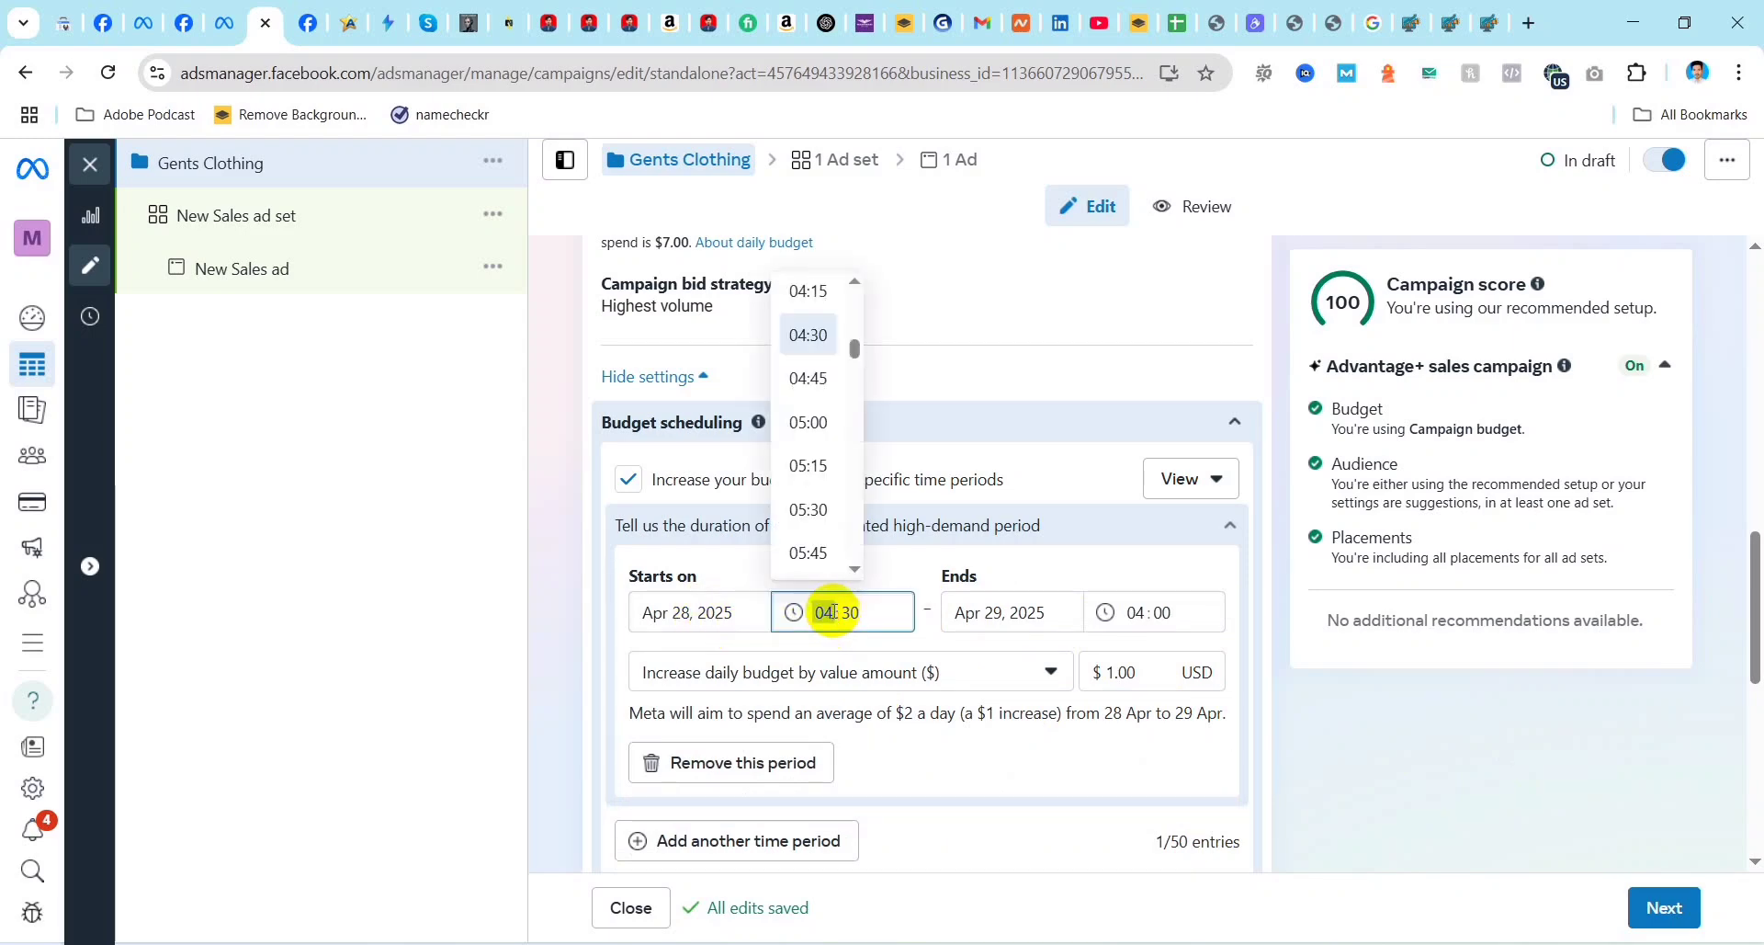
{"action": "scroll", "coordinate": [813, 494], "scroll_direction": "down", "scroll_amount": 10}
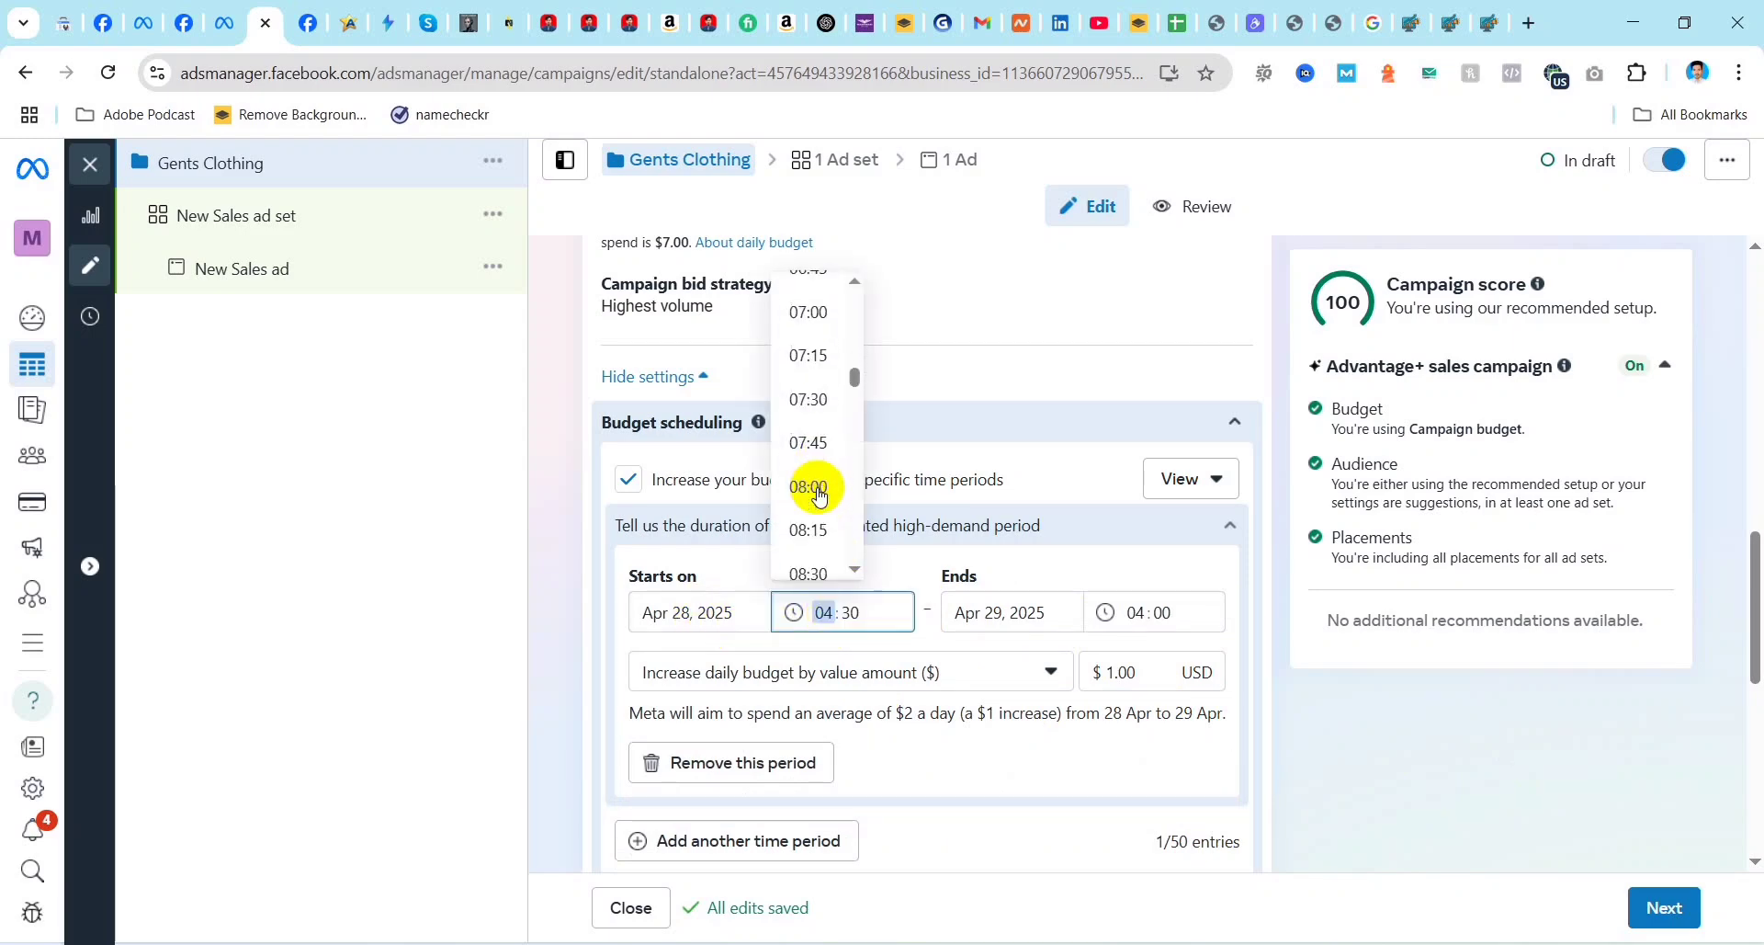
{"action": "scroll", "coordinate": [821, 498], "scroll_direction": "down", "scroll_amount": 9}
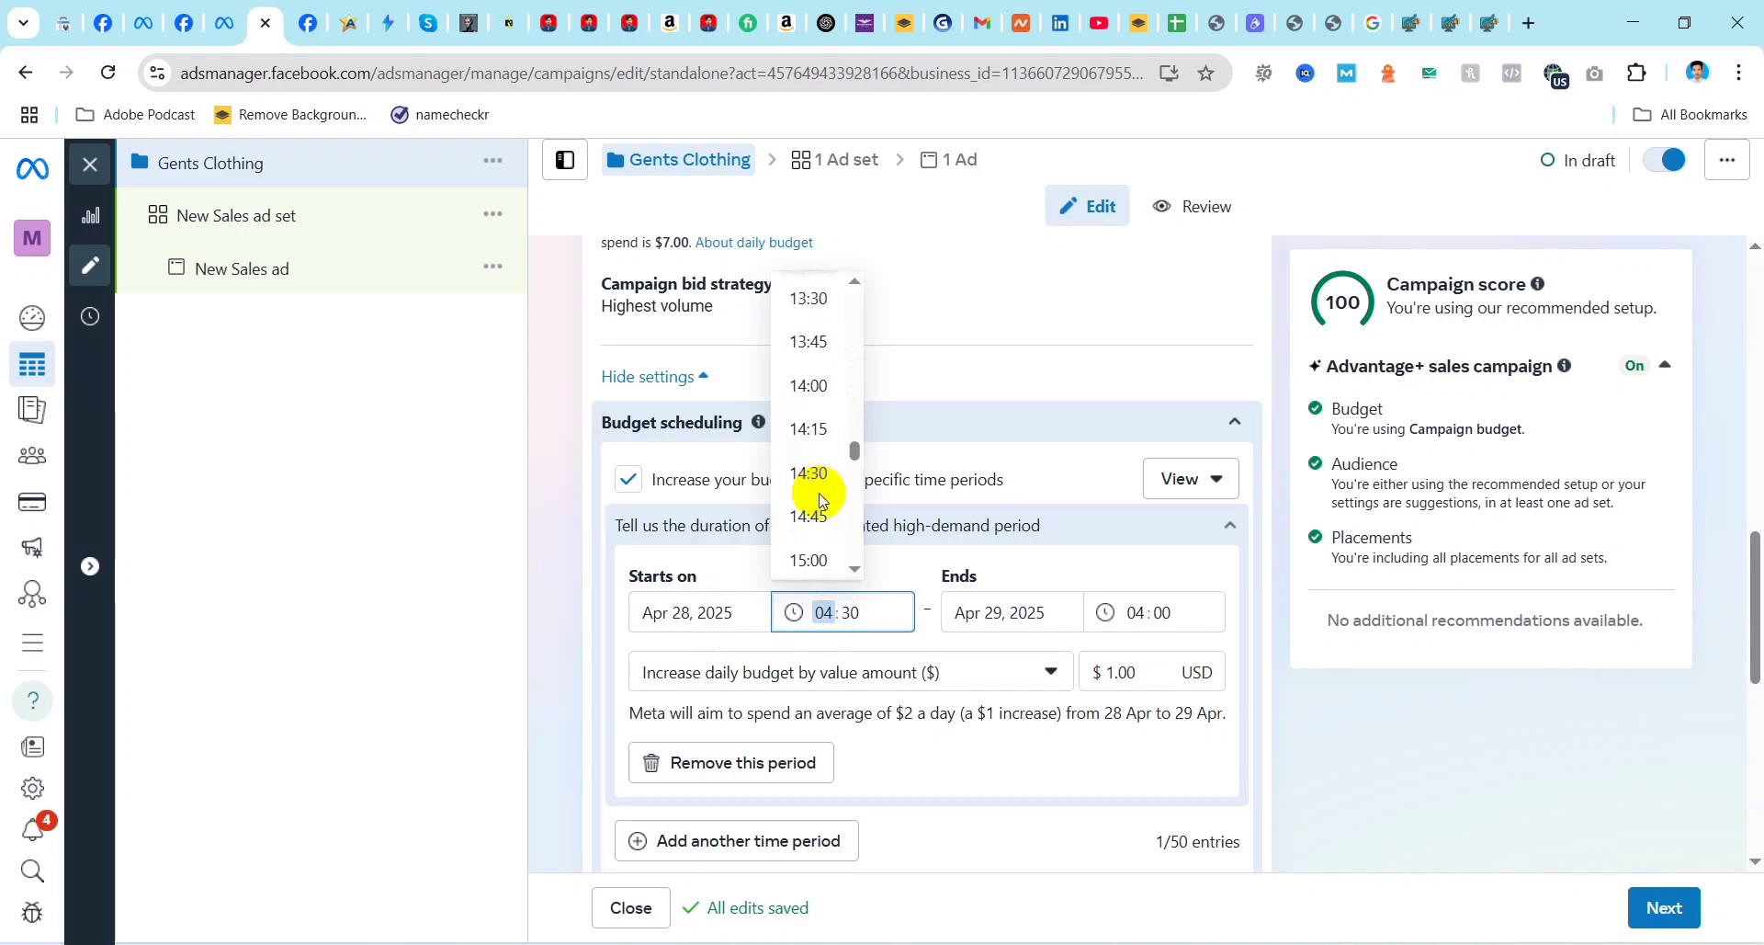
{"action": "left_click", "coordinate": [817, 480]}
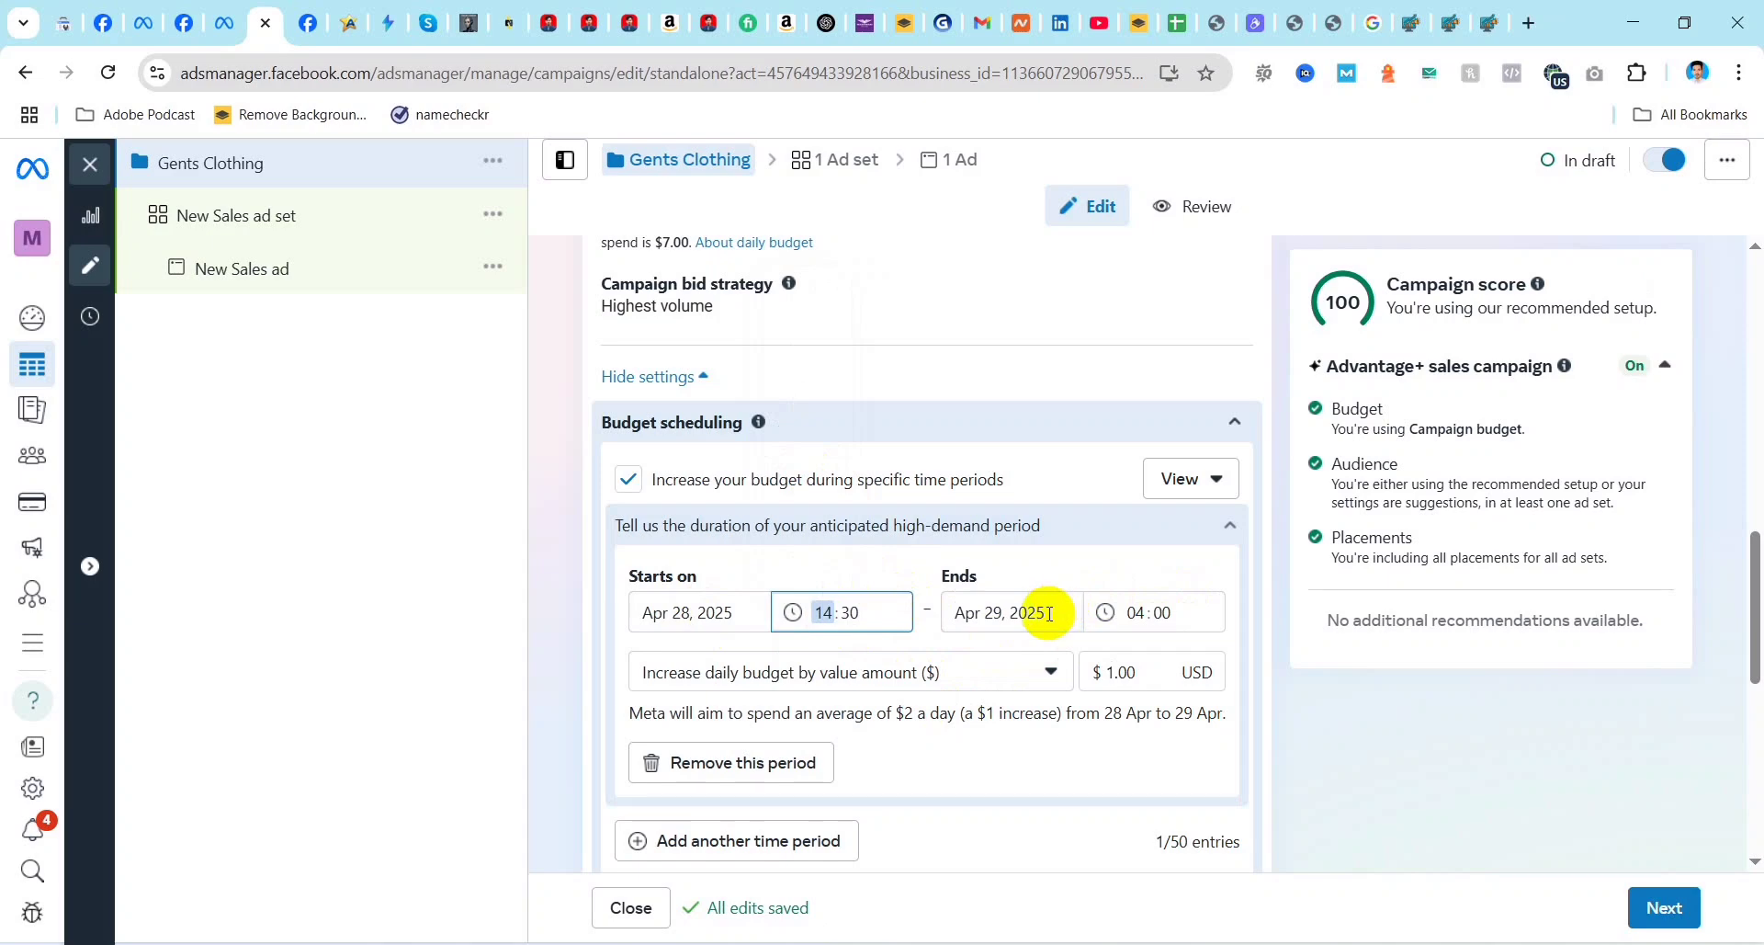
Step: Set the end time of the high-demand budget period to 23:45
{"action": "left_click", "coordinate": [1154, 611]}
{"action": "scroll", "coordinate": [1132, 464], "scroll_direction": "down", "scroll_amount": 5}
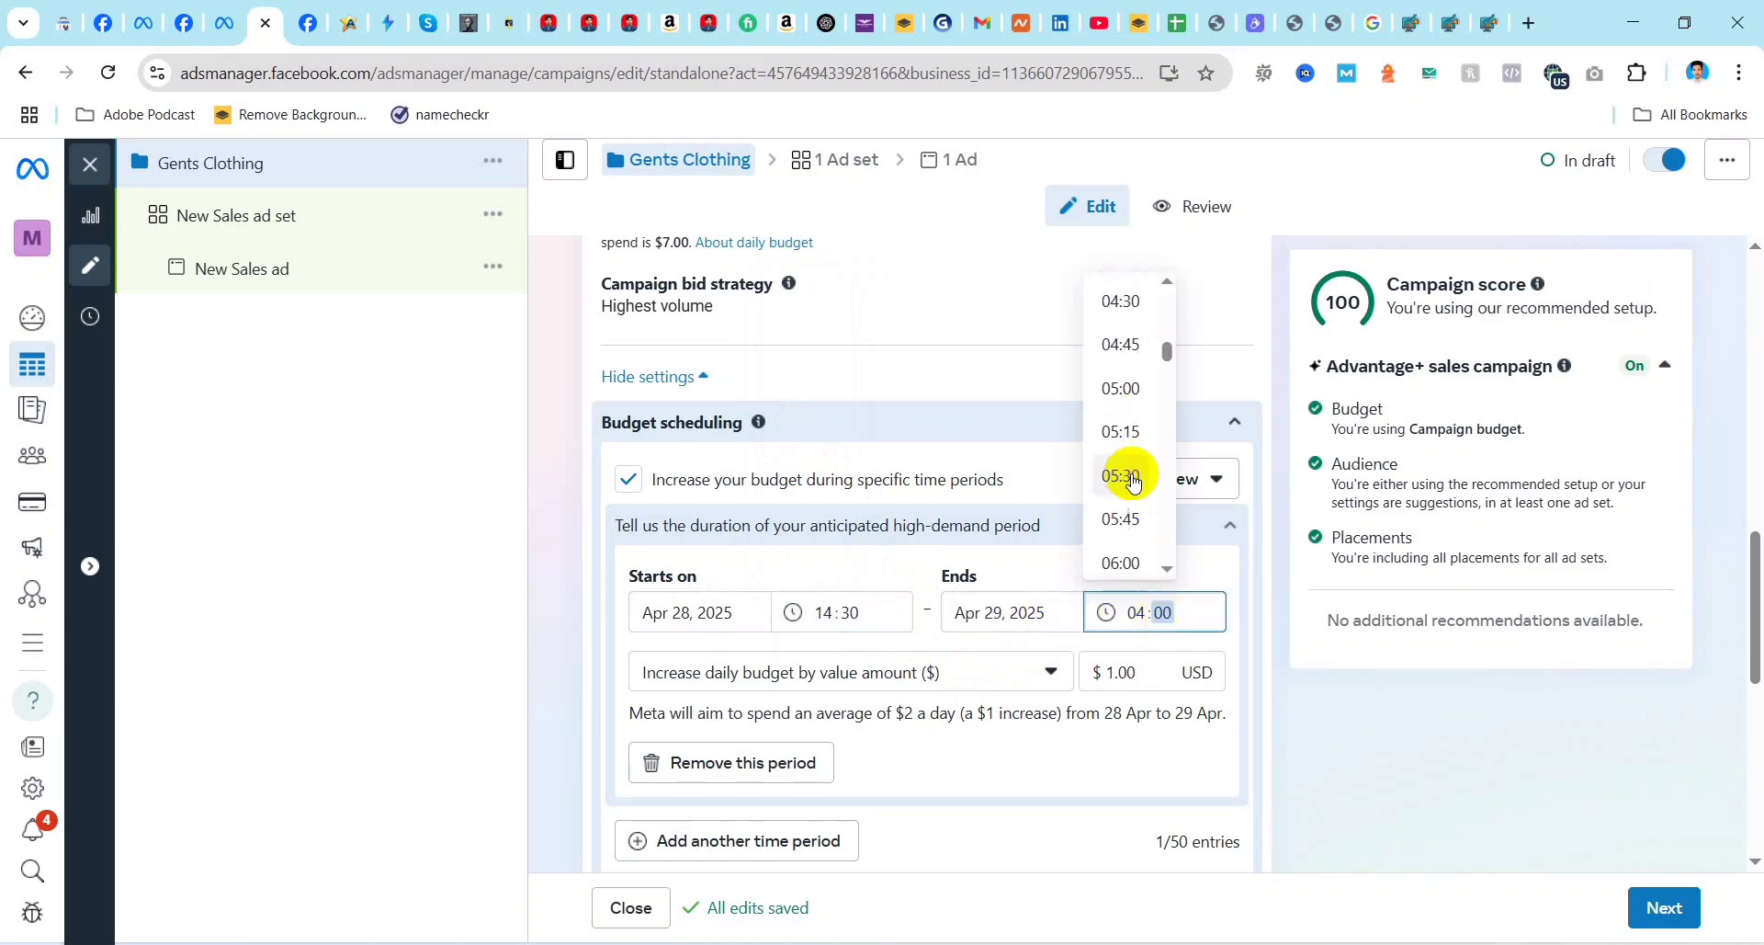
{"action": "scroll", "coordinate": [1139, 485], "scroll_direction": "down", "scroll_amount": 7}
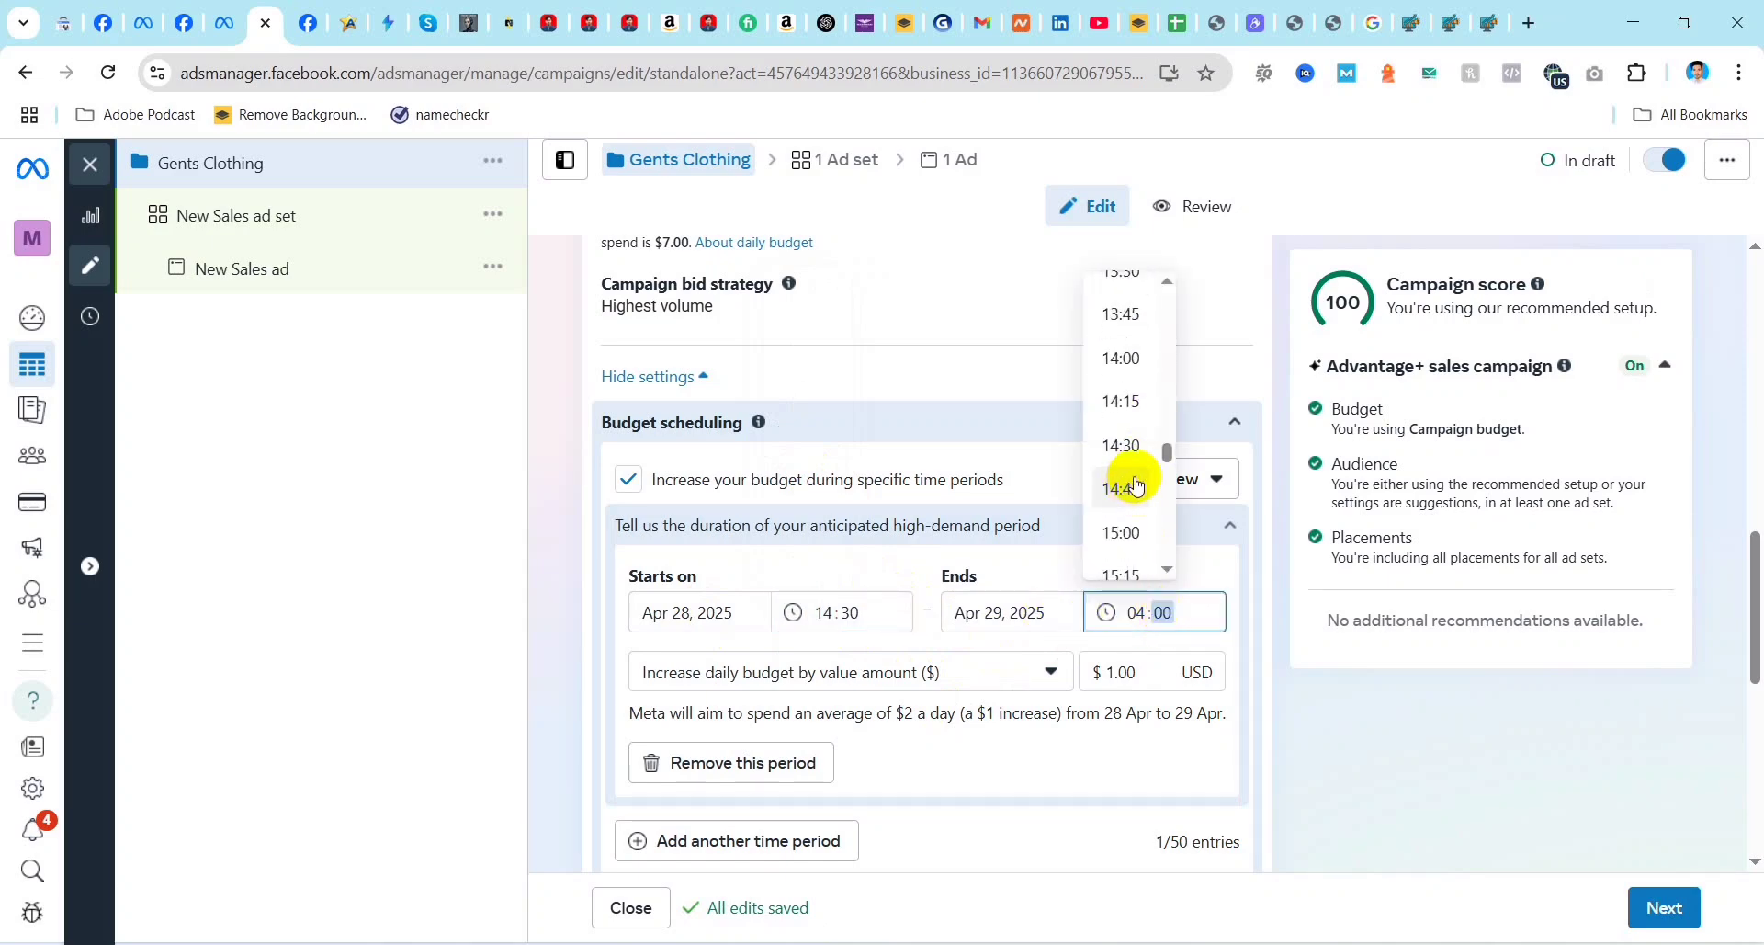
{"action": "scroll", "coordinate": [1137, 477], "scroll_direction": "up", "scroll_amount": 1}
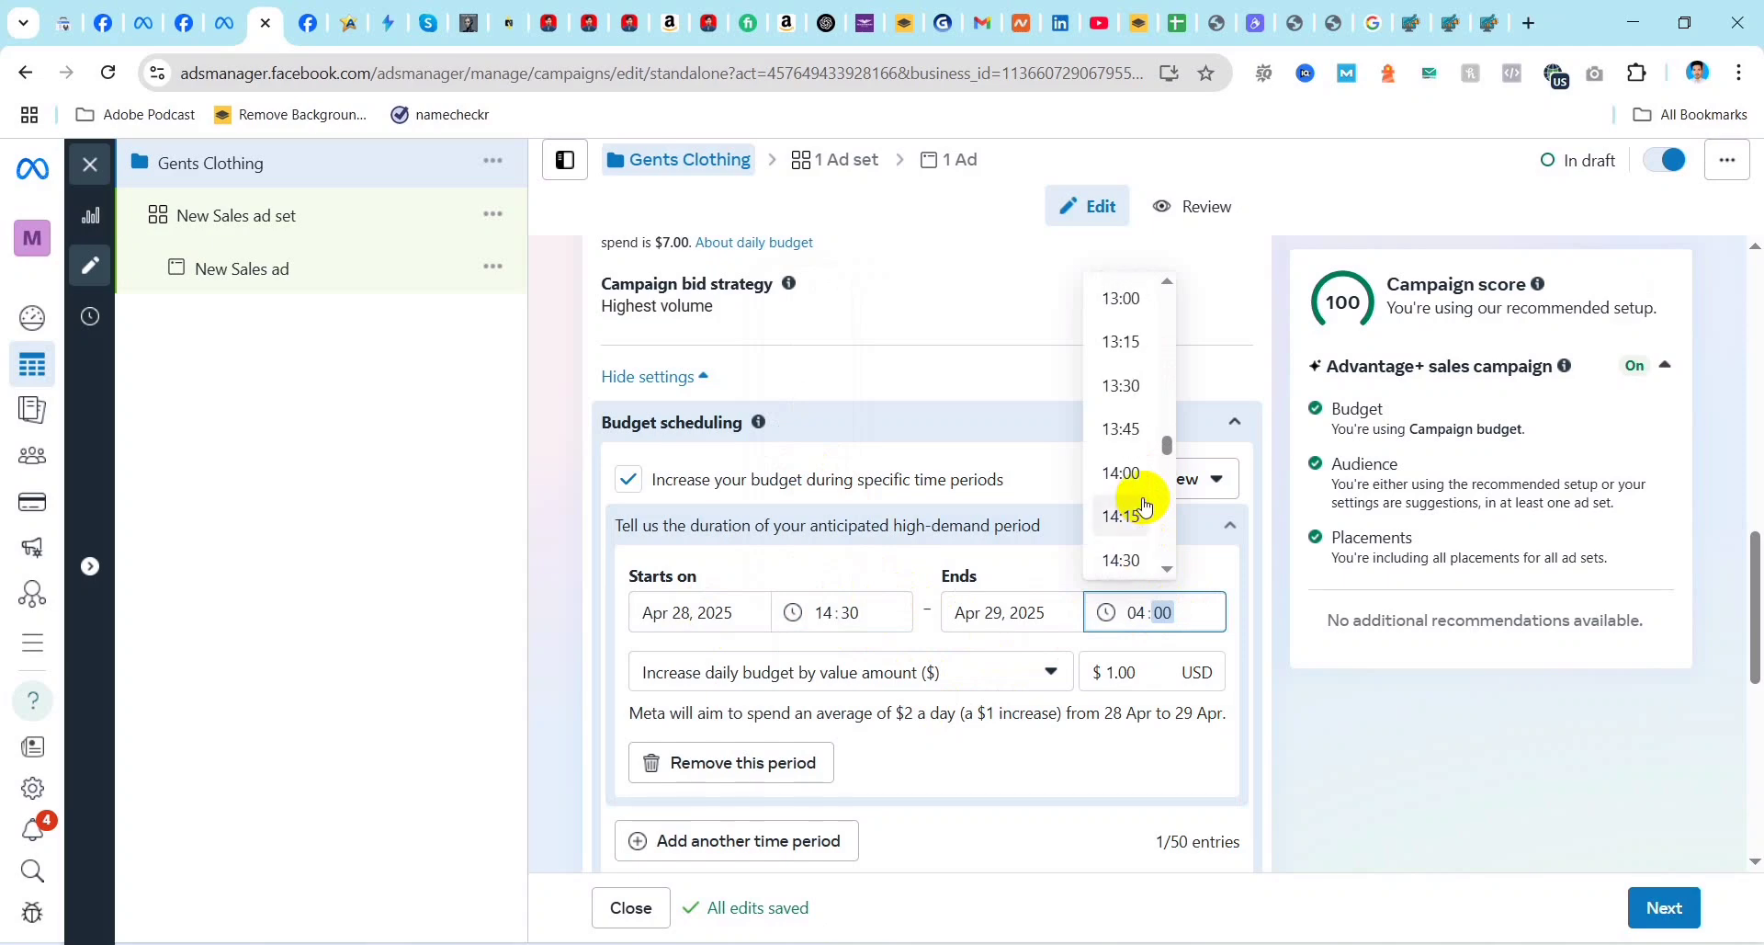
{"action": "scroll", "coordinate": [1132, 475], "scroll_direction": "down", "scroll_amount": 8}
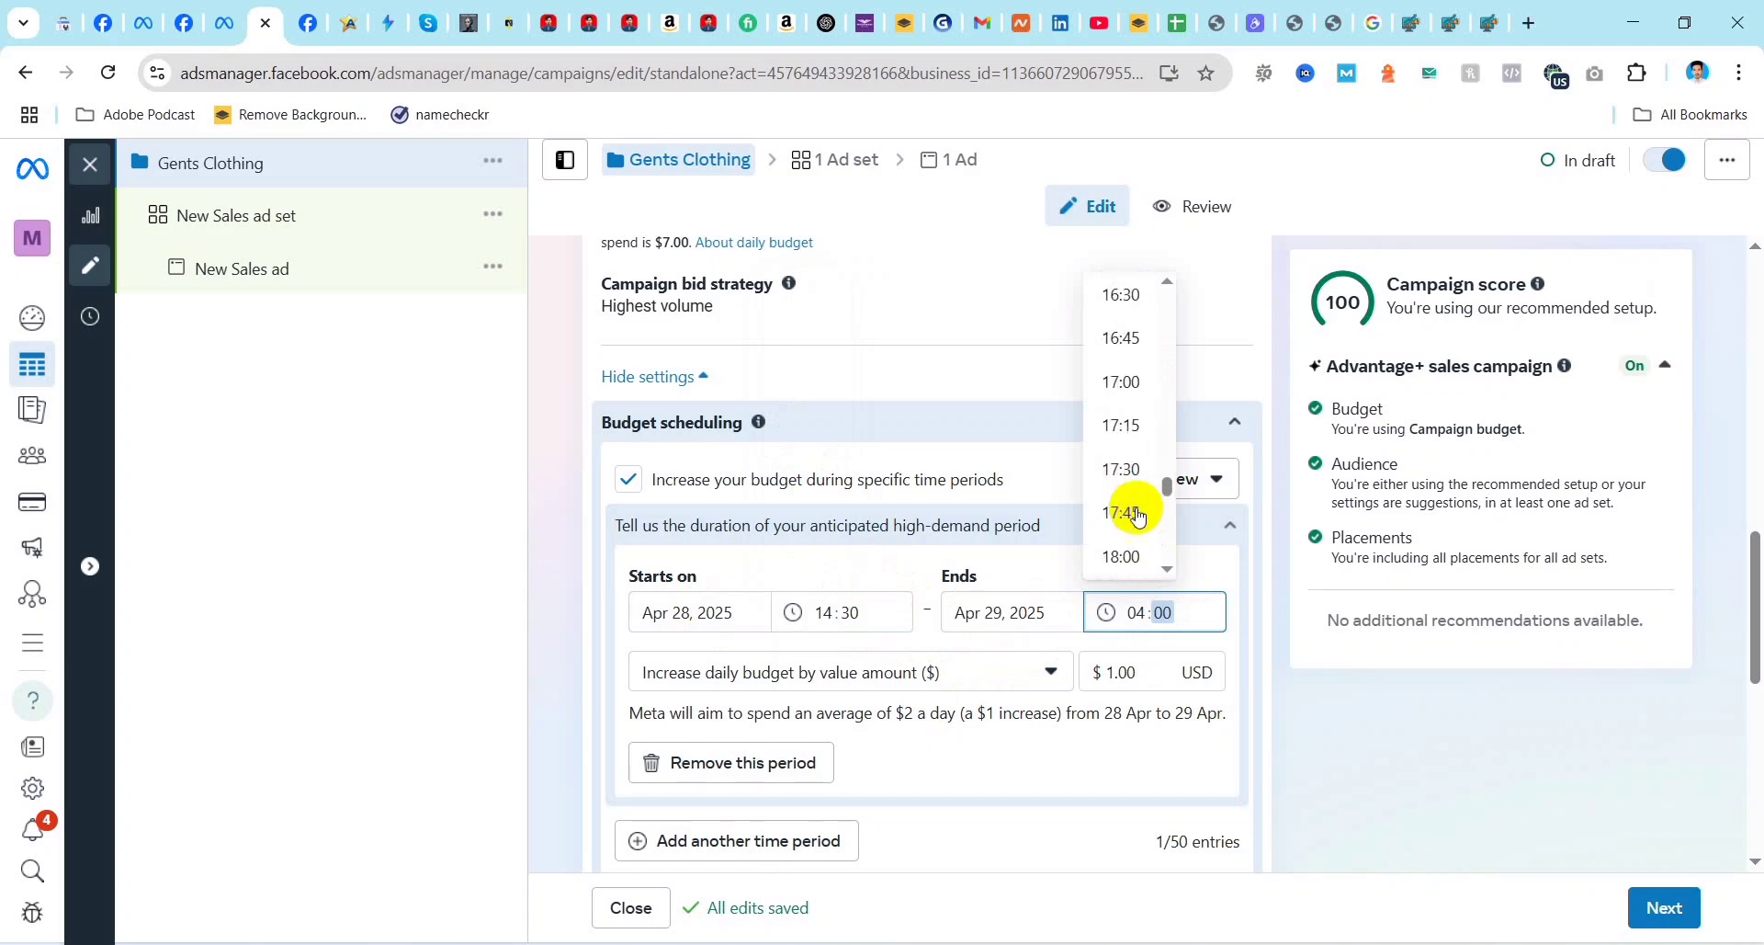
{"action": "scroll", "coordinate": [1139, 517], "scroll_direction": "down", "scroll_amount": 4}
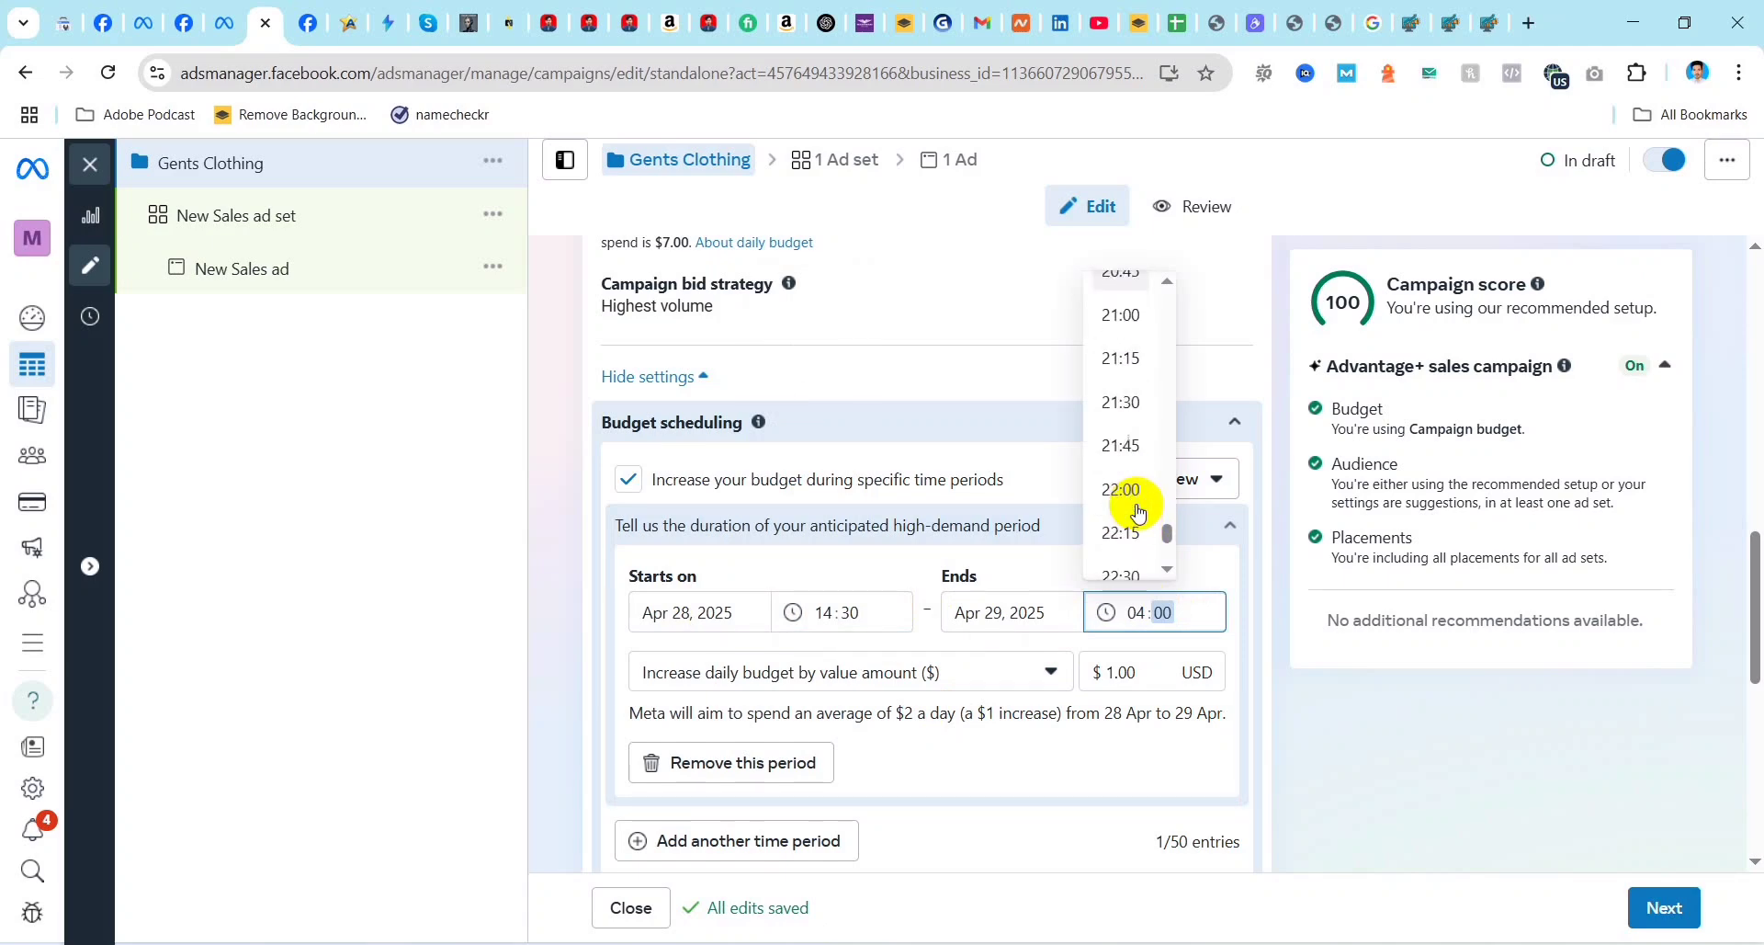
{"action": "scroll", "coordinate": [1139, 511], "scroll_direction": "down", "scroll_amount": 1}
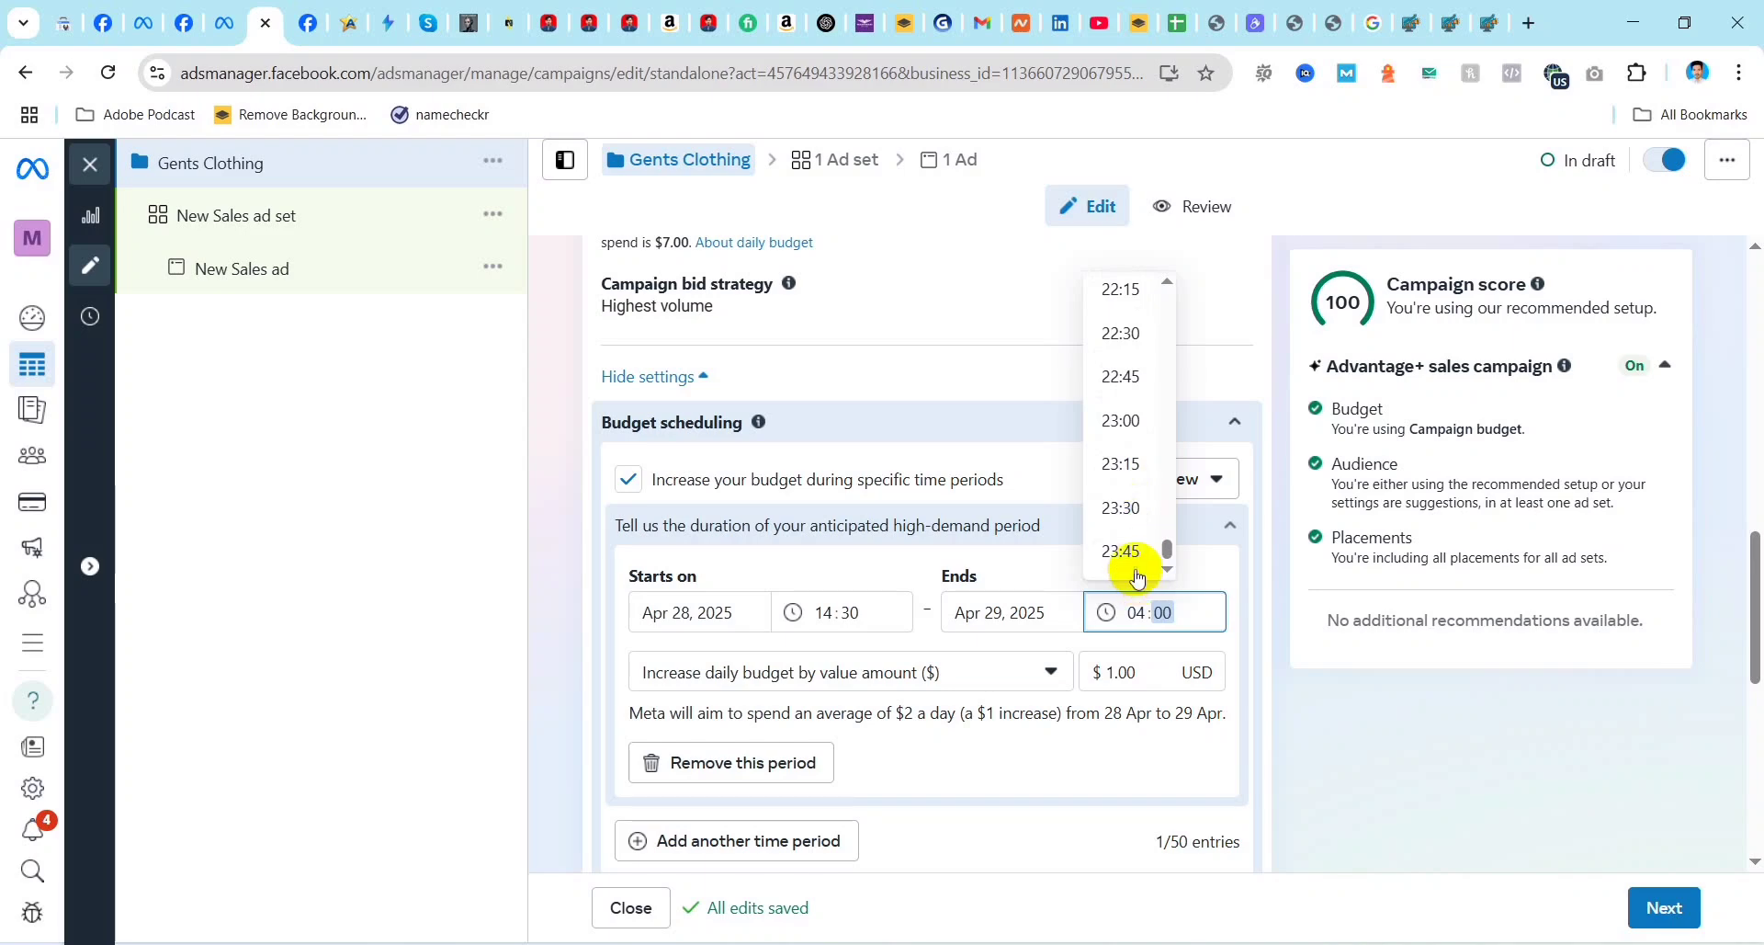
{"action": "left_click", "coordinate": [1125, 550]}
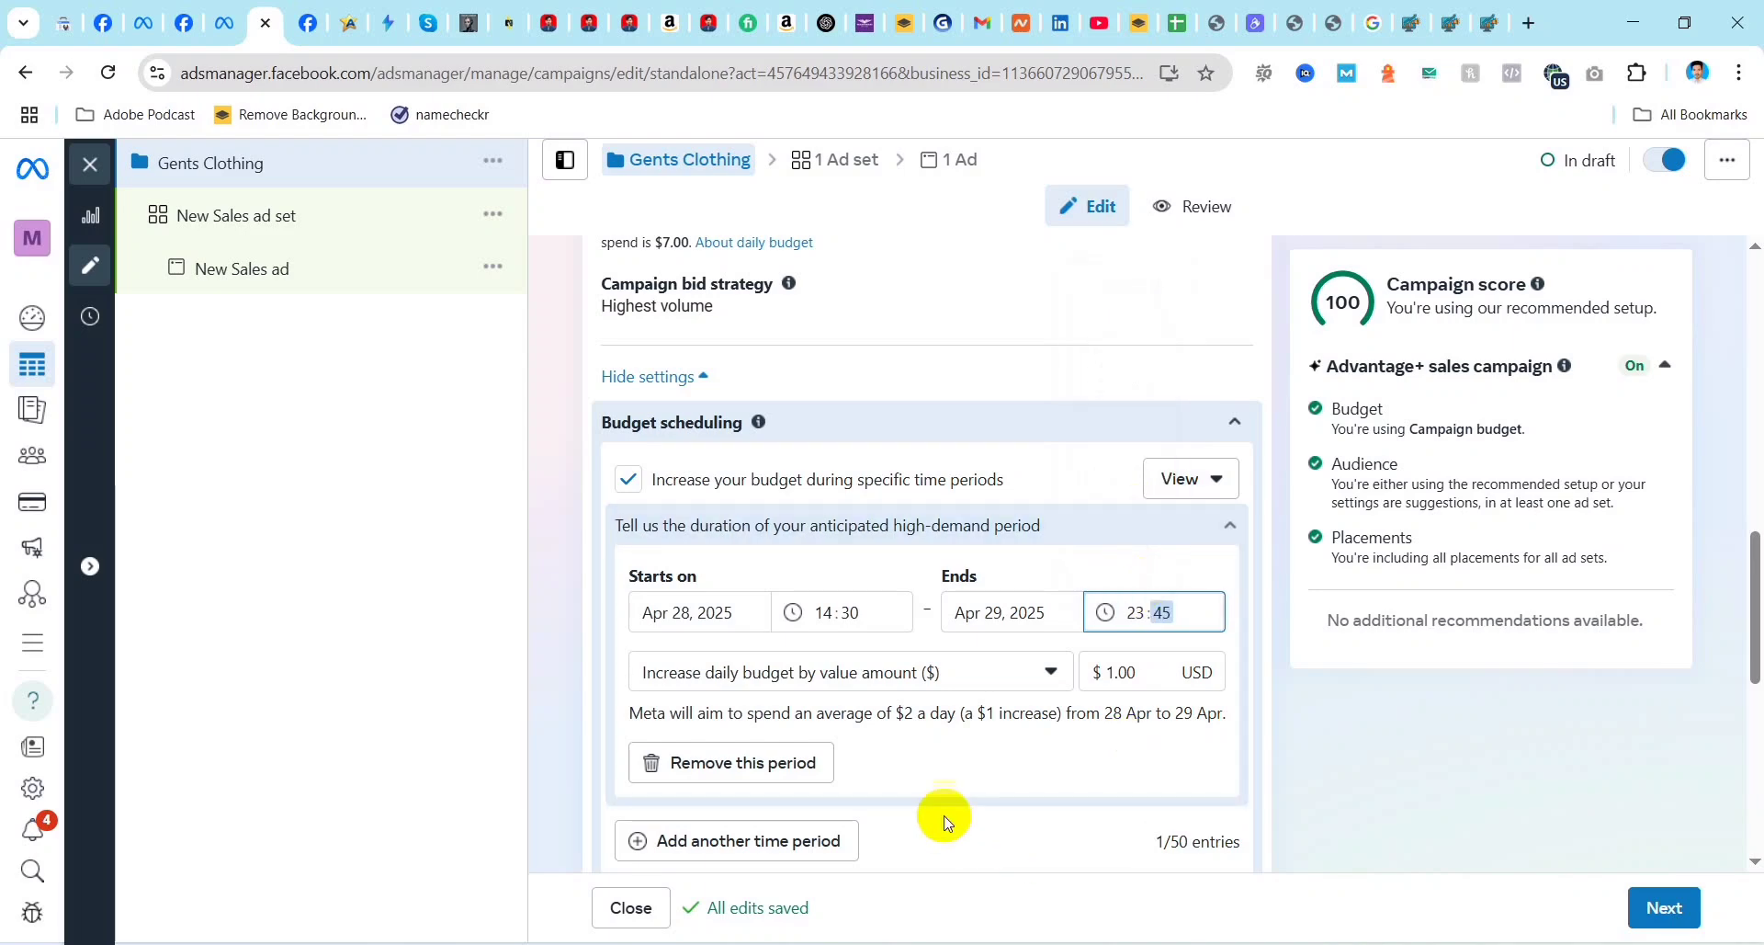
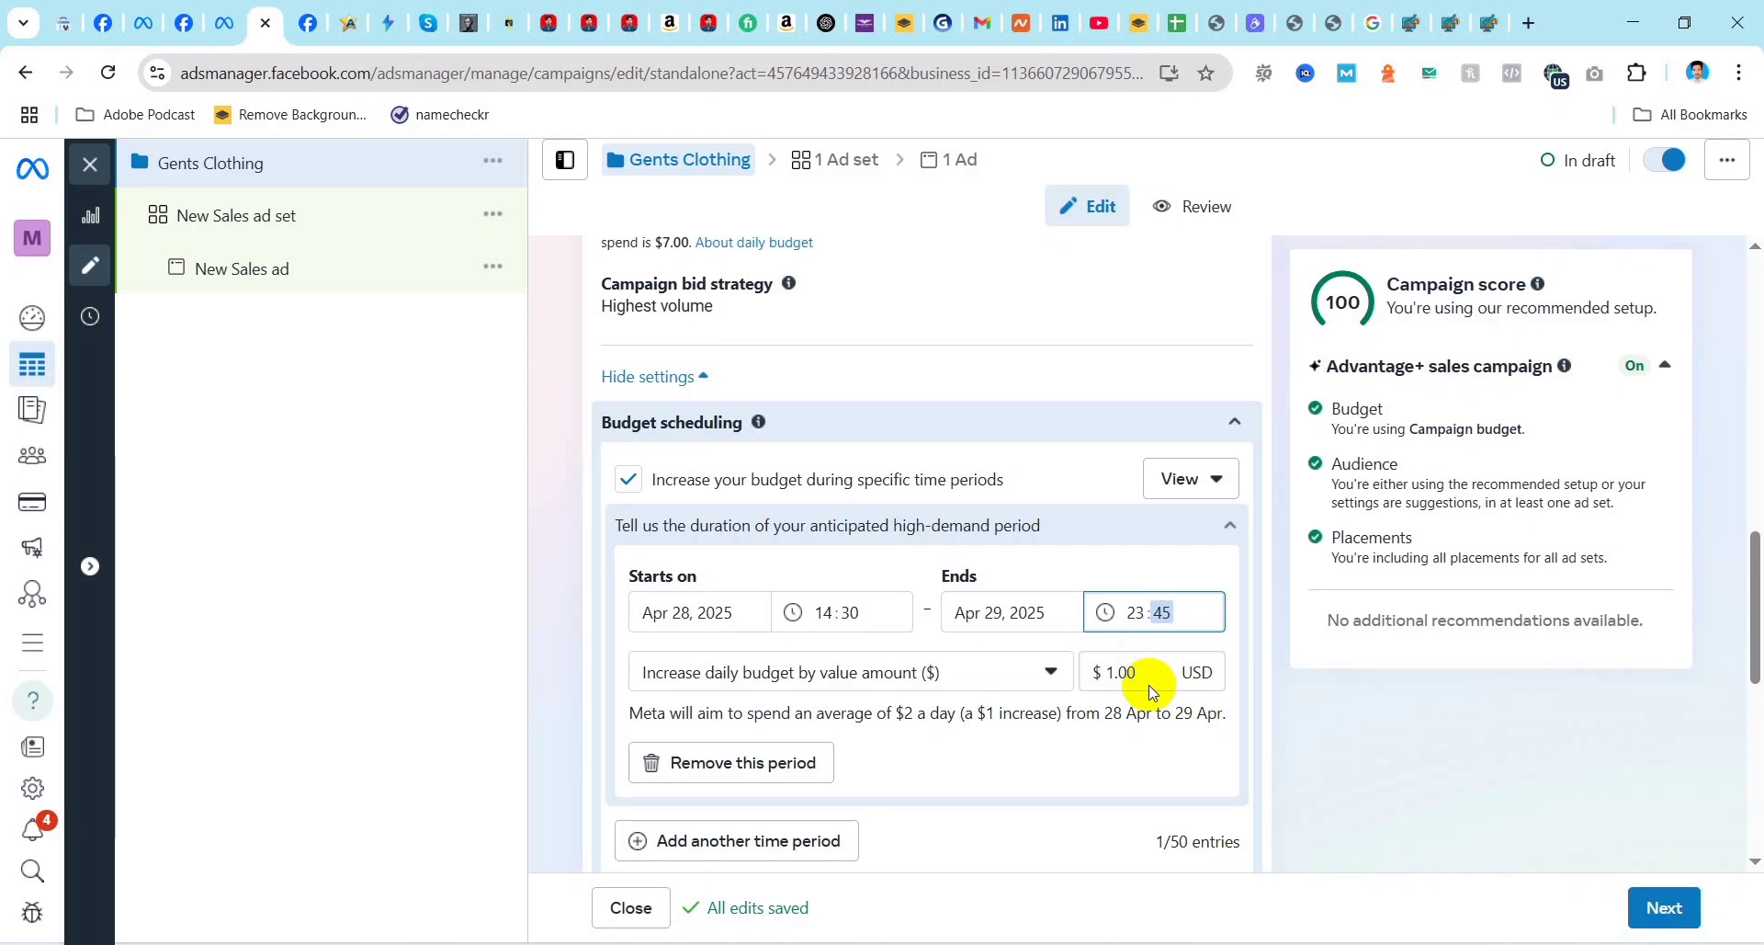
Step: Examine the campaign's remaining settings: Ad scheduling, A/B test, Audience segment reporting and Special Ad Categories
{"action": "left_click", "coordinate": [1126, 765]}
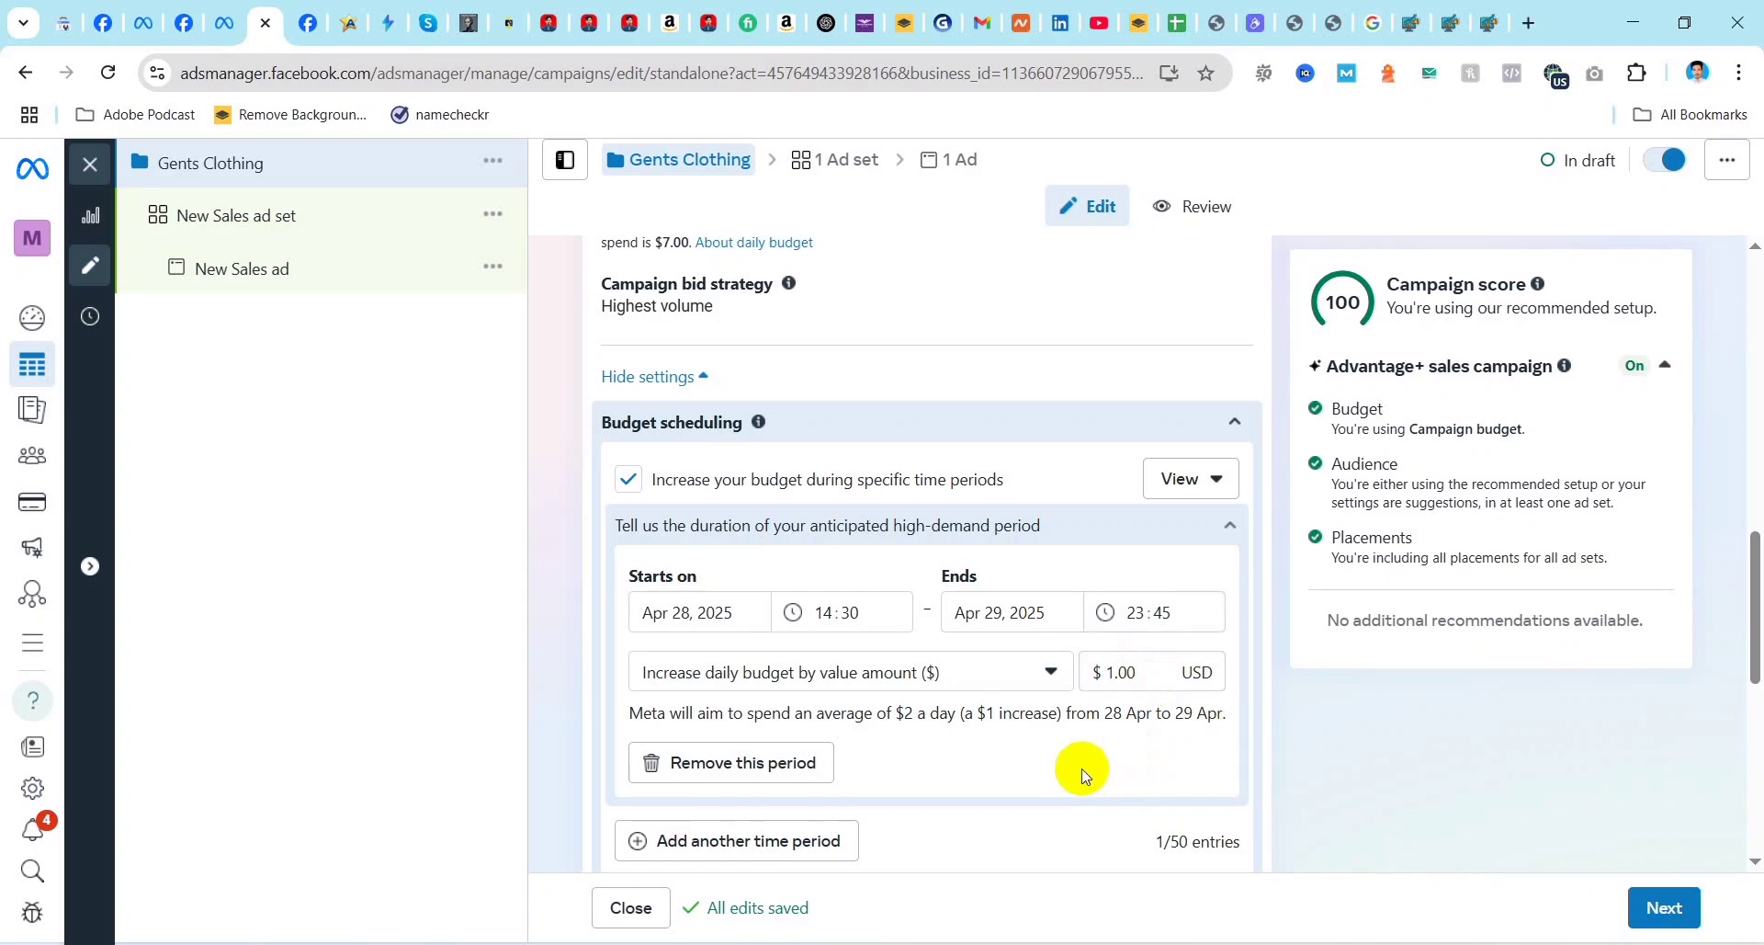
{"action": "scroll", "coordinate": [1033, 755], "scroll_direction": "down", "scroll_amount": 1}
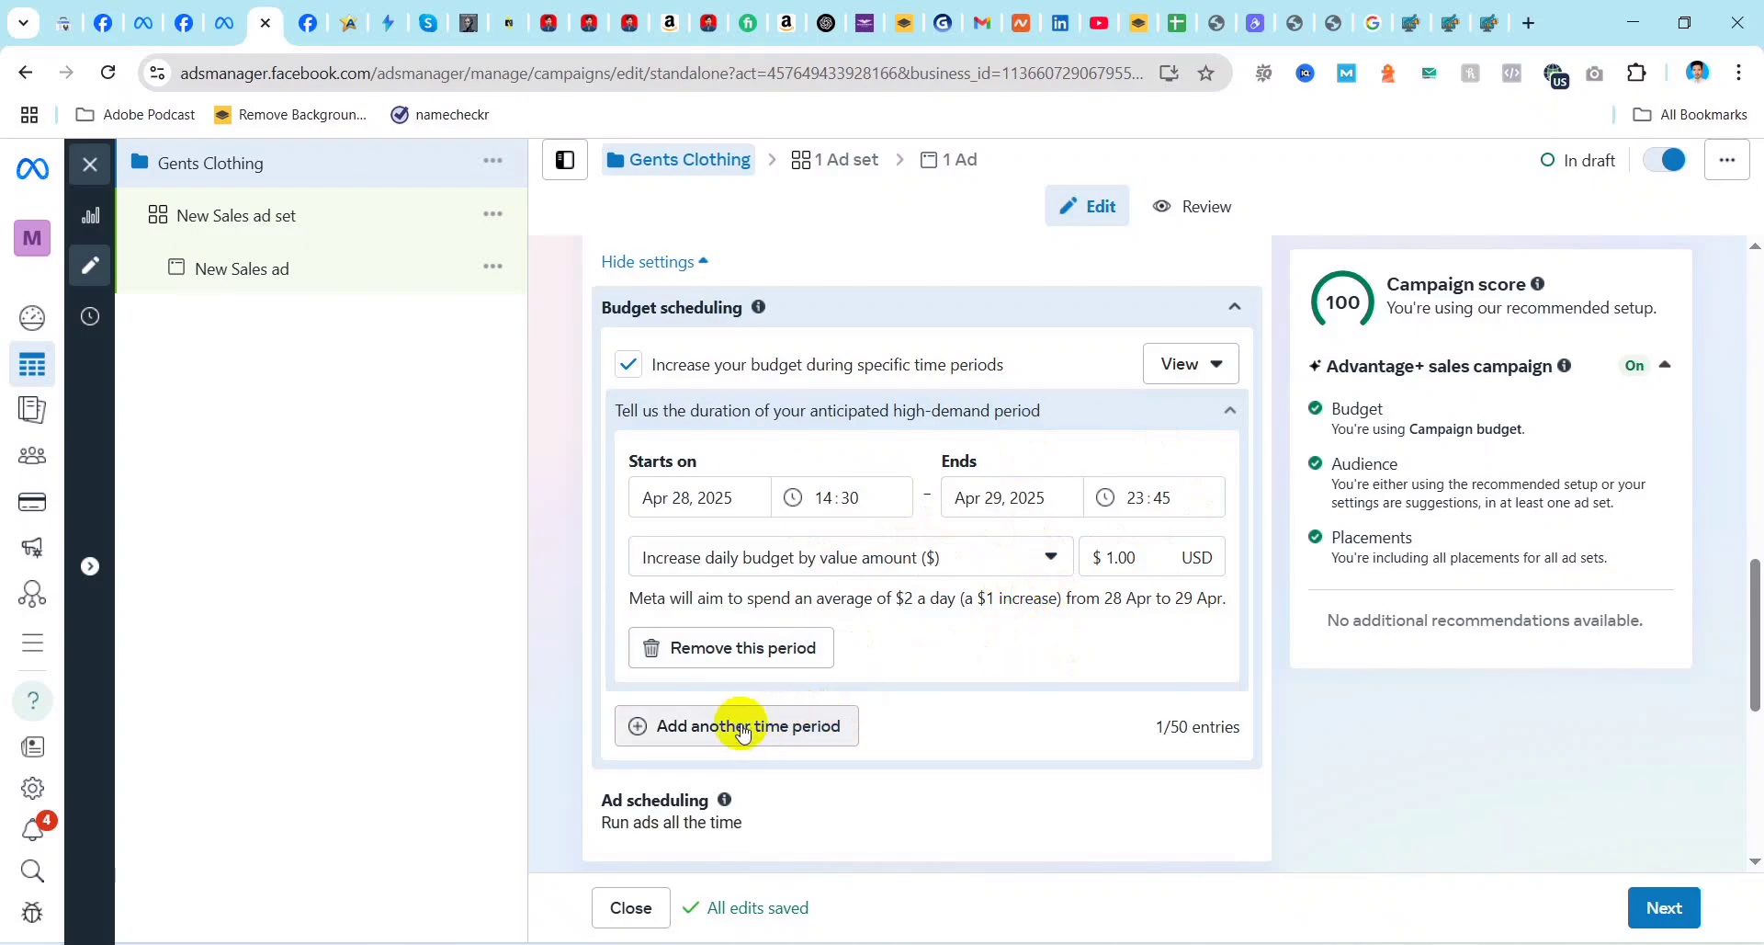
{"action": "scroll", "coordinate": [937, 700], "scroll_direction": "down", "scroll_amount": 3}
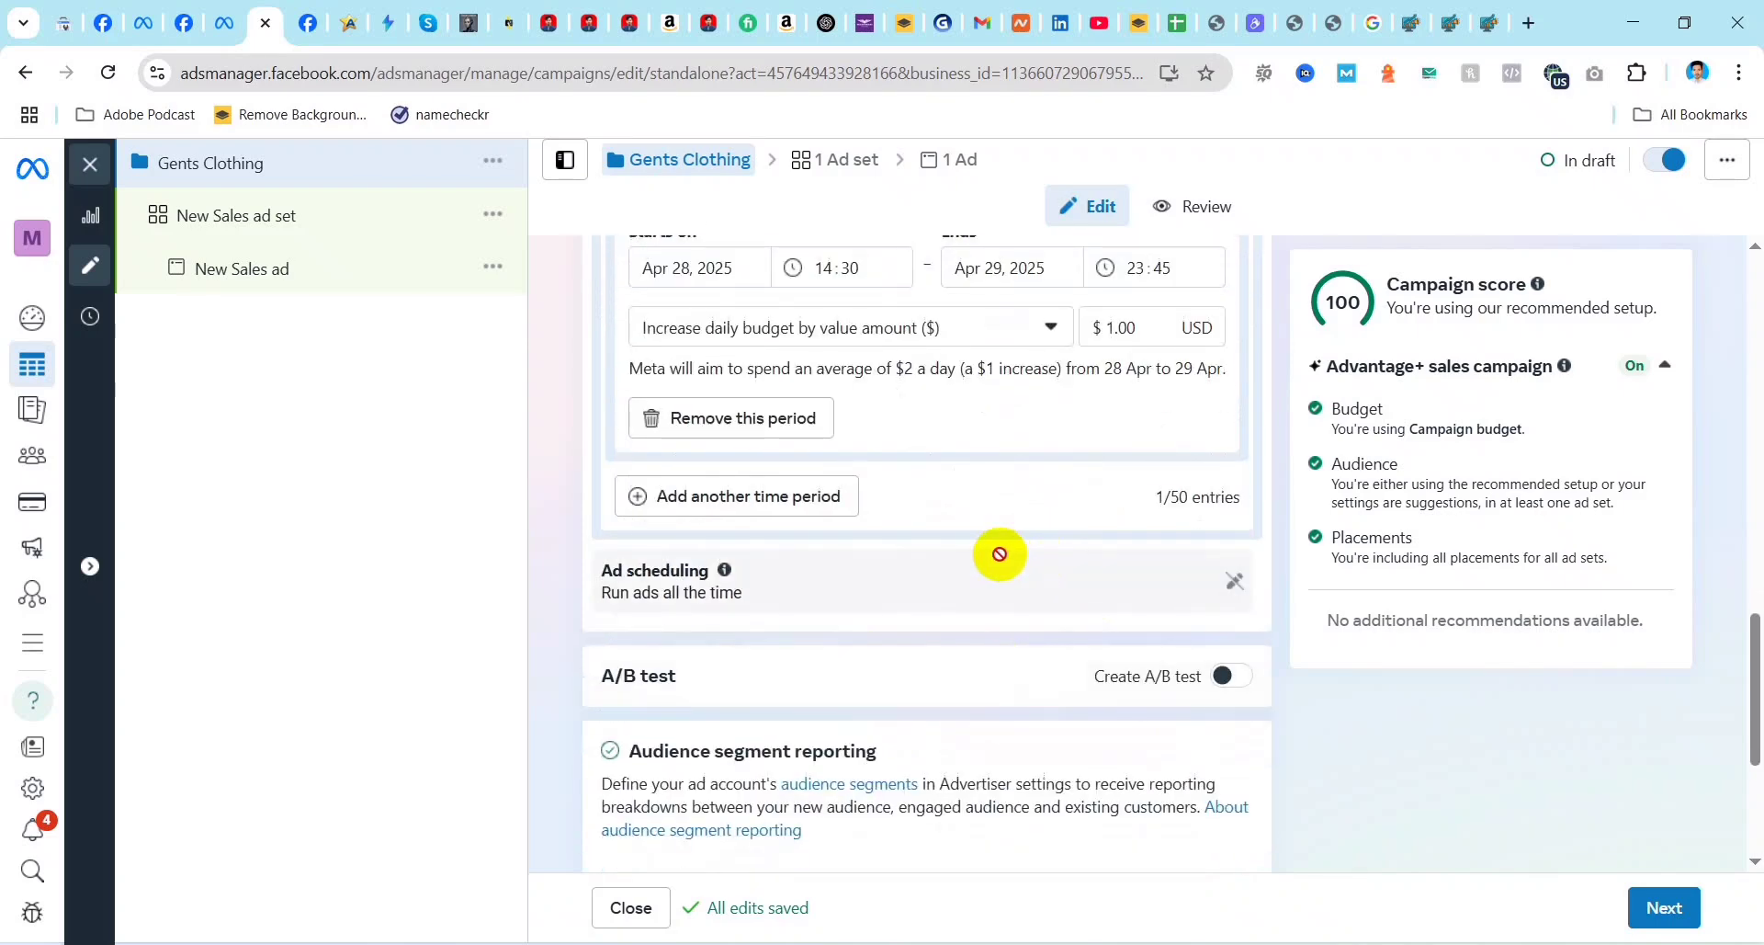
{"action": "mouse_move", "coordinate": [1000, 554]}
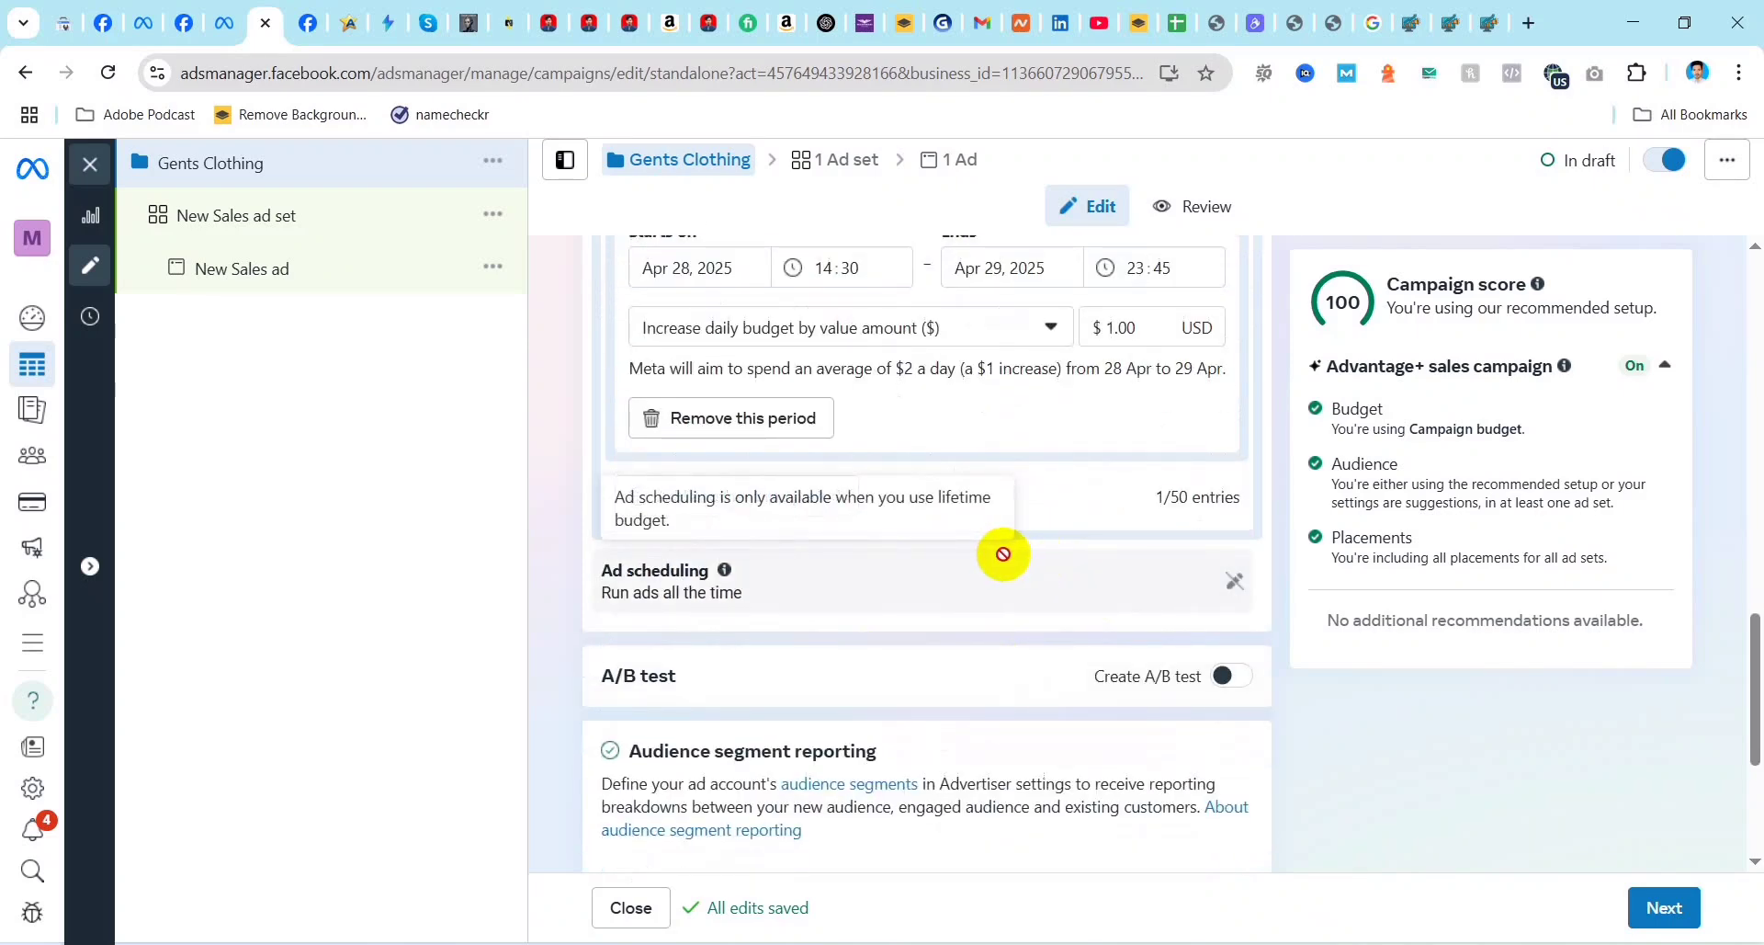
{"action": "scroll", "coordinate": [1003, 551], "scroll_direction": "down", "scroll_amount": 3}
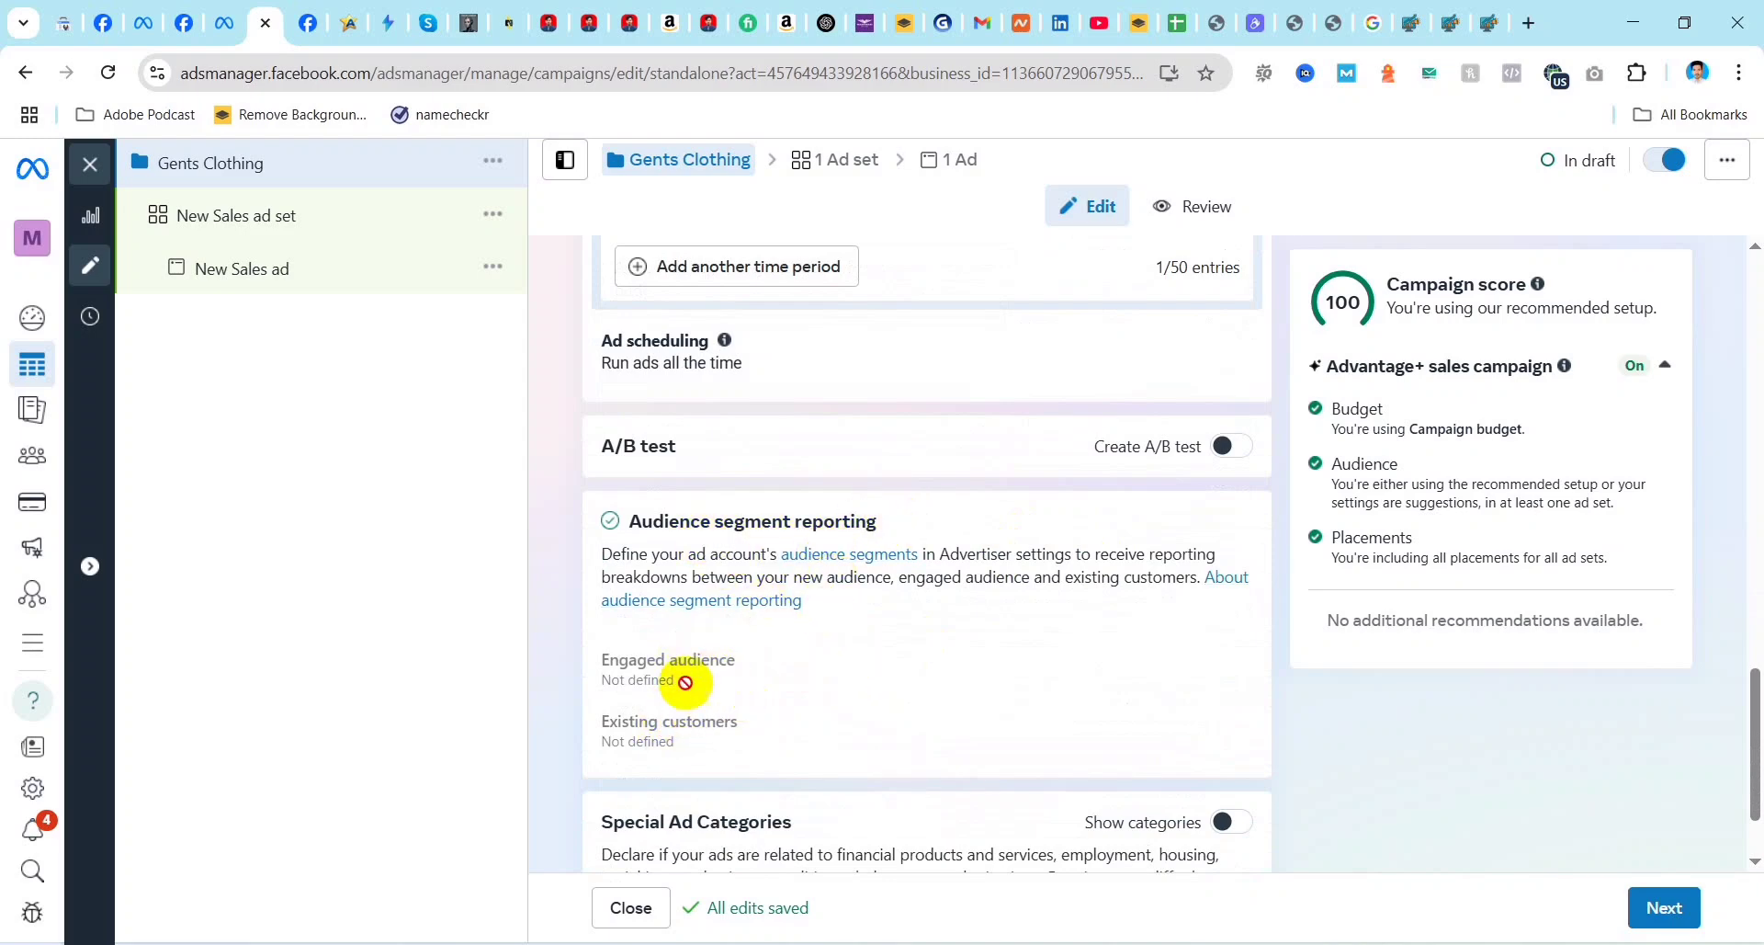
{"action": "scroll", "coordinate": [1036, 642], "scroll_direction": "down", "scroll_amount": 1}
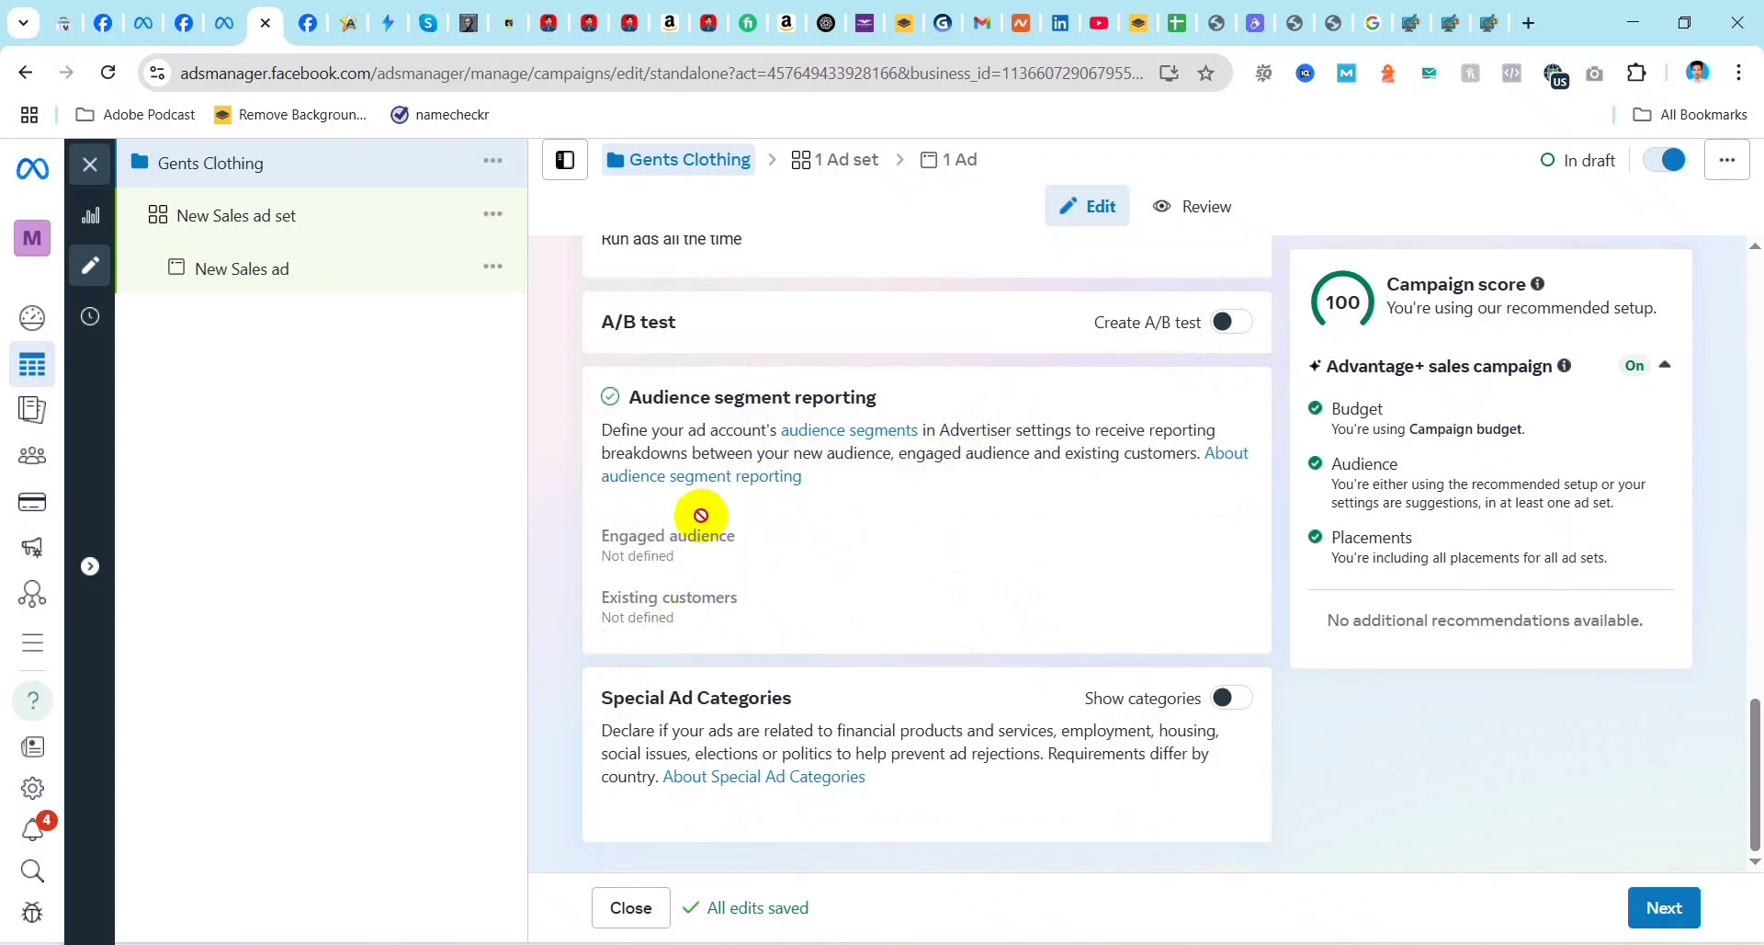
{"action": "scroll", "coordinate": [1263, 620], "scroll_direction": "up", "scroll_amount": 2}
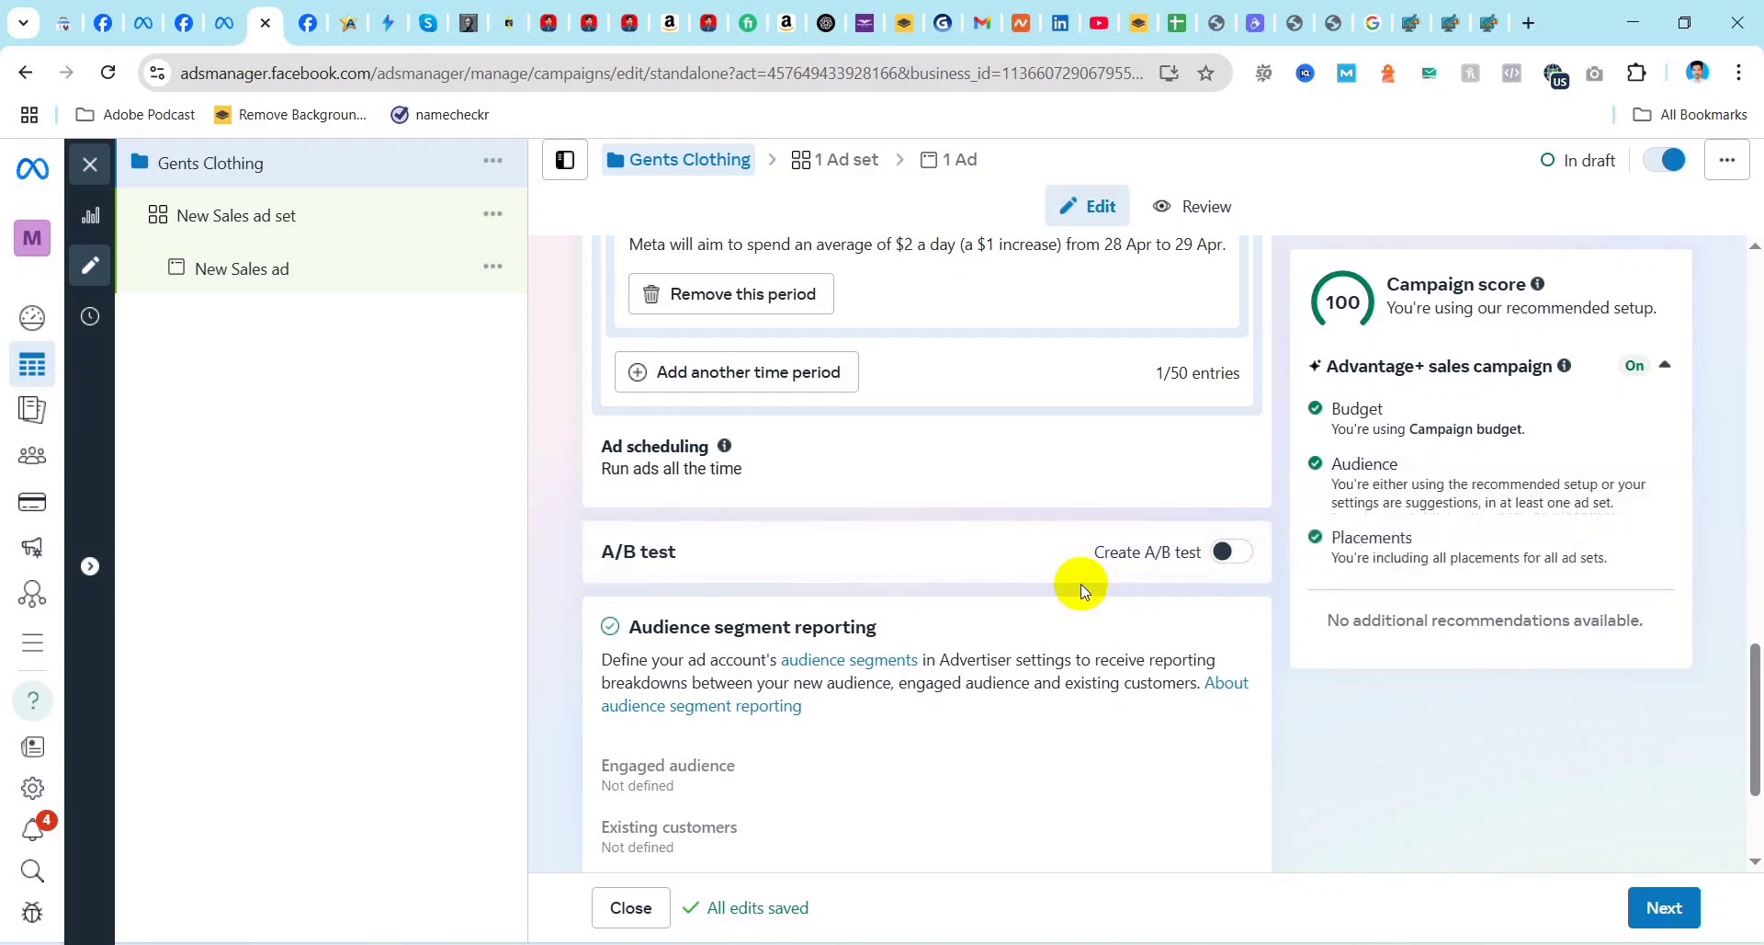
{"action": "scroll", "coordinate": [926, 707], "scroll_direction": "down", "scroll_amount": 3}
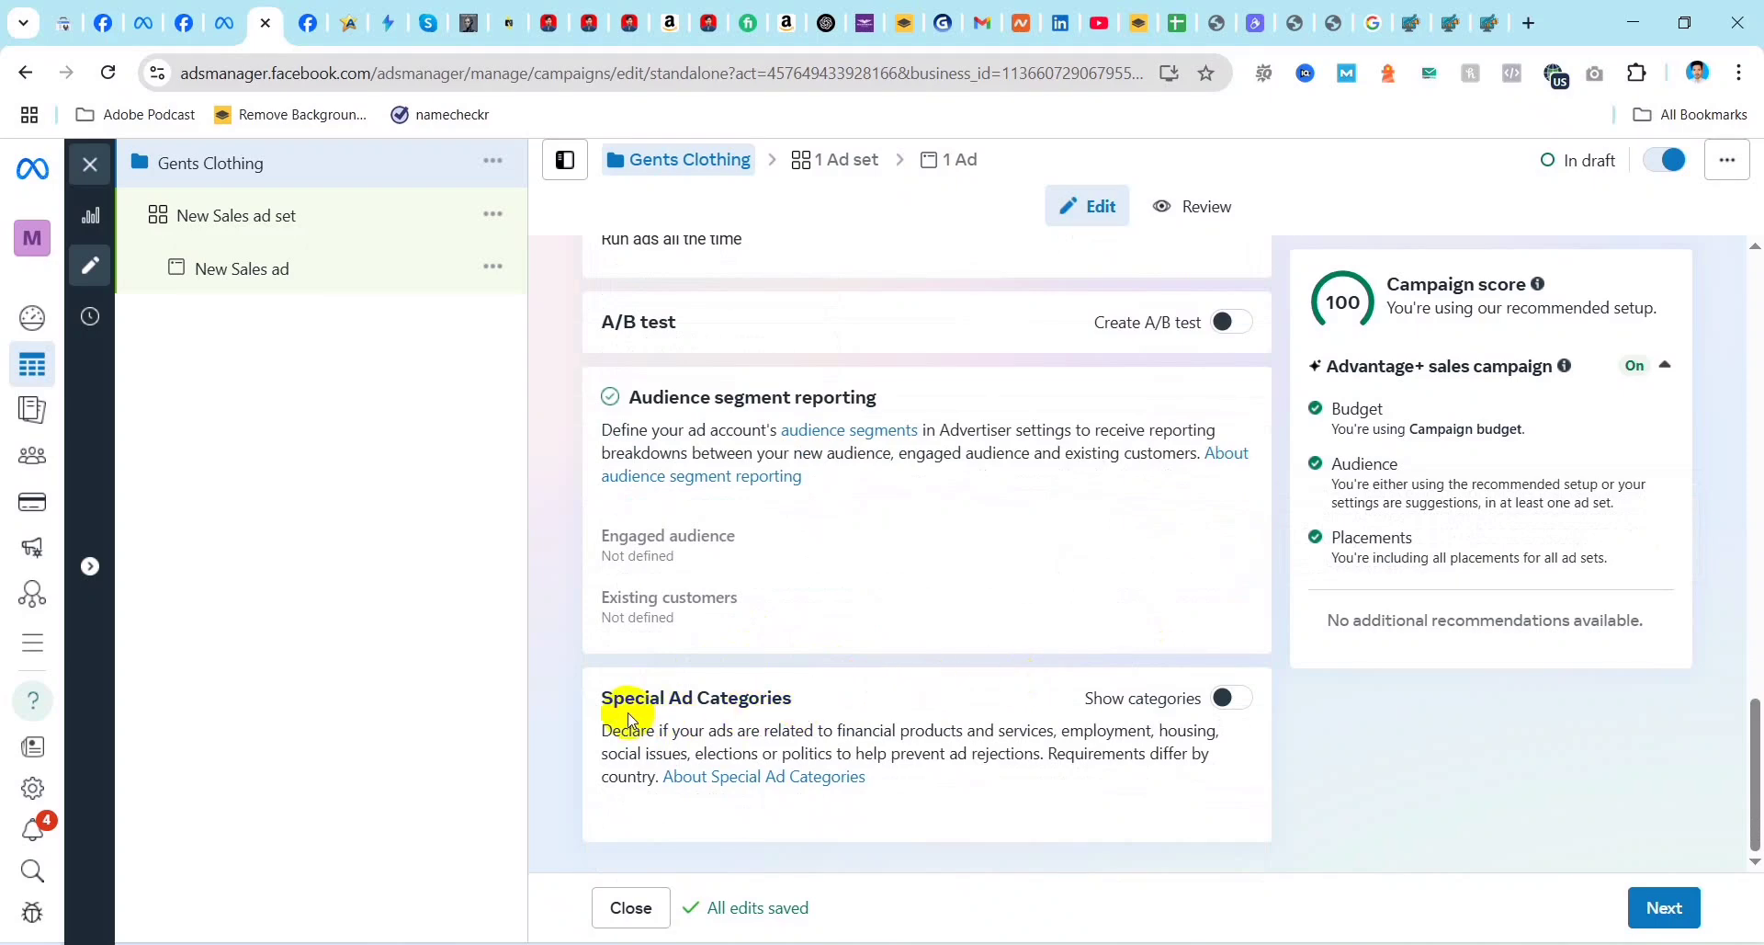
{"action": "left_click", "coordinate": [1231, 697]}
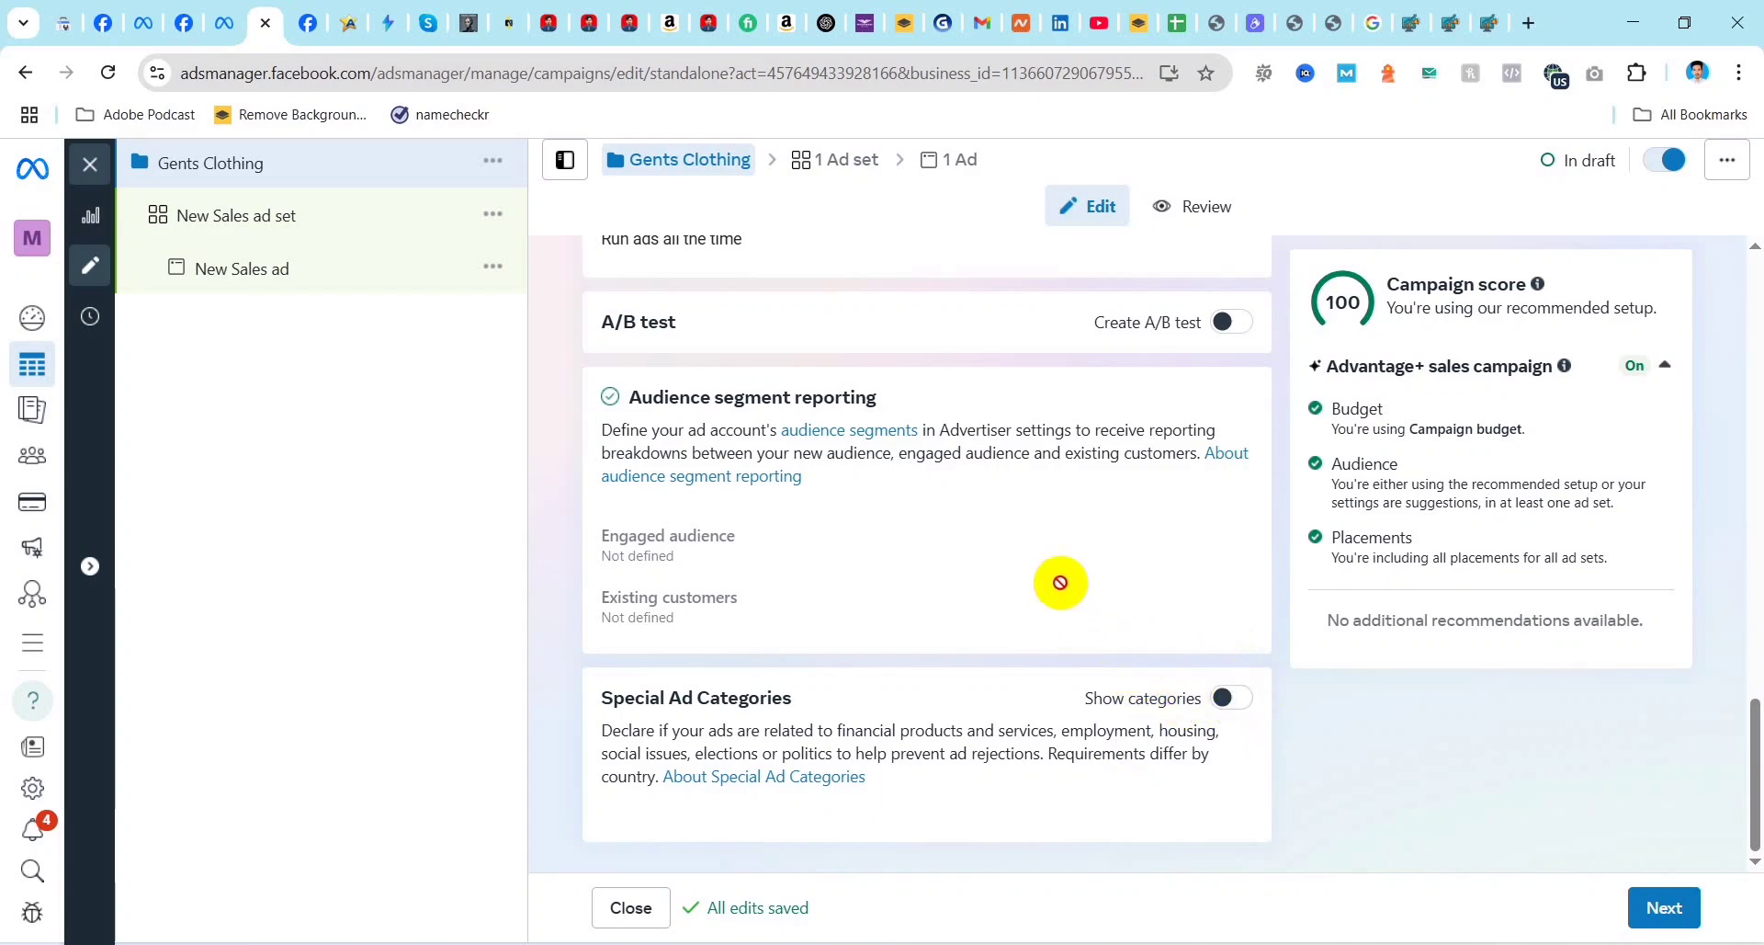
{"action": "scroll", "coordinate": [1032, 649], "scroll_direction": "up", "scroll_amount": 4}
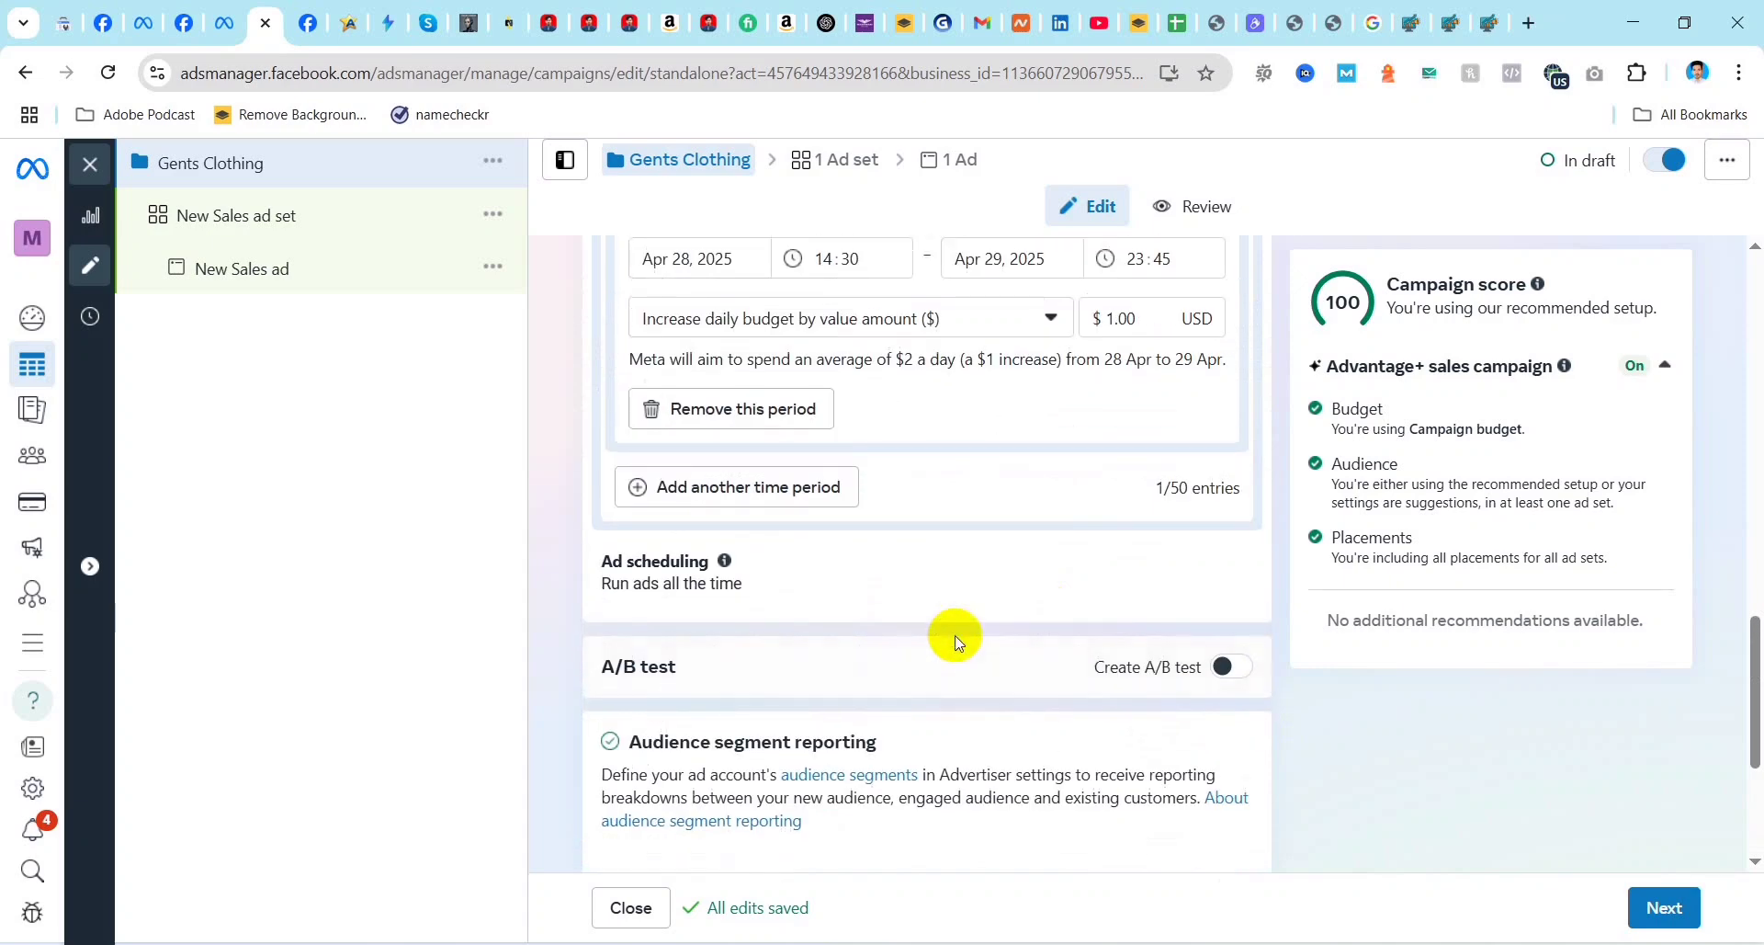
{"action": "scroll", "coordinate": [995, 664], "scroll_direction": "up", "scroll_amount": 5}
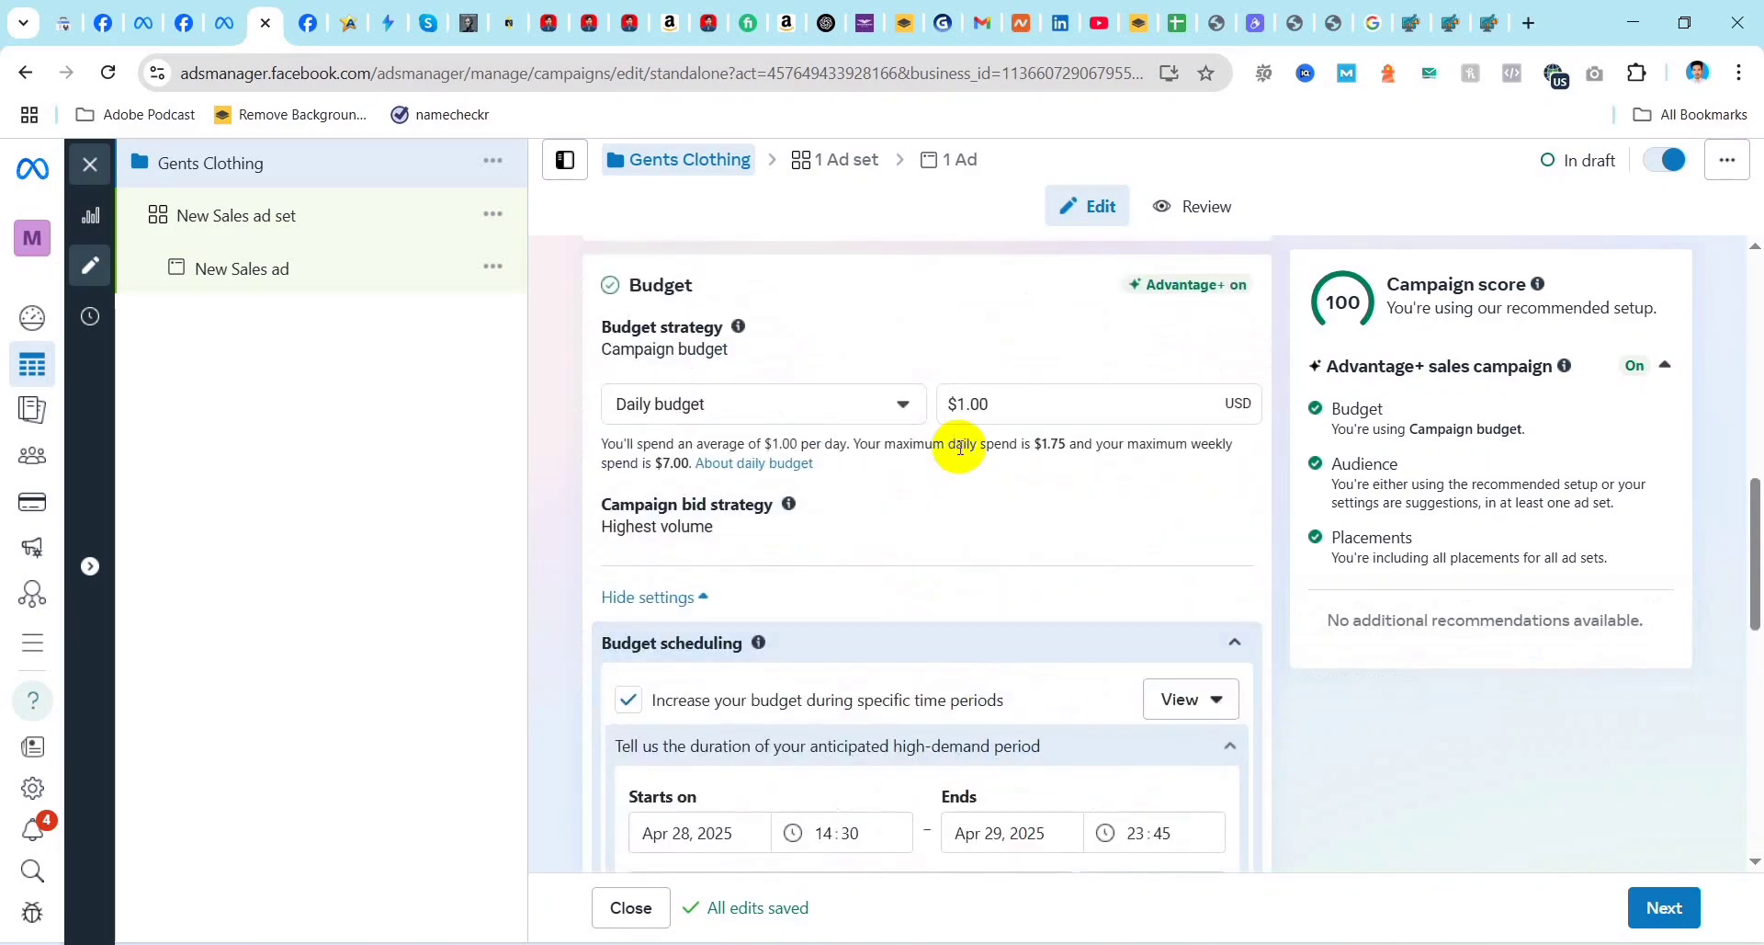
Step: Open the campaign's ad set and rename it Gents Clothing
{"action": "left_click", "coordinate": [850, 166]}
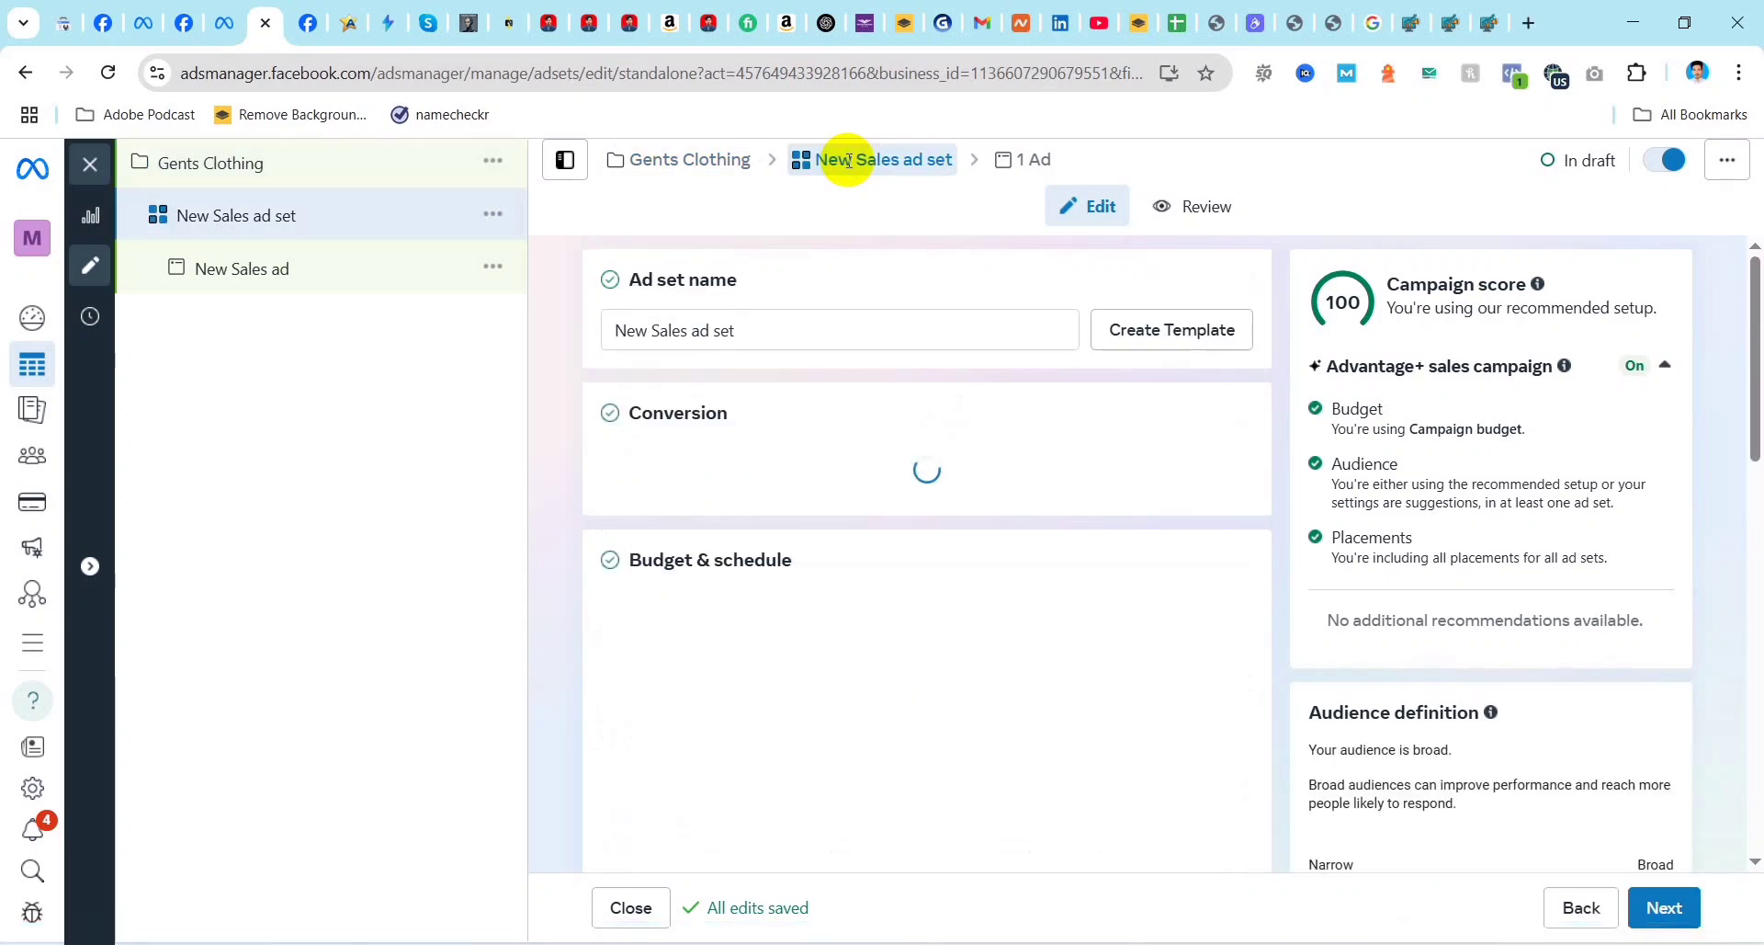
{"action": "left_click", "coordinate": [765, 329]}
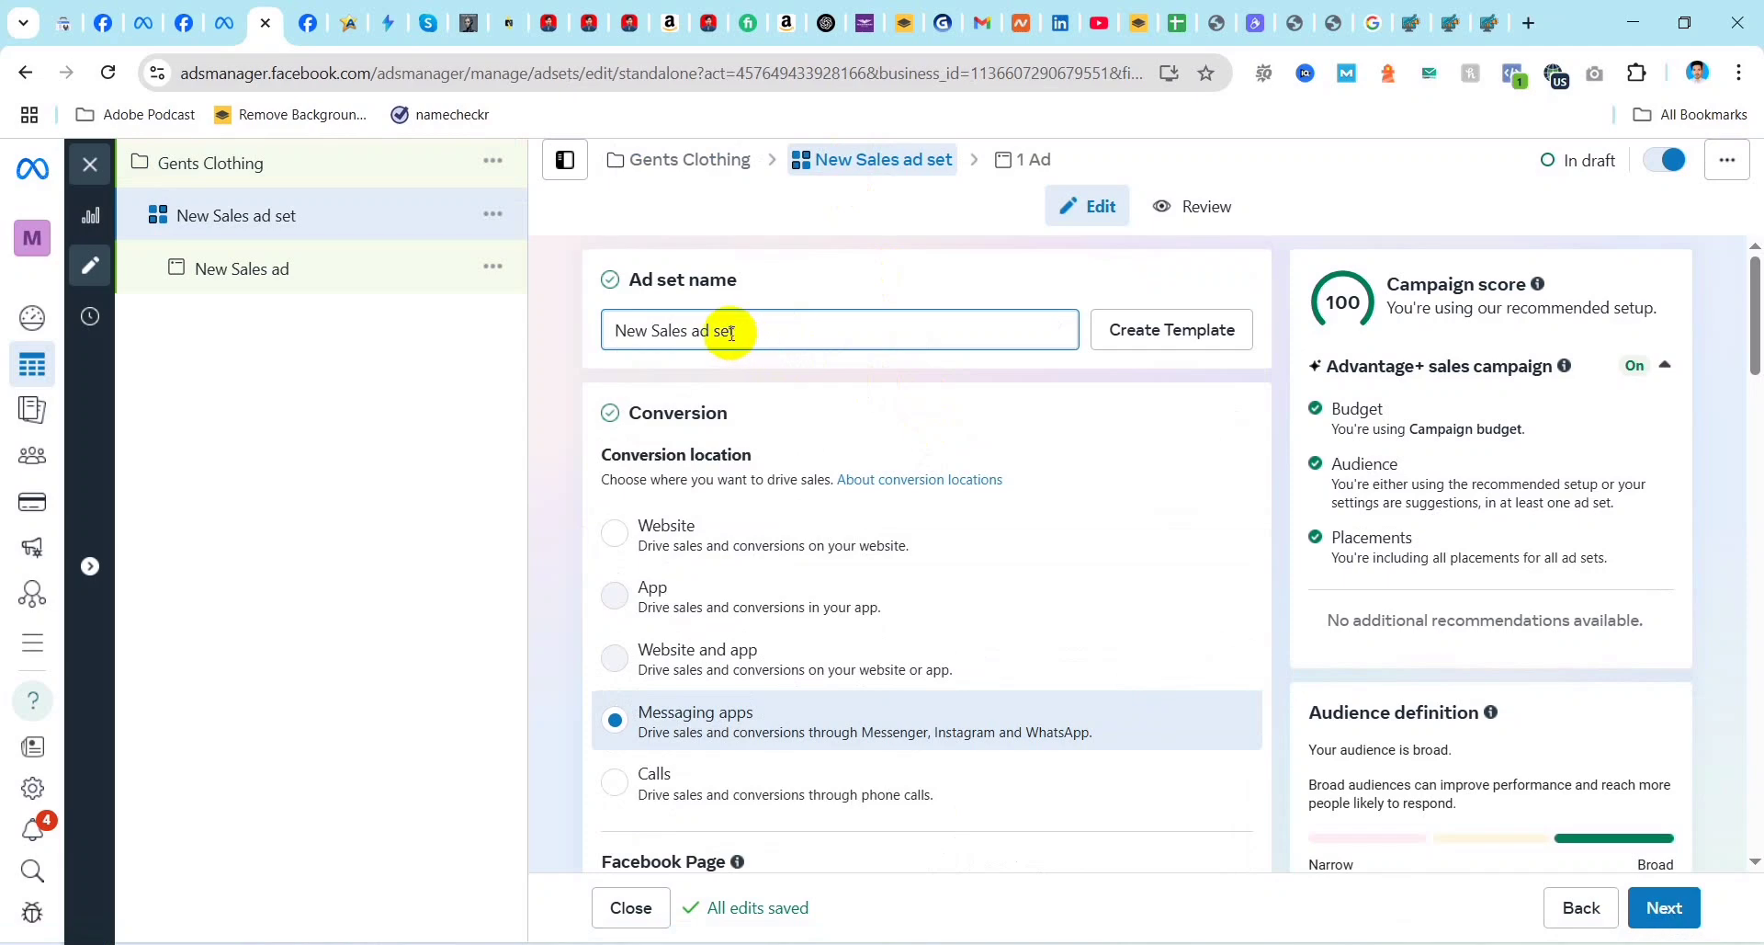
{"action": "left_click", "coordinate": [748, 332]}
{"action": "left_click_drag", "start_coordinate": [749, 332], "coordinate": [595, 347]}
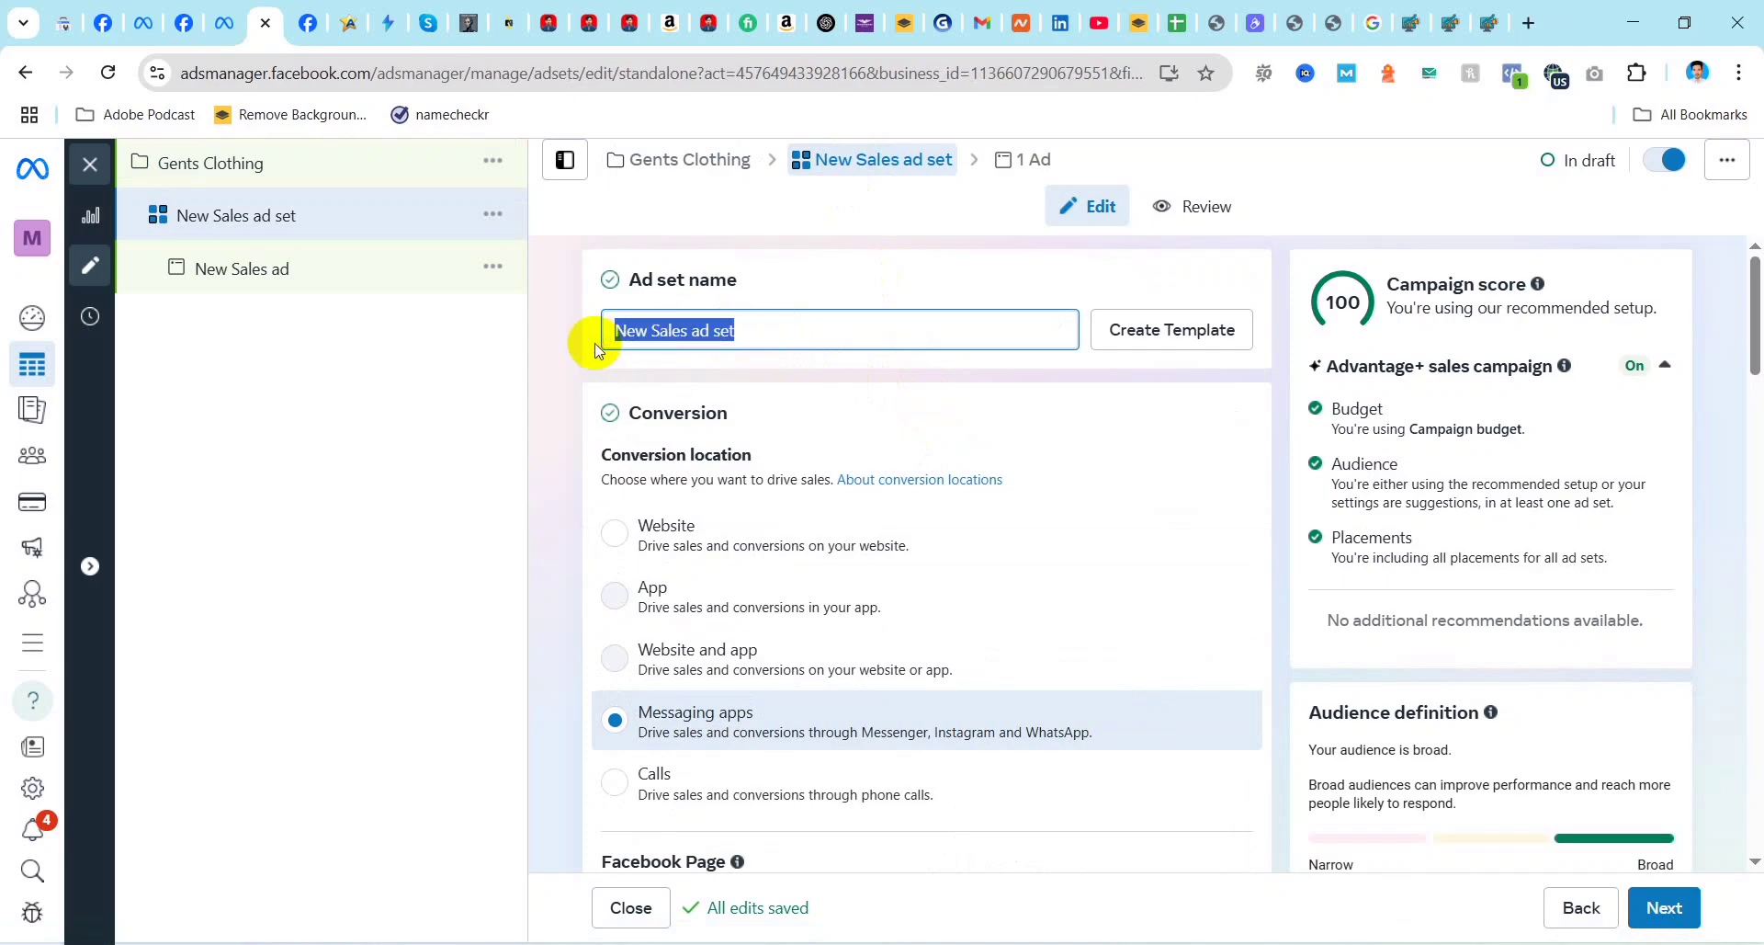
{"action": "type", "text": "Ge"}
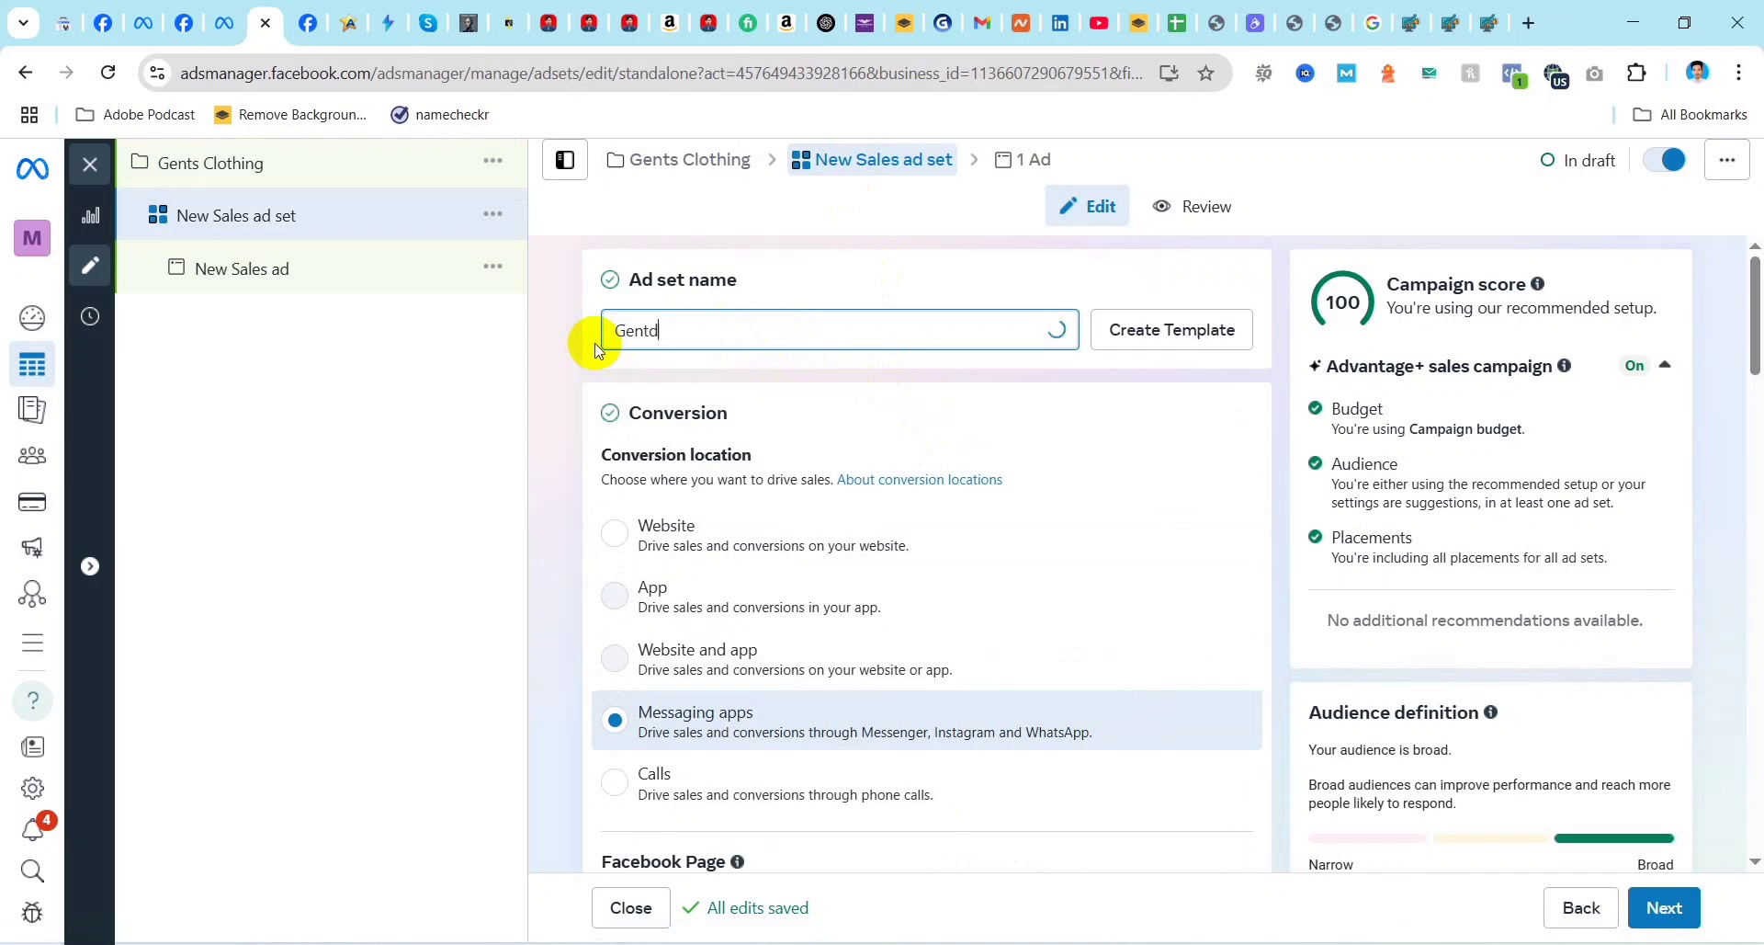
{"action": "type", "text": "ntd"}
{"action": "key", "text": "BackSpace"}
{"action": "type", "text": "s "}
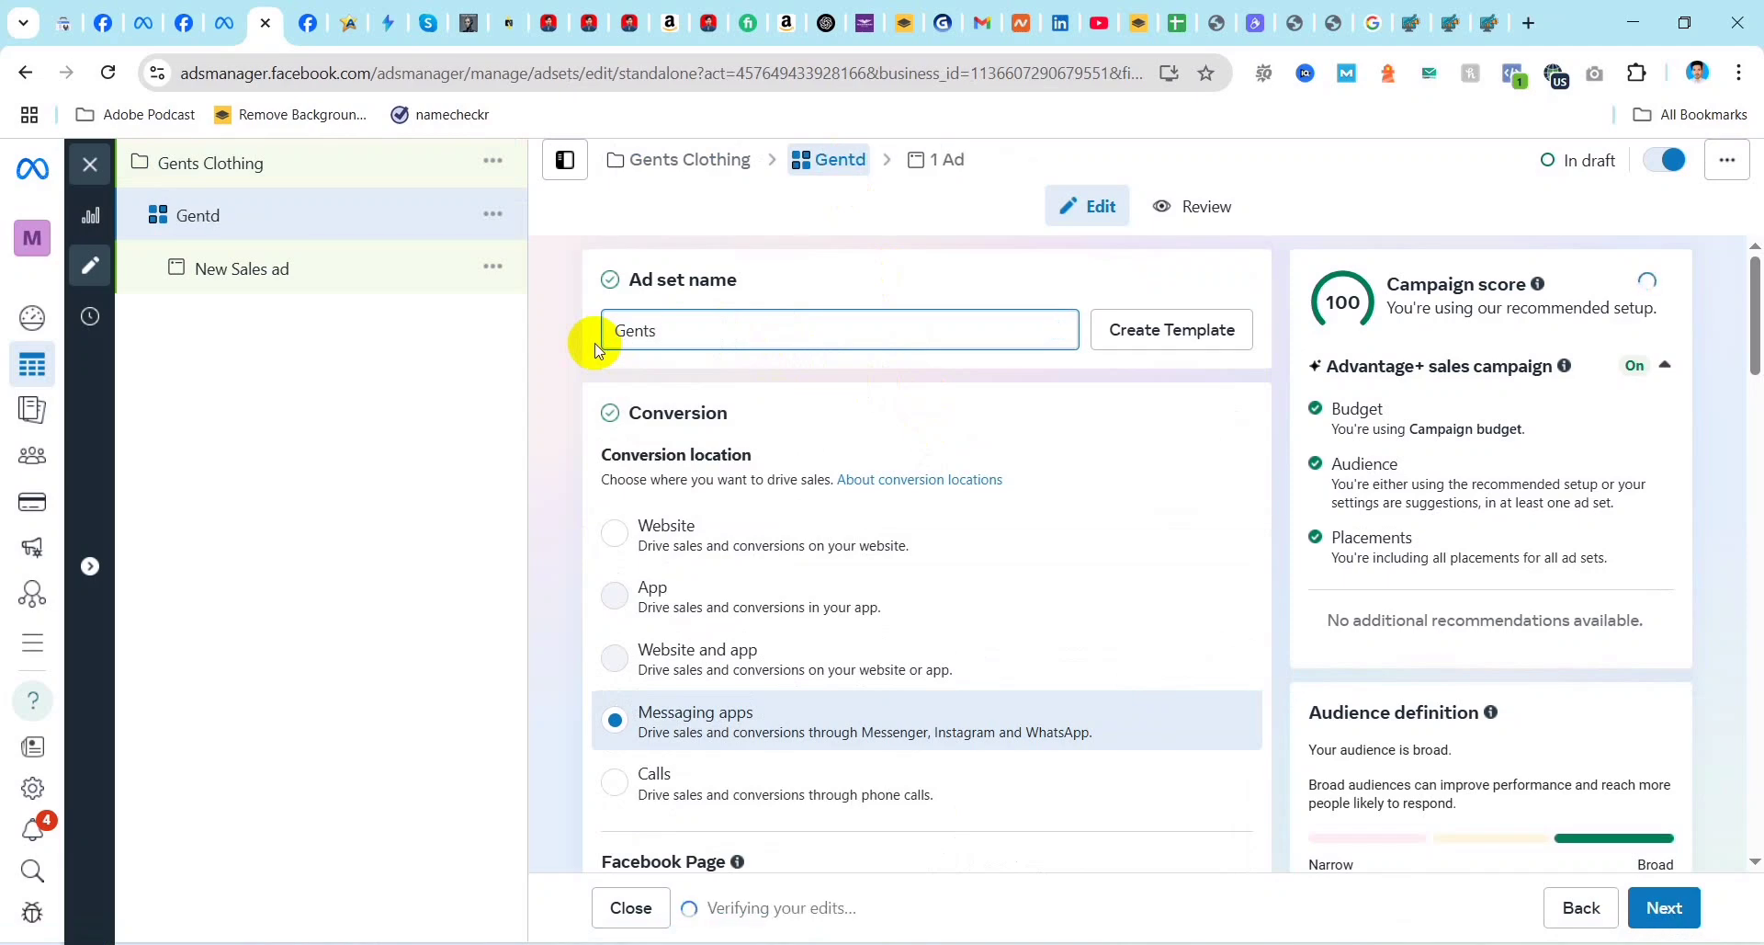
{"action": "type", "text": "Clothing"}
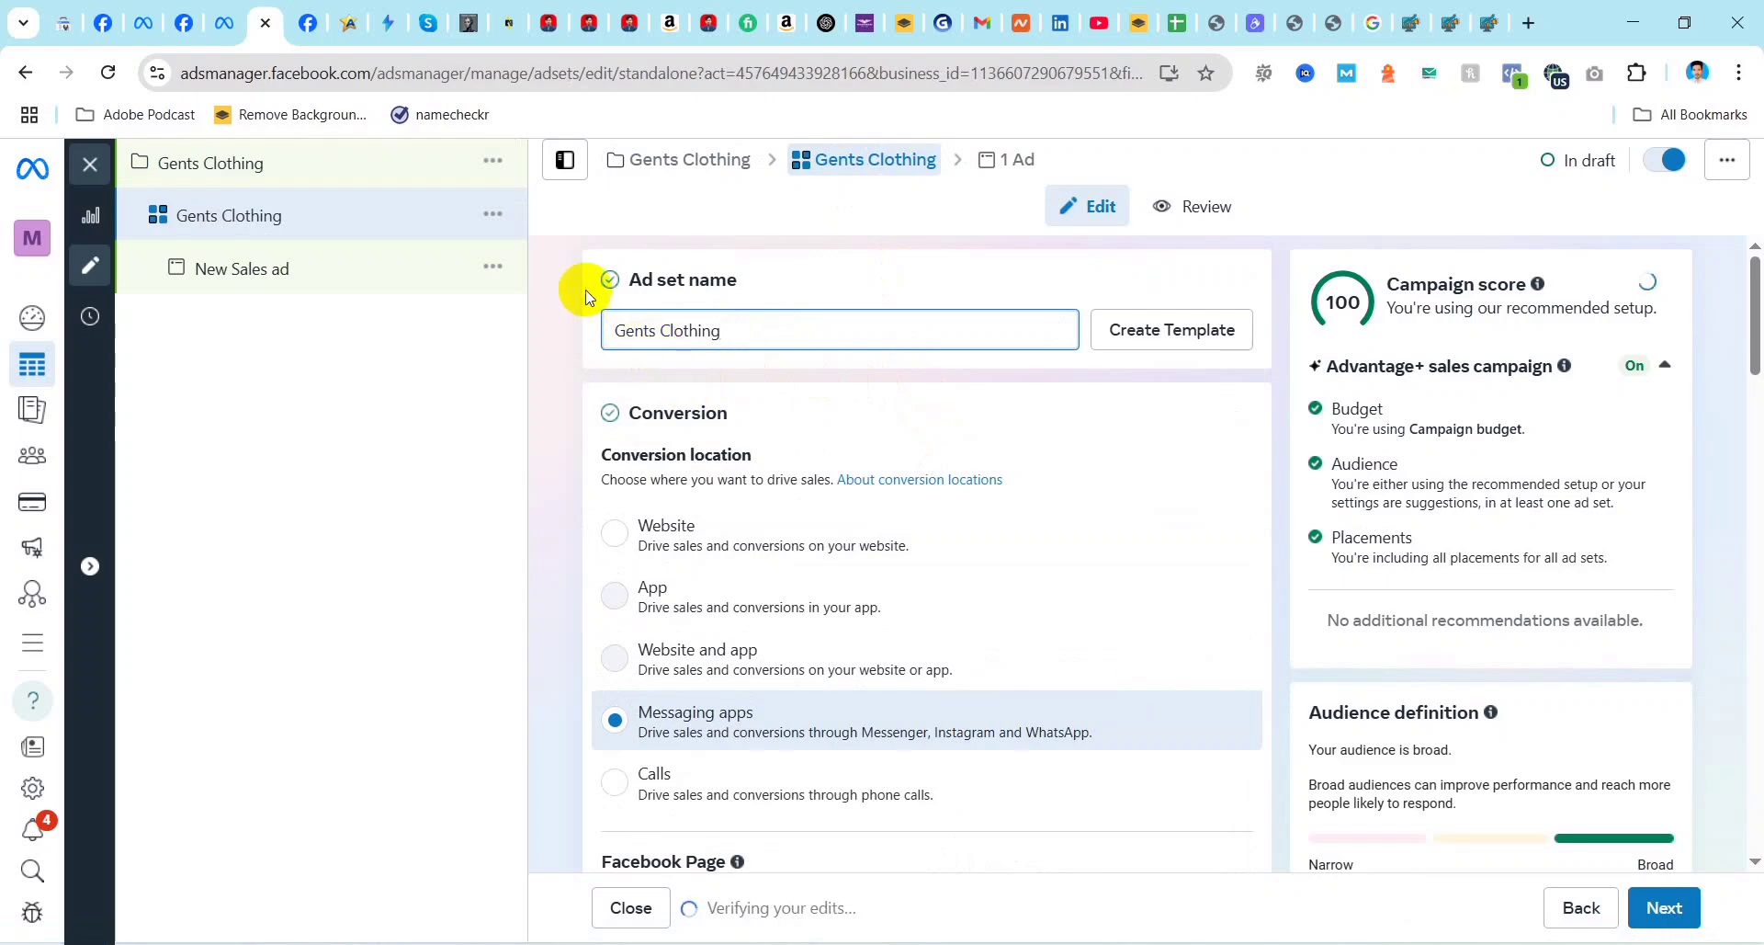
{"action": "left_click", "coordinate": [589, 297]}
Step: Examine the ad set's conversion location options and the list of Facebook Pages available for the ad
{"action": "scroll", "coordinate": [755, 487], "scroll_direction": "down", "scroll_amount": 1}
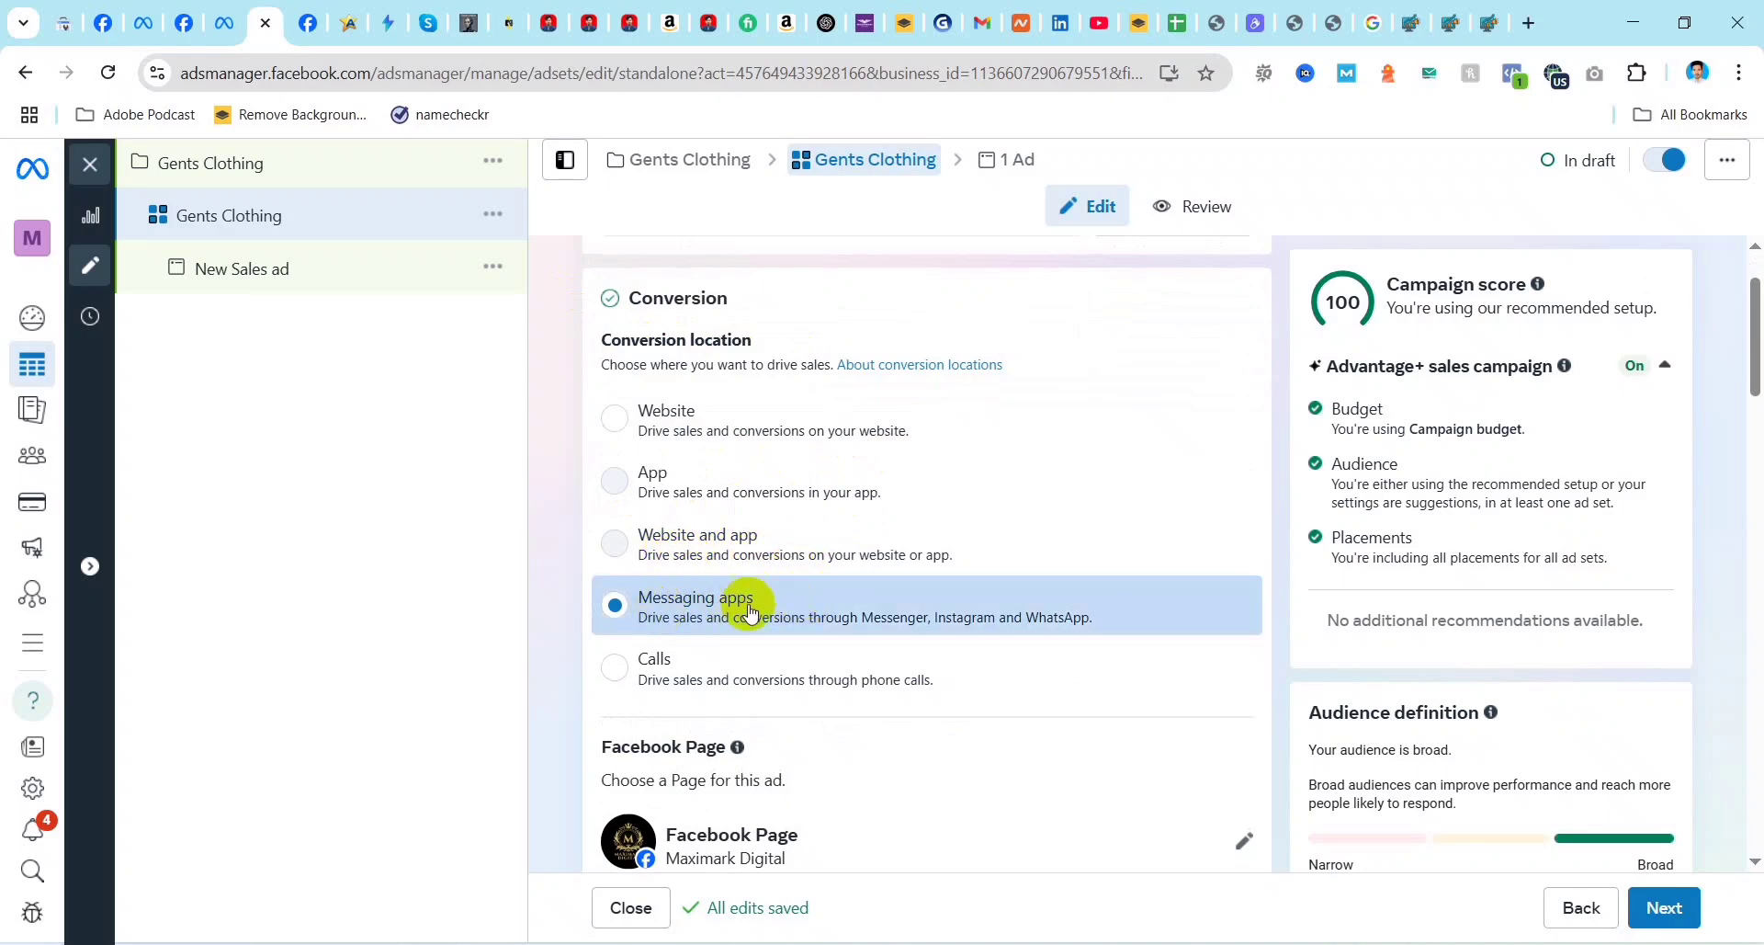
{"action": "scroll", "coordinate": [809, 588], "scroll_direction": "down", "scroll_amount": 1}
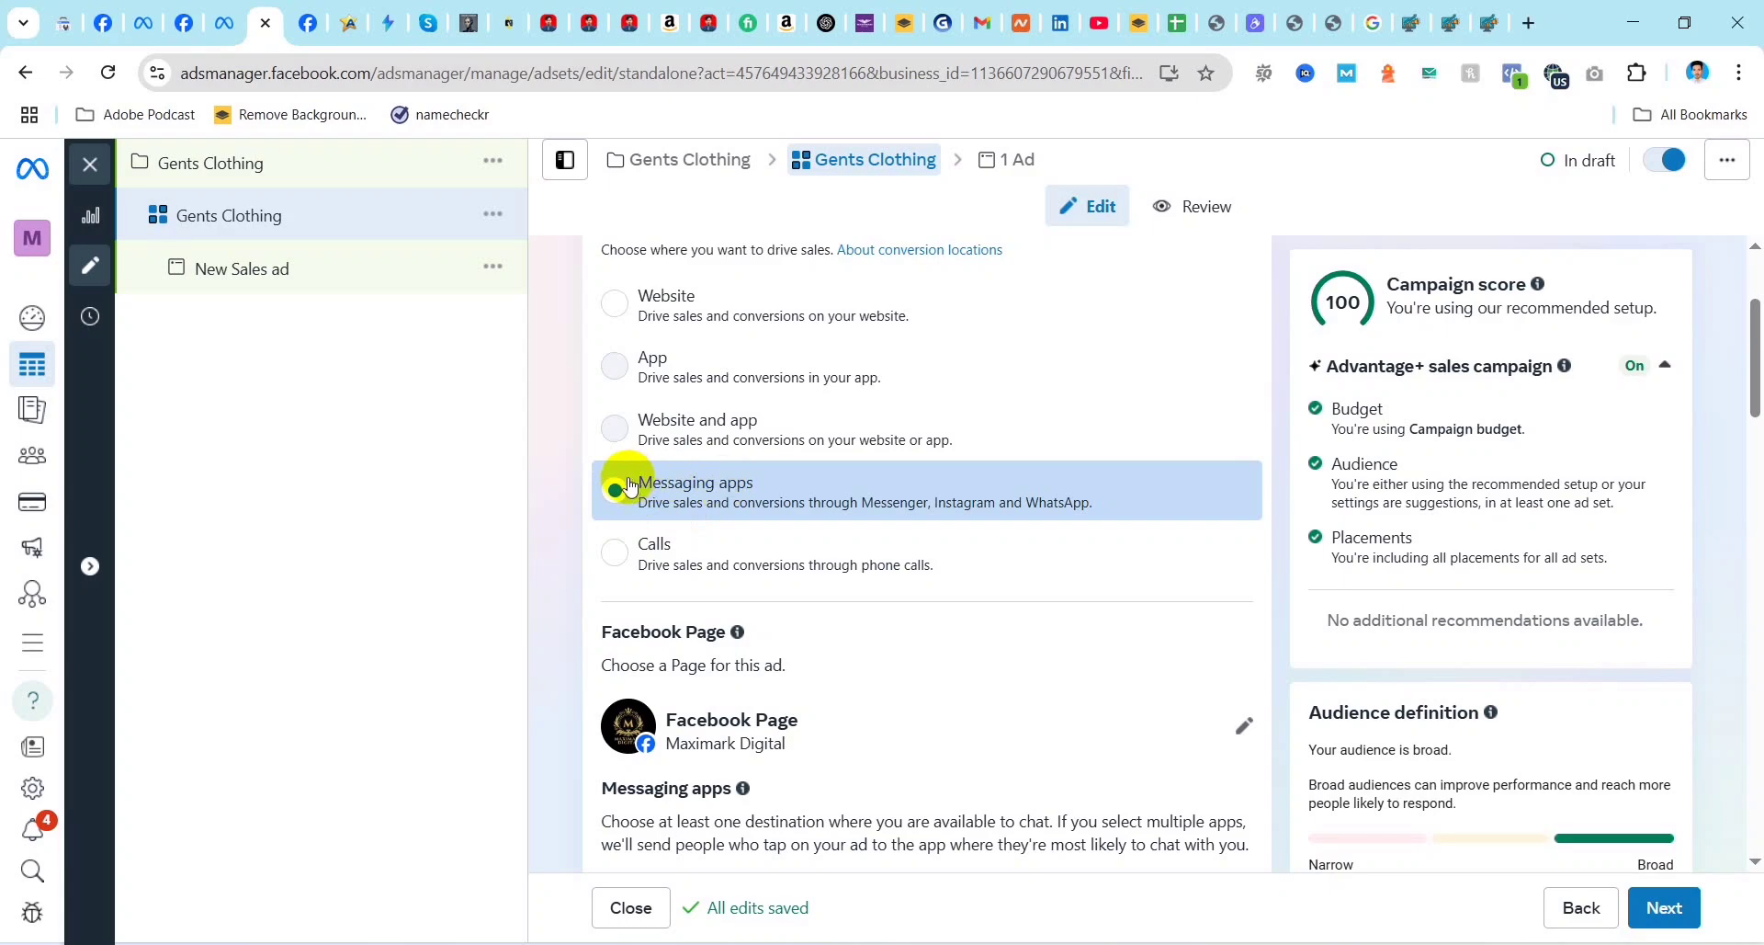
{"action": "mouse_move", "coordinate": [659, 366]}
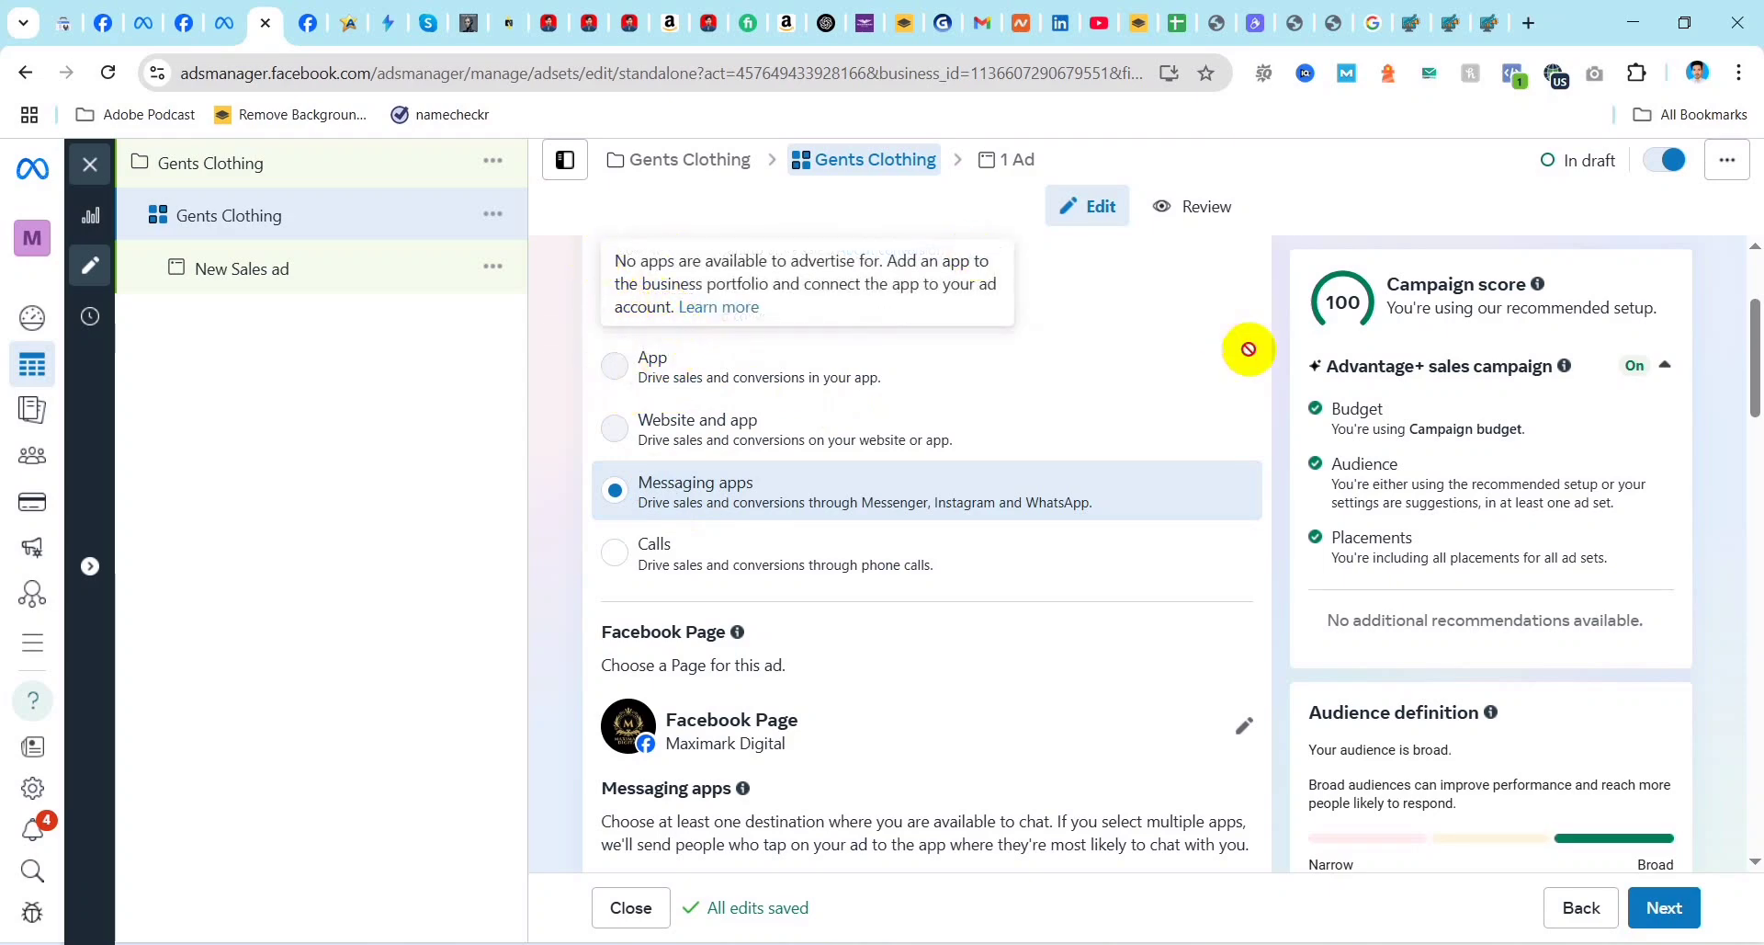
{"action": "scroll", "coordinate": [919, 377], "scroll_direction": "up", "scroll_amount": 1}
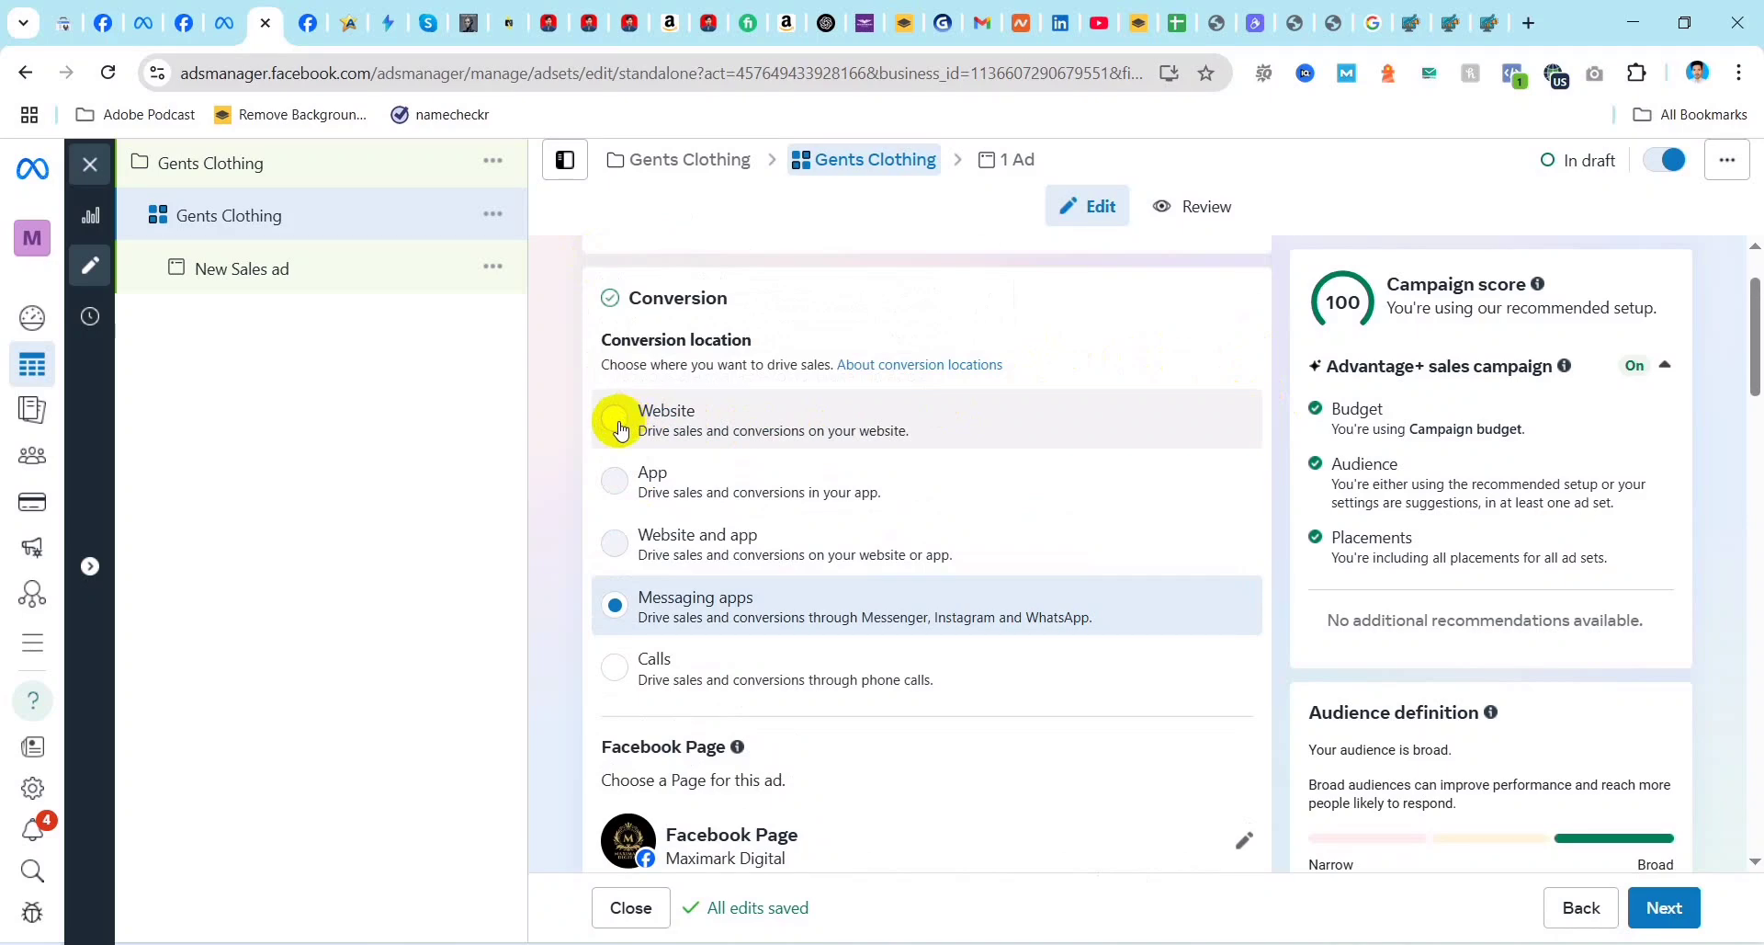
{"action": "scroll", "coordinate": [717, 658], "scroll_direction": "down", "scroll_amount": 2}
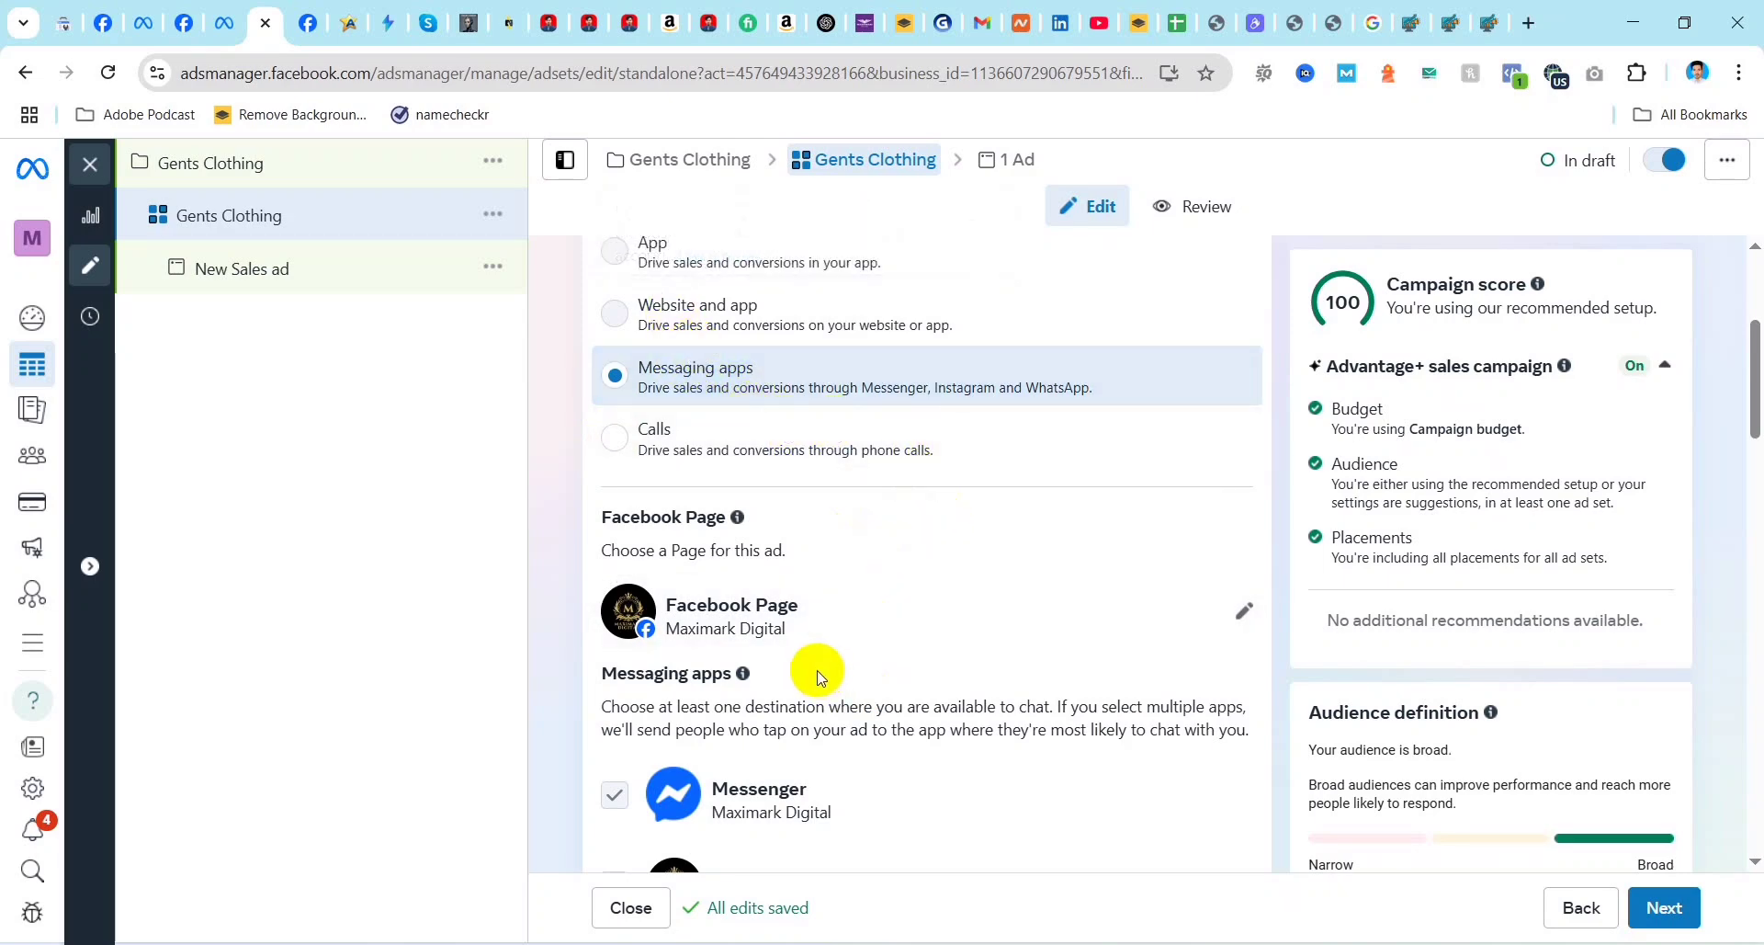
{"action": "scroll", "coordinate": [845, 674], "scroll_direction": "down", "scroll_amount": 3}
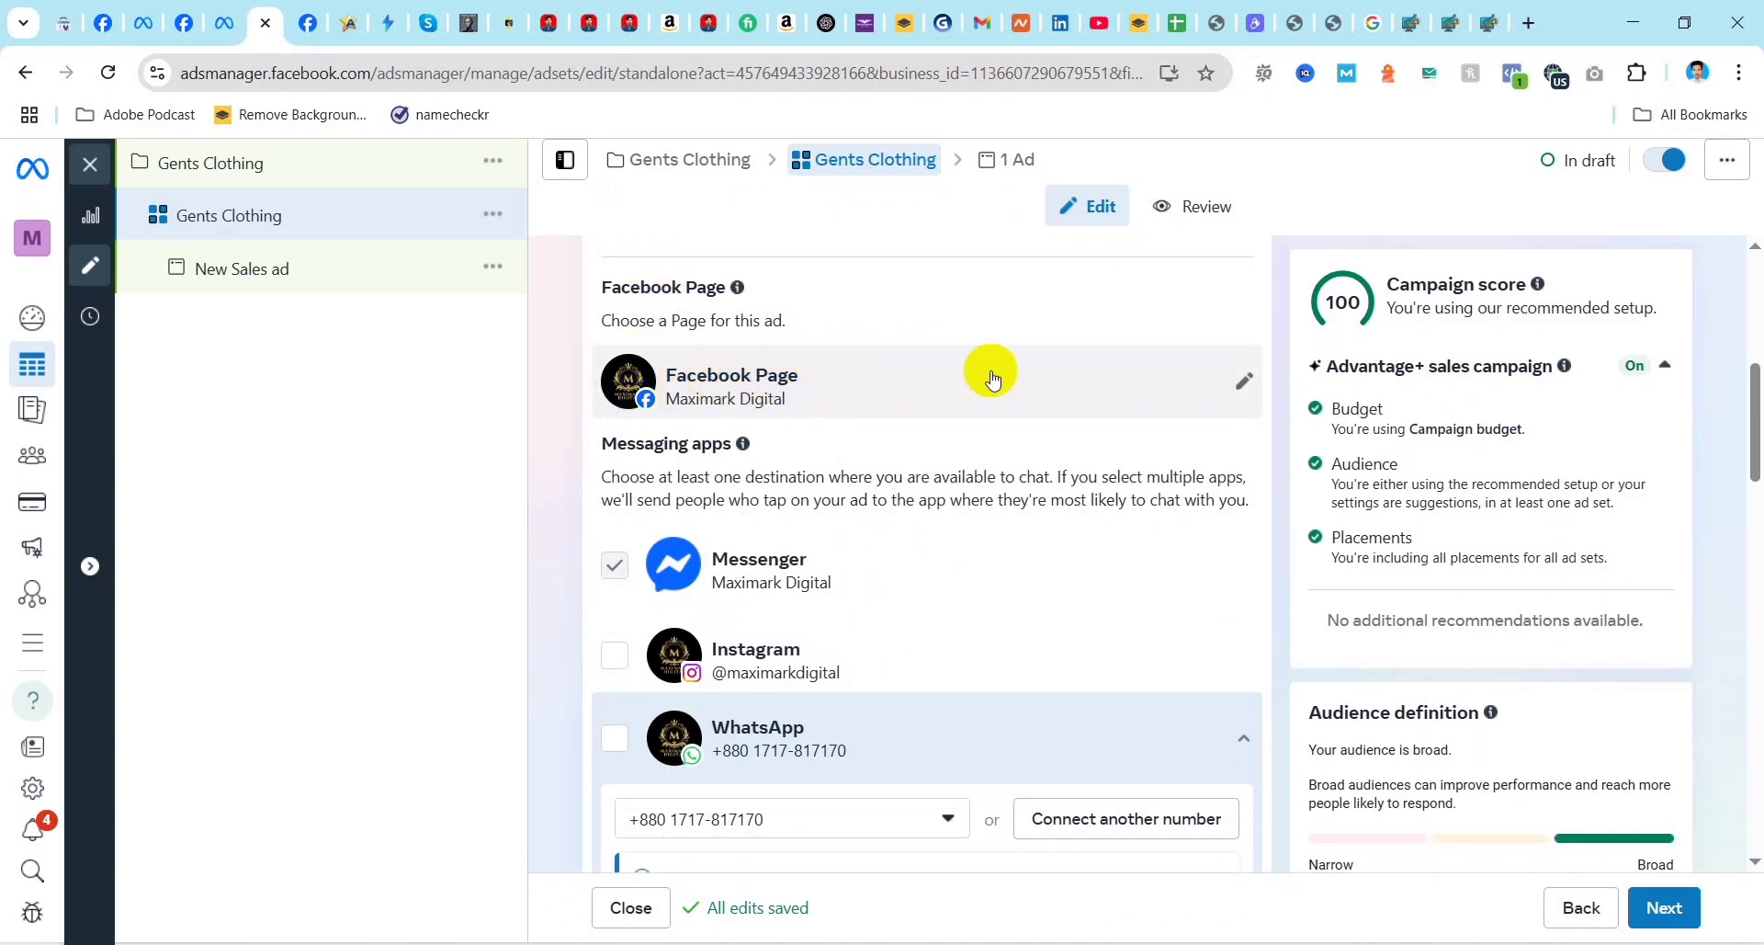
{"action": "left_click", "coordinate": [1245, 382]}
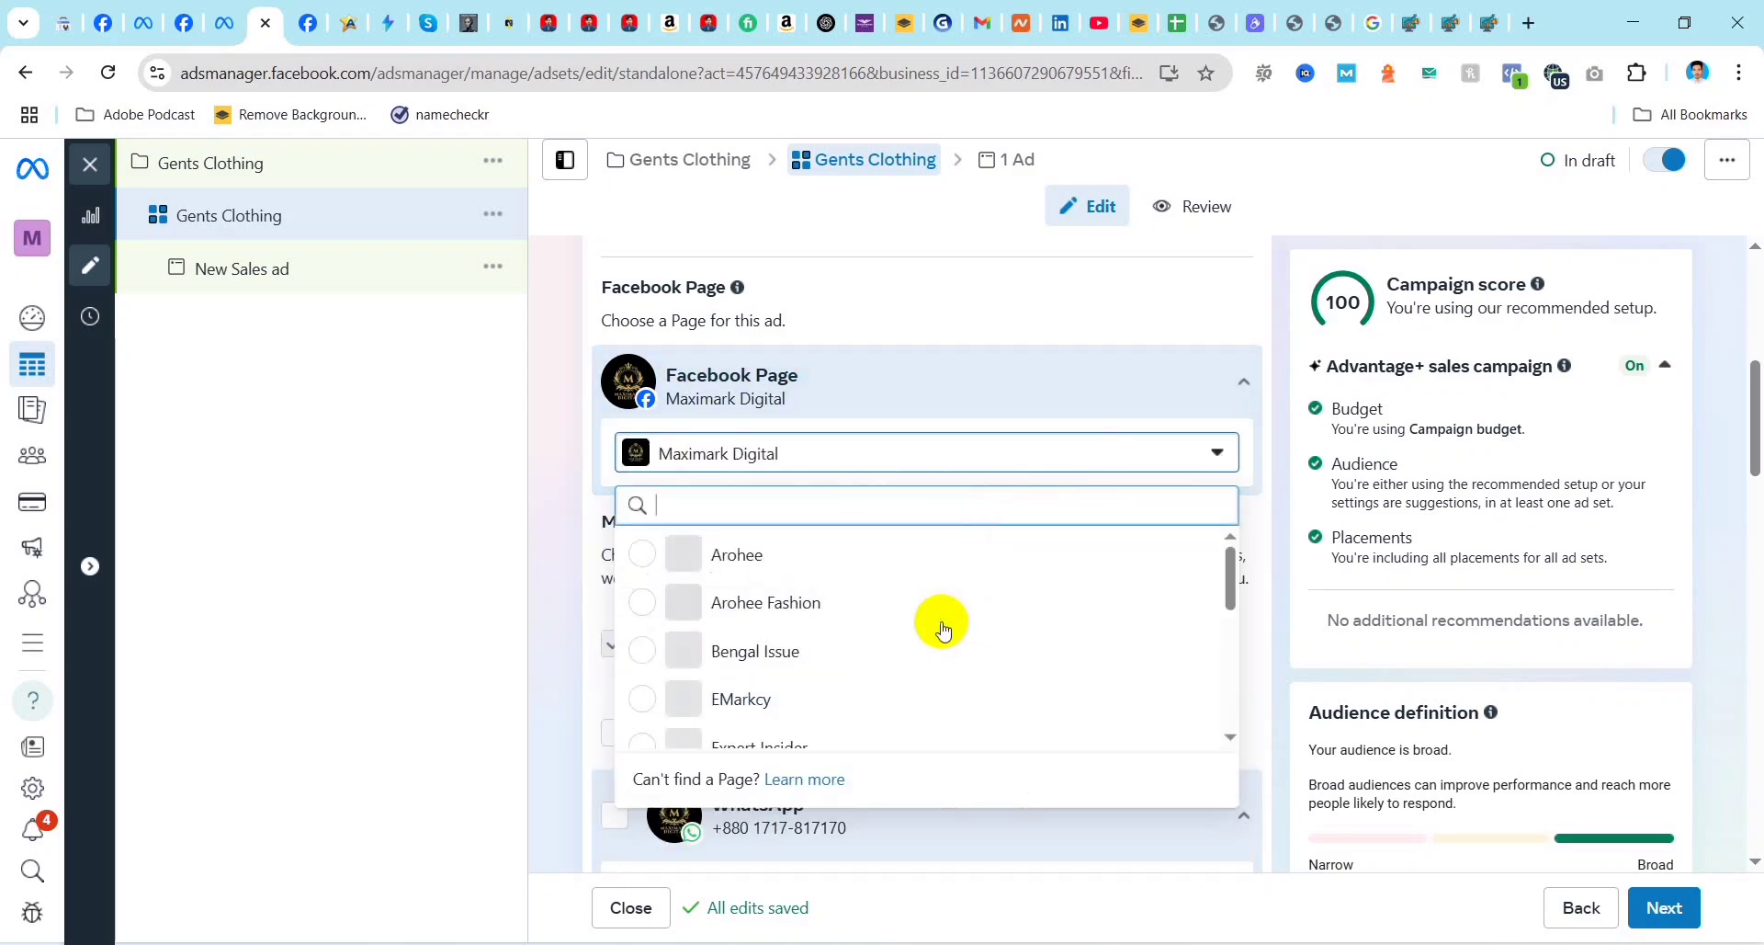
{"action": "scroll", "coordinate": [808, 638], "scroll_direction": "down", "scroll_amount": 5}
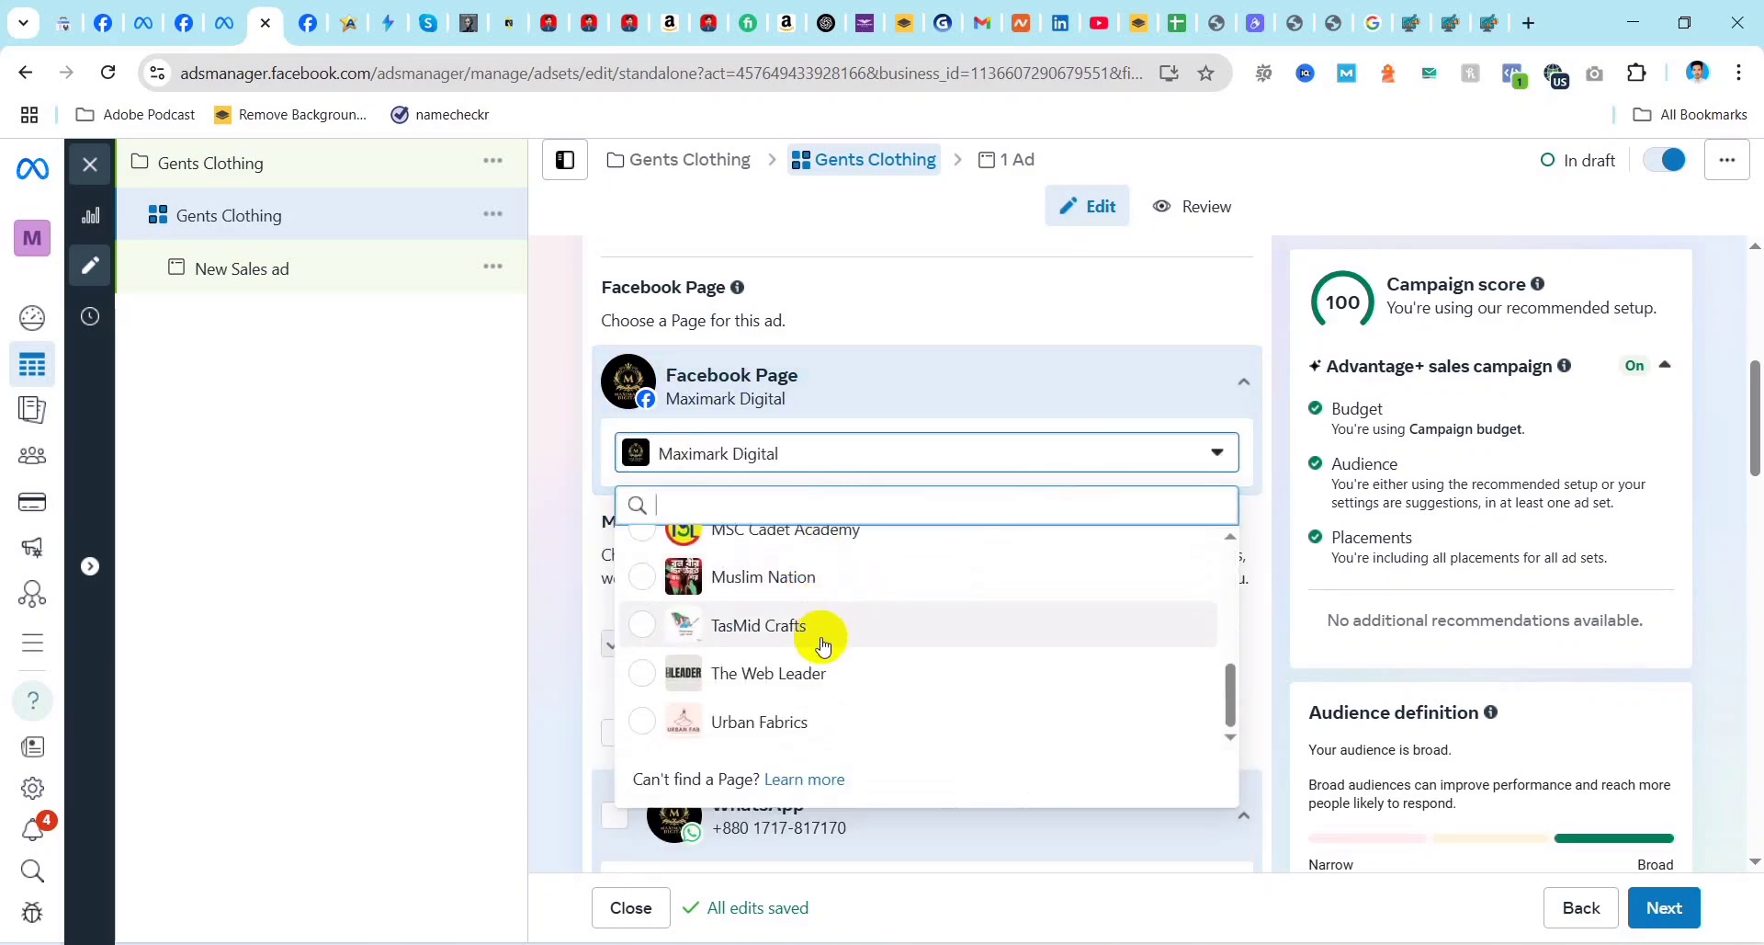
{"action": "scroll", "coordinate": [822, 643], "scroll_direction": "up", "scroll_amount": 5}
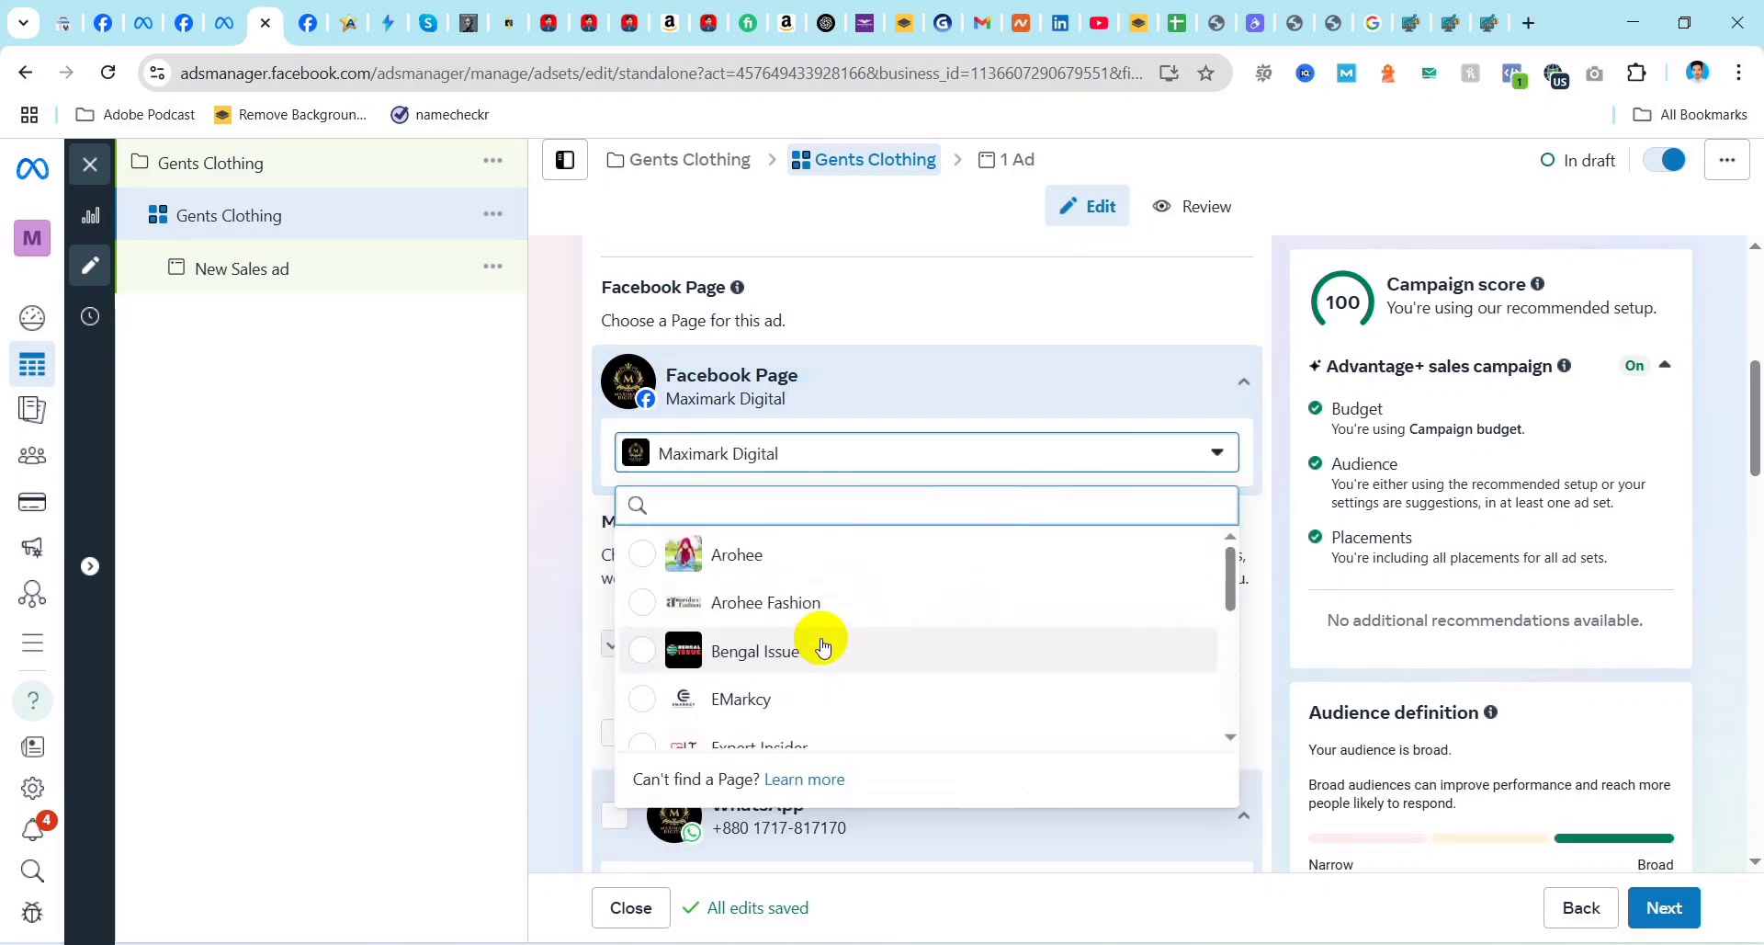
{"action": "left_click", "coordinate": [1027, 317]}
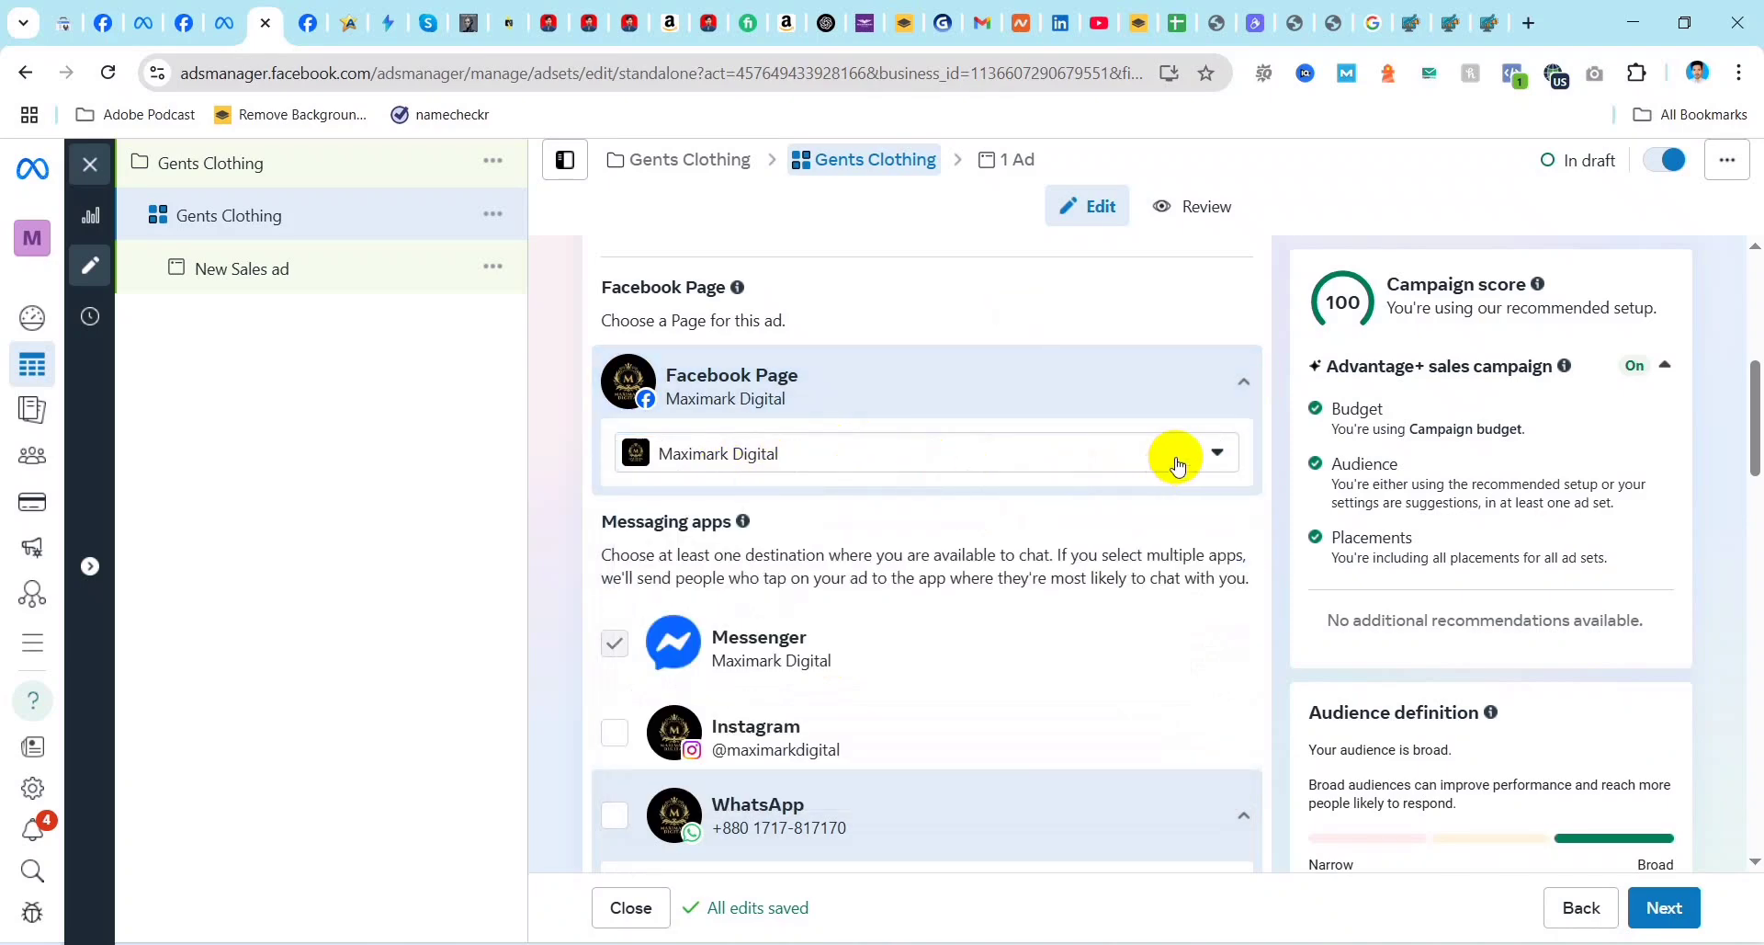
Step: Review the ad set's messaging app destinations, performance goal, cost per result goal, and budget and schedule settings
{"action": "scroll", "coordinate": [1011, 657], "scroll_direction": "down", "scroll_amount": 1}
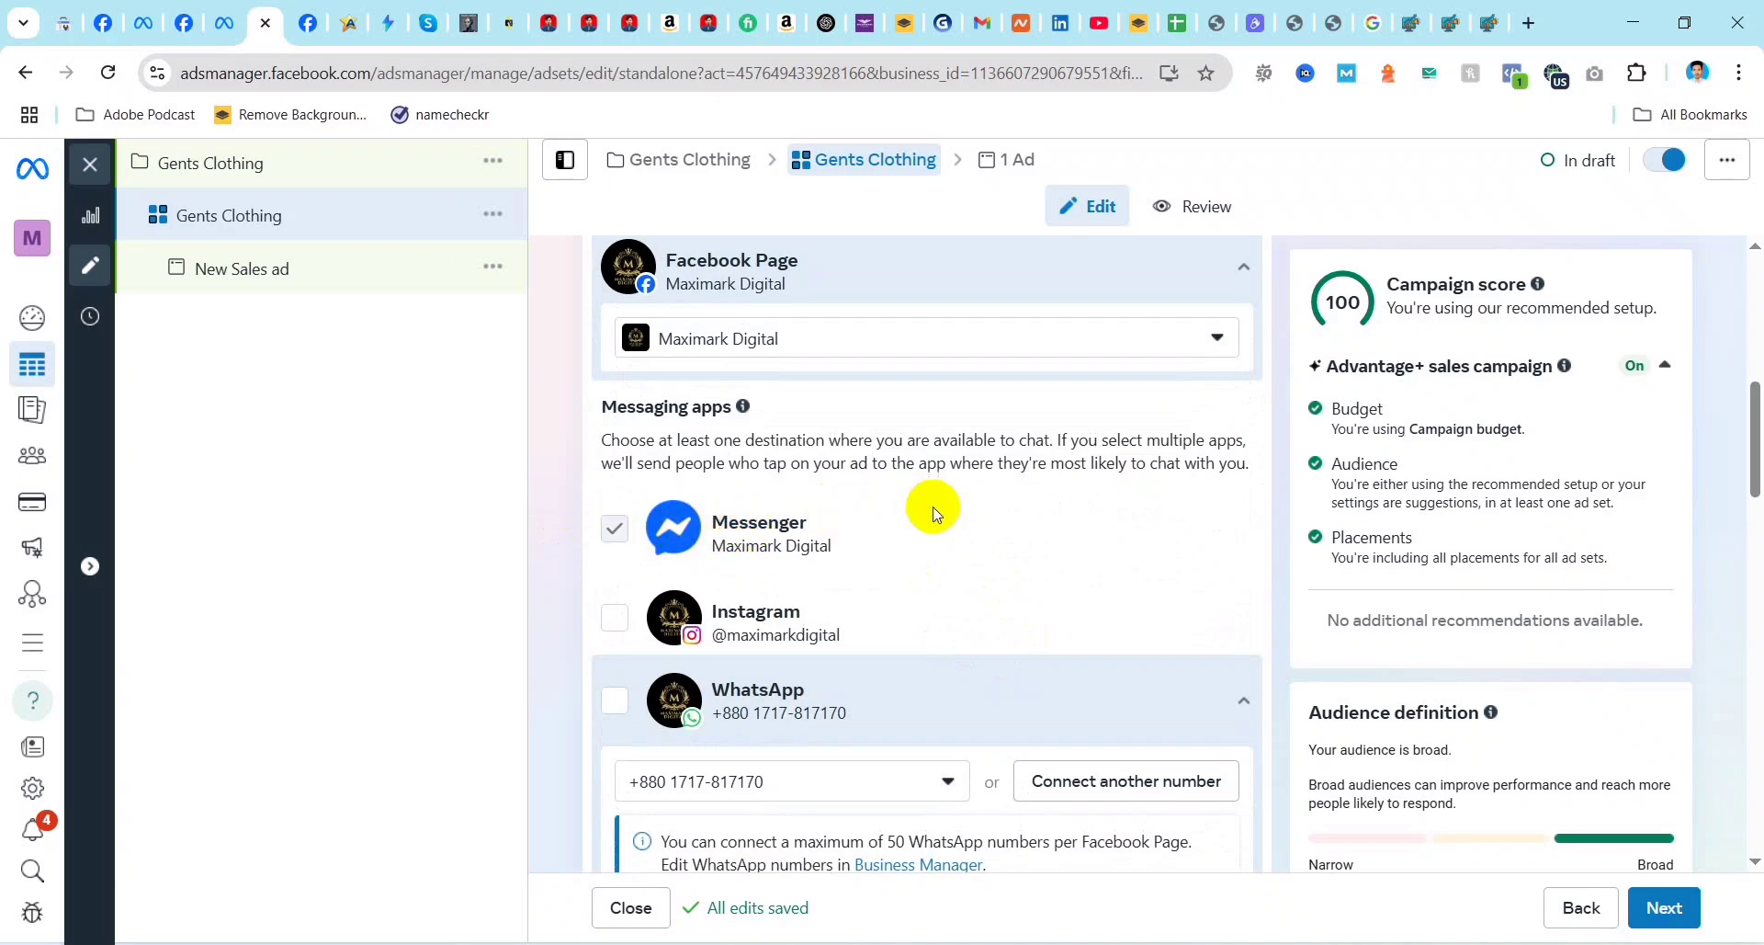
{"action": "scroll", "coordinate": [919, 570], "scroll_direction": "down", "scroll_amount": 2}
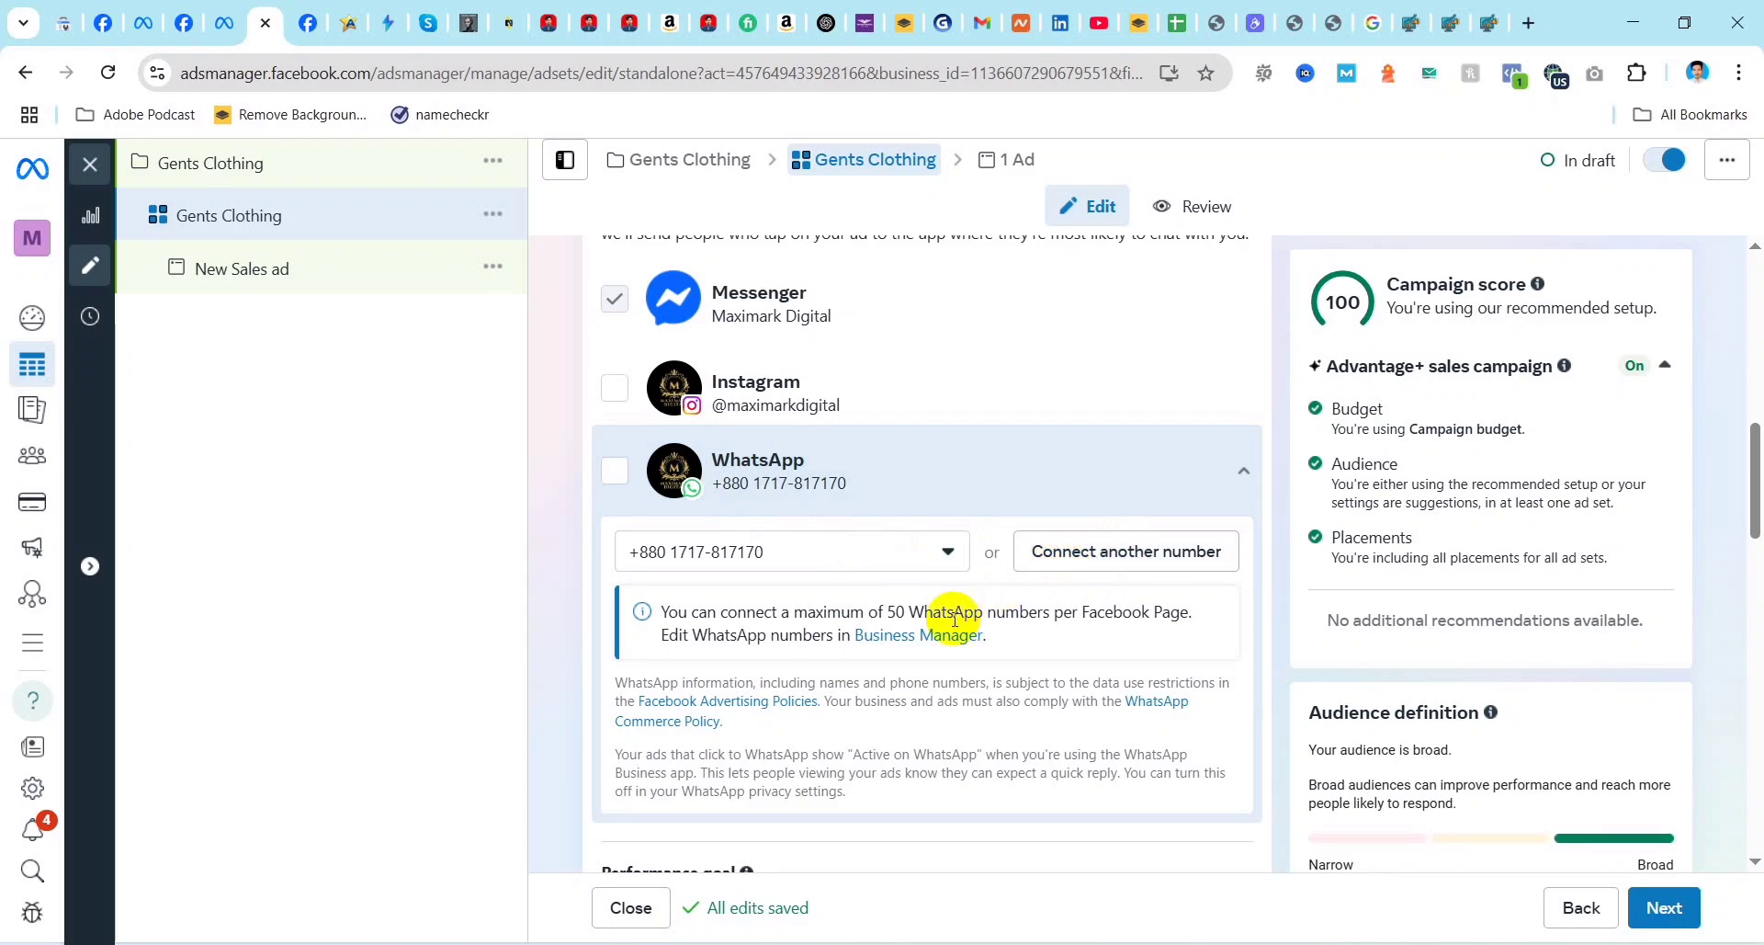
{"action": "scroll", "coordinate": [945, 640], "scroll_direction": "down", "scroll_amount": 1}
{"action": "scroll", "coordinate": [924, 632], "scroll_direction": "down", "scroll_amount": 2}
{"action": "scroll", "coordinate": [882, 643], "scroll_direction": "down", "scroll_amount": 1}
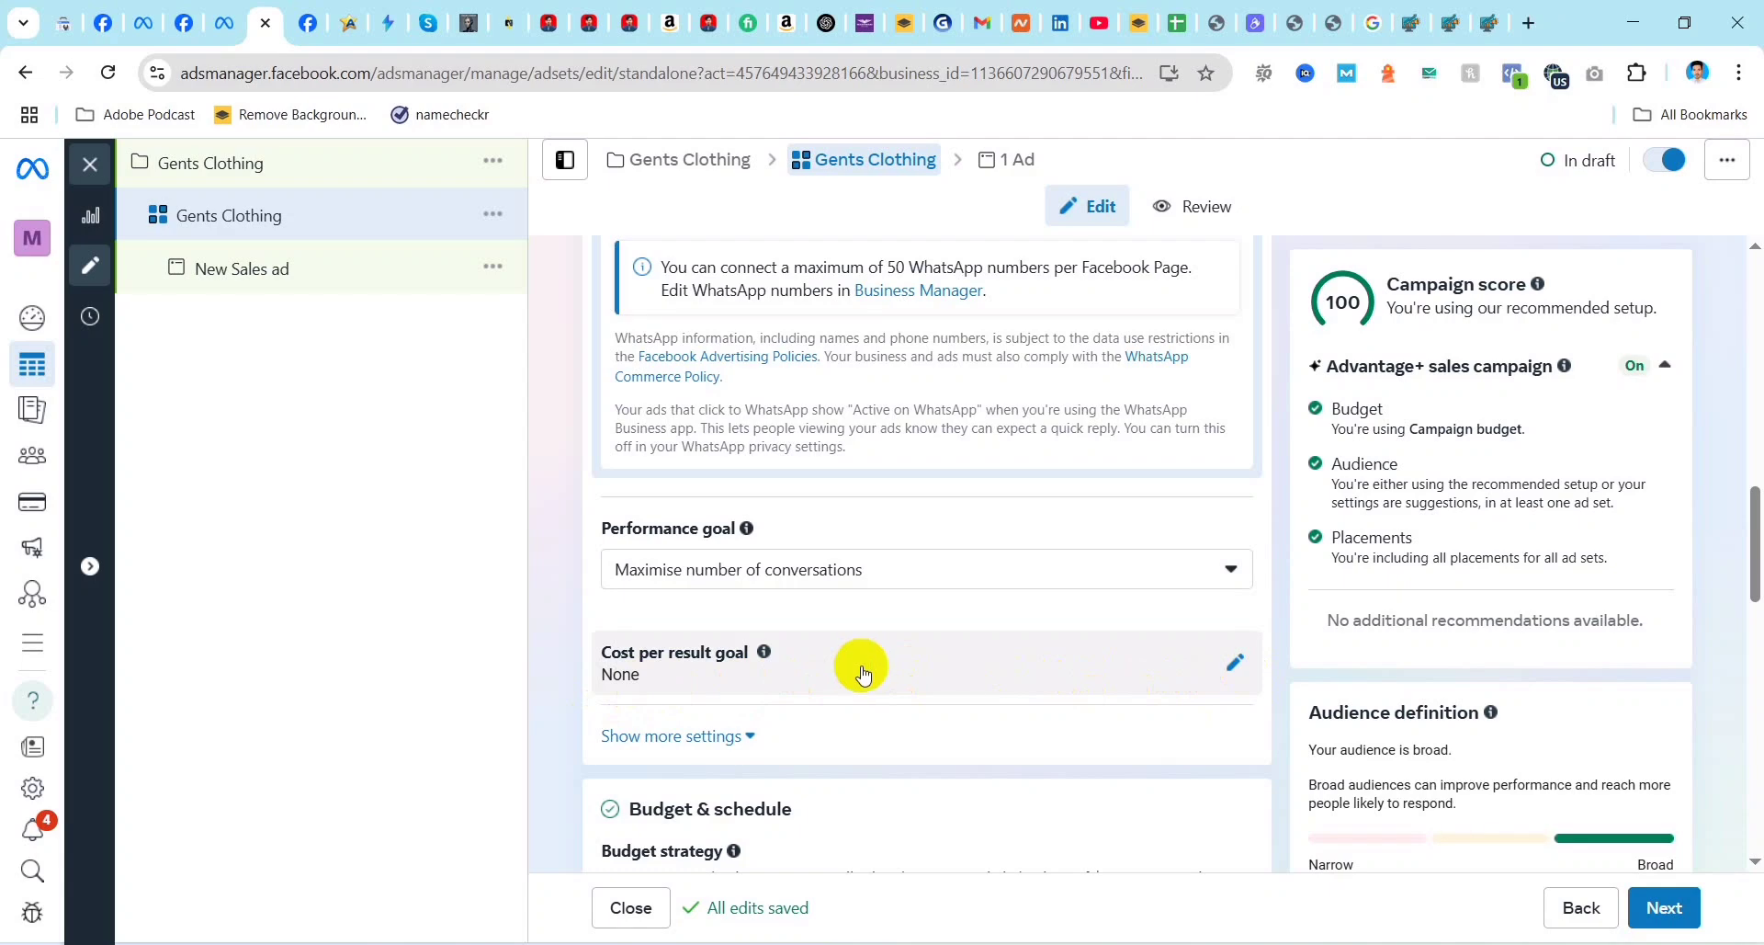
{"action": "scroll", "coordinate": [864, 666], "scroll_direction": "down", "scroll_amount": 4}
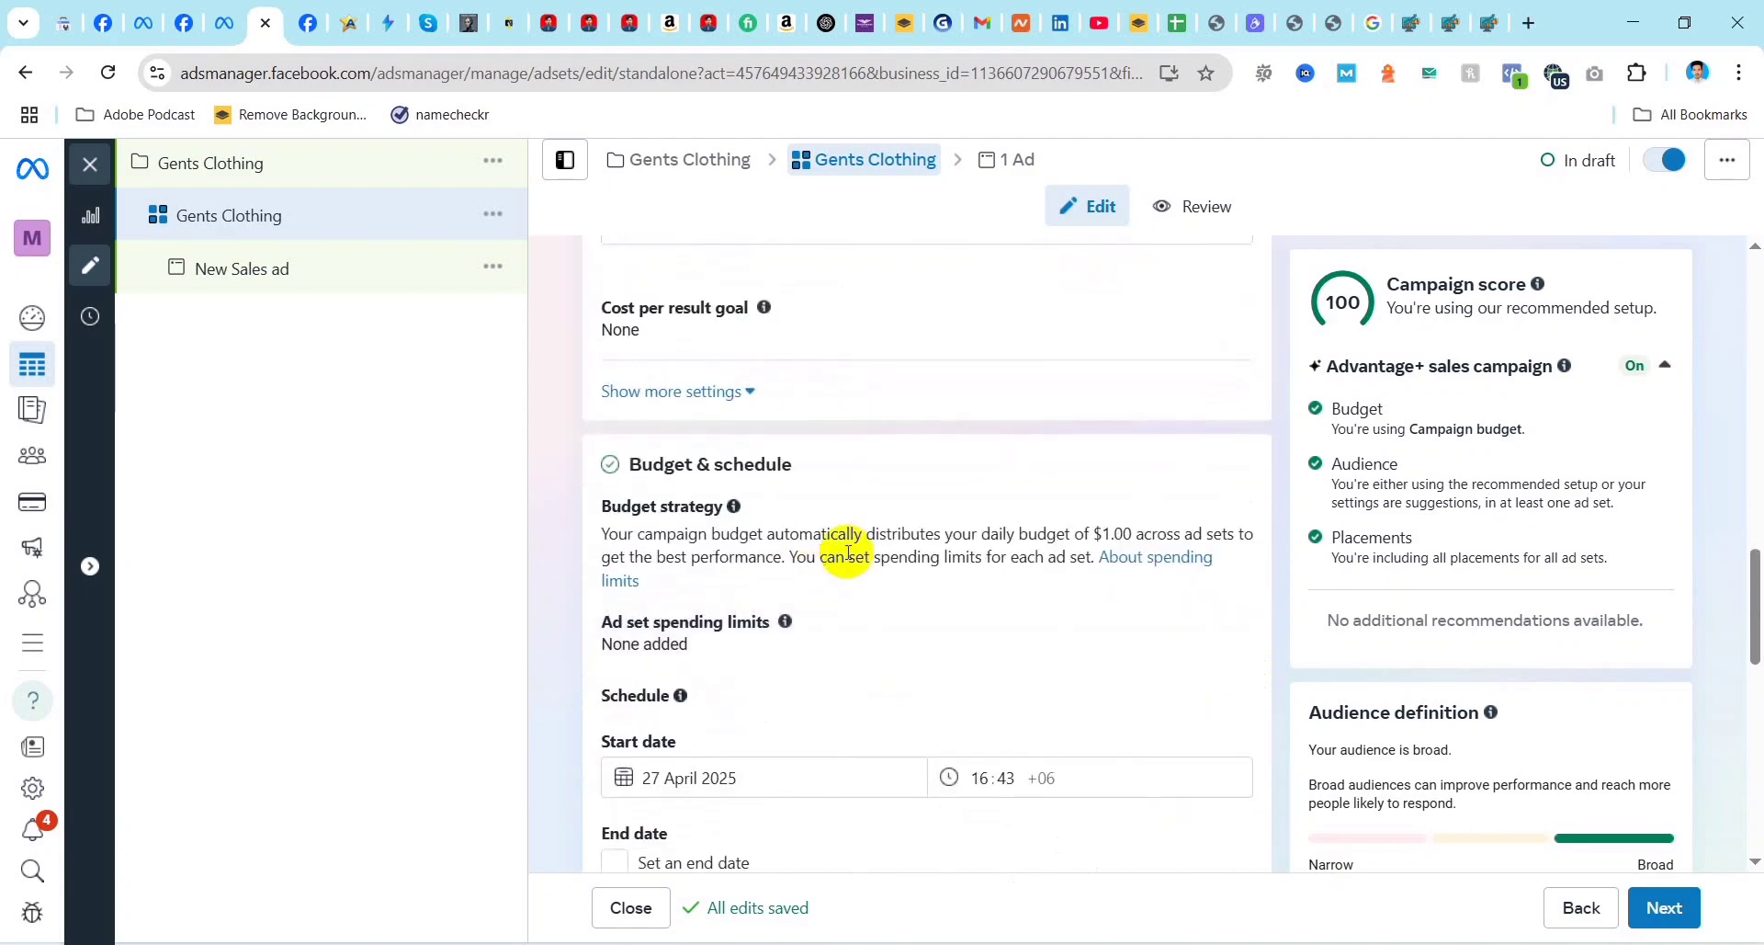
{"action": "scroll", "coordinate": [717, 400], "scroll_direction": "up", "scroll_amount": 1}
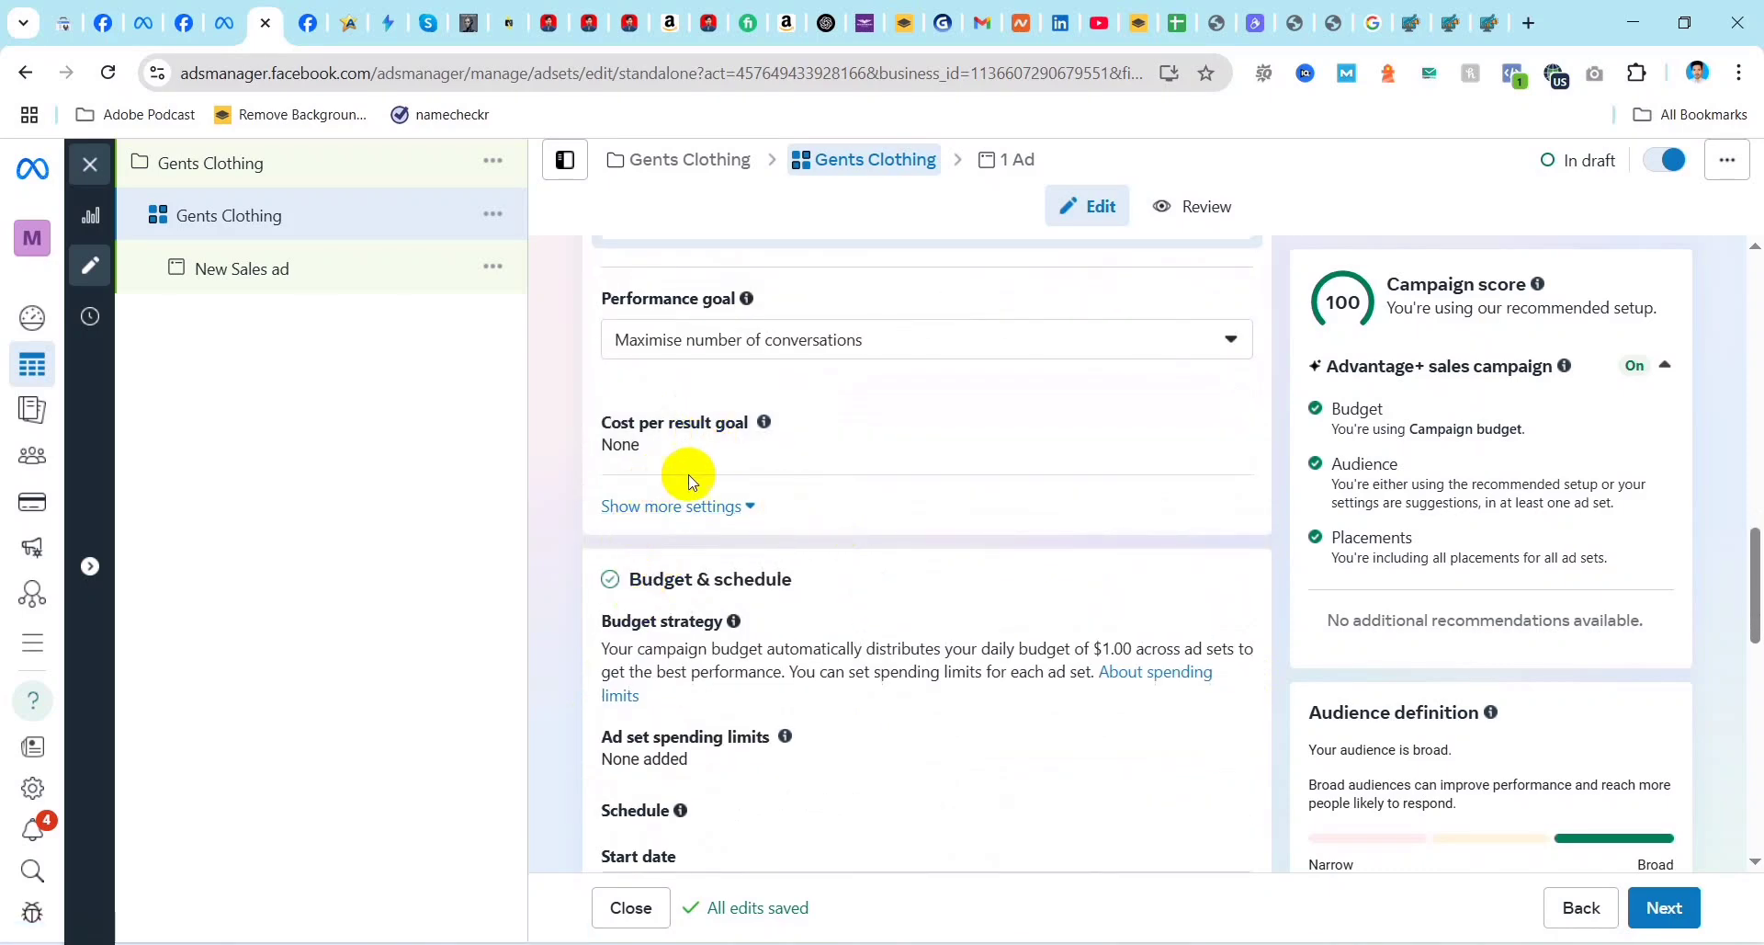
{"action": "scroll", "coordinate": [656, 462], "scroll_direction": "up", "scroll_amount": 1}
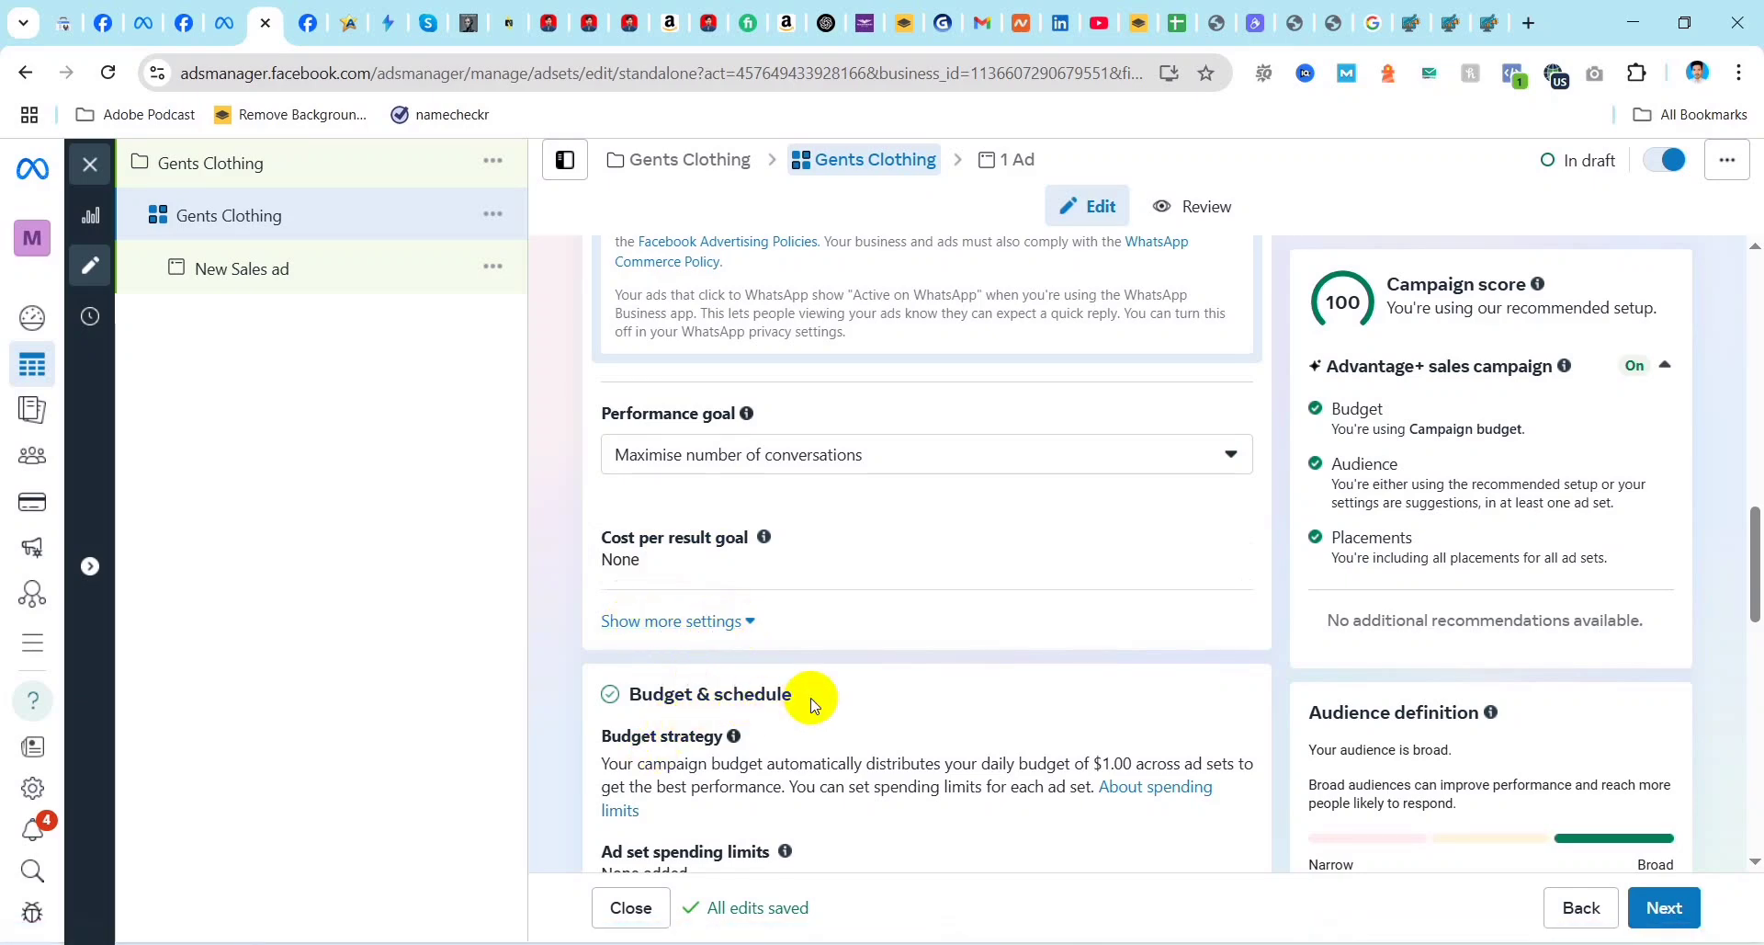
{"action": "scroll", "coordinate": [772, 621], "scroll_direction": "down", "scroll_amount": 2}
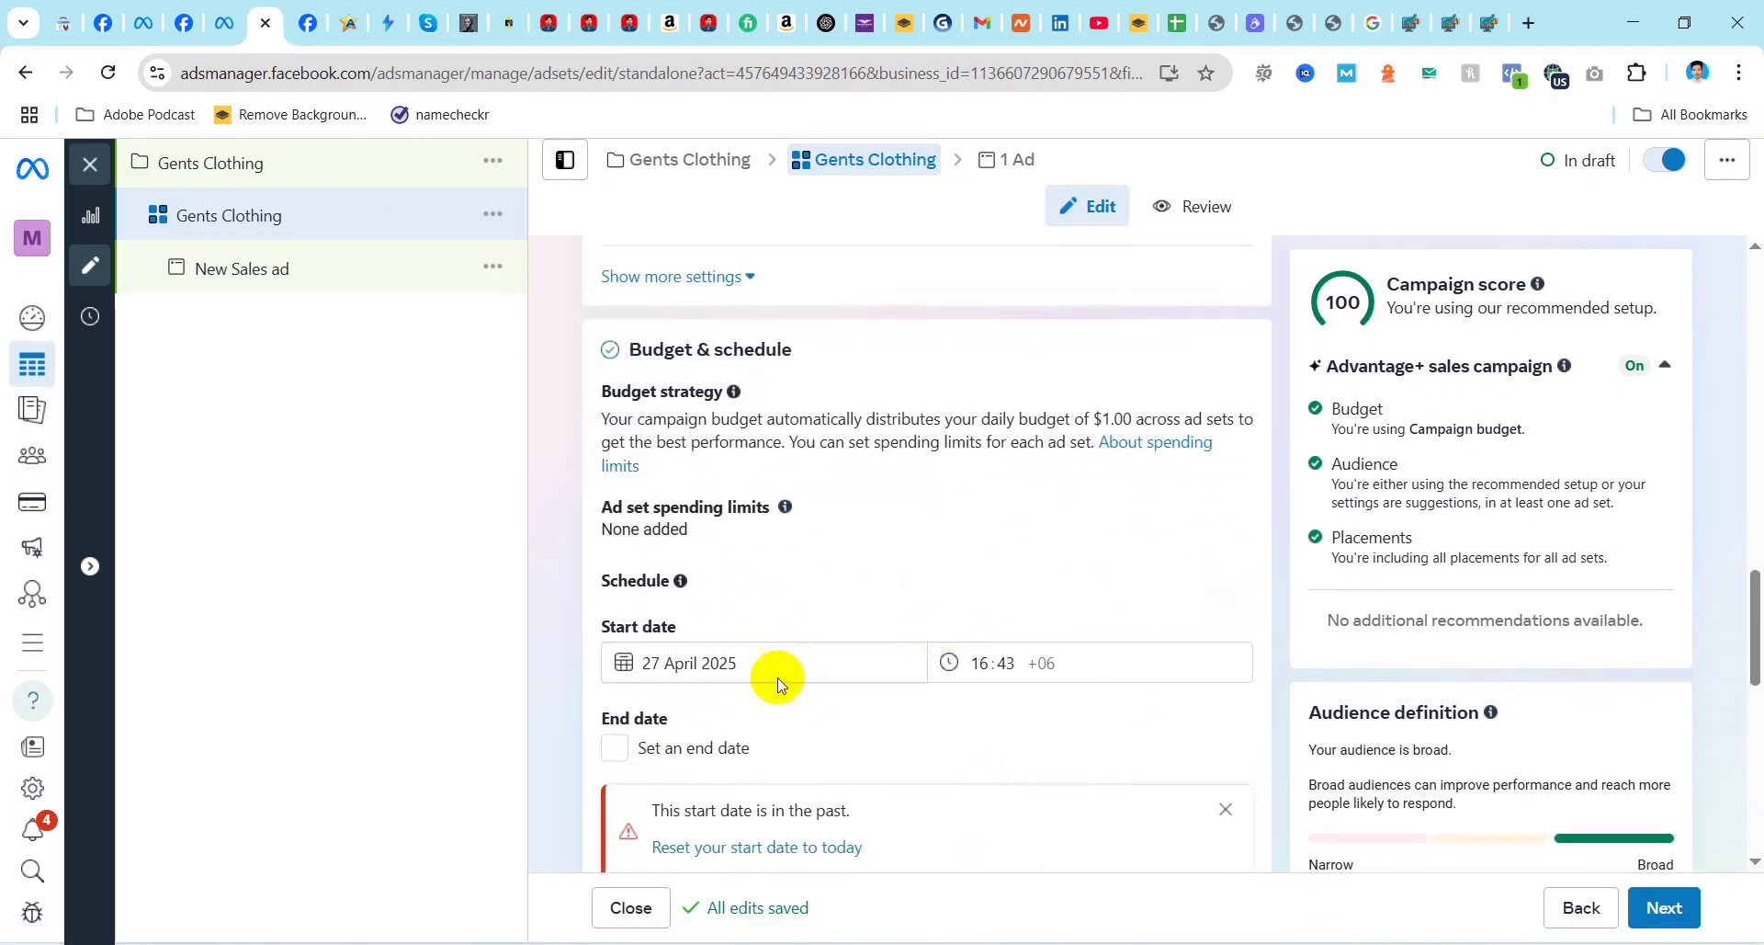
{"action": "scroll", "coordinate": [839, 689], "scroll_direction": "down", "scroll_amount": 3}
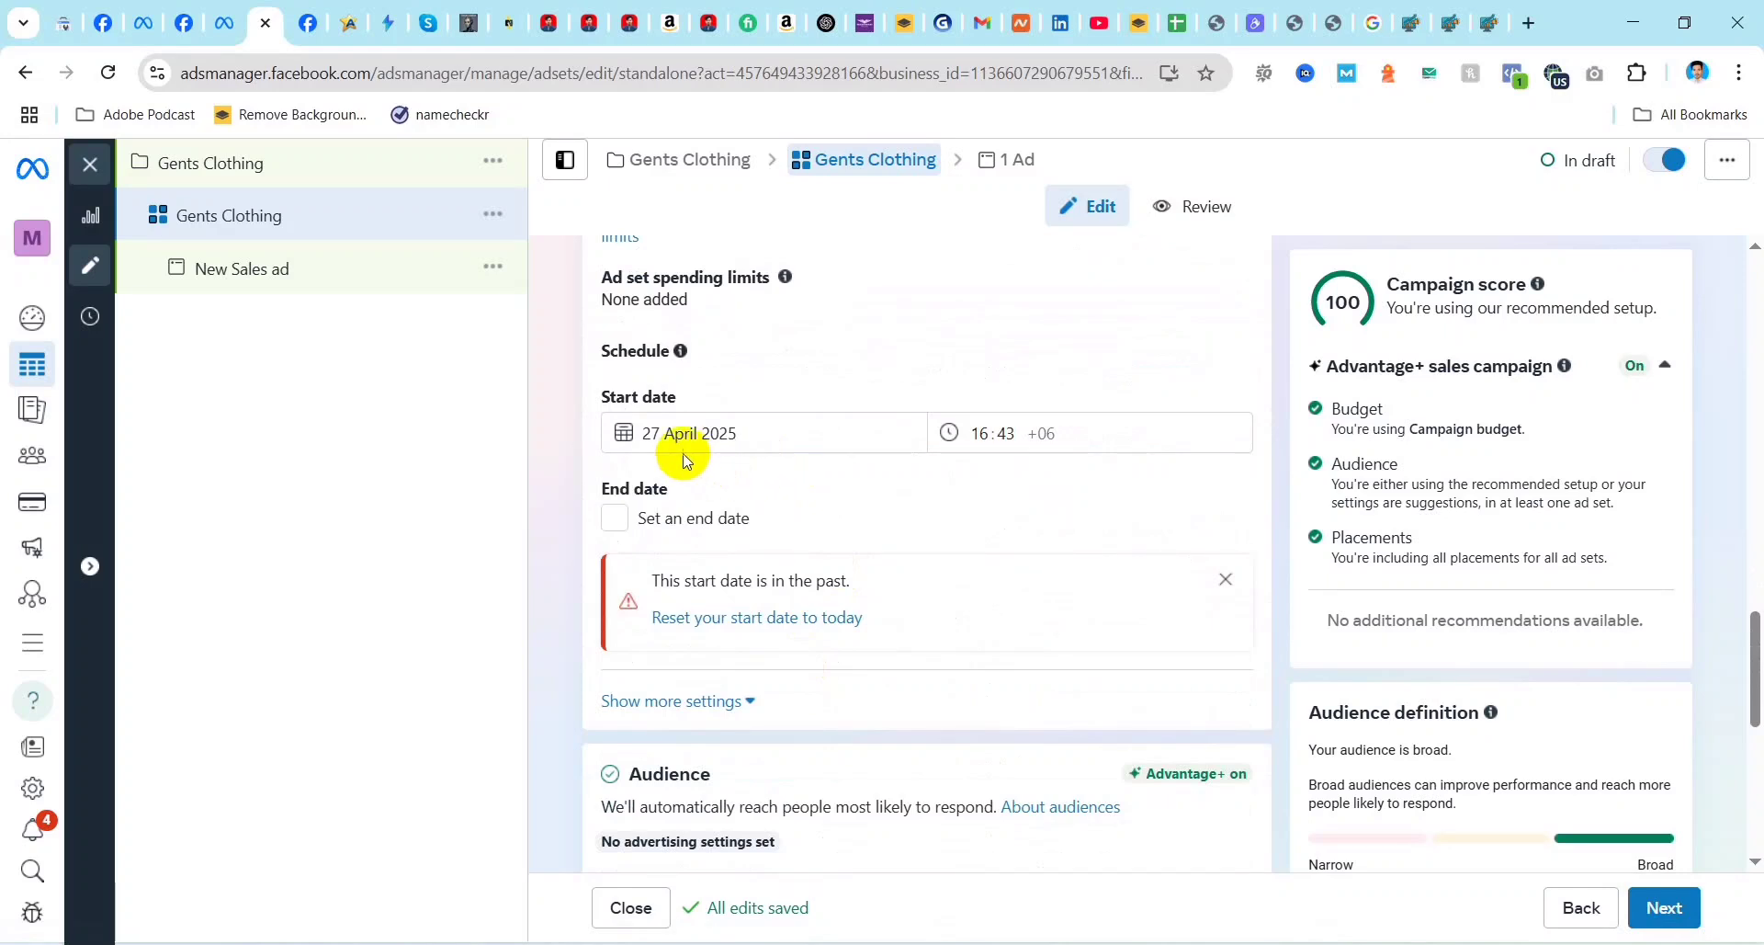
Step: Set the Gents Clothing ad set's start date to 28 April 2025
{"action": "left_click", "coordinate": [763, 434]}
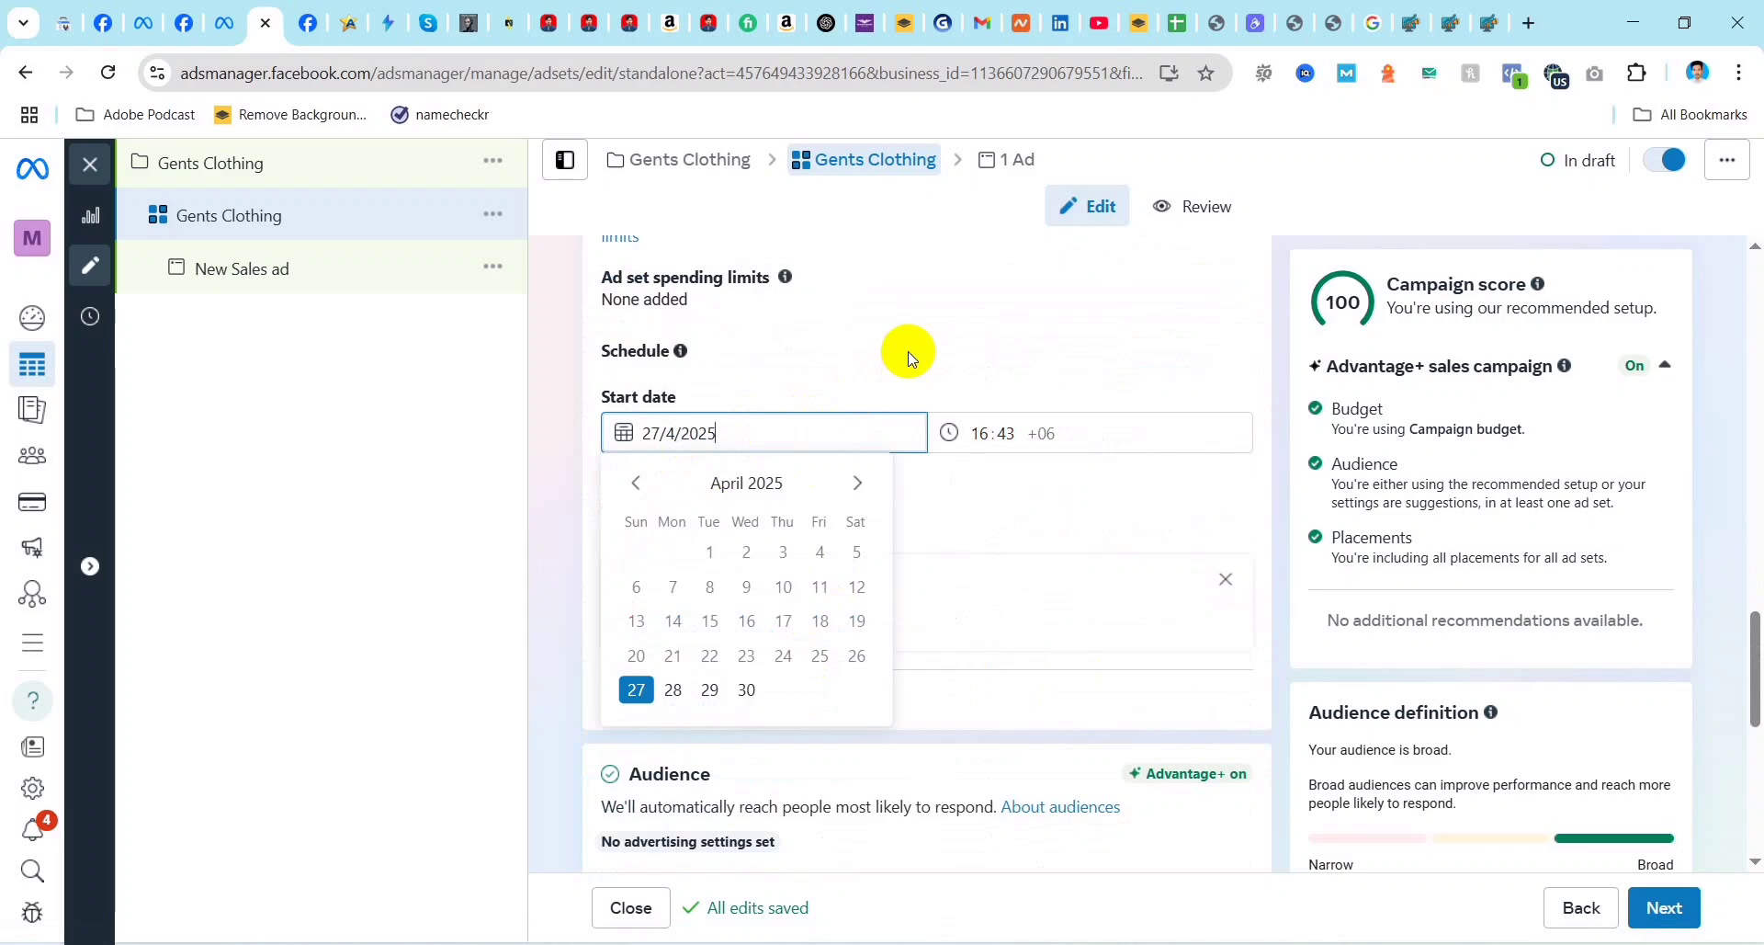
{"action": "left_click", "coordinate": [807, 356]}
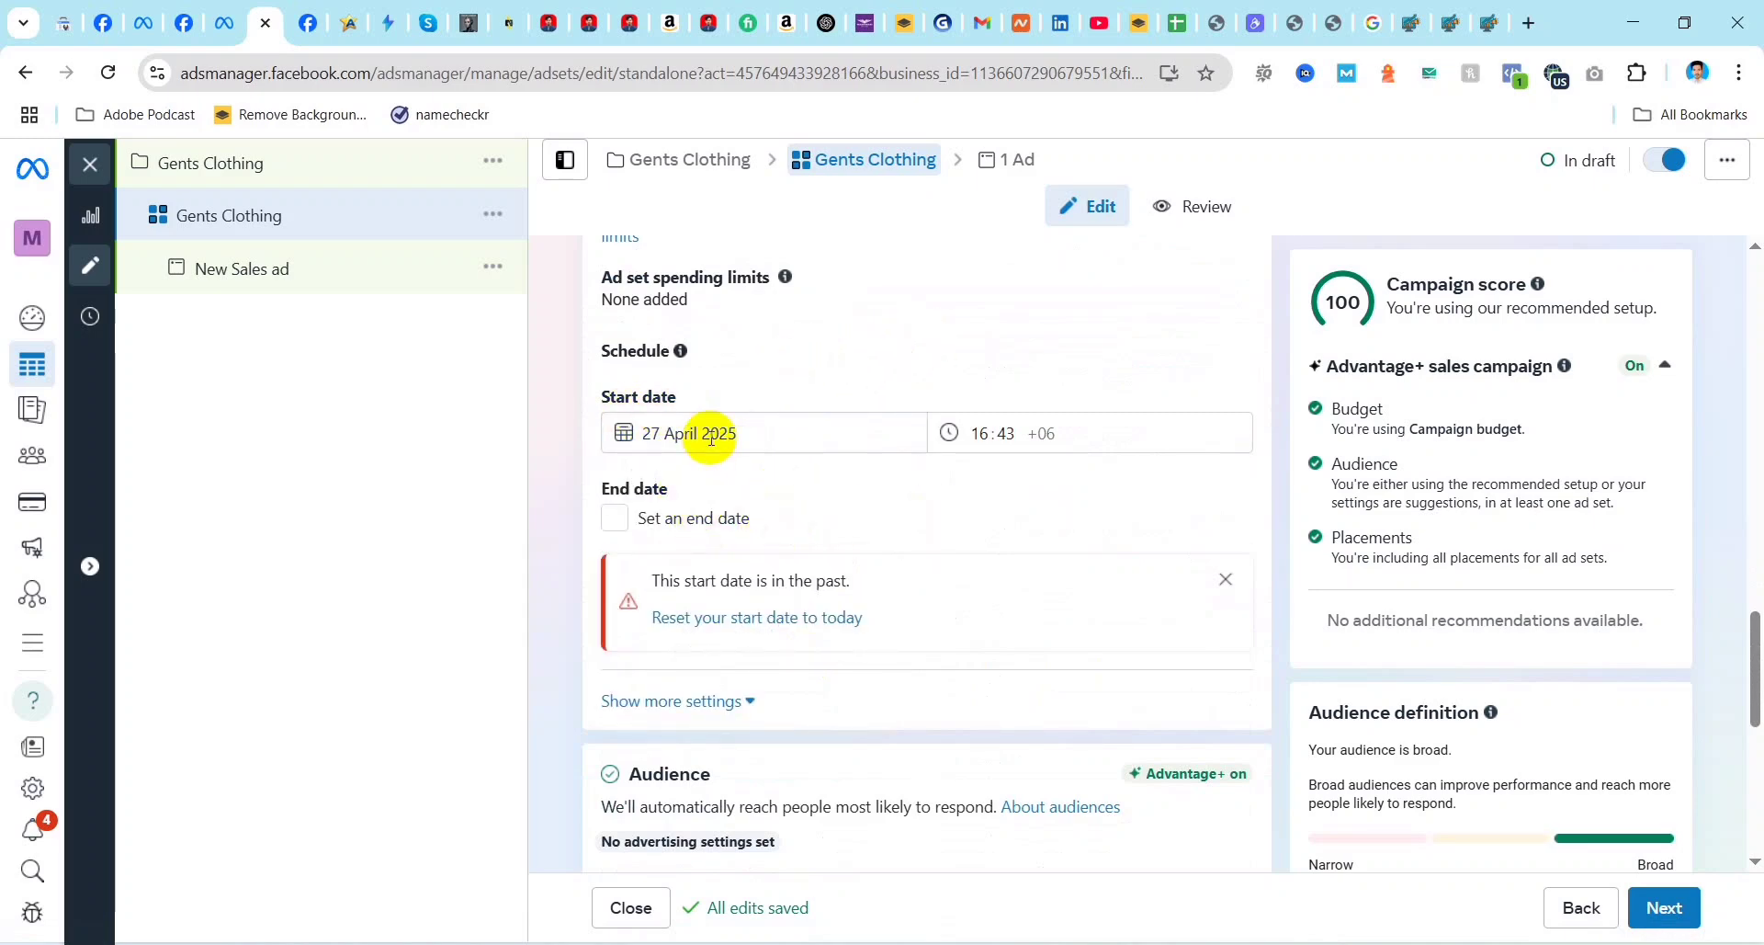
{"action": "left_click", "coordinate": [763, 437]}
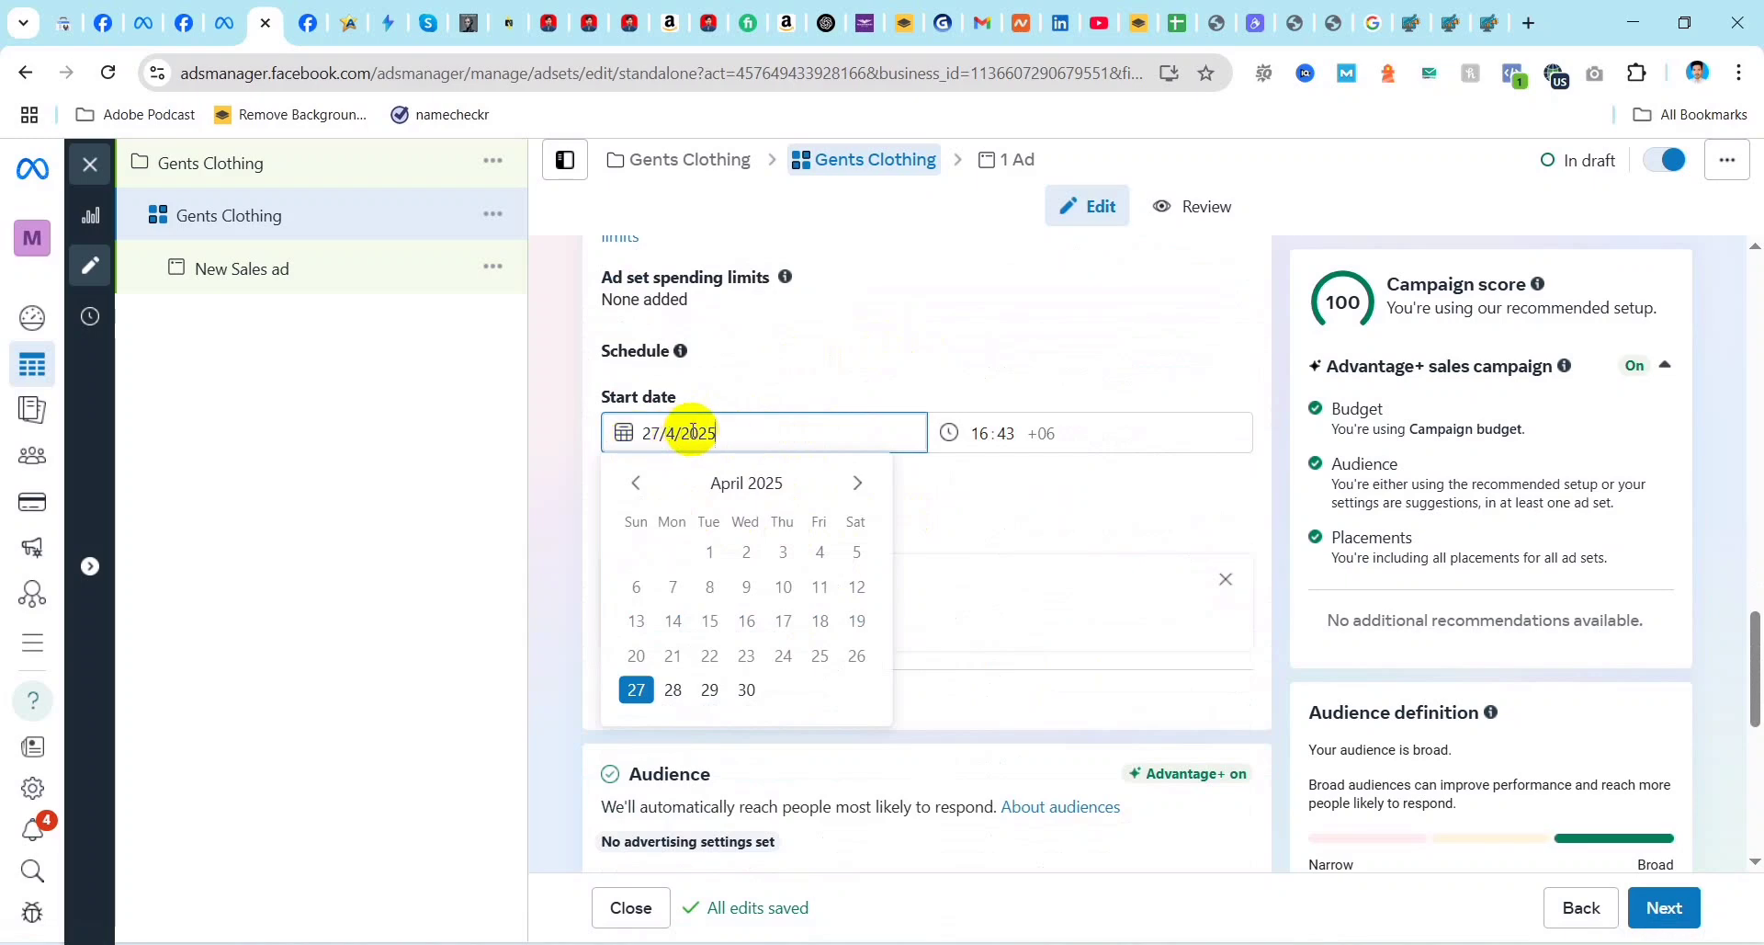
{"action": "left_click", "coordinate": [672, 689]}
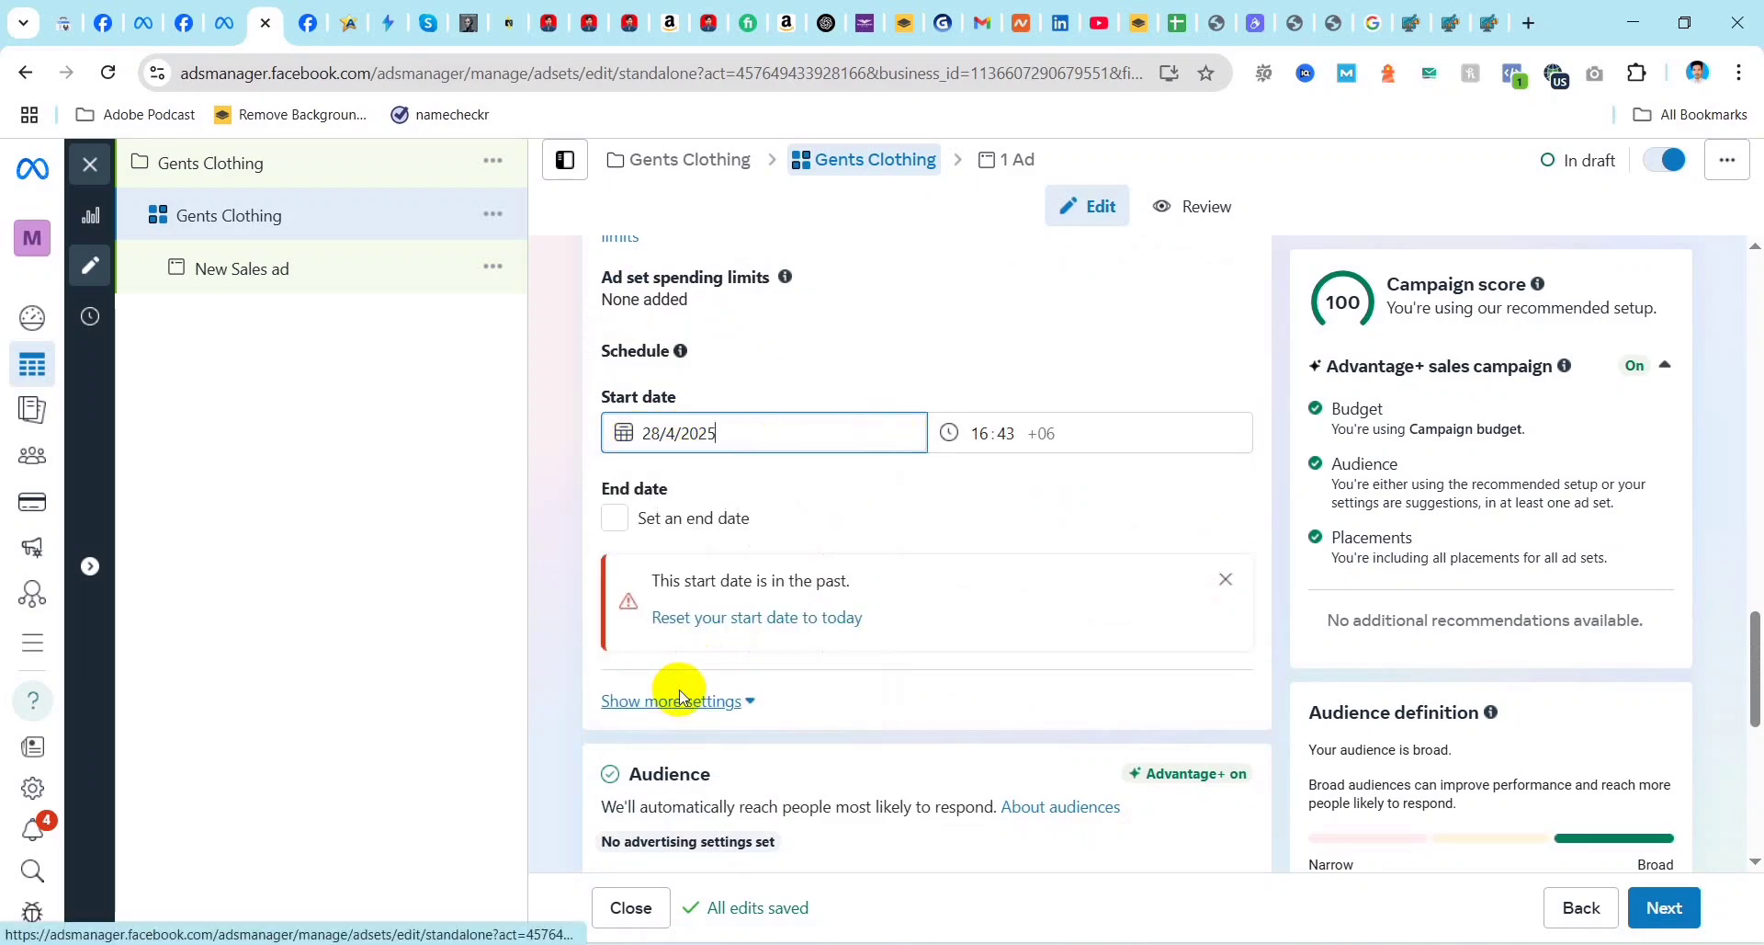
Step: Enable an end date for the ad set and set it to 3 May 2025
{"action": "left_click", "coordinate": [616, 522]}
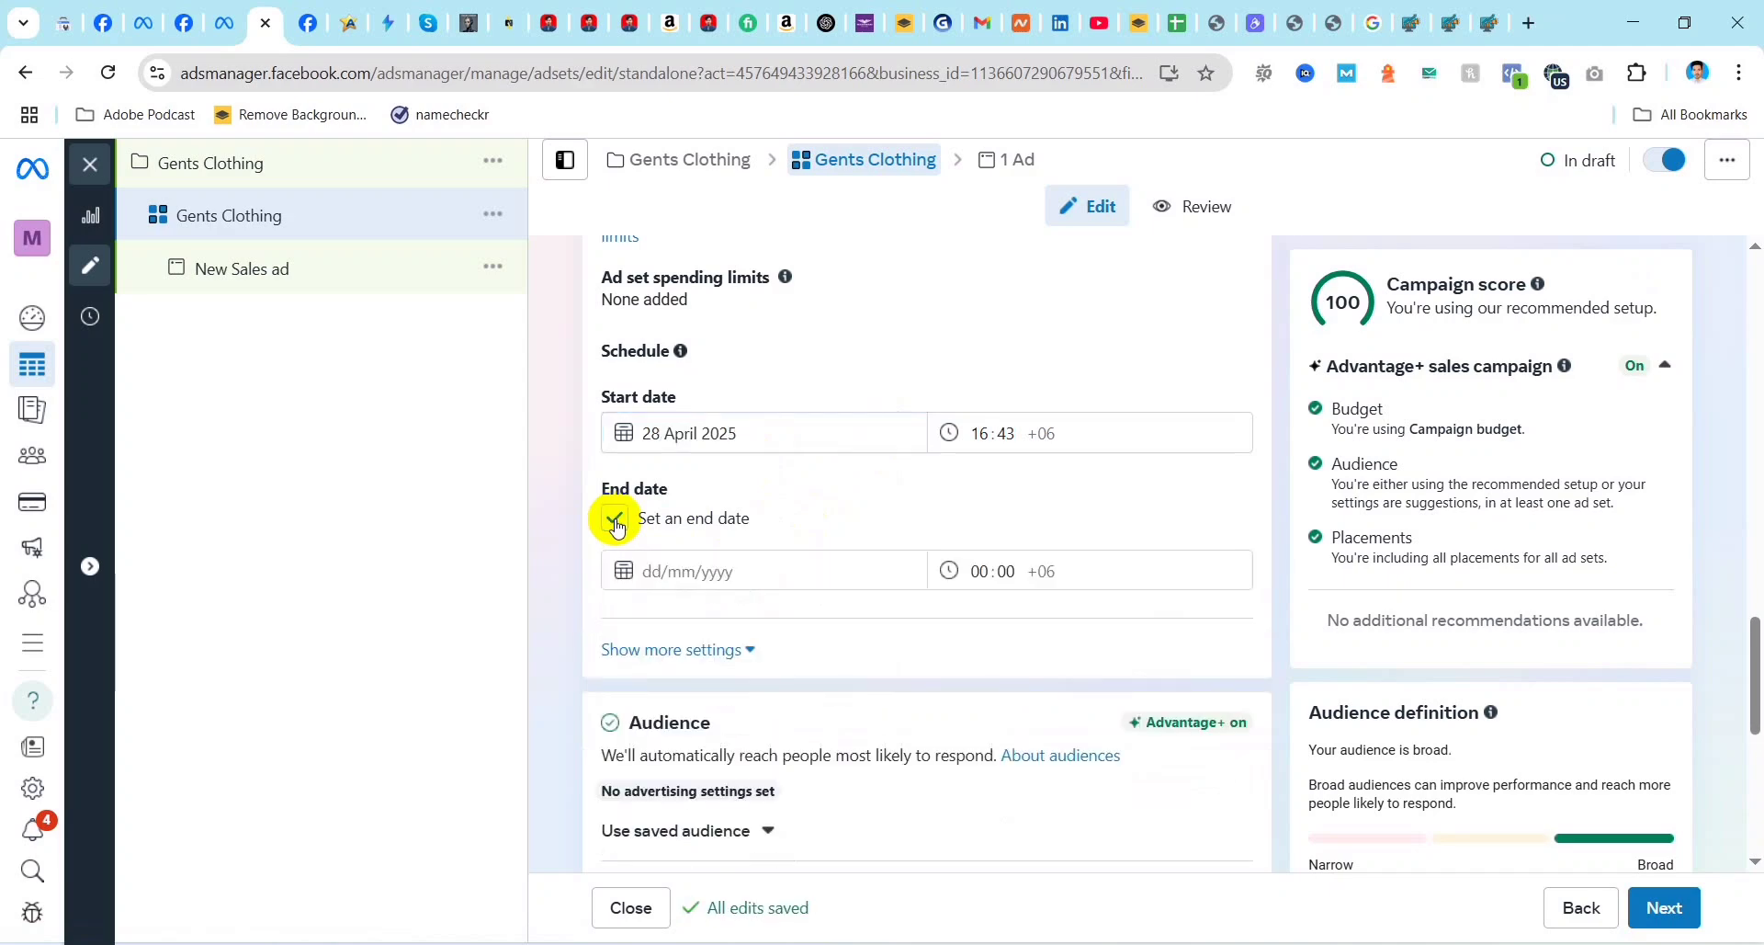
{"action": "left_click", "coordinate": [721, 570]}
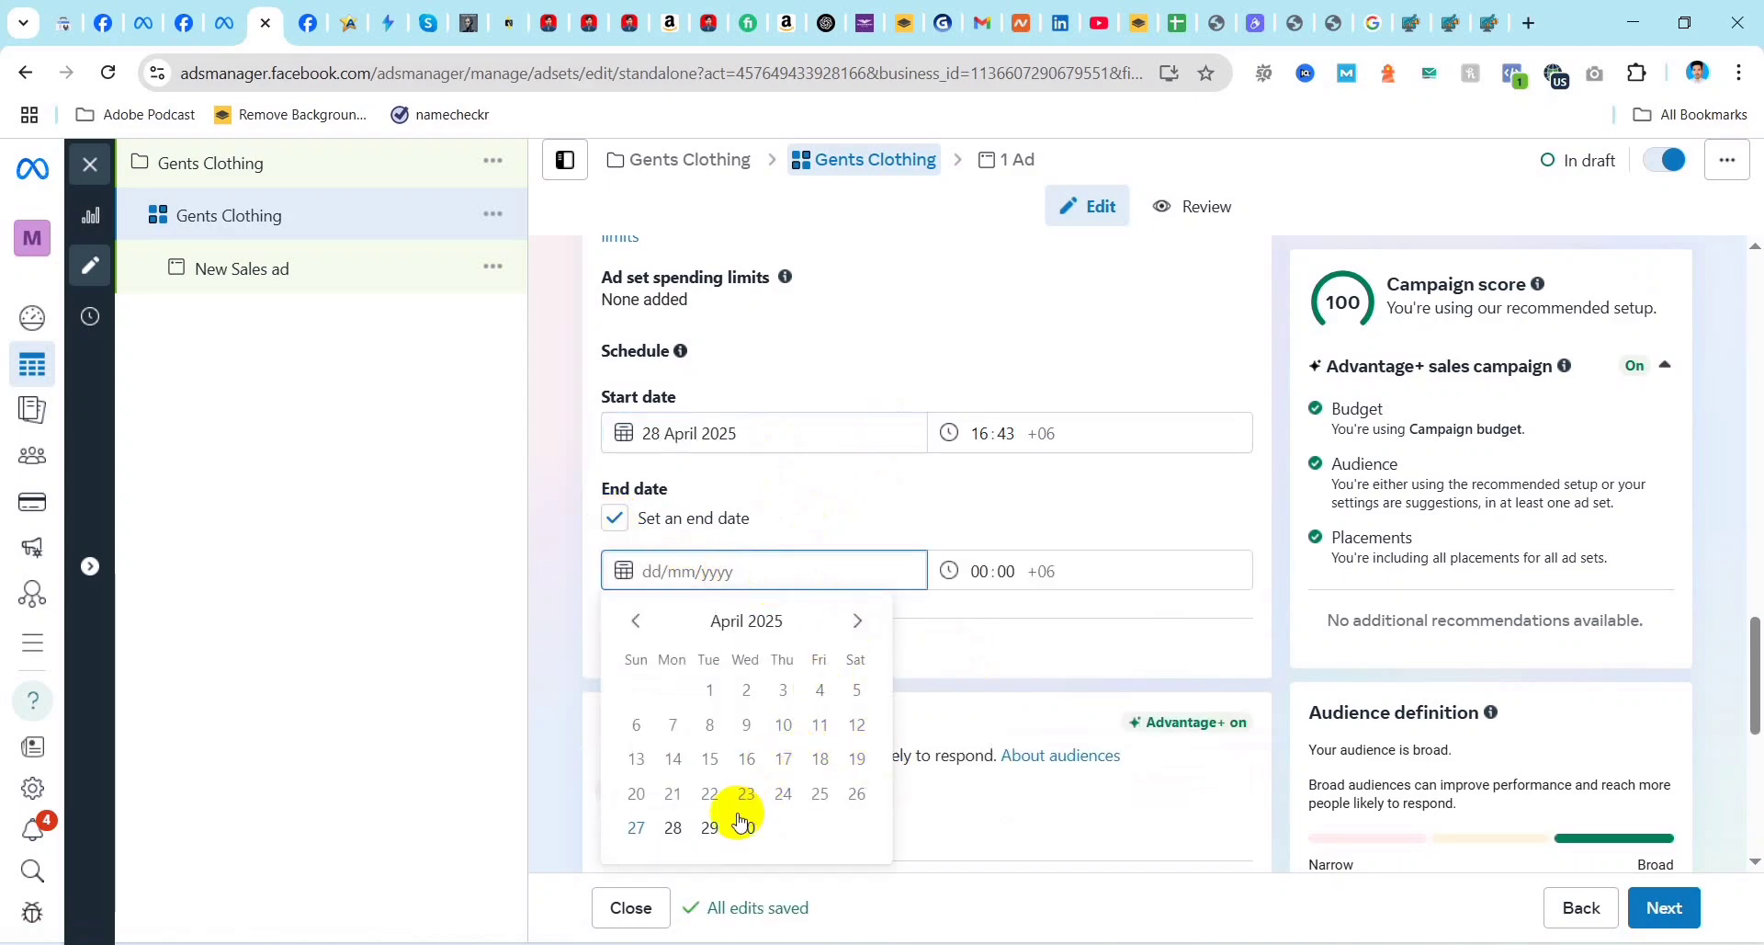
{"action": "left_click", "coordinate": [855, 620]}
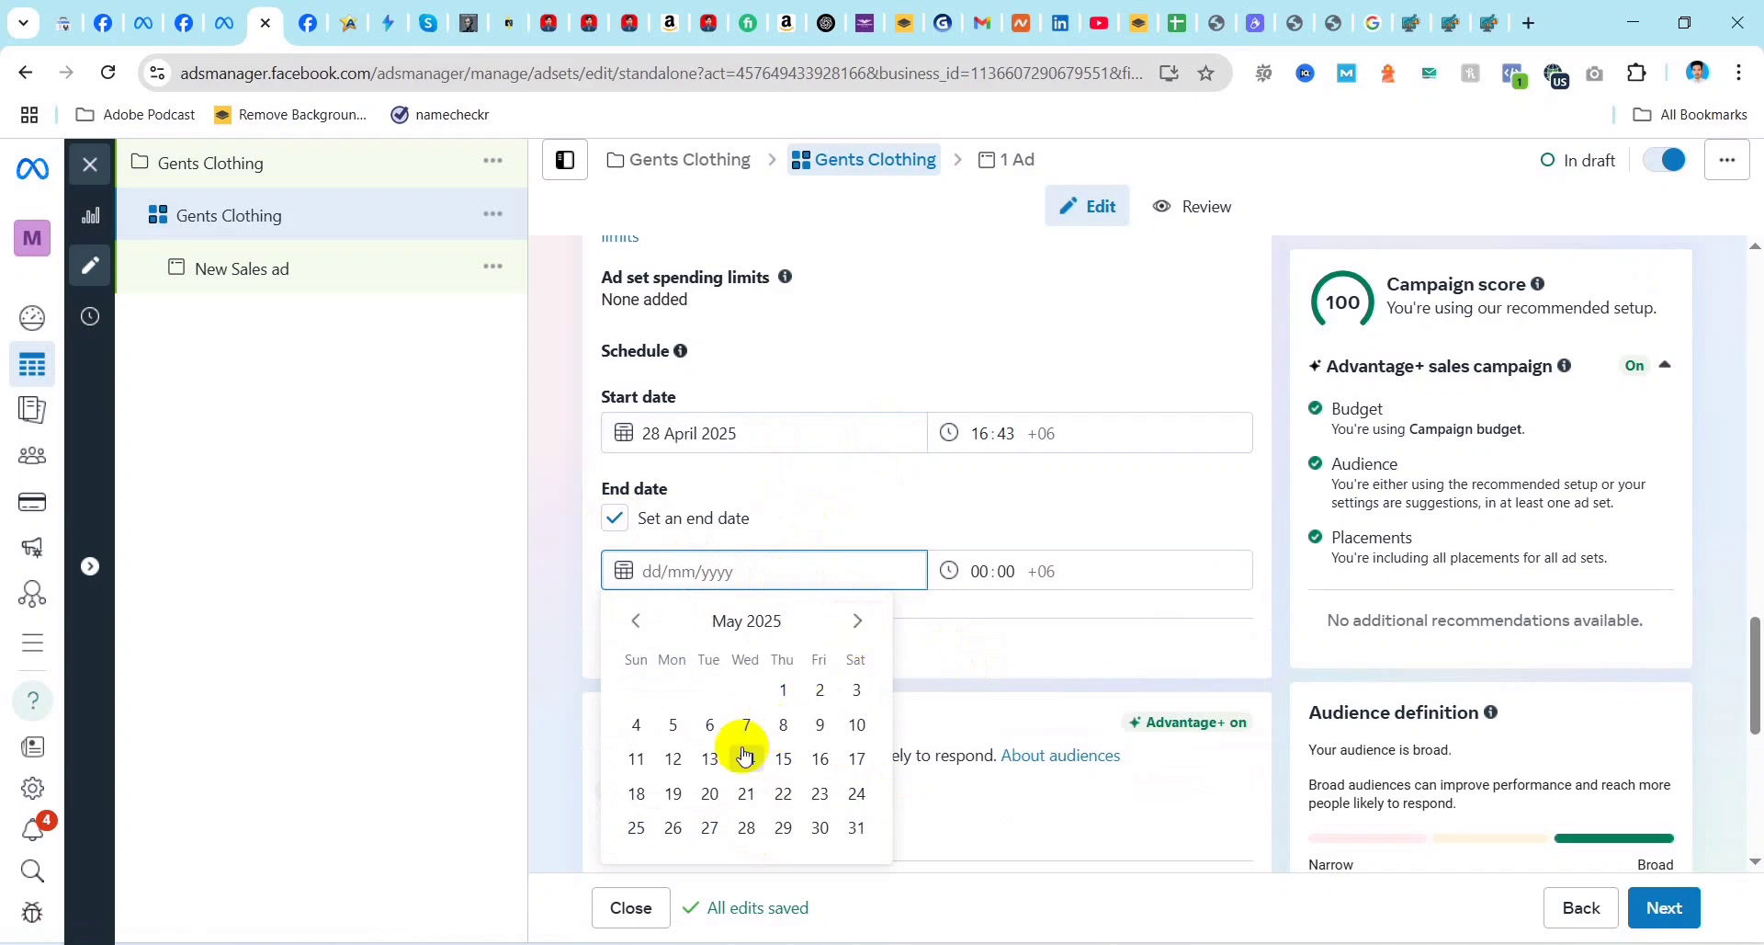
{"action": "left_click", "coordinate": [856, 691]}
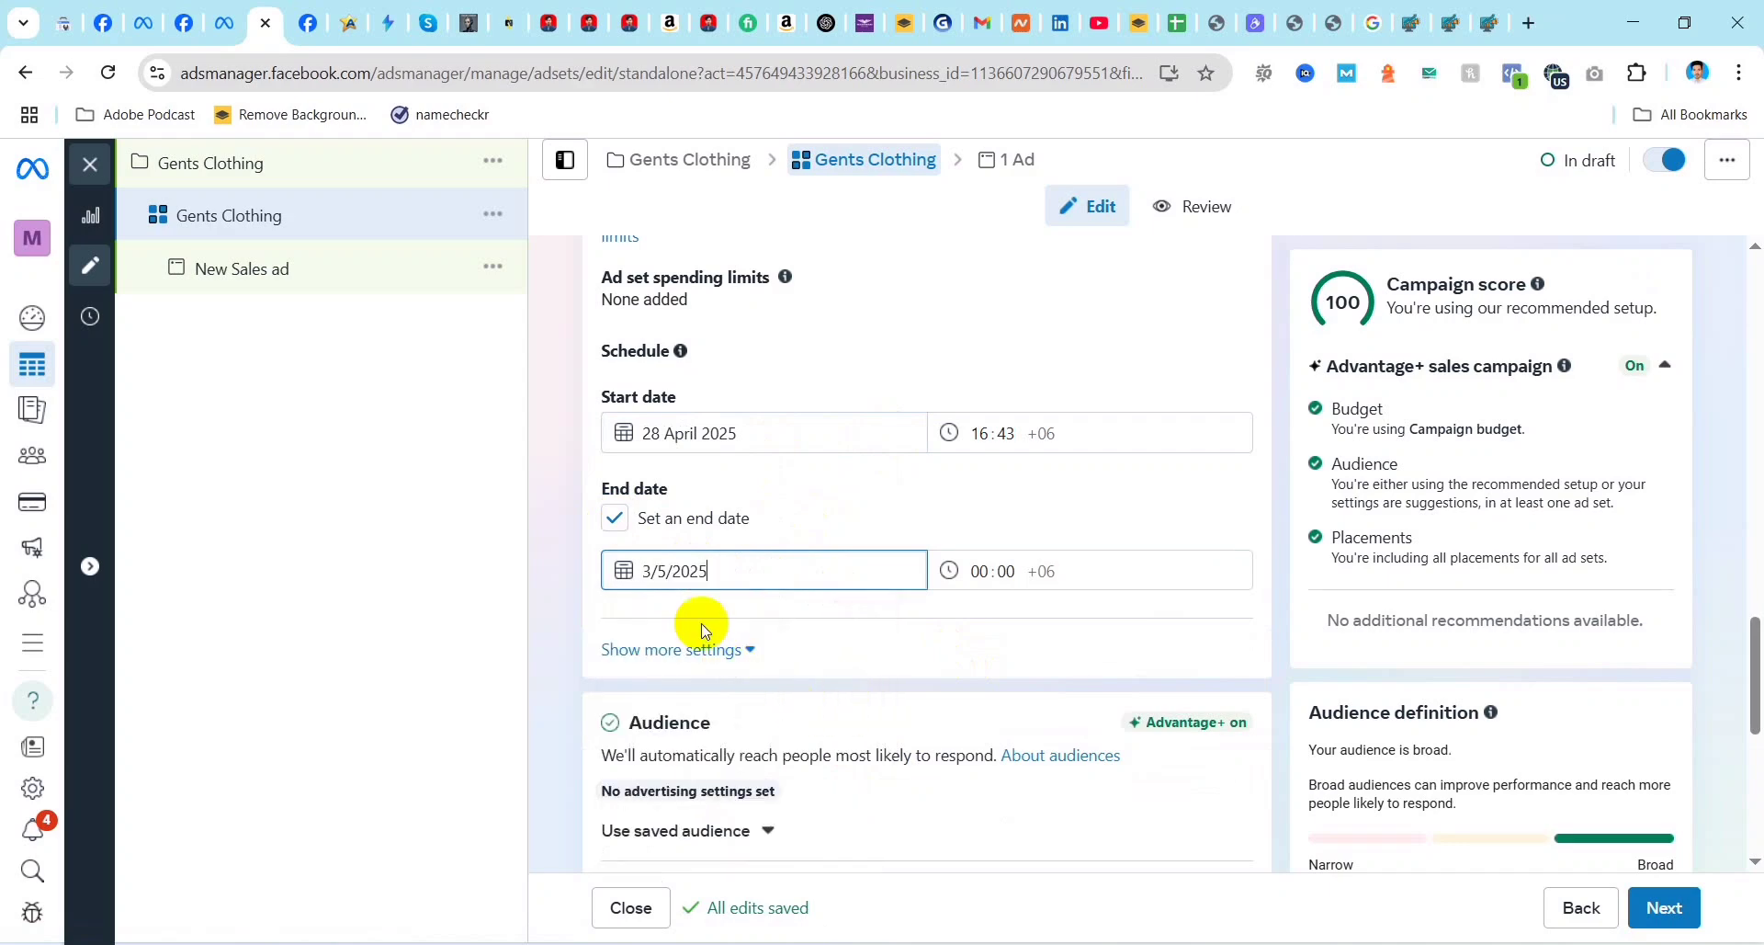
{"action": "left_click", "coordinate": [1046, 568]}
Step: Expand the additional schedule settings and review the Budget scheduling option and Audience section
{"action": "scroll", "coordinate": [906, 669], "scroll_direction": "down", "scroll_amount": 3}
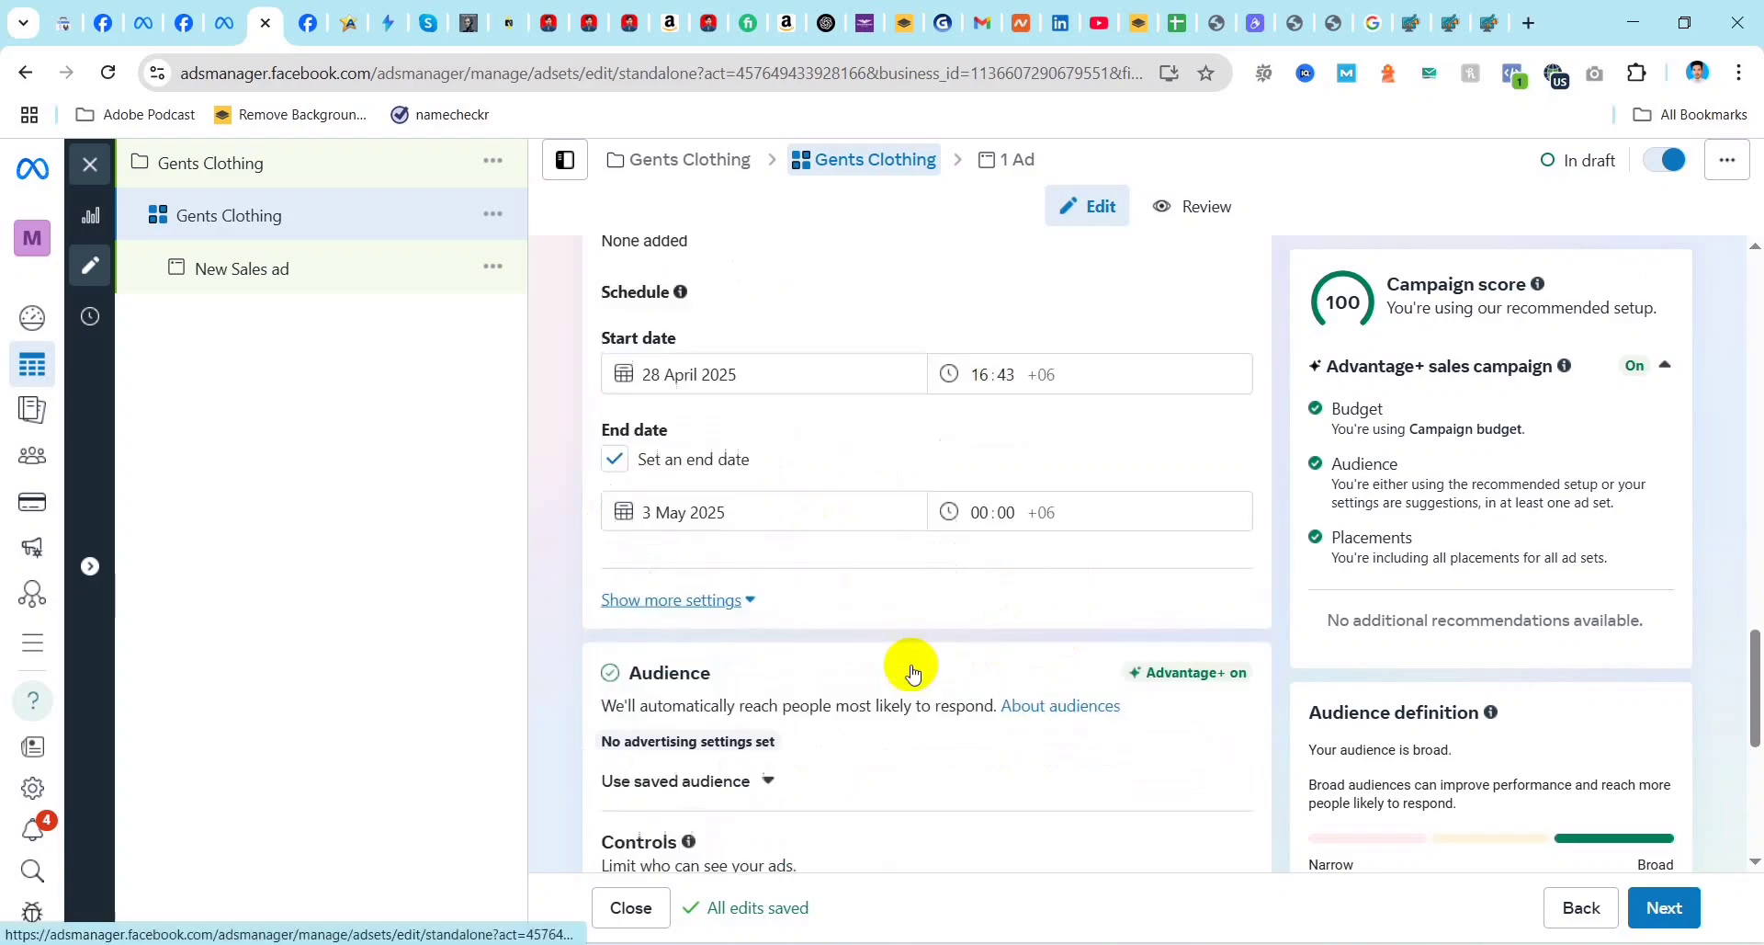
{"action": "left_click", "coordinate": [700, 429]}
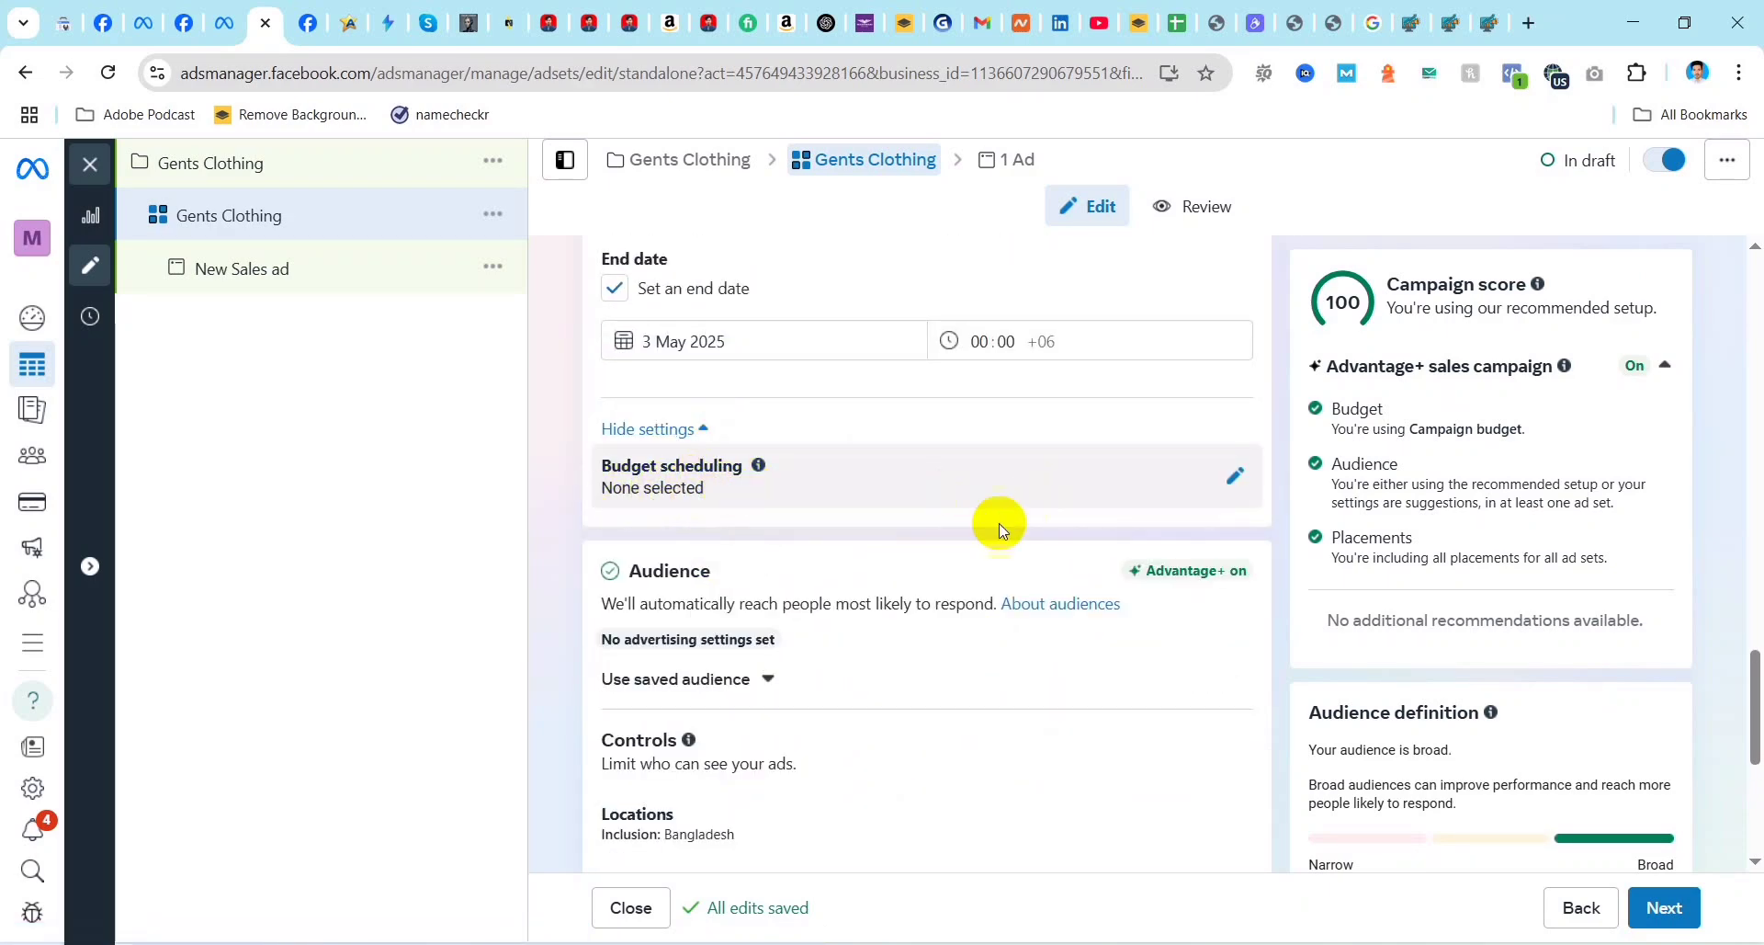
{"action": "scroll", "coordinate": [955, 528], "scroll_direction": "down", "scroll_amount": 1}
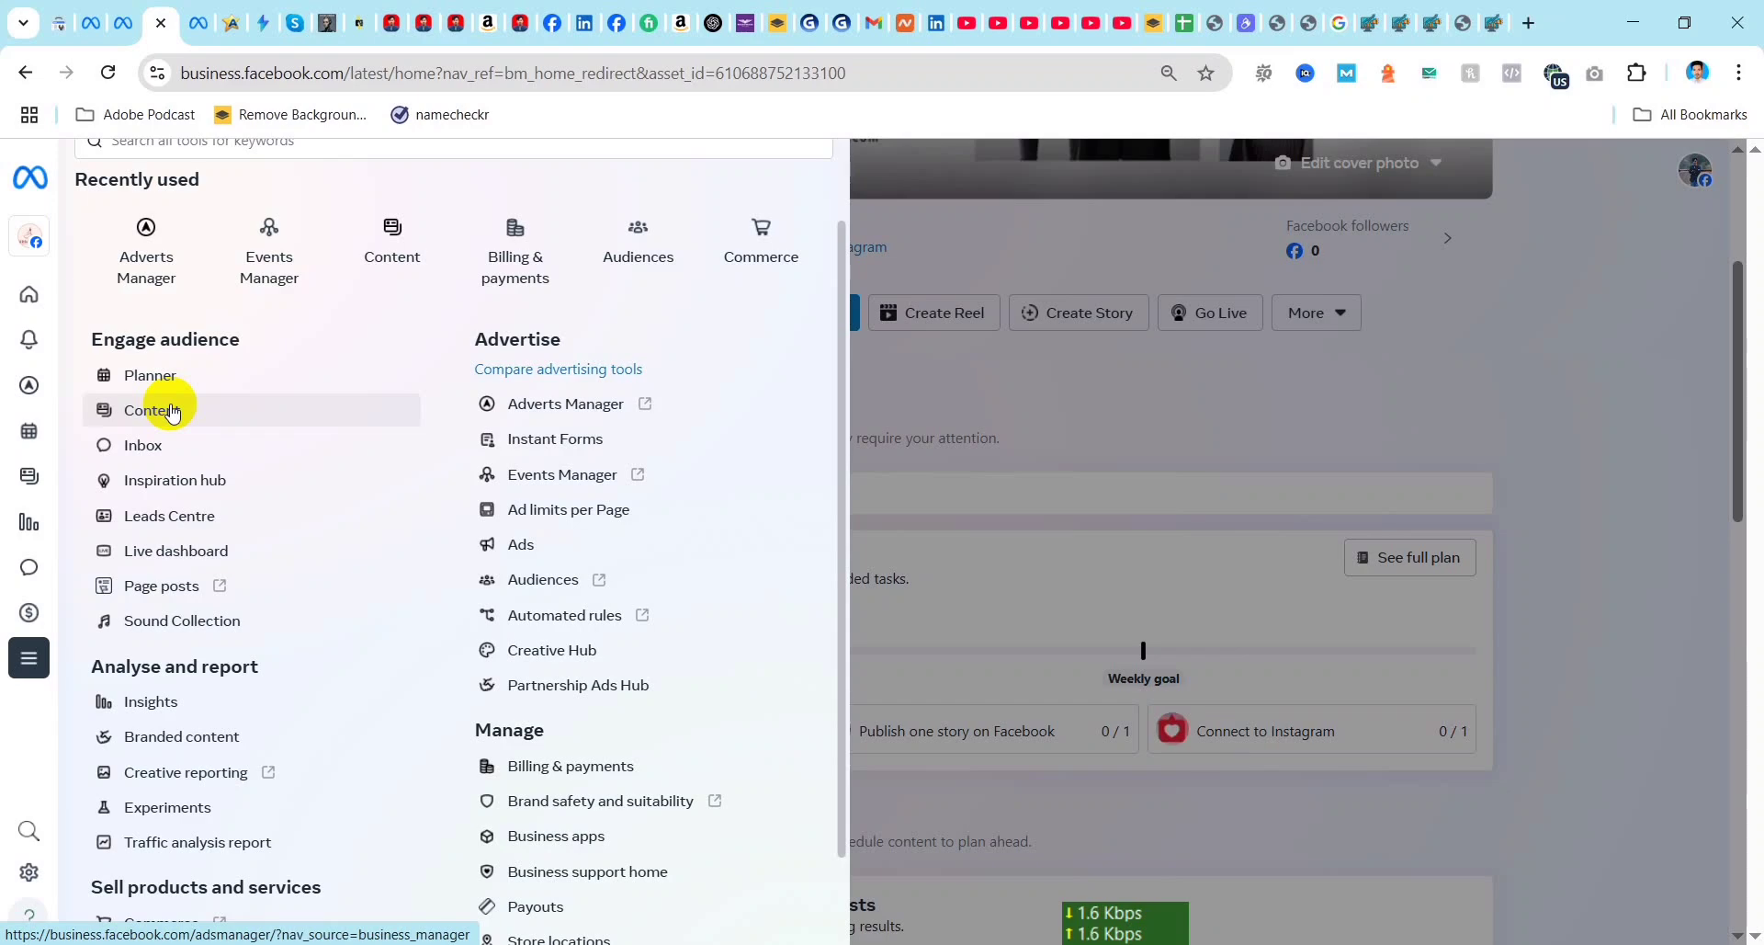
Step: Browse the full tool list in Meta Business Suite and open Events Manager
{"action": "left_click", "coordinate": [1622, 245]}
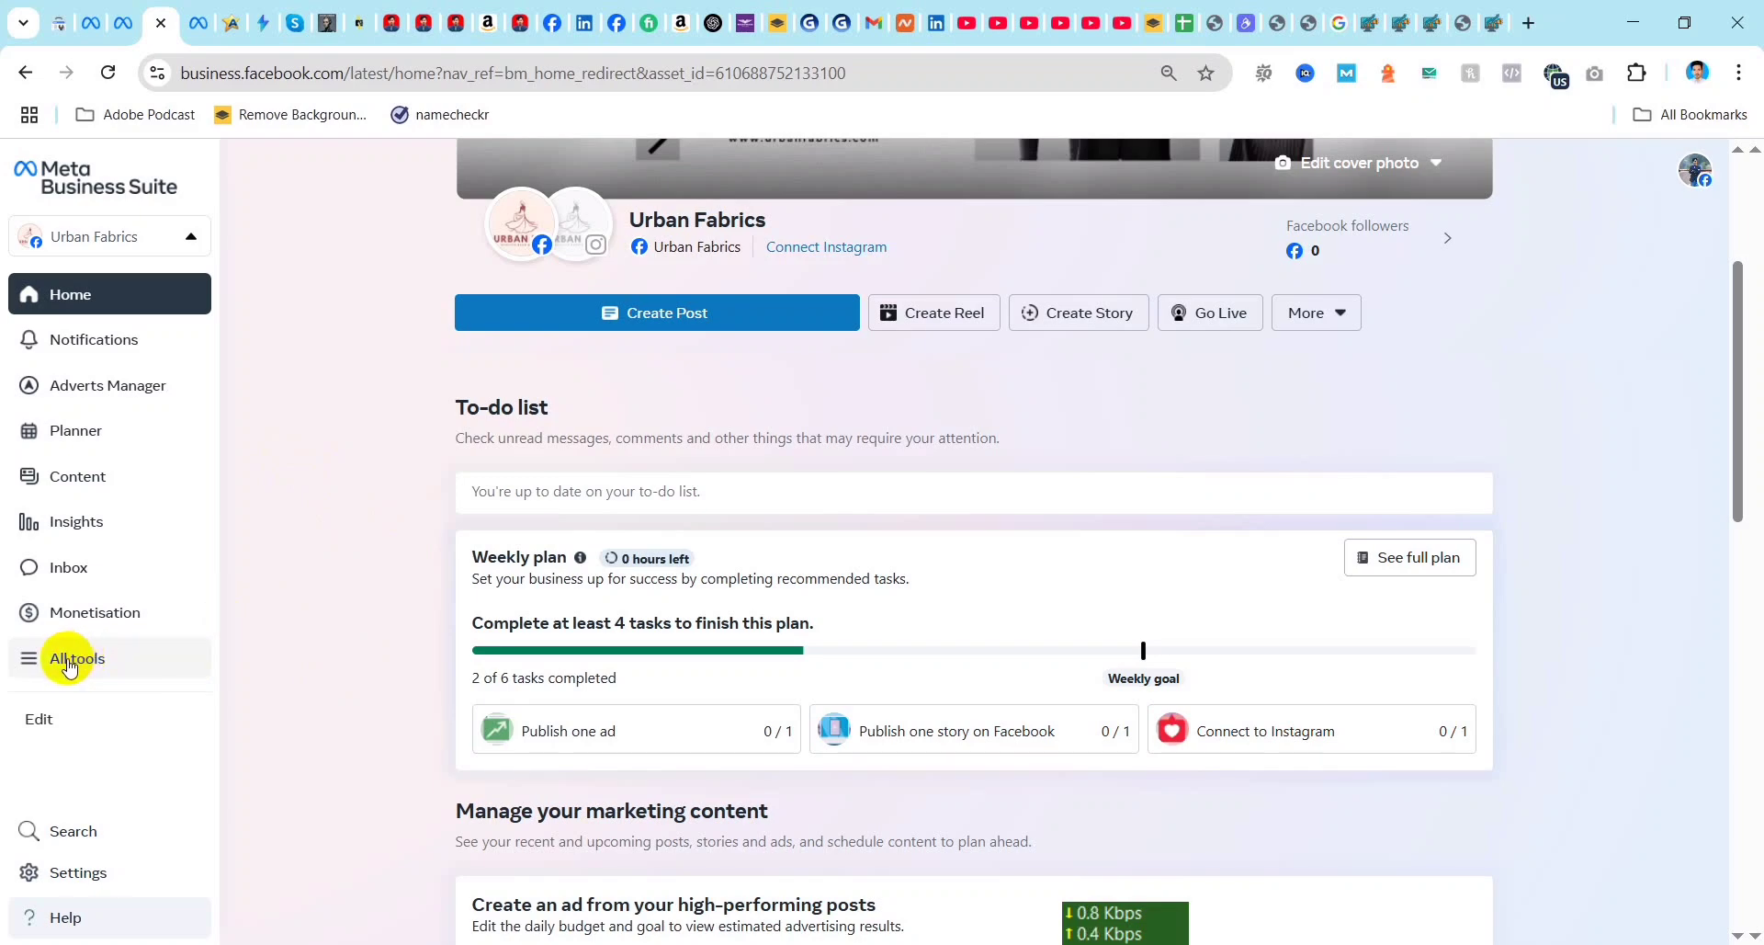
{"action": "left_click", "coordinate": [67, 666]}
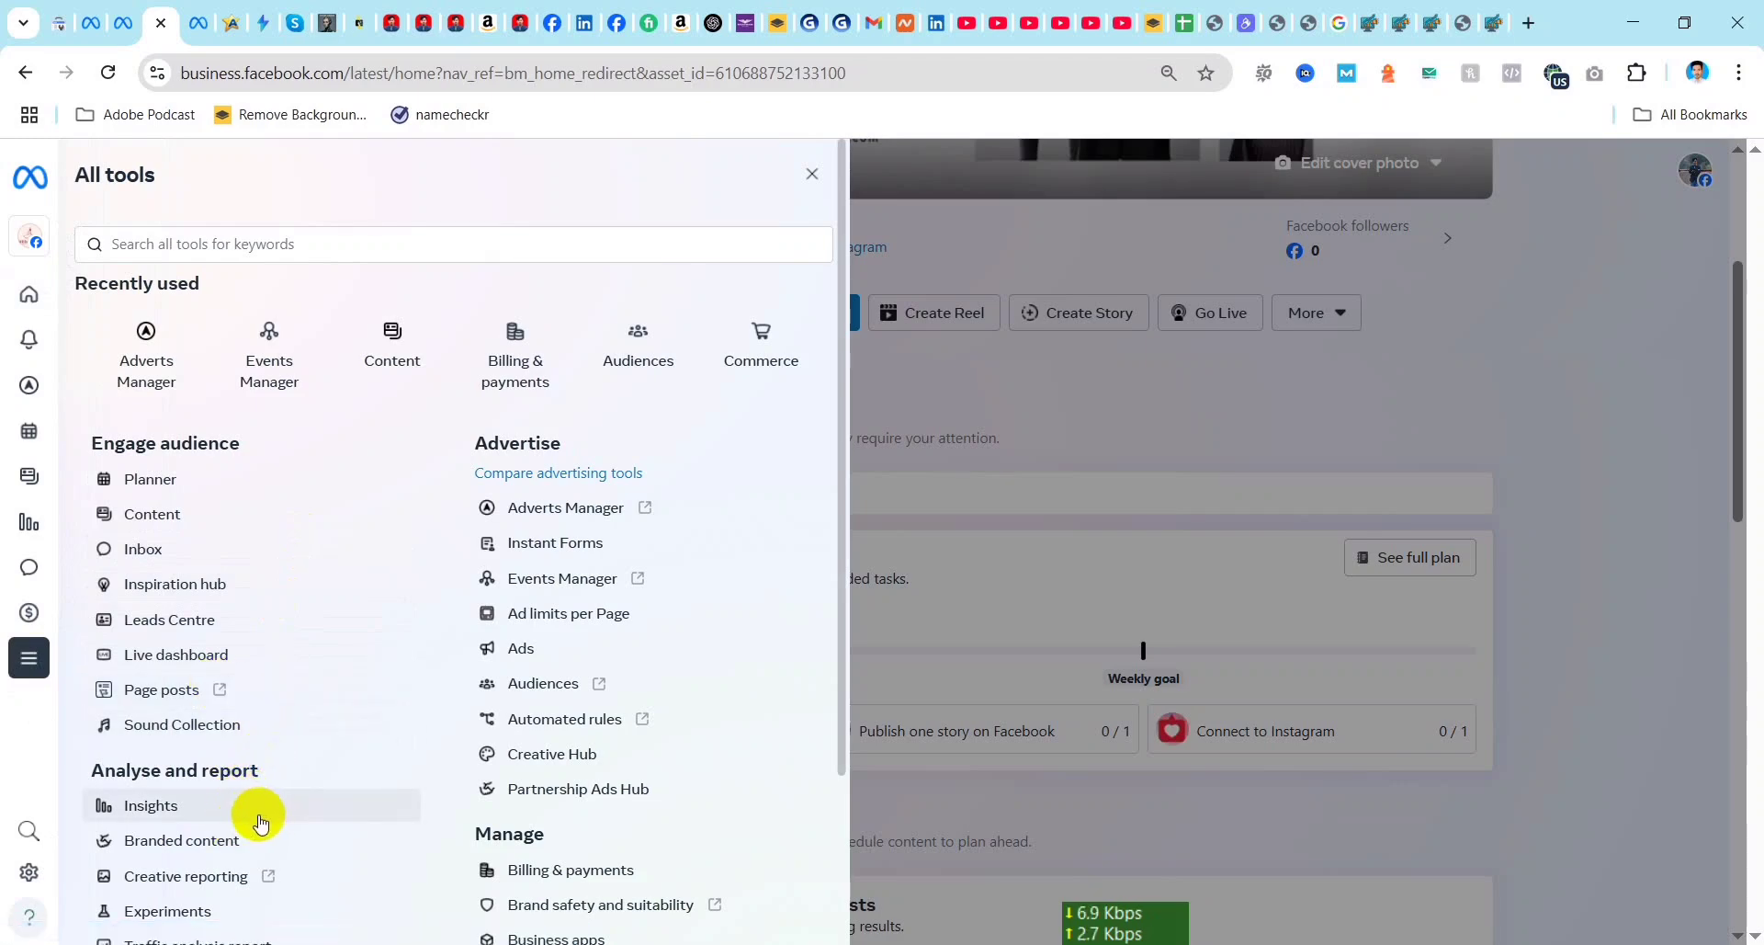
{"action": "scroll", "coordinate": [261, 750], "scroll_direction": "down", "scroll_amount": 1}
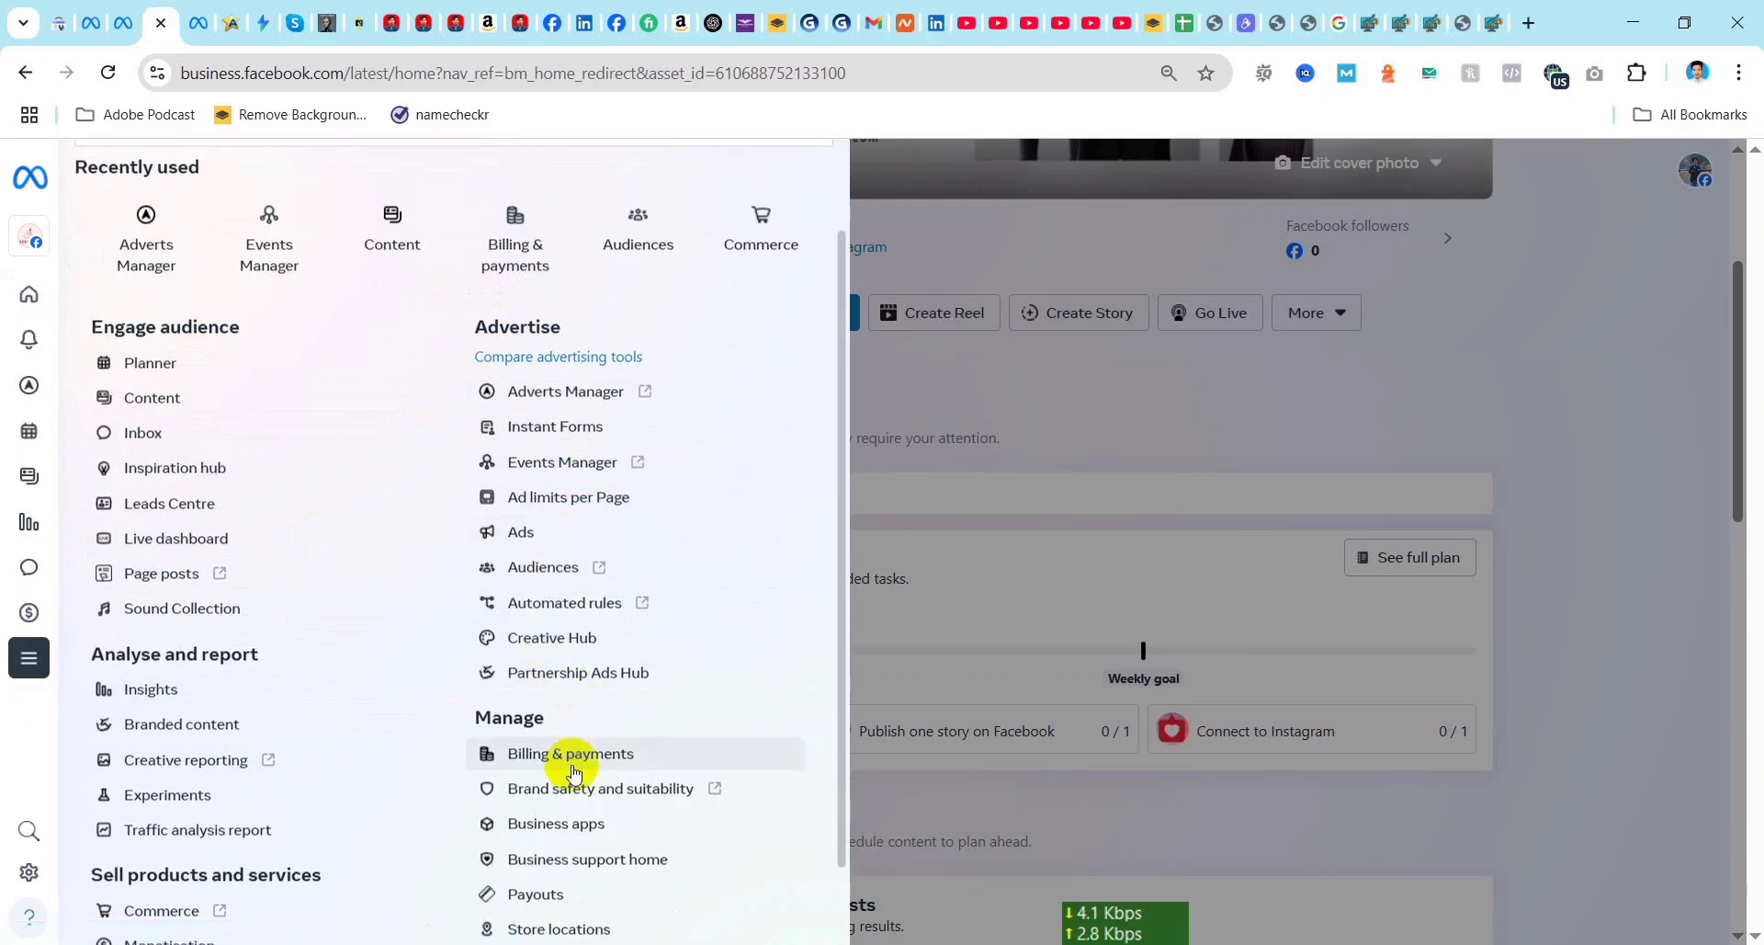
{"action": "scroll", "coordinate": [572, 770], "scroll_direction": "down", "scroll_amount": 1}
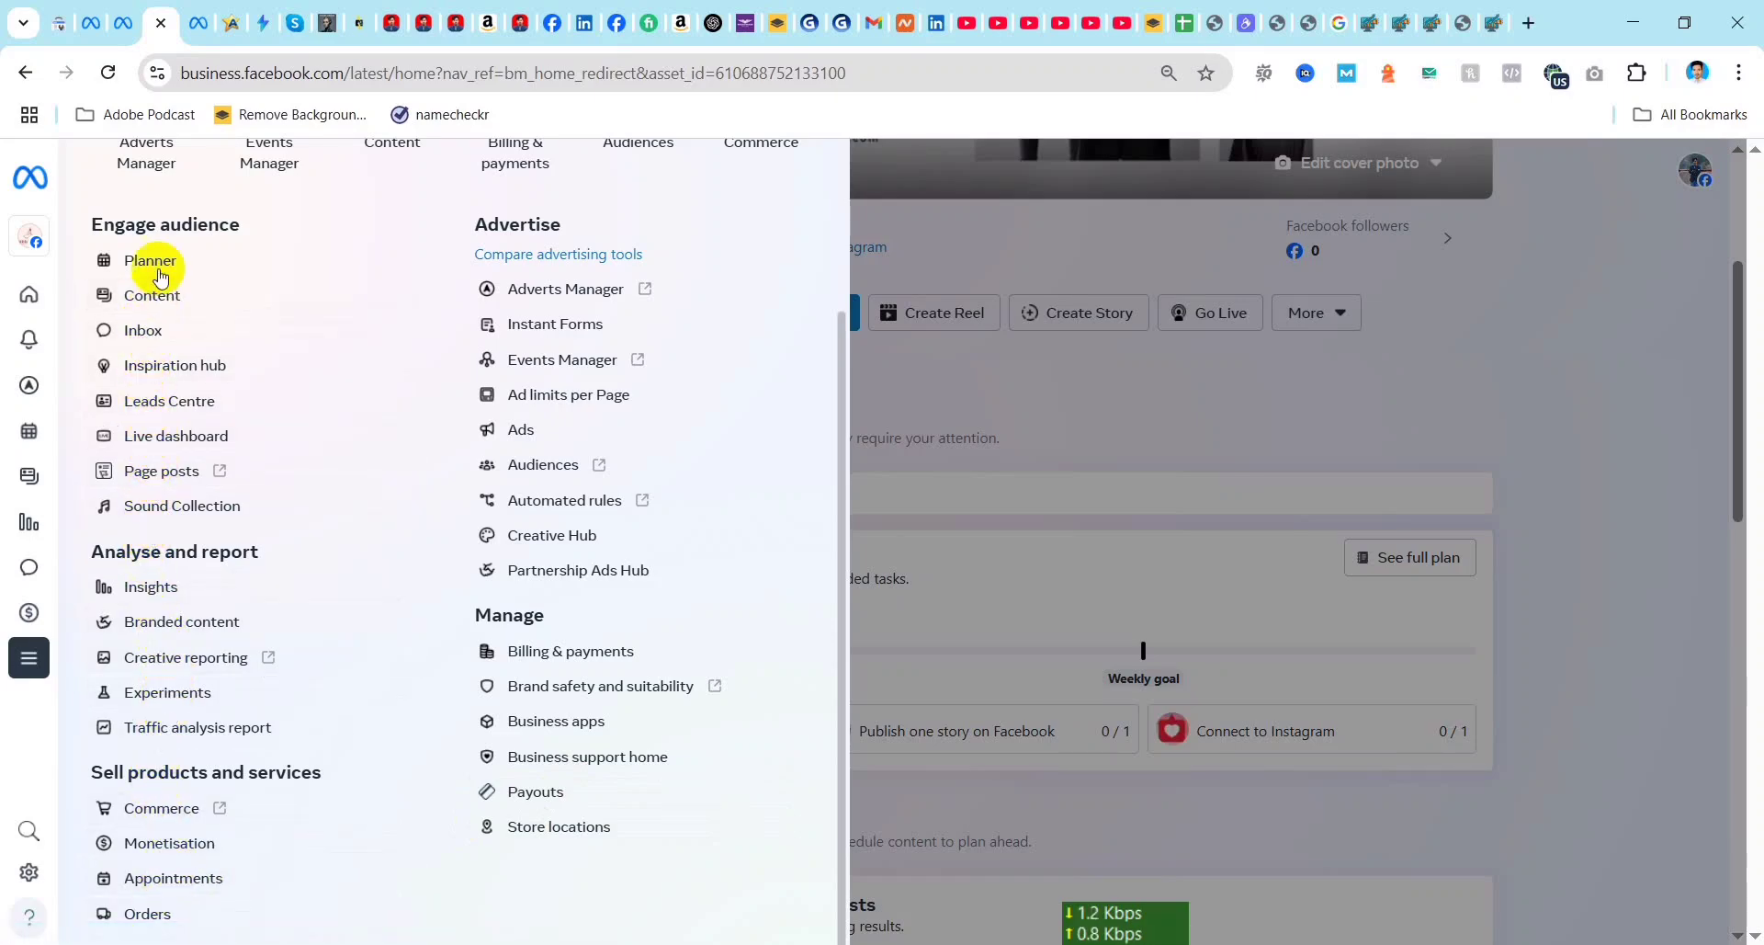
{"action": "left_click", "coordinate": [579, 358]}
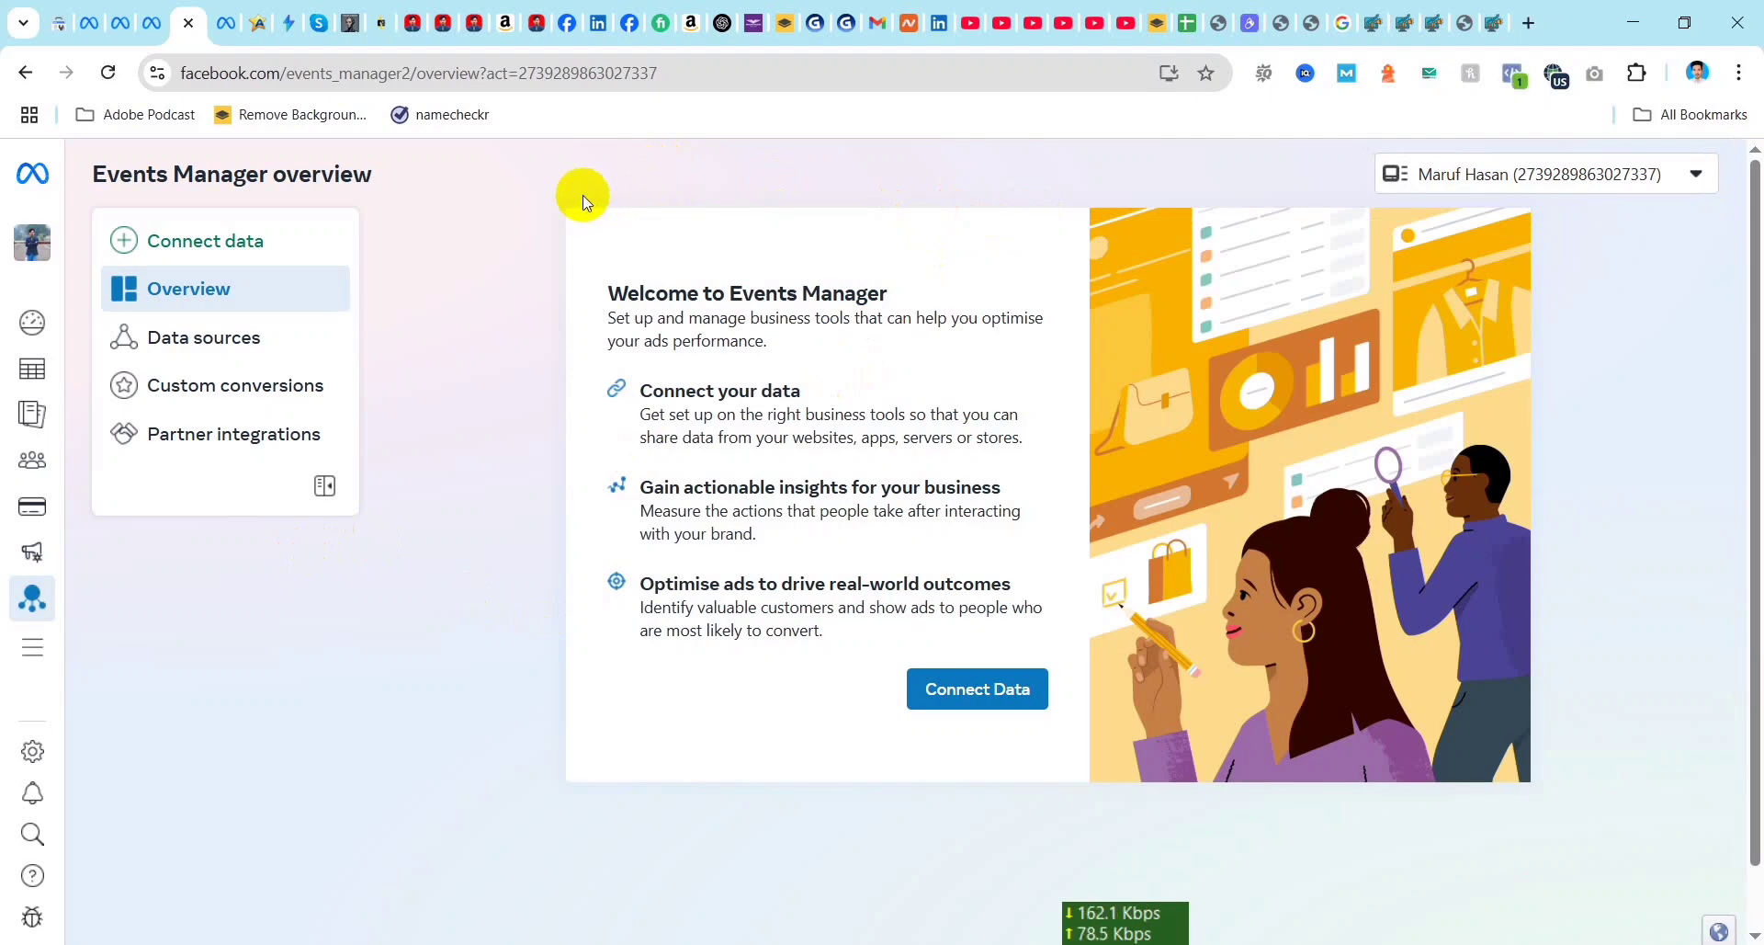
Step: Check the ad account's data sources and look through the full list of Ads Manager tools
{"action": "left_click", "coordinate": [188, 345]}
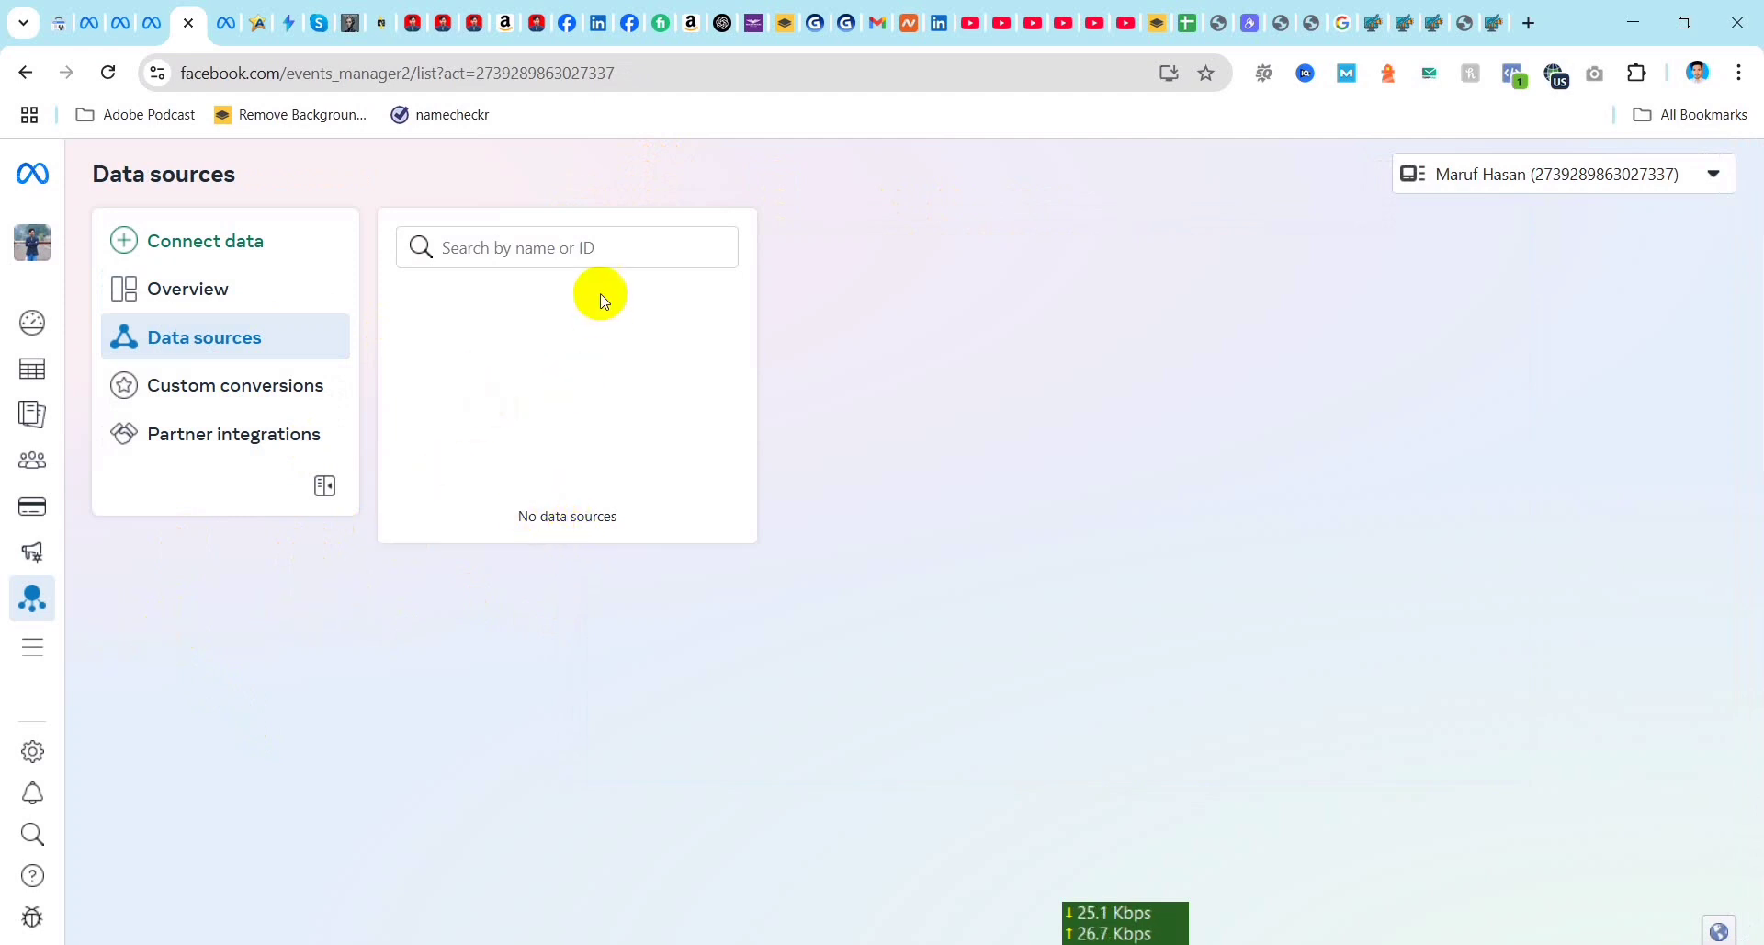
{"action": "left_click", "coordinate": [32, 648]}
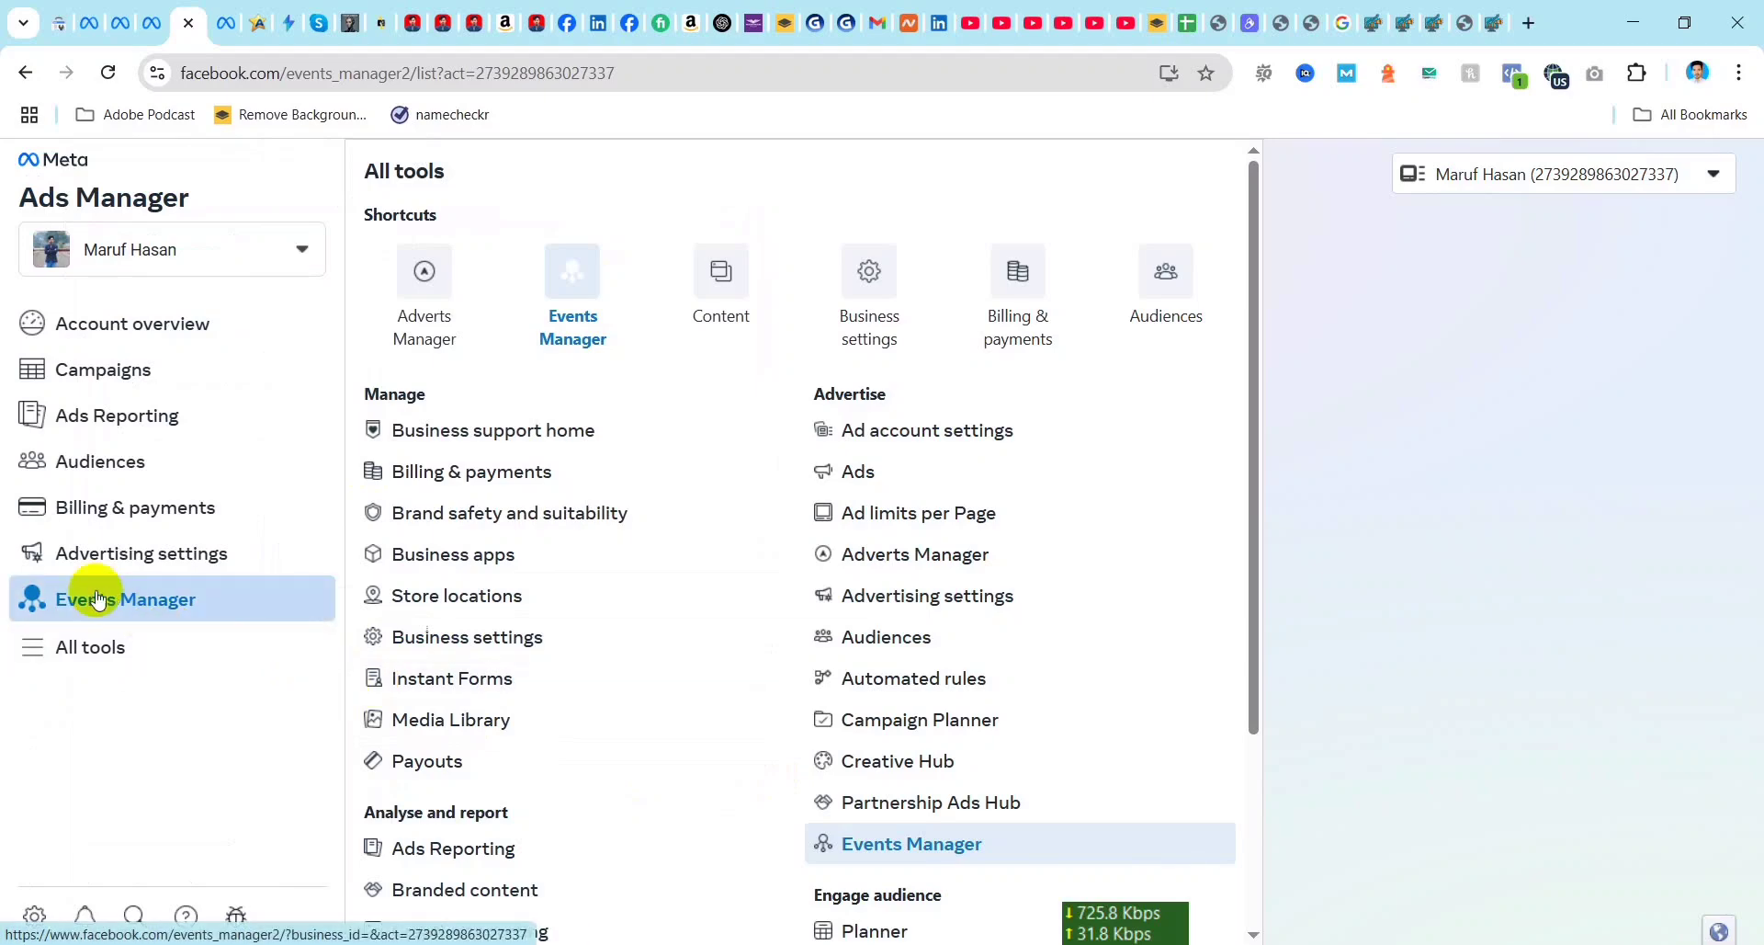
{"action": "scroll", "coordinate": [944, 715], "scroll_direction": "down", "scroll_amount": 3}
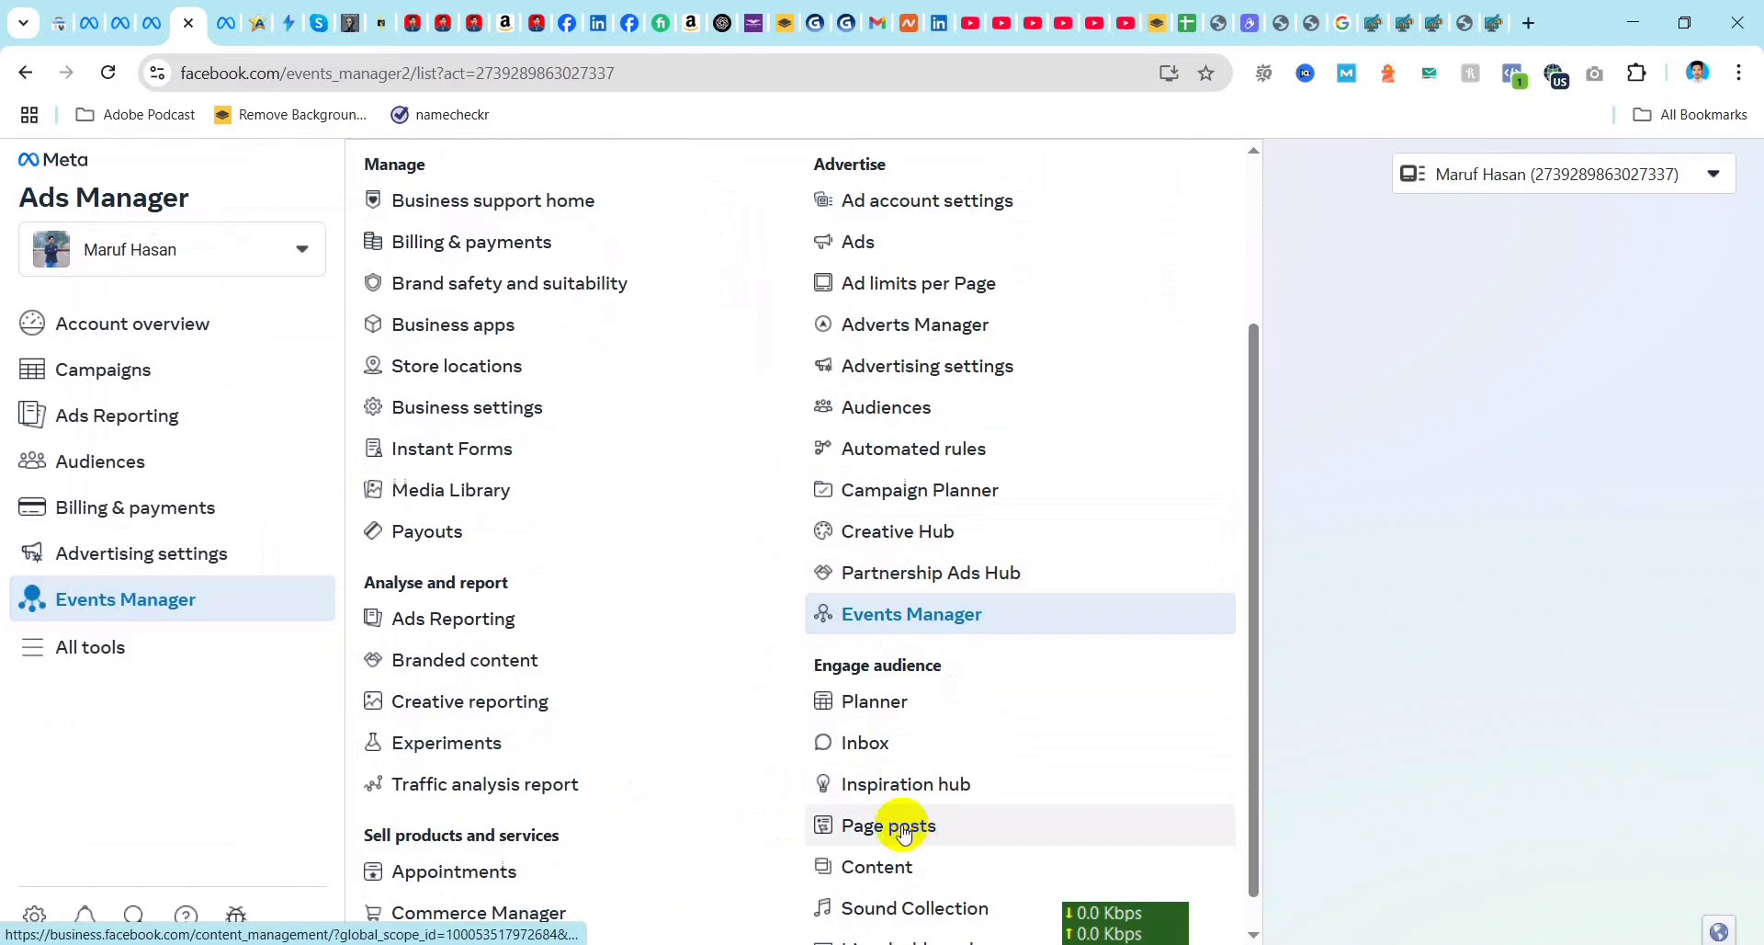
{"action": "left_click", "coordinate": [1277, 349]}
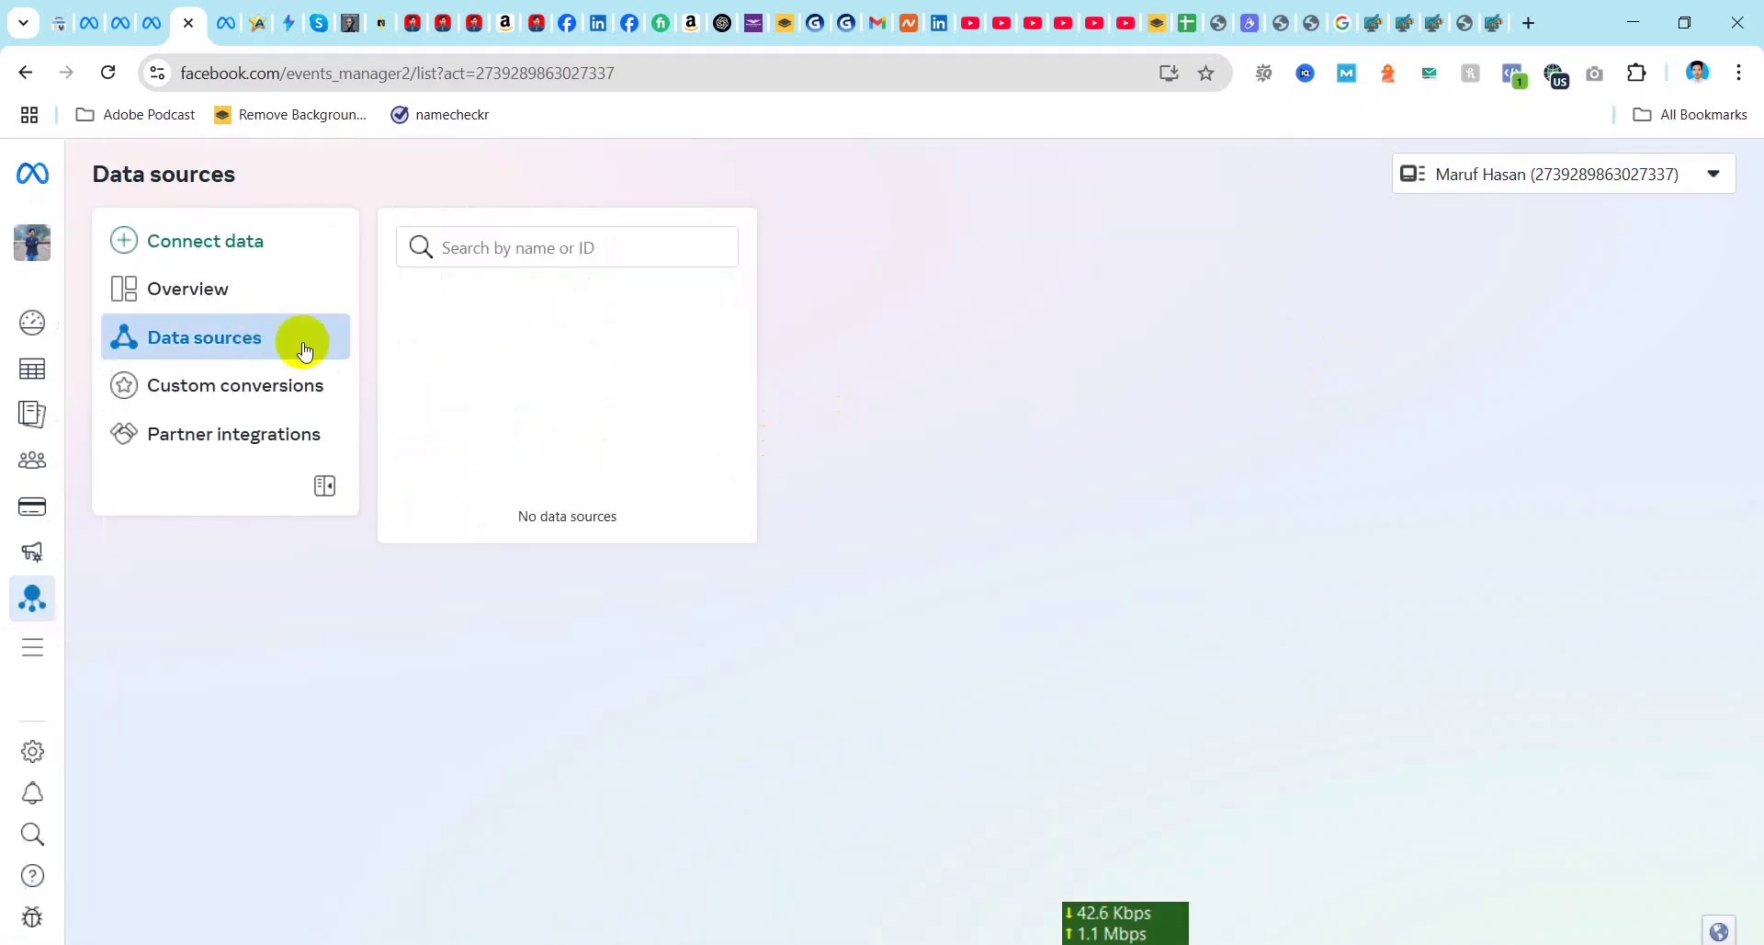
Step: Examine the types of new data source that can be connected, and close the dialog without choosing one
{"action": "left_click", "coordinate": [230, 246]}
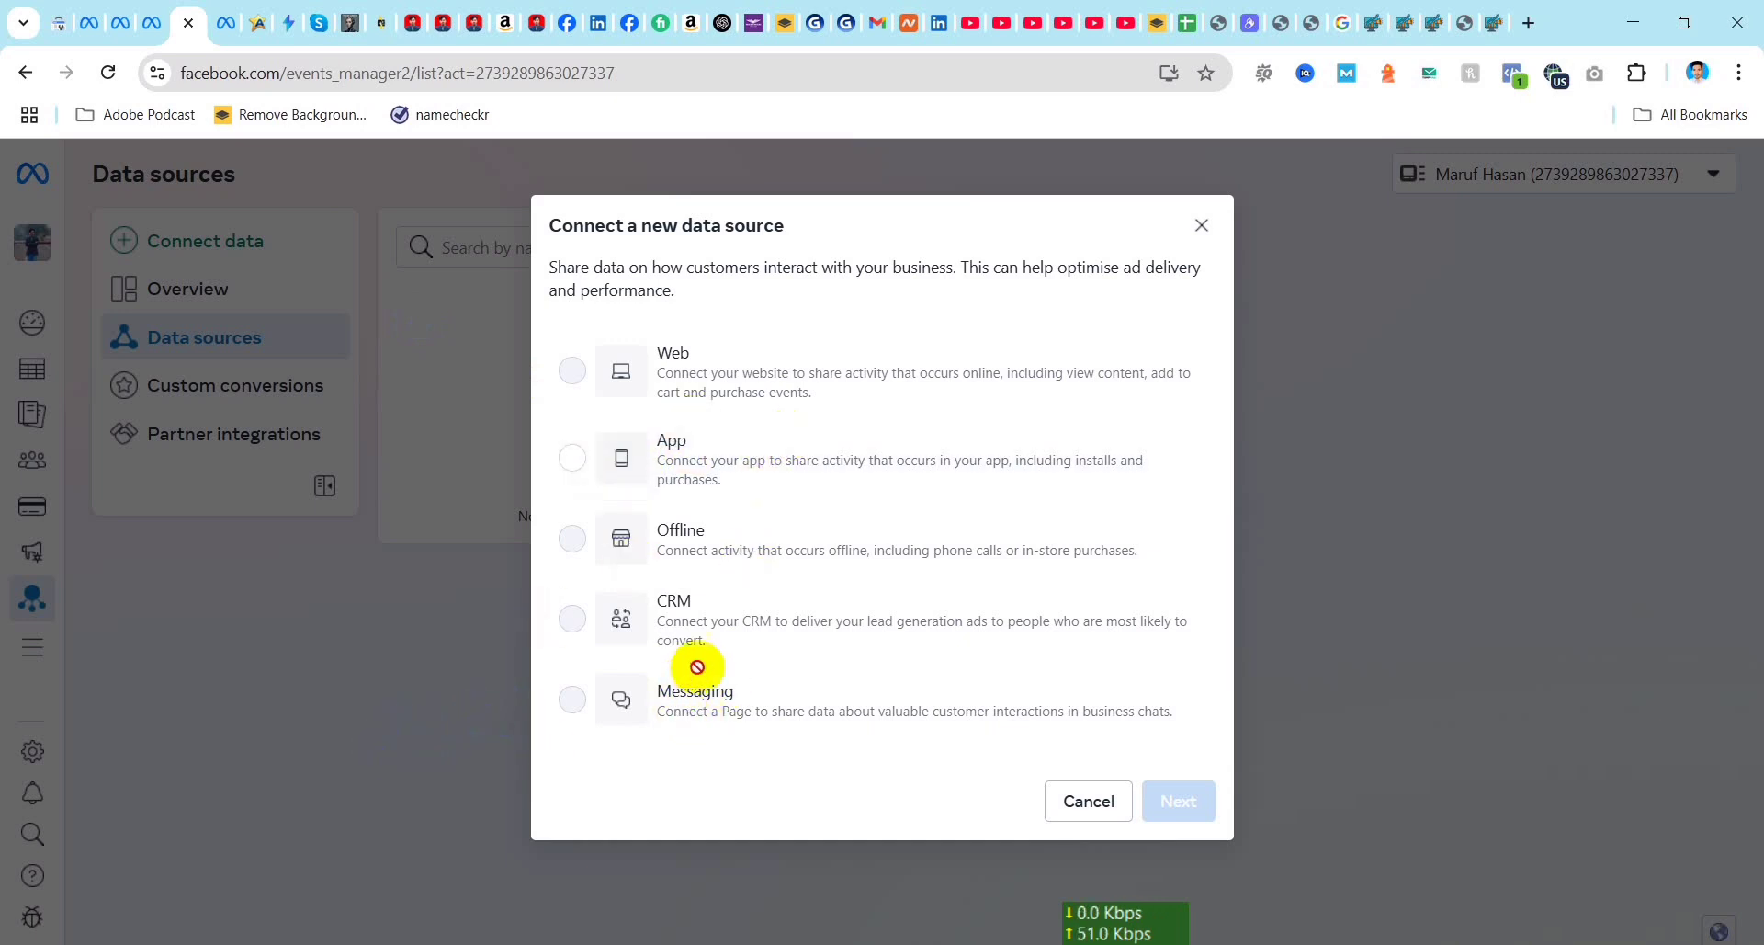
{"action": "left_click", "coordinate": [1202, 225]}
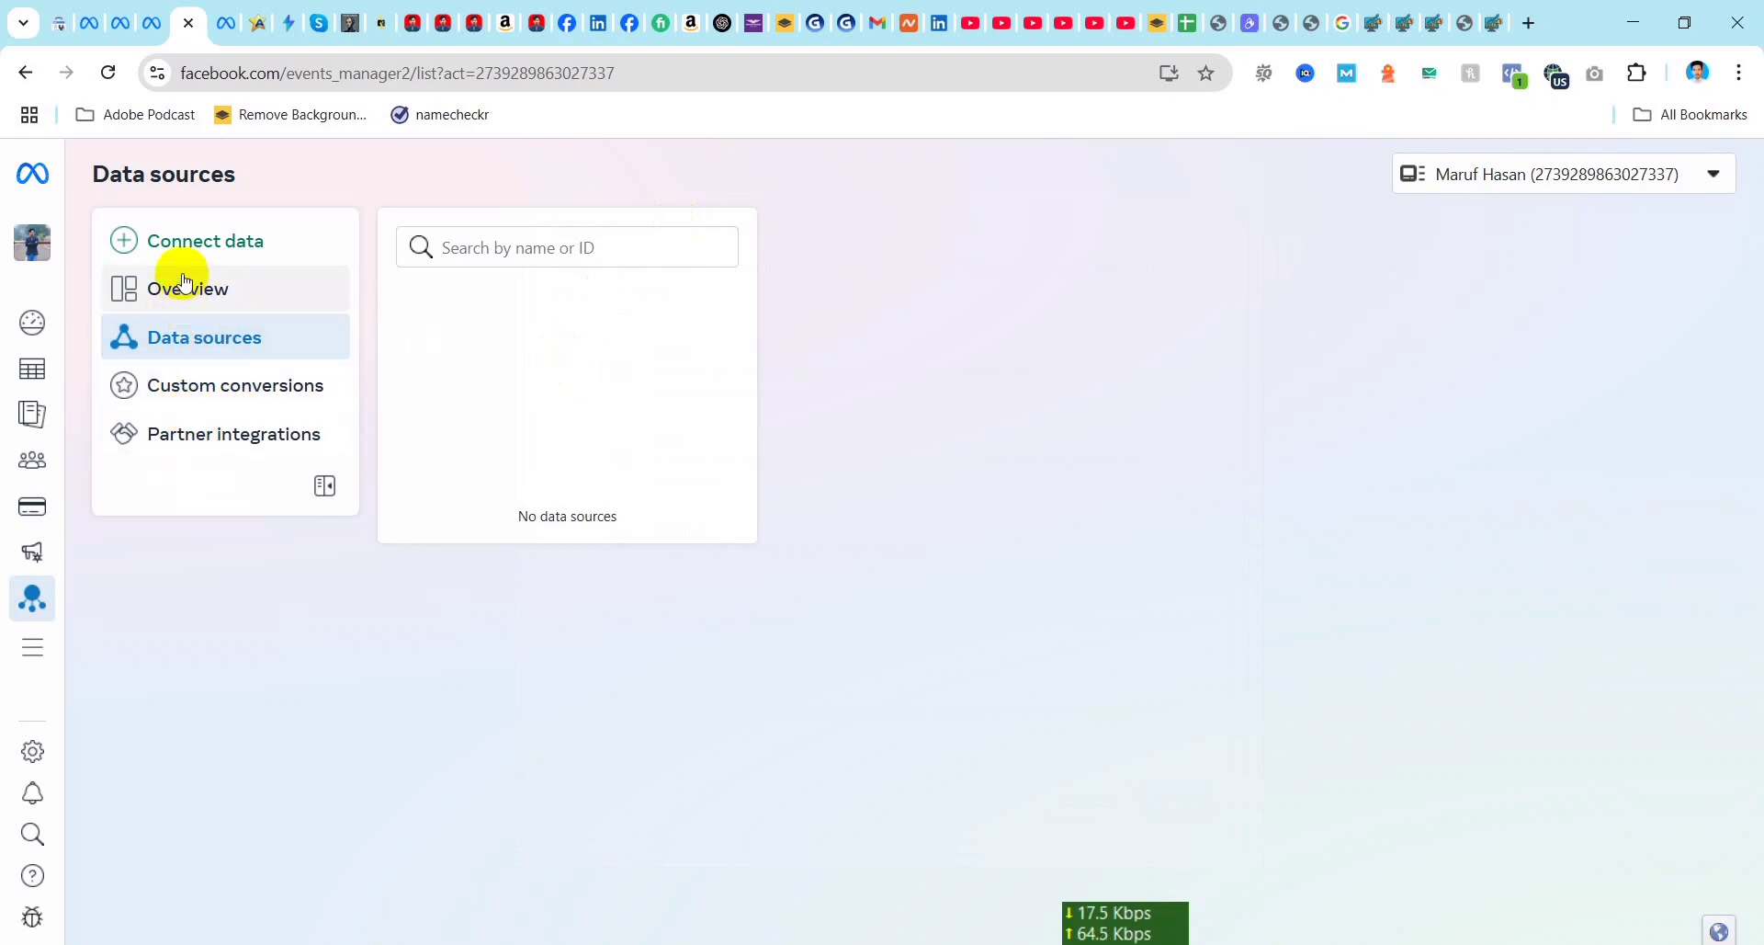
{"action": "mouse_move", "coordinate": [31, 345]}
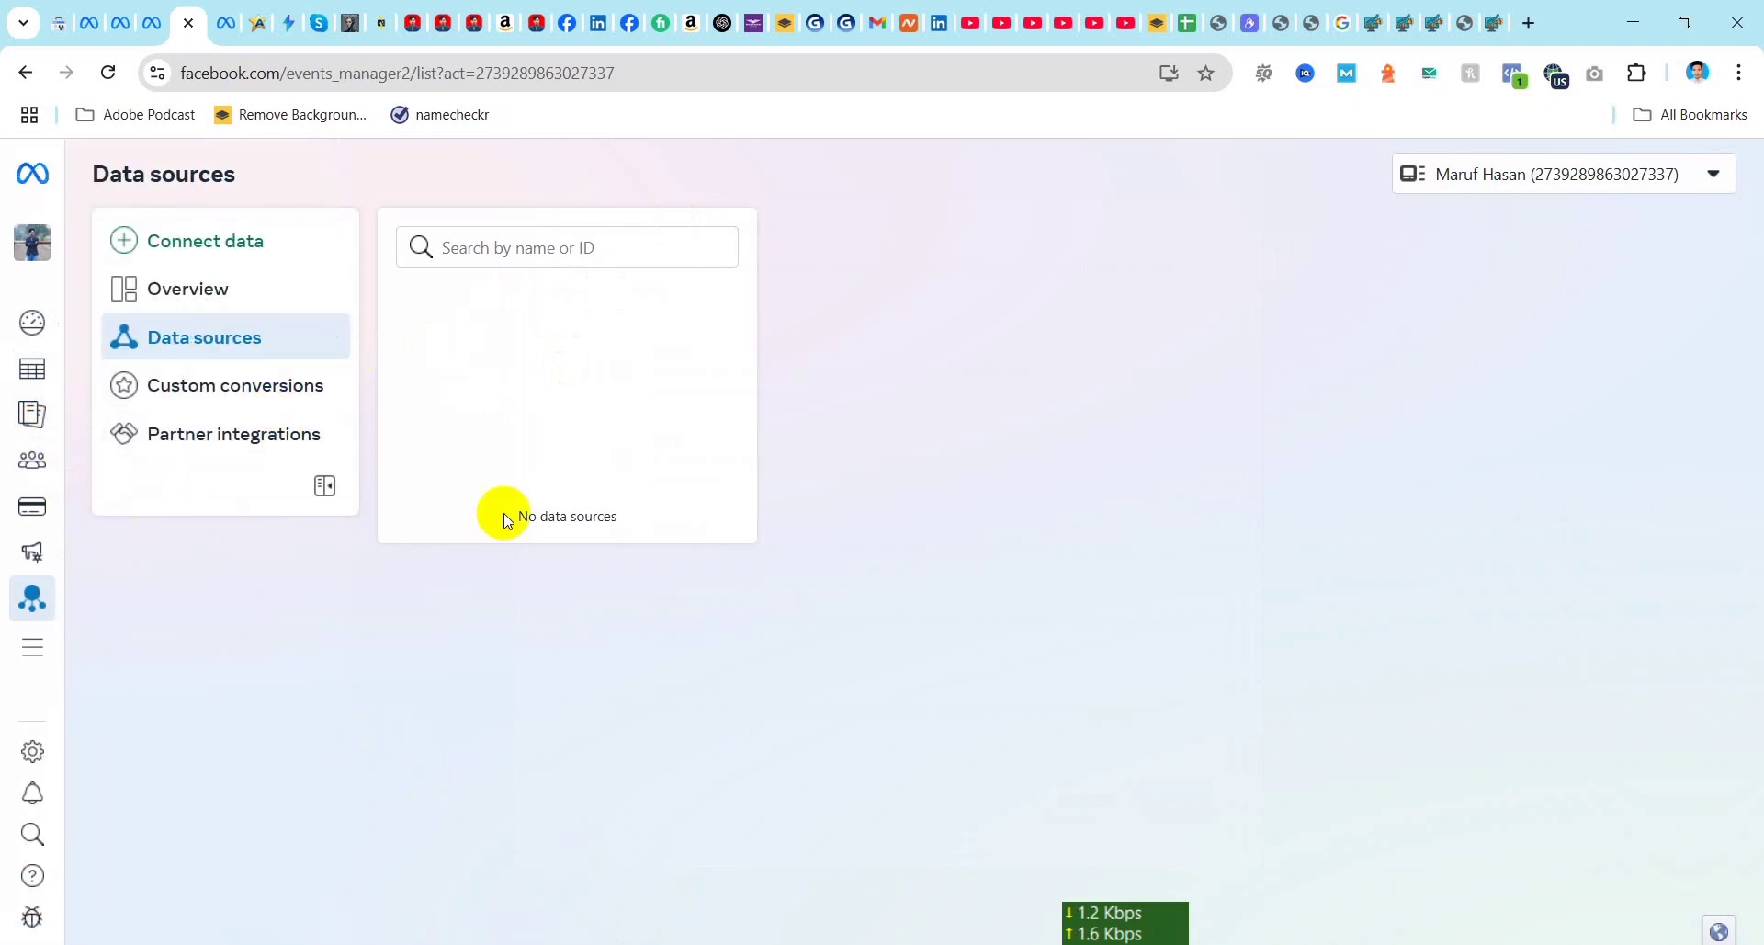
Step: Switch Events Manager to the Maximark Digital ad account
{"action": "left_click", "coordinate": [1697, 186]}
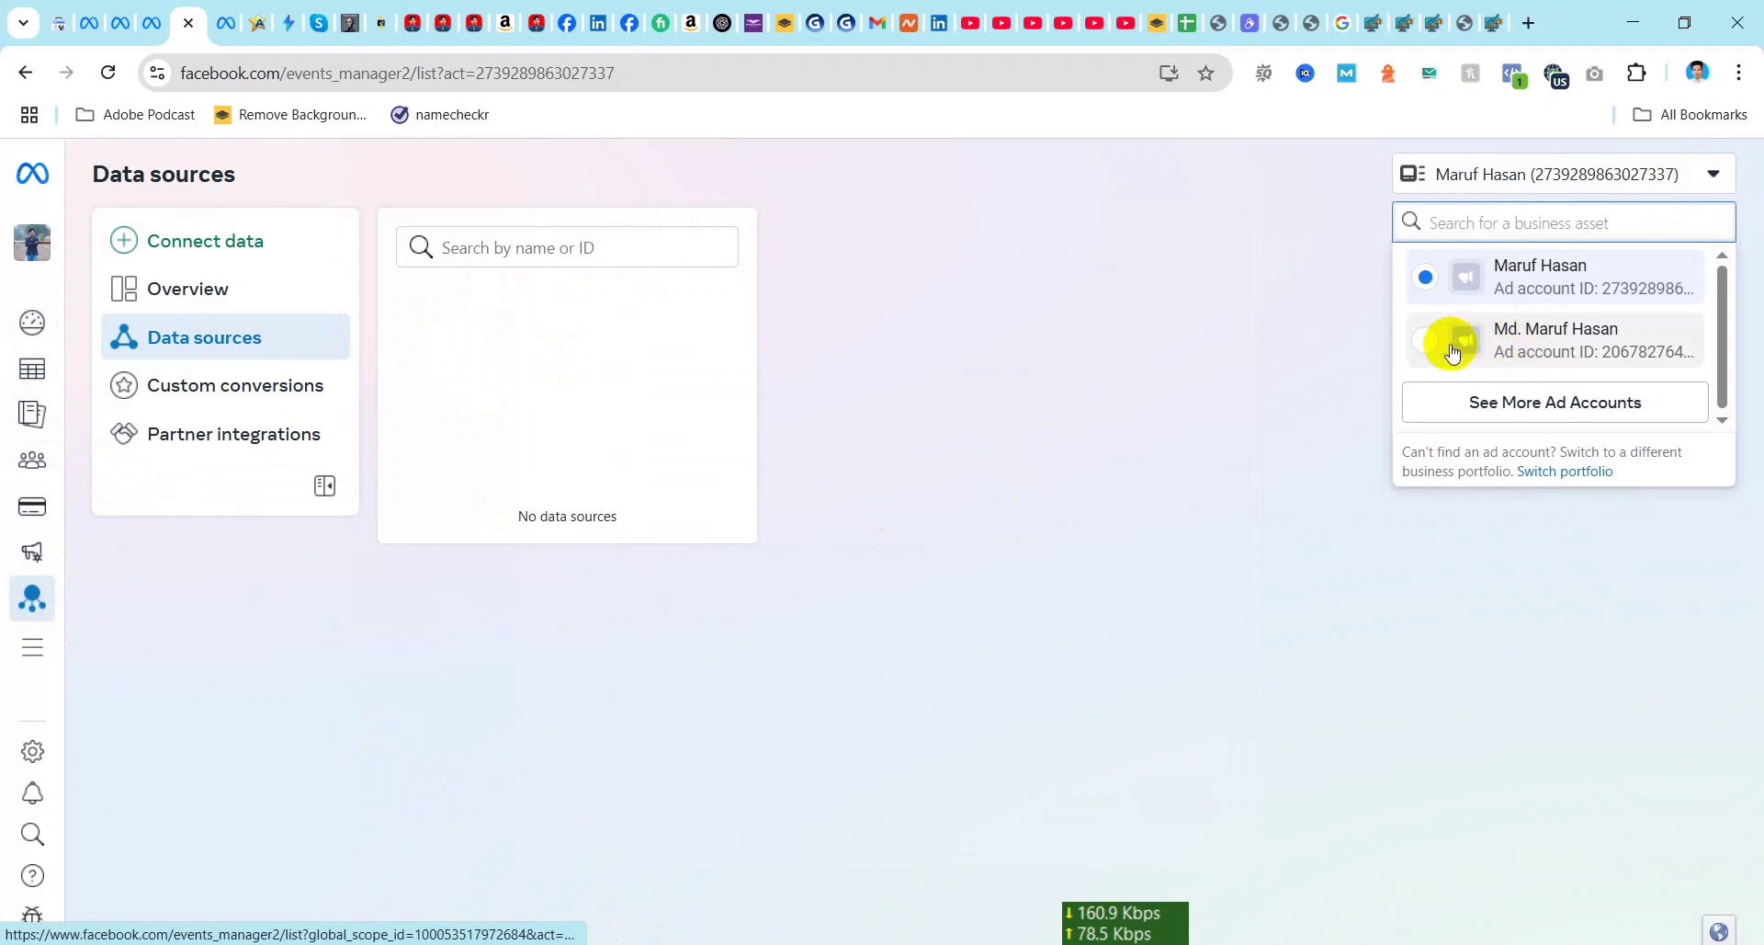
{"action": "left_click", "coordinate": [1555, 405]}
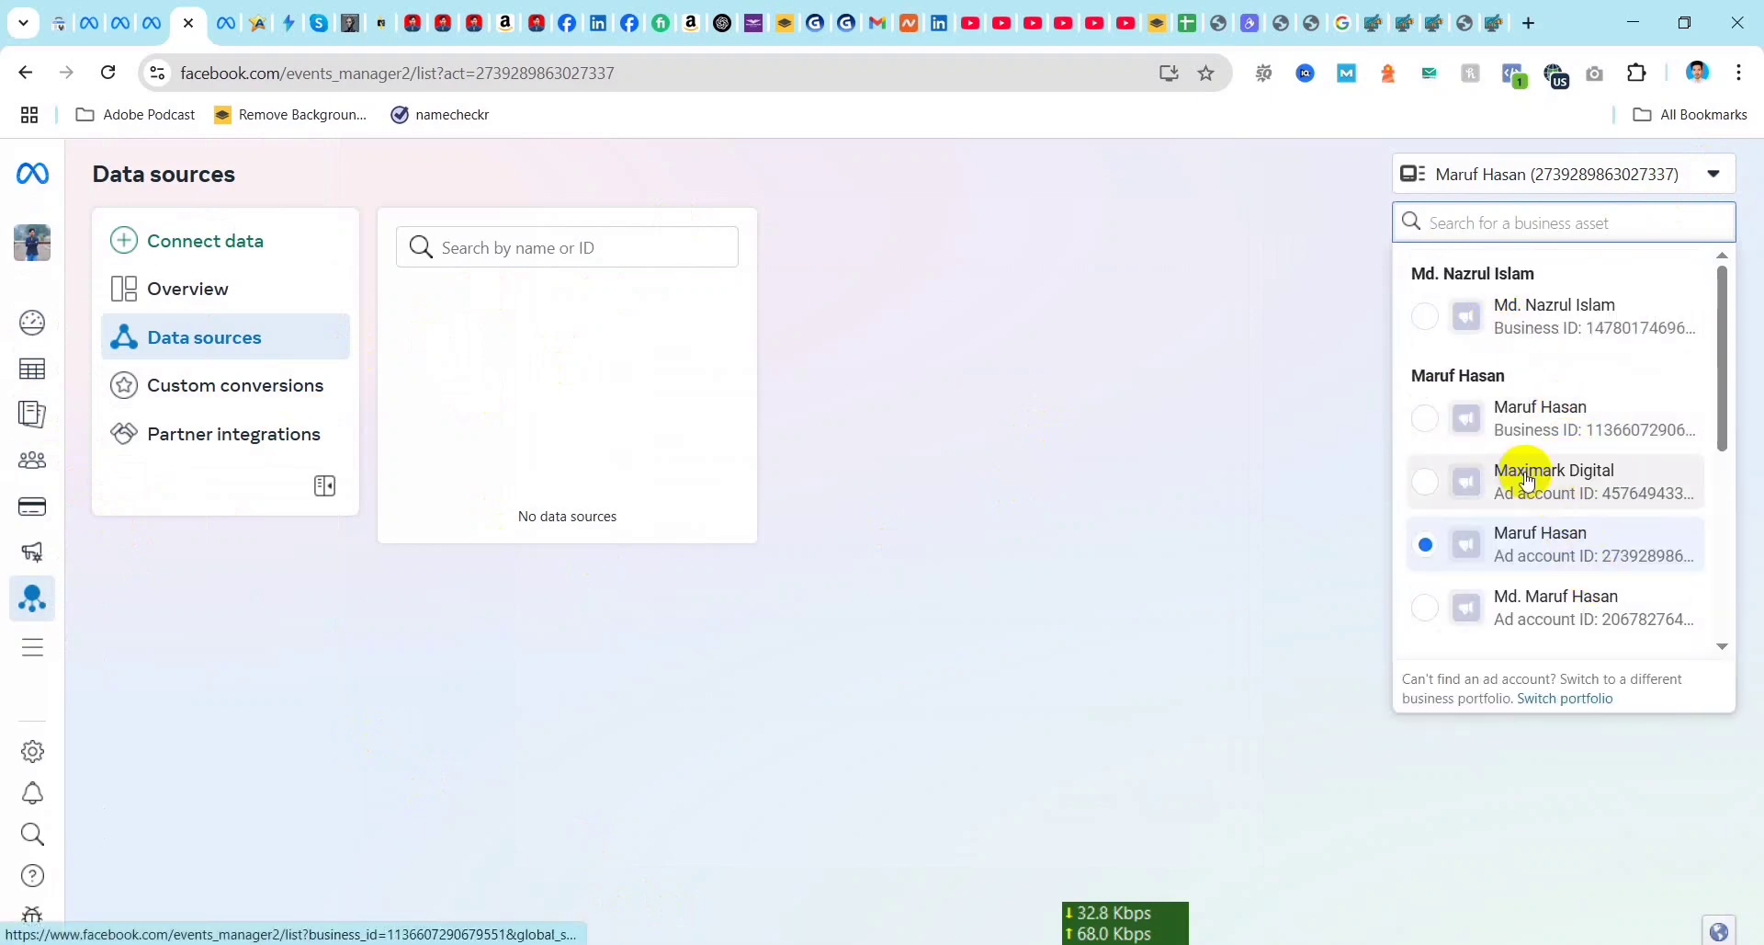
{"action": "left_click", "coordinate": [1426, 482]}
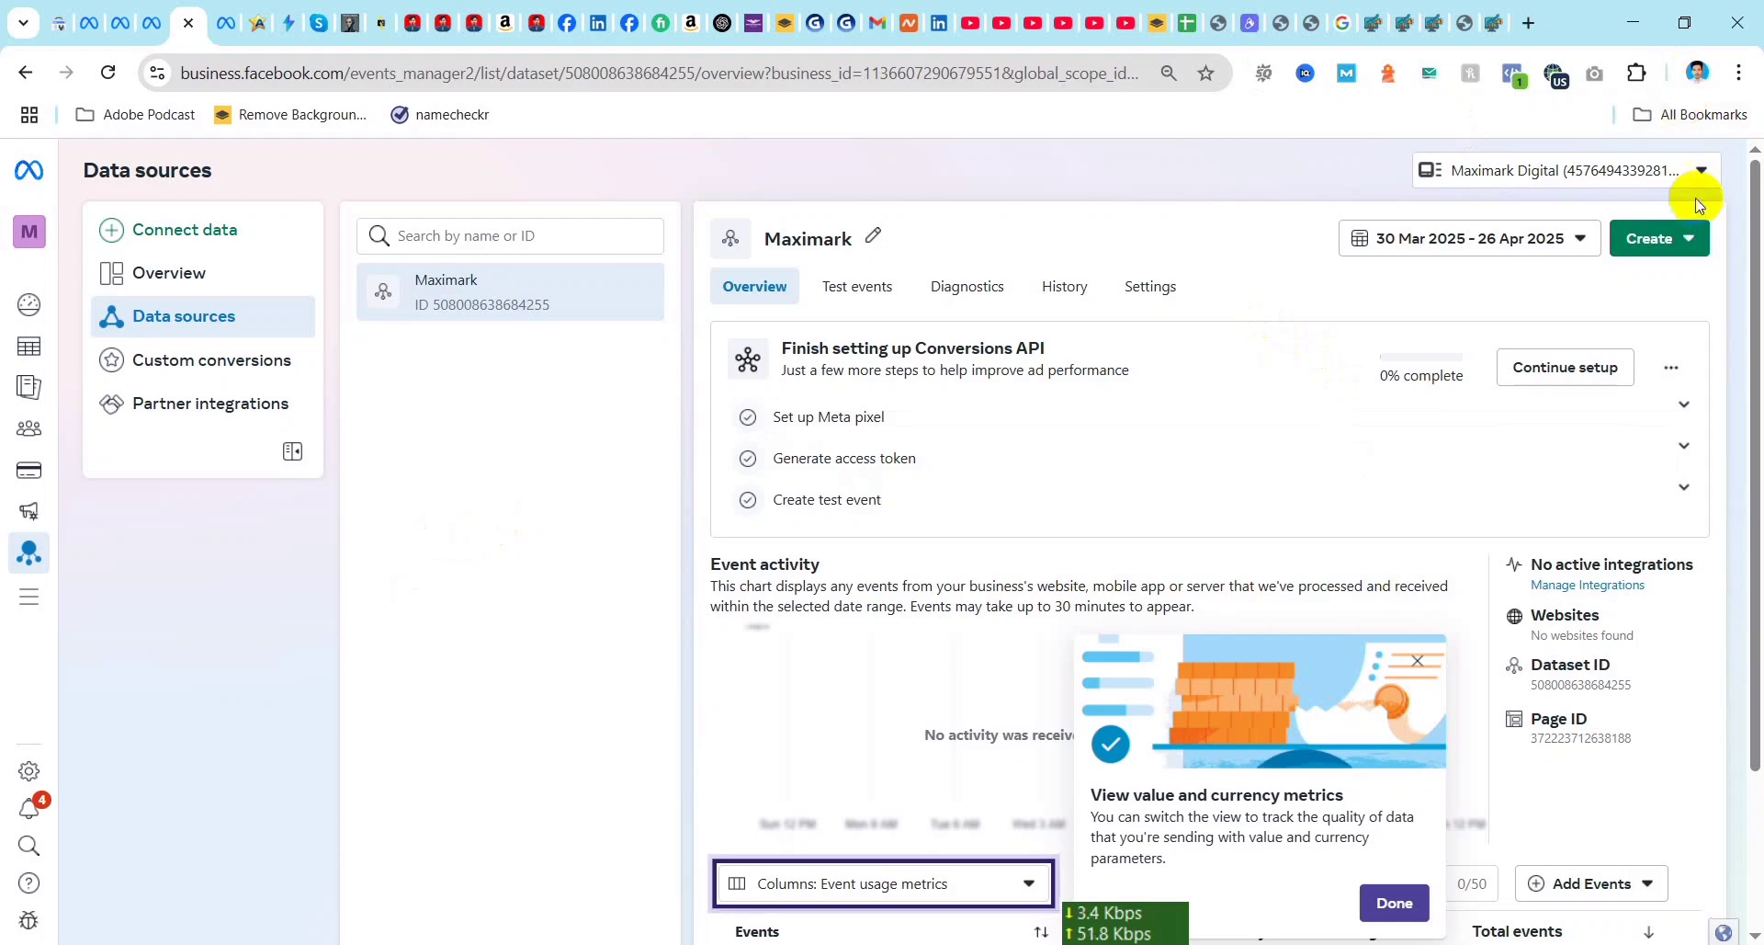
{"action": "left_click", "coordinate": [1698, 172]}
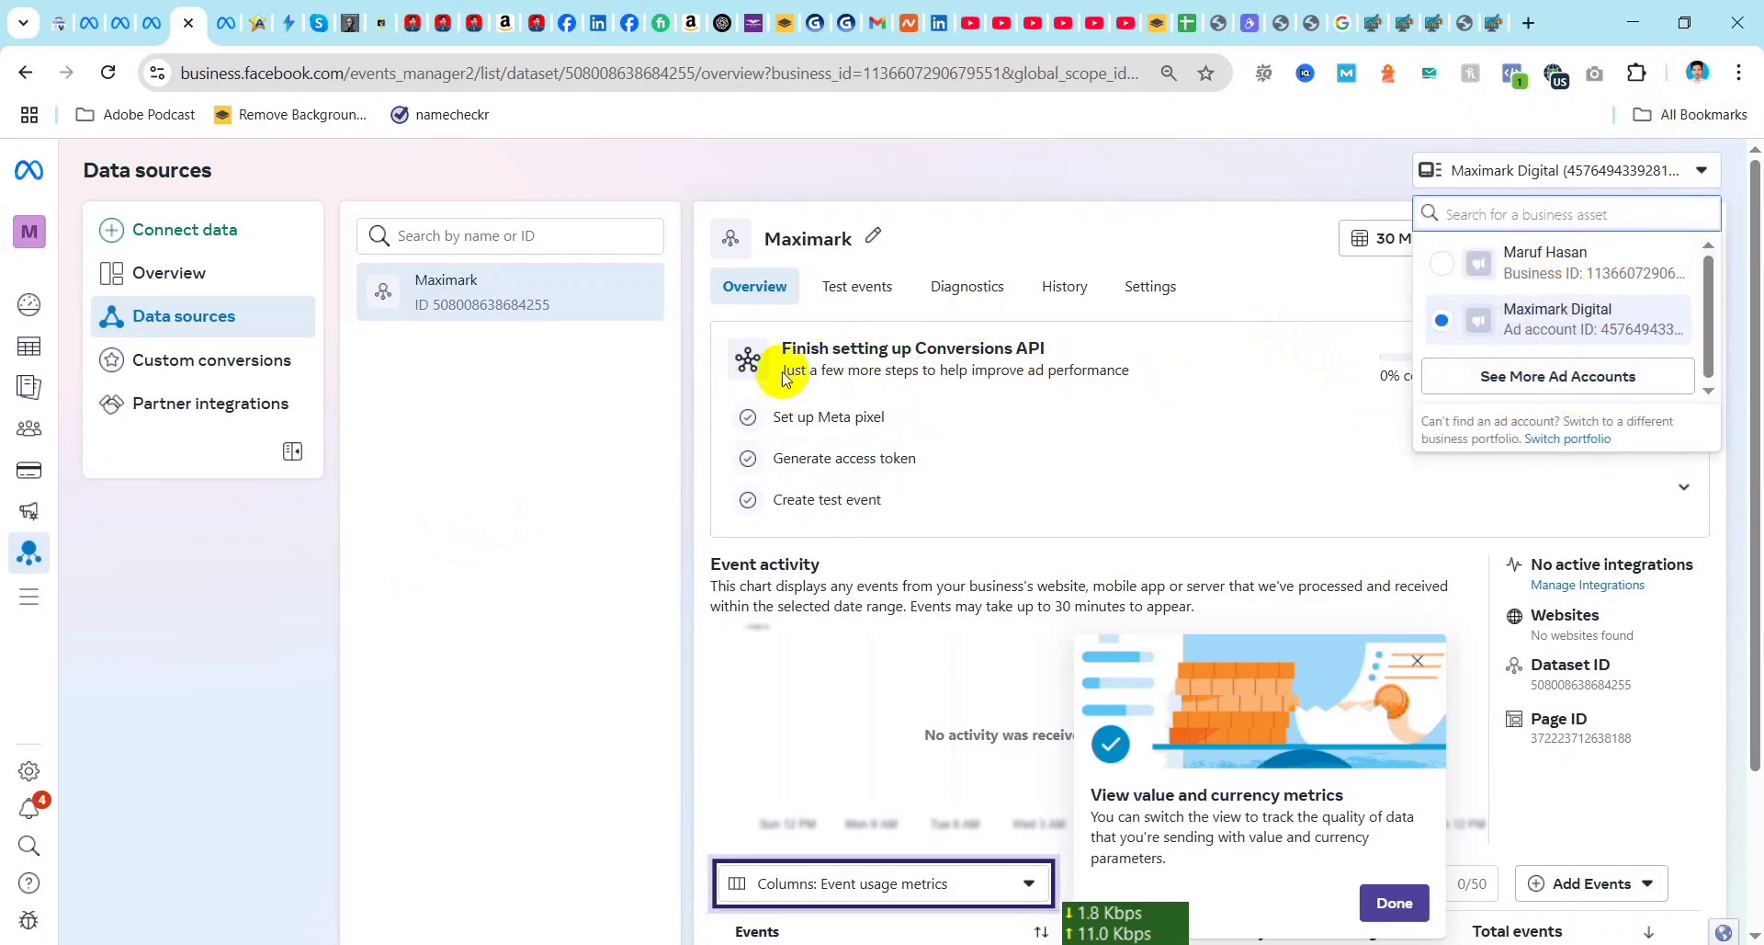
{"action": "left_click", "coordinate": [478, 432]}
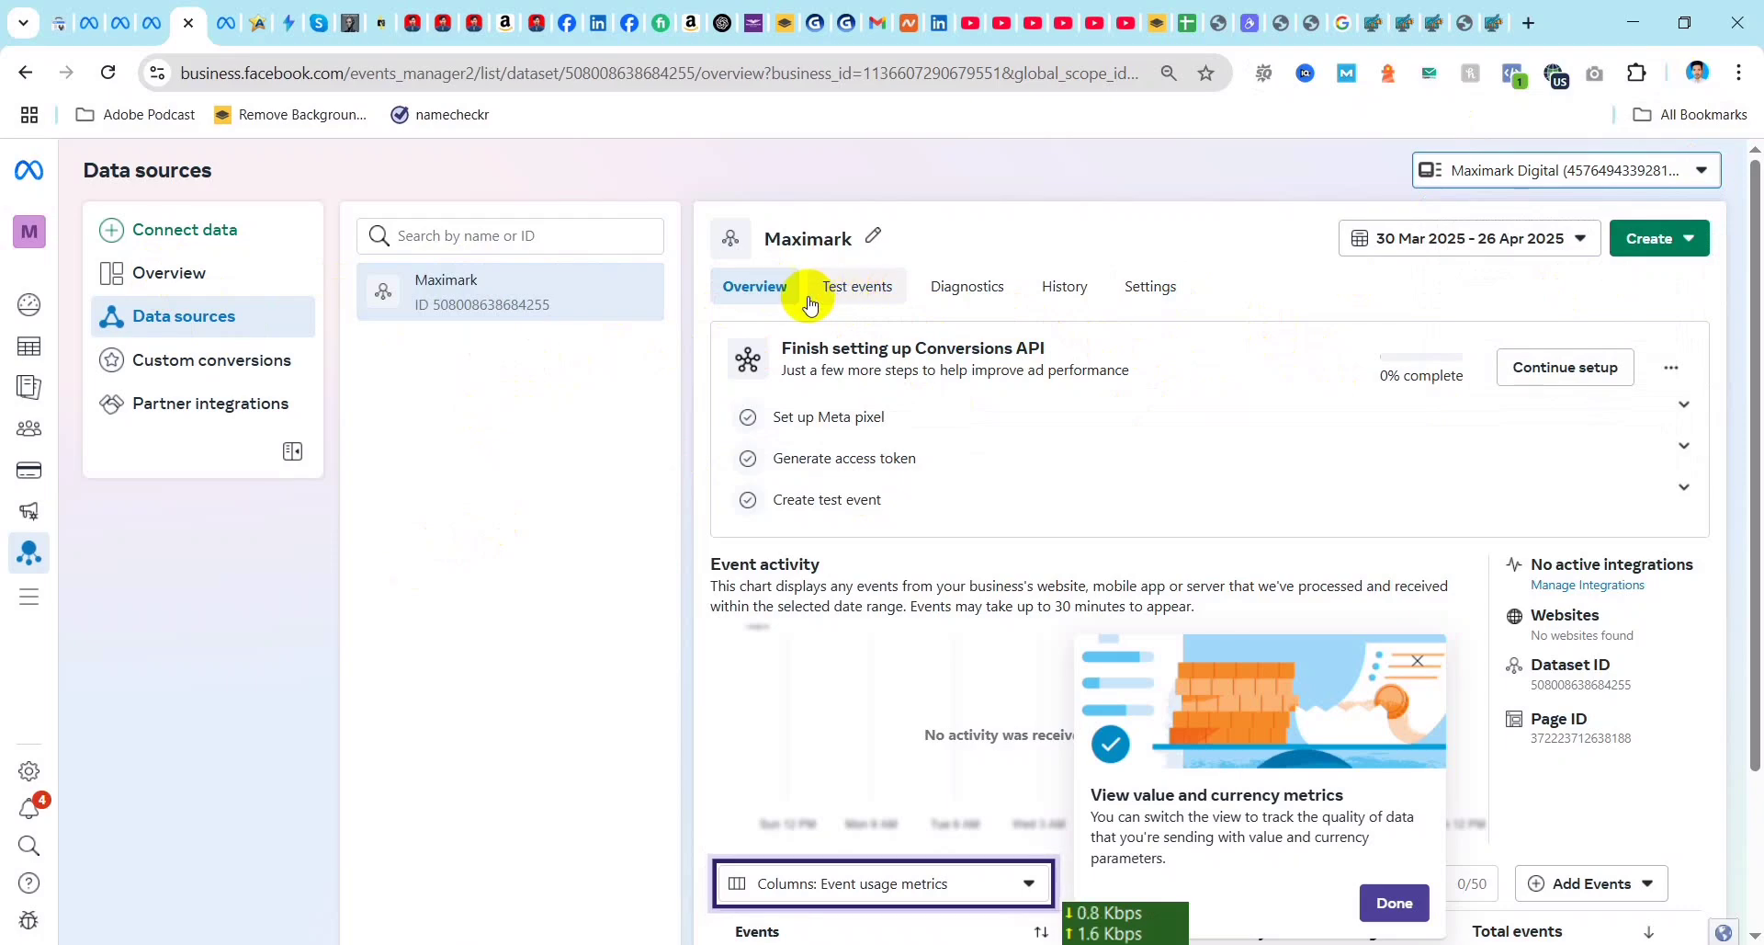
Step: Open the instructions for setting up the Meta pixel and find the Base Code section
{"action": "left_click", "coordinate": [894, 423]}
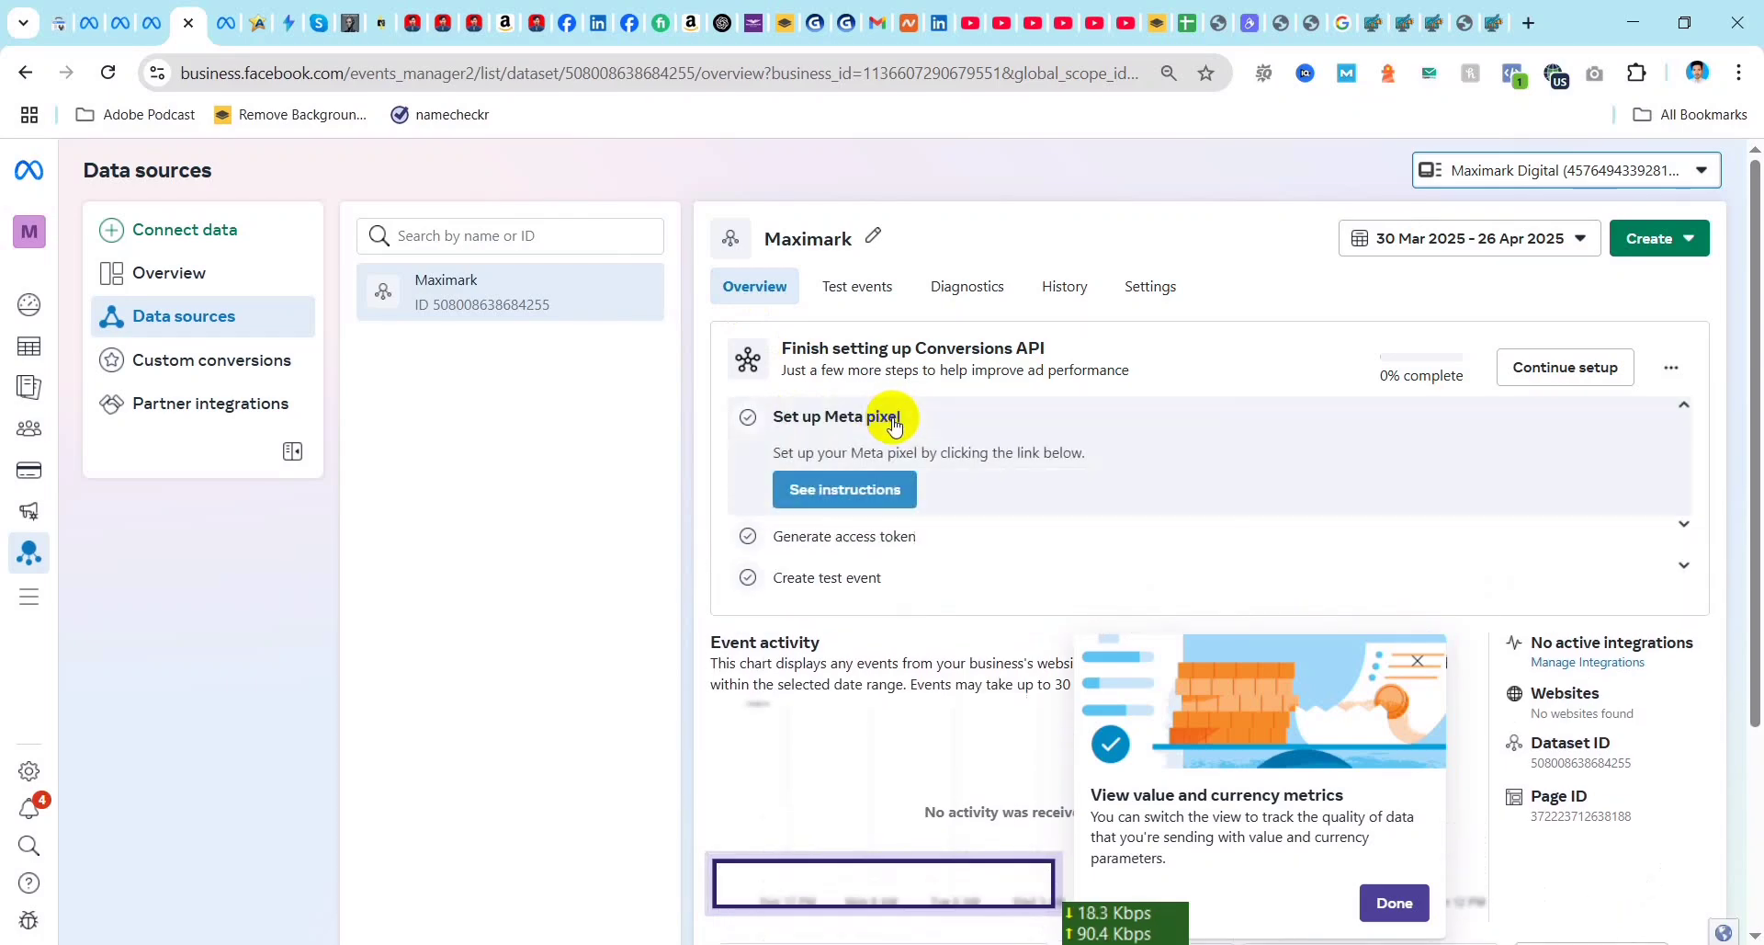
{"action": "left_click", "coordinate": [842, 493]}
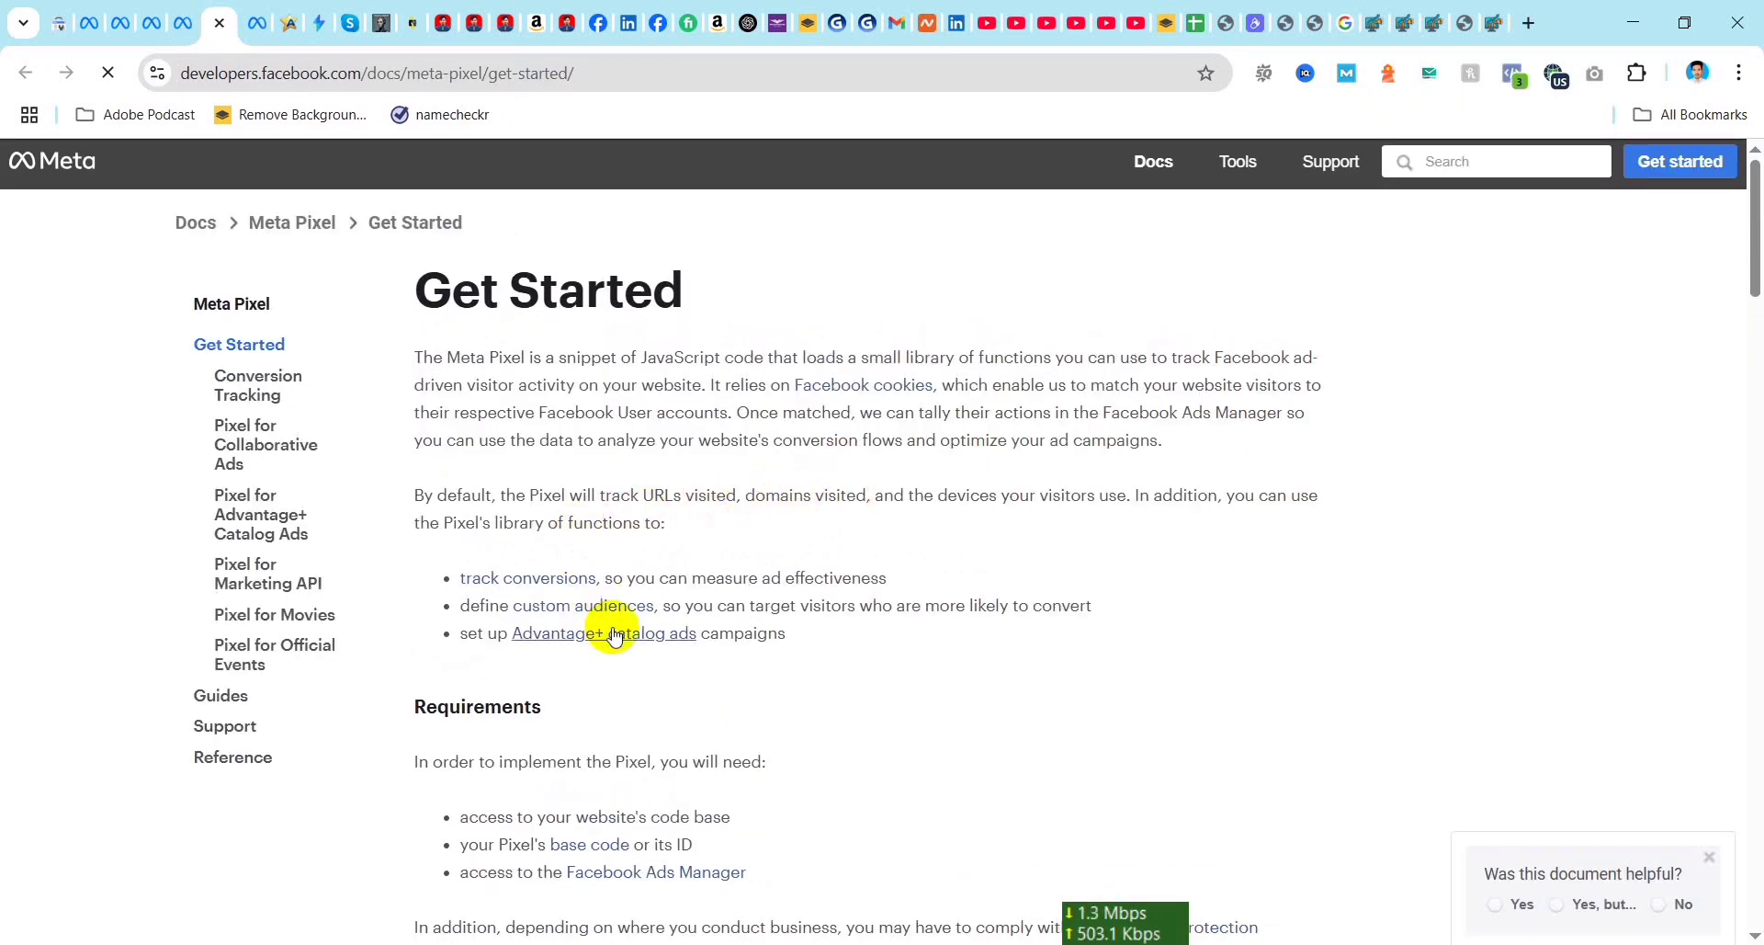
{"action": "scroll", "coordinate": [643, 680], "scroll_direction": "down", "scroll_amount": 4}
{"action": "scroll", "coordinate": [680, 551], "scroll_direction": "down", "scroll_amount": 3}
{"action": "scroll", "coordinate": [687, 587], "scroll_direction": "down", "scroll_amount": 5}
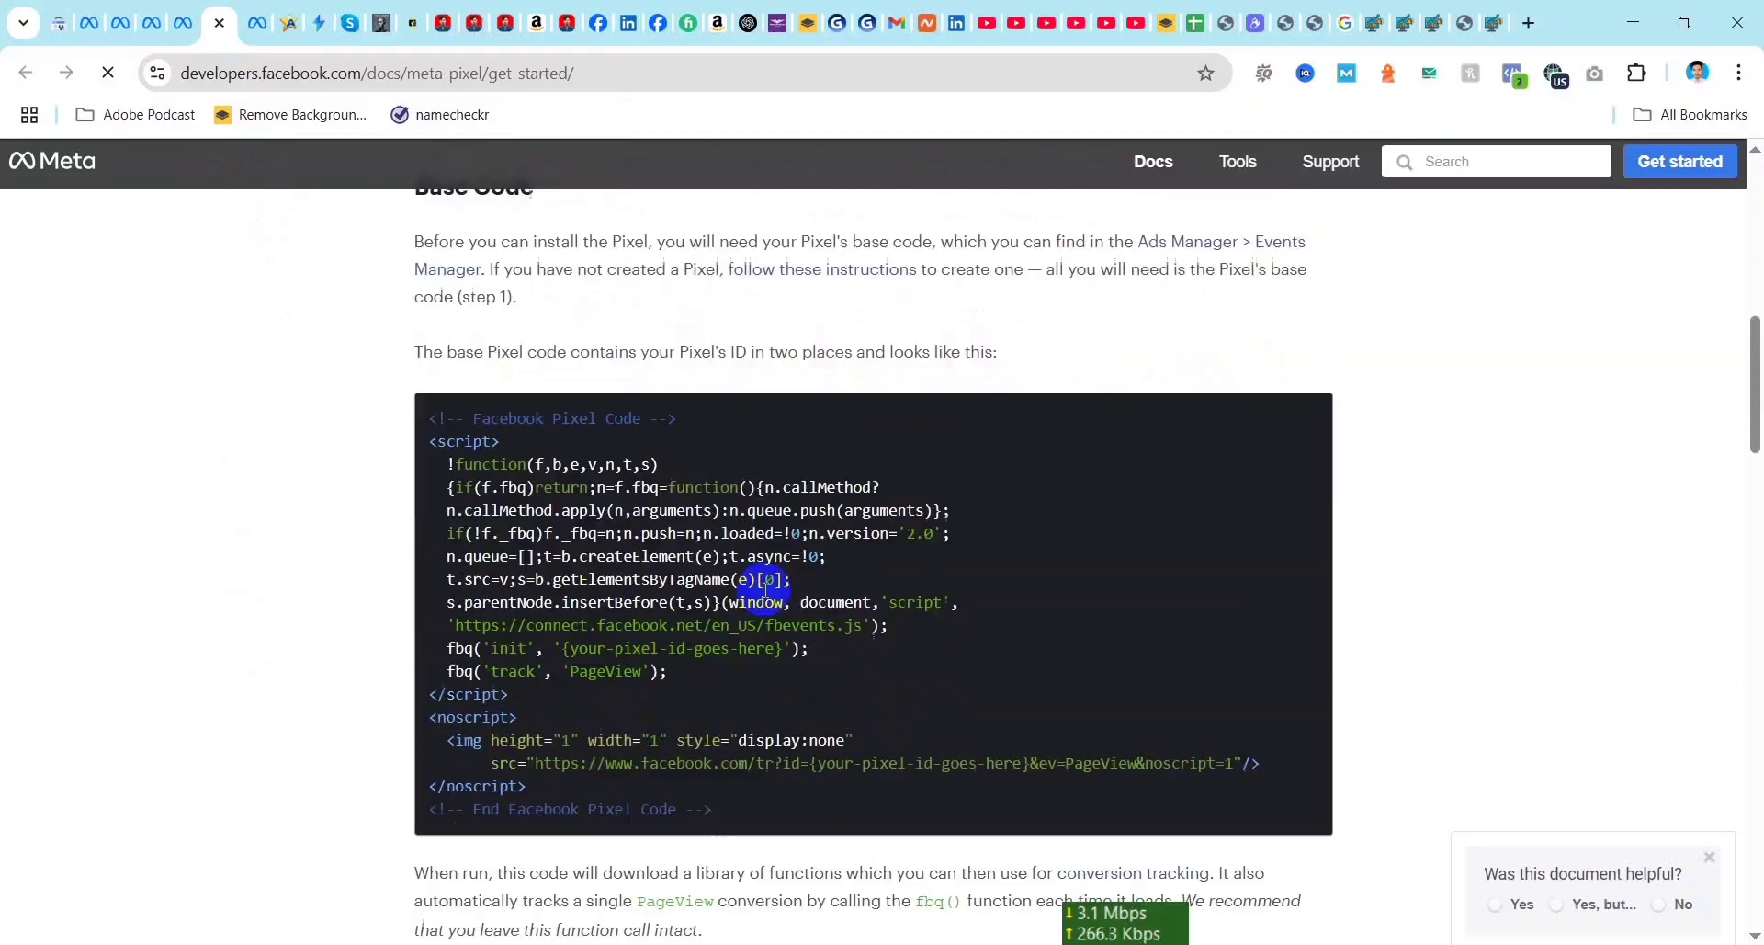
Step: Highlight the entire Facebook Pixel base code in the documentation, and return to Events Manager
{"action": "scroll", "coordinate": [830, 457], "scroll_direction": "up", "scroll_amount": 4}
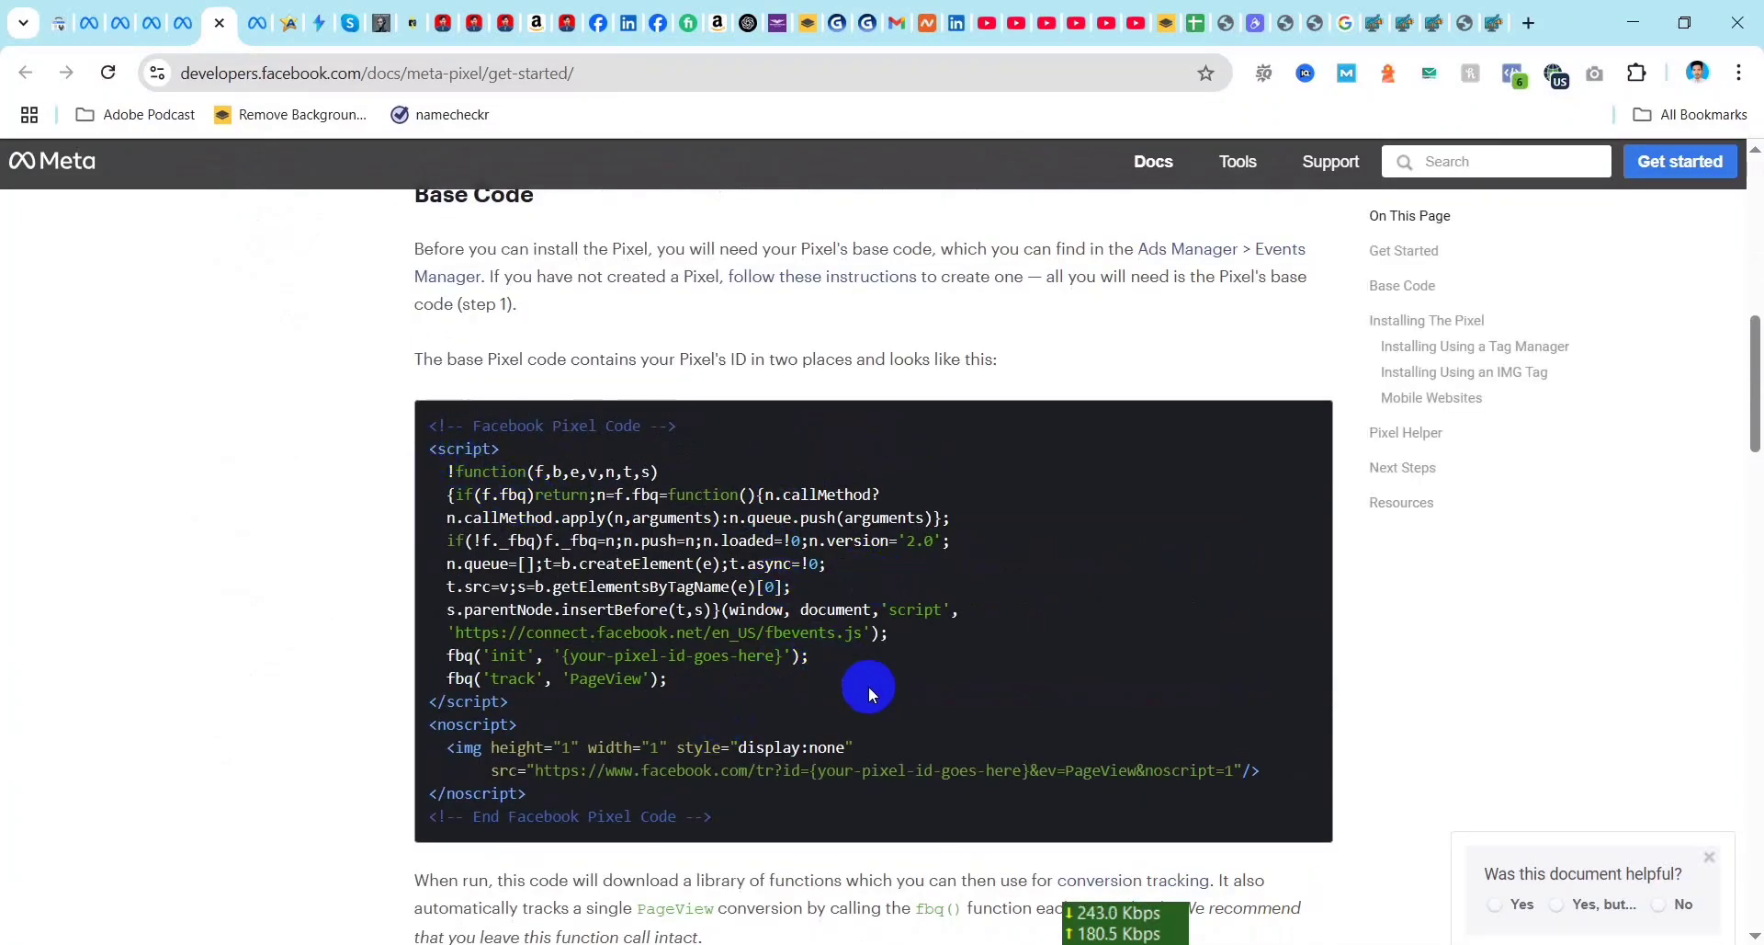
{"action": "scroll", "coordinate": [869, 685], "scroll_direction": "down", "scroll_amount": 1}
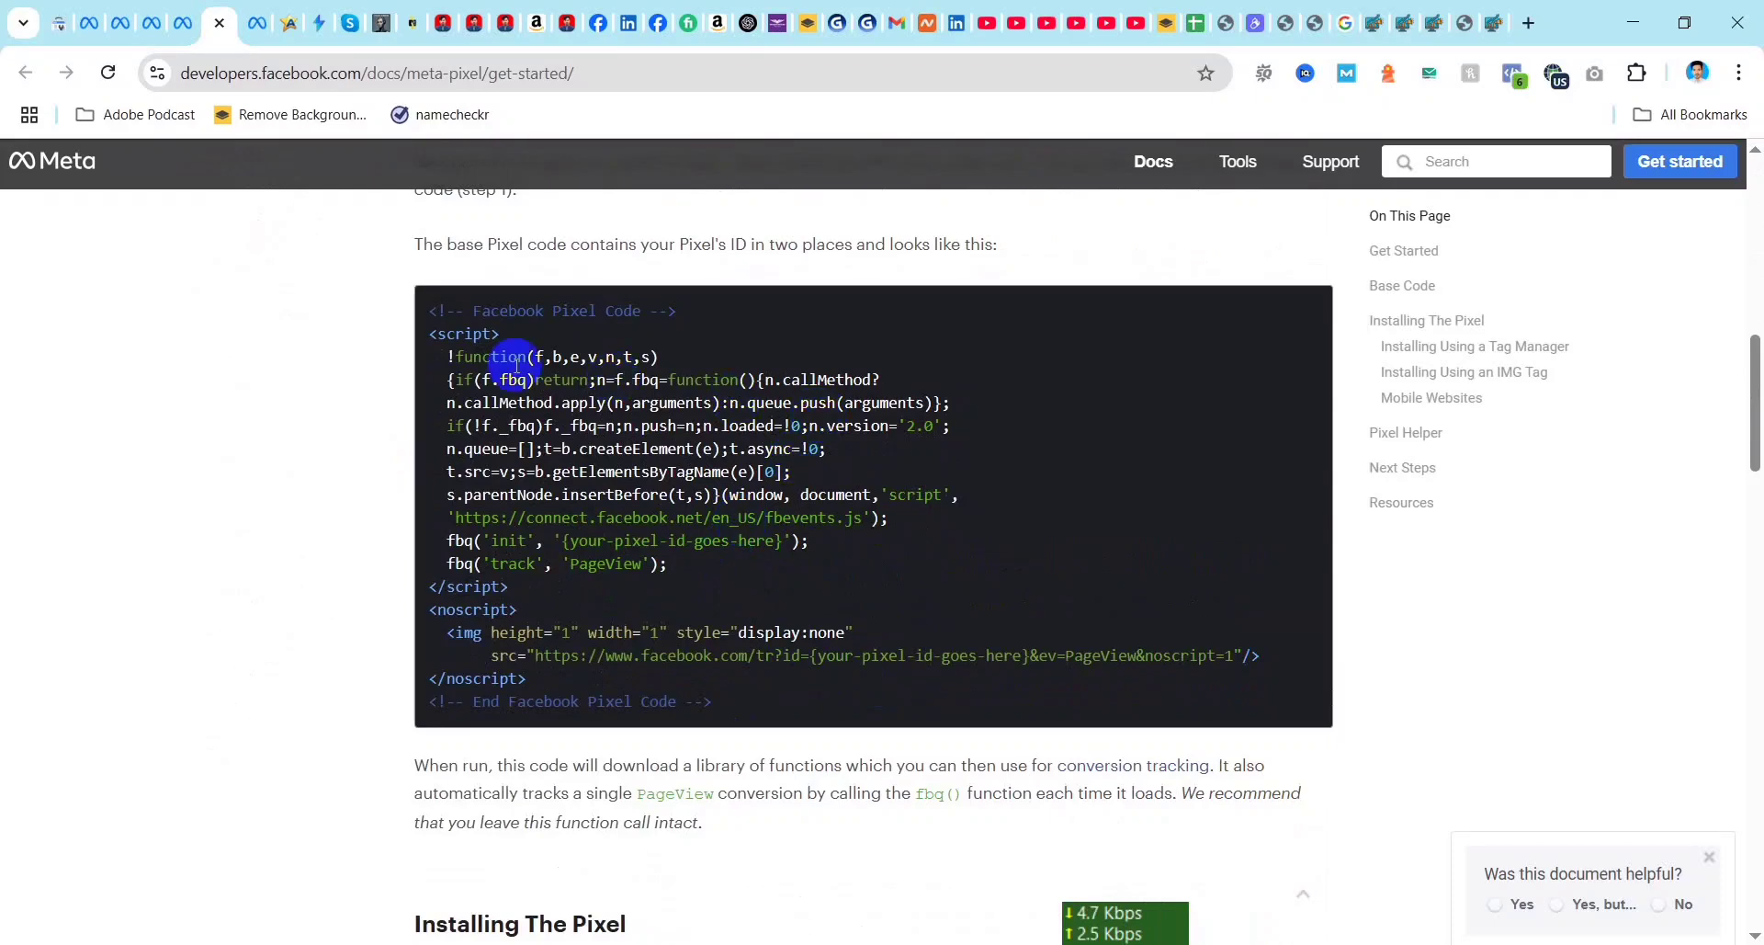
{"action": "left_click_drag", "start_coordinate": [428, 312], "coordinate": [742, 701]}
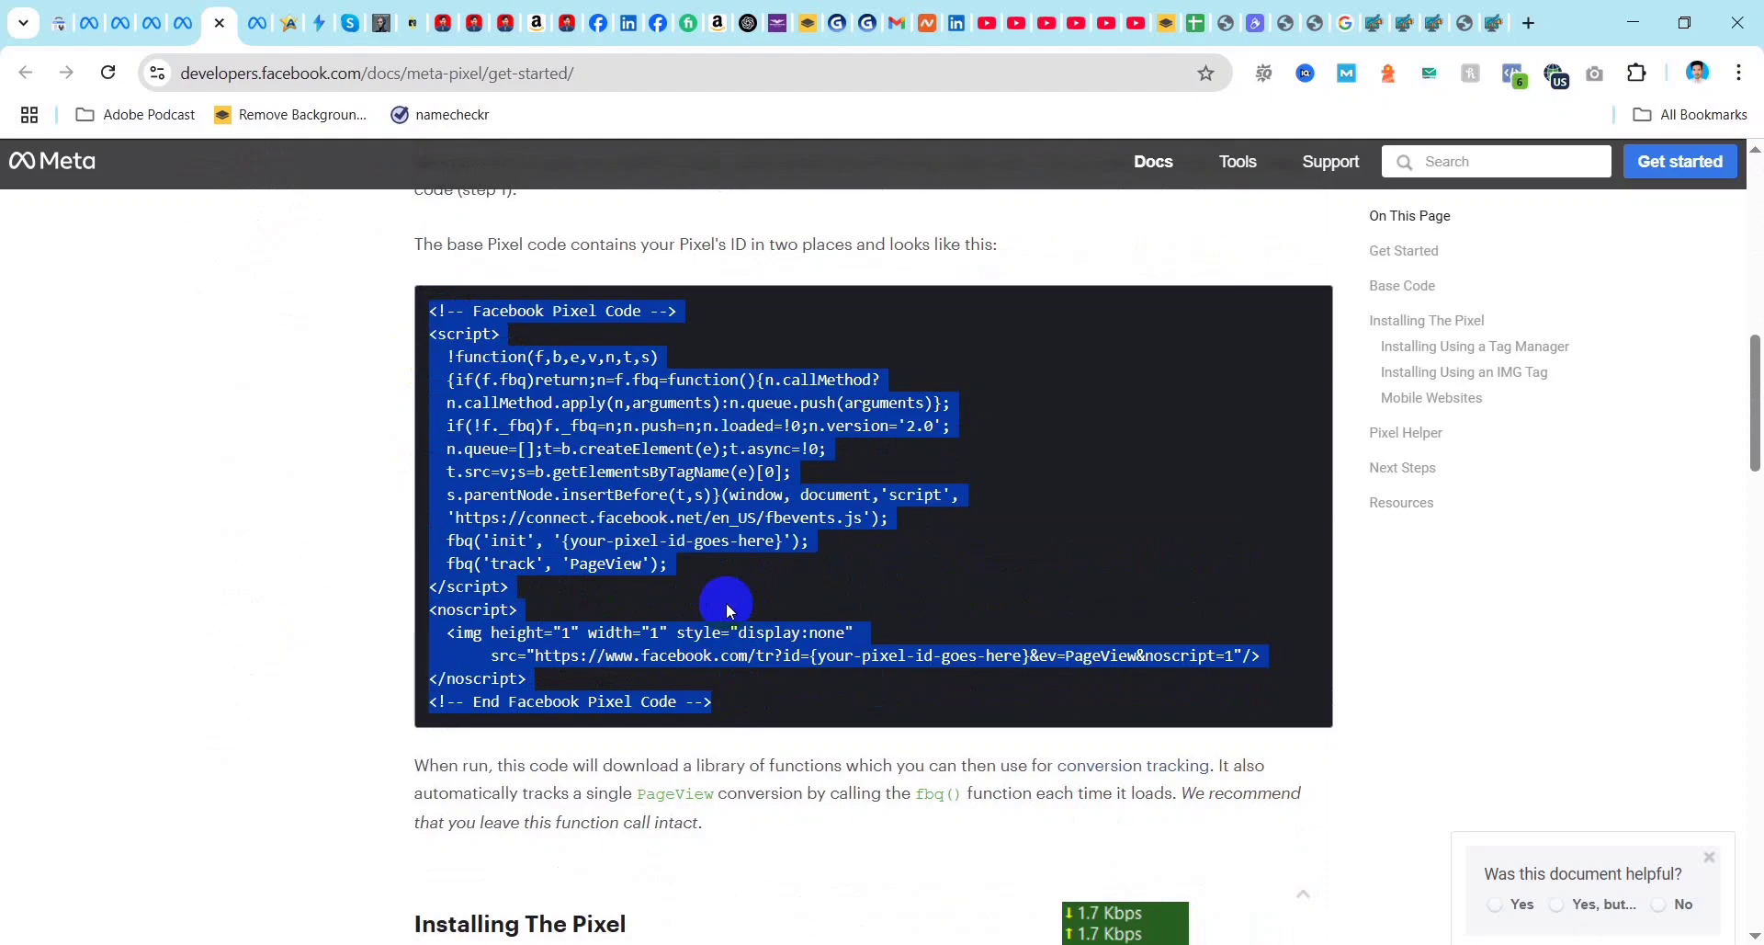
{"action": "key", "text": "ctrl+shift+Tab"}
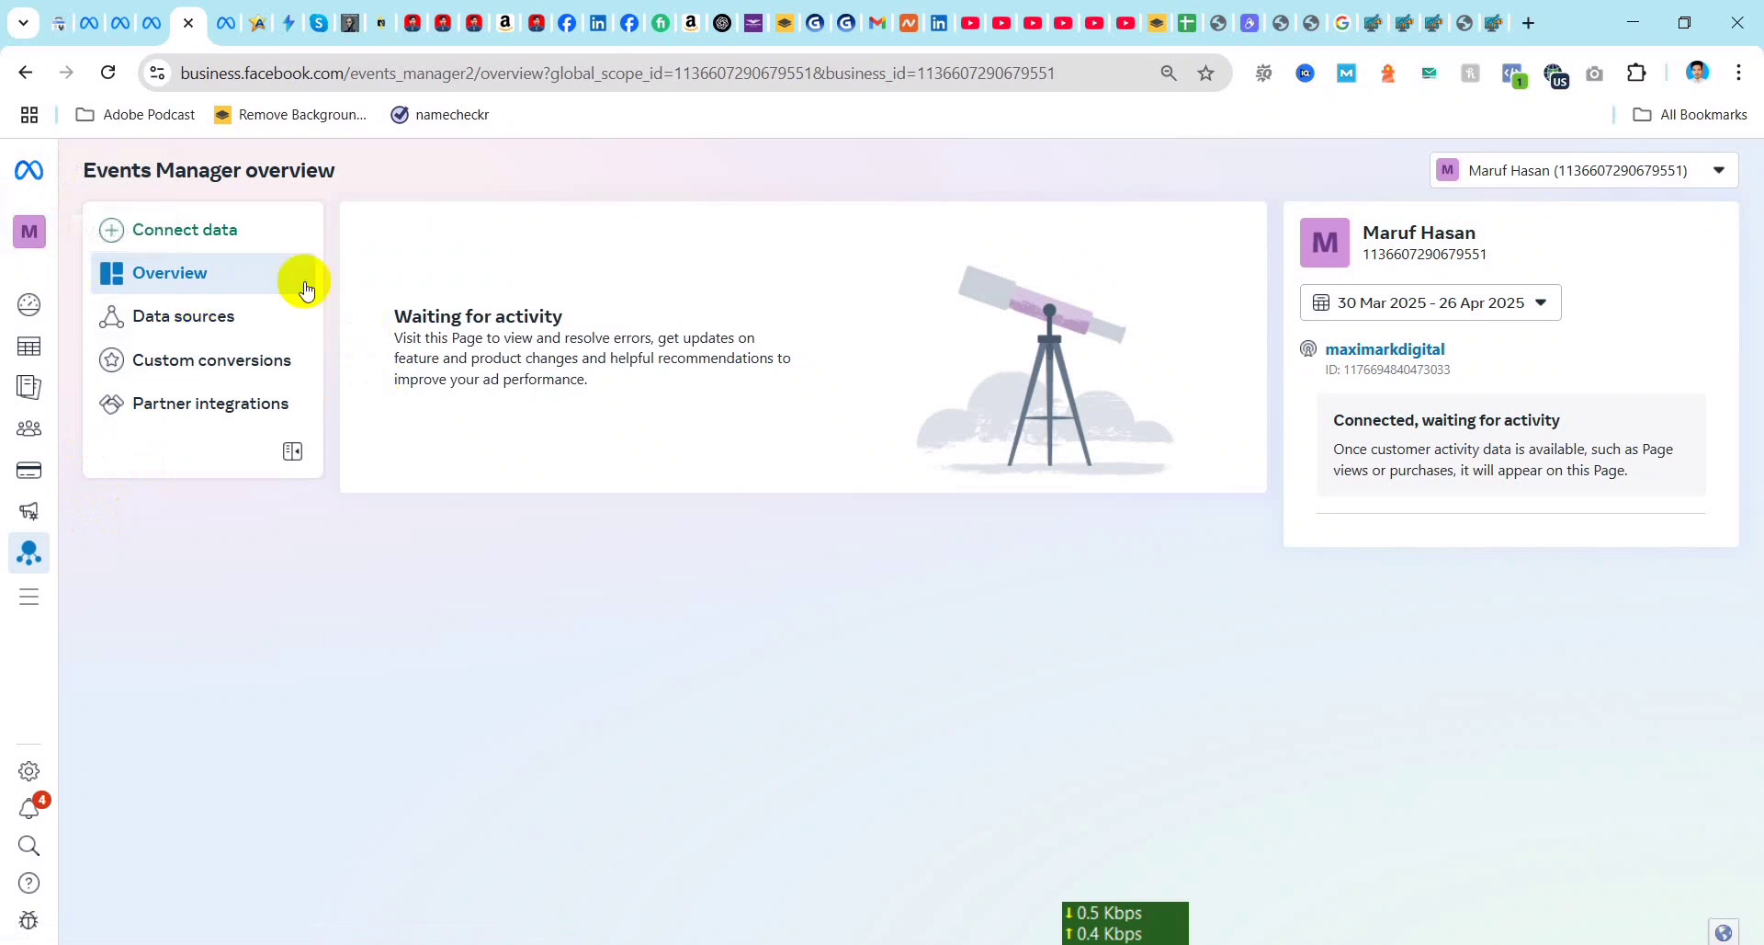
Step: Start connecting a new Web data source from the Data sources page of Events Manager
{"action": "mouse_move", "coordinate": [29, 551]}
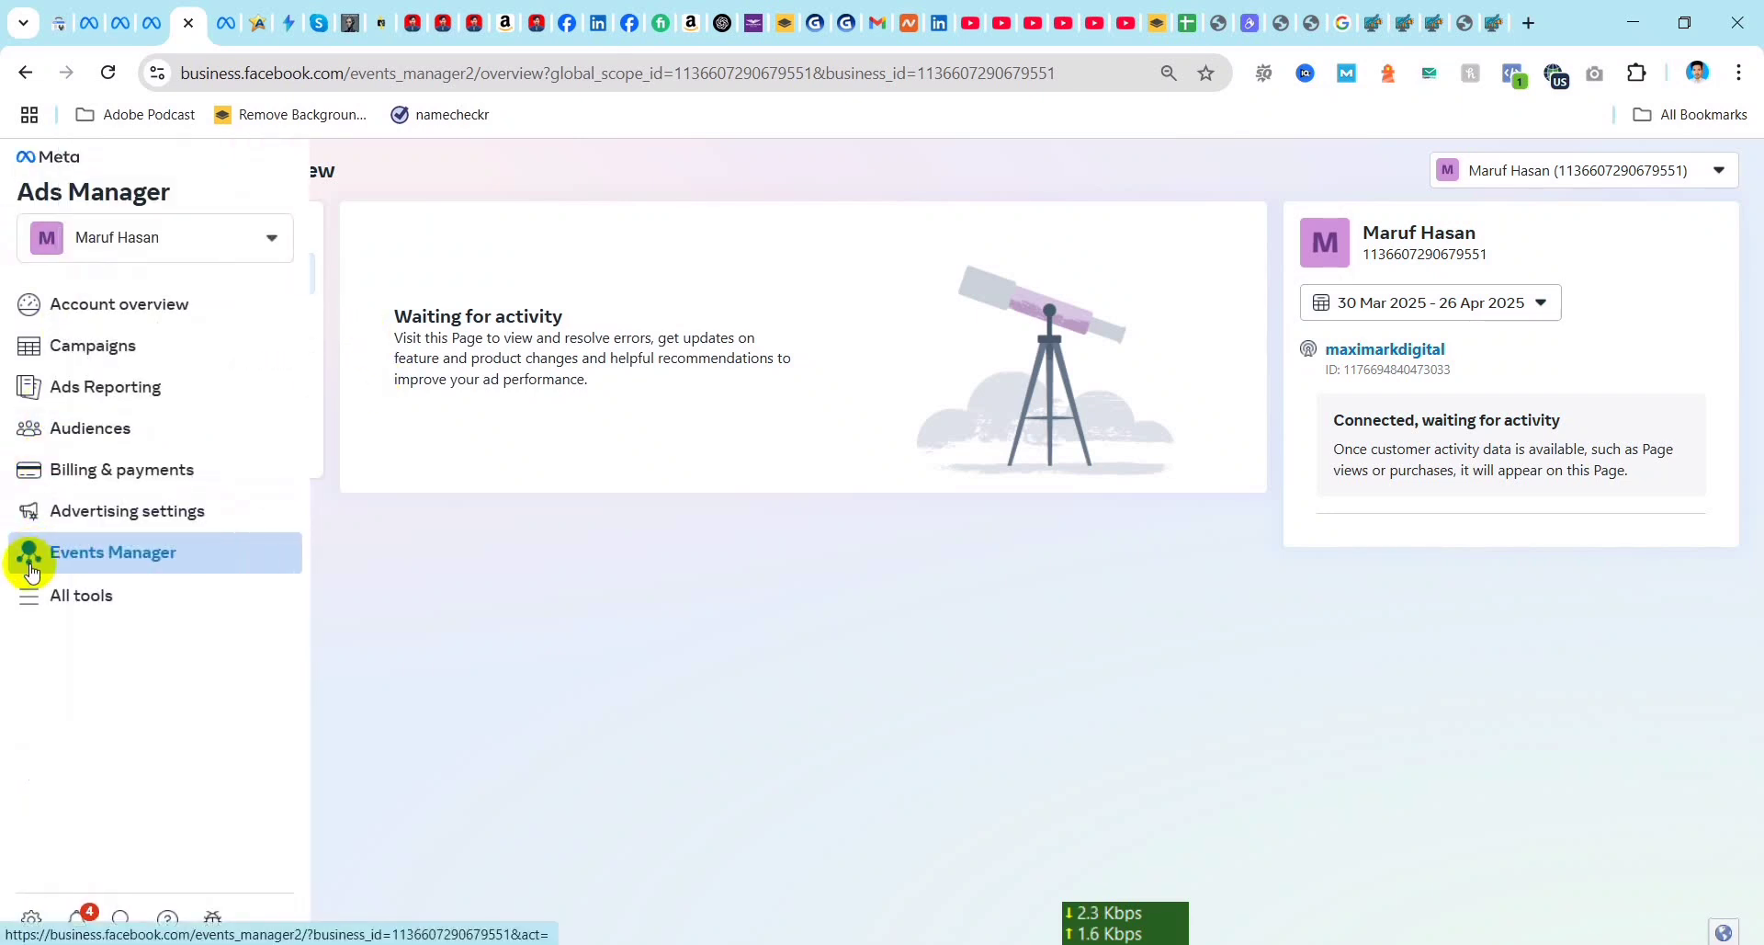
{"action": "left_click", "coordinate": [144, 557]}
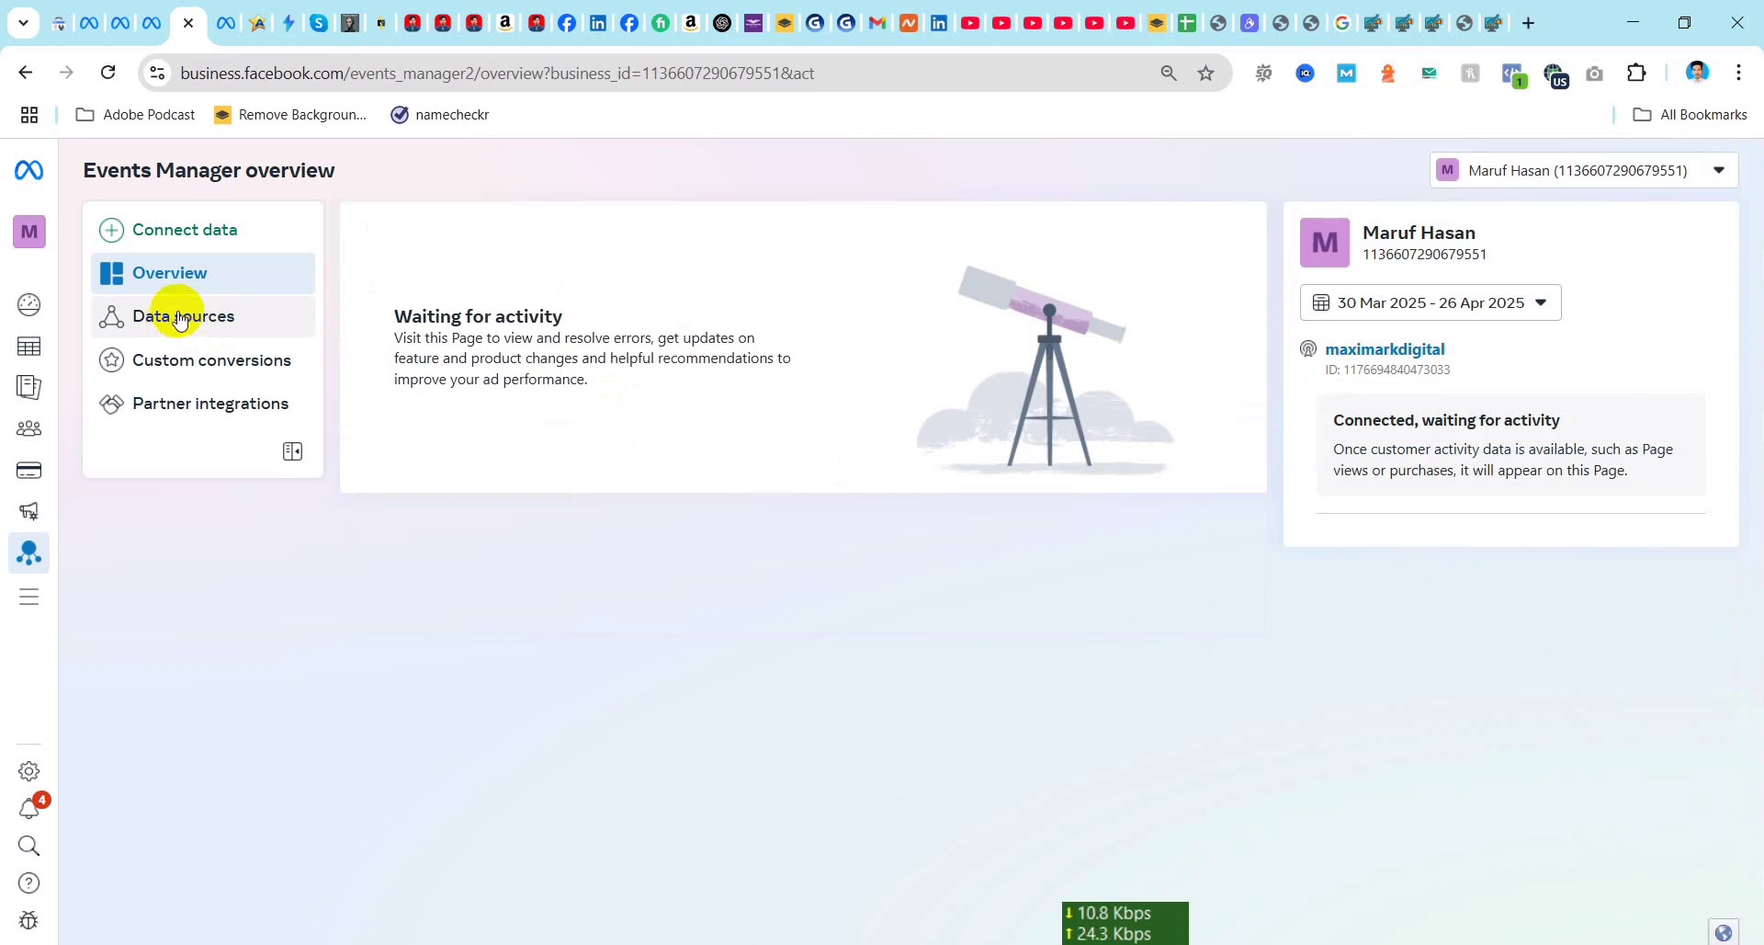
{"action": "left_click", "coordinate": [181, 319]}
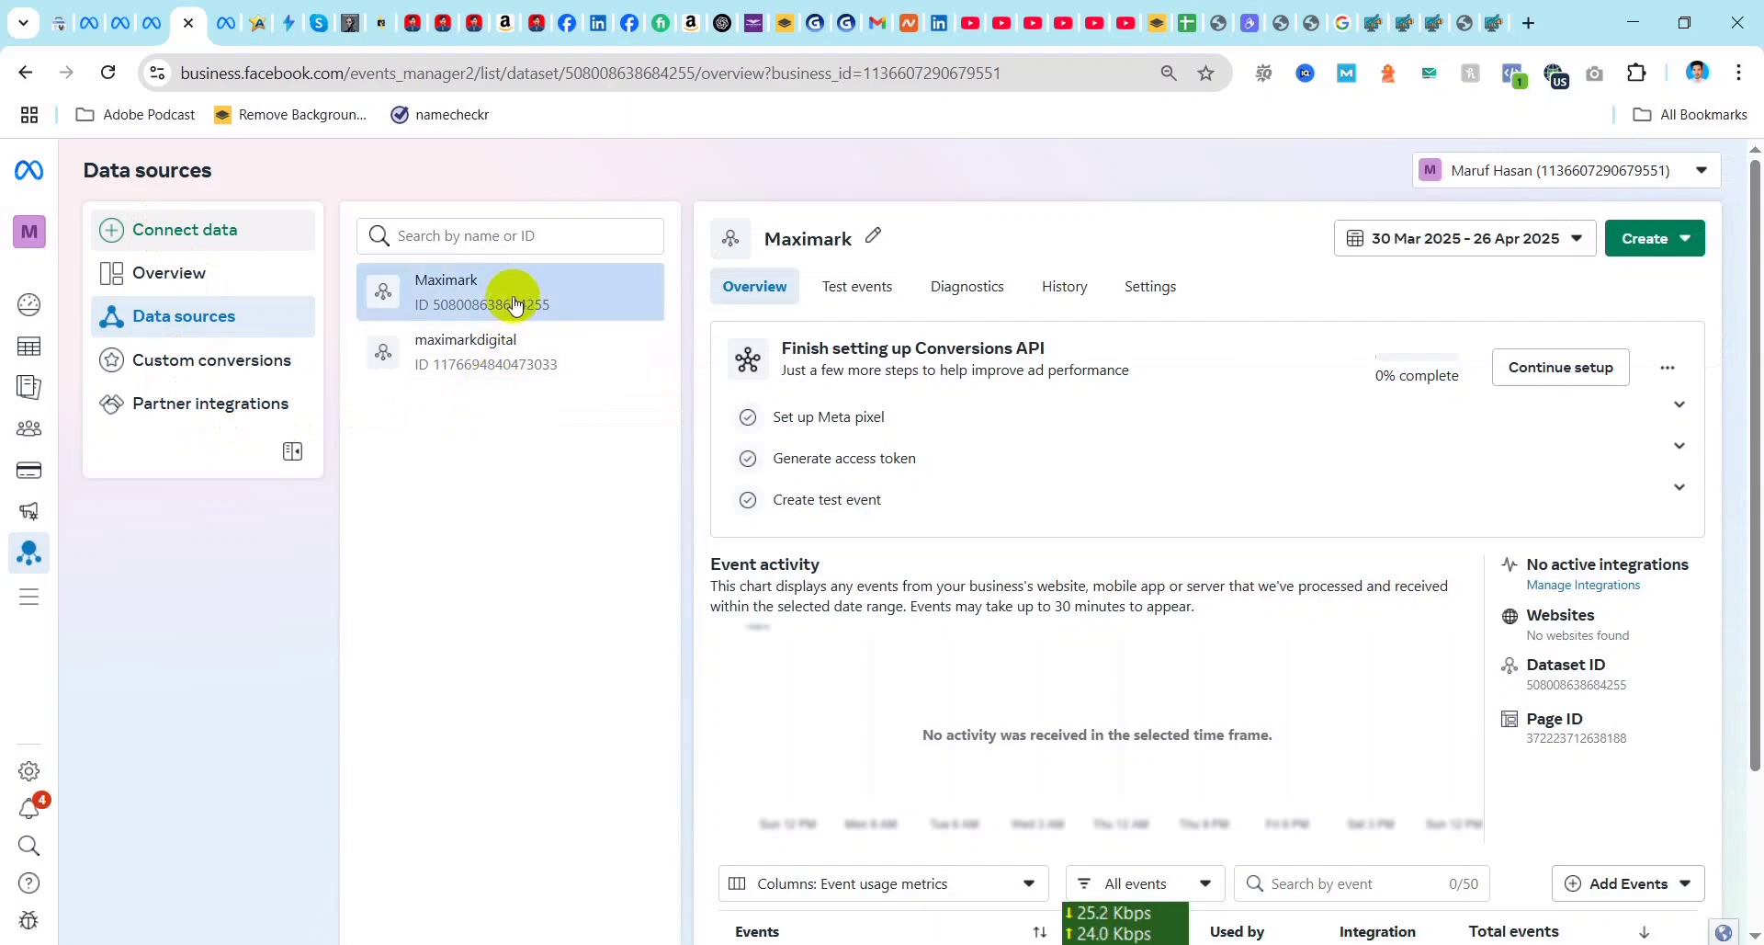
{"action": "left_click", "coordinate": [188, 232]}
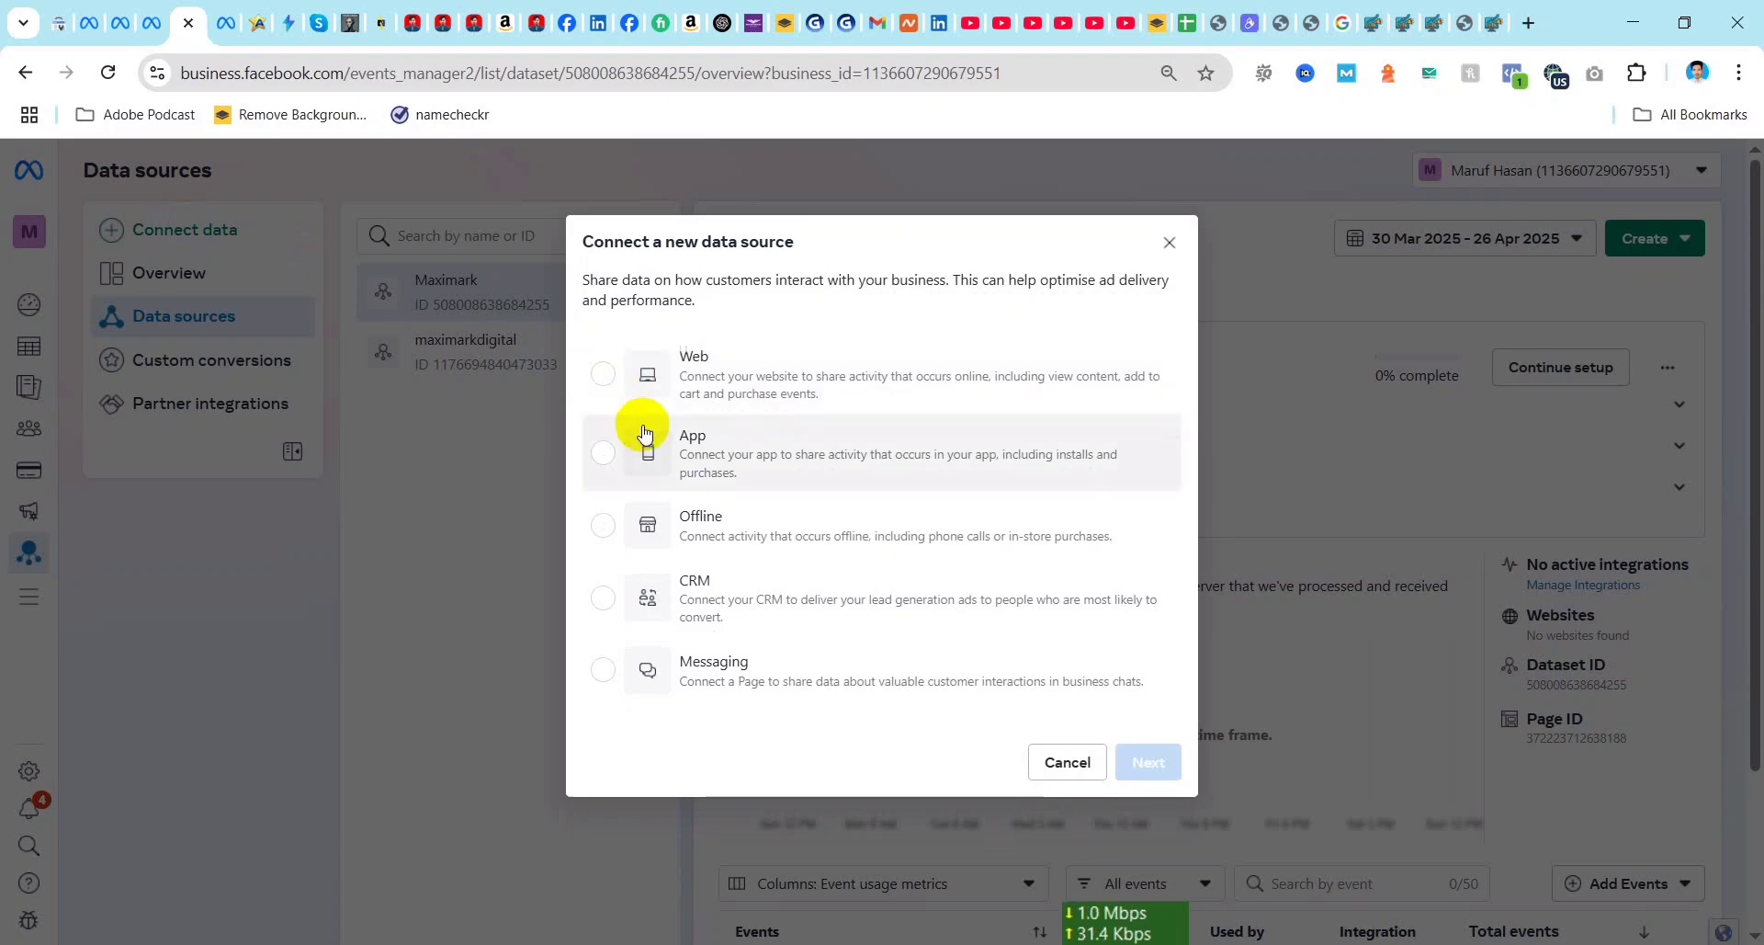
{"action": "left_click", "coordinate": [604, 372]}
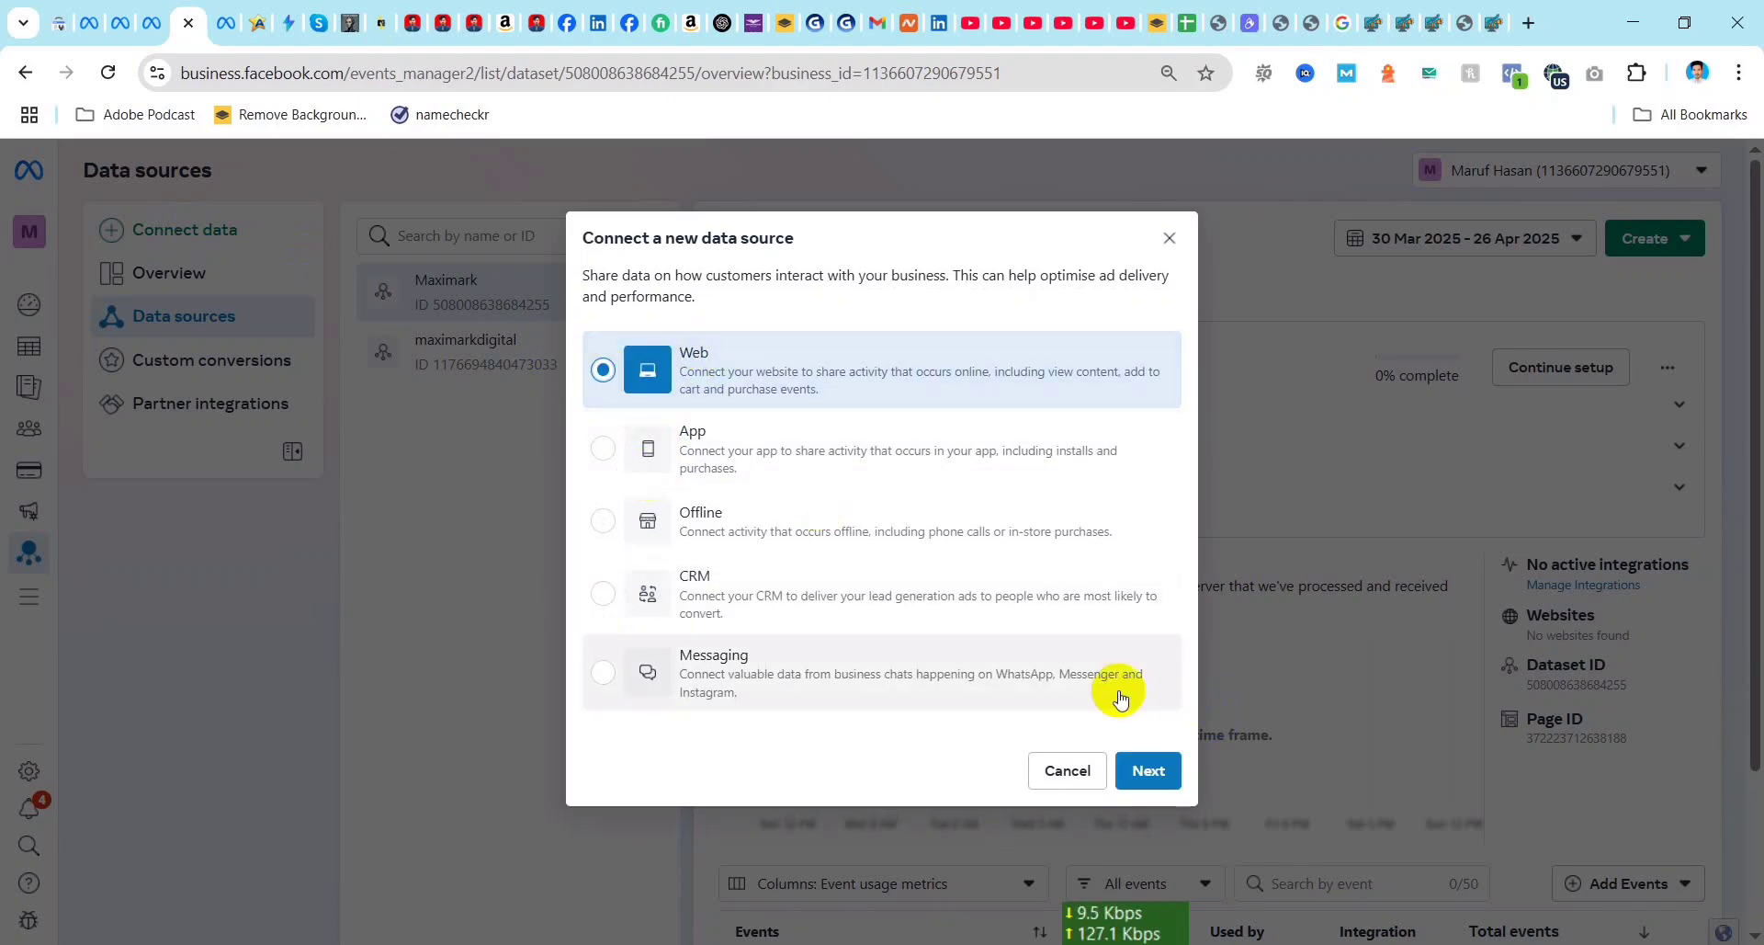
{"action": "left_click", "coordinate": [1153, 774]}
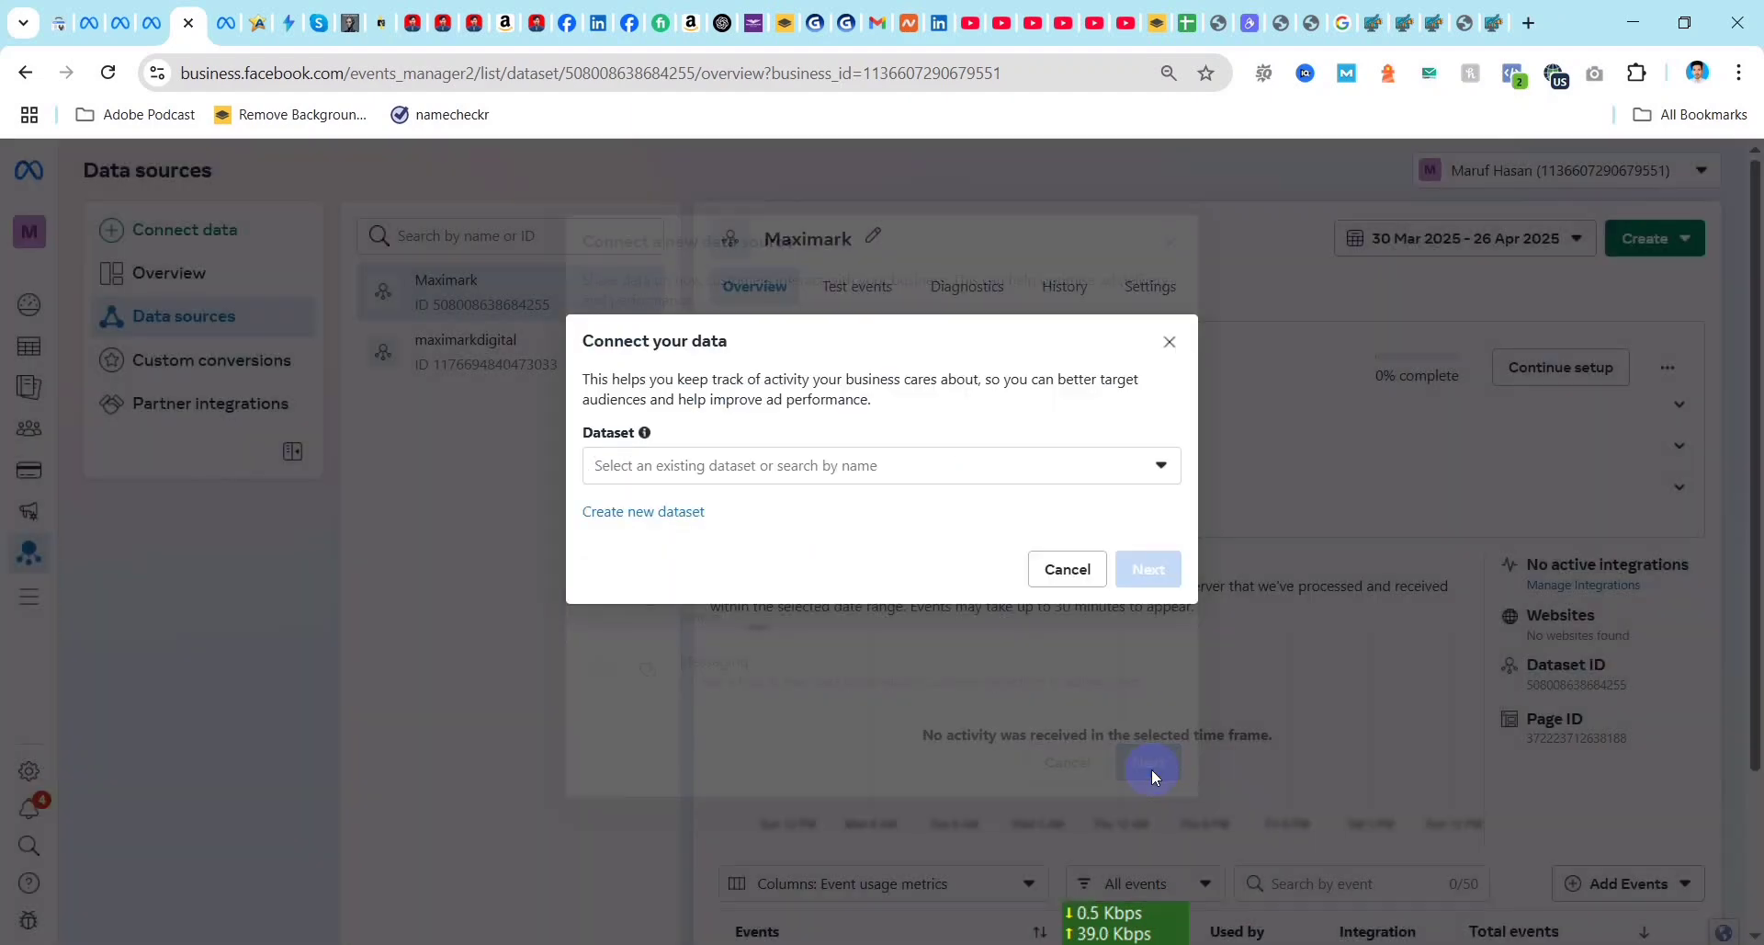
Step: Select the existing Maximark dataset and choose to set up the website connection manually
{"action": "left_click", "coordinate": [741, 474]}
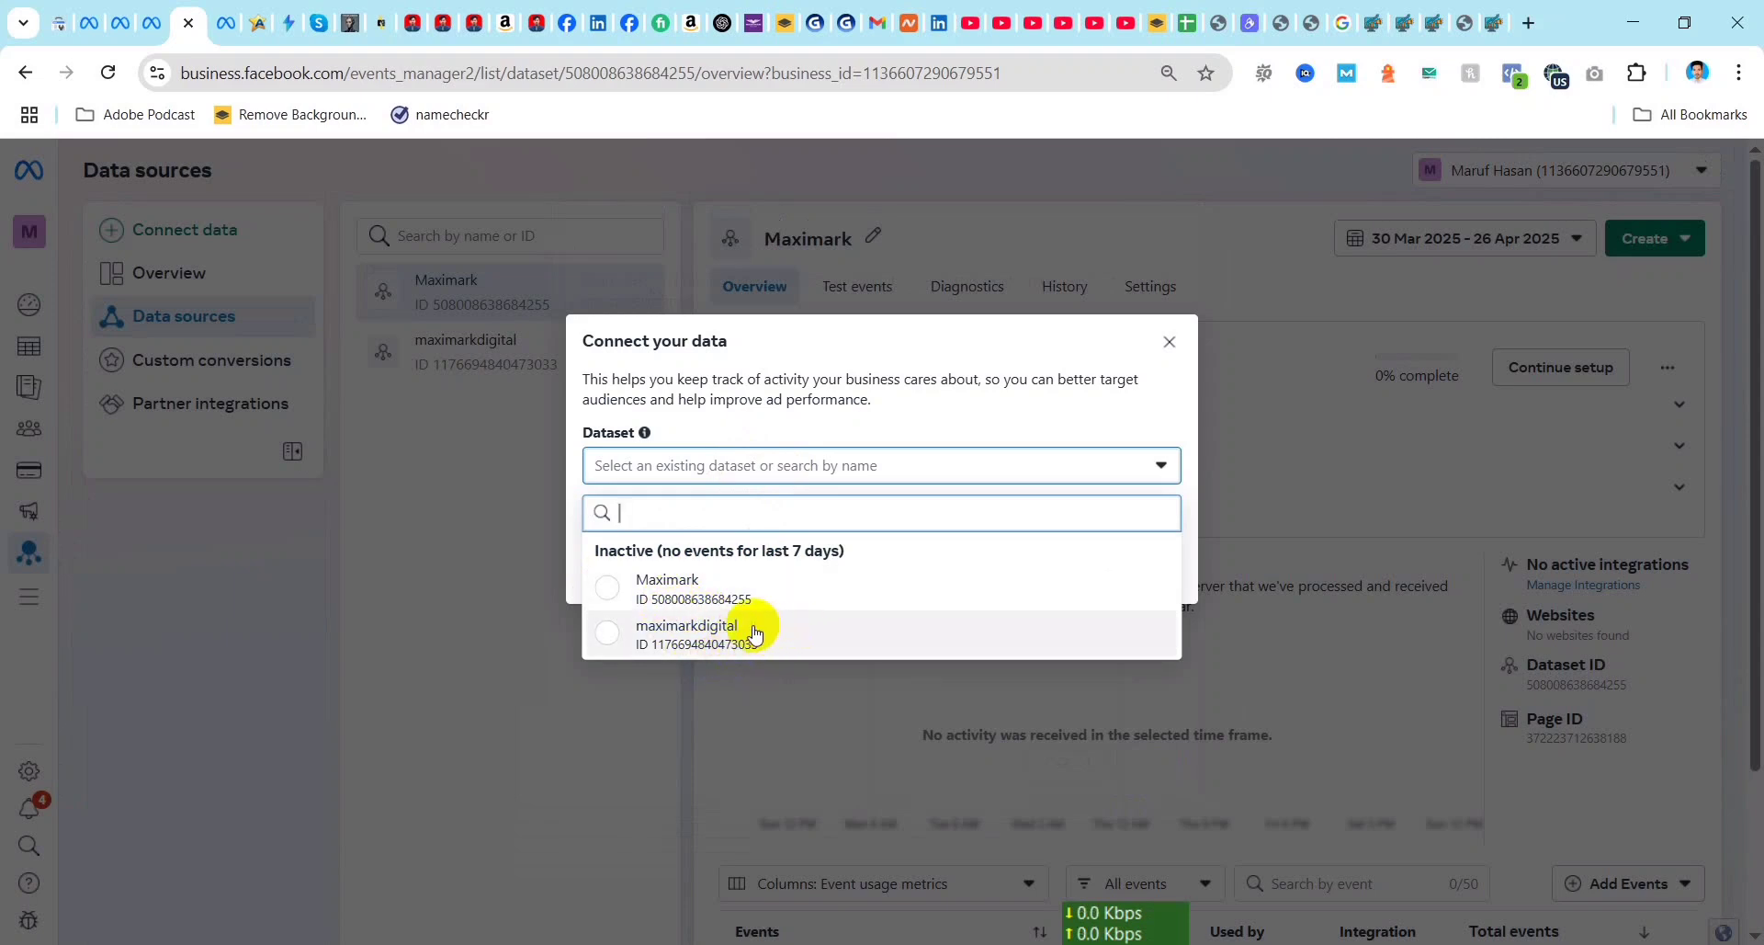
{"action": "left_click", "coordinate": [614, 589]}
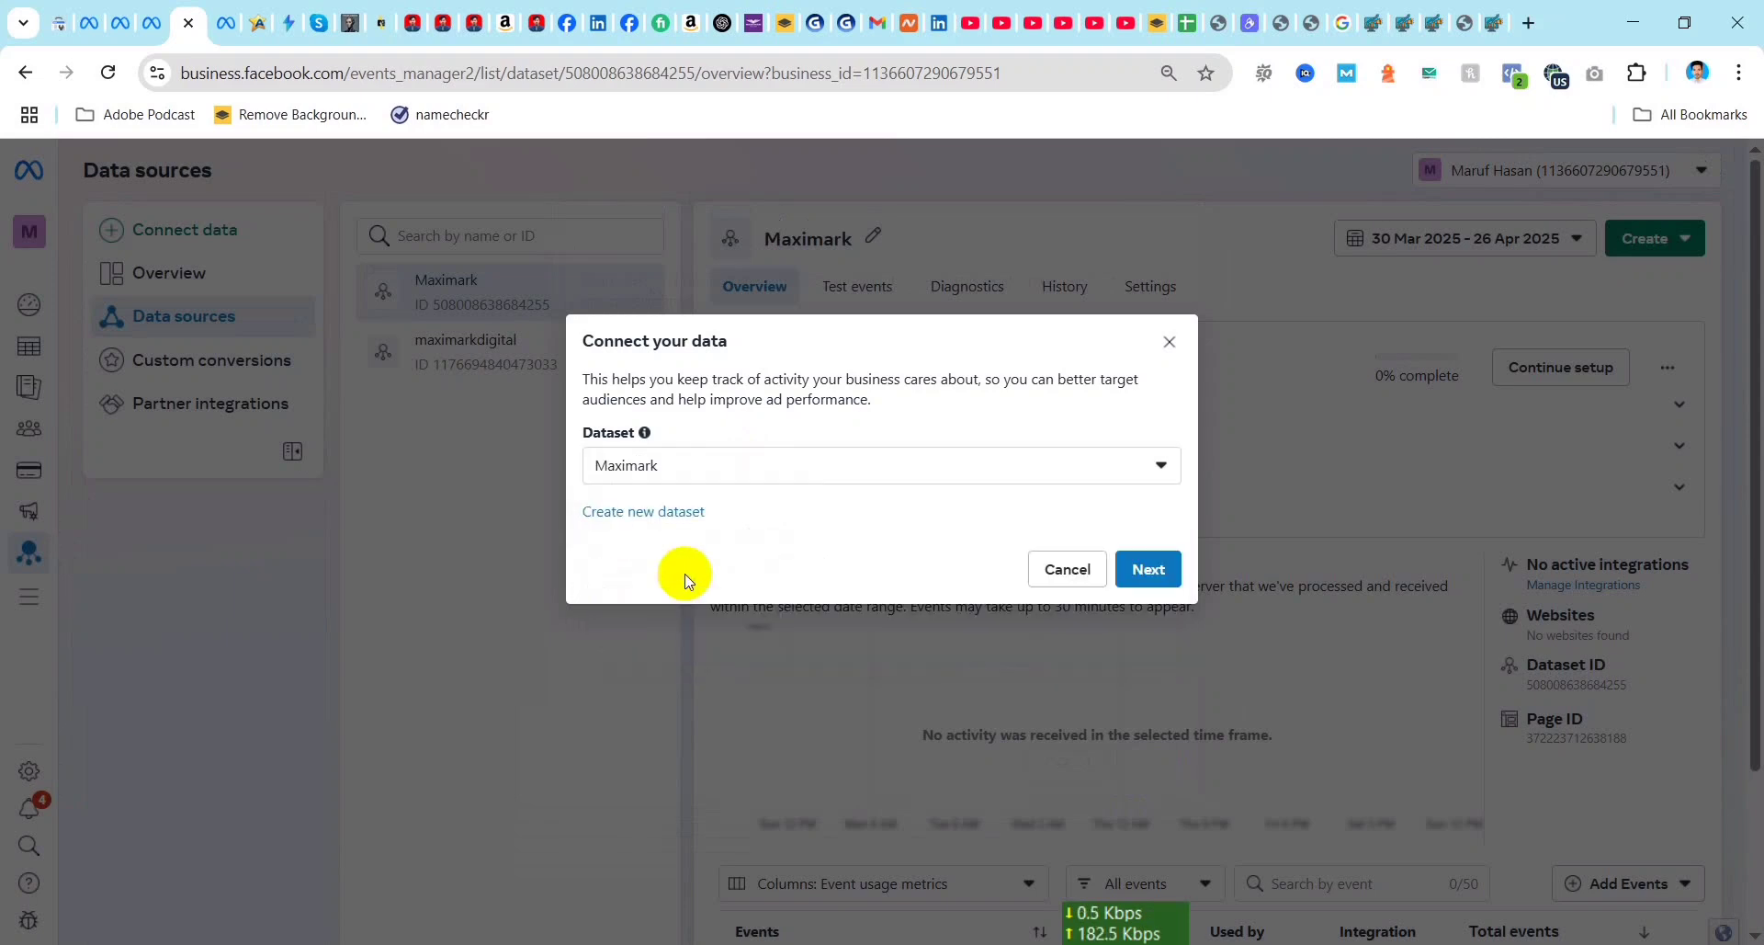
{"action": "left_click", "coordinate": [1150, 570]}
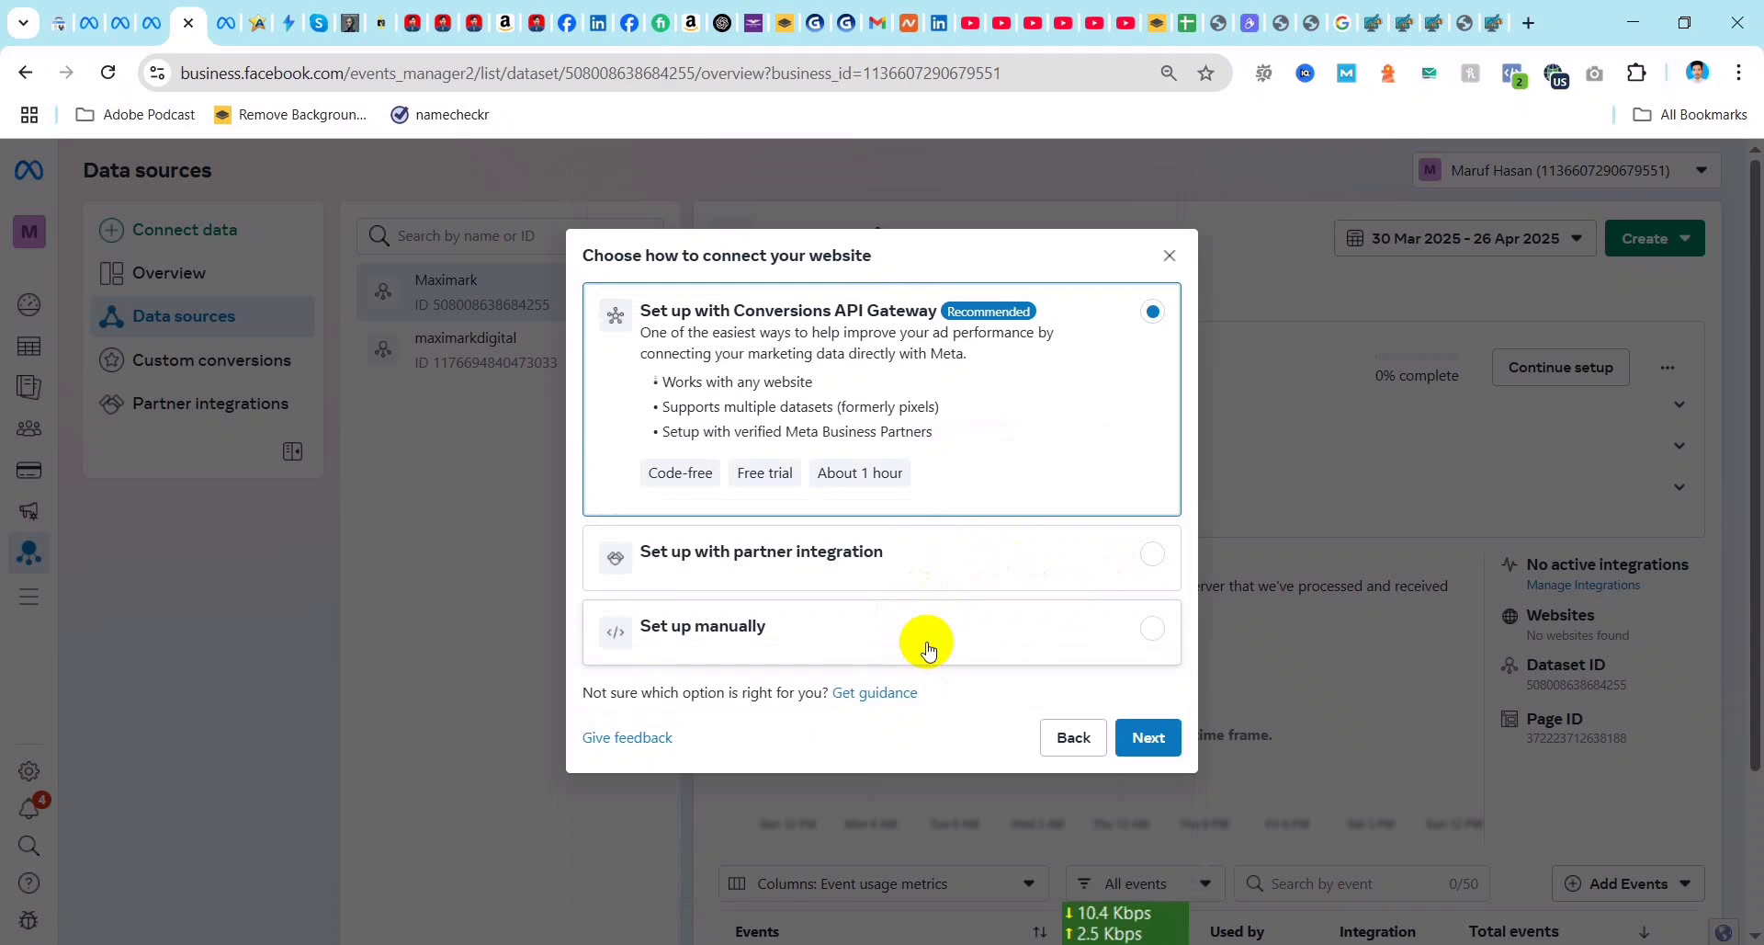
{"action": "left_click", "coordinate": [735, 632]}
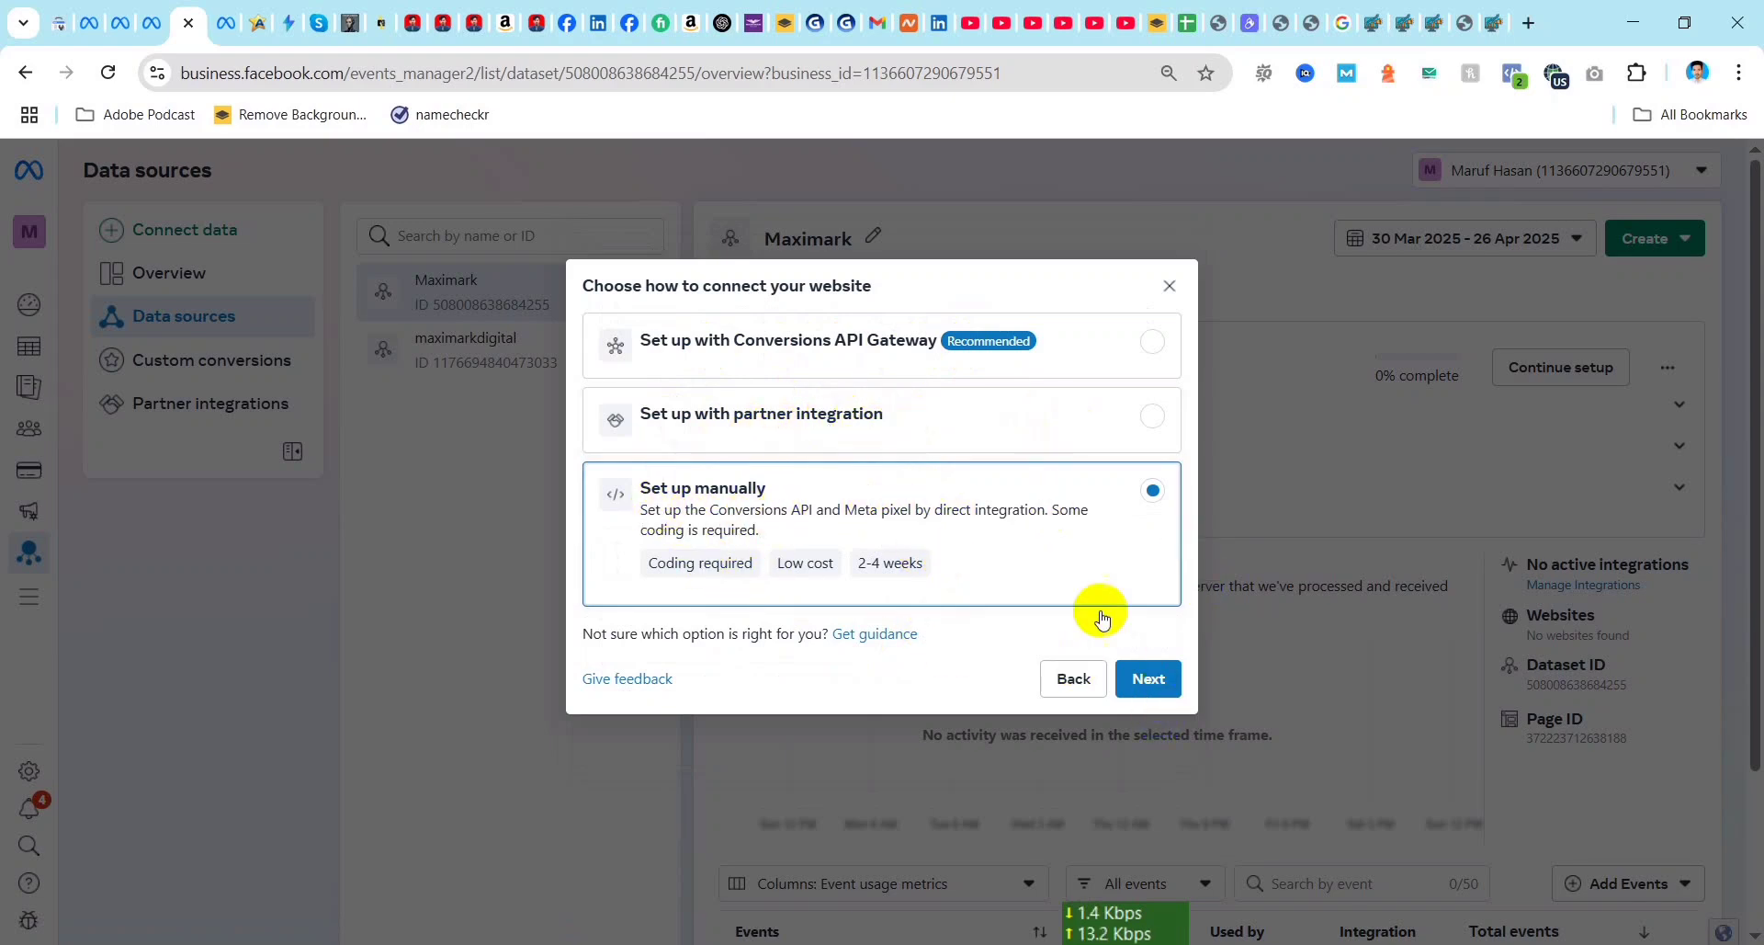
{"action": "left_click", "coordinate": [1153, 677]}
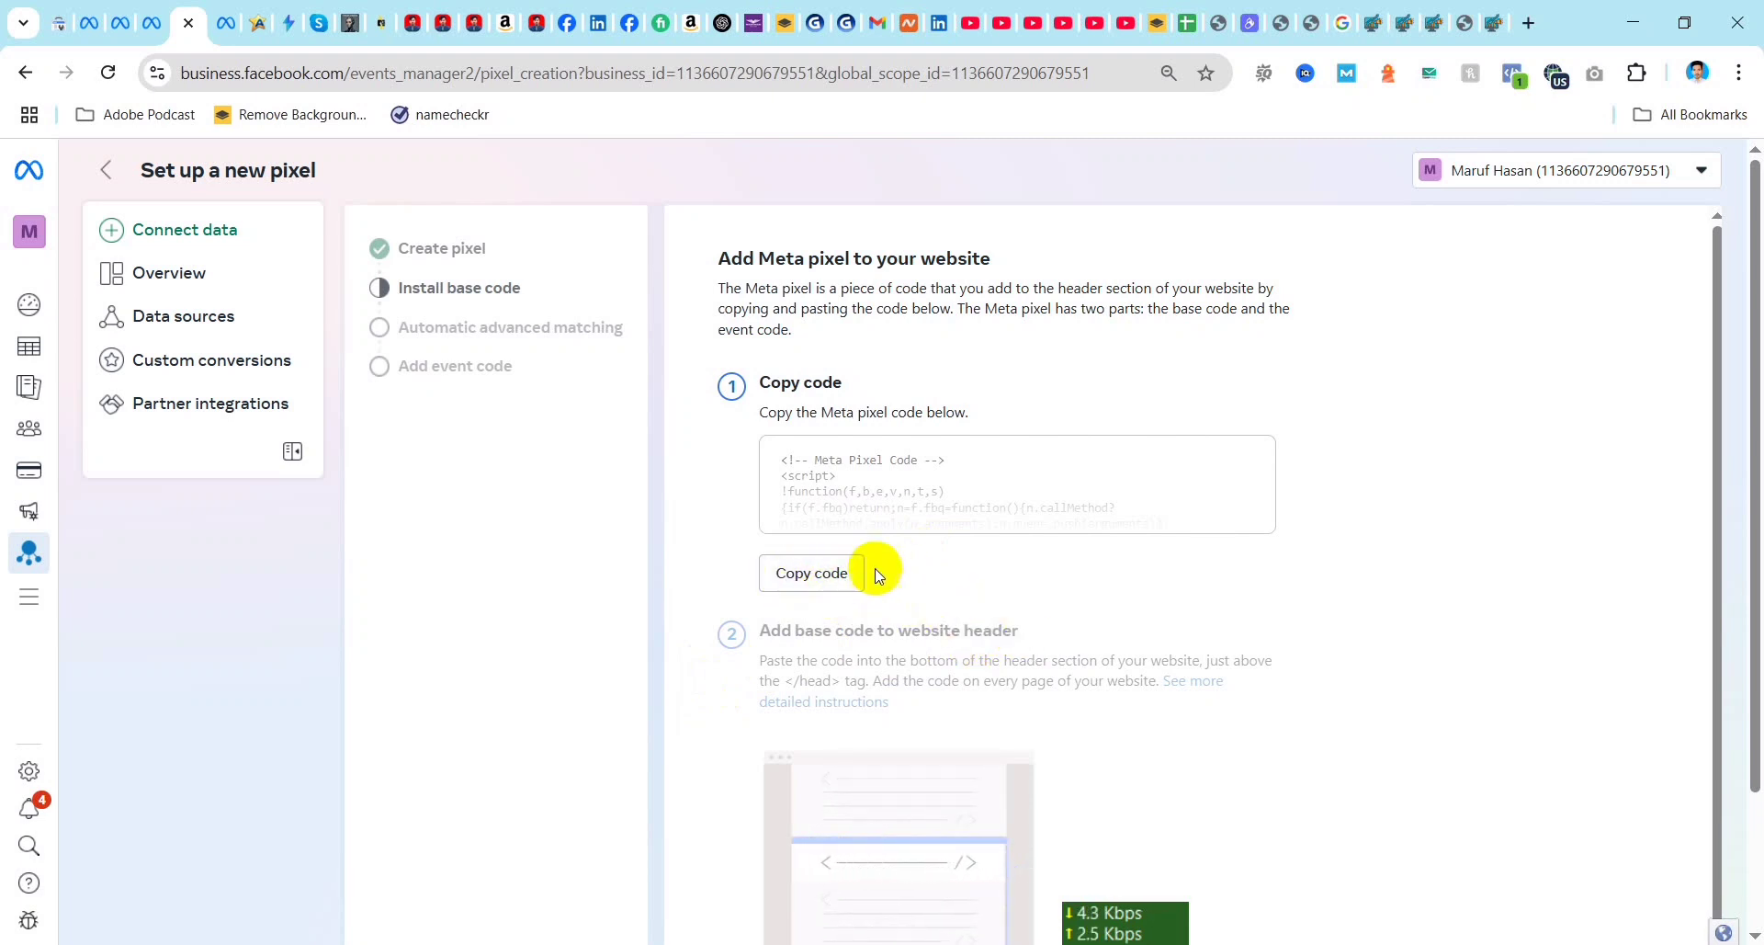
Step: Copy the Meta pixel base code, finish the setup with automatic advanced matching off and no events added, and reload the pixel overview
{"action": "left_click", "coordinate": [800, 571]}
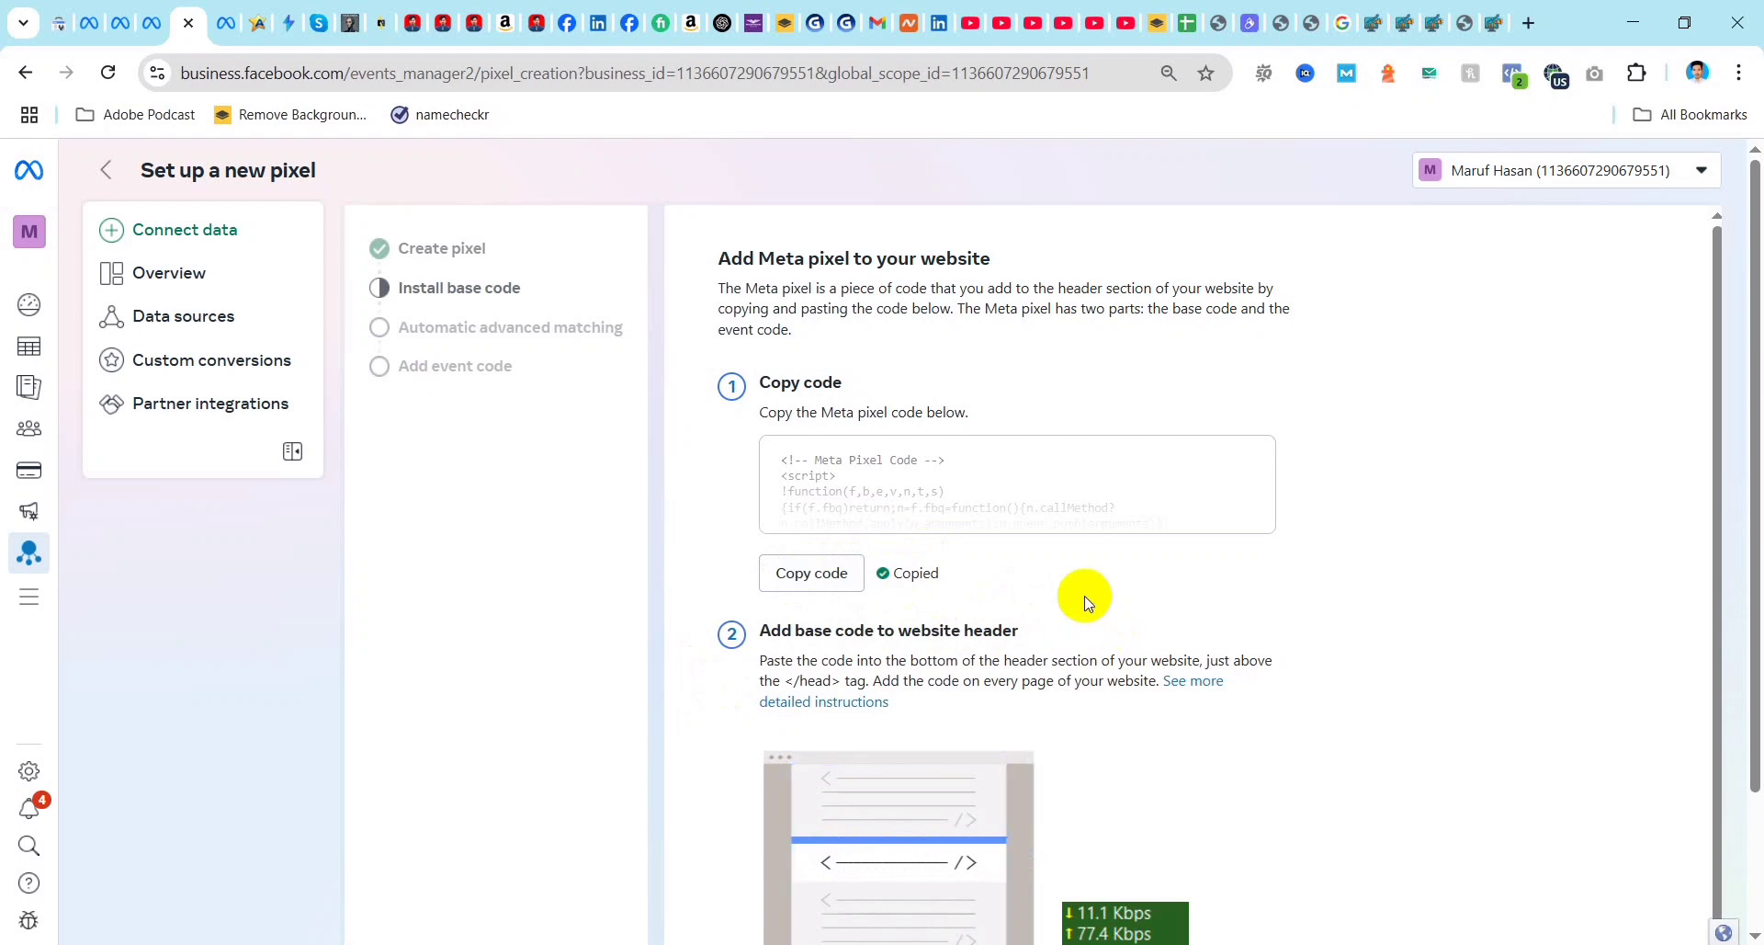
{"action": "scroll", "coordinate": [1728, 648], "scroll_direction": "down", "scroll_amount": 2}
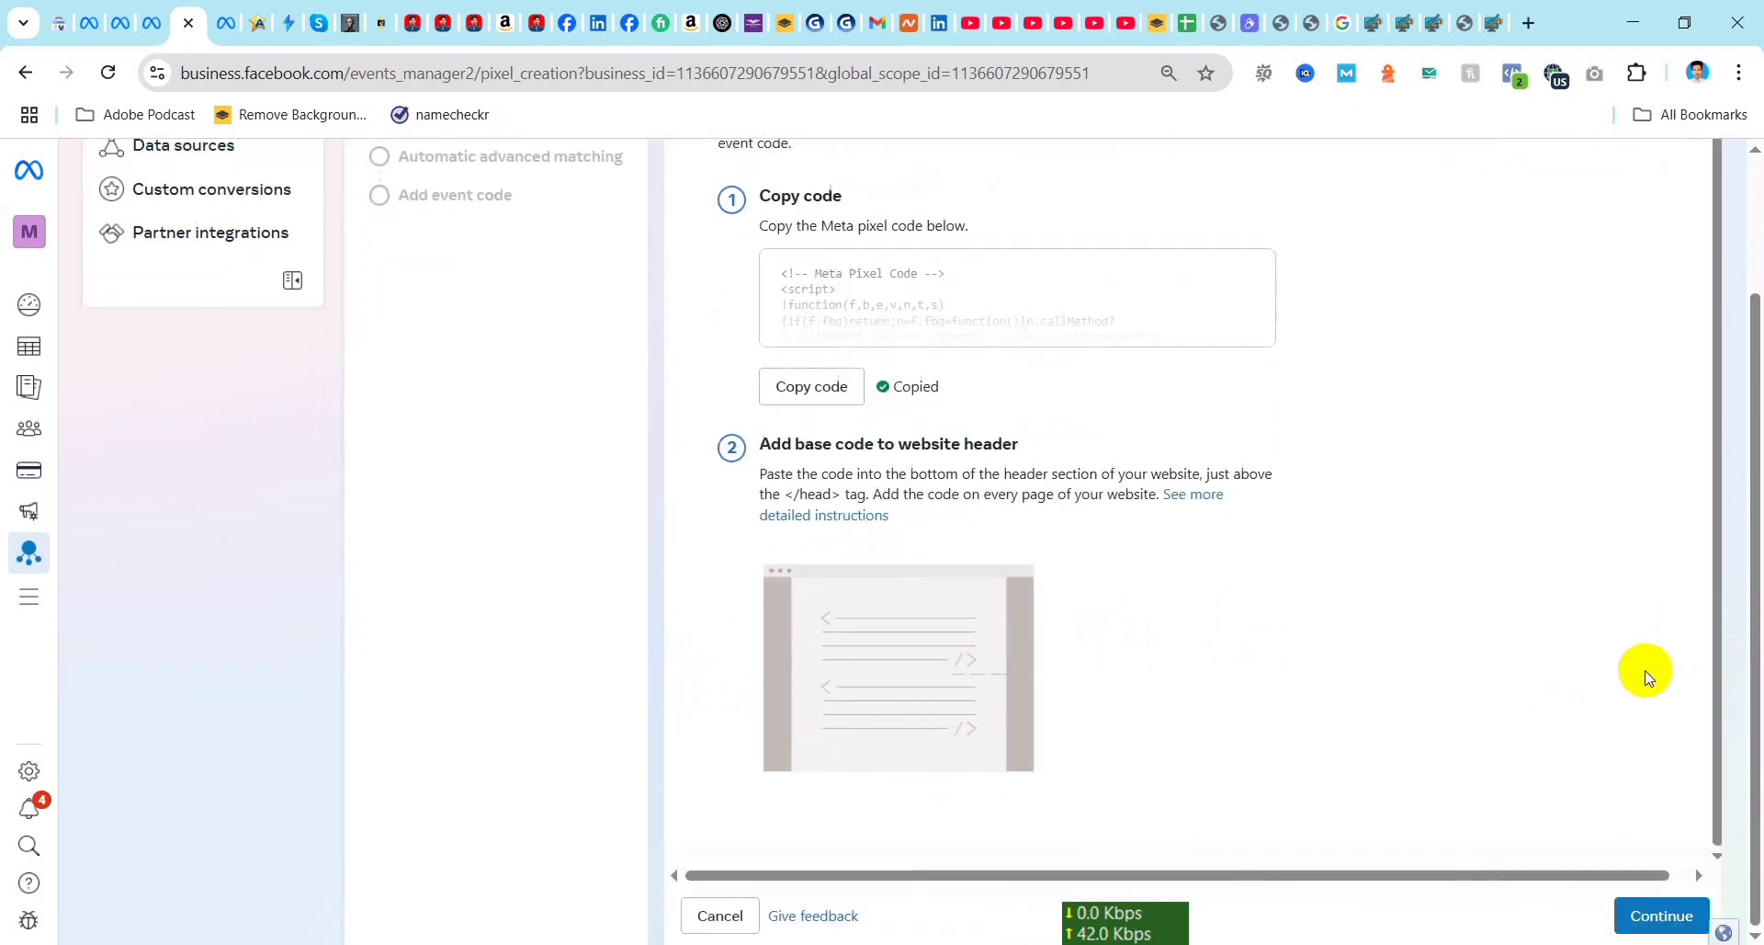
{"action": "left_click", "coordinate": [1661, 915]}
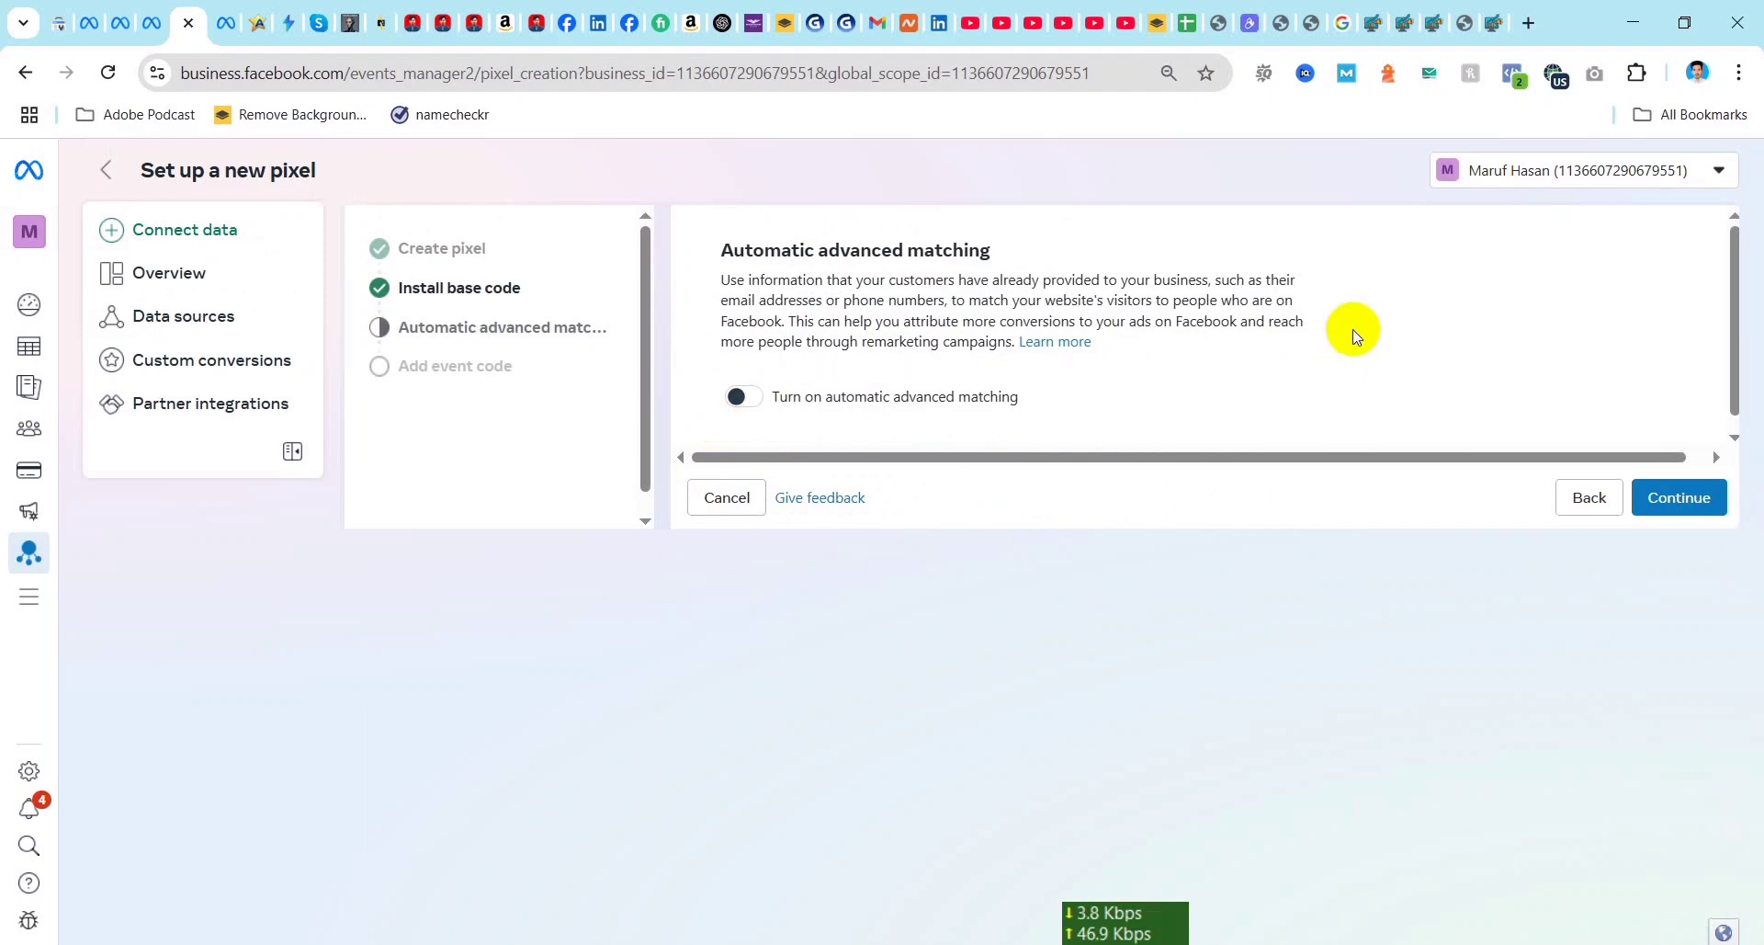
{"action": "left_click", "coordinate": [1682, 497]}
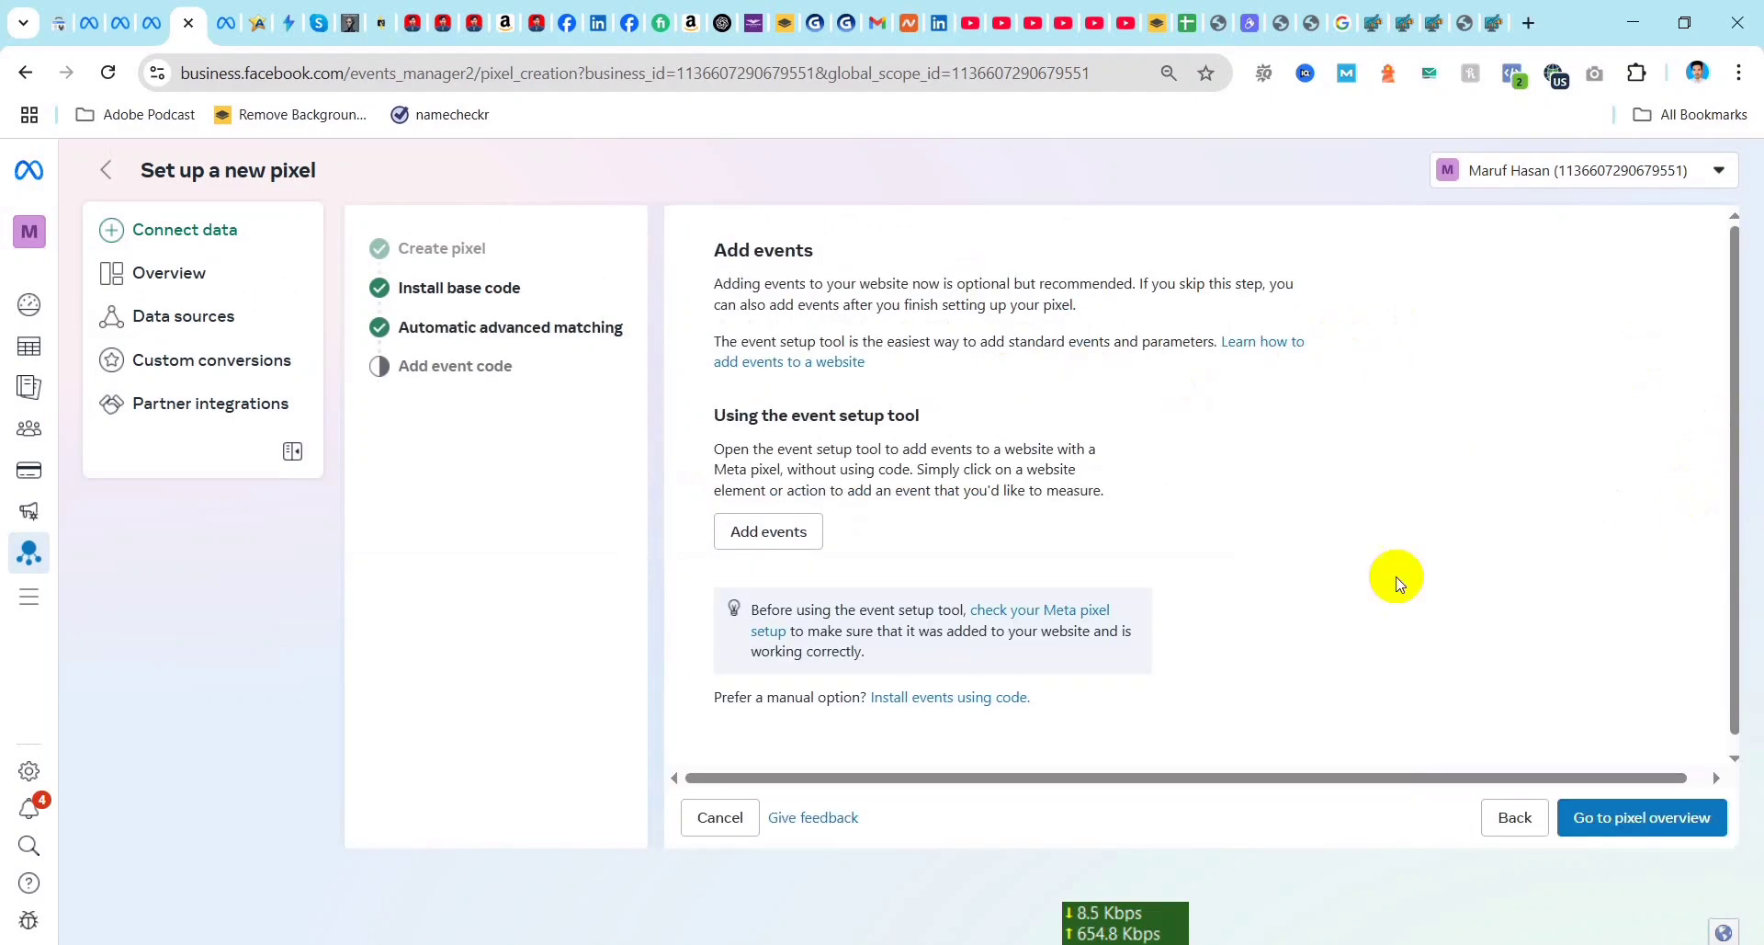
{"action": "left_click", "coordinate": [1667, 827]}
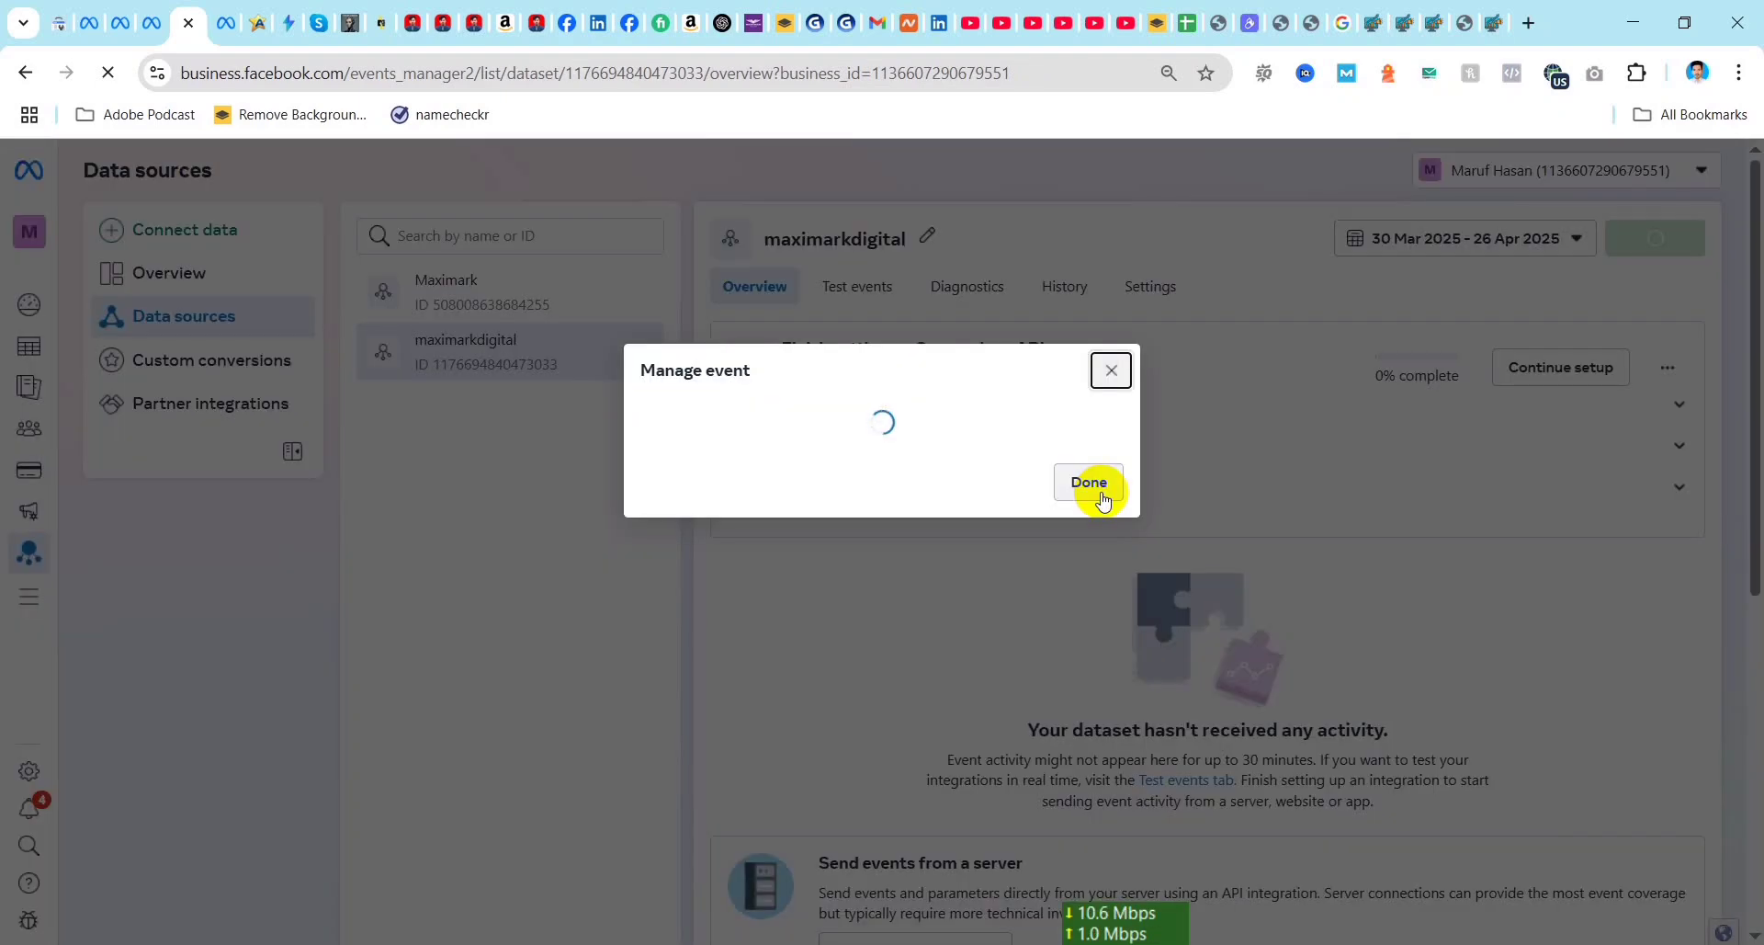
{"action": "left_click", "coordinate": [1103, 499]}
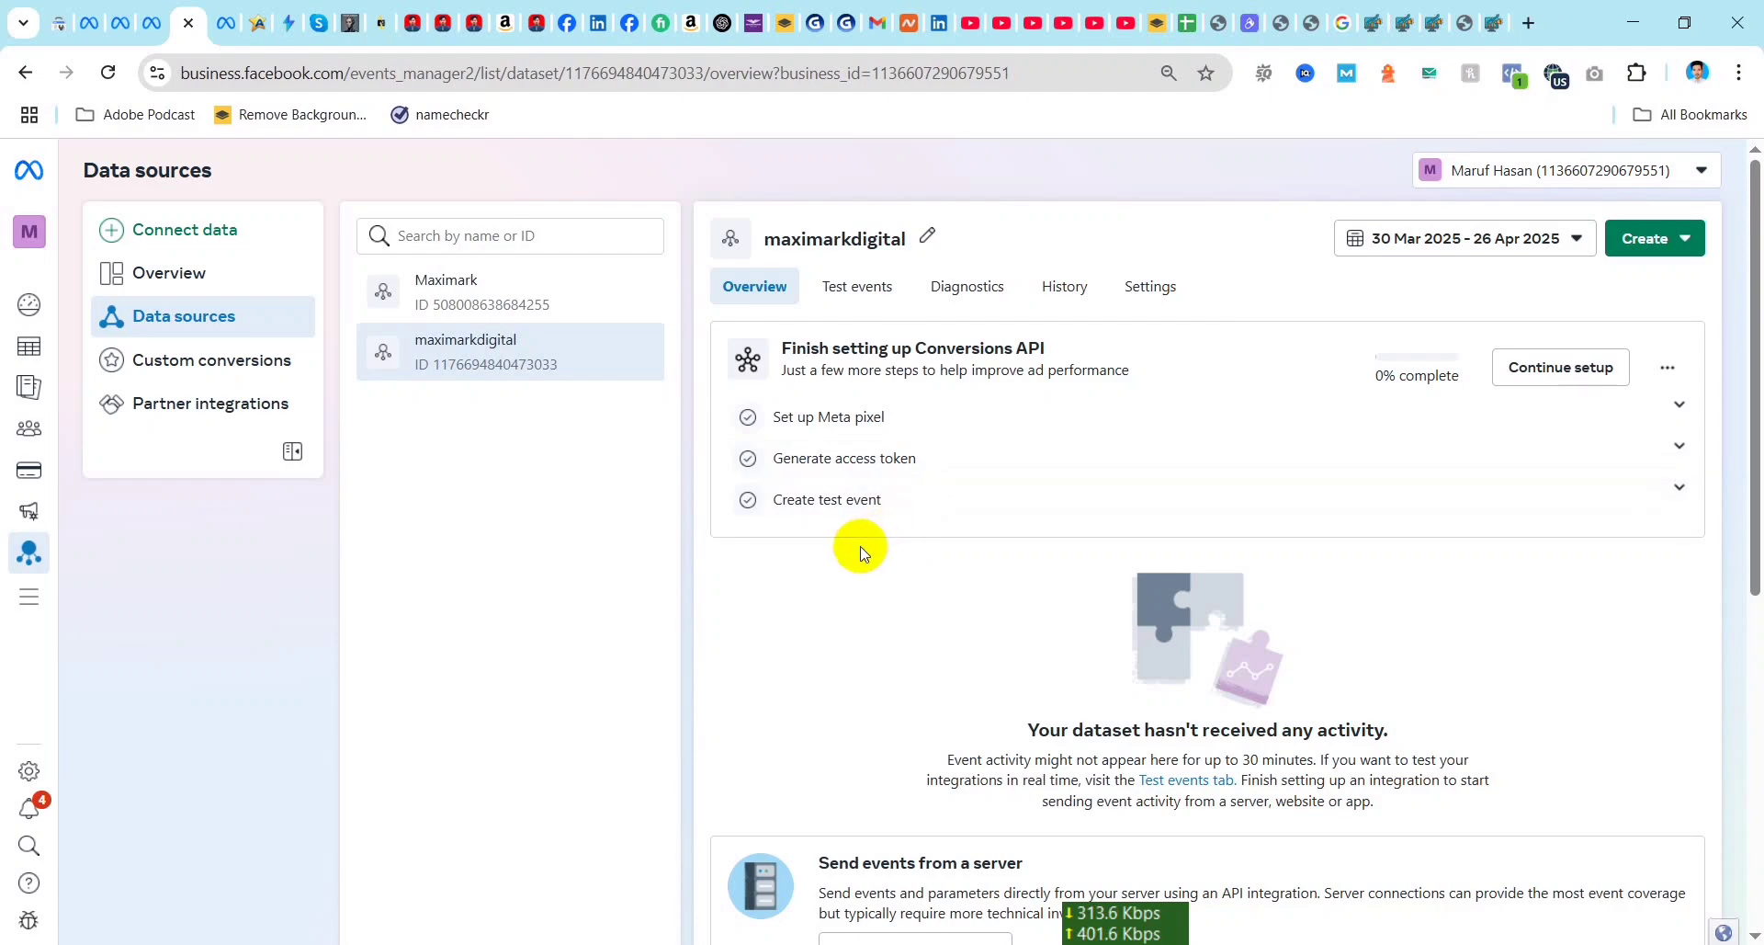
{"action": "key", "text": "F5"}
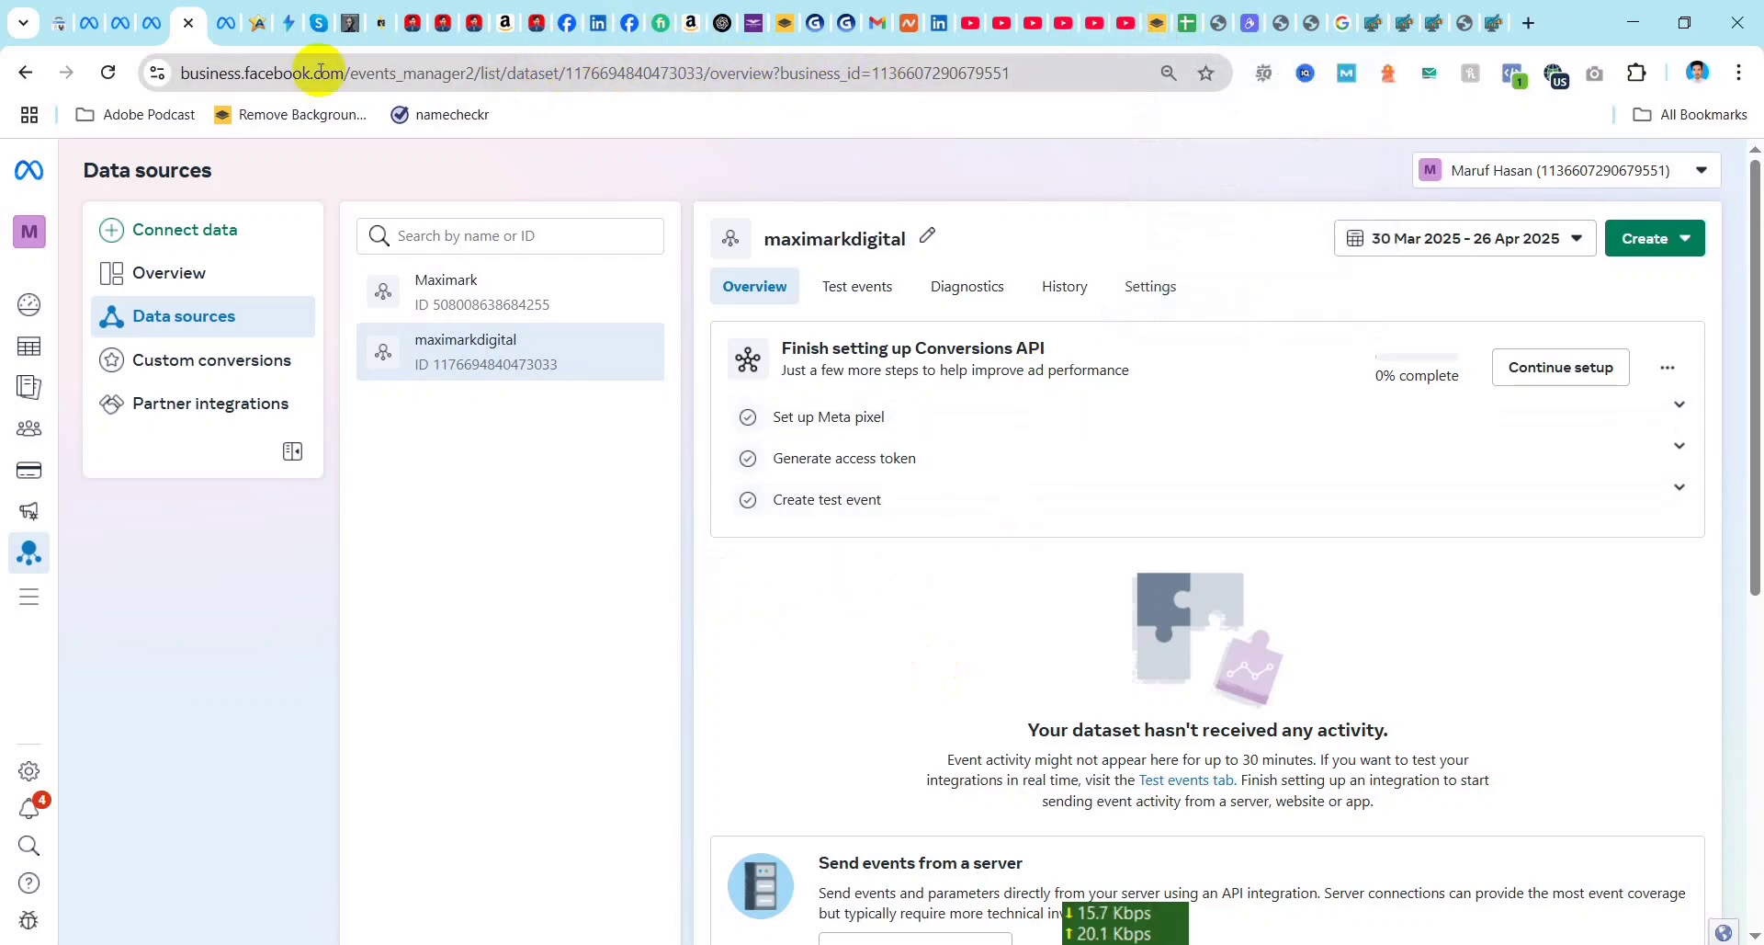
Step: Switch to the WordPress dashboard and search for "wp code" among the plugins available to add
{"action": "left_click", "coordinate": [472, 25]}
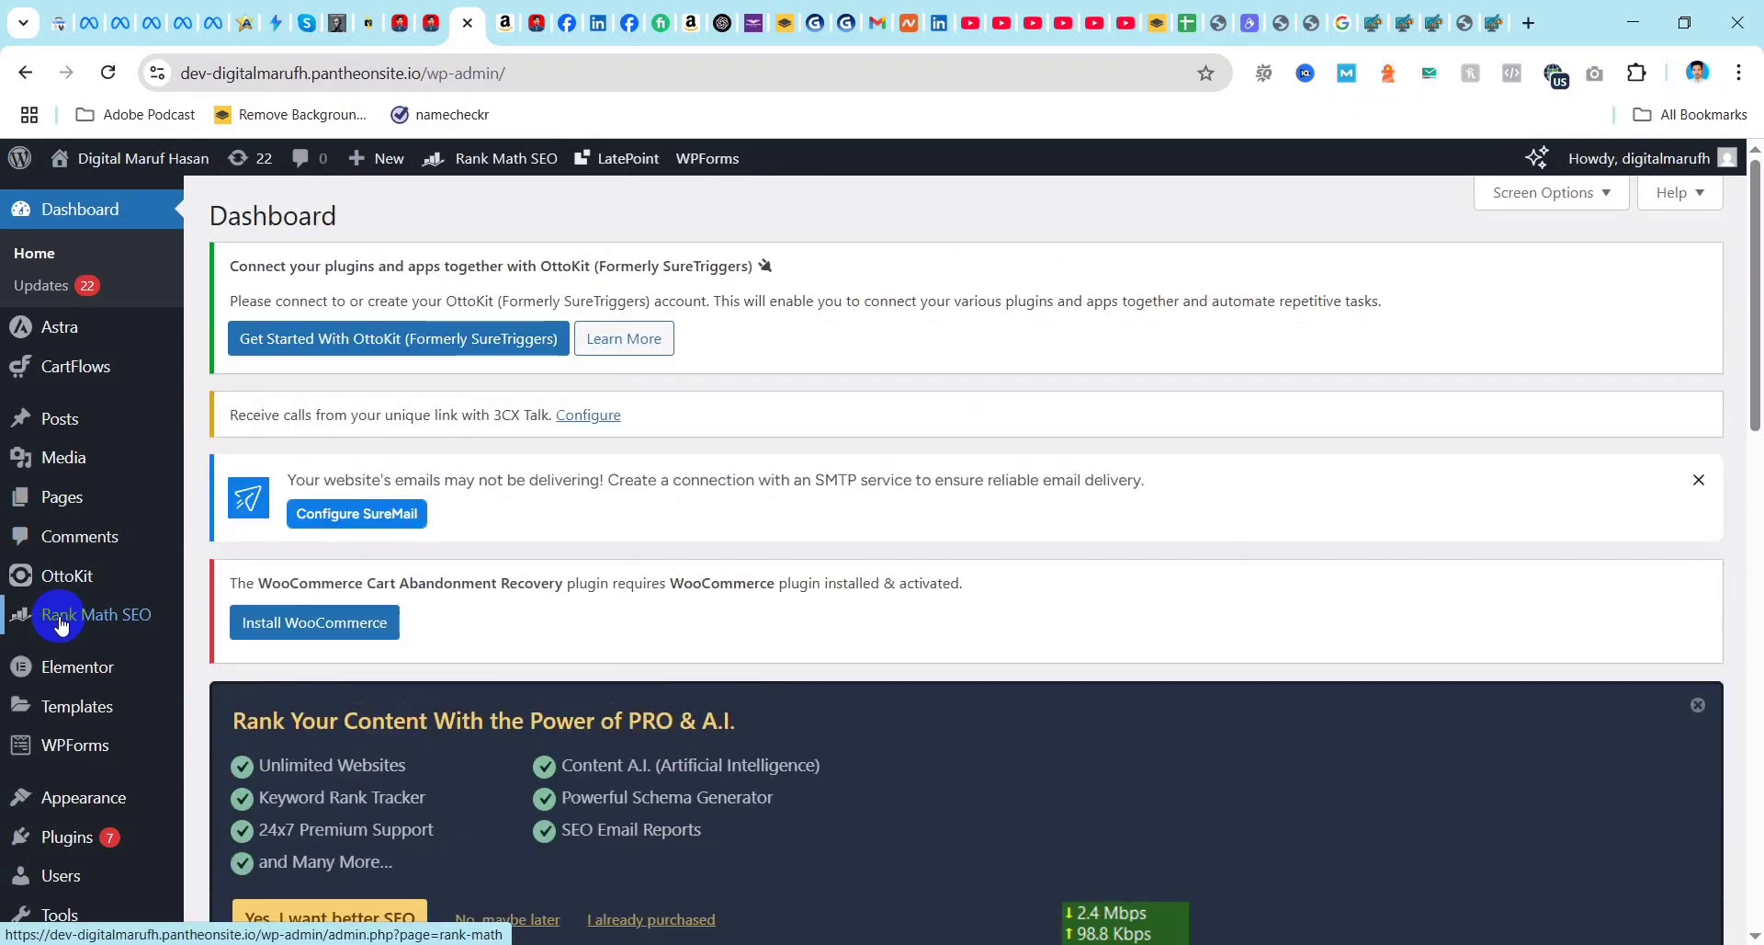
{"action": "scroll", "coordinate": [58, 625], "scroll_direction": "down", "scroll_amount": 2}
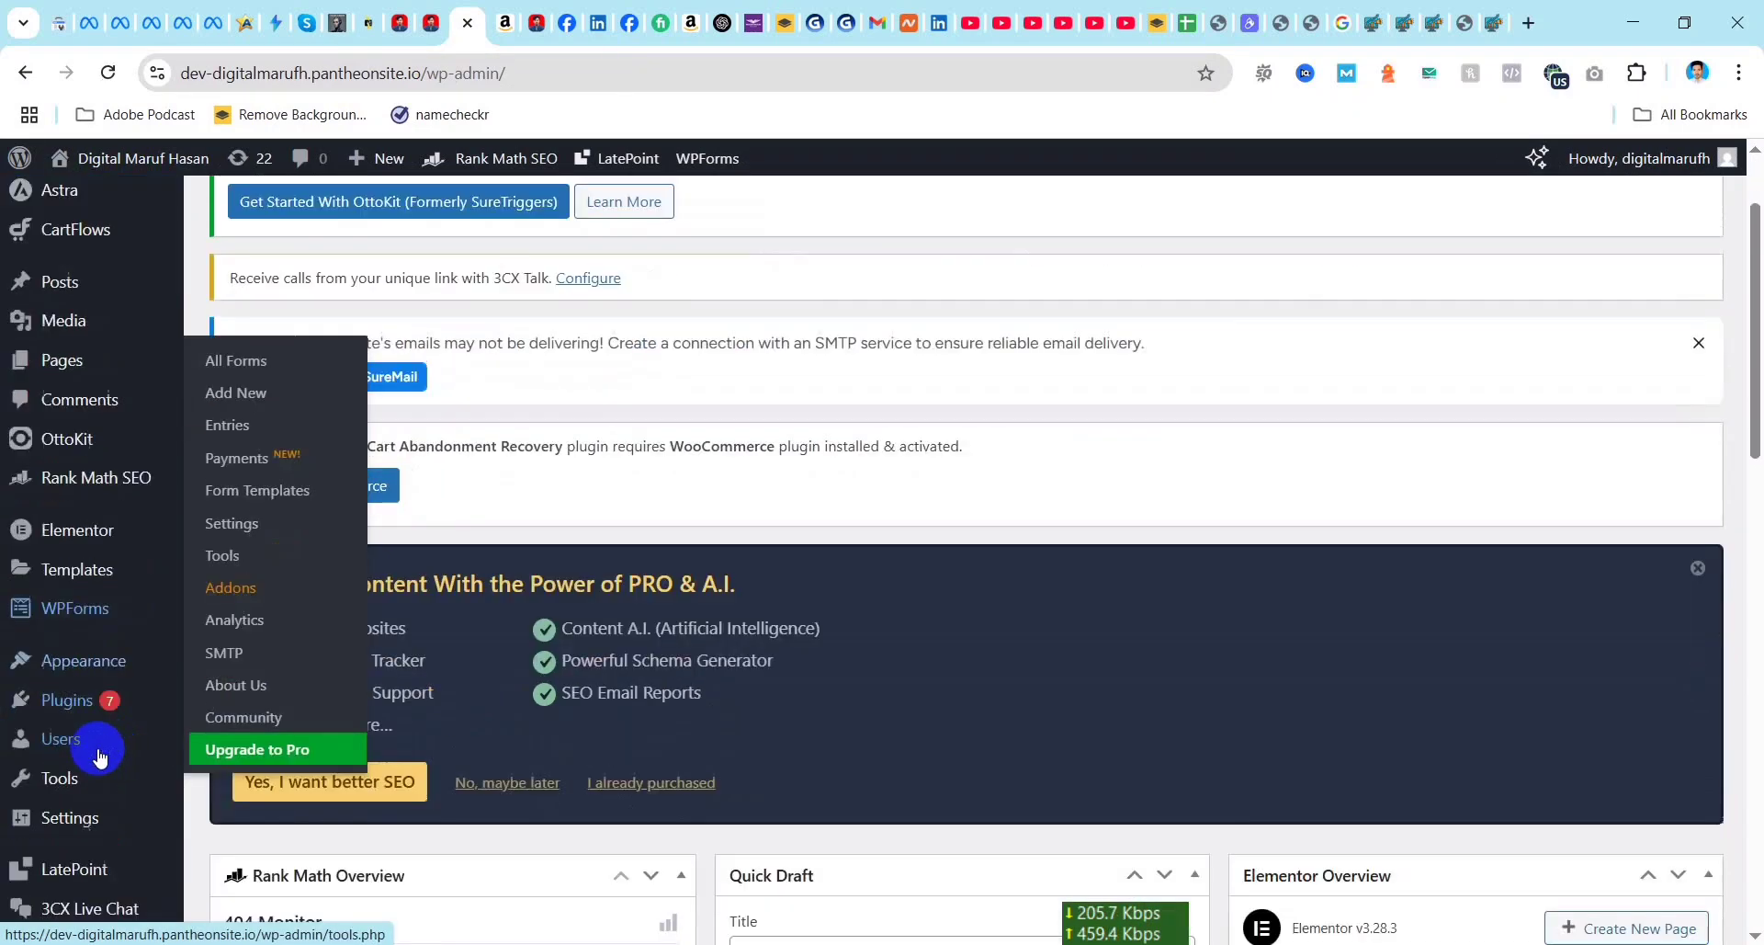
{"action": "mouse_move", "coordinate": [85, 631]}
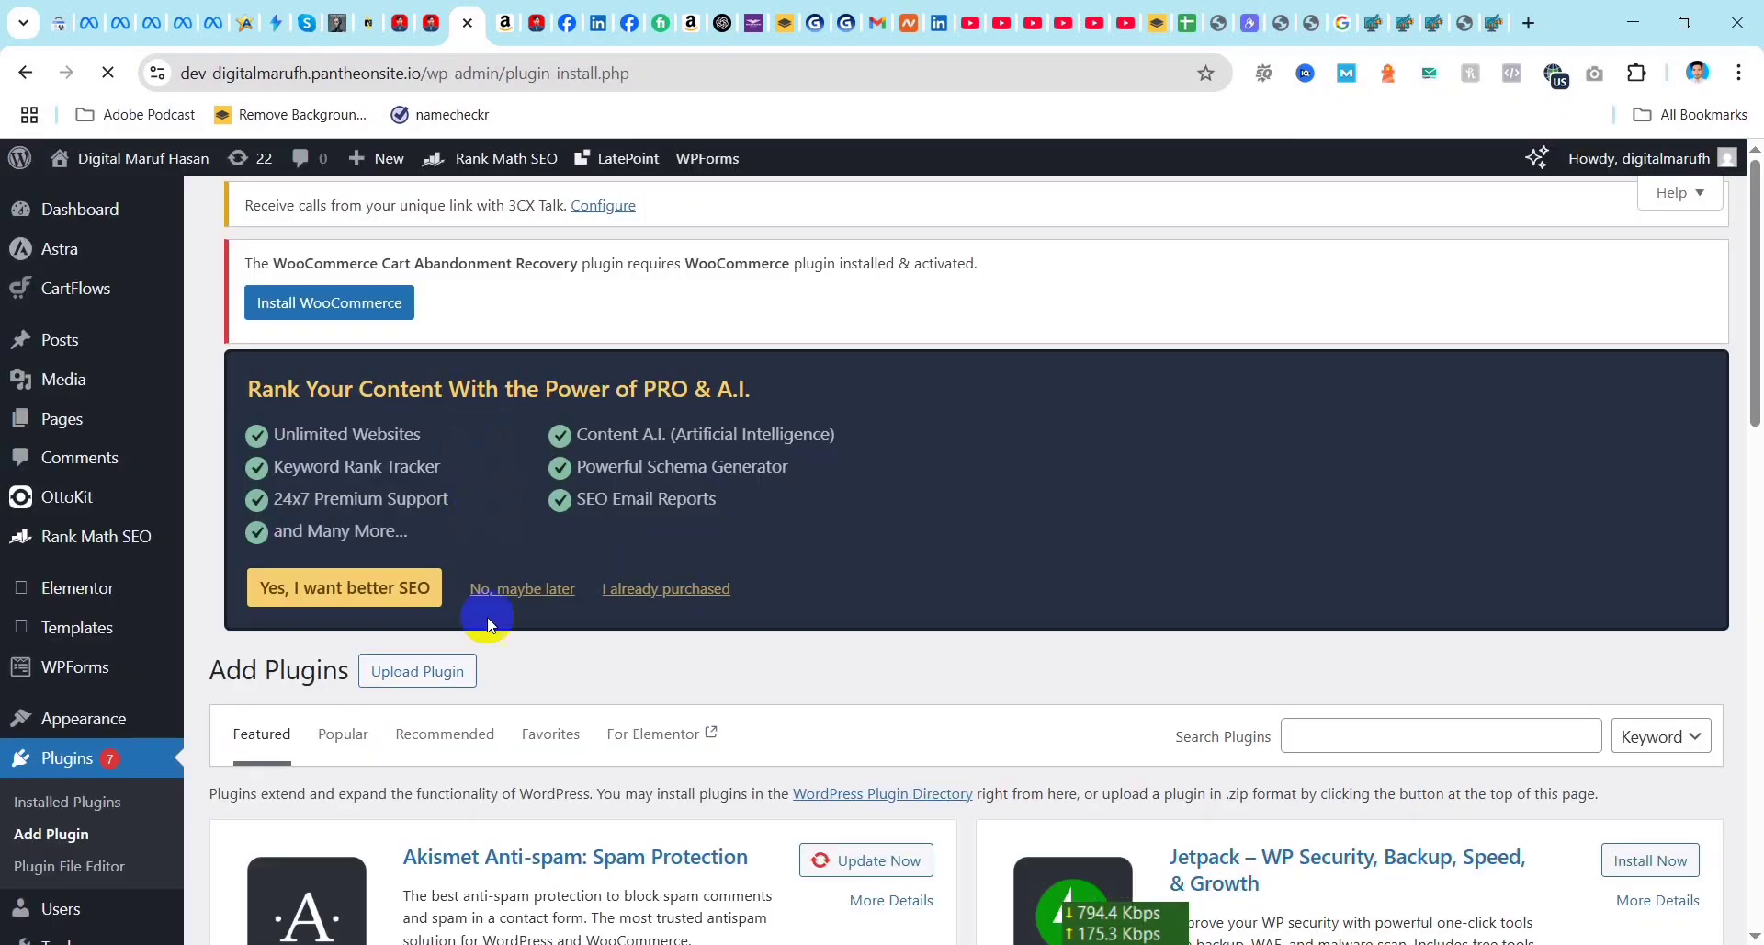
{"action": "scroll", "coordinate": [486, 618], "scroll_direction": "down", "scroll_amount": 5}
{"action": "left_click", "coordinate": [1420, 278]}
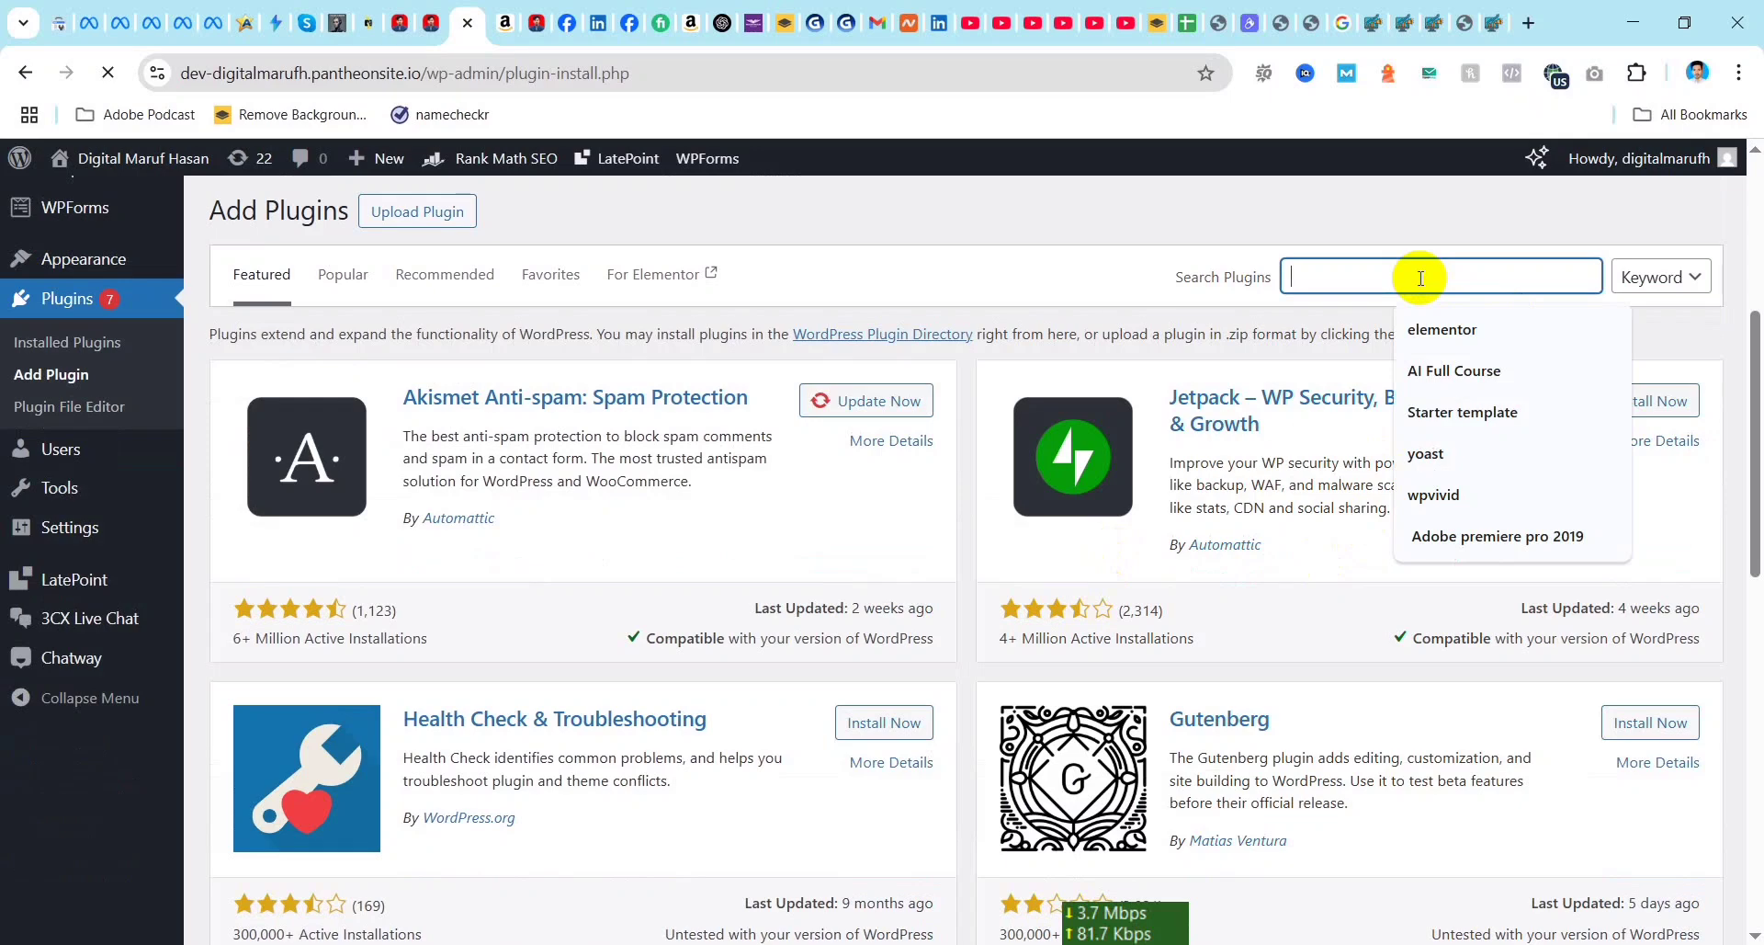
{"action": "type", "text": "wp code"}
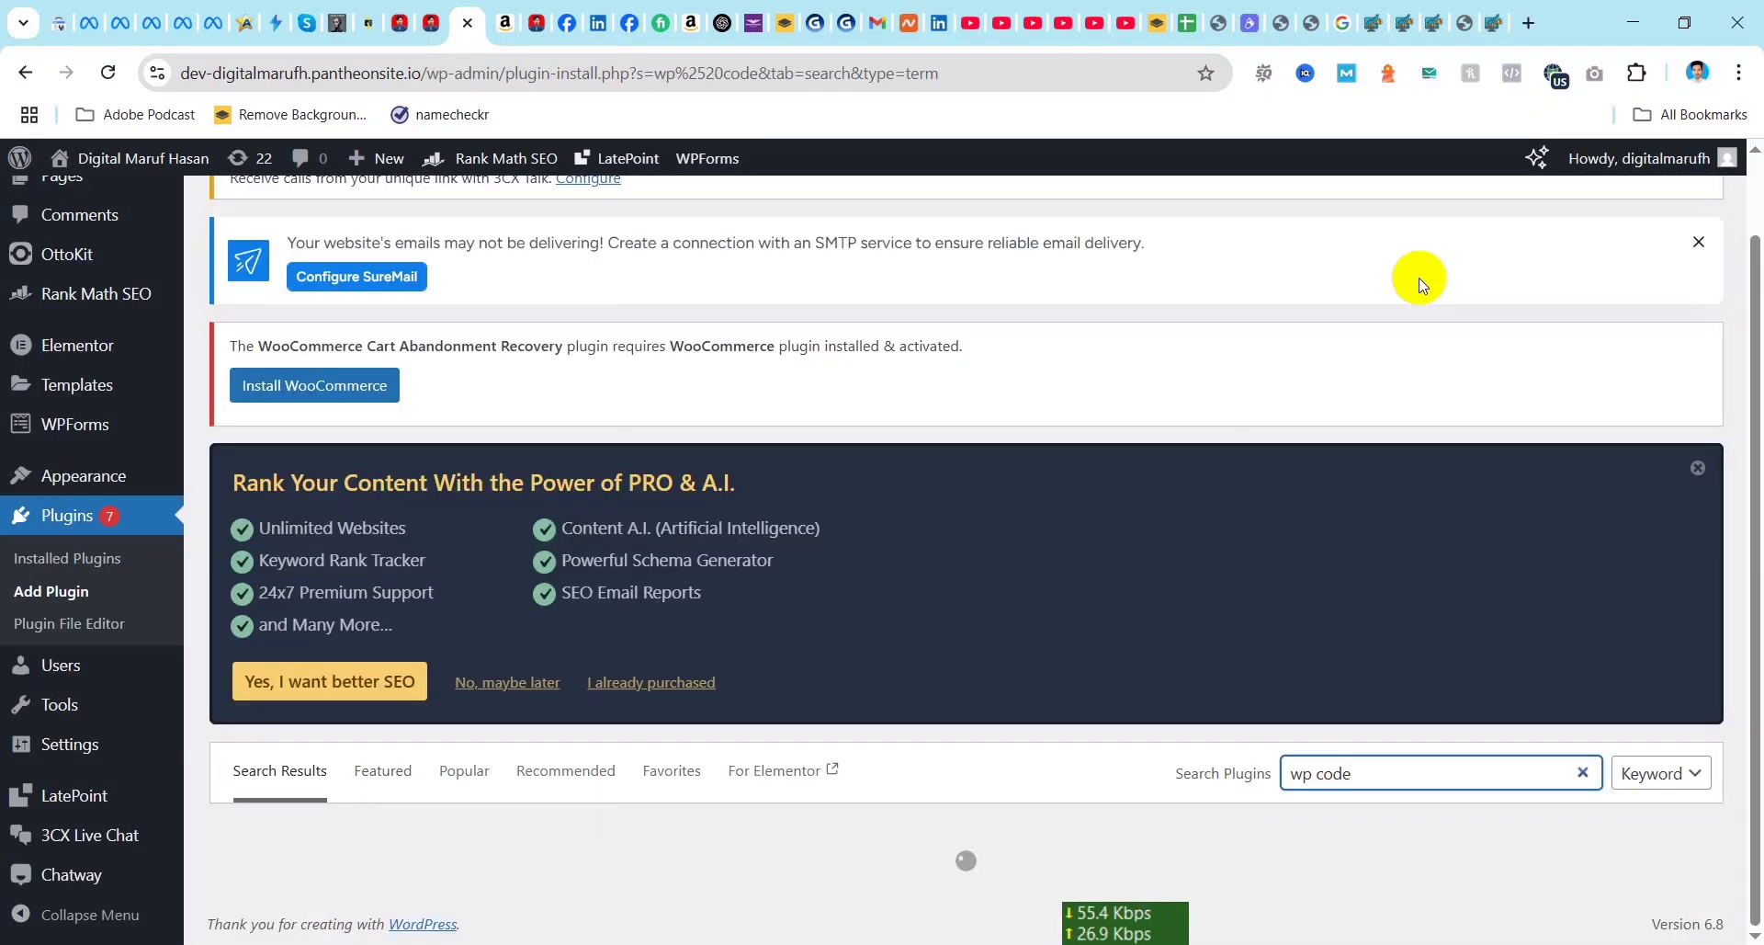
Step: Install and activate the WPCode – Insert Headers and Footers + Custom Code Snippets plugin
{"action": "scroll", "coordinate": [1420, 277], "scroll_direction": "down", "scroll_amount": 5}
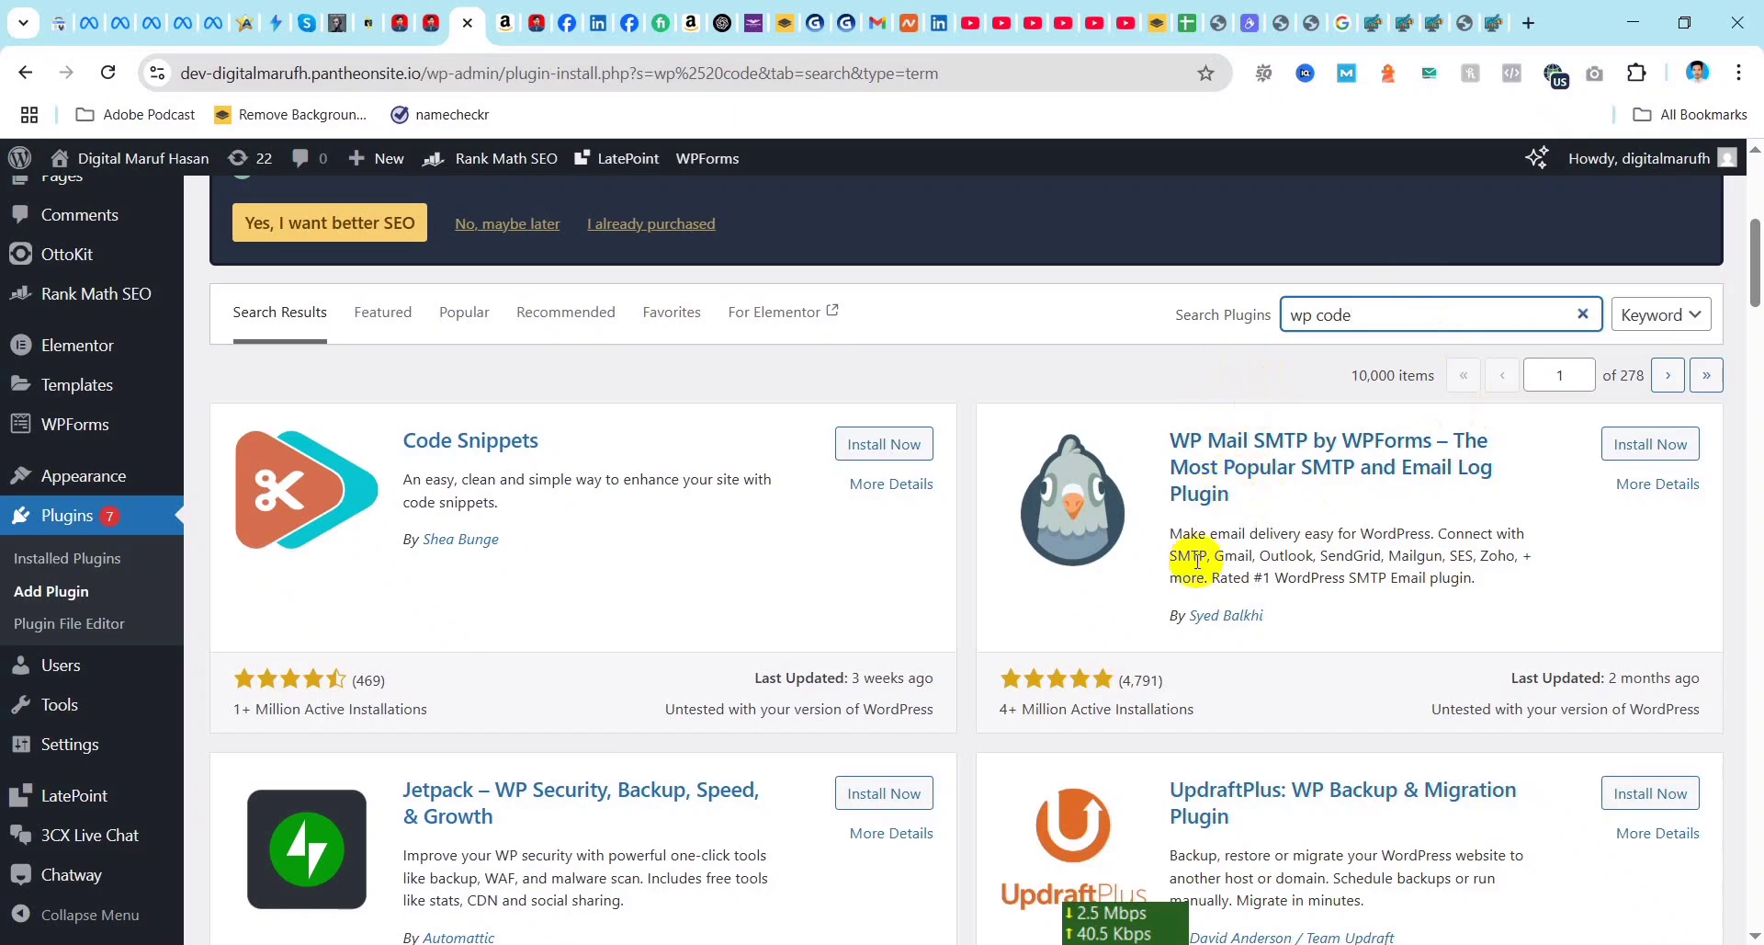
{"action": "scroll", "coordinate": [913, 610], "scroll_direction": "down", "scroll_amount": 5}
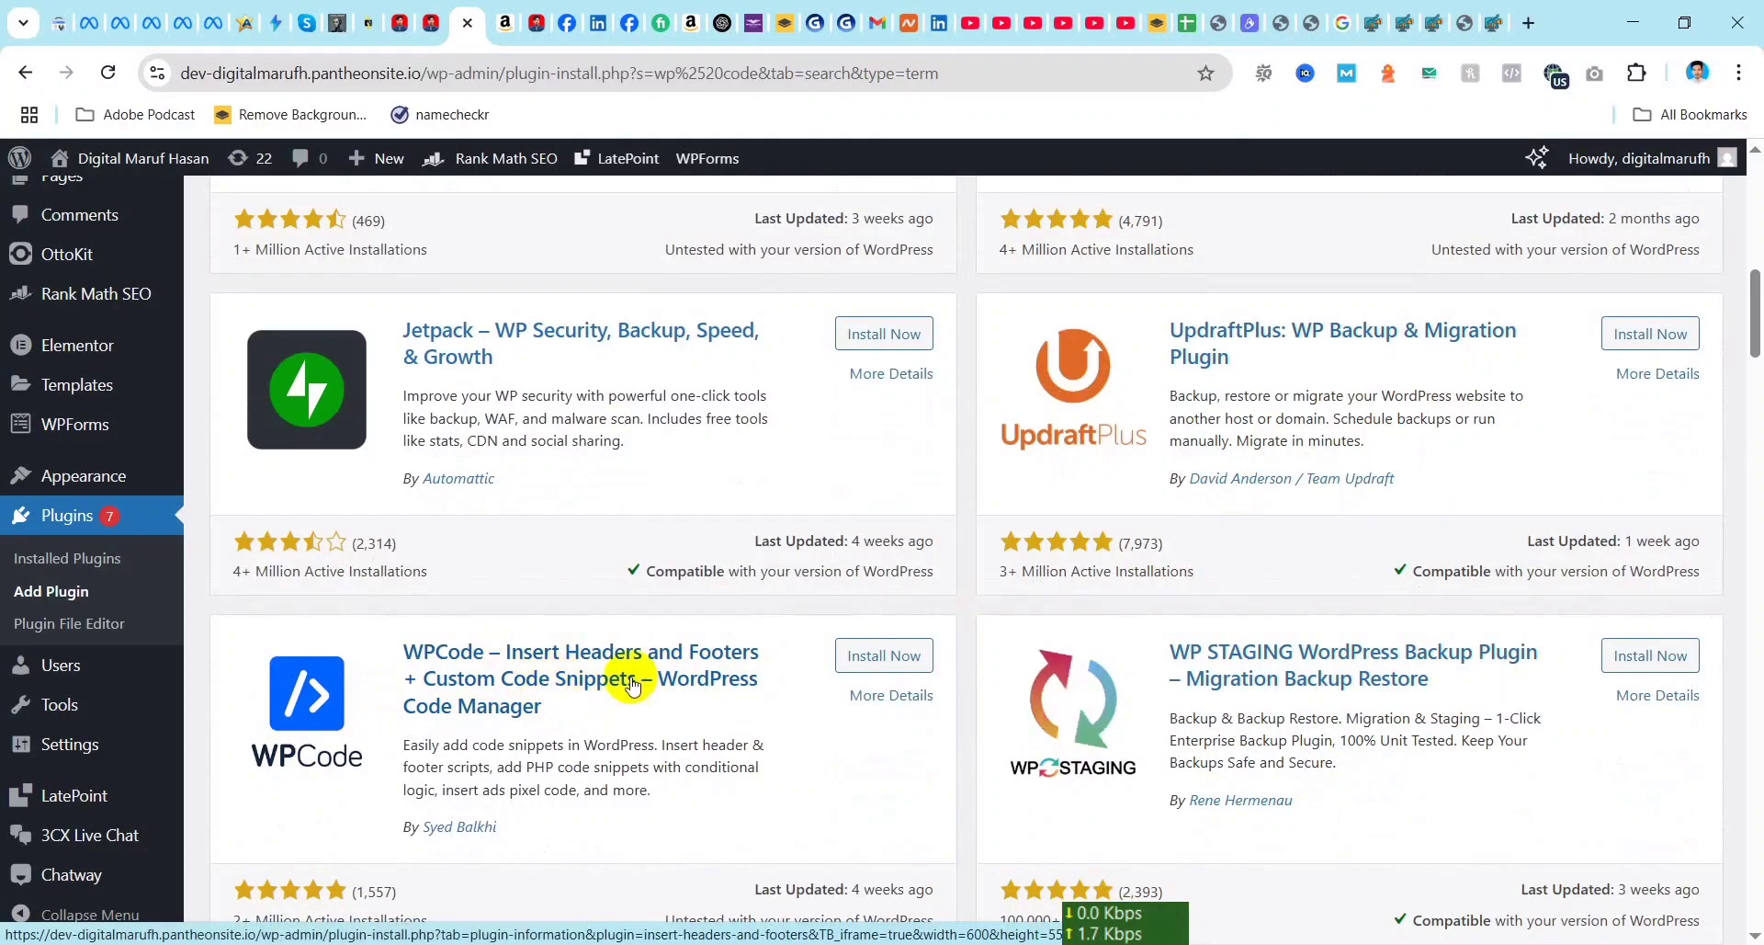
{"action": "left_click", "coordinate": [884, 658]}
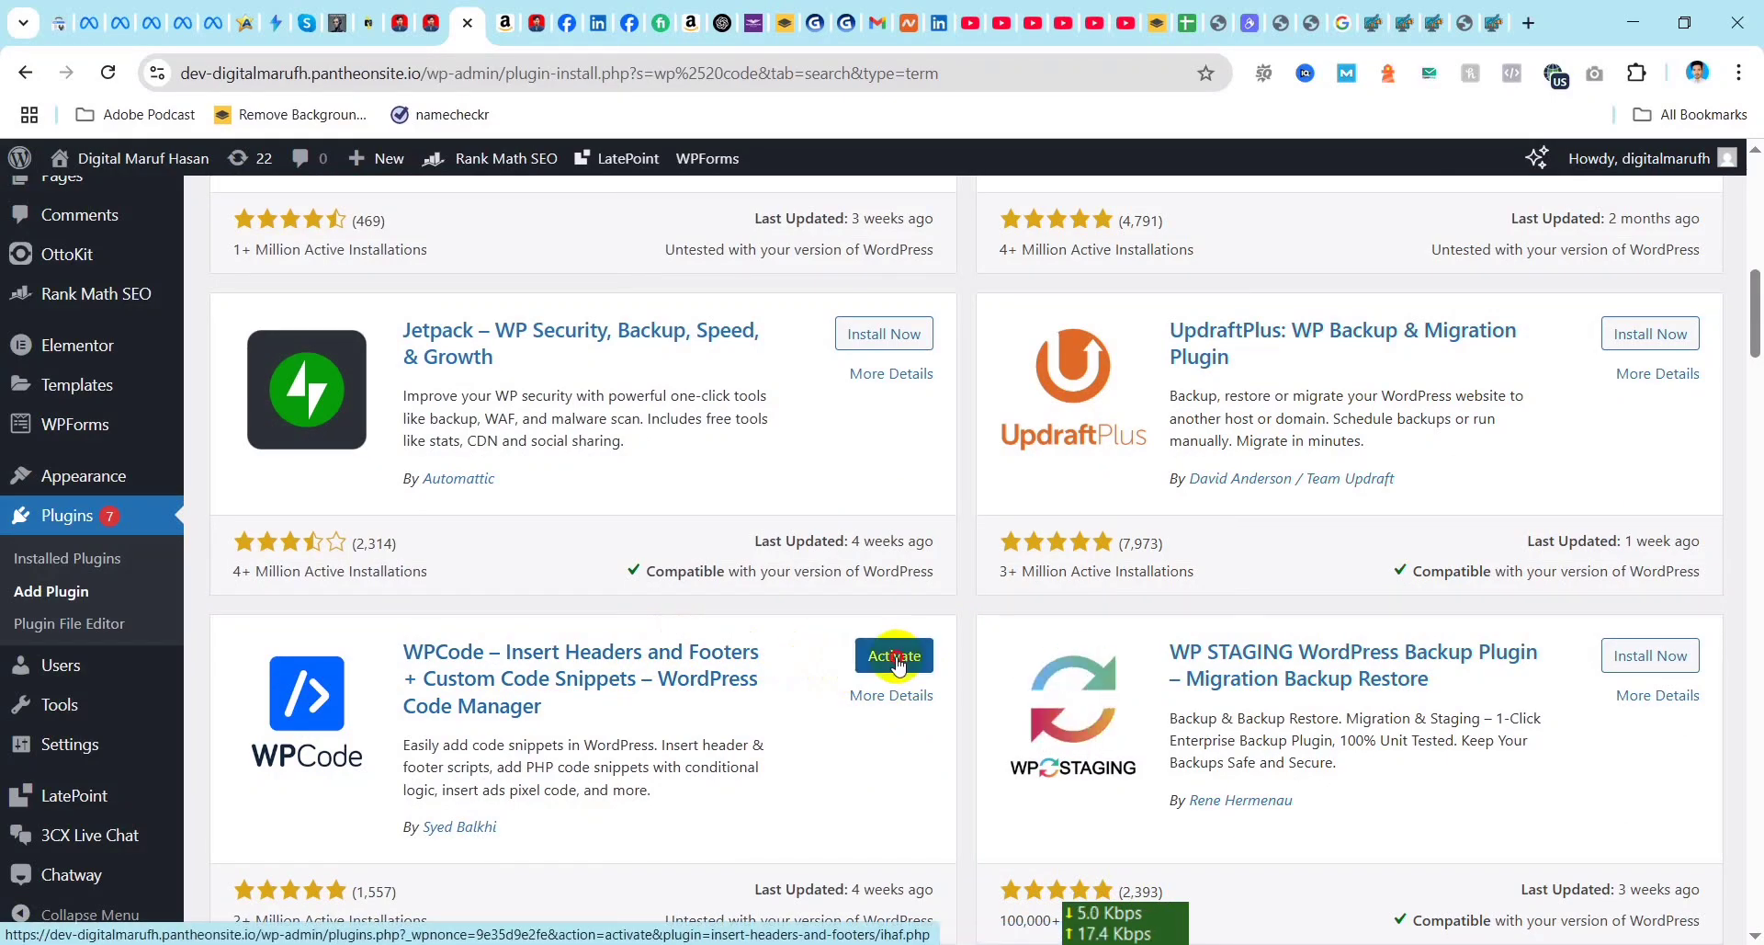
{"action": "left_click", "coordinate": [896, 658]}
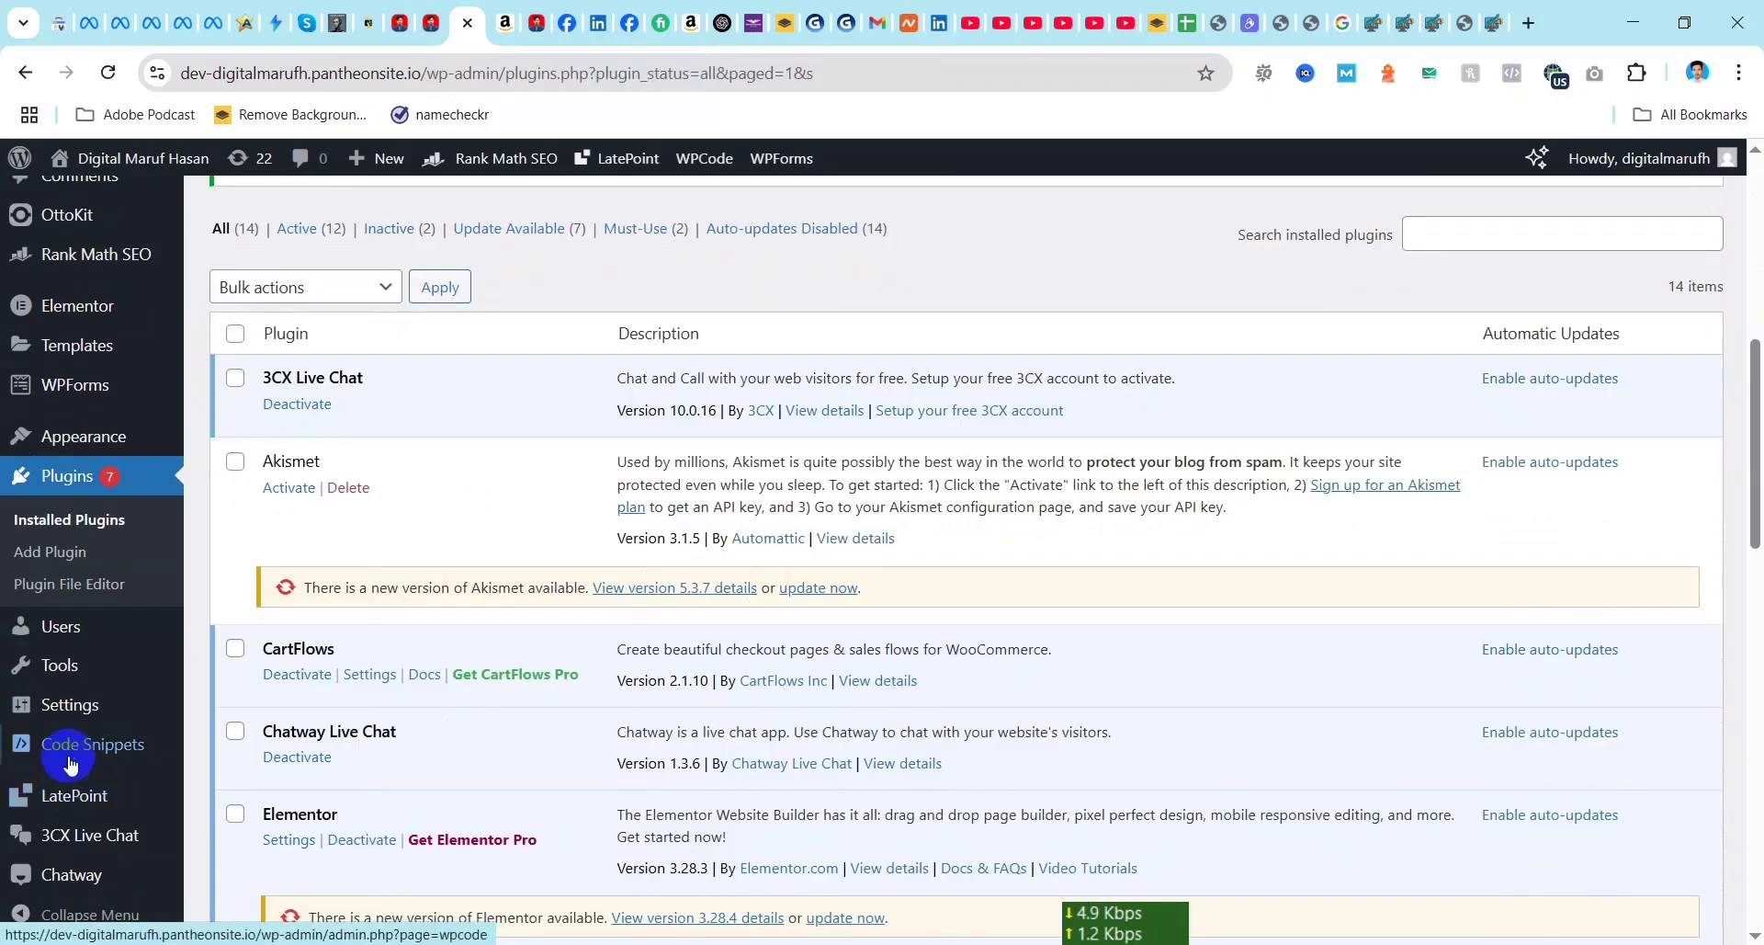
Step: Paste the copied Meta pixel code into the Header section of WPCode's Global Header and Footer page, and save the changes
{"action": "mouse_move", "coordinate": [103, 746]}
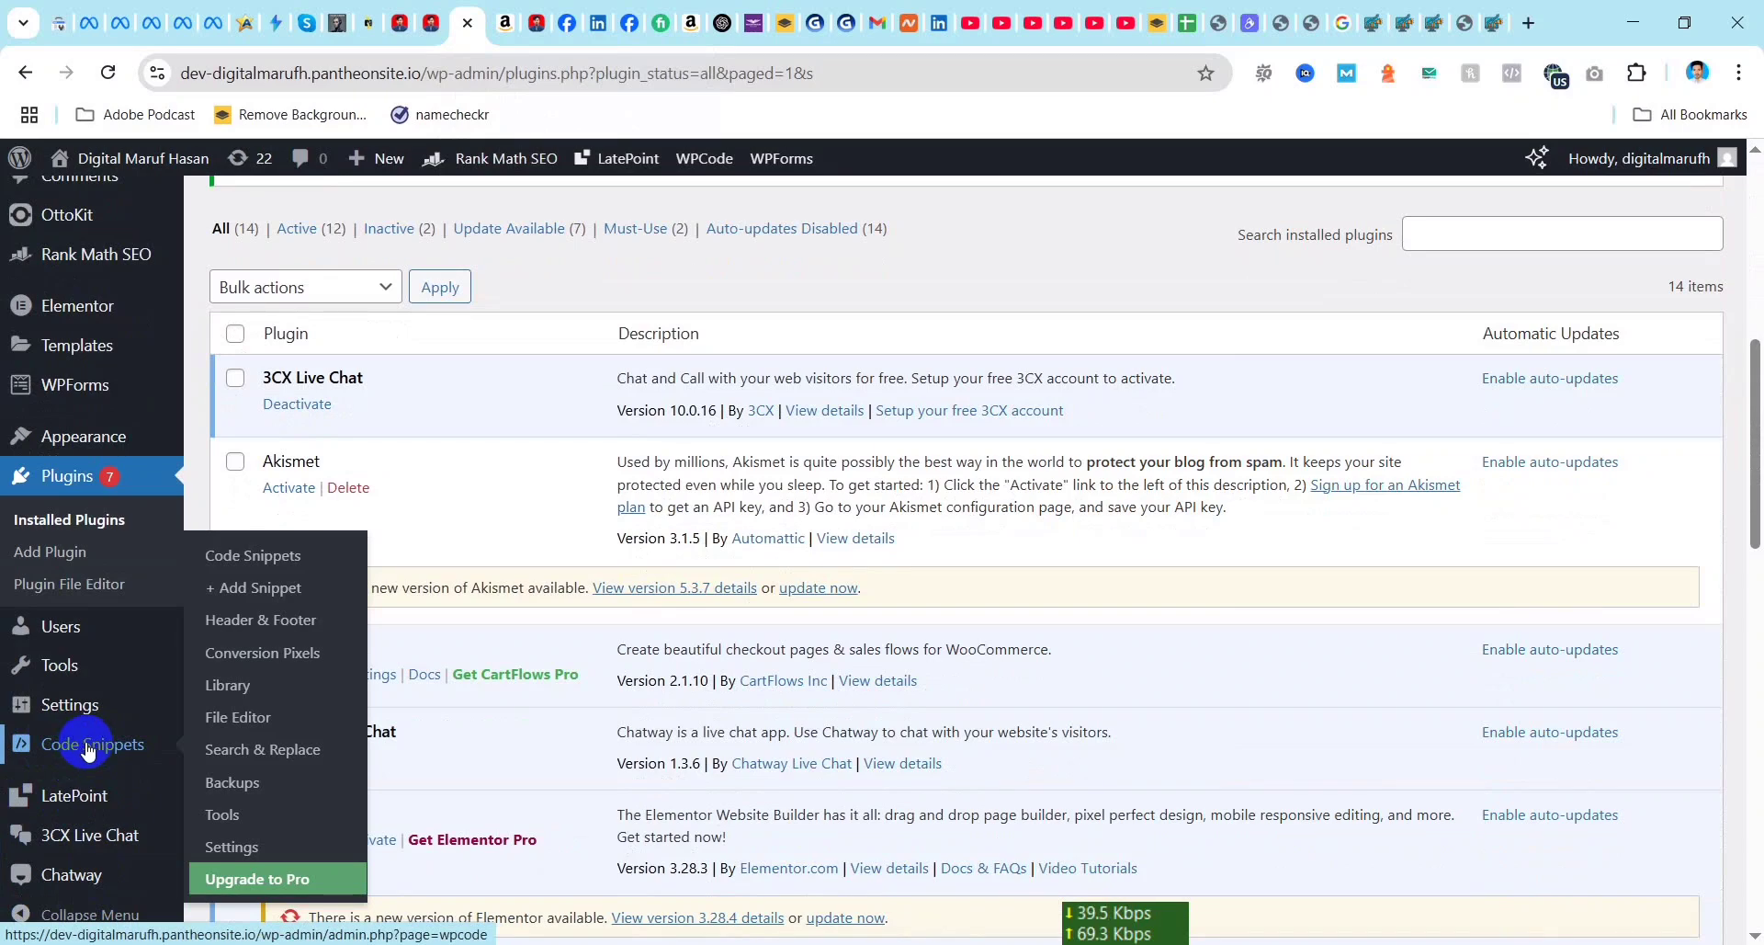
{"action": "left_click", "coordinate": [257, 628]}
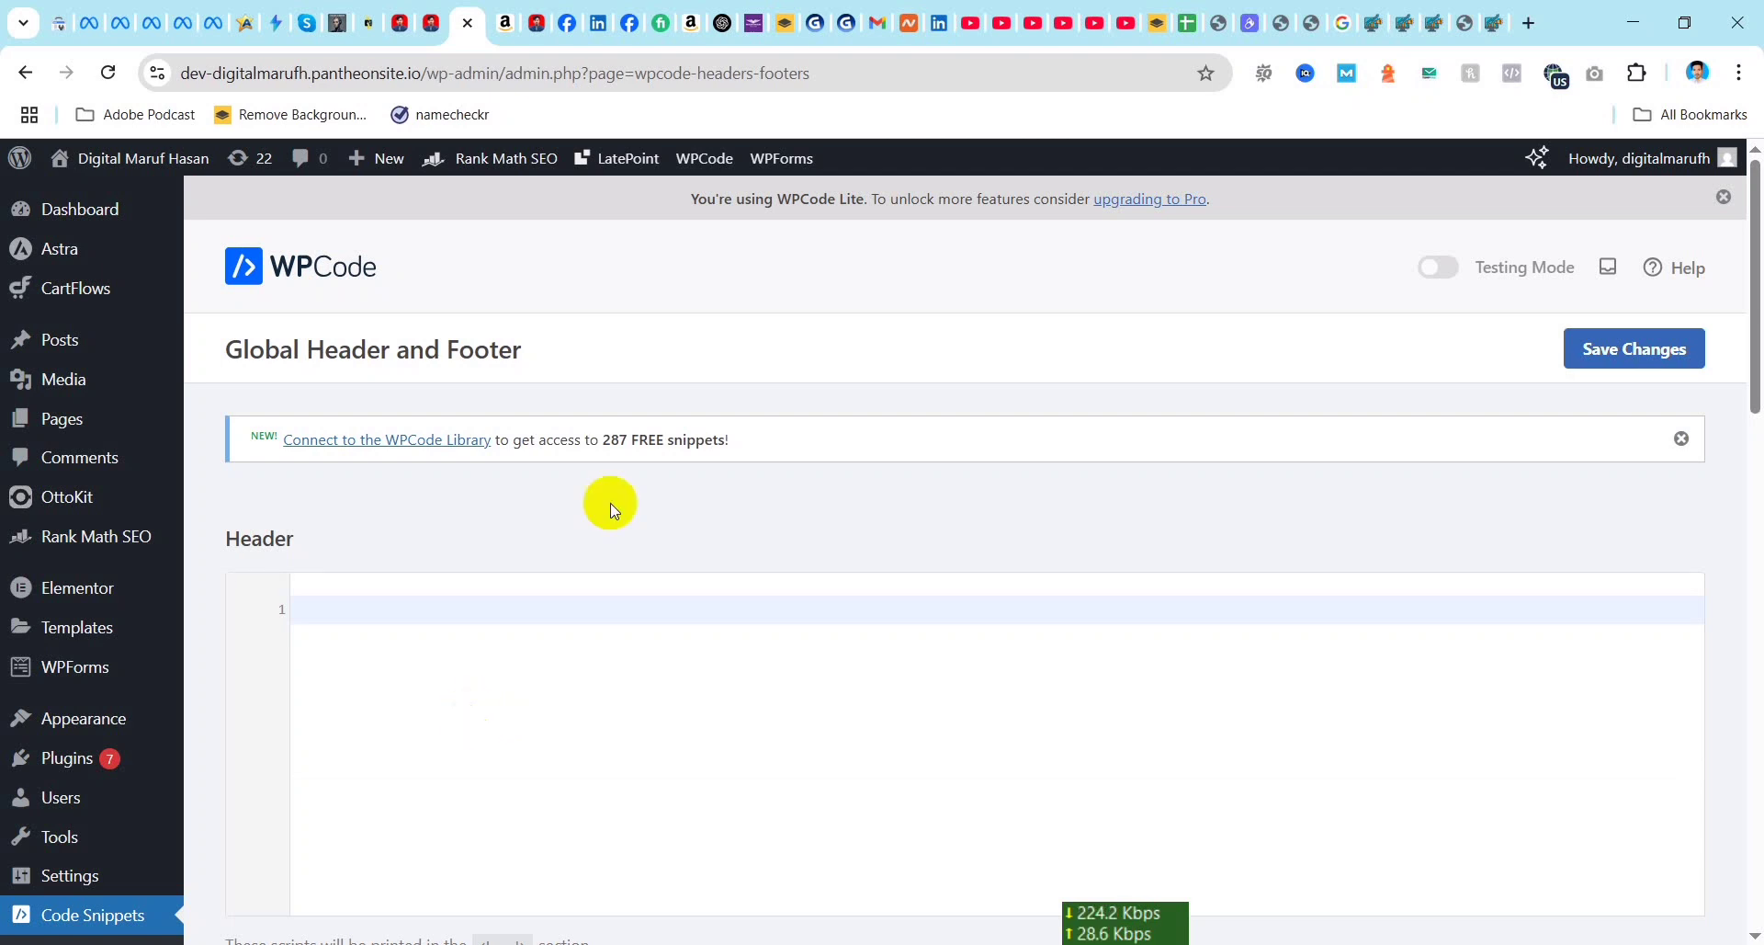
{"action": "scroll", "coordinate": [496, 576], "scroll_direction": "down", "scroll_amount": 5}
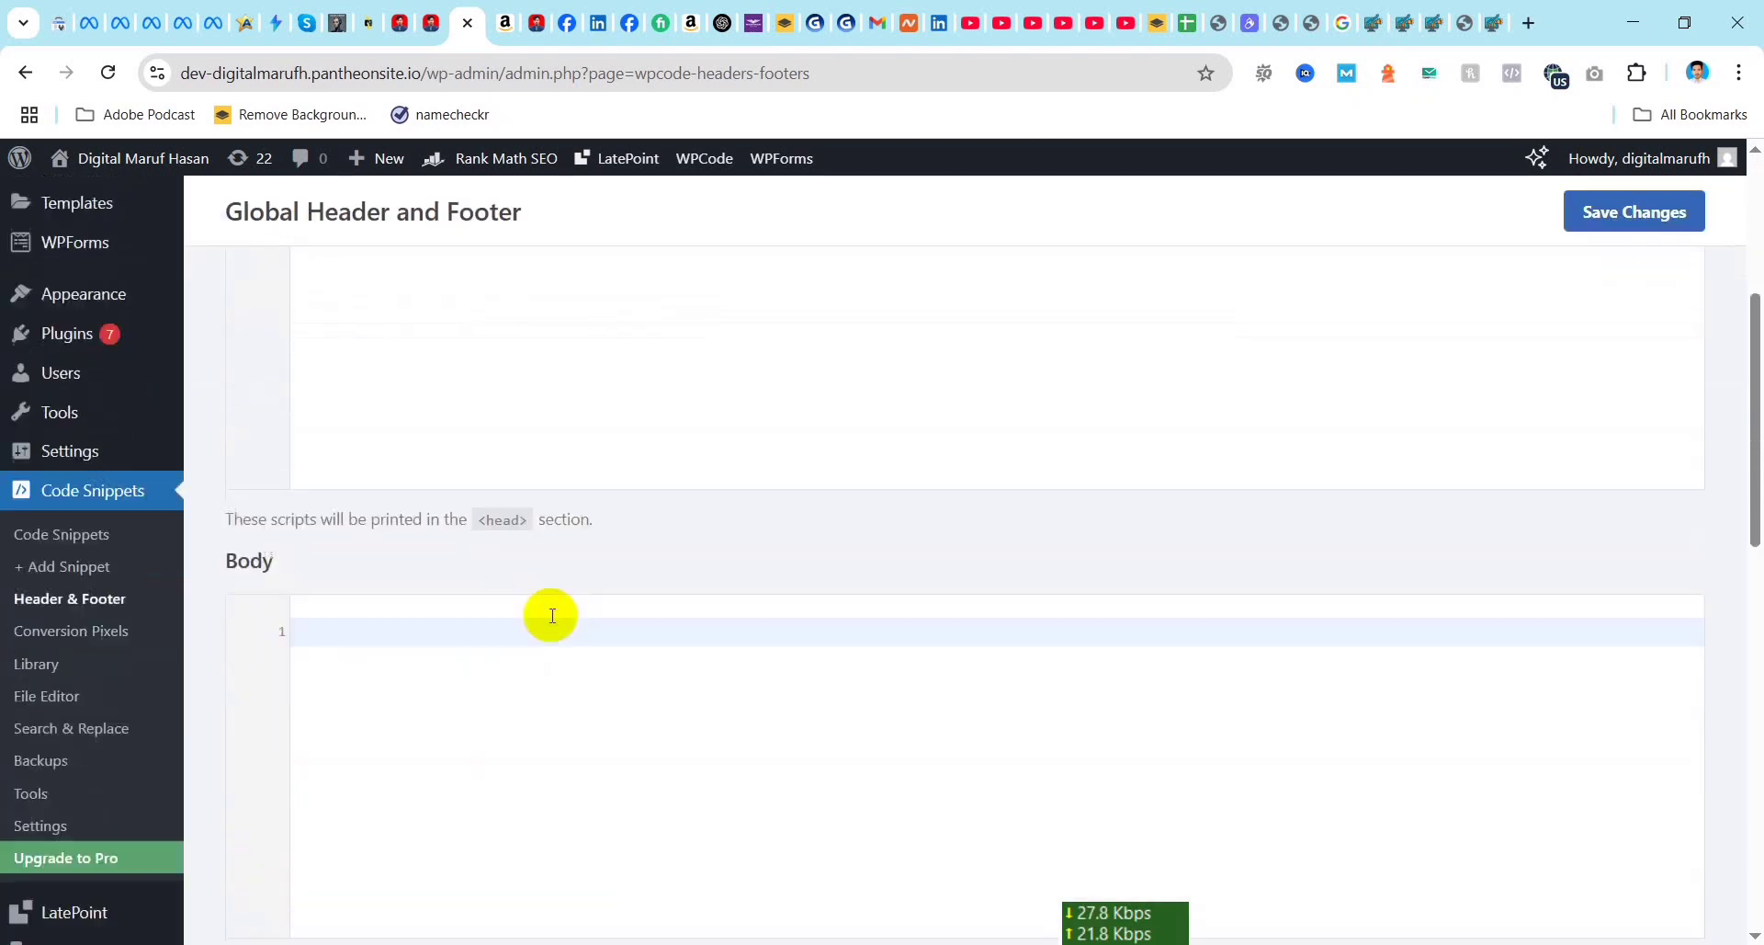
{"action": "scroll", "coordinate": [496, 741], "scroll_direction": "up", "scroll_amount": 5}
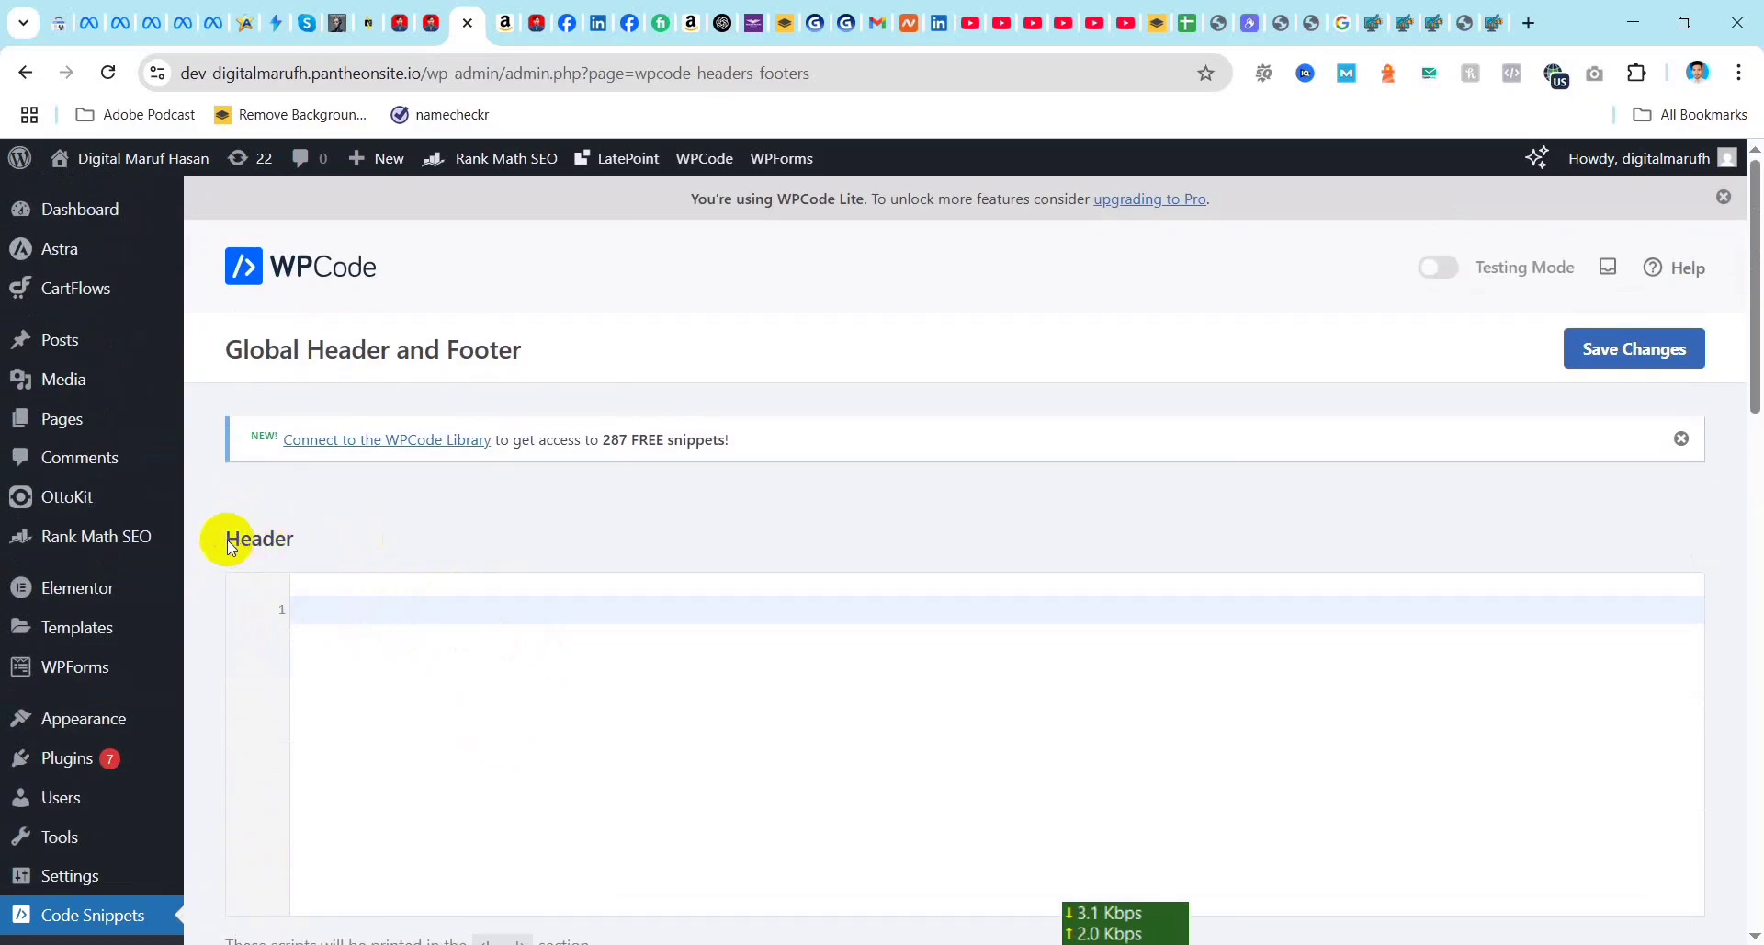
{"action": "left_click", "coordinate": [346, 617]}
{"action": "key", "text": "ctrl+v"}
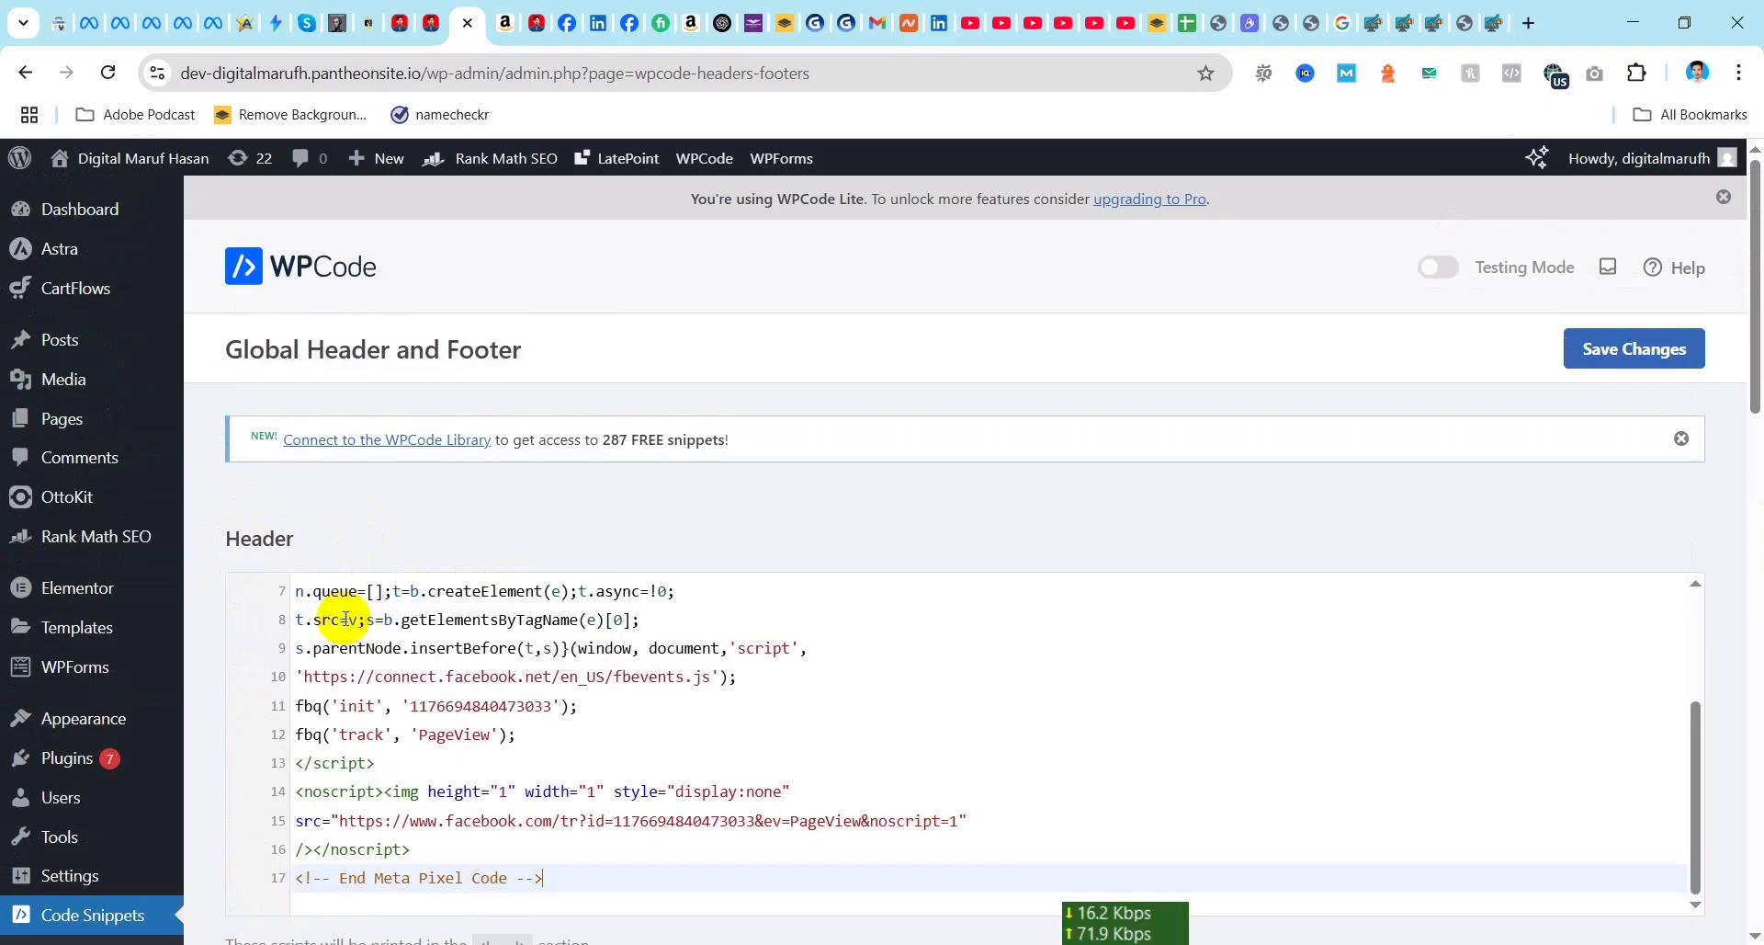
{"action": "scroll", "coordinate": [1359, 432], "scroll_direction": "down", "scroll_amount": 1}
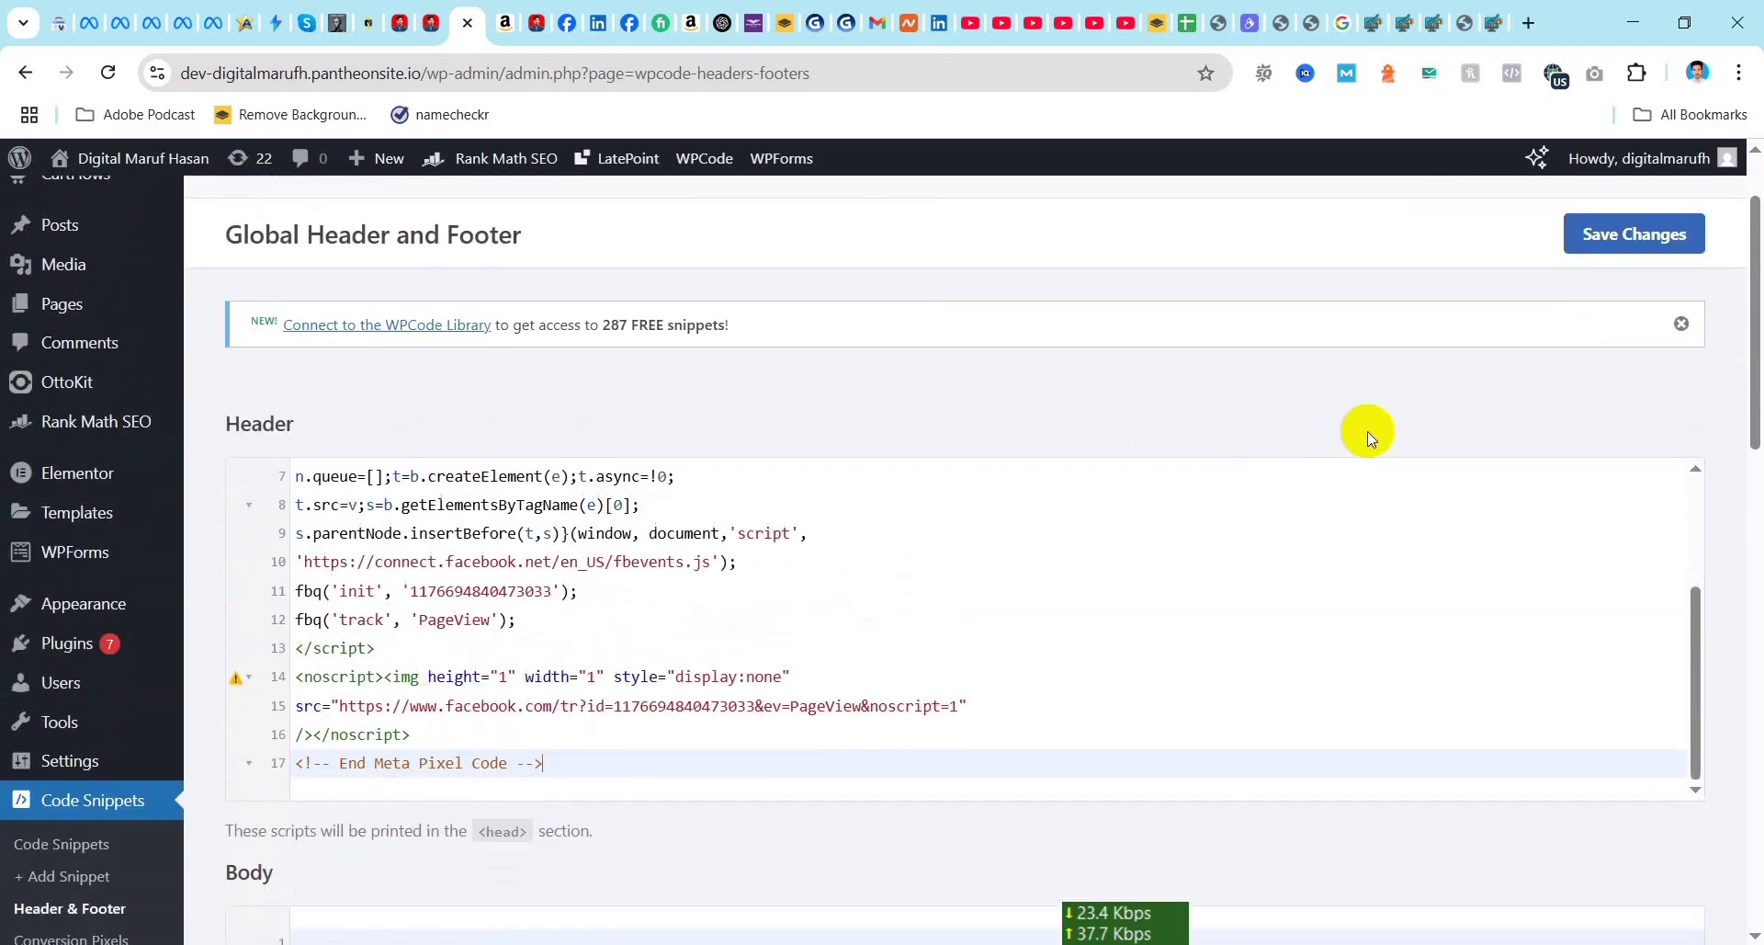
{"action": "left_click", "coordinate": [1648, 245]}
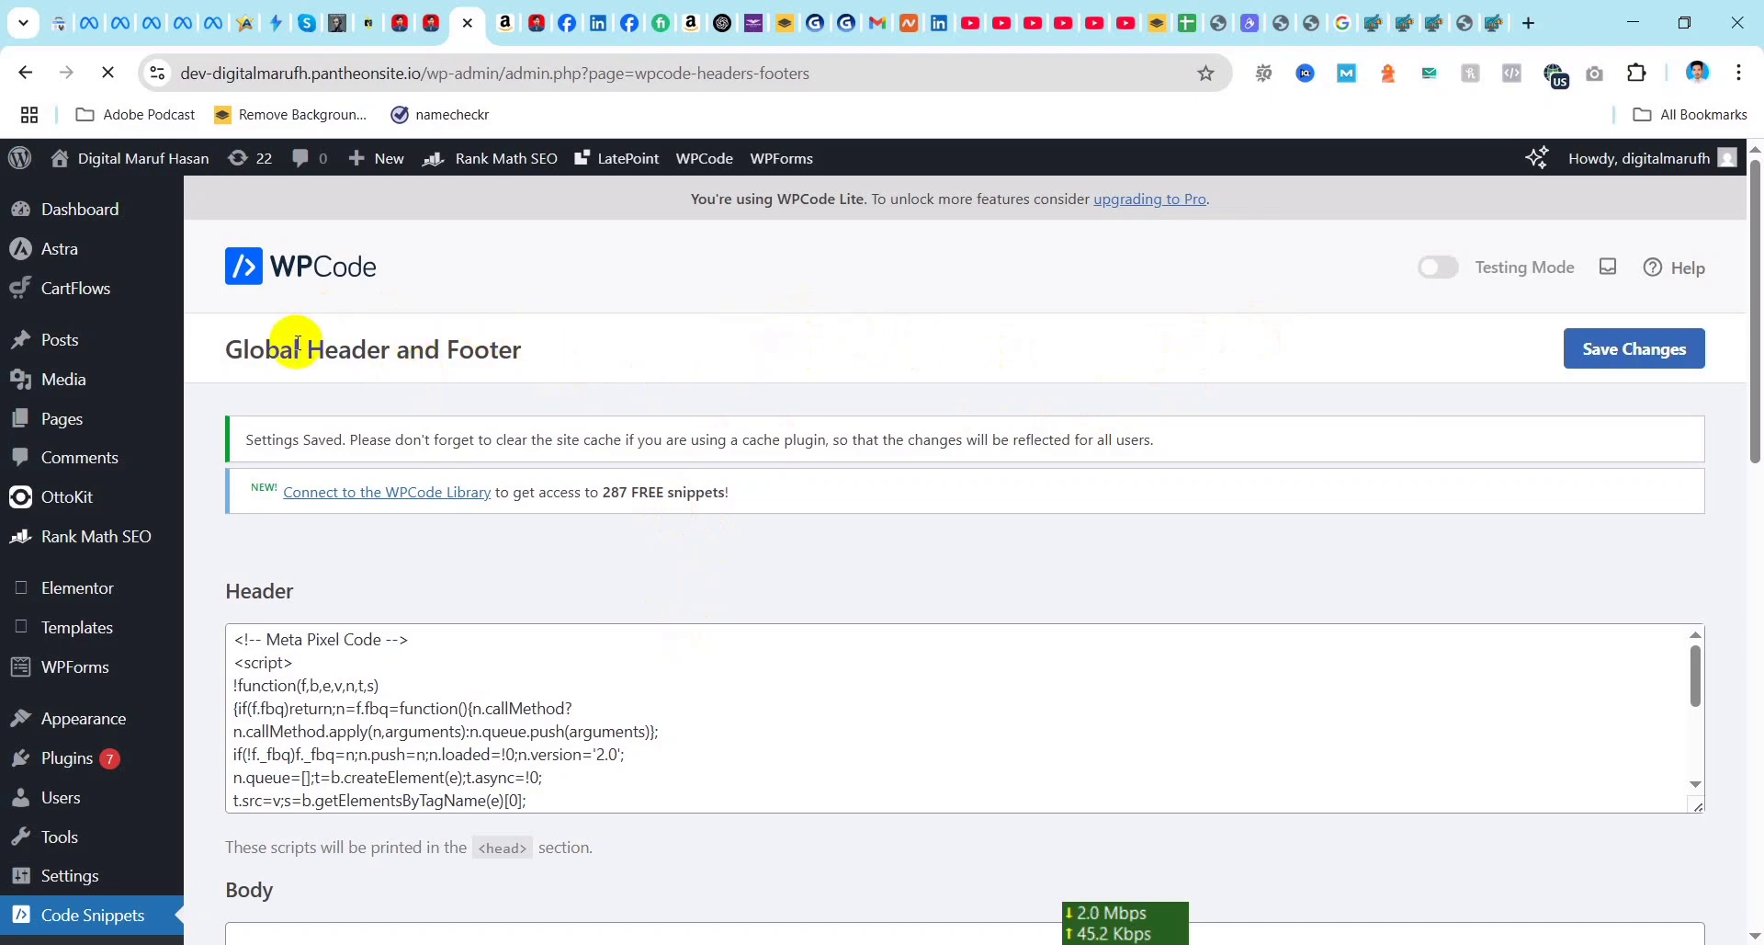
{"action": "mouse_move", "coordinate": [138, 160]}
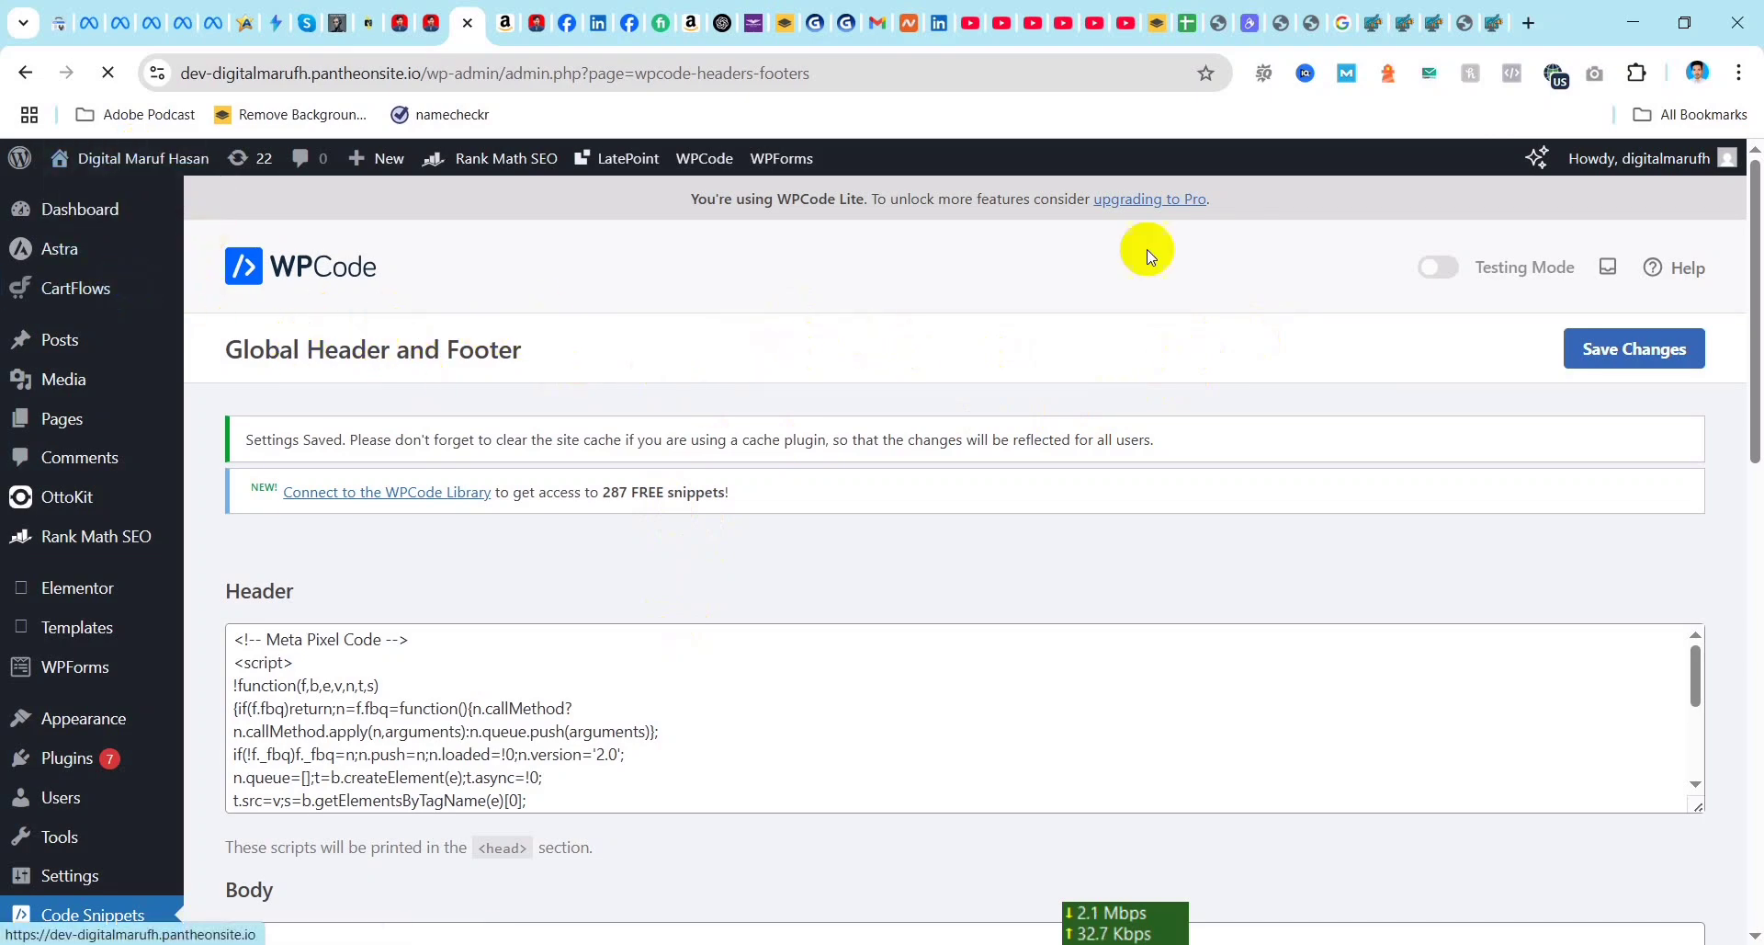
Step: Search Google in a new tab for "google pixel helper extension" and open the Meta Pixel Helper page in the Chrome Web Store
{"action": "left_click", "coordinate": [1530, 25]}
{"action": "left_click", "coordinate": [714, 472]}
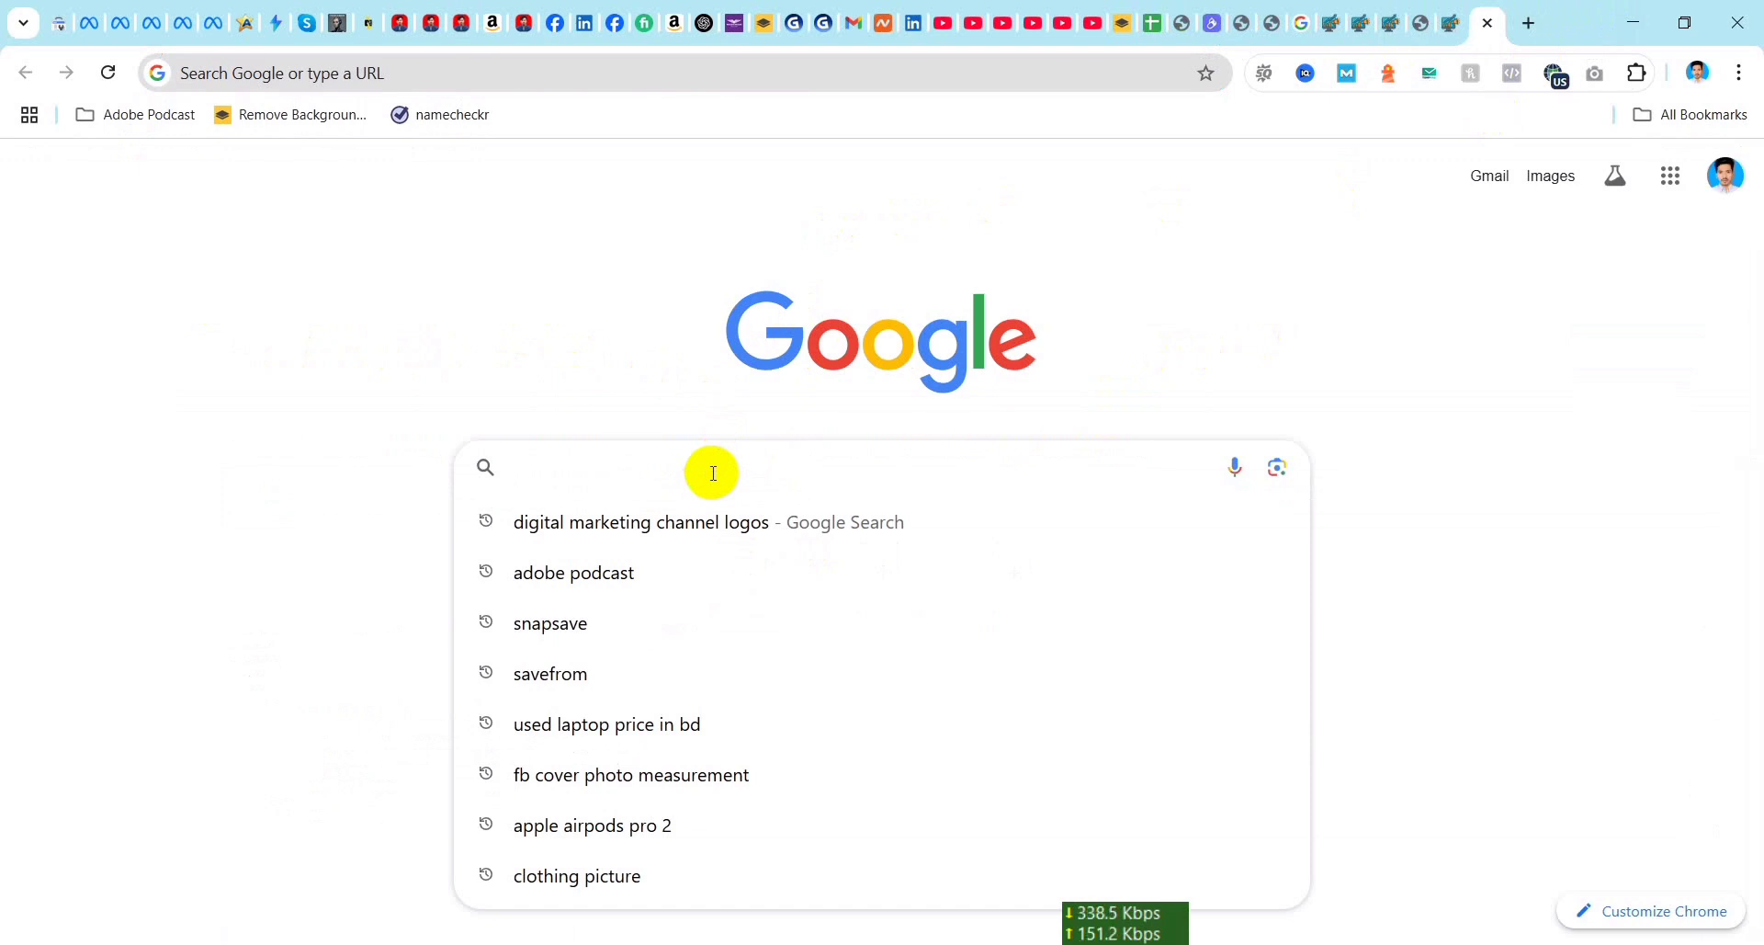
{"action": "type", "text": "Googl"}
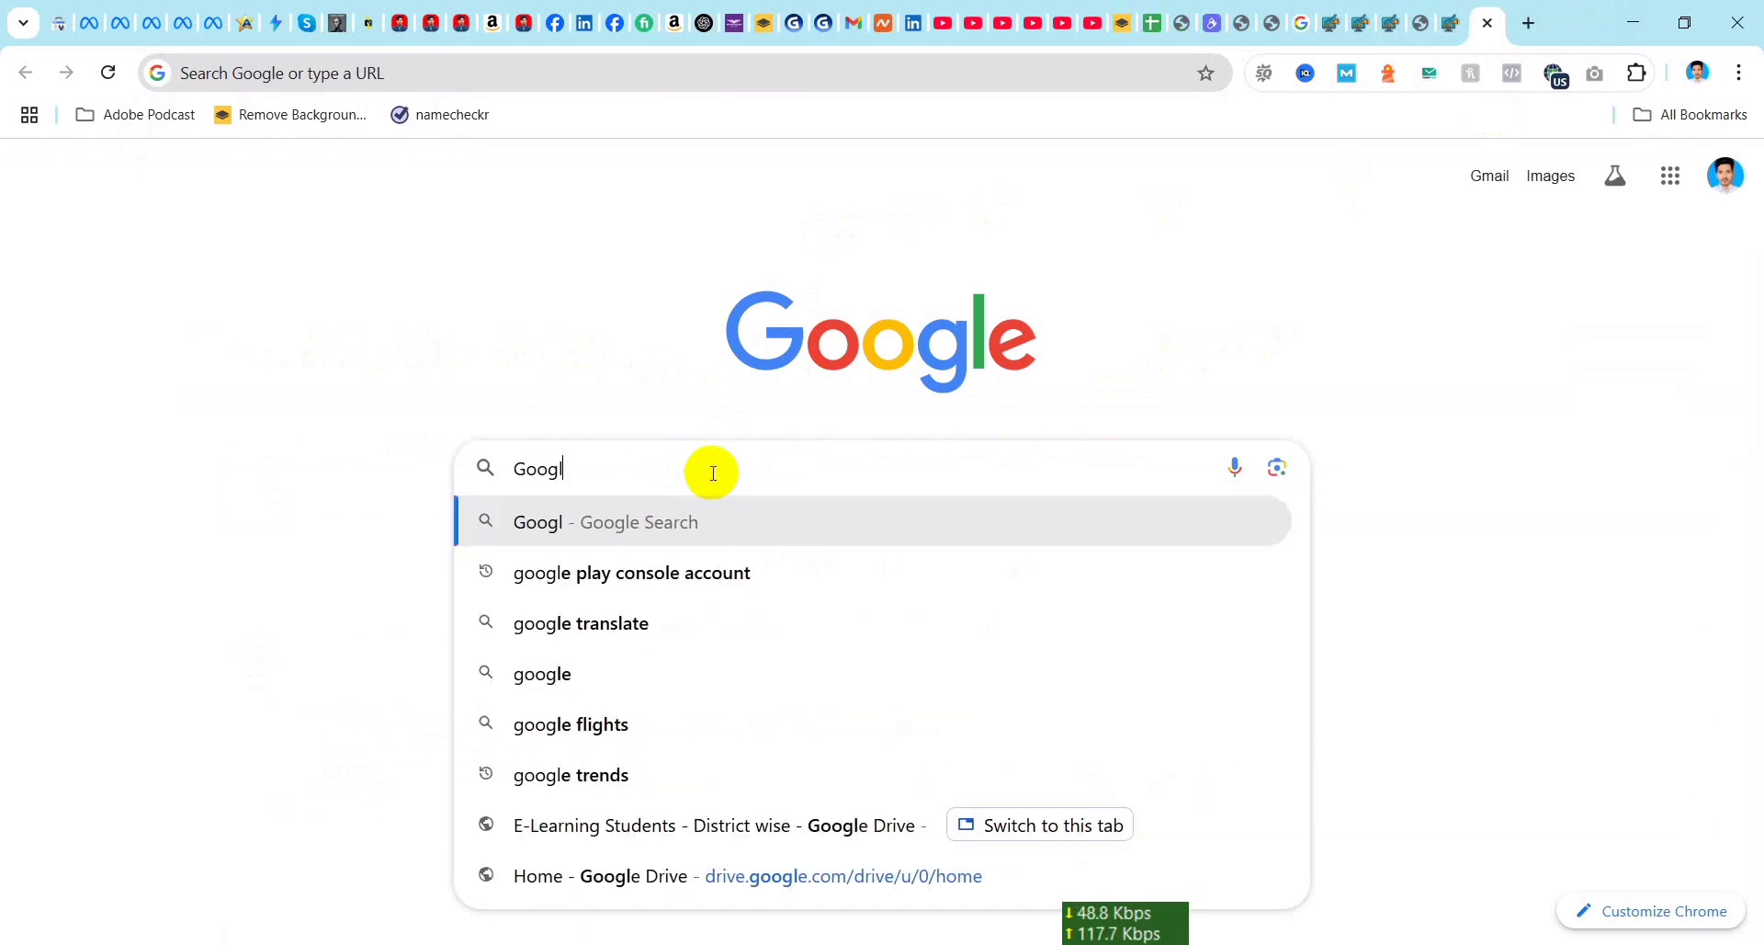
{"action": "type", "text": "e Pix"}
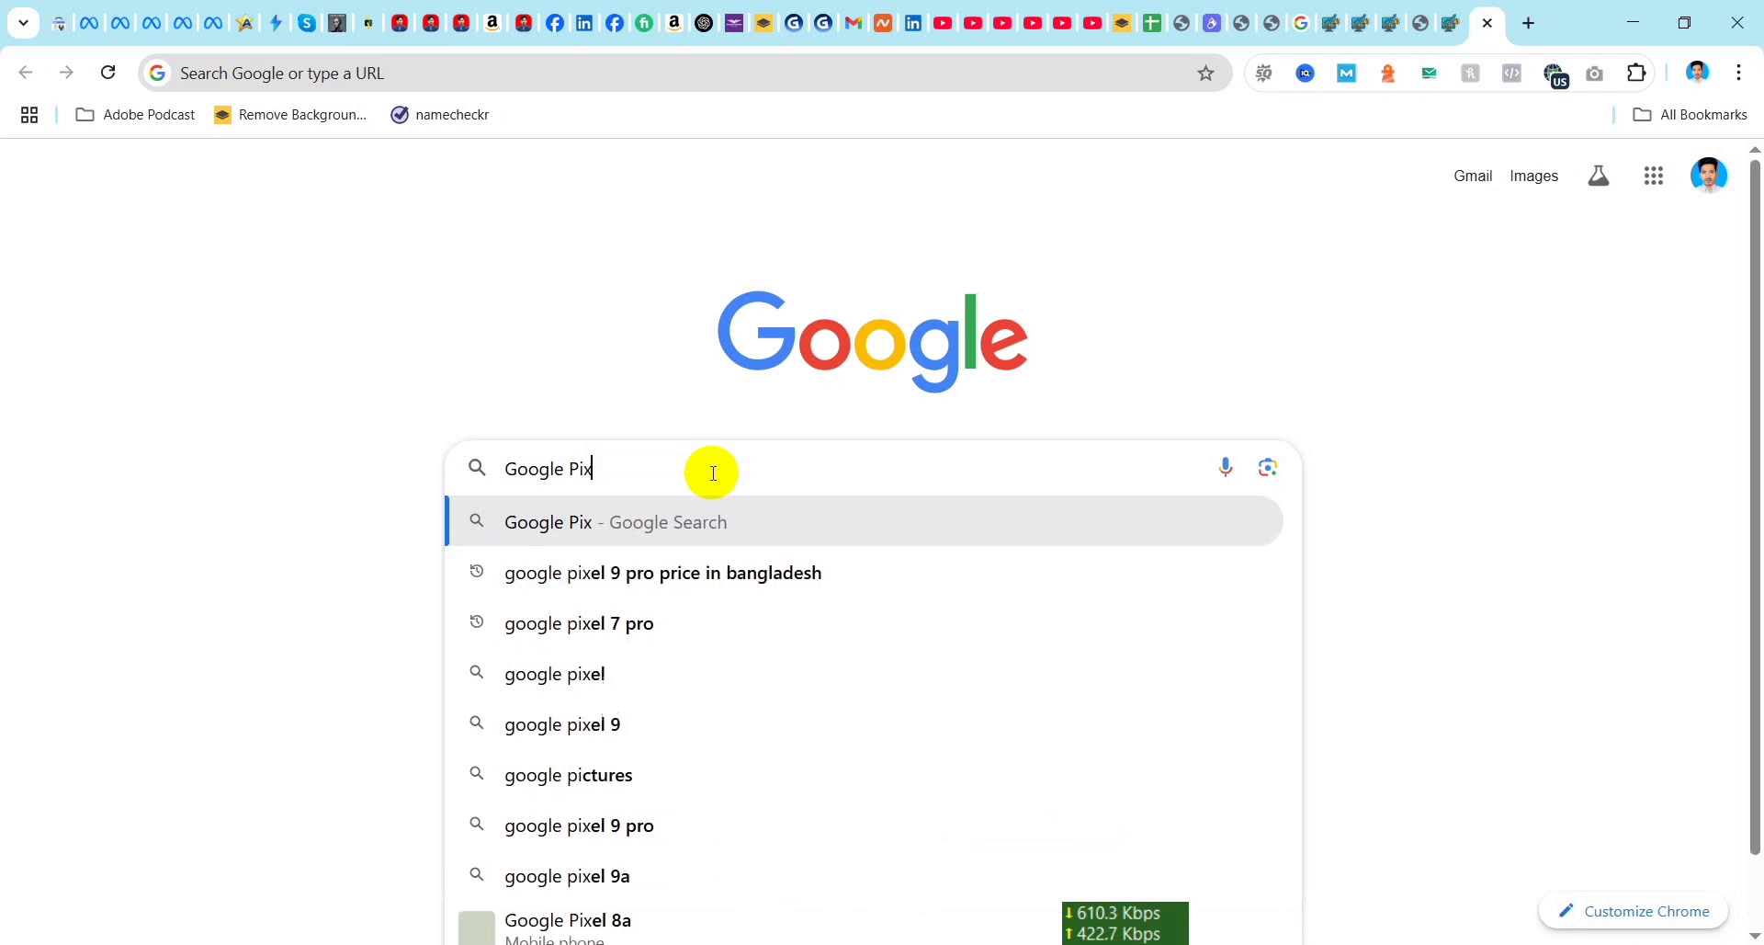
{"action": "type", "text": "el"}
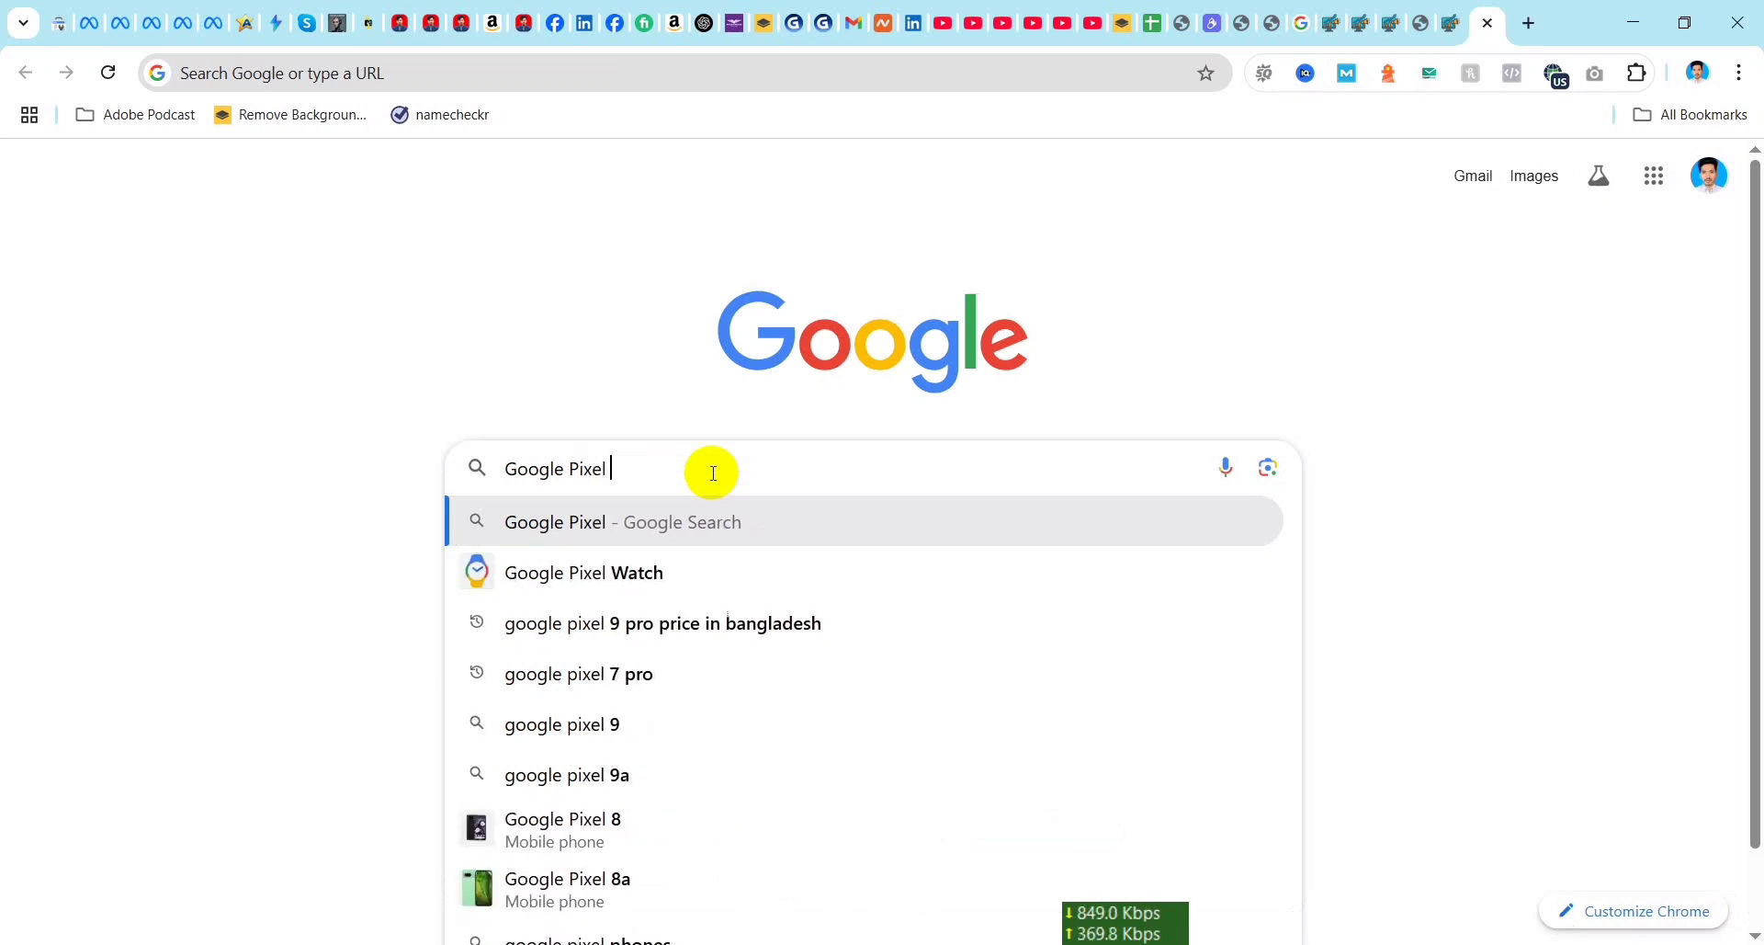
{"action": "type", "text": " H"}
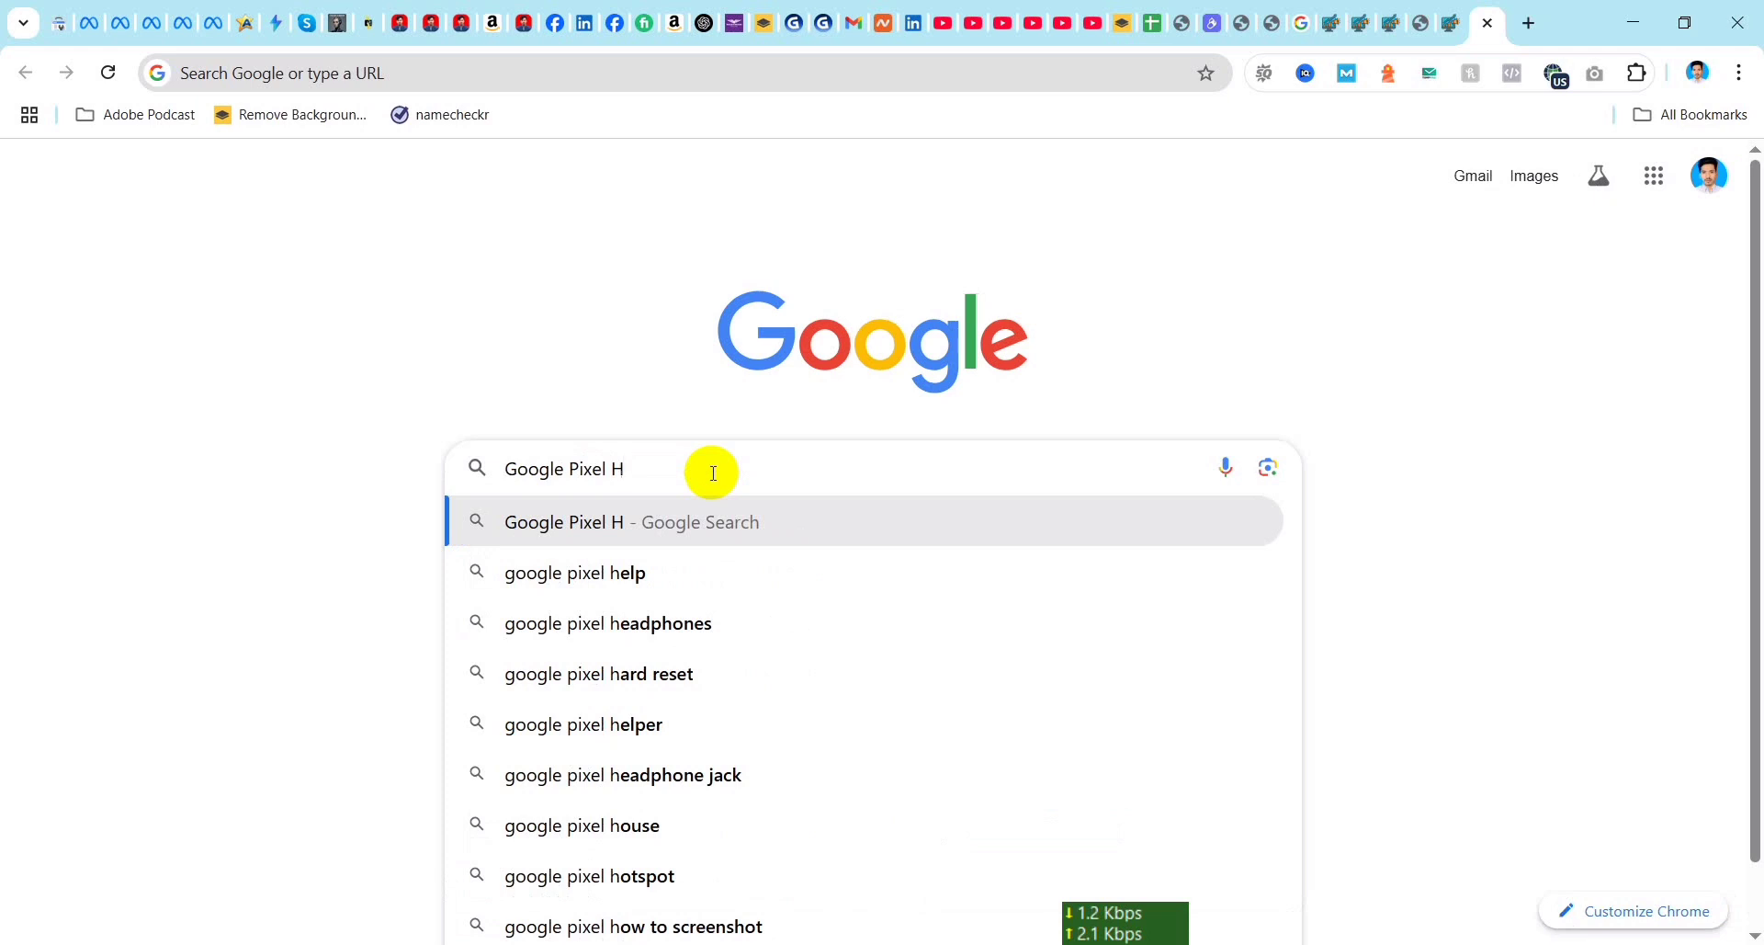
{"action": "type", "text": "elper"}
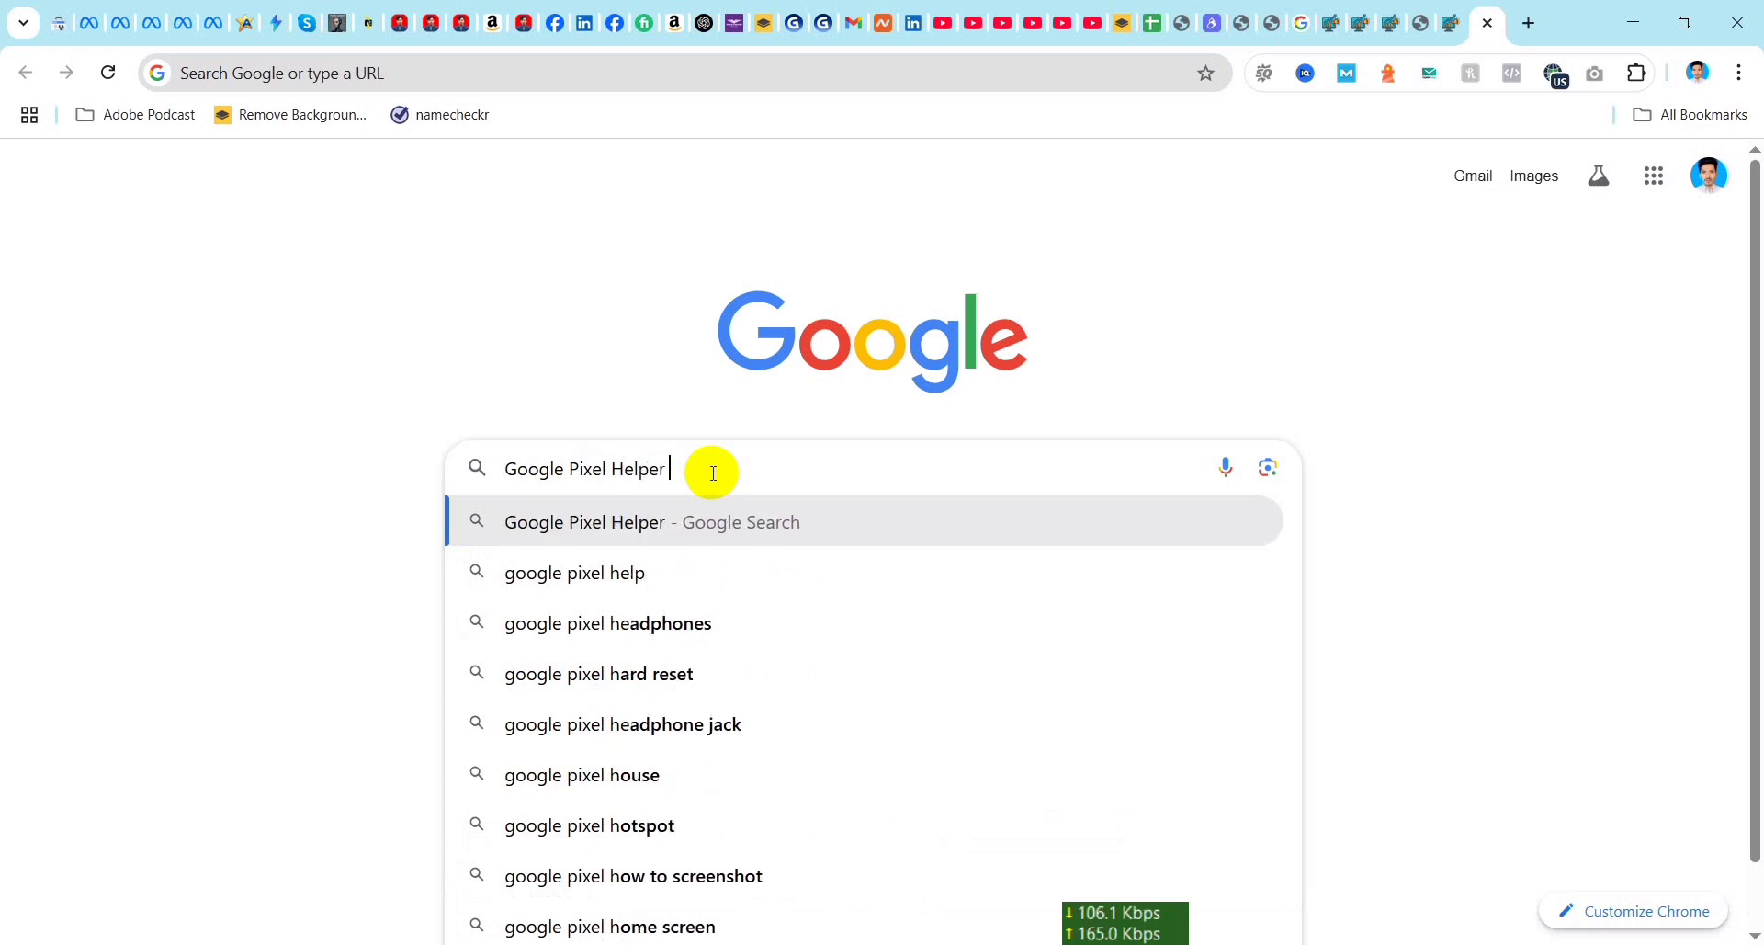
{"action": "type", "text": " extension"}
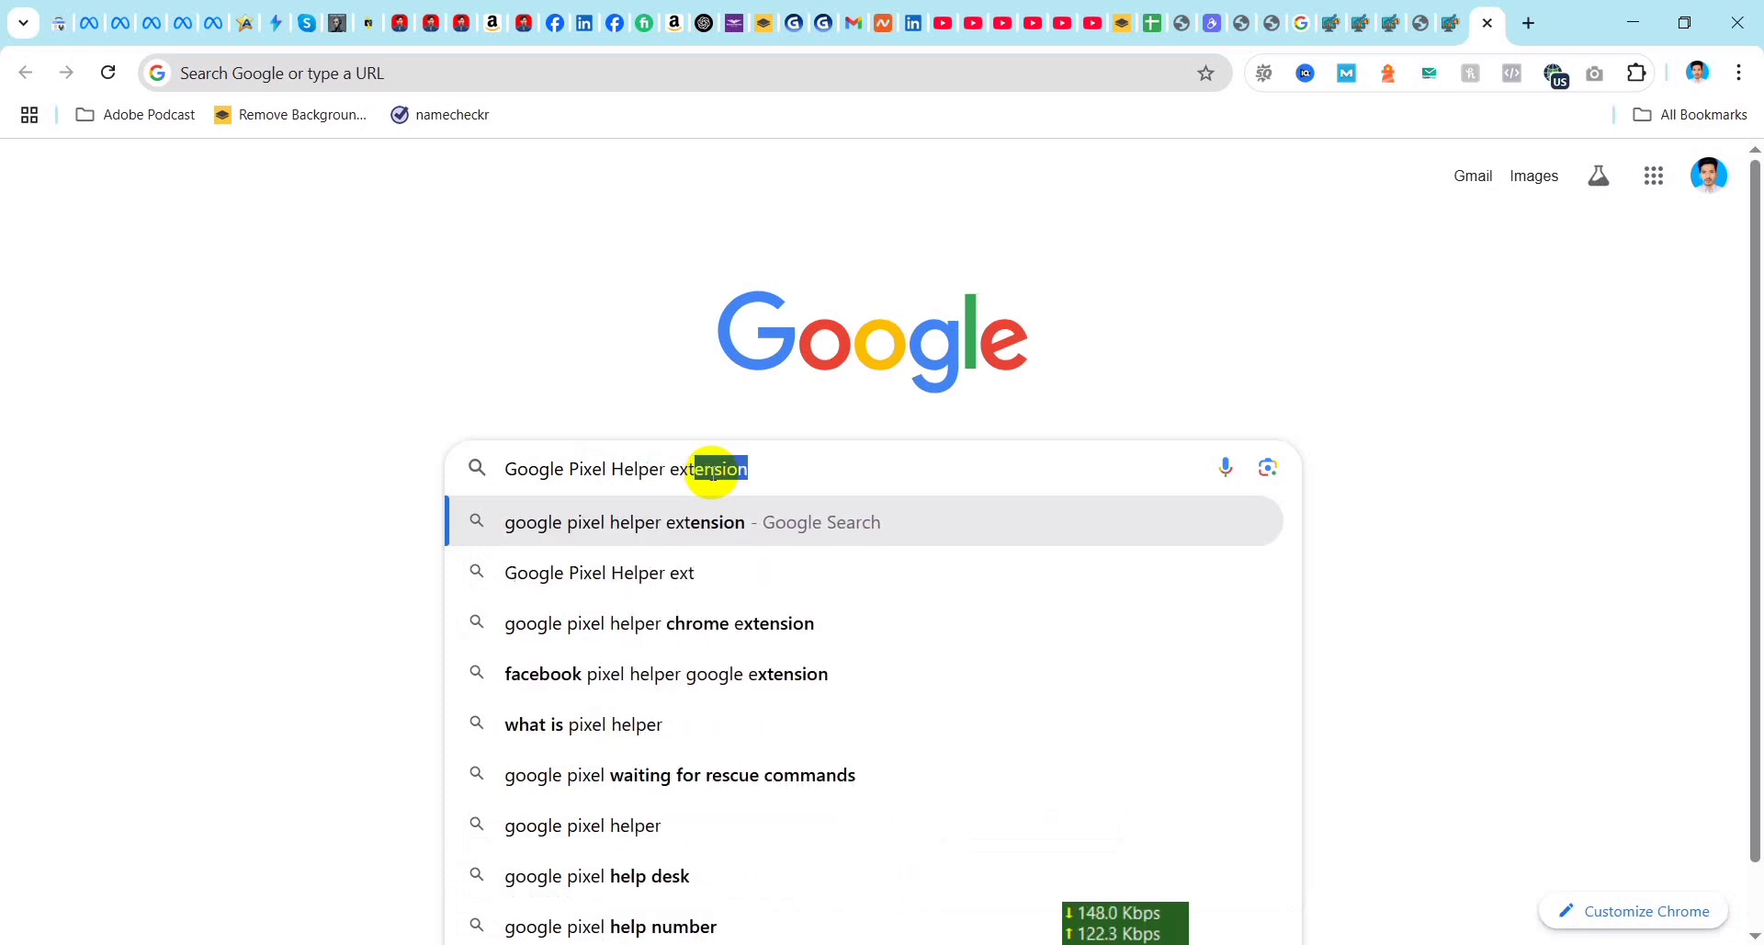
{"action": "key", "text": "Return"}
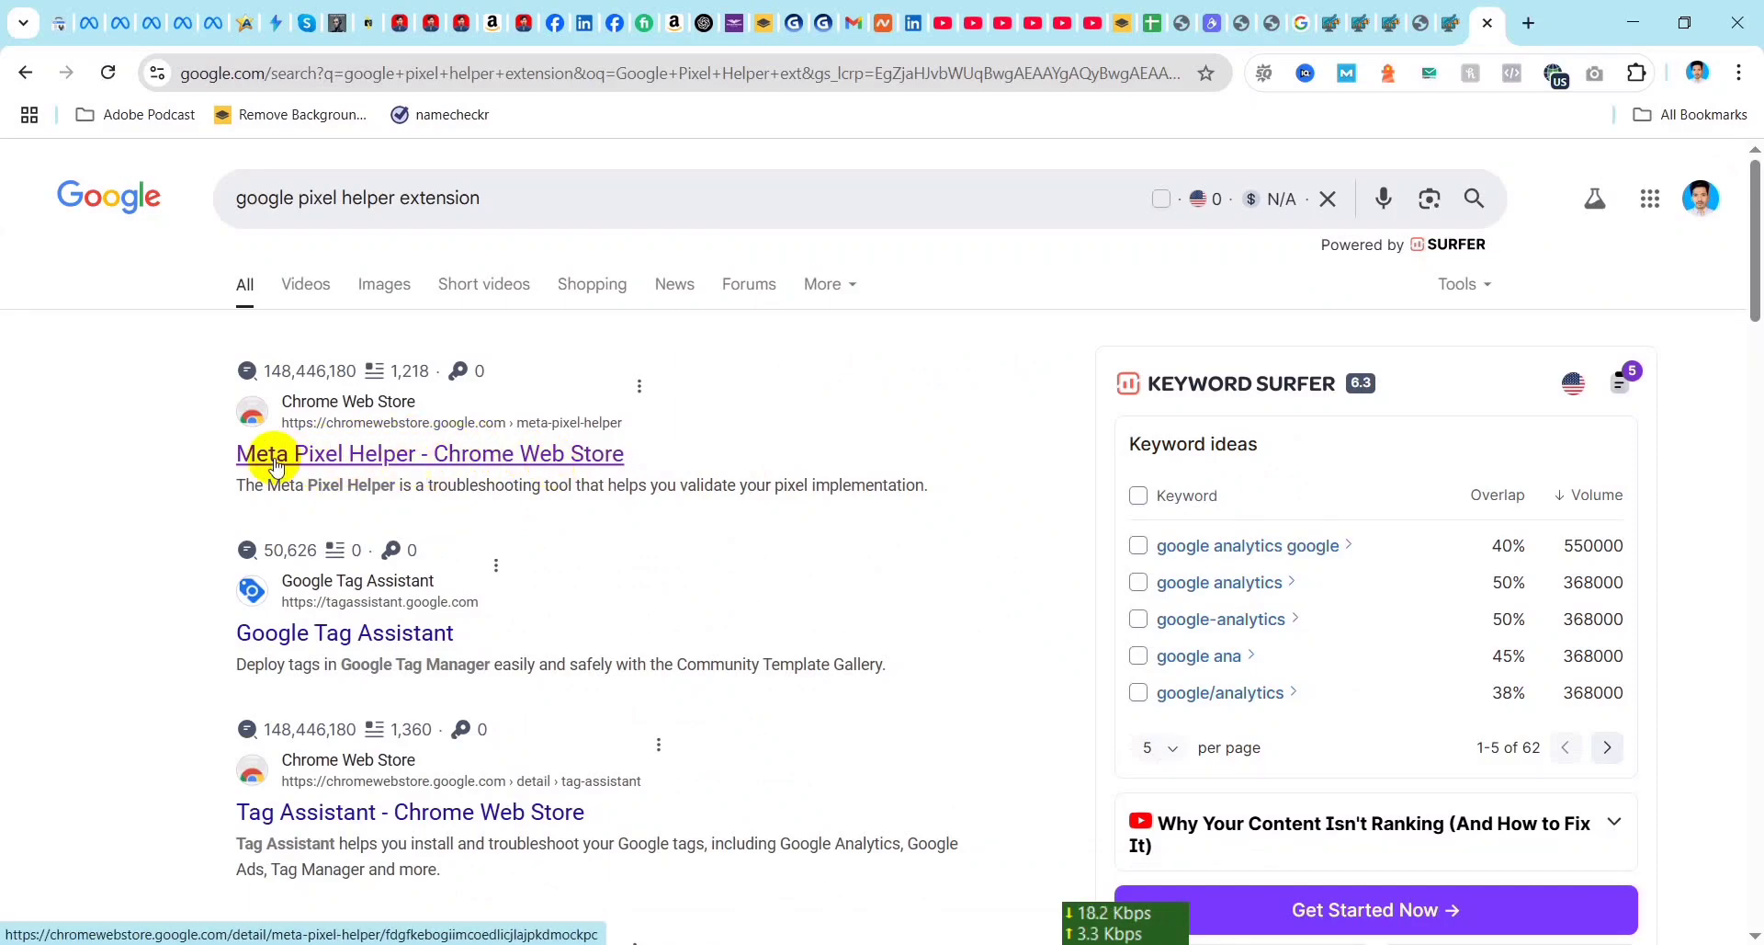
{"action": "left_click", "coordinate": [579, 452]}
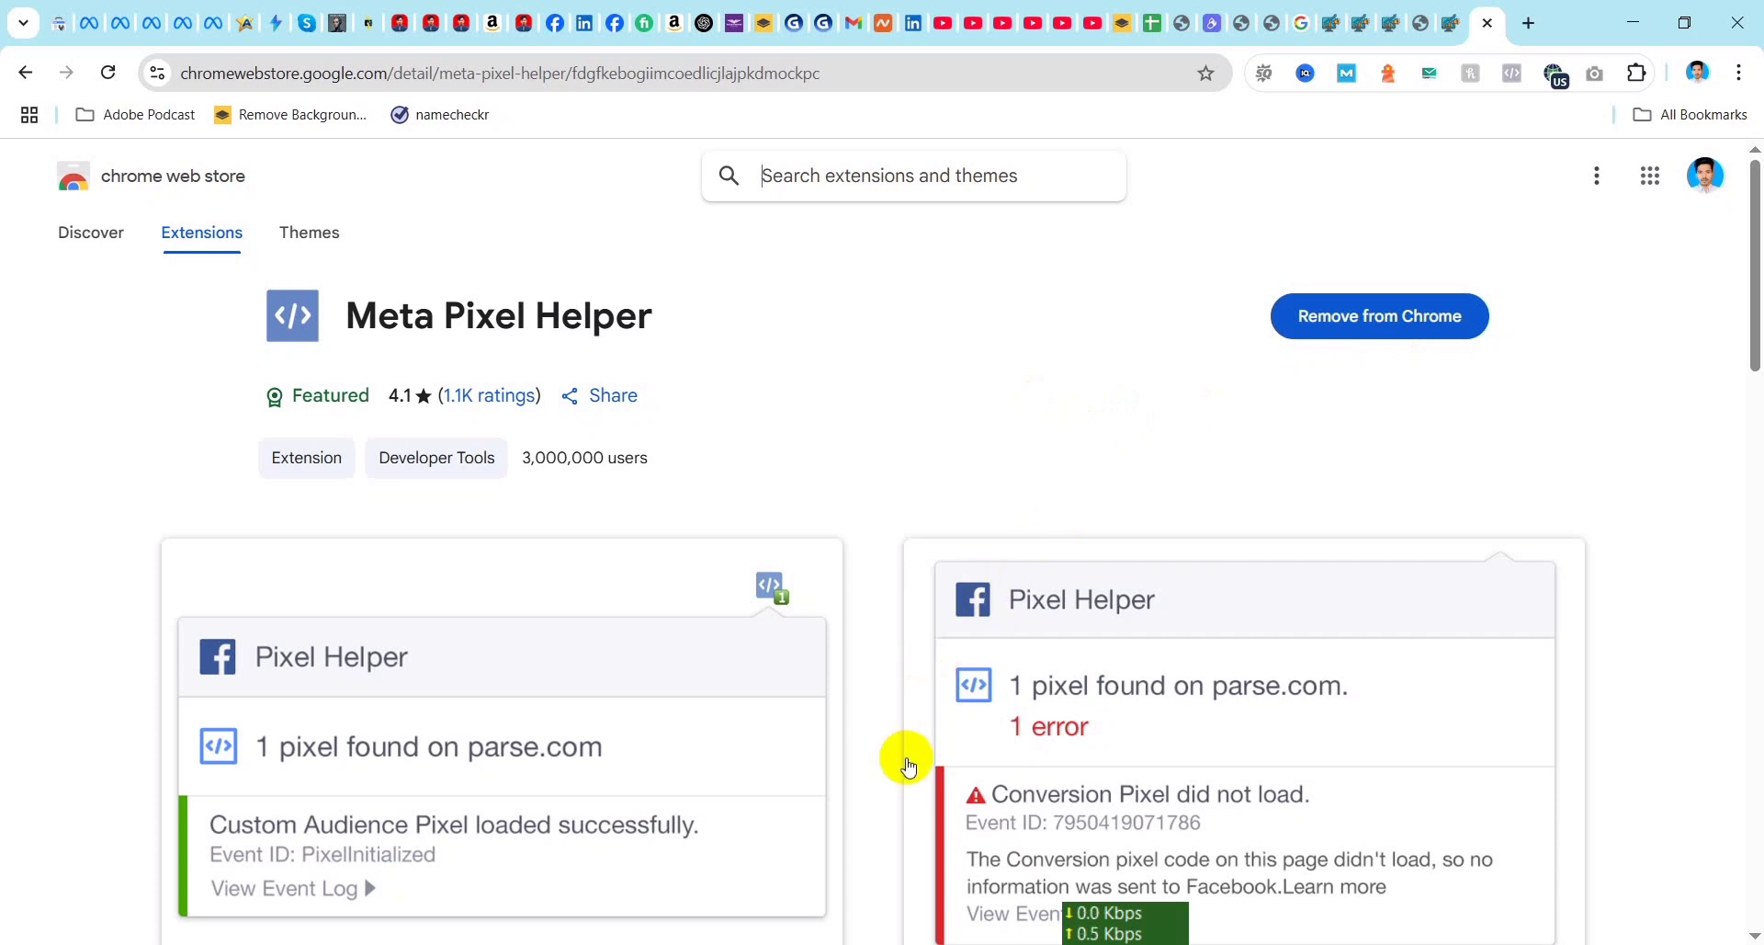
Step: Check the browser's installed extensions for Meta Pixel Helper, and visit the live website from the WordPress dashboard
{"action": "left_click", "coordinate": [1640, 75]}
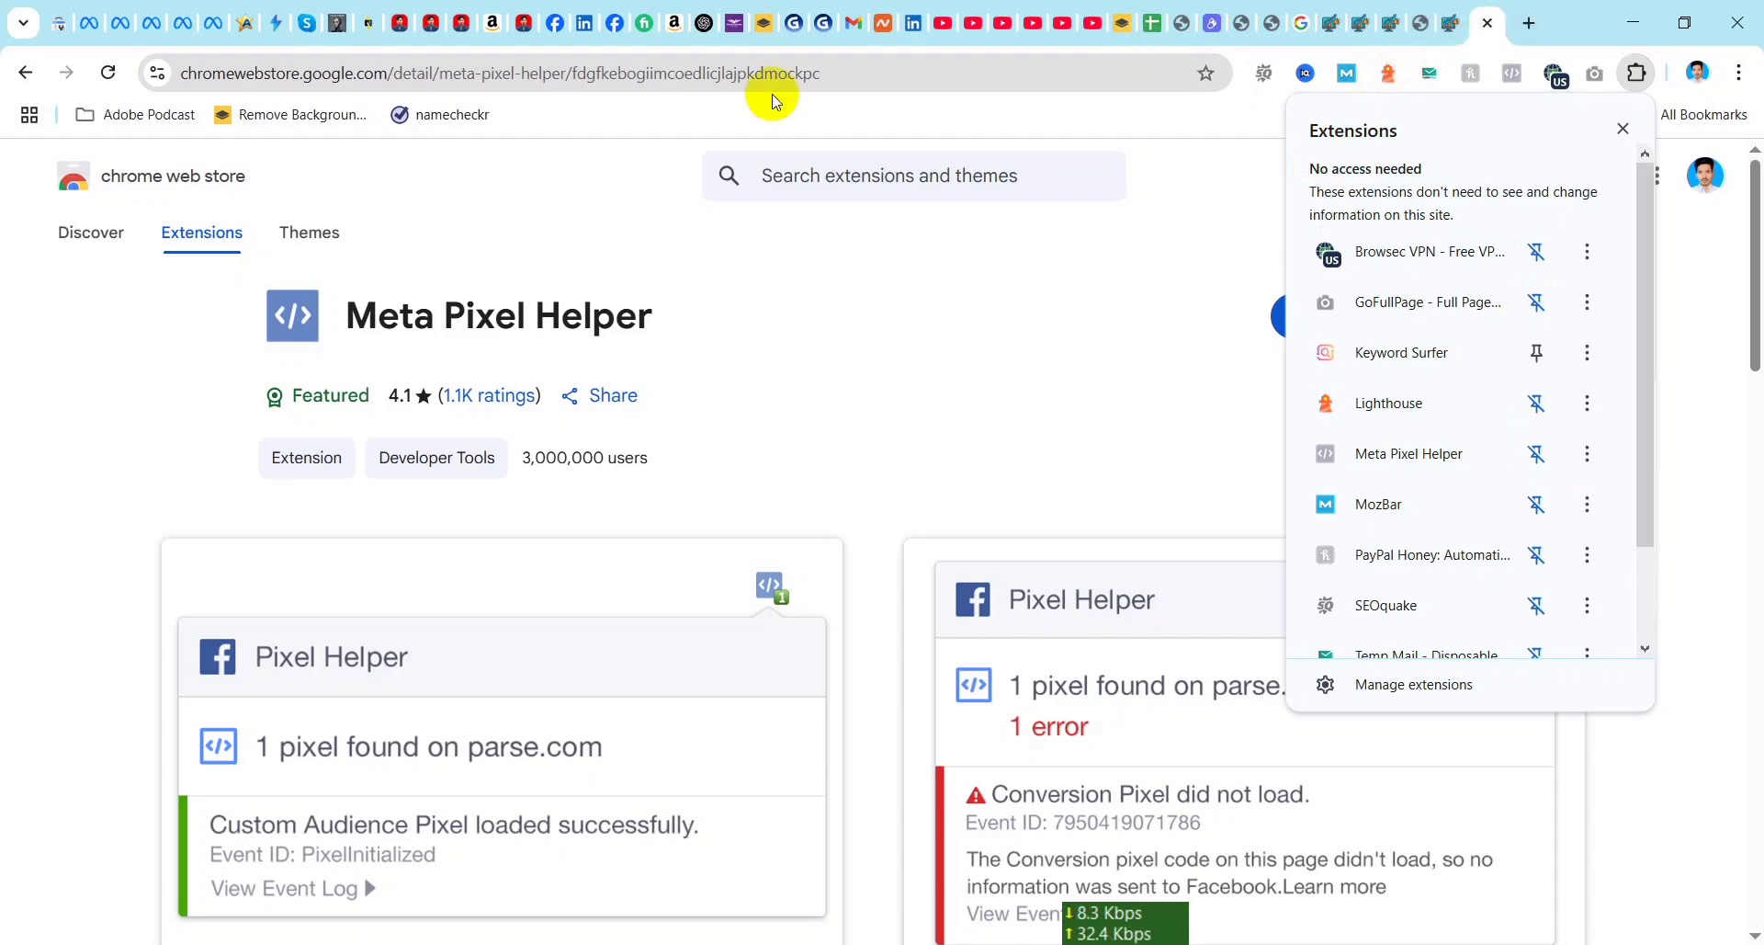
{"action": "left_click", "coordinate": [467, 28]}
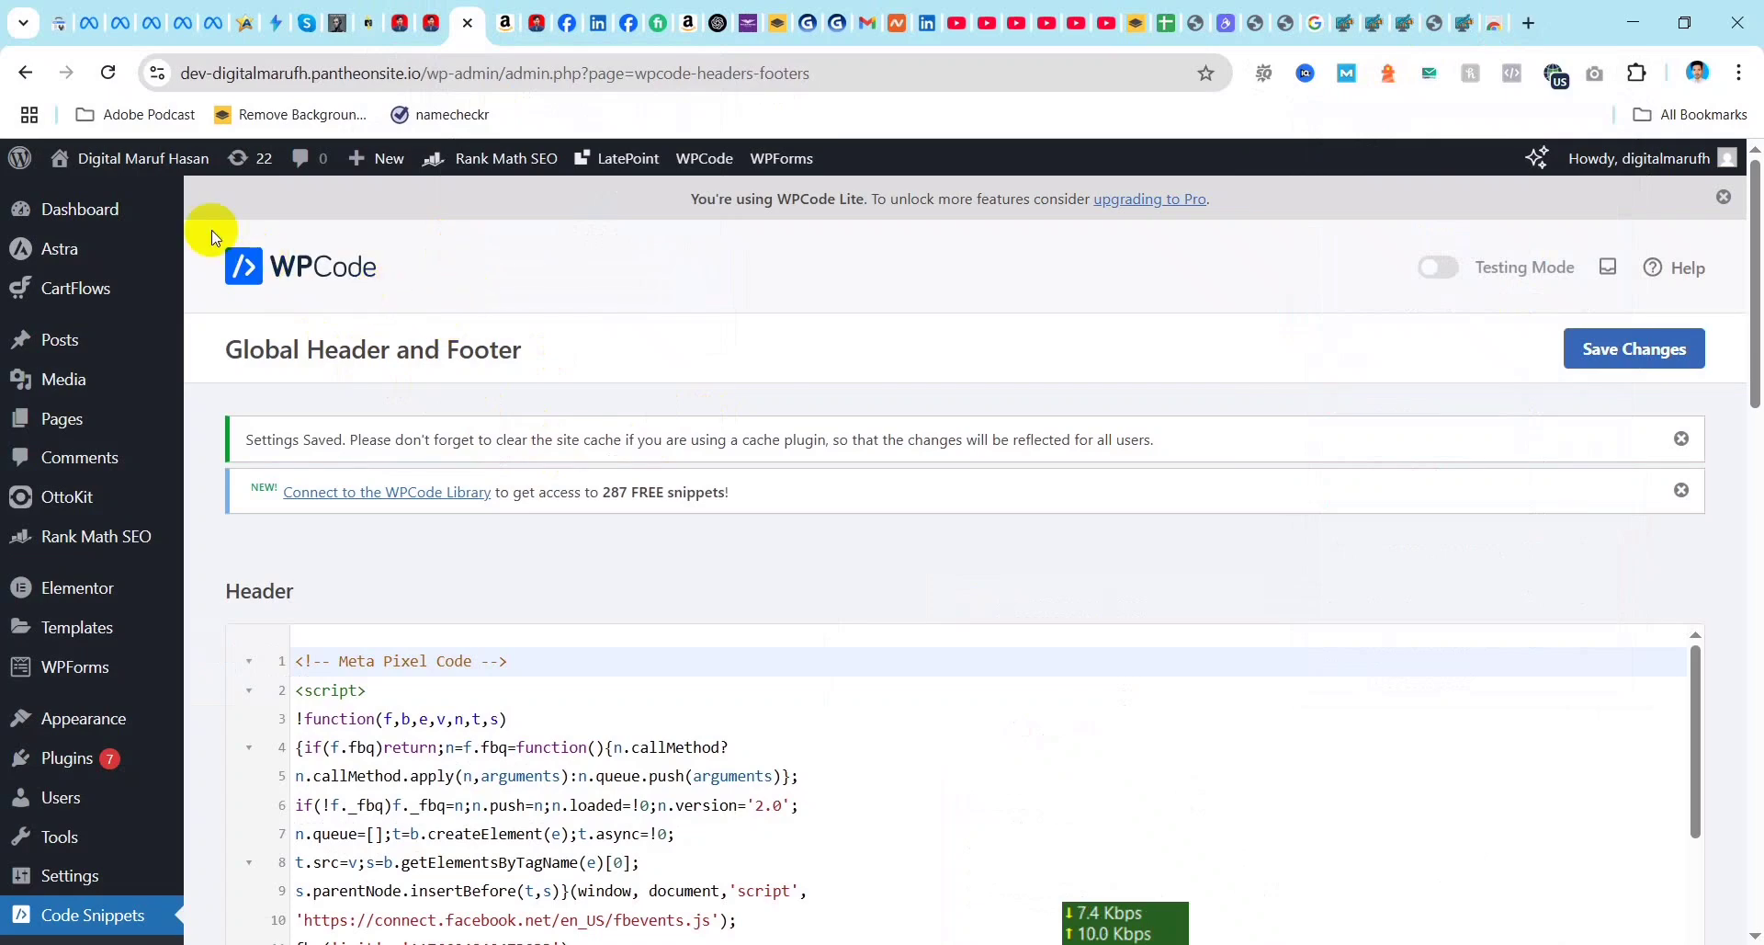
{"action": "mouse_move", "coordinate": [108, 166]}
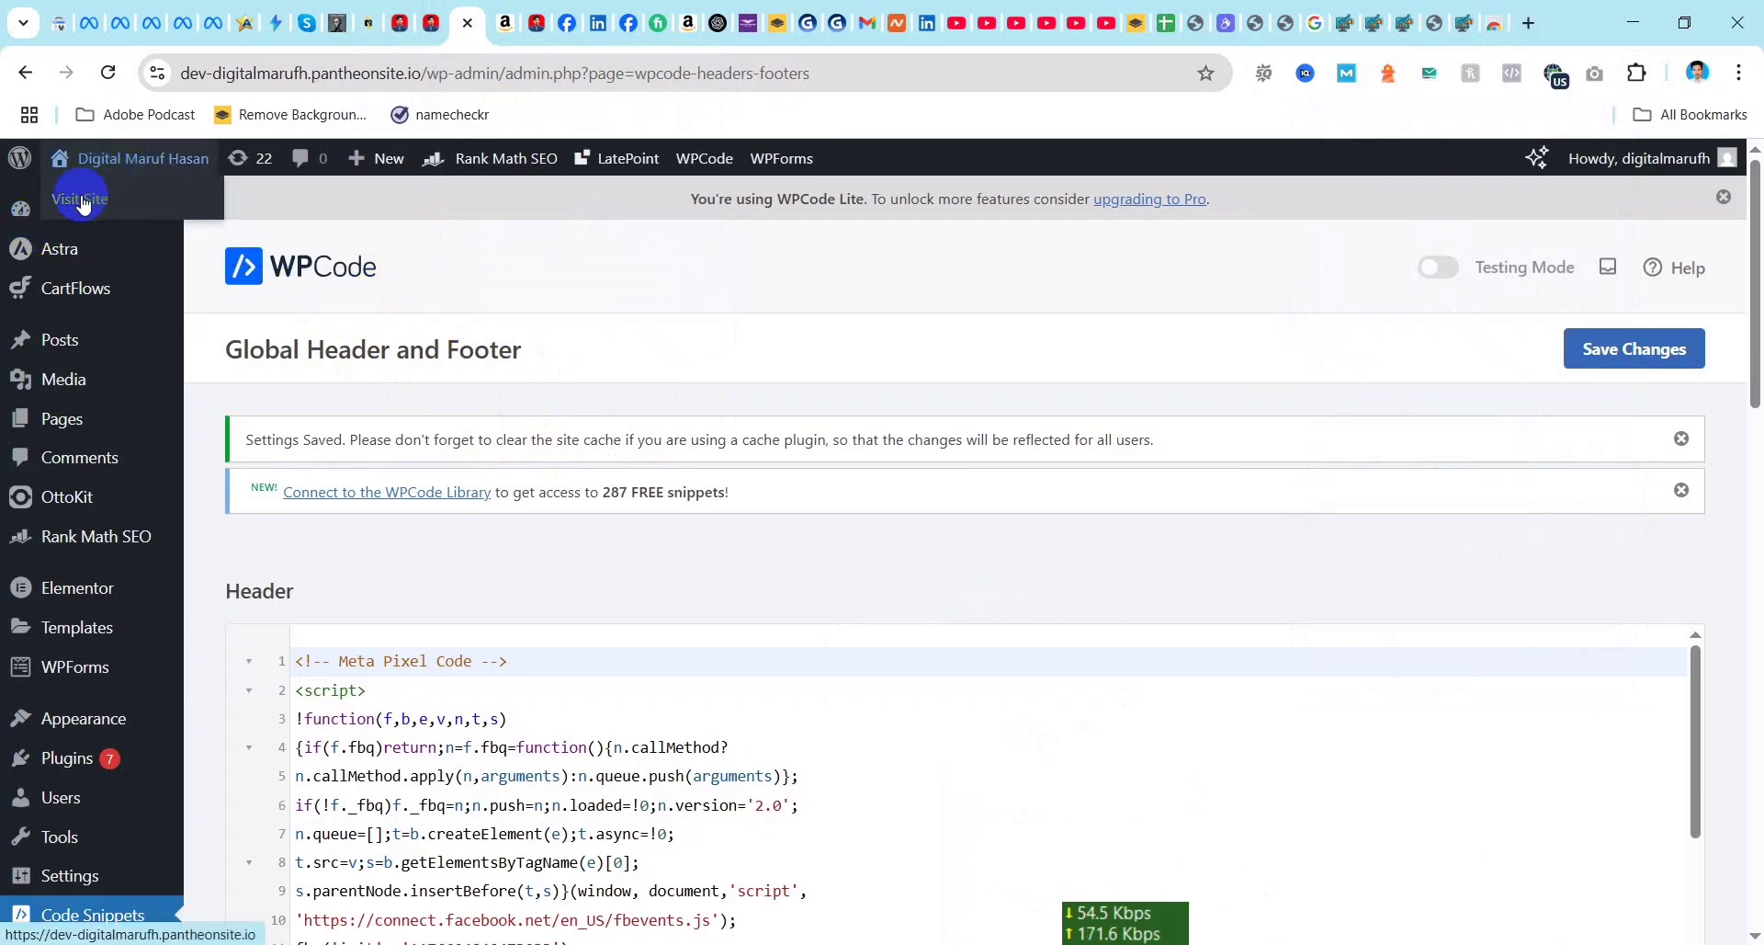
{"action": "left_click", "coordinate": [83, 201]}
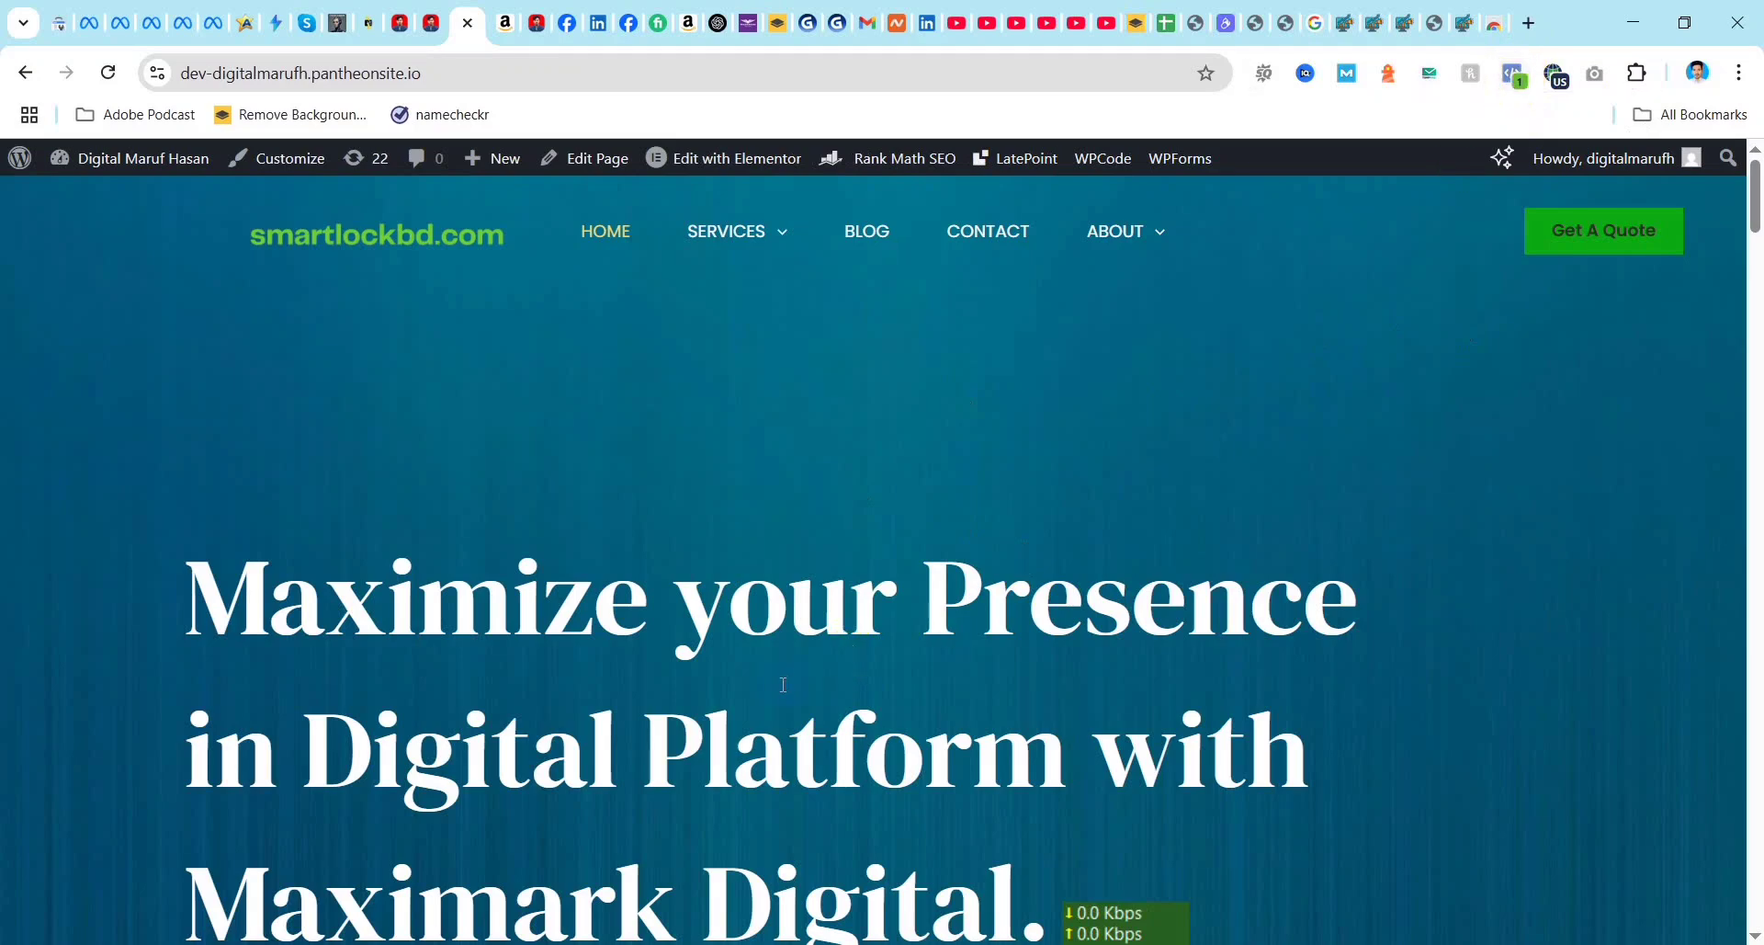
Step: Inspect the PageView event details for the website in Meta Pixel Helper, and close the extension's report
{"action": "left_click", "coordinate": [1520, 82]}
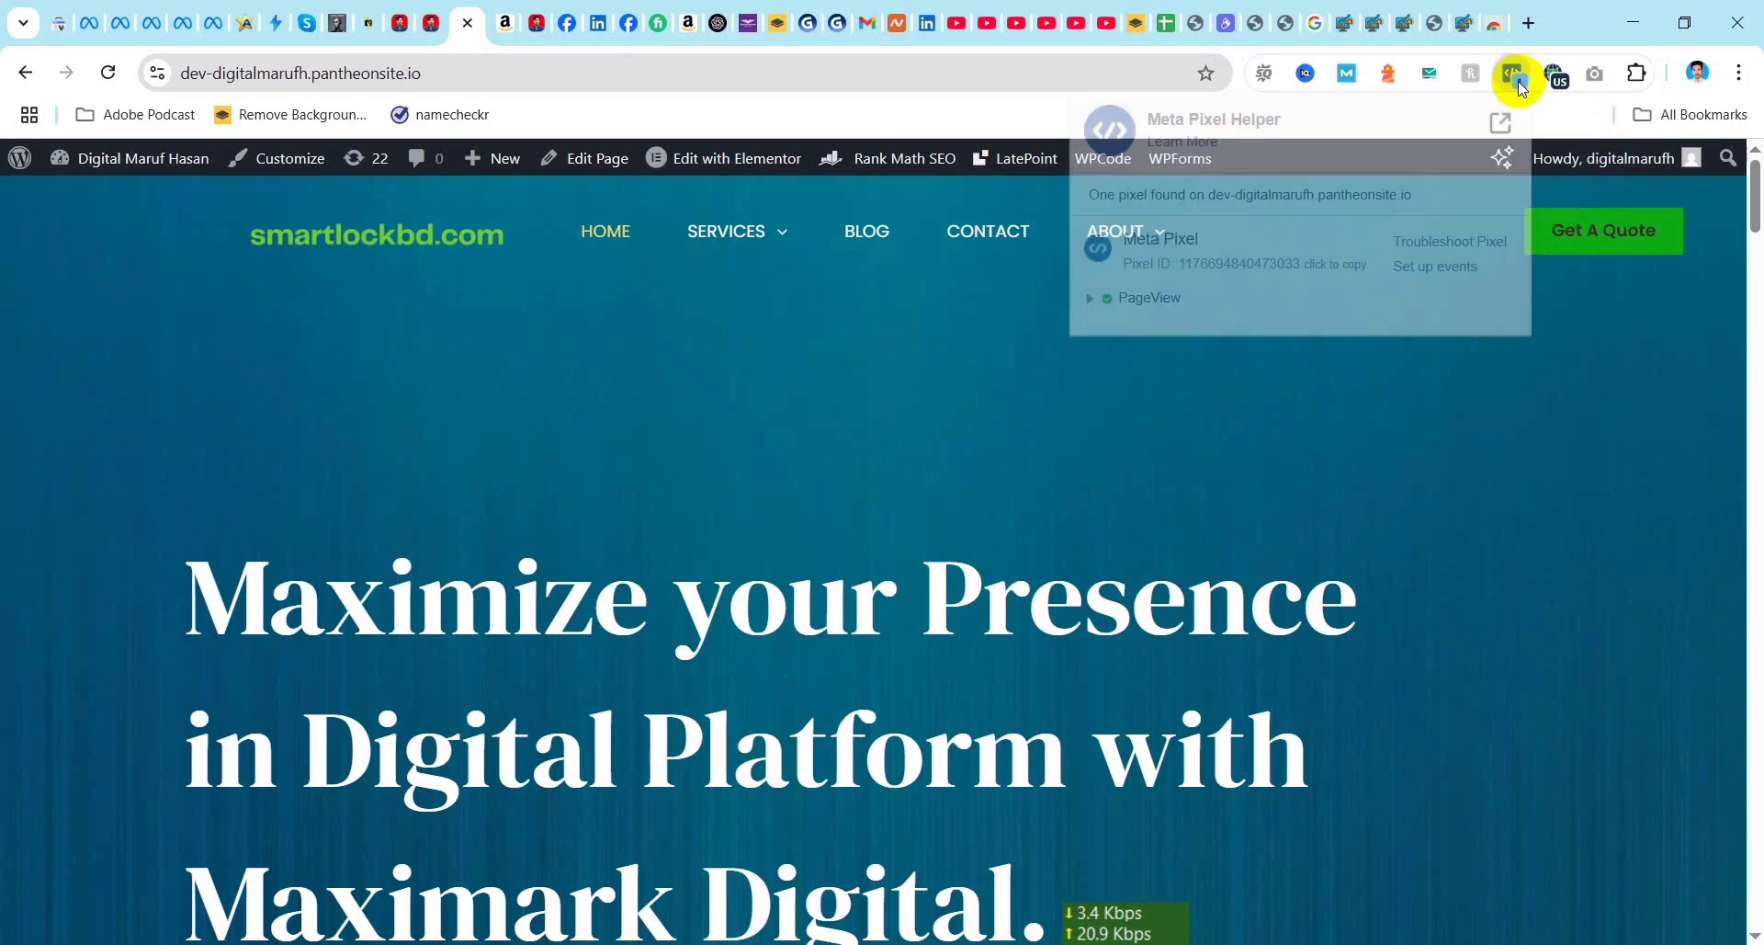
{"action": "left_click", "coordinate": [1091, 300]}
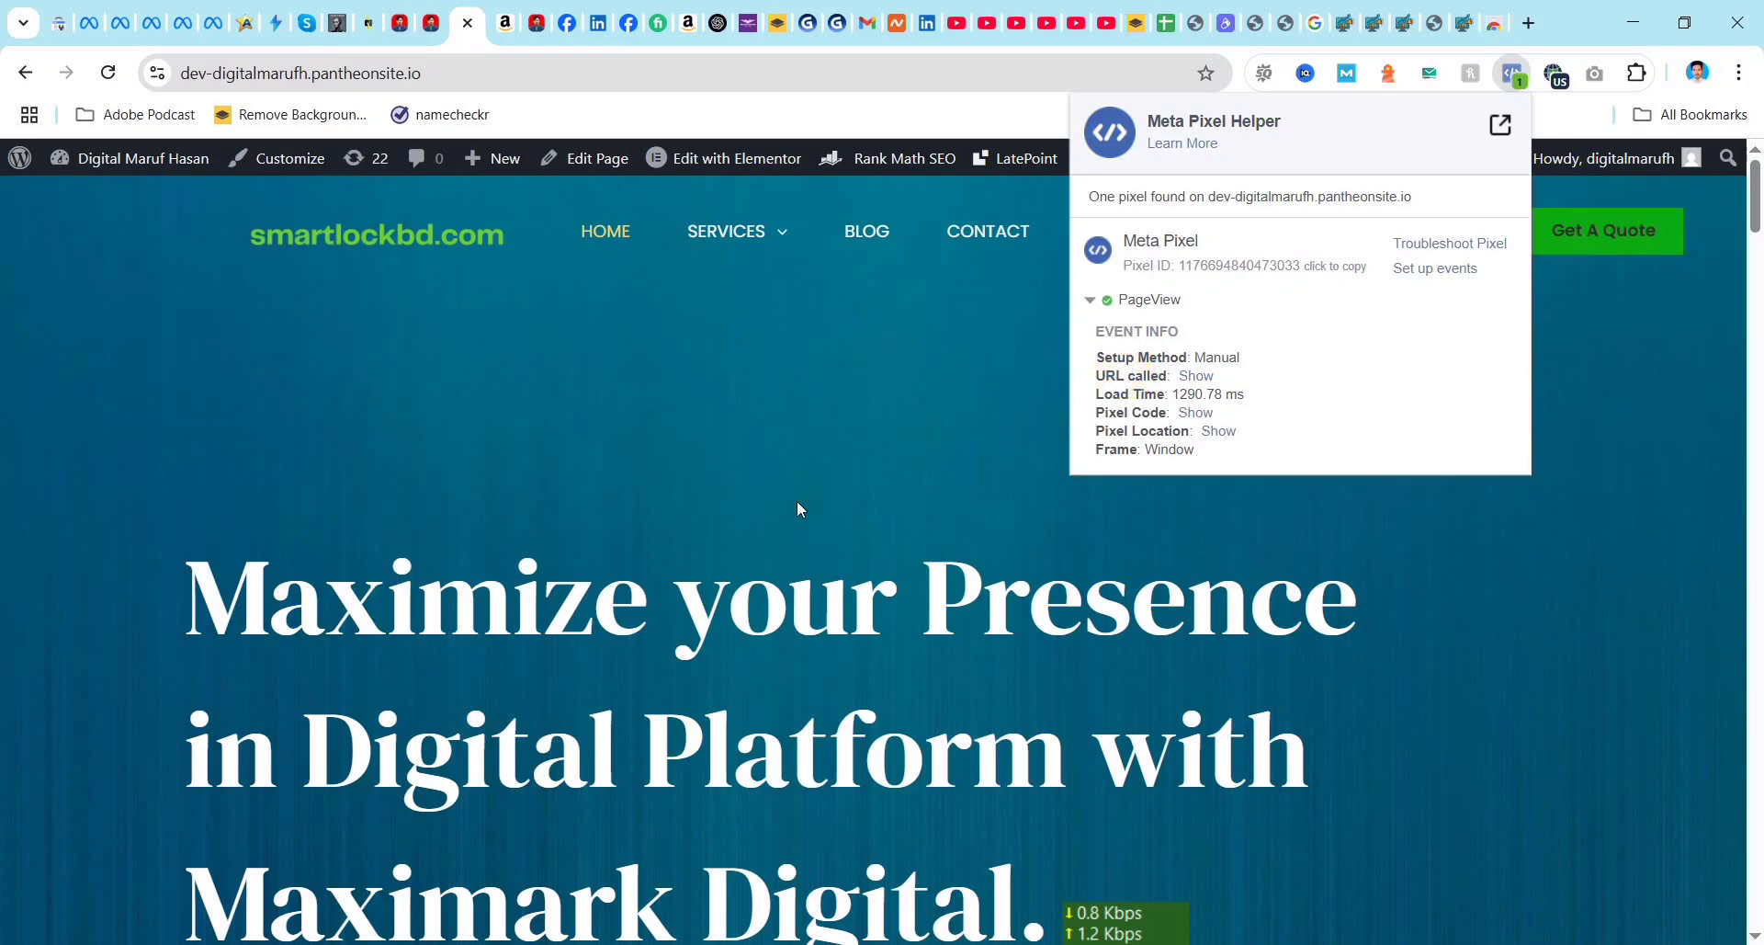
{"action": "left_click", "coordinate": [797, 449]}
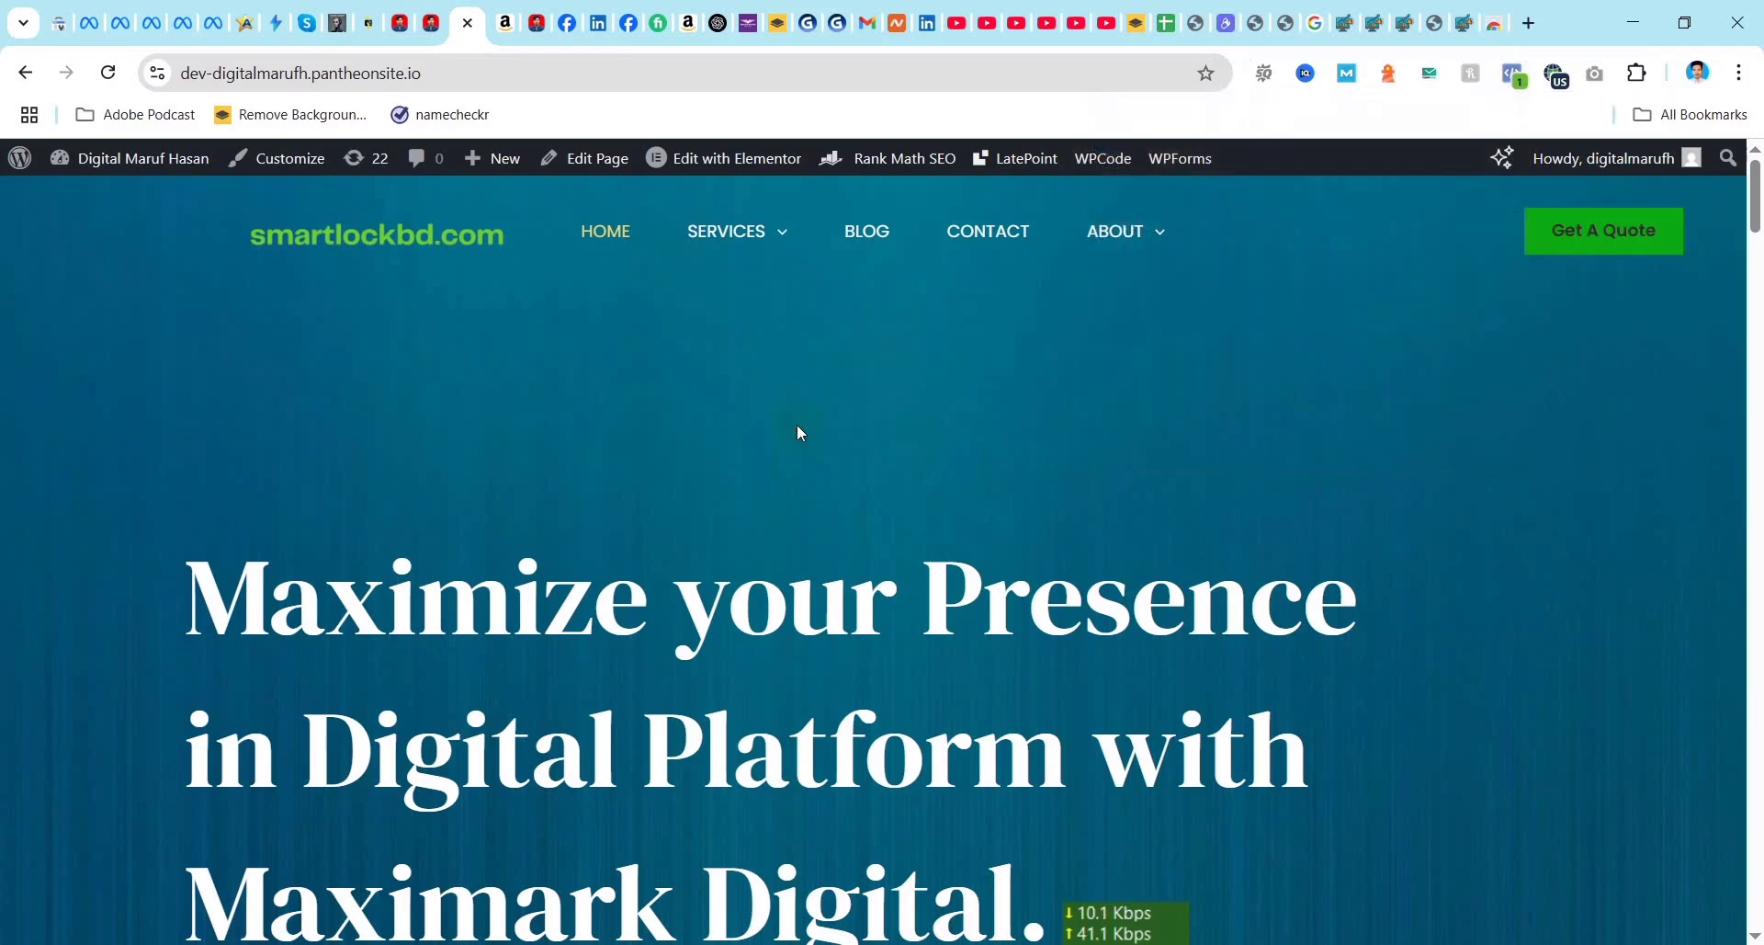